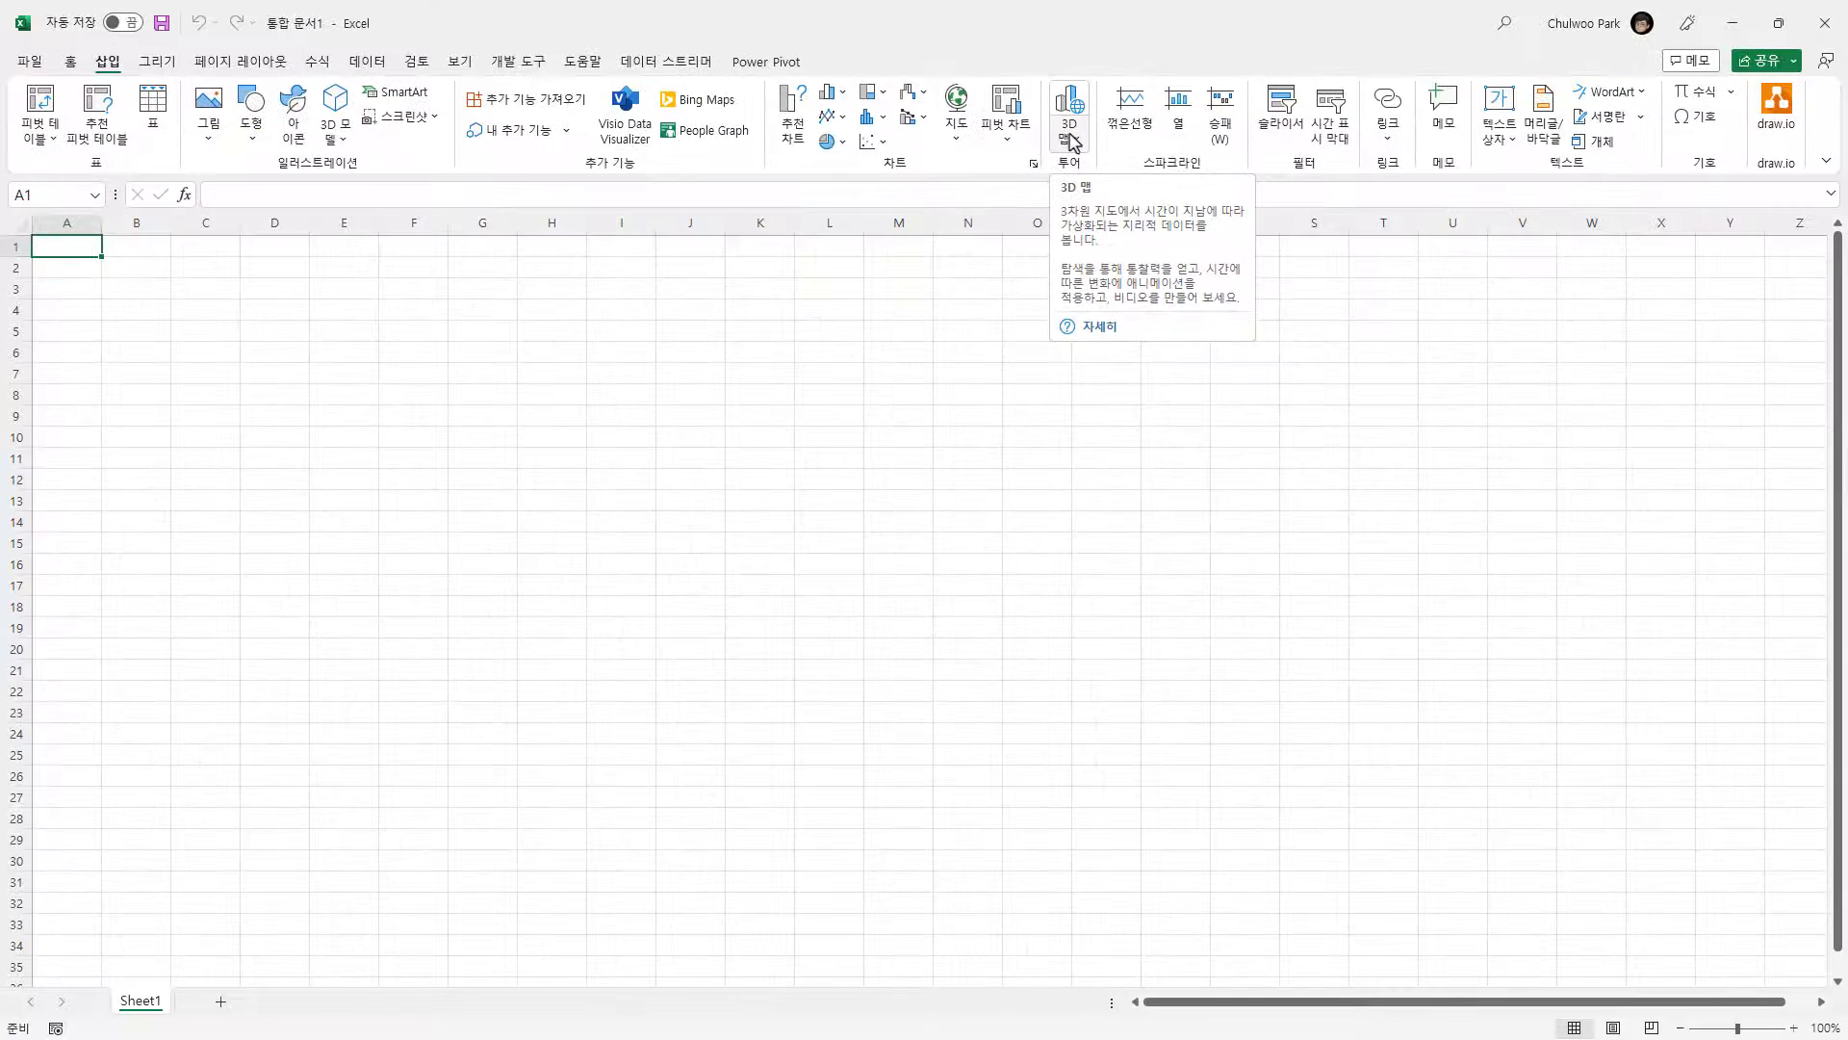
- Switch to the web browser and copy the province area and population table, excluding the 계 row, from the 대한민국의 행정 구역 article
left_click(301, 516)
left_click(89, 258)
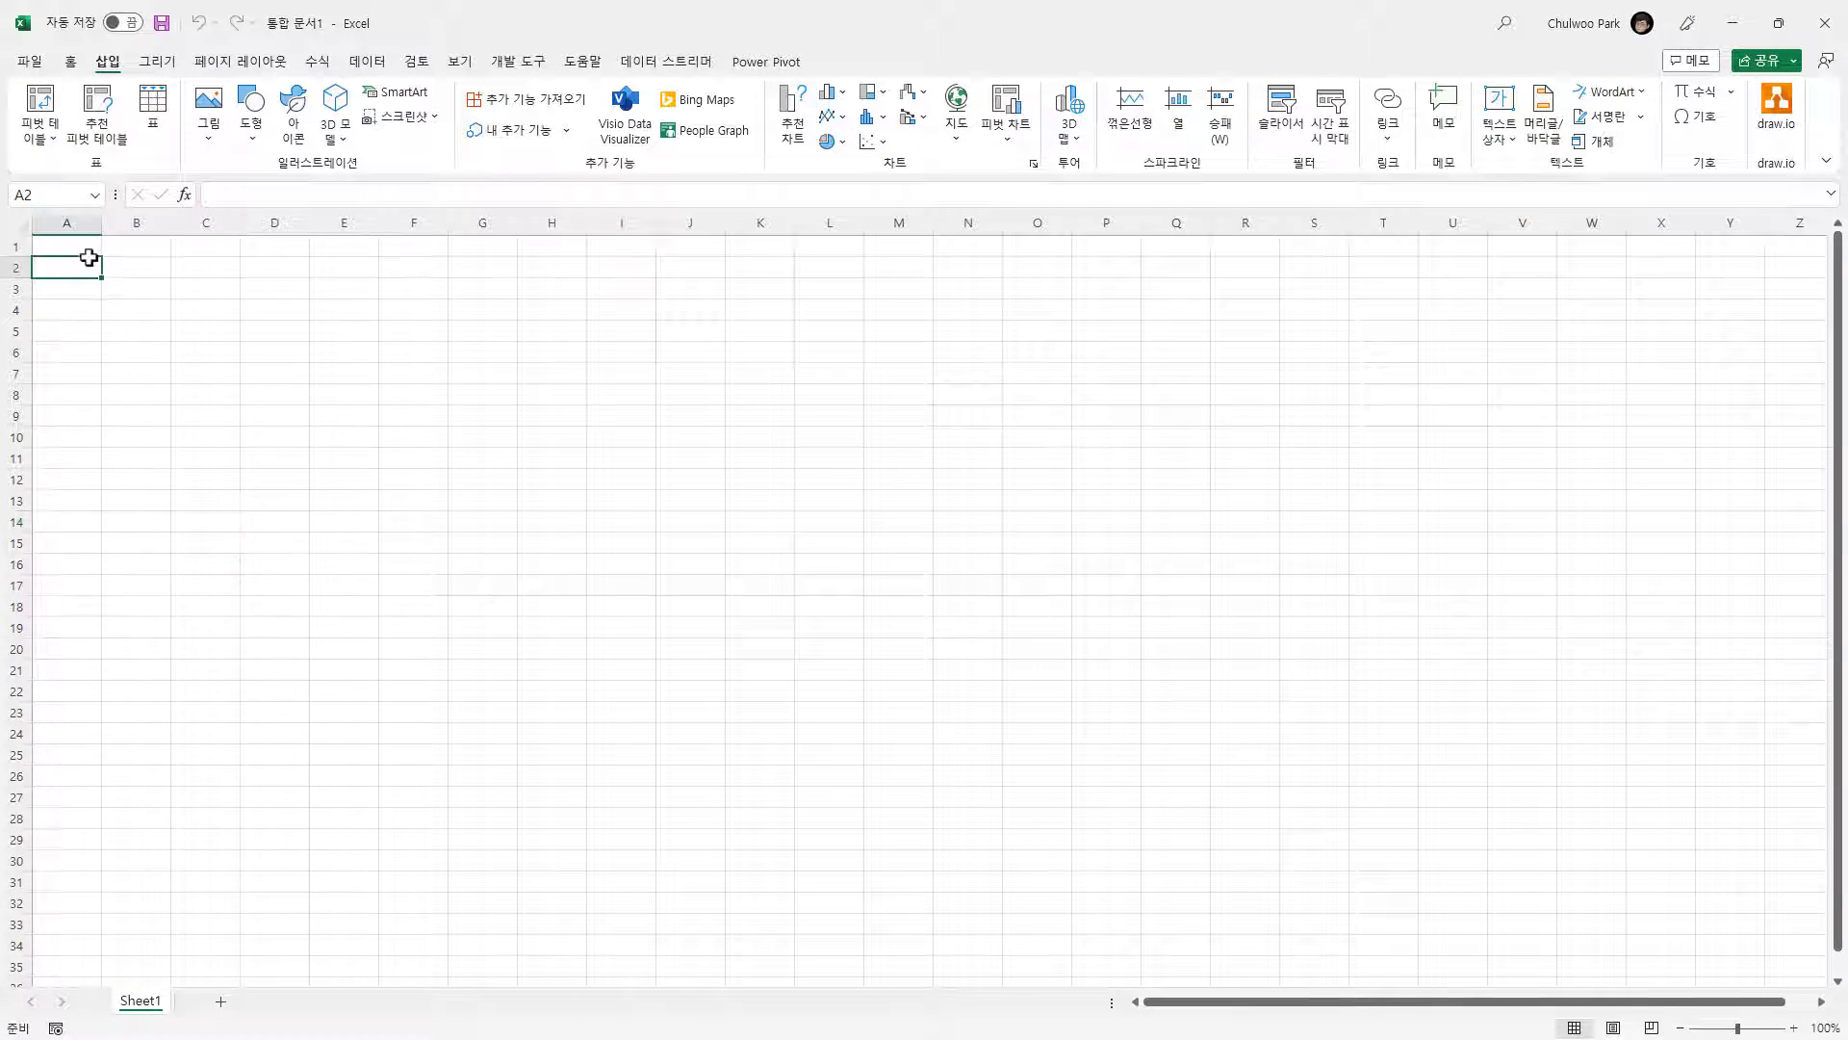
key("alt+Tab")
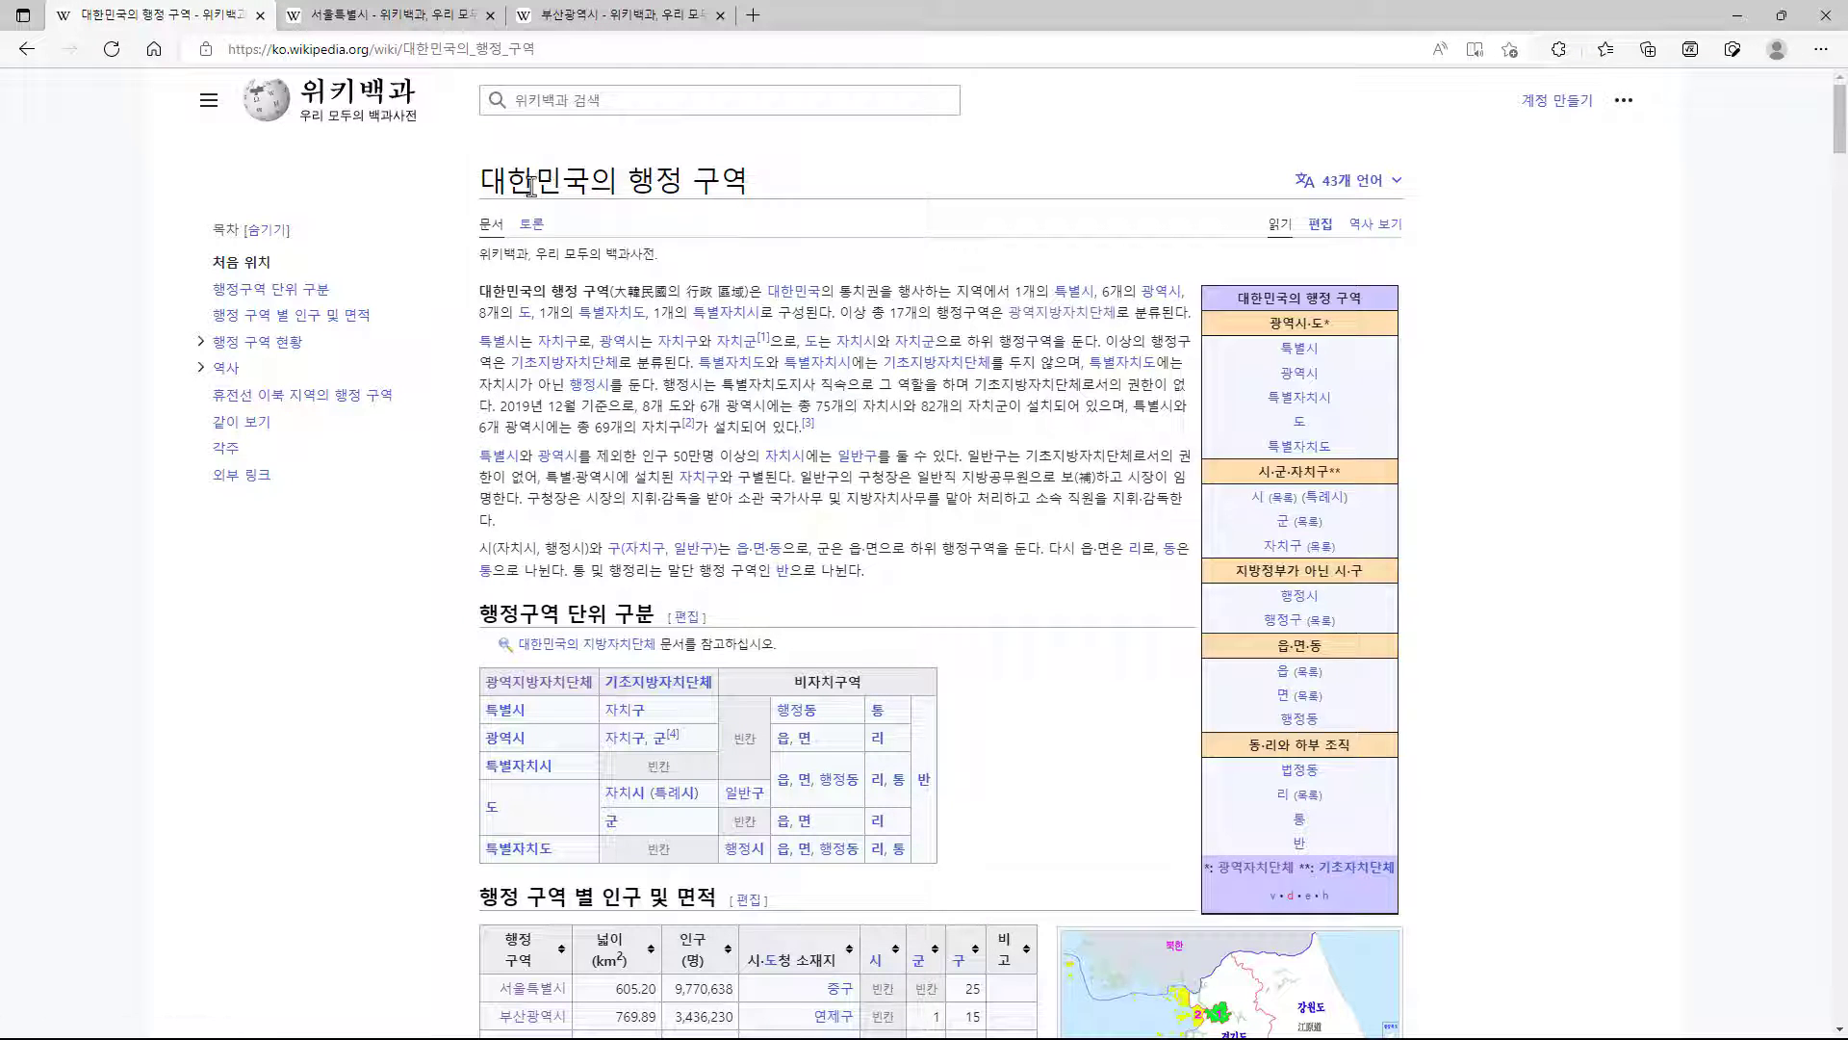
scroll(603, 339, "down", 6)
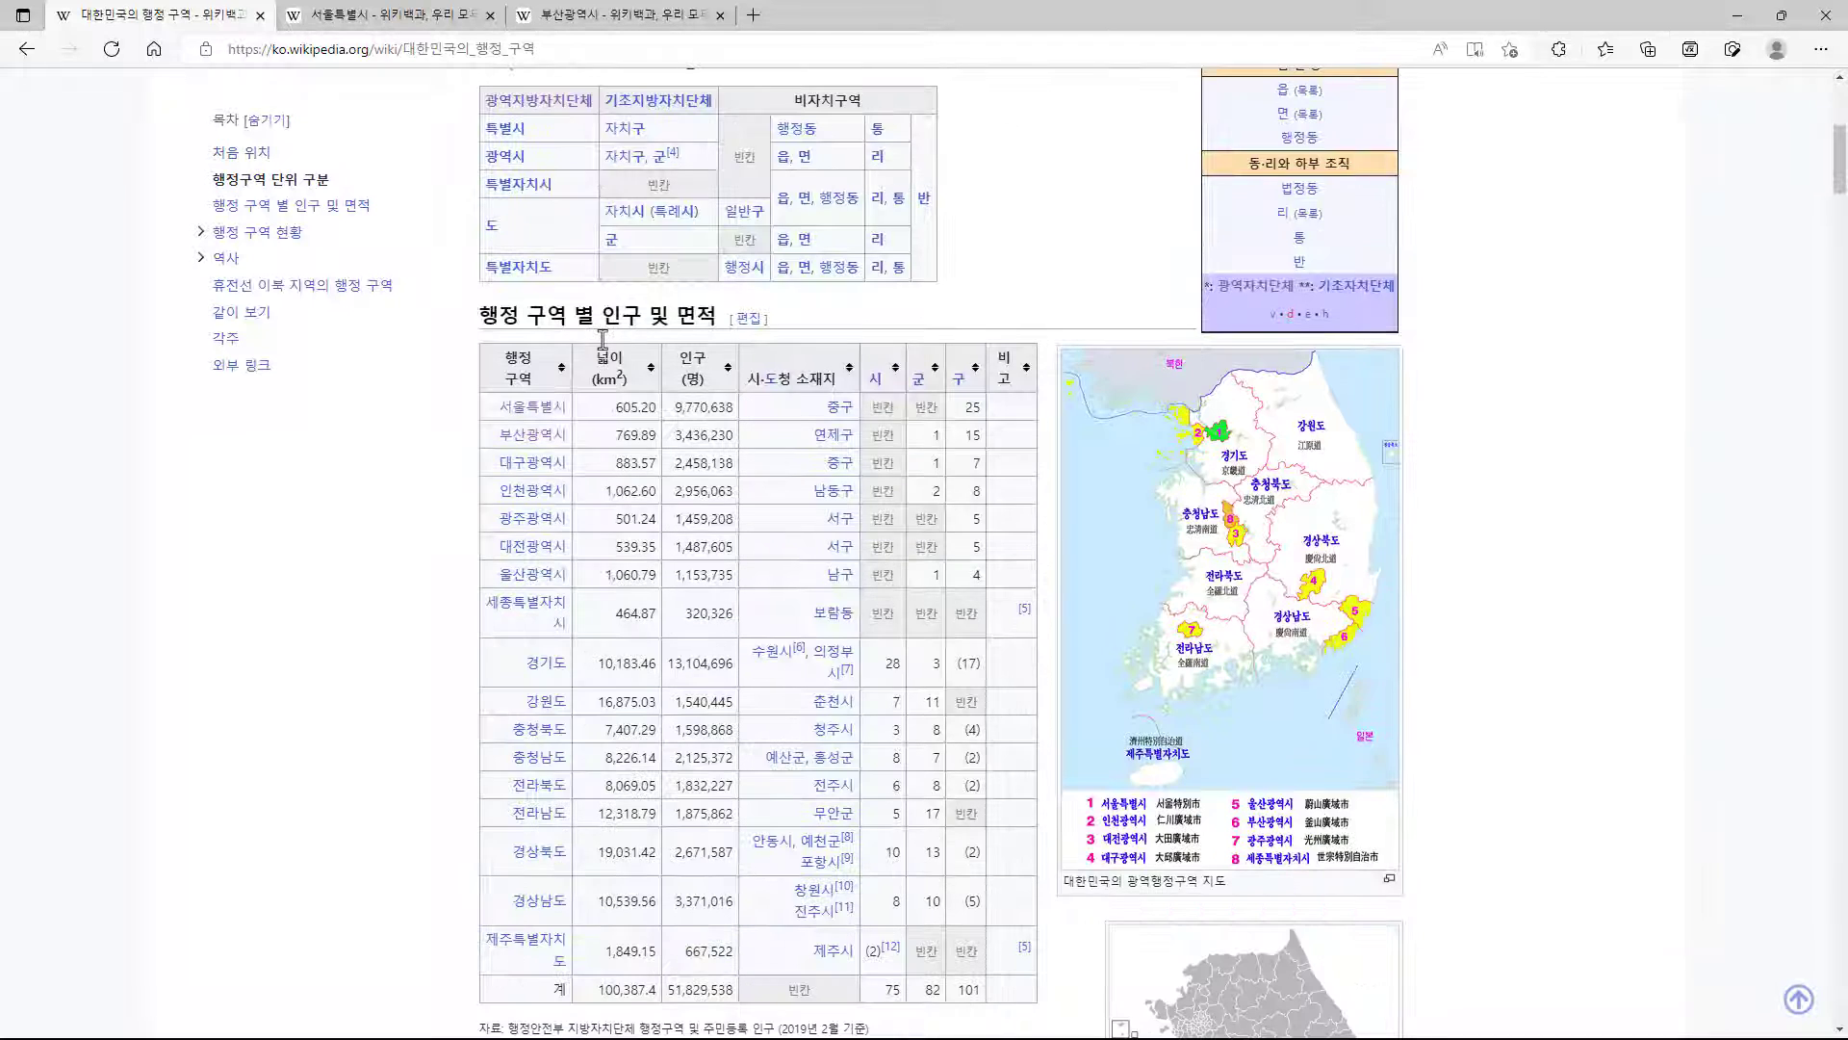
scroll(536, 471, "down", 1)
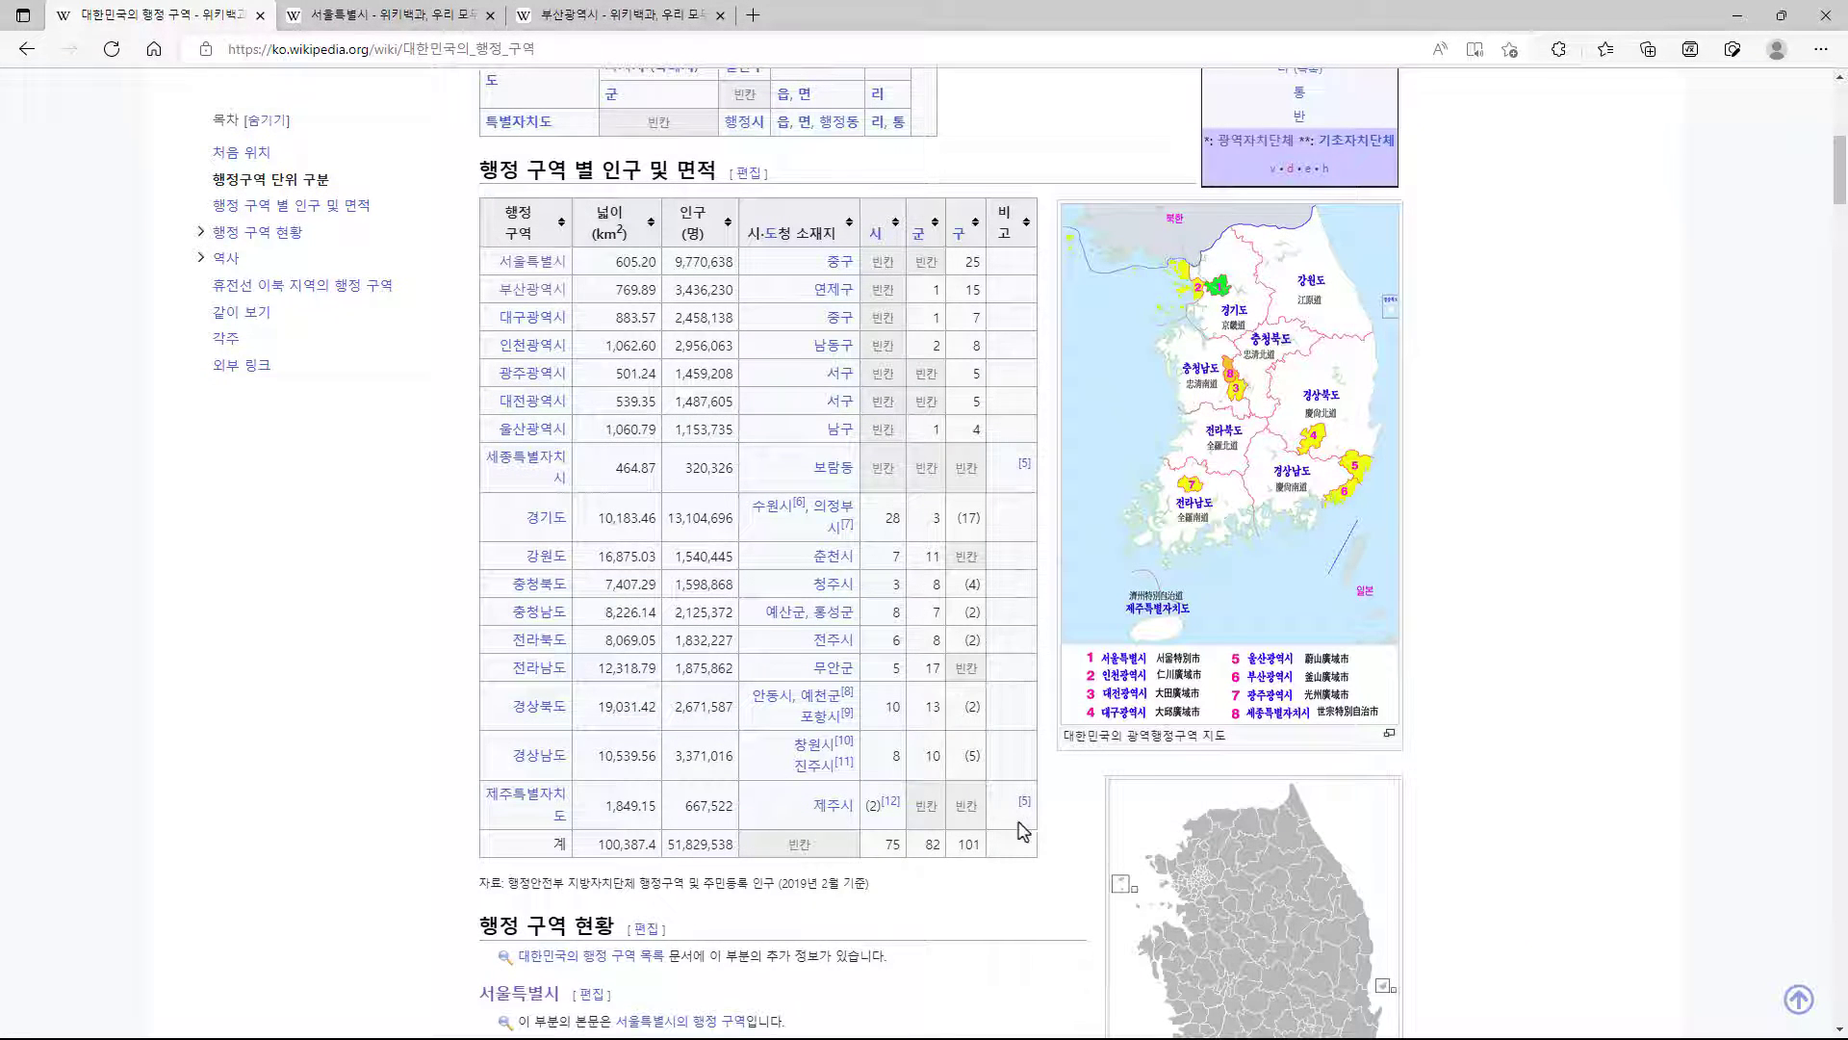
left_click_drag(1023, 825, 495, 231)
right_click(524, 239)
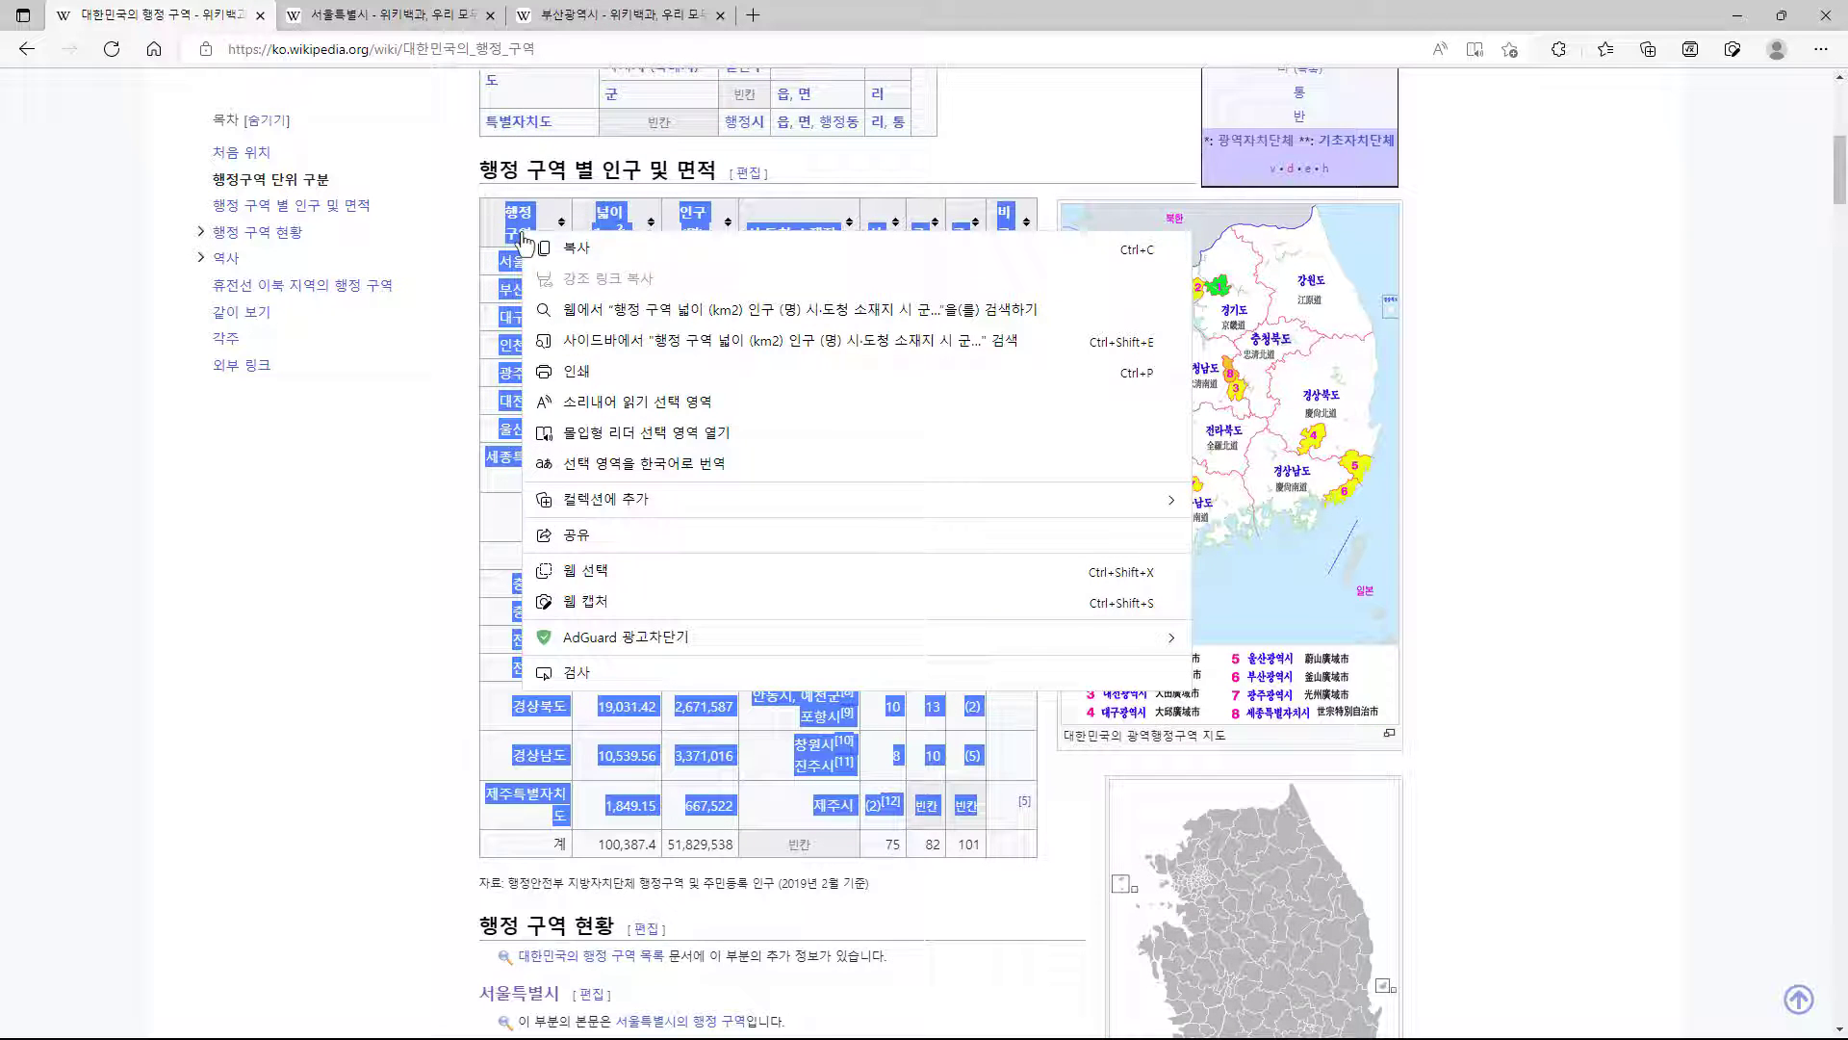
left_click(599, 252)
- Return to Excel and paste the copied table at cell B2, matching the destination formatting
key("alt+Tab")
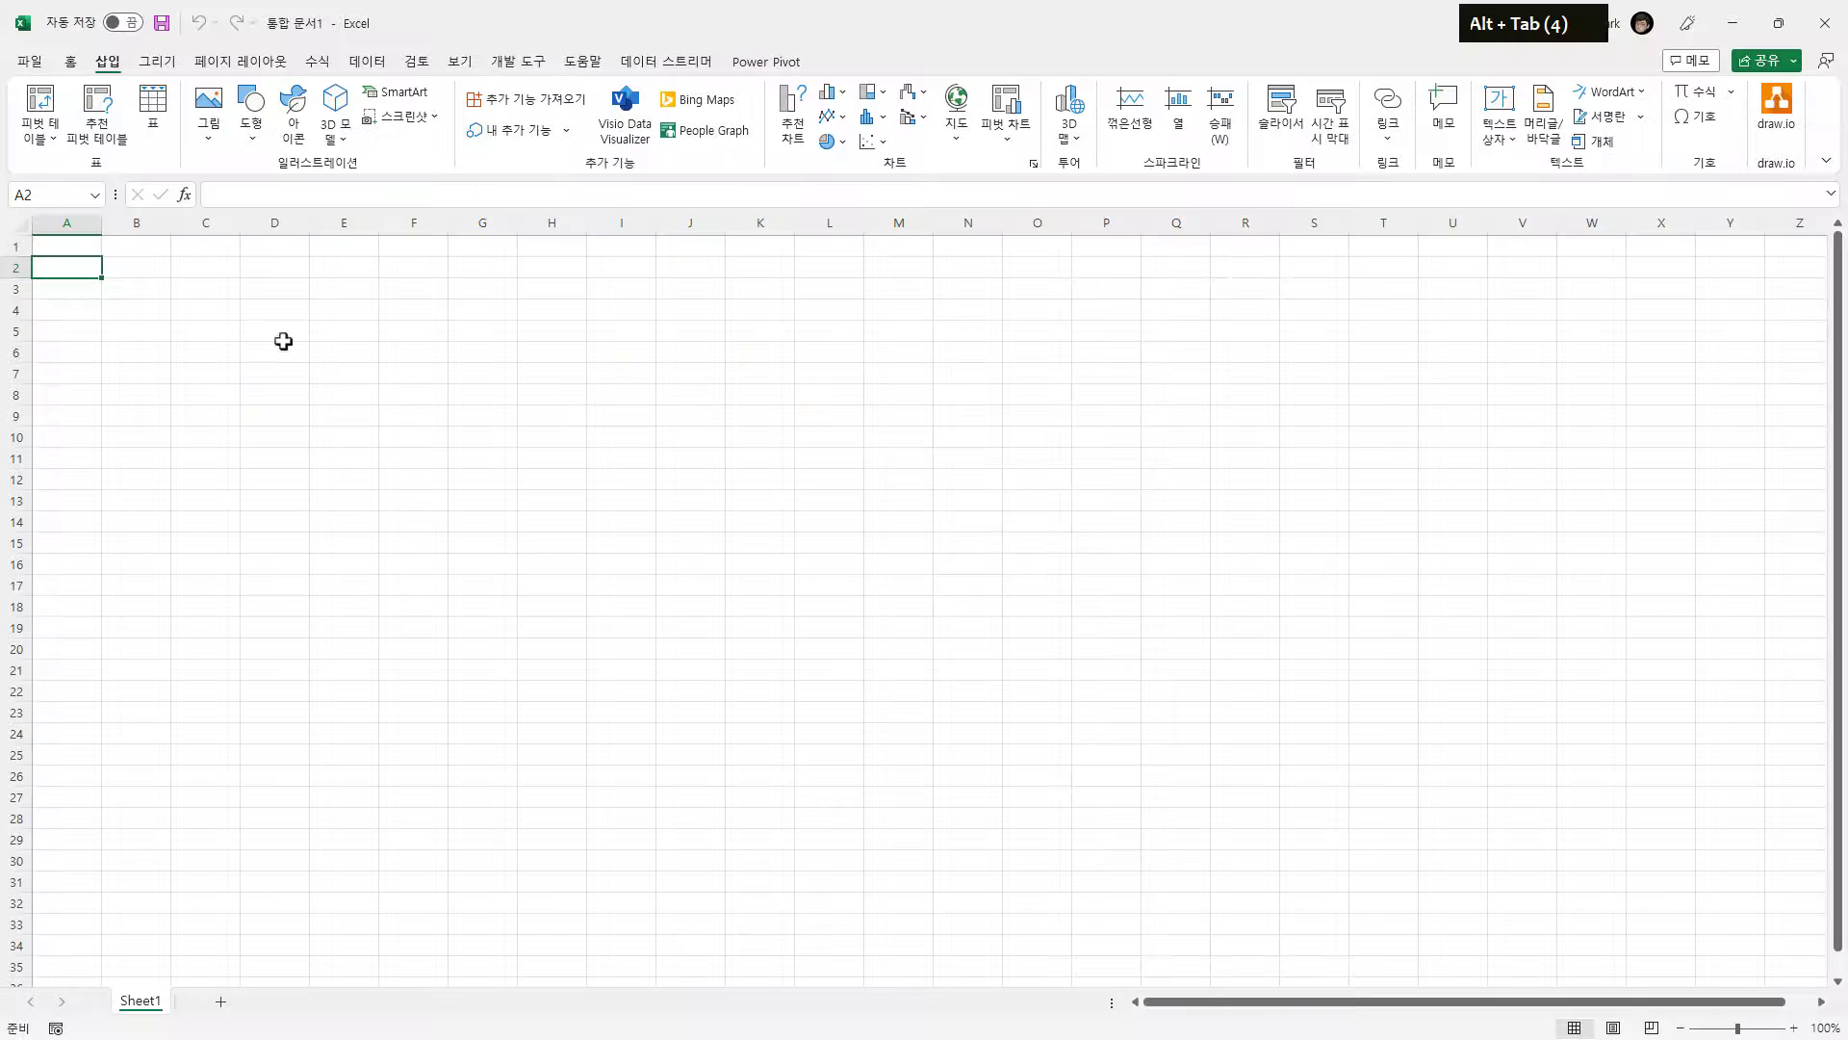
left_click(135, 268)
key("ctrl+v")
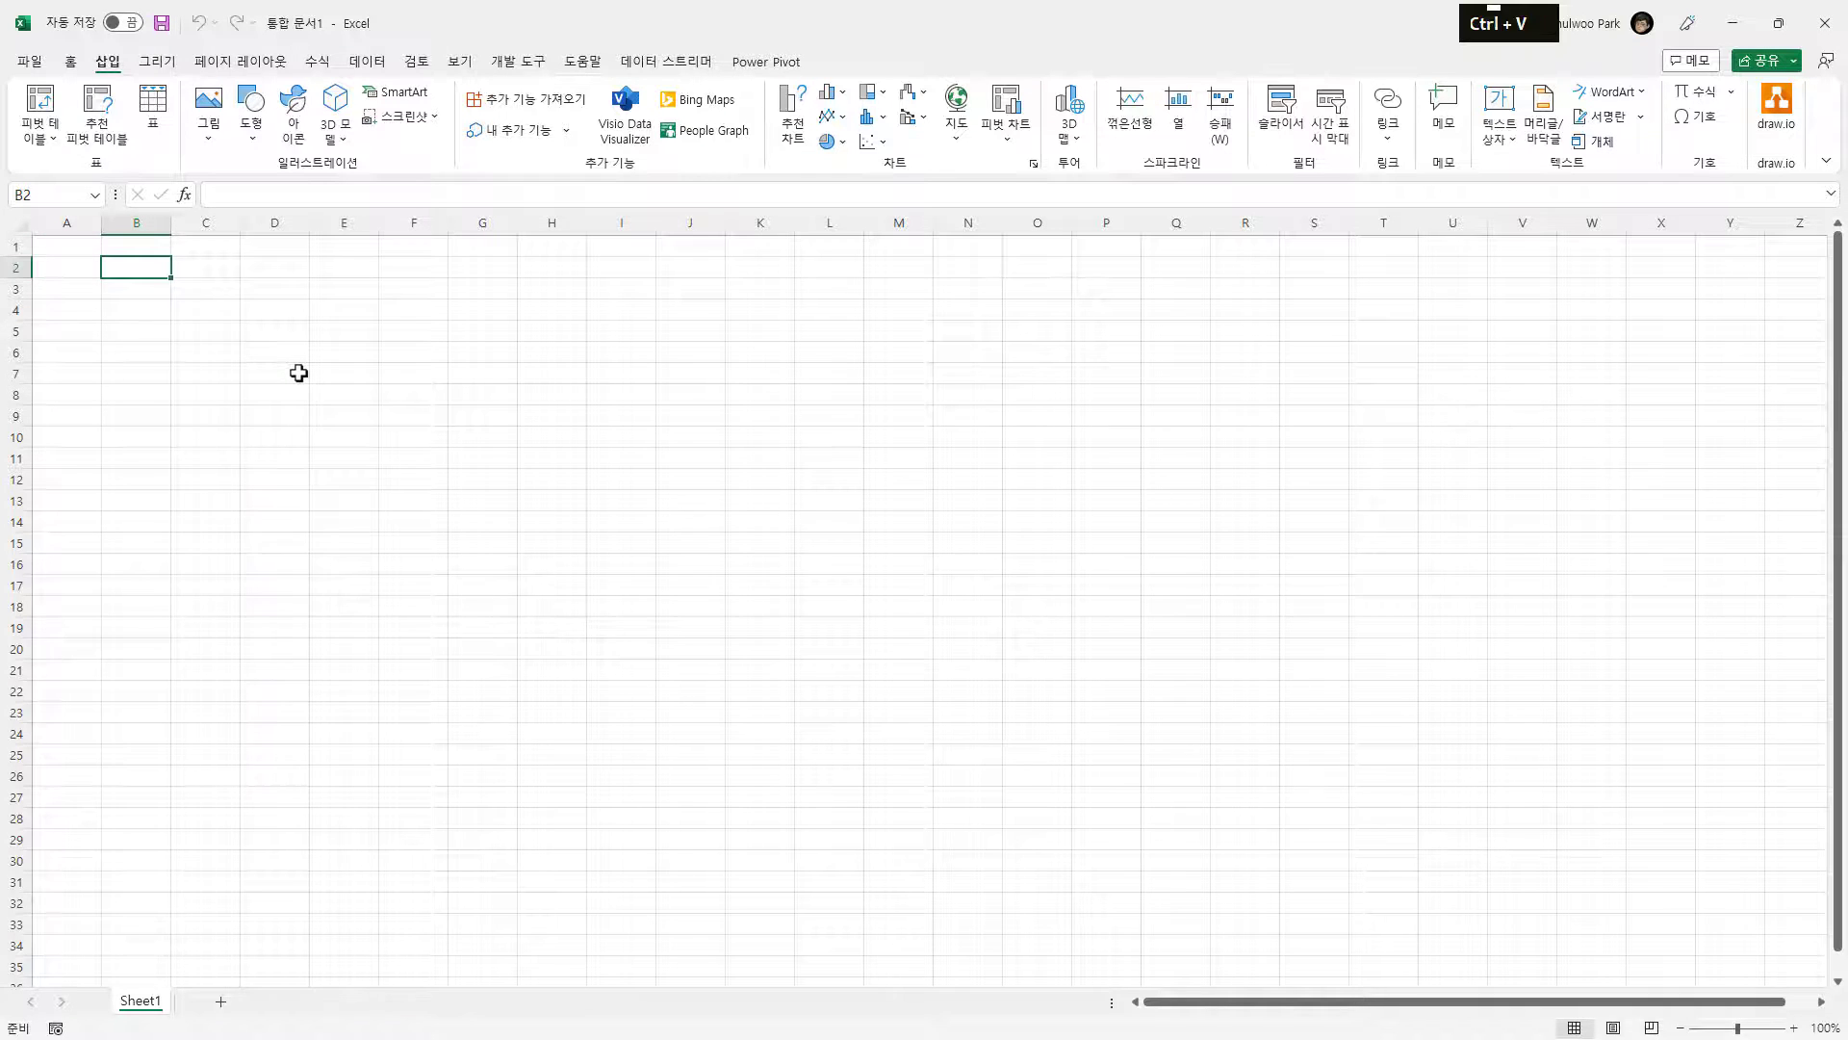
left_click(707, 978)
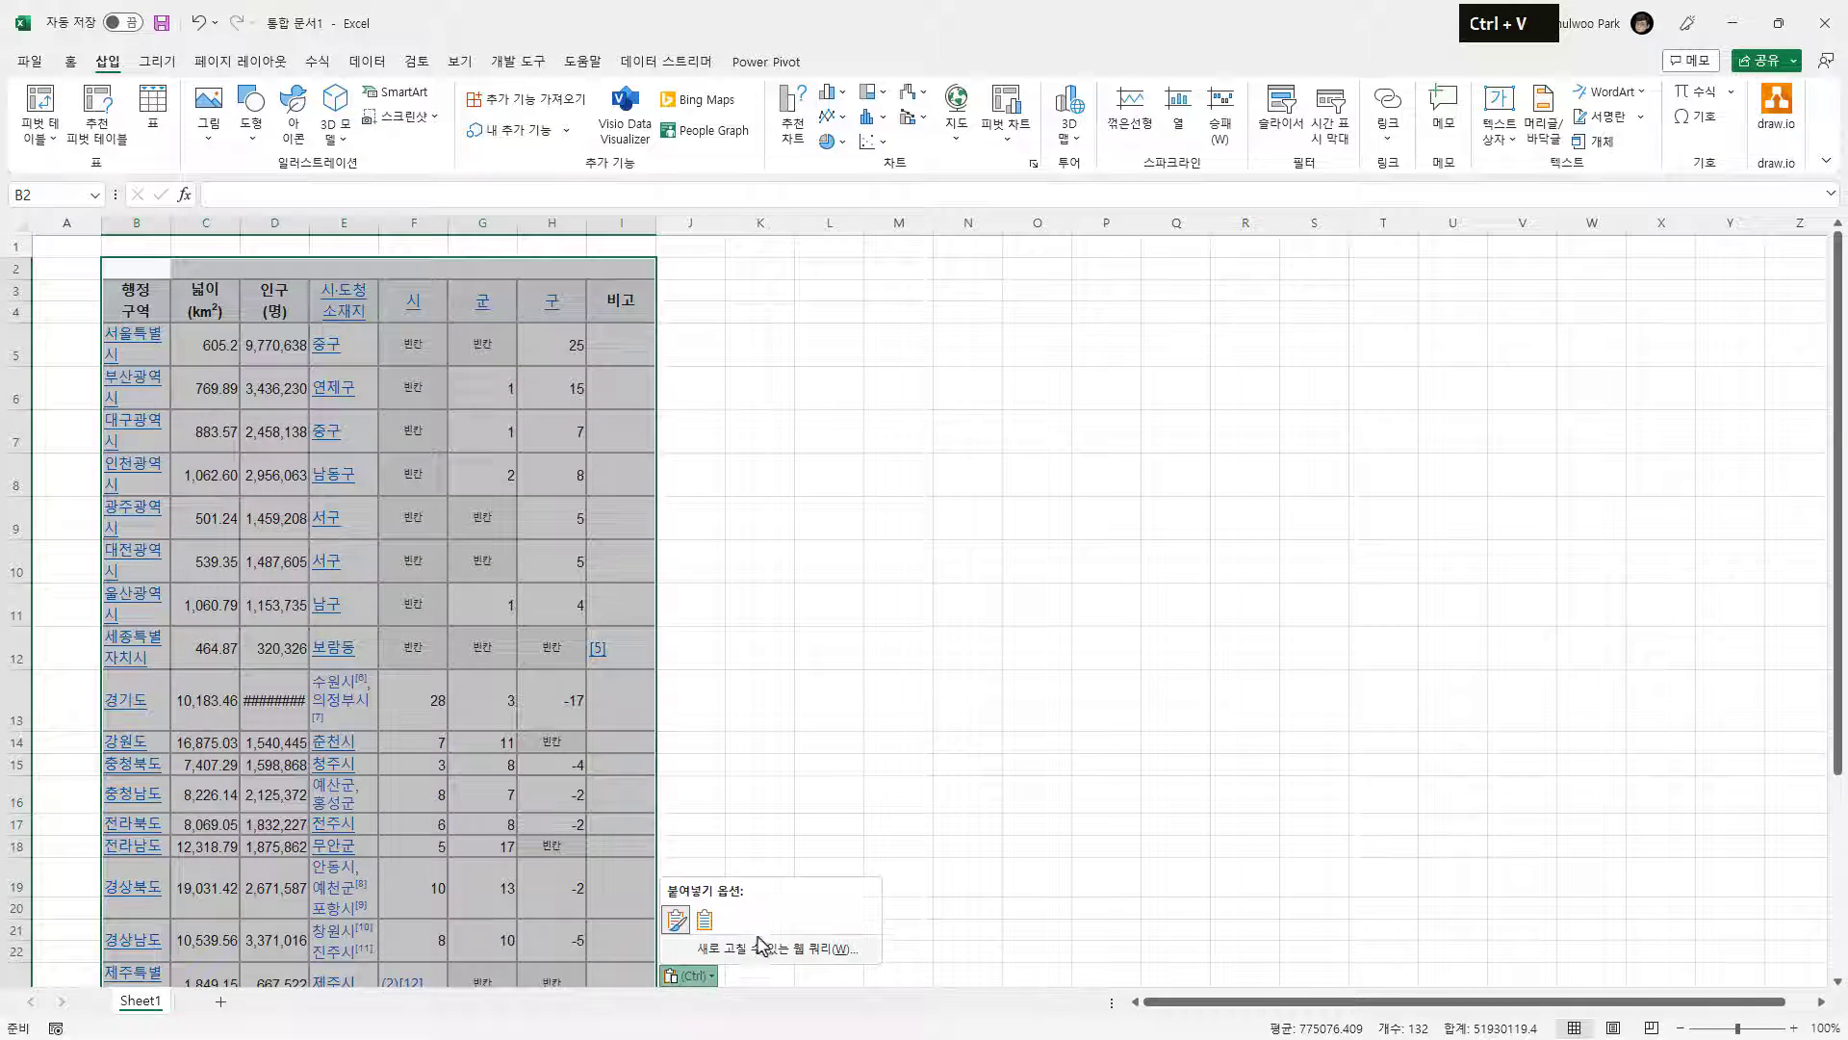
left_click(705, 919)
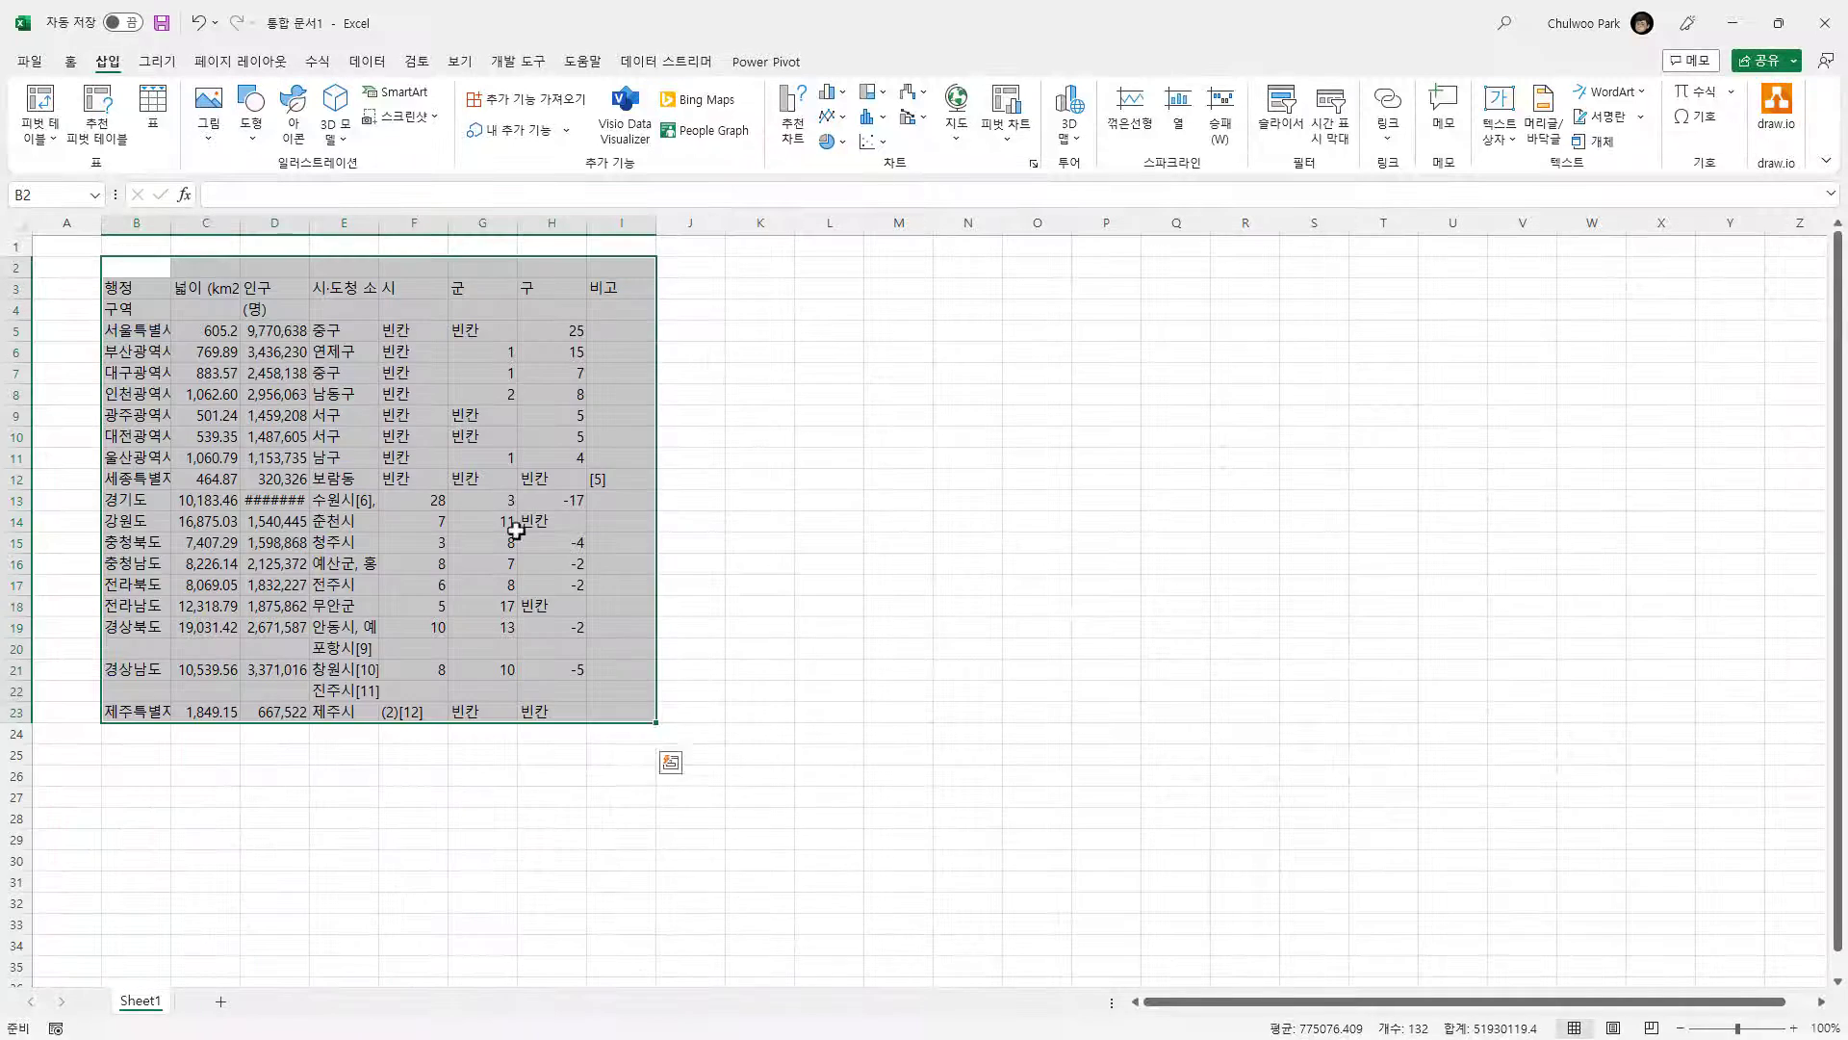
- Delete columns E through K, keeping only the region, area and population data
left_click(409, 393)
left_click_drag(352, 236, 775, 231)
right_click(781, 231)
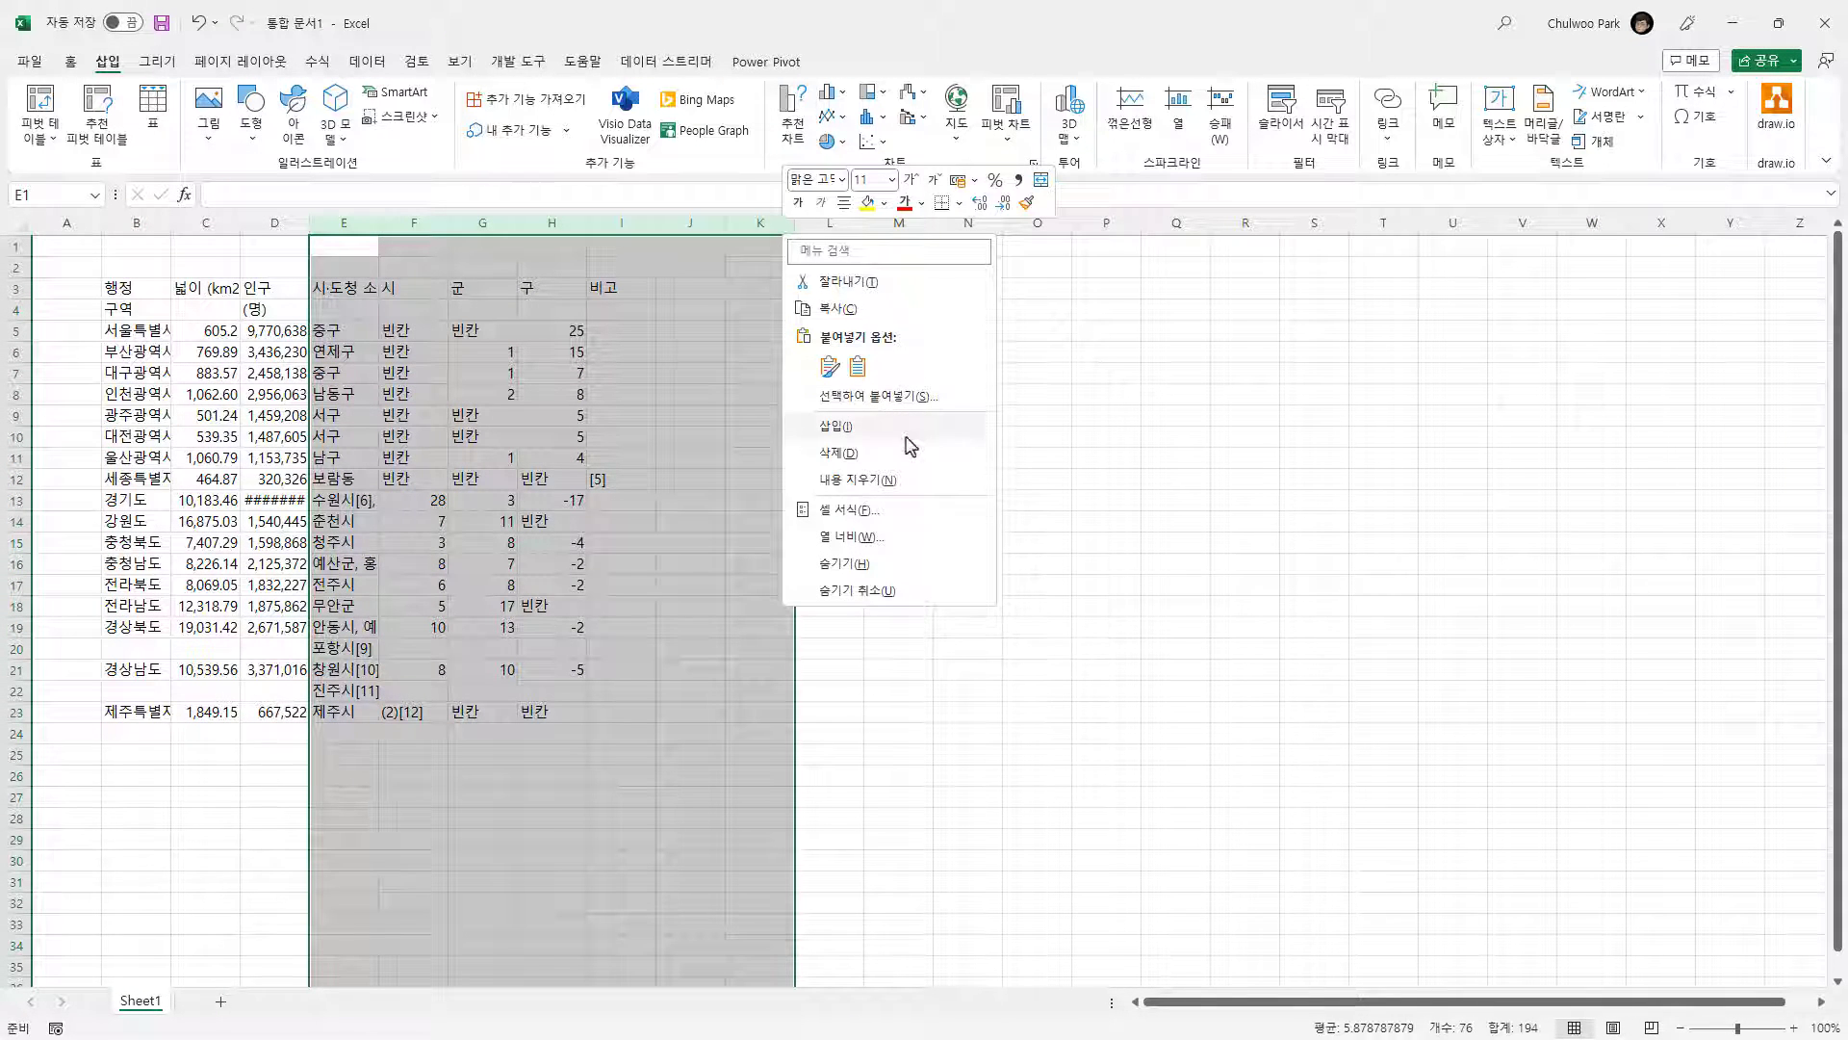
left_click(905, 452)
left_click(493, 394)
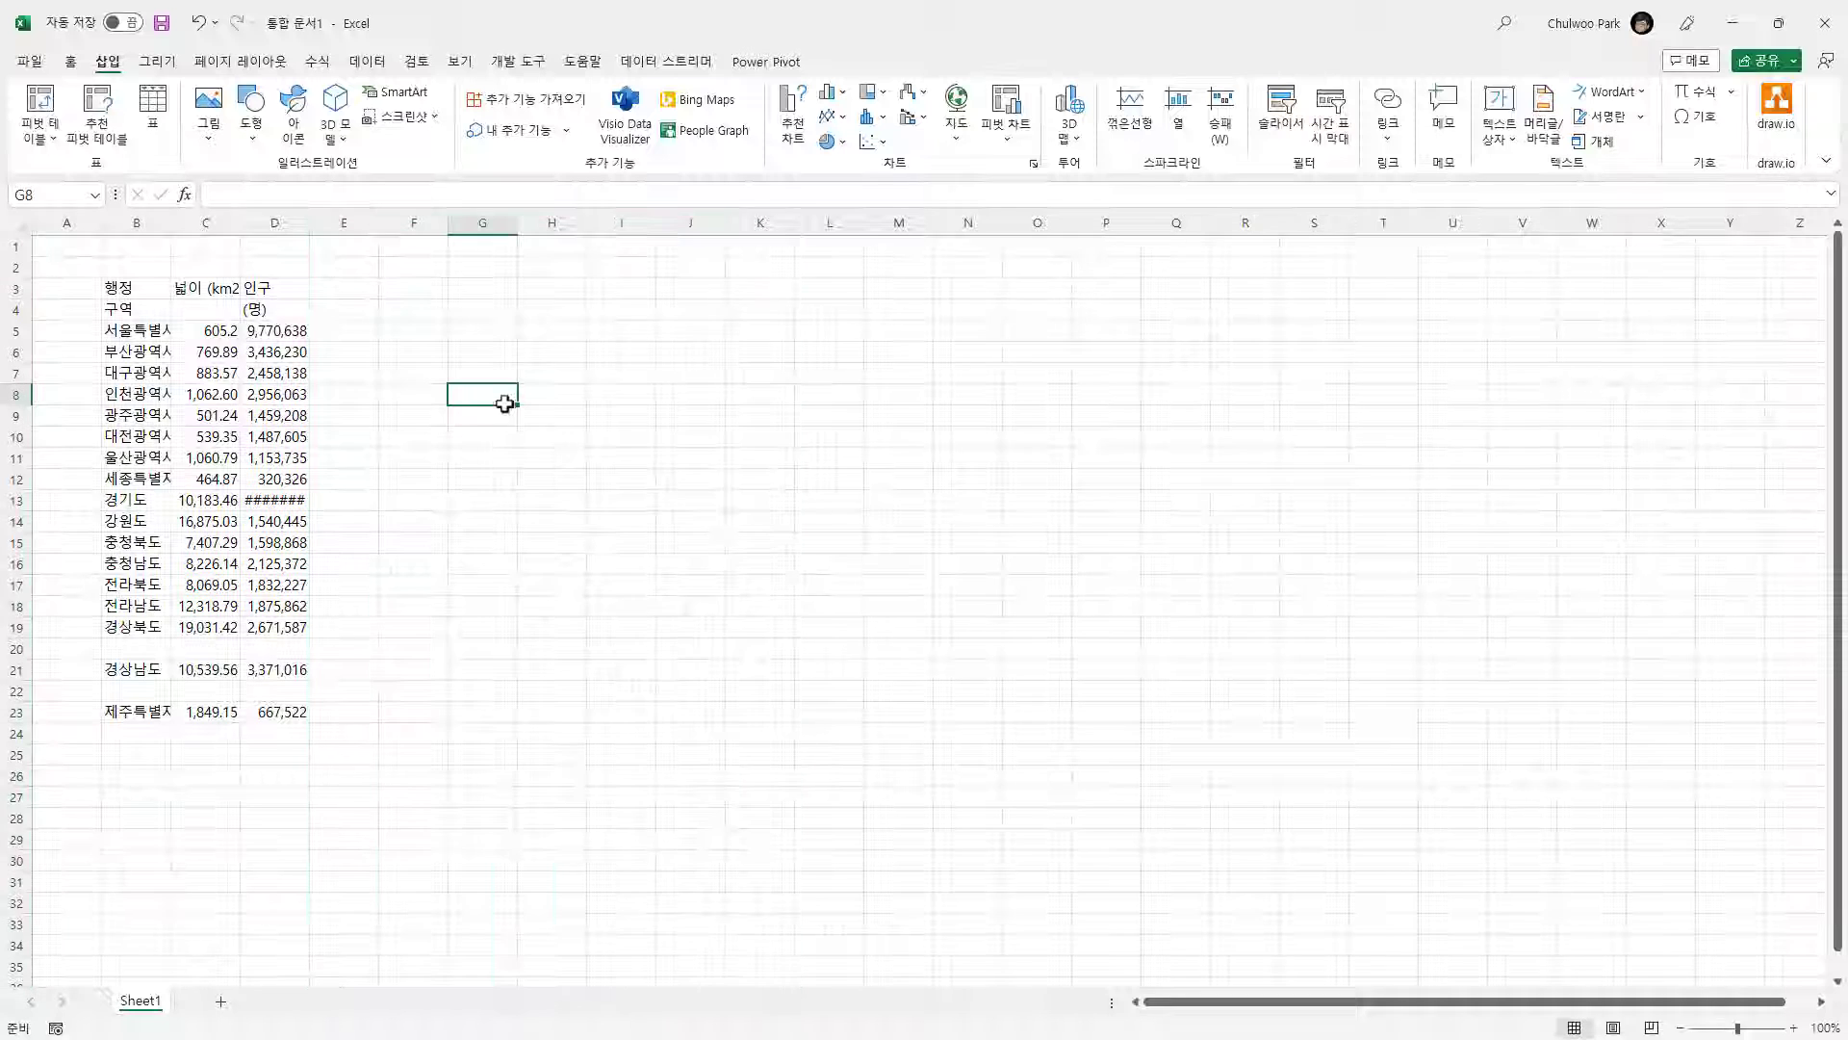
- Delete the leftover second header row 4 and the blank rows below 경상북도 and 경상남도
left_click(18, 309)
right_click(21, 310)
left_click(151, 533)
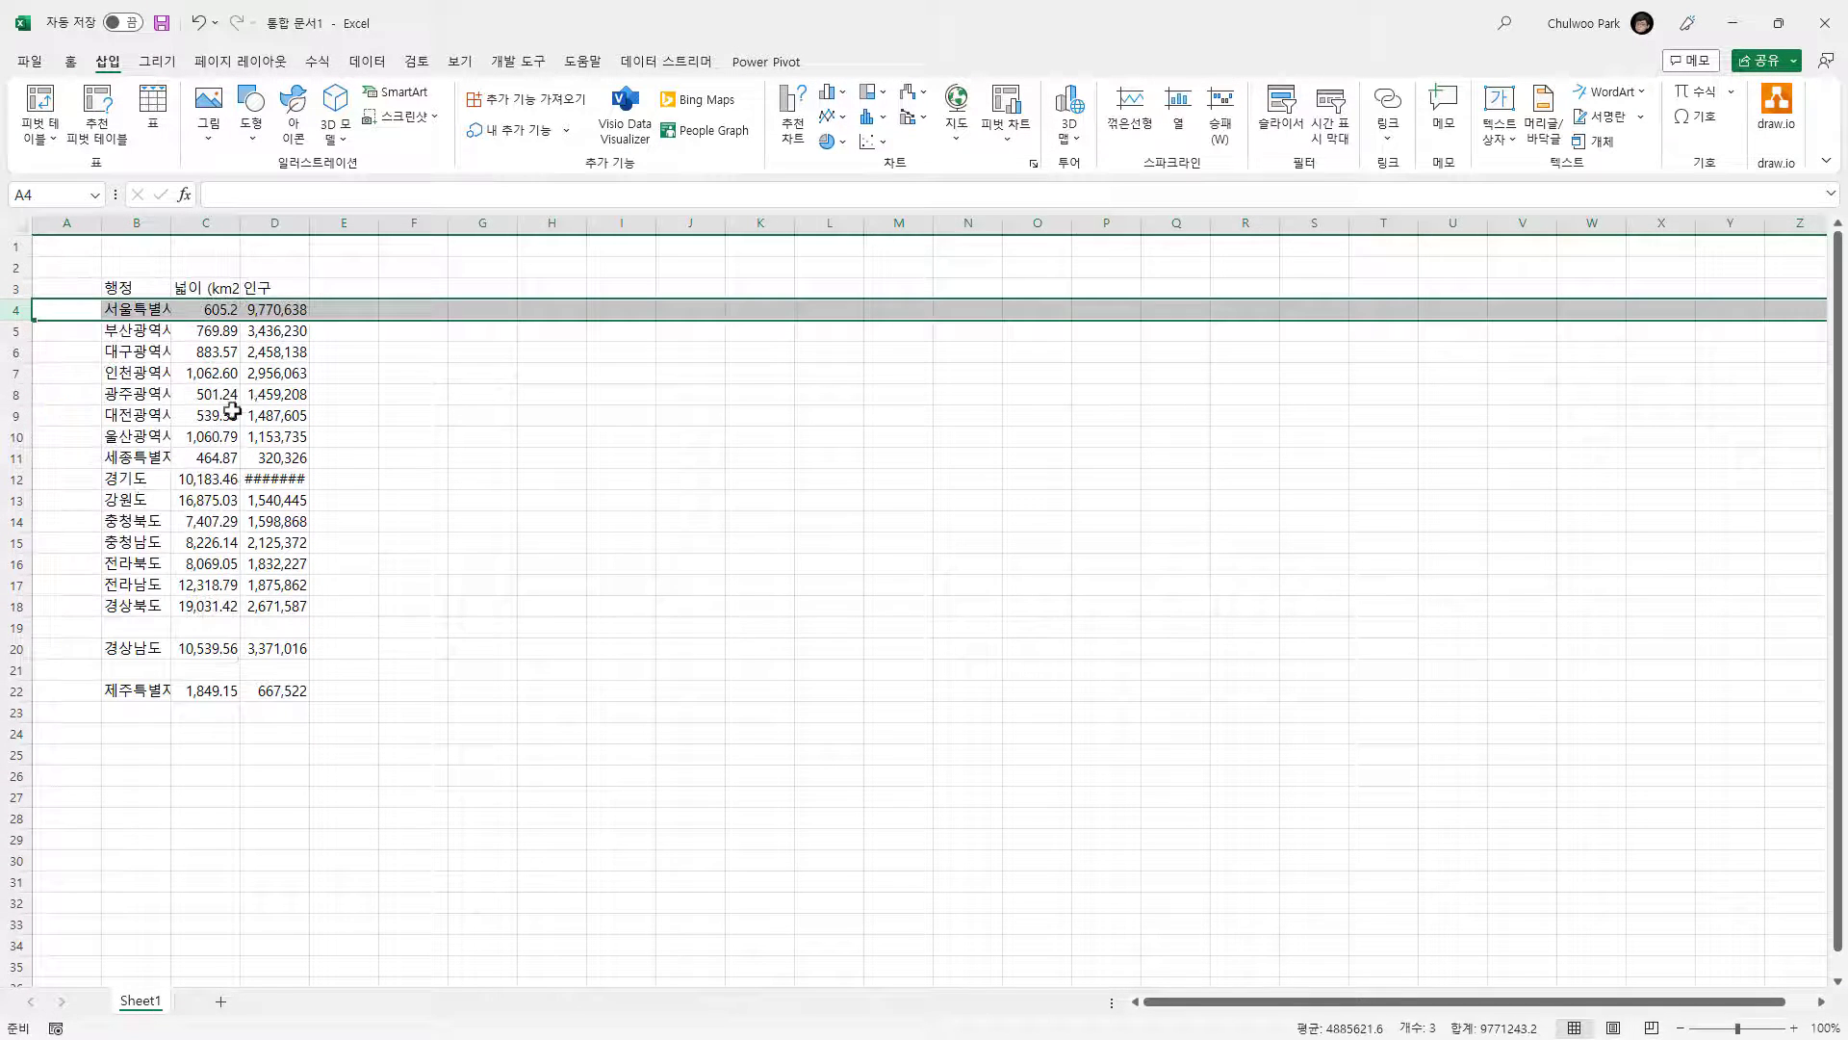
left_click(252, 396)
left_click(20, 631)
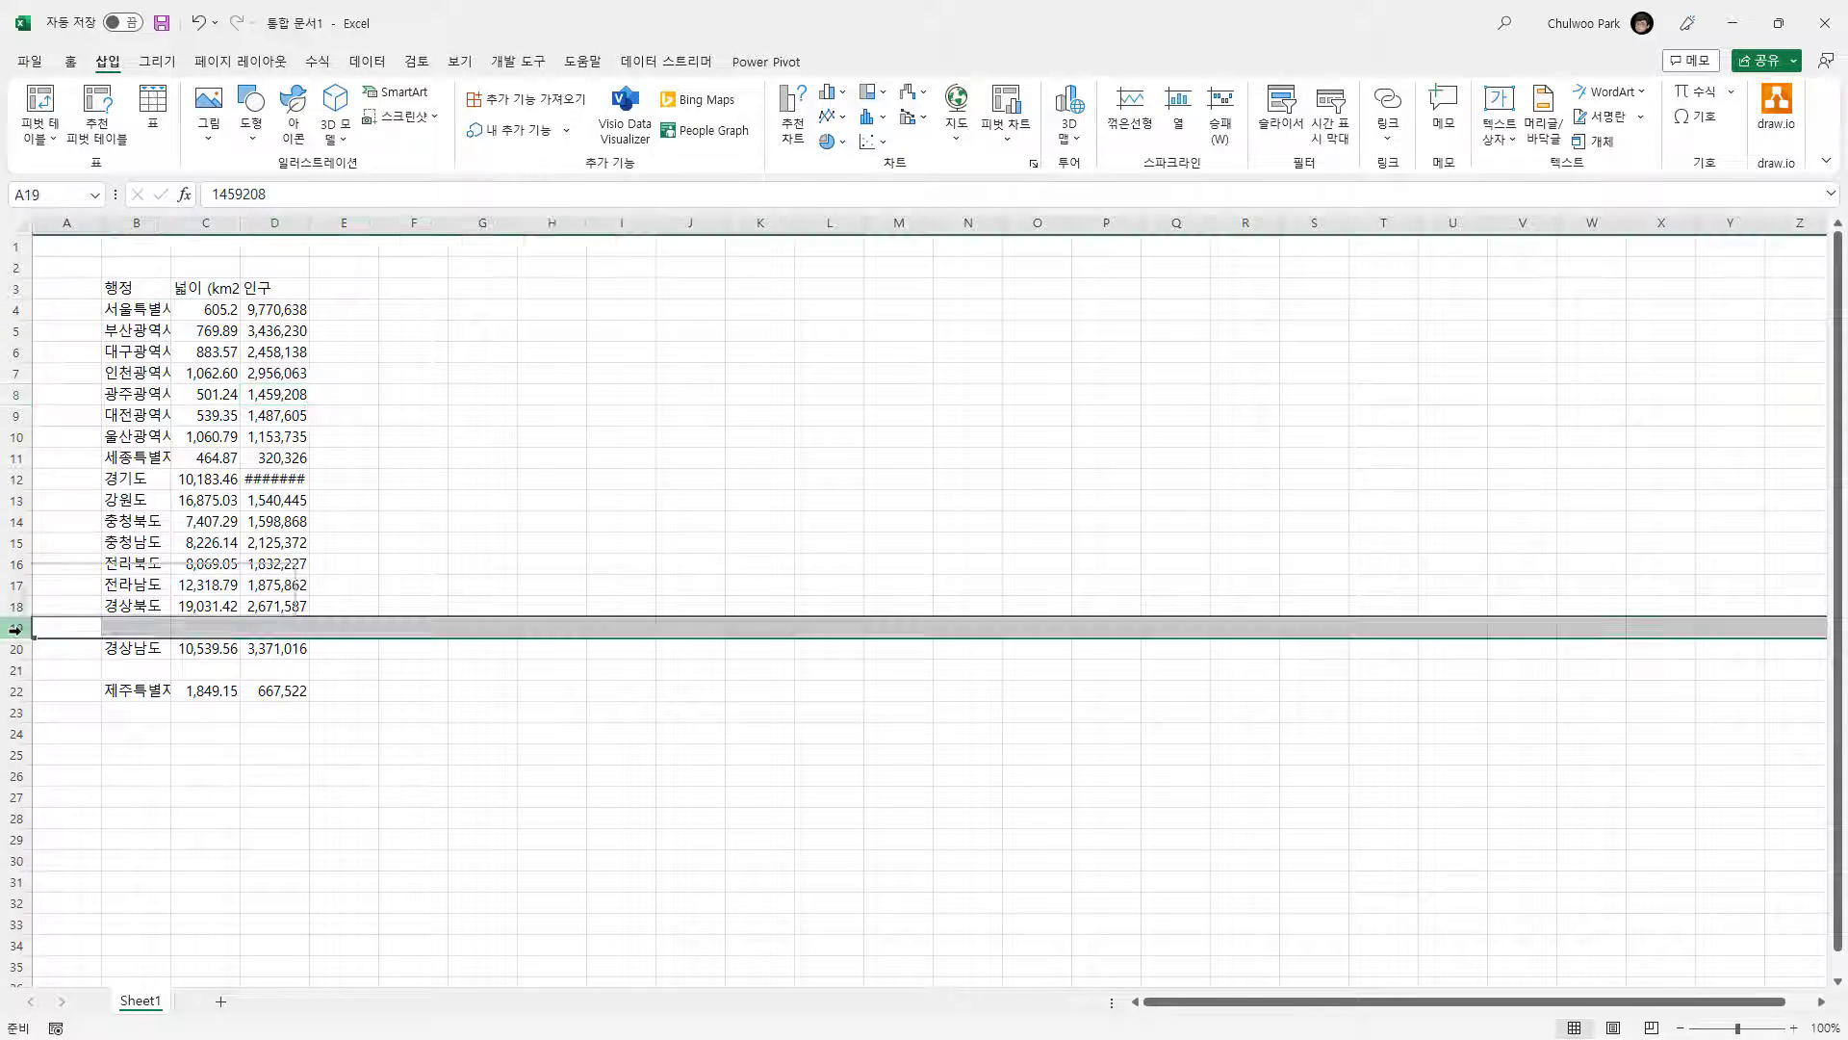
right_click(19, 630)
left_click(145, 852)
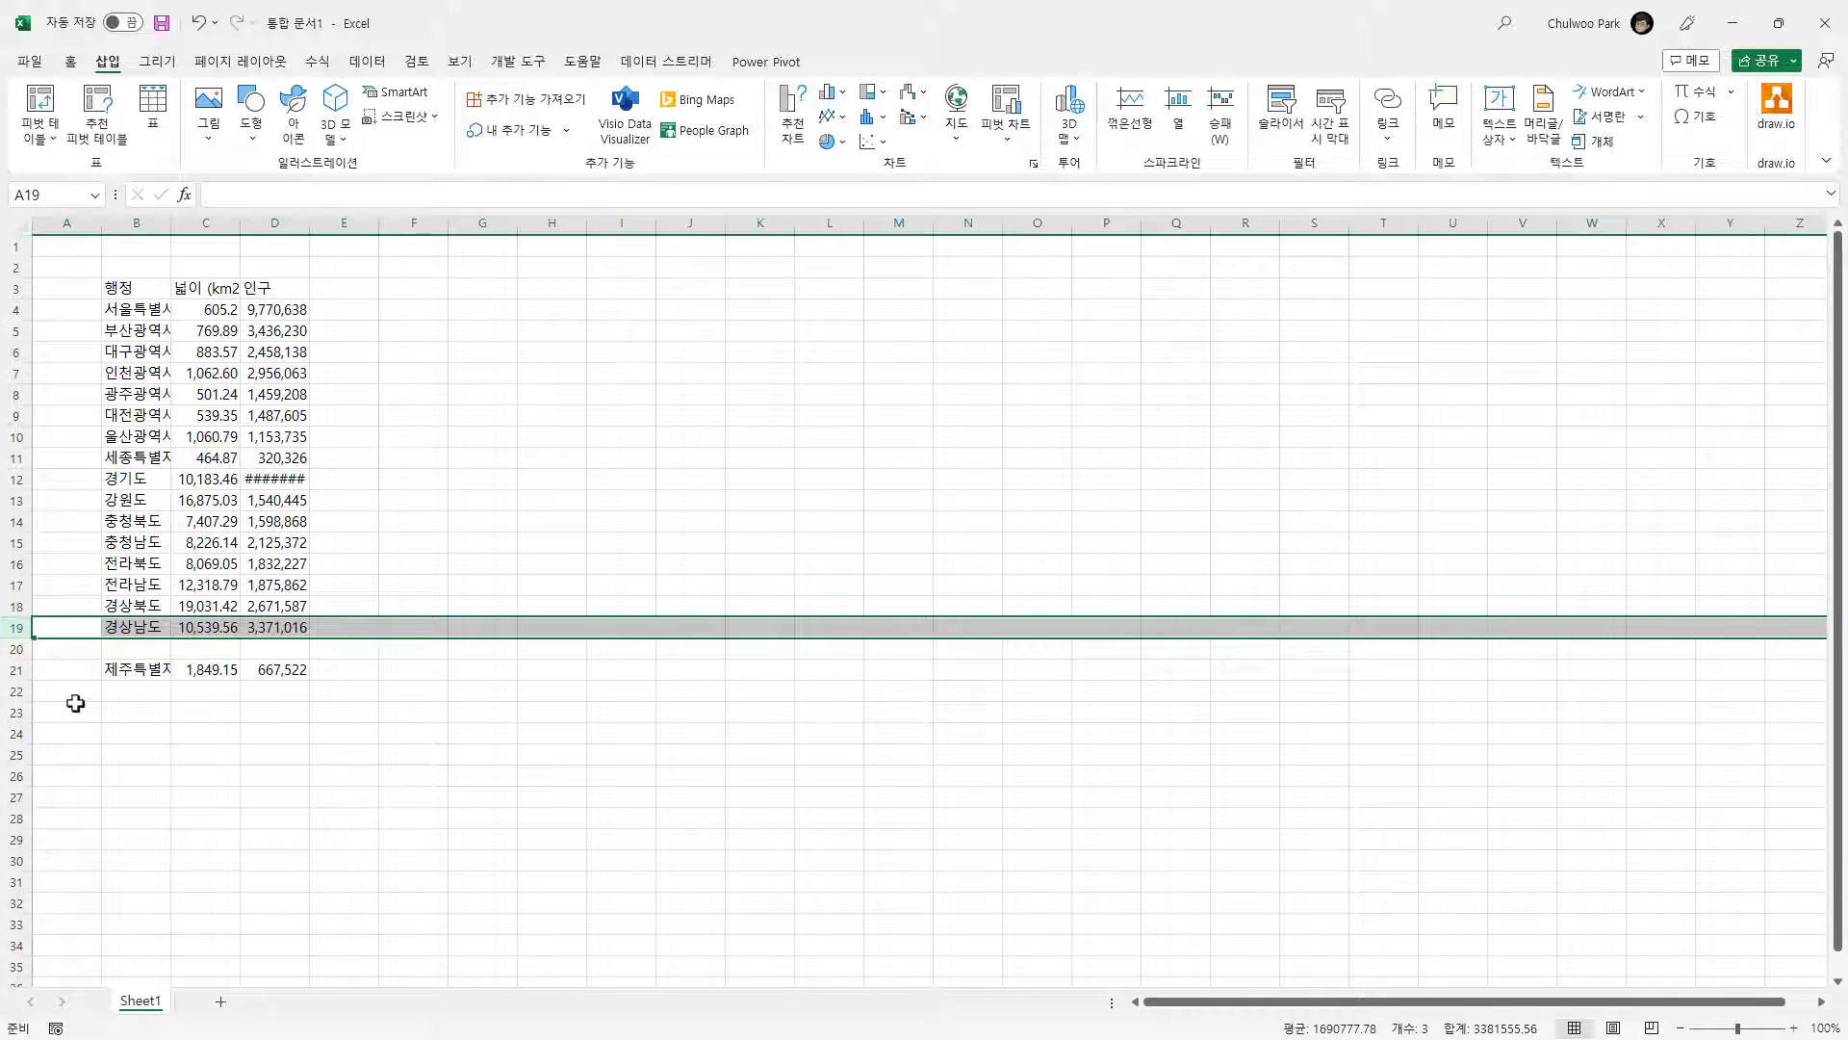
left_click(19, 650)
right_click(19, 651)
left_click(135, 870)
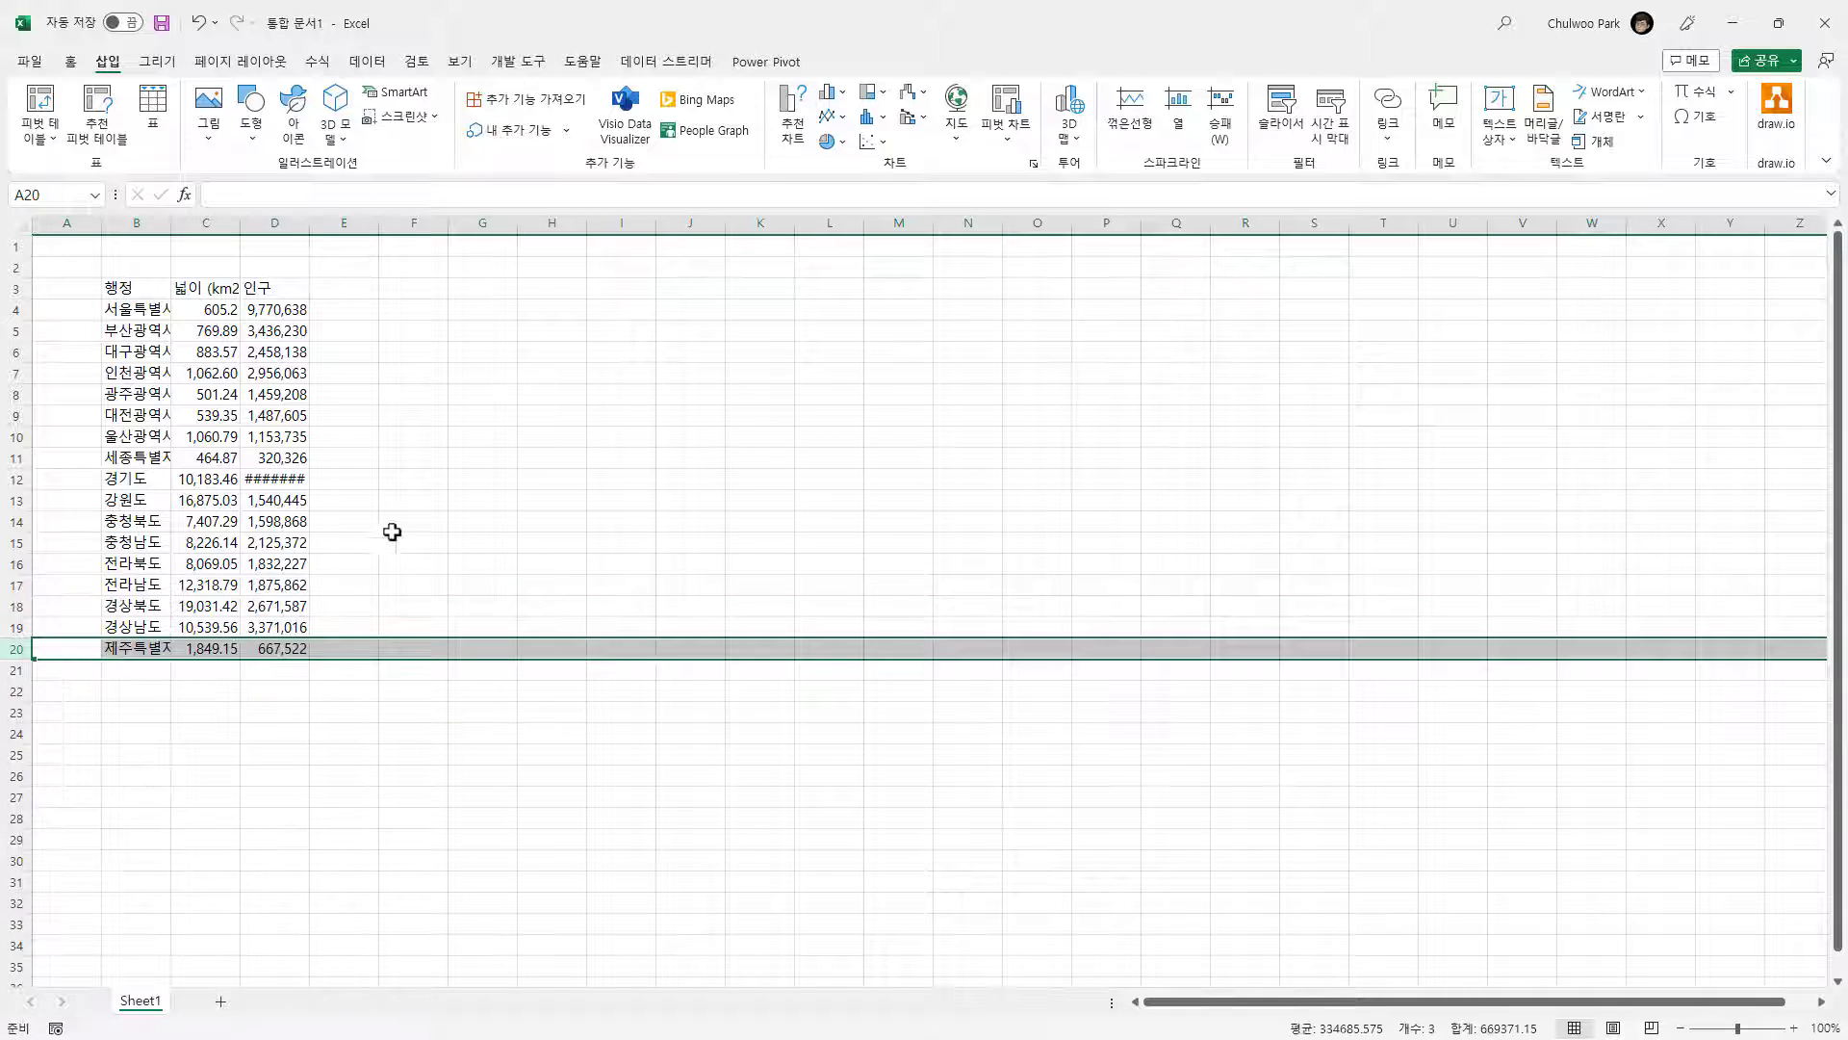
left_click(395, 525)
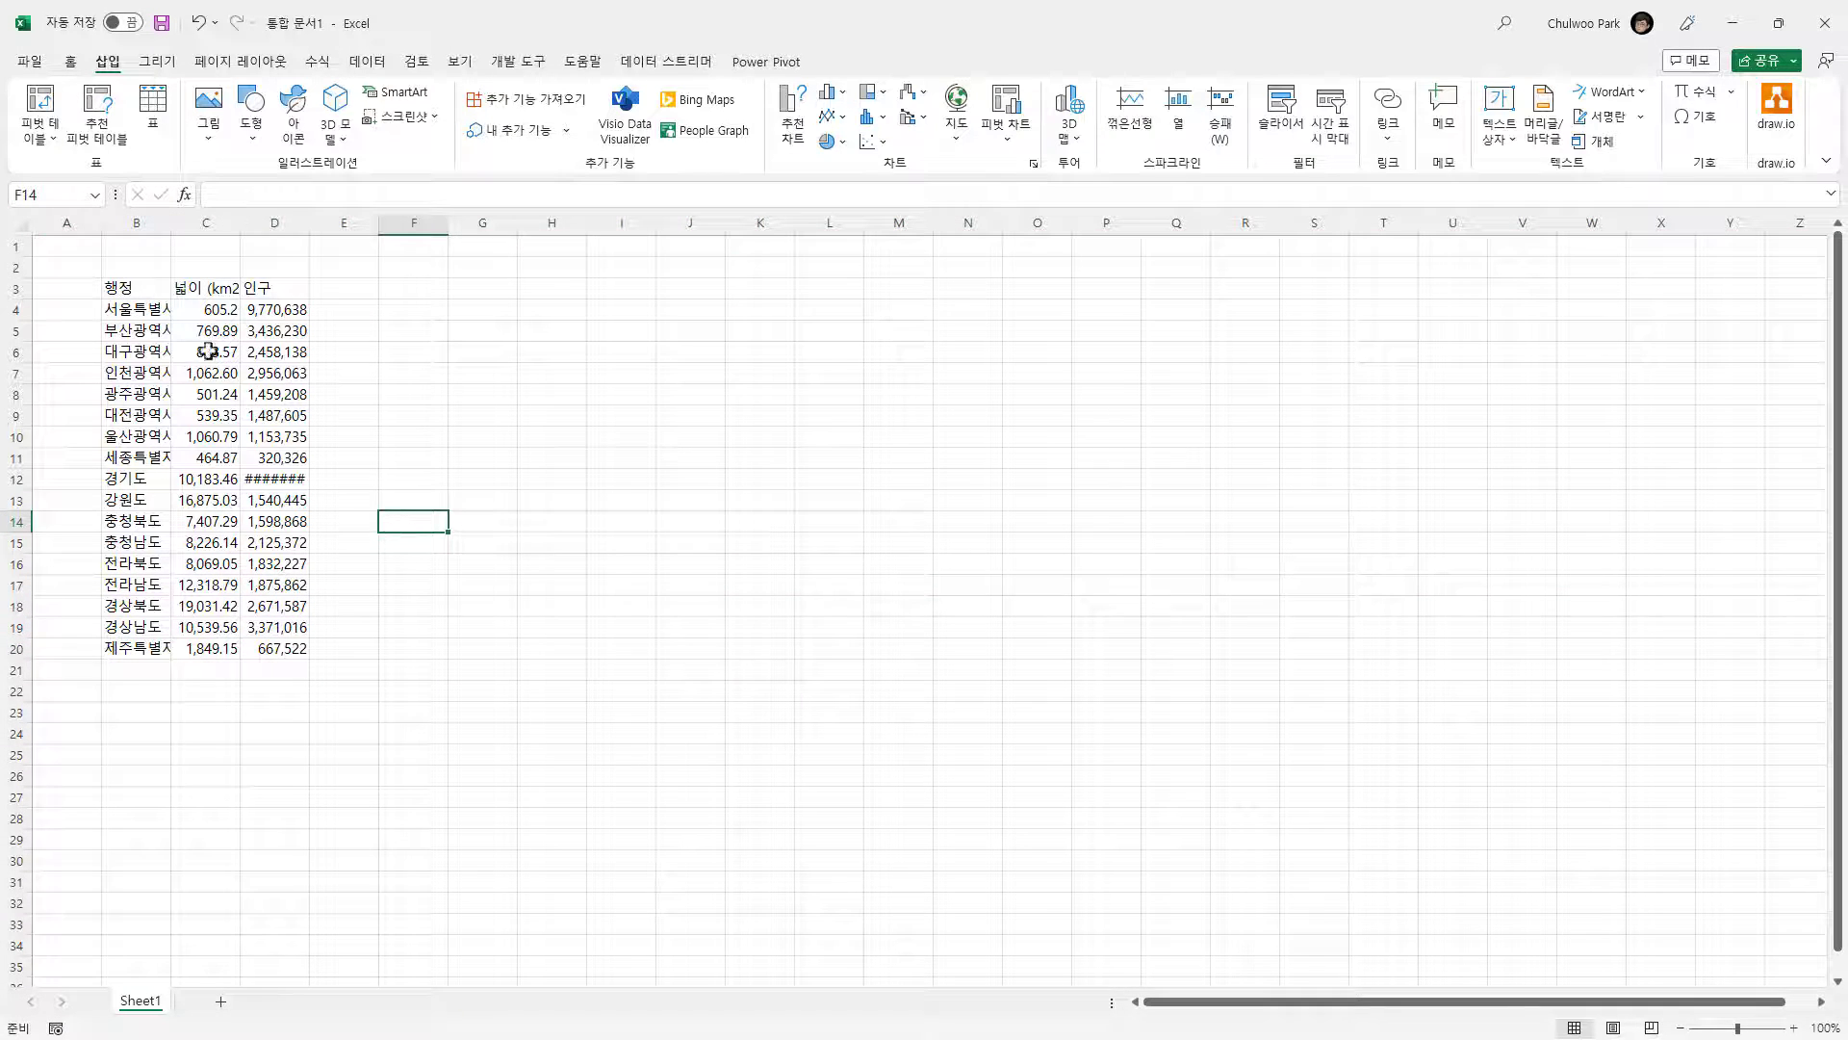
- Autofit the widths of columns C, D and B to their contents
double_click(243, 225)
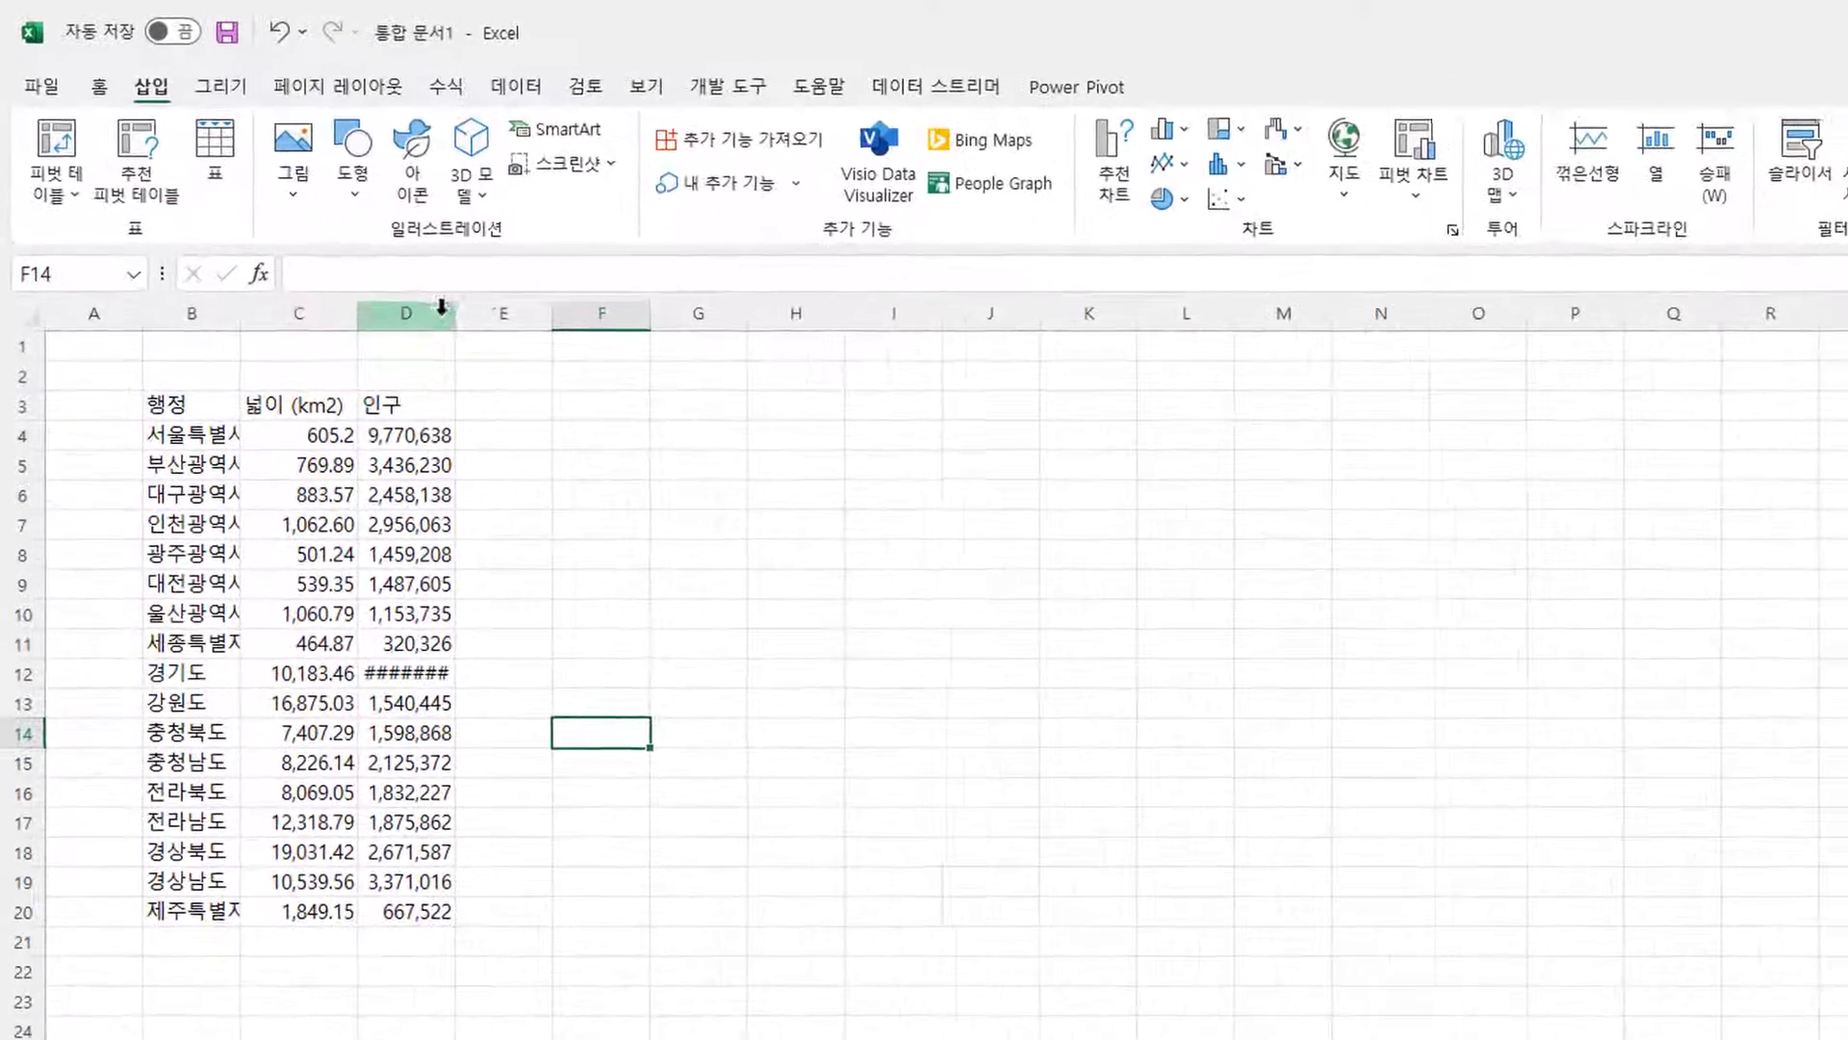
double_click(460, 310)
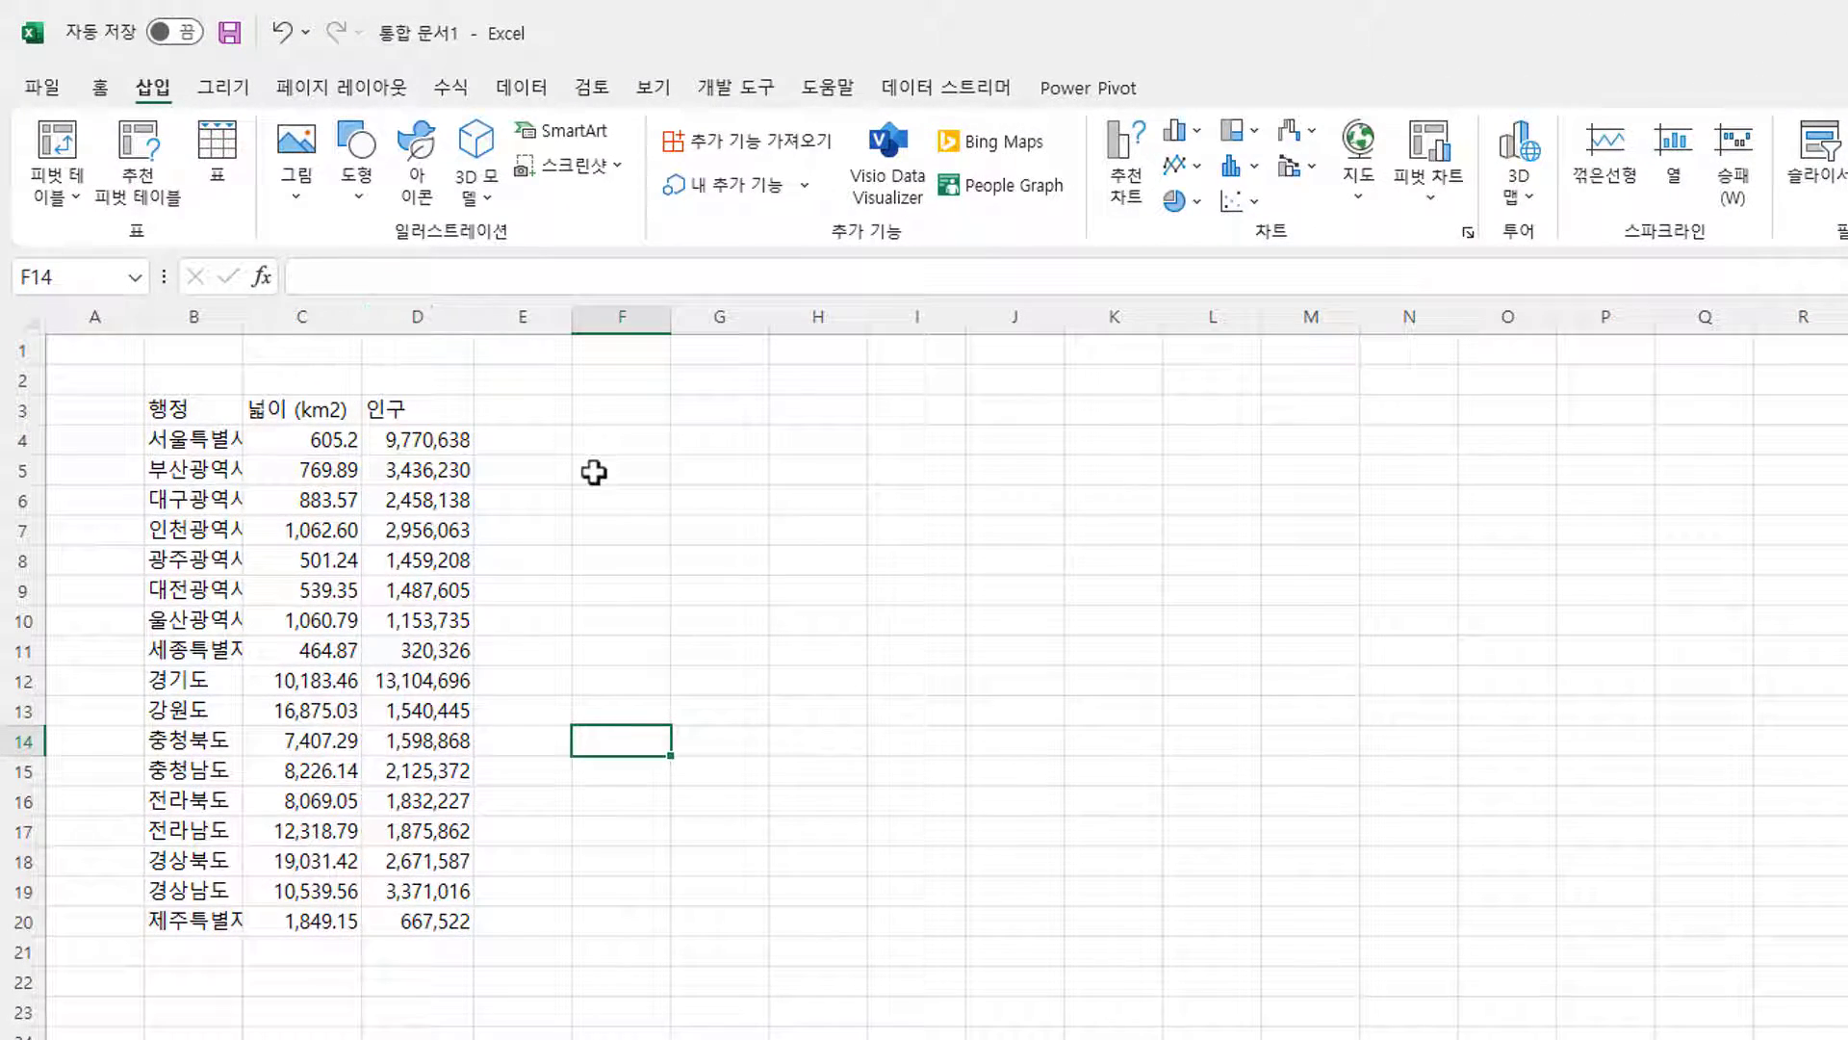
left_click(217, 556)
double_click(246, 332)
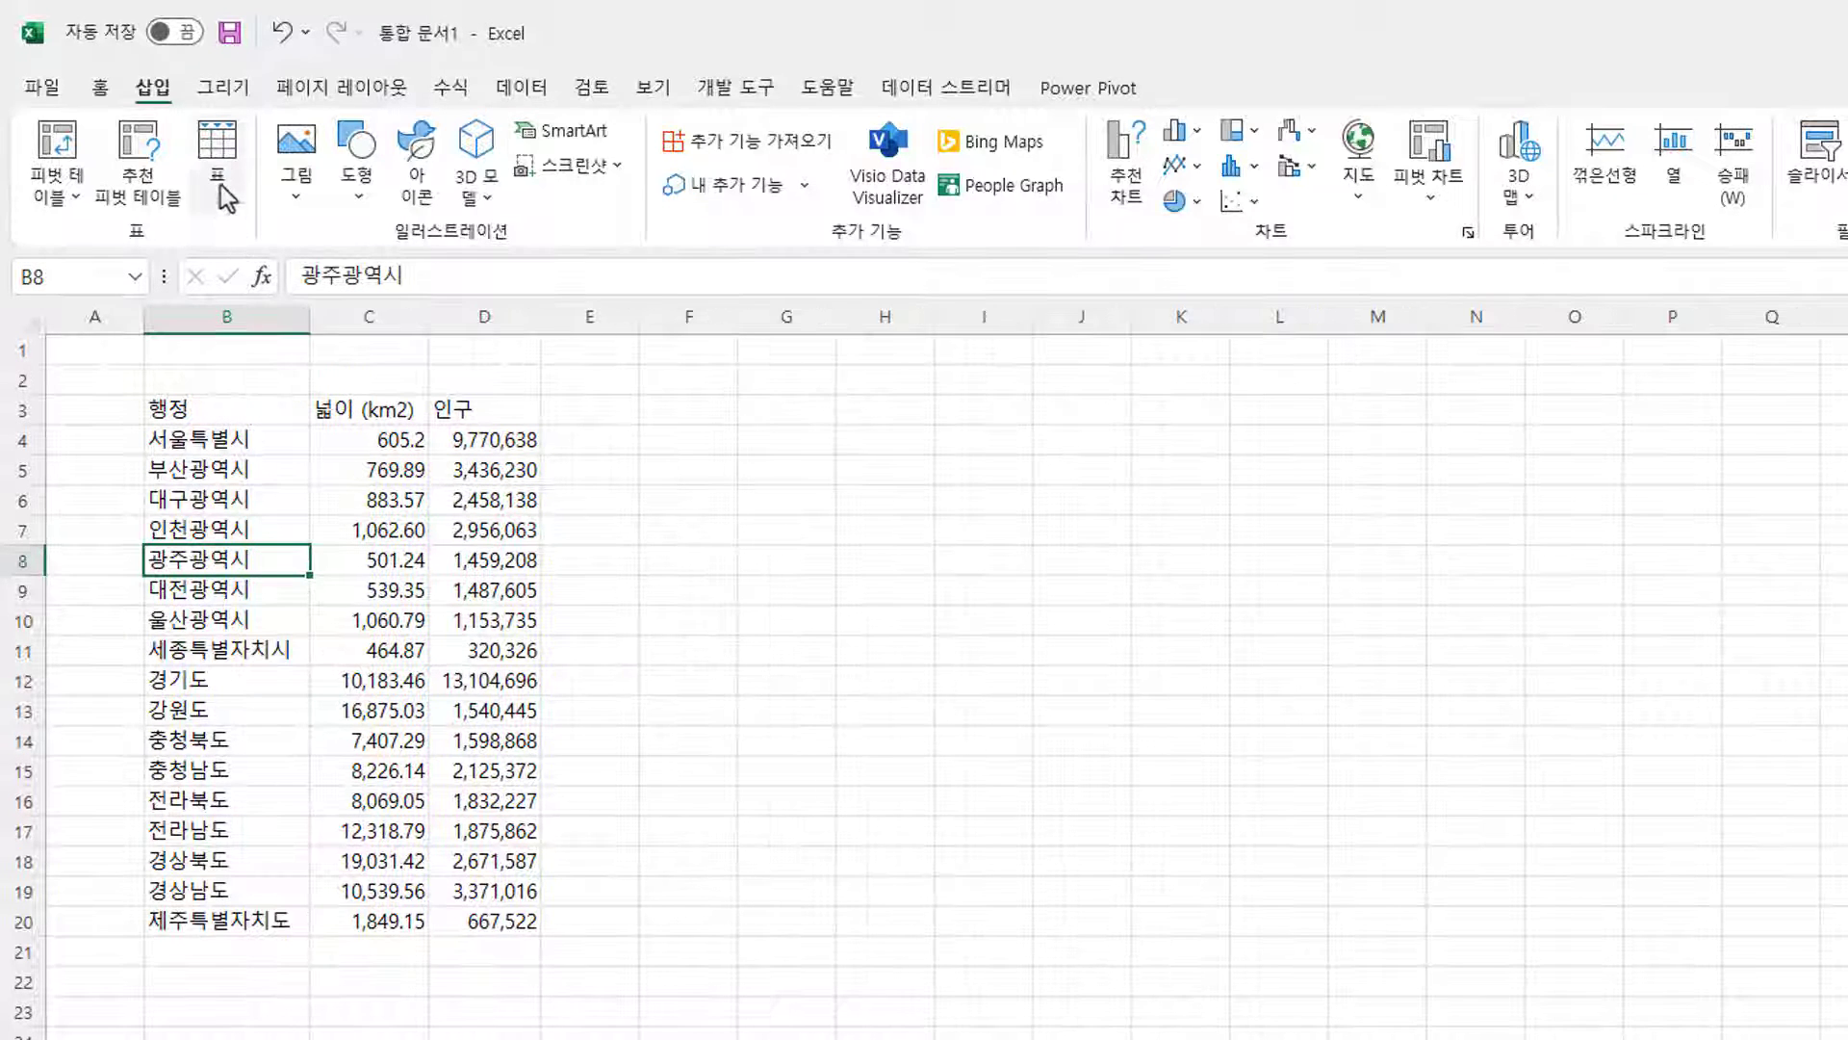
- Convert the range B3:D20 into a table with a header row
left_click(219, 149)
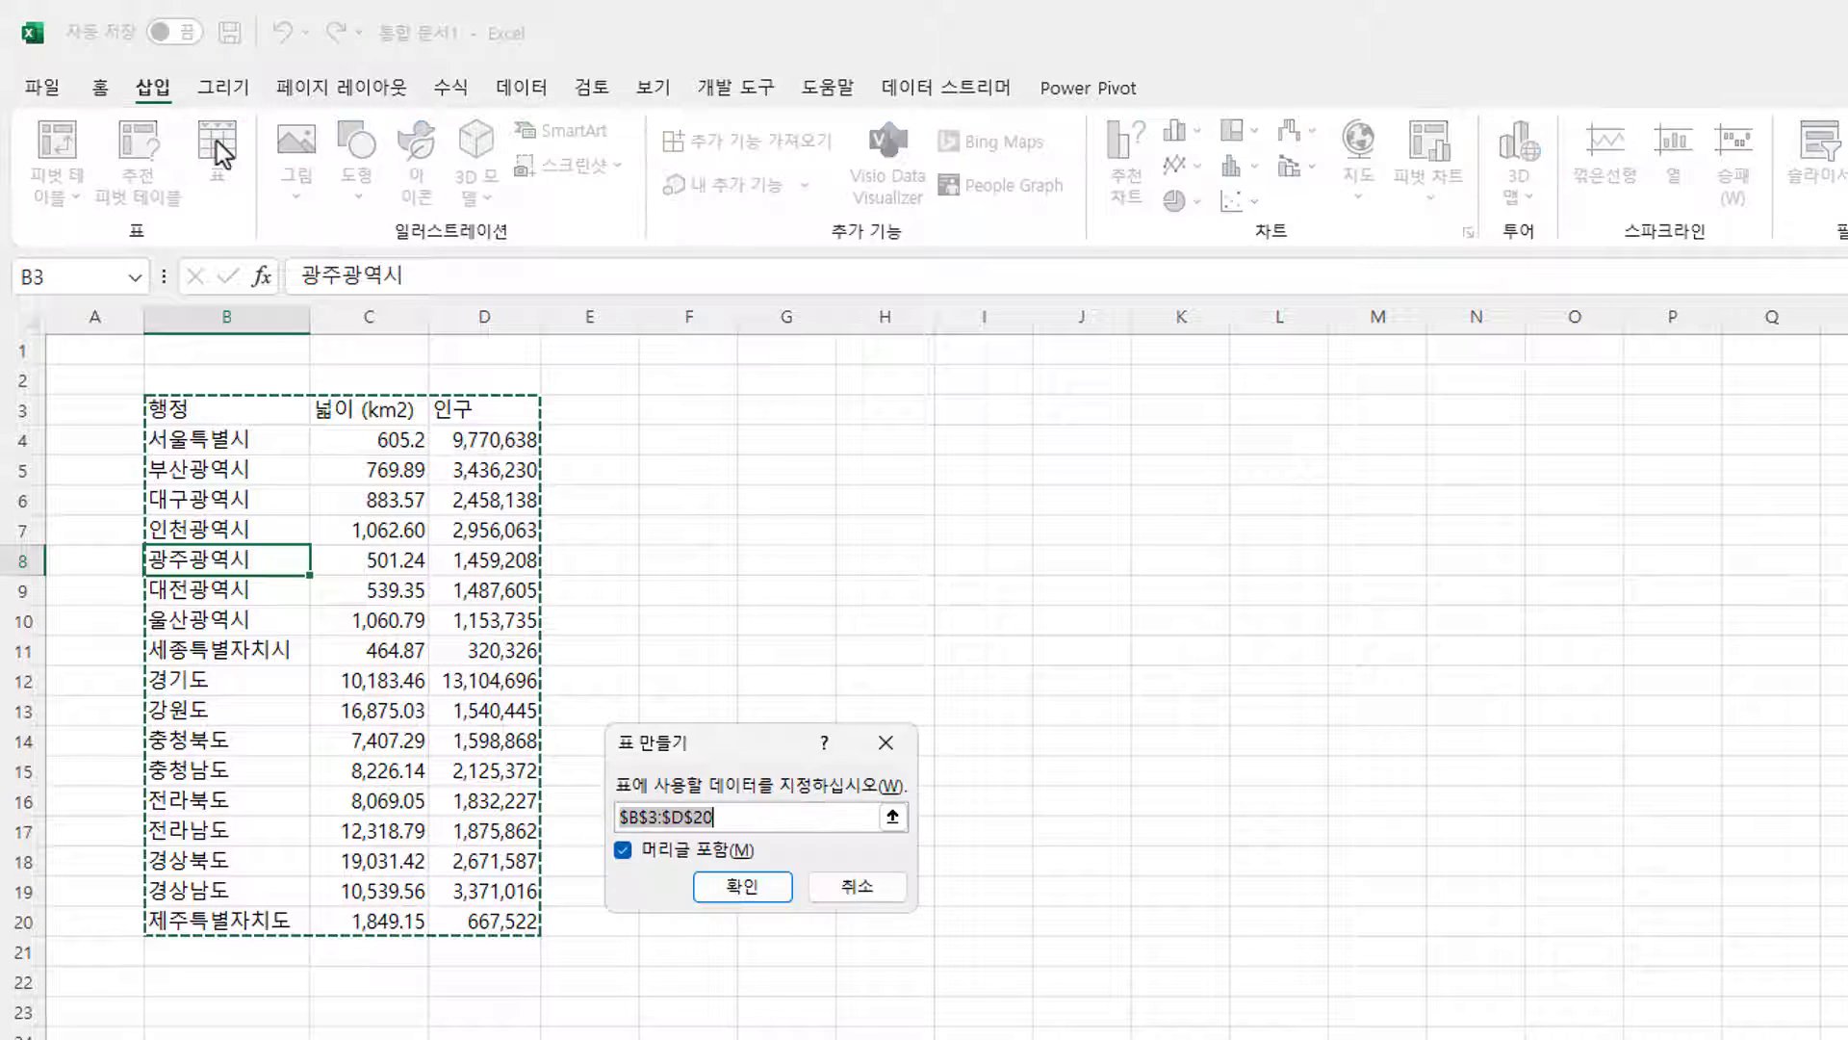
left_click(741, 891)
left_click(375, 617)
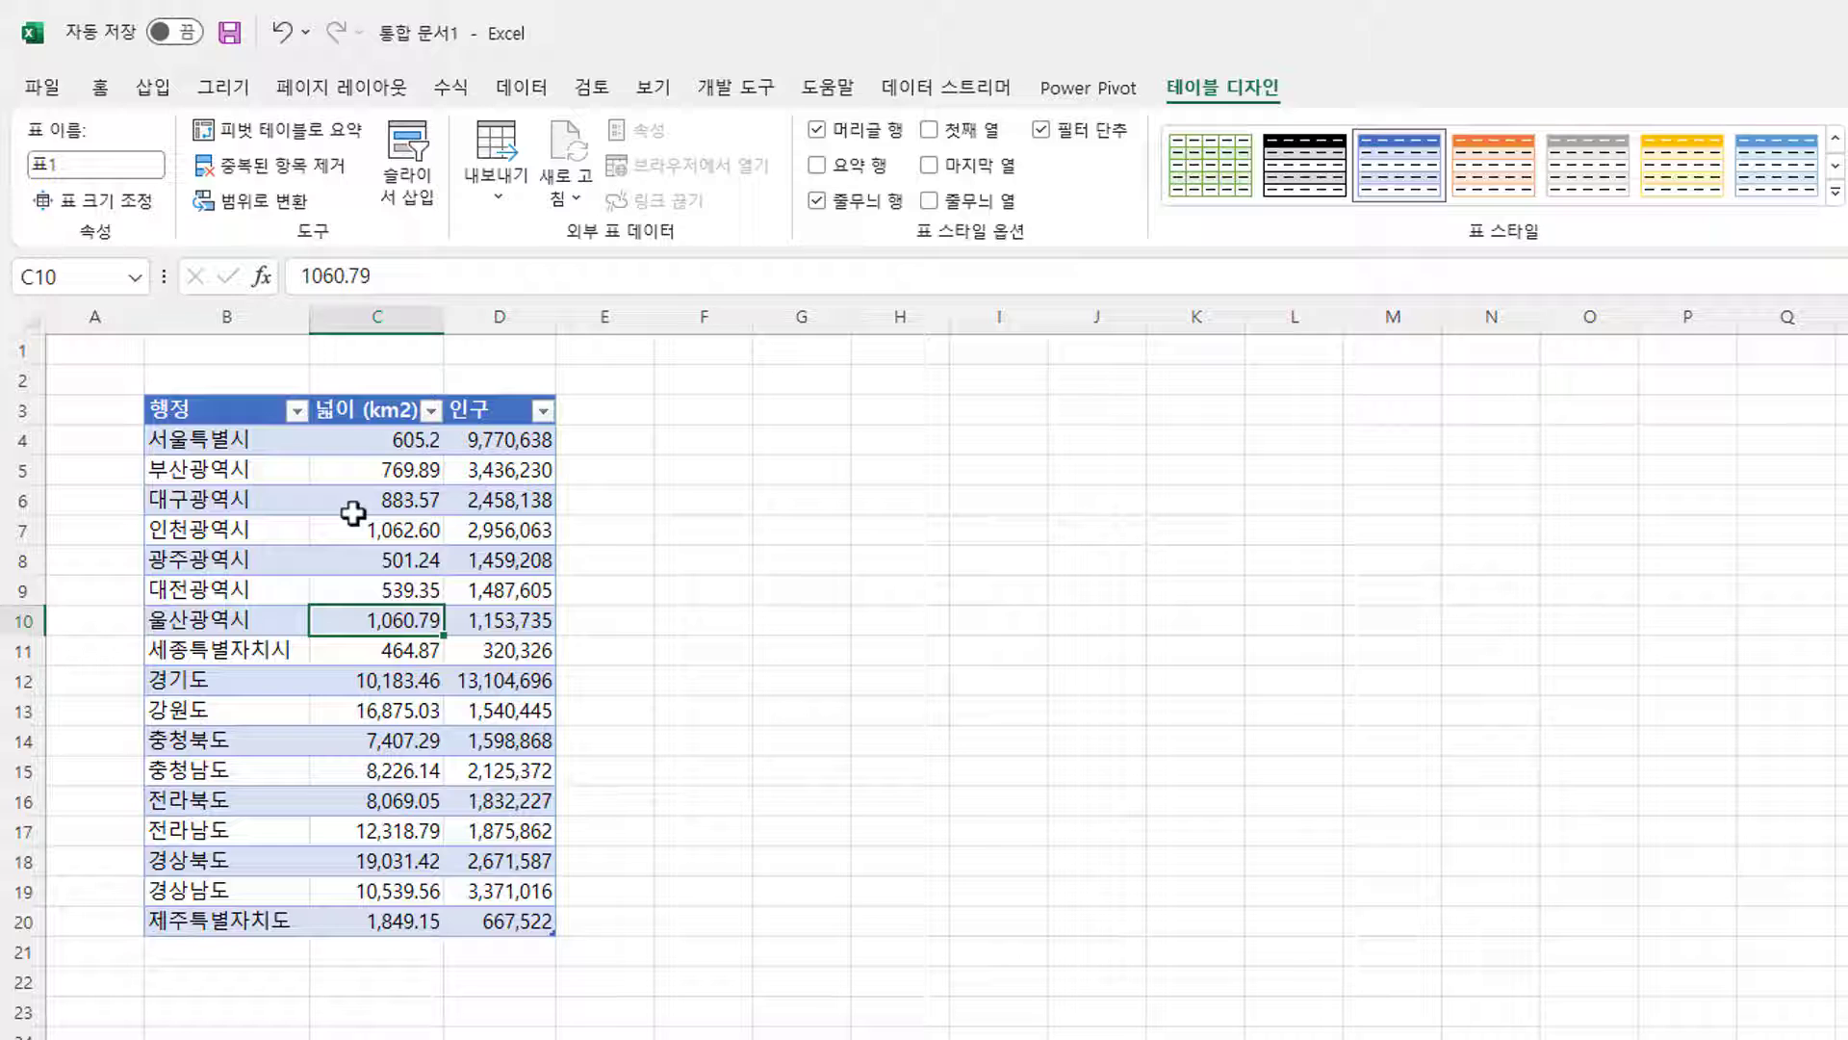
left_click_drag(193, 440, 240, 861)
left_click(231, 706)
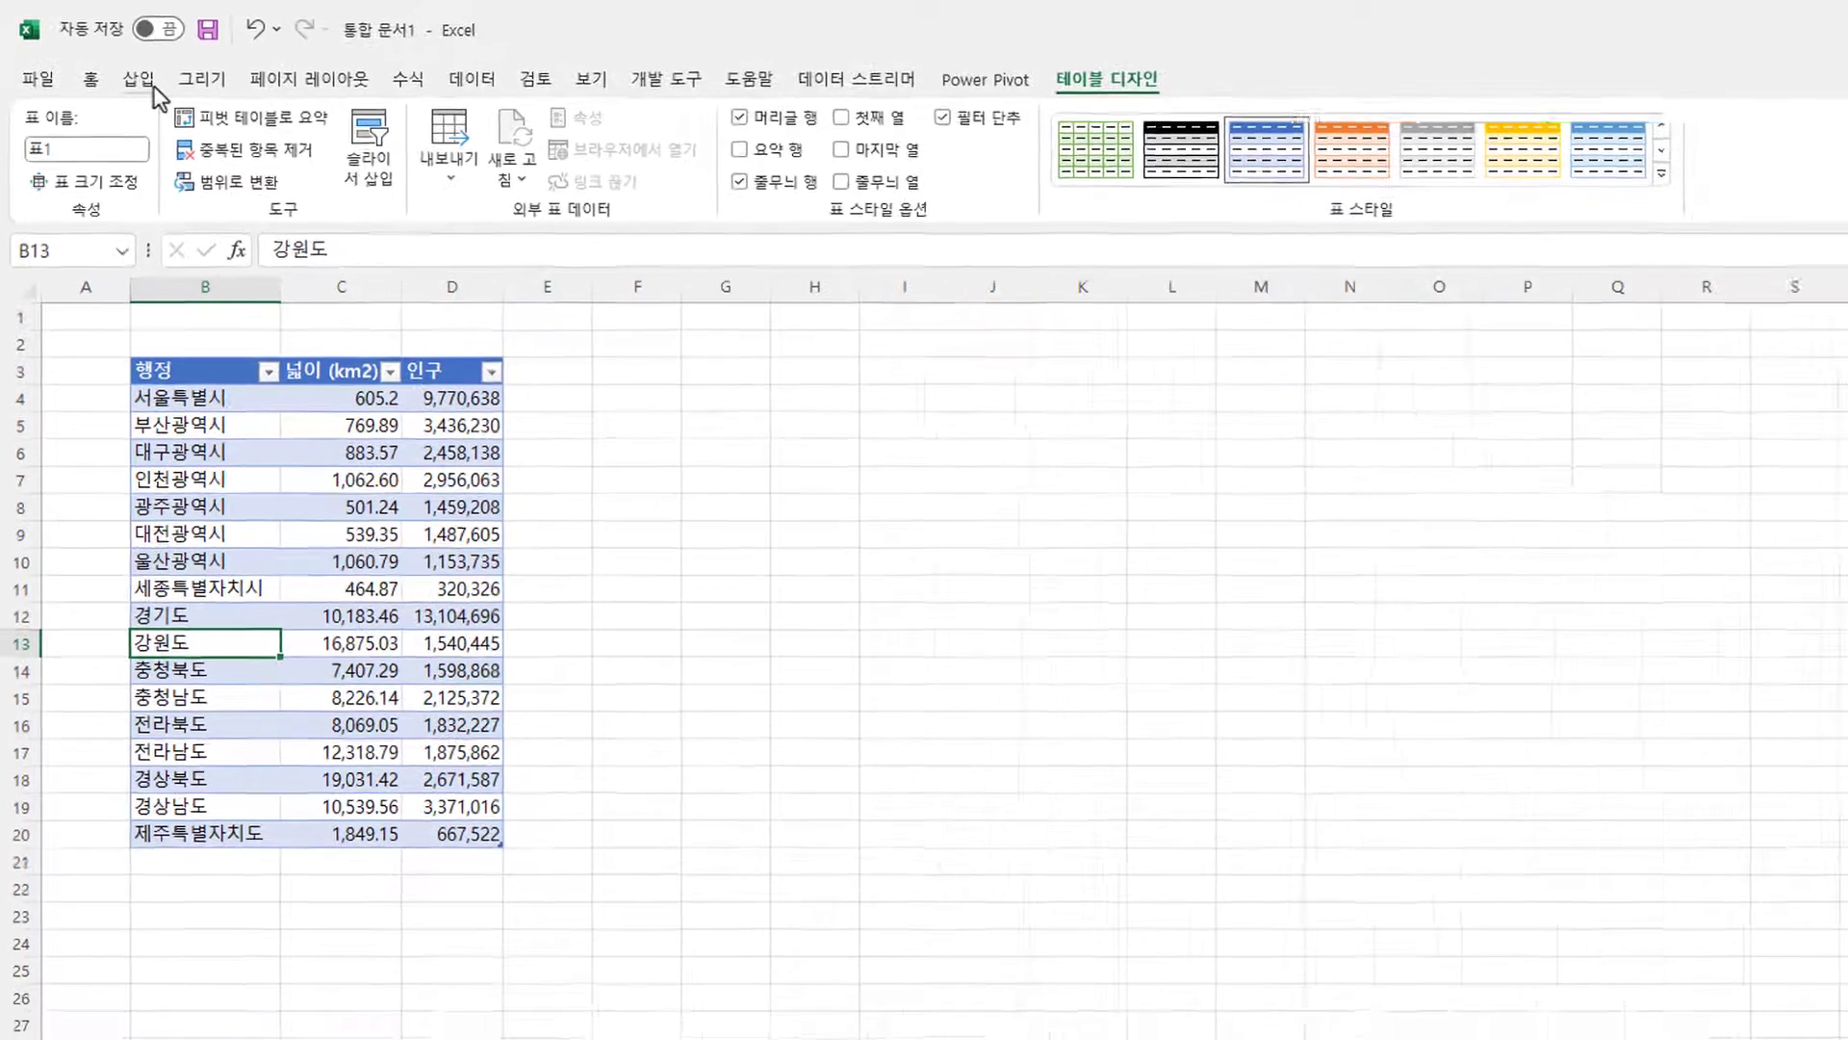
- Insert a filled map chart from the table and enlarge it beside the data
left_click(152, 86)
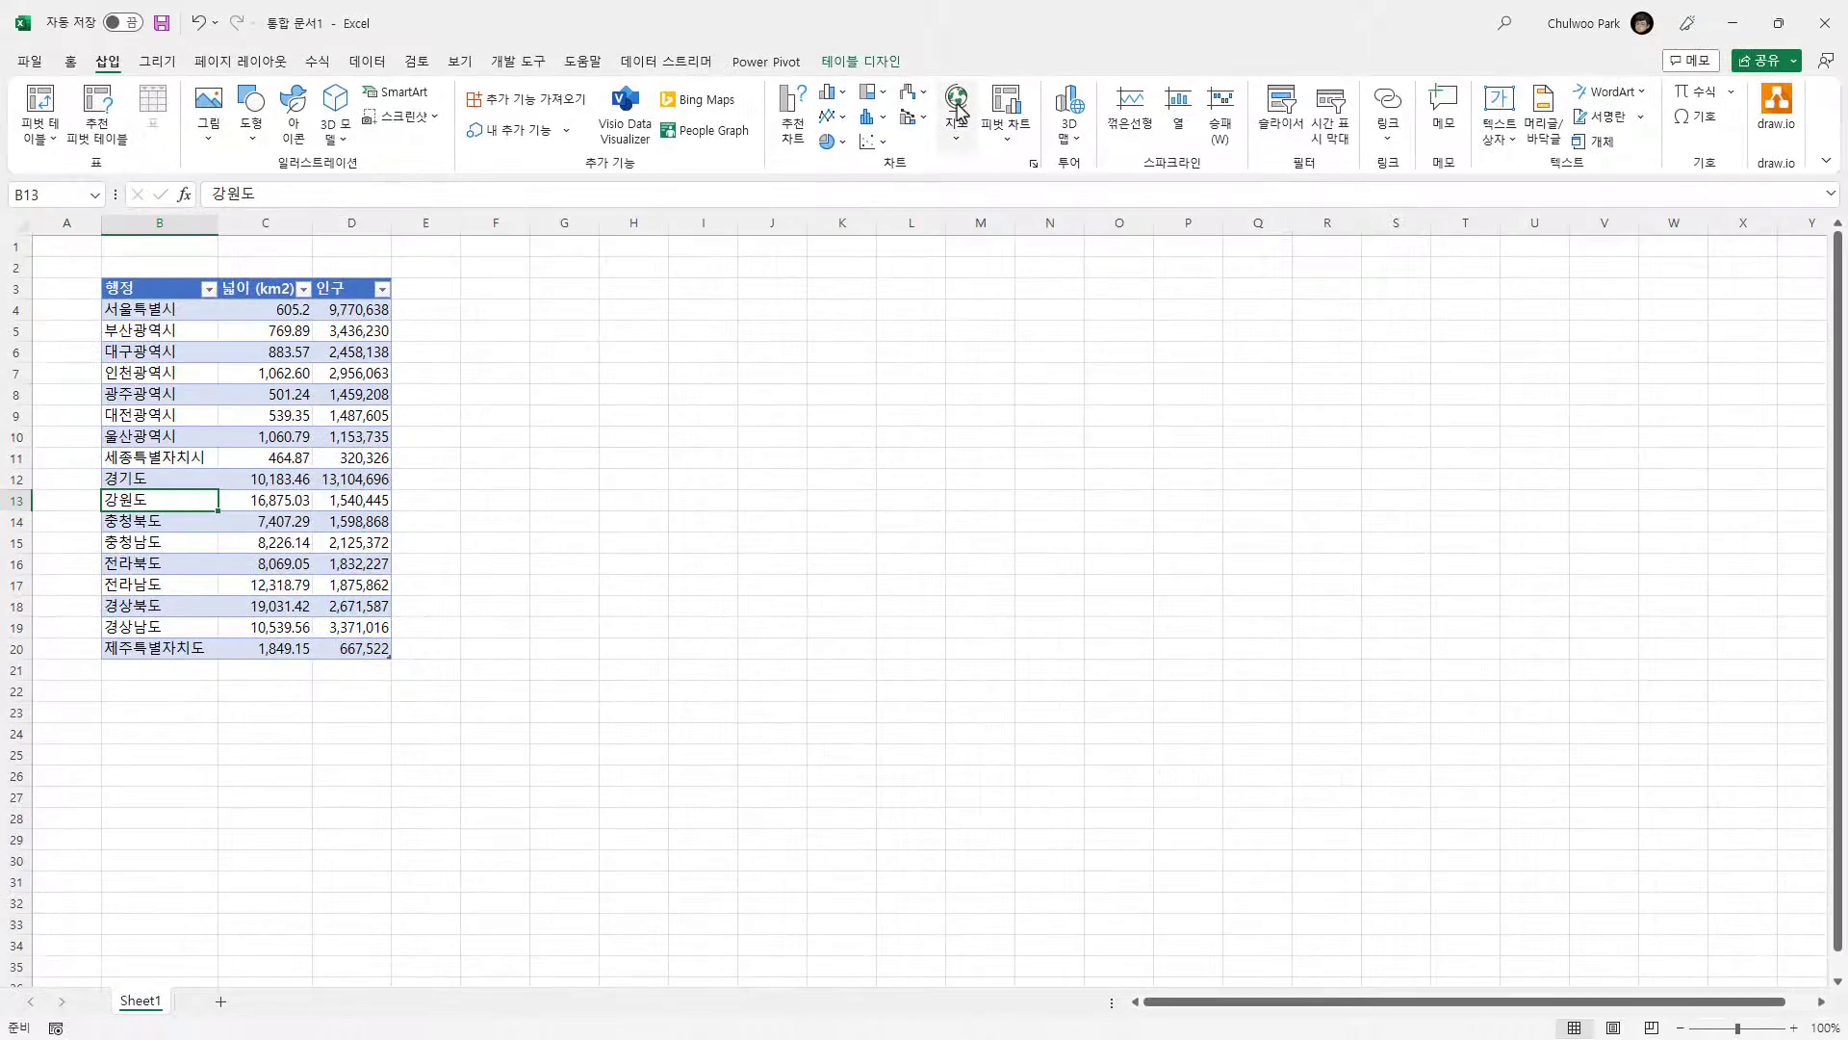
left_click(965, 111)
left_click(964, 205)
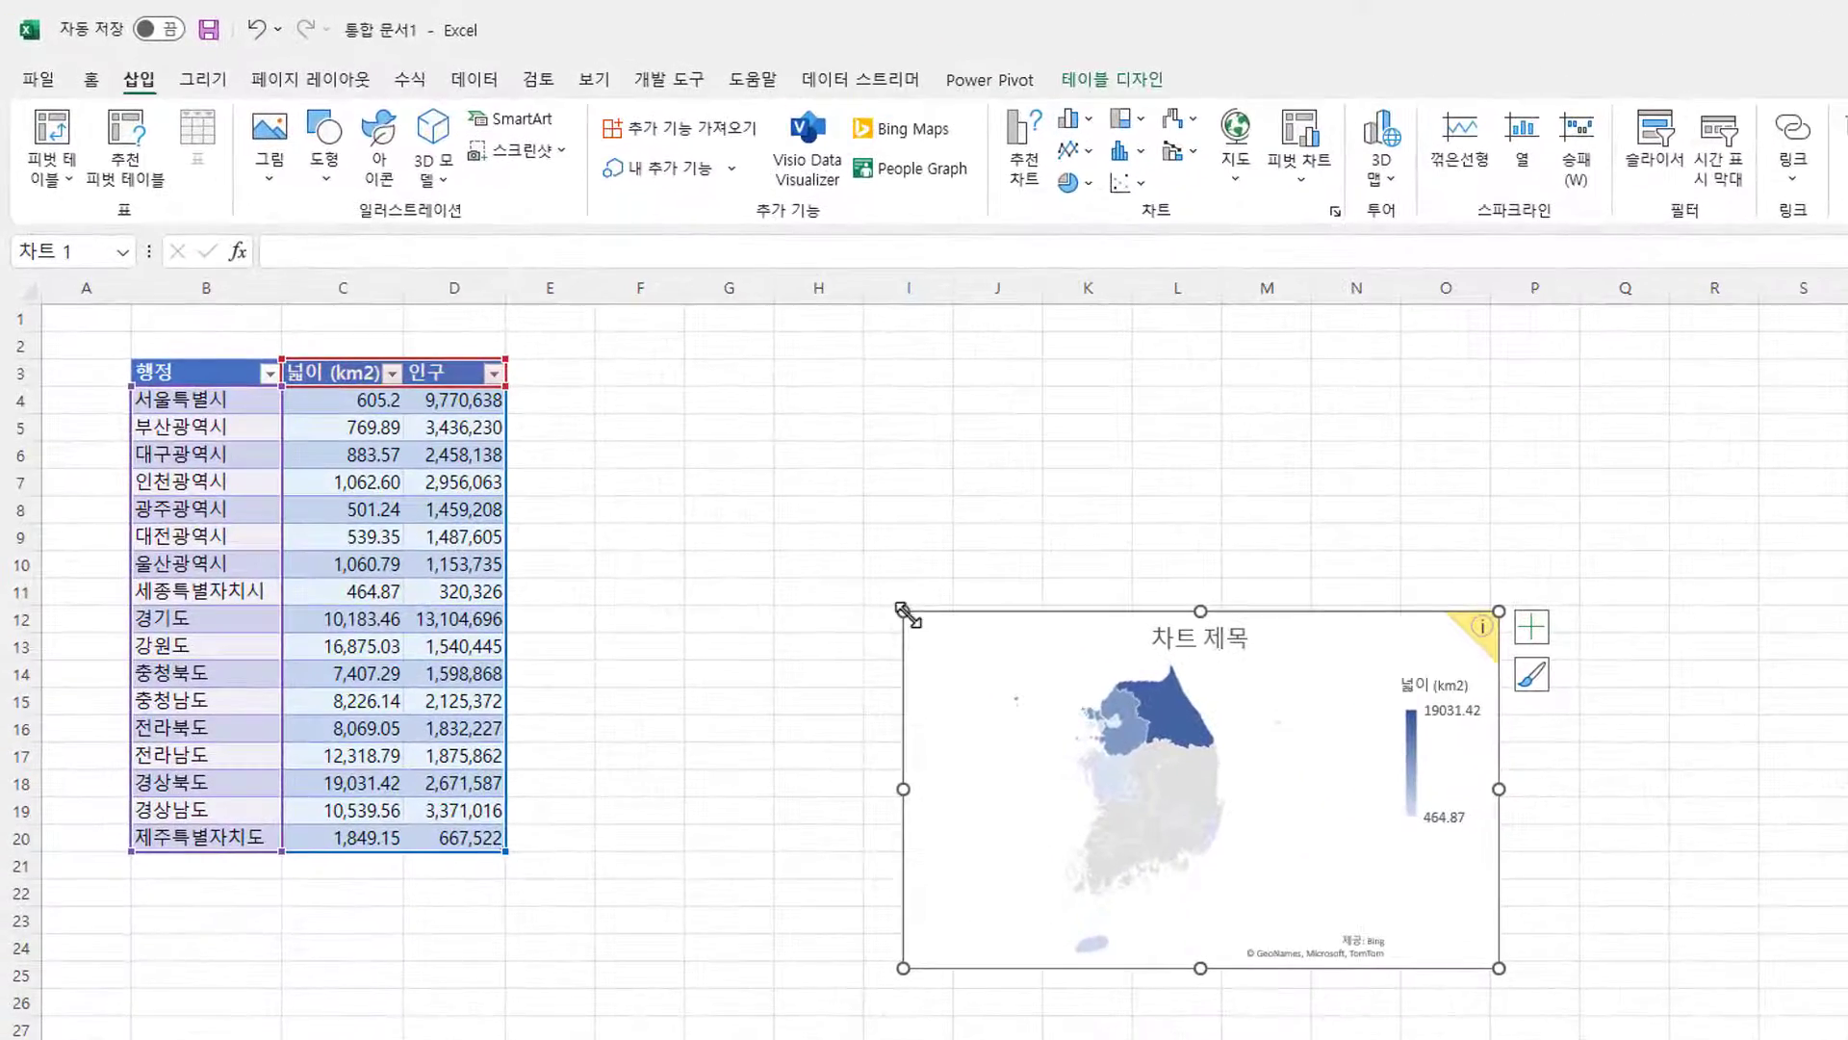
left_click_drag(716, 484, 532, 297)
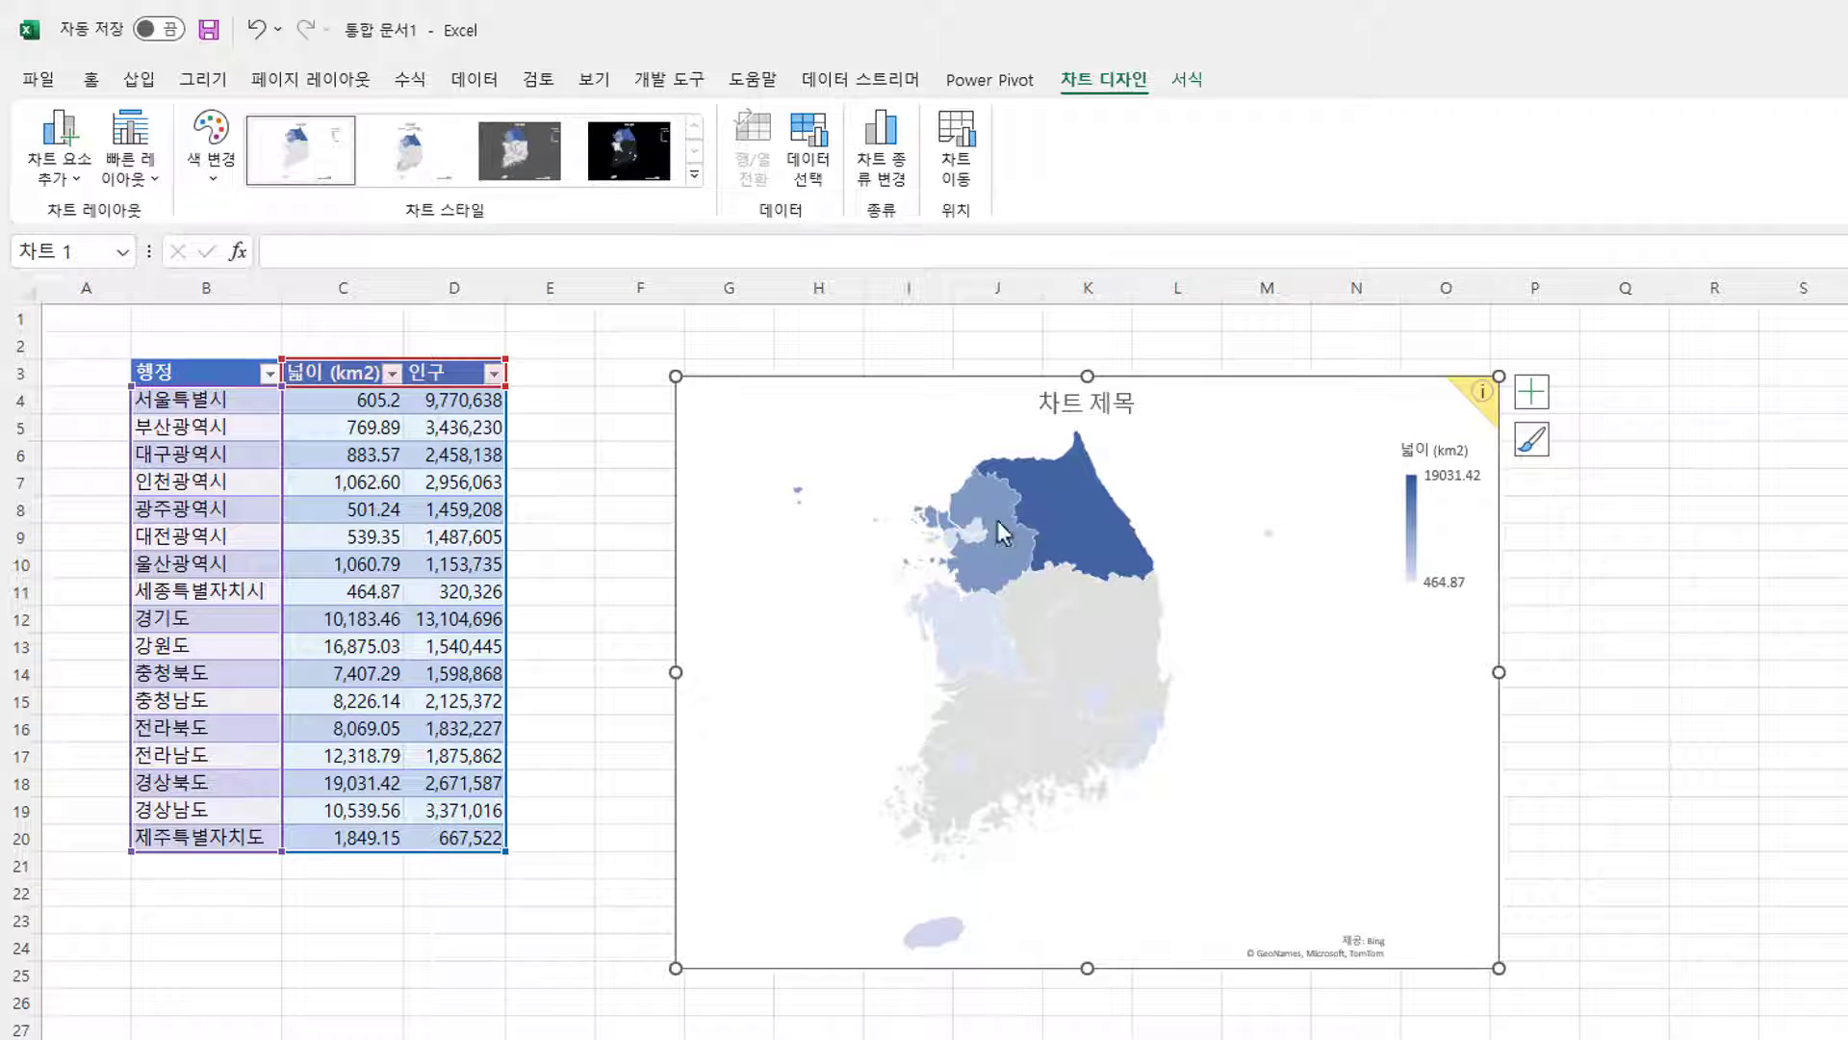
- Examine the map chart's regions for plotted values and compare them with the 경상북도 and 경상남도 rows
mouse_move(967, 609)
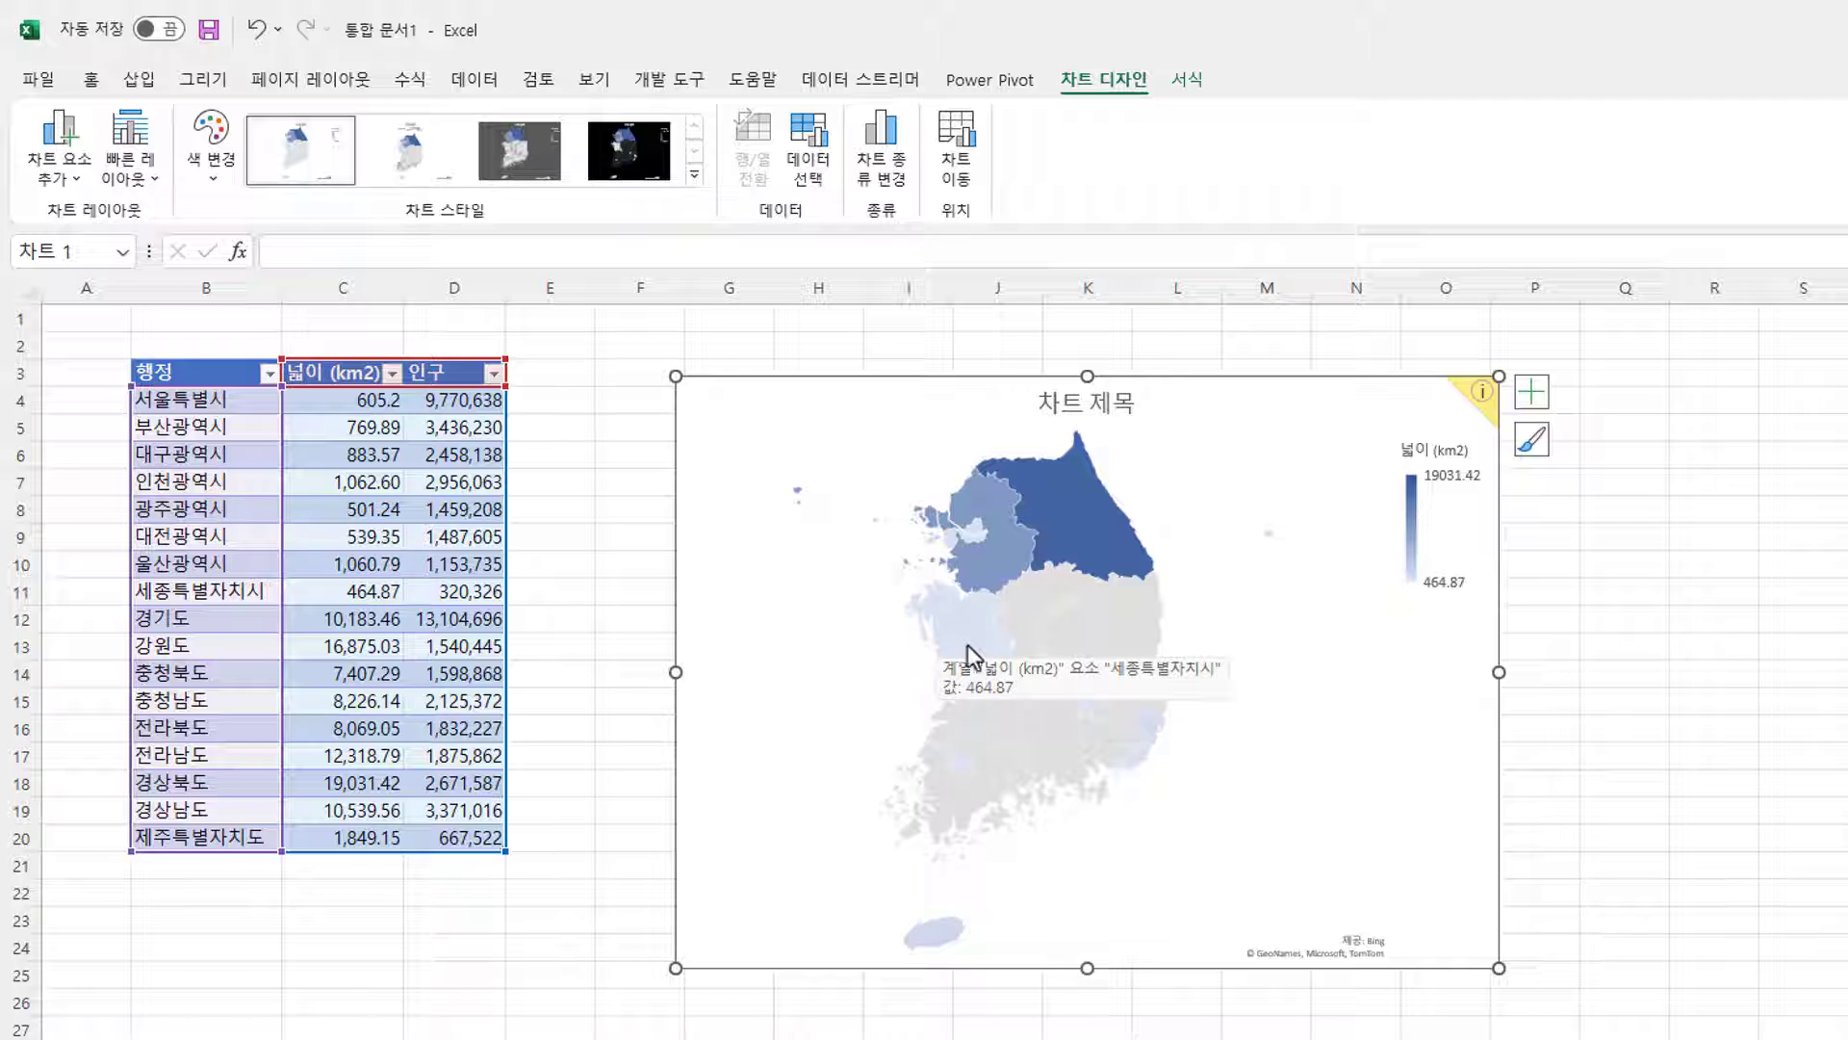
mouse_move(1049, 738)
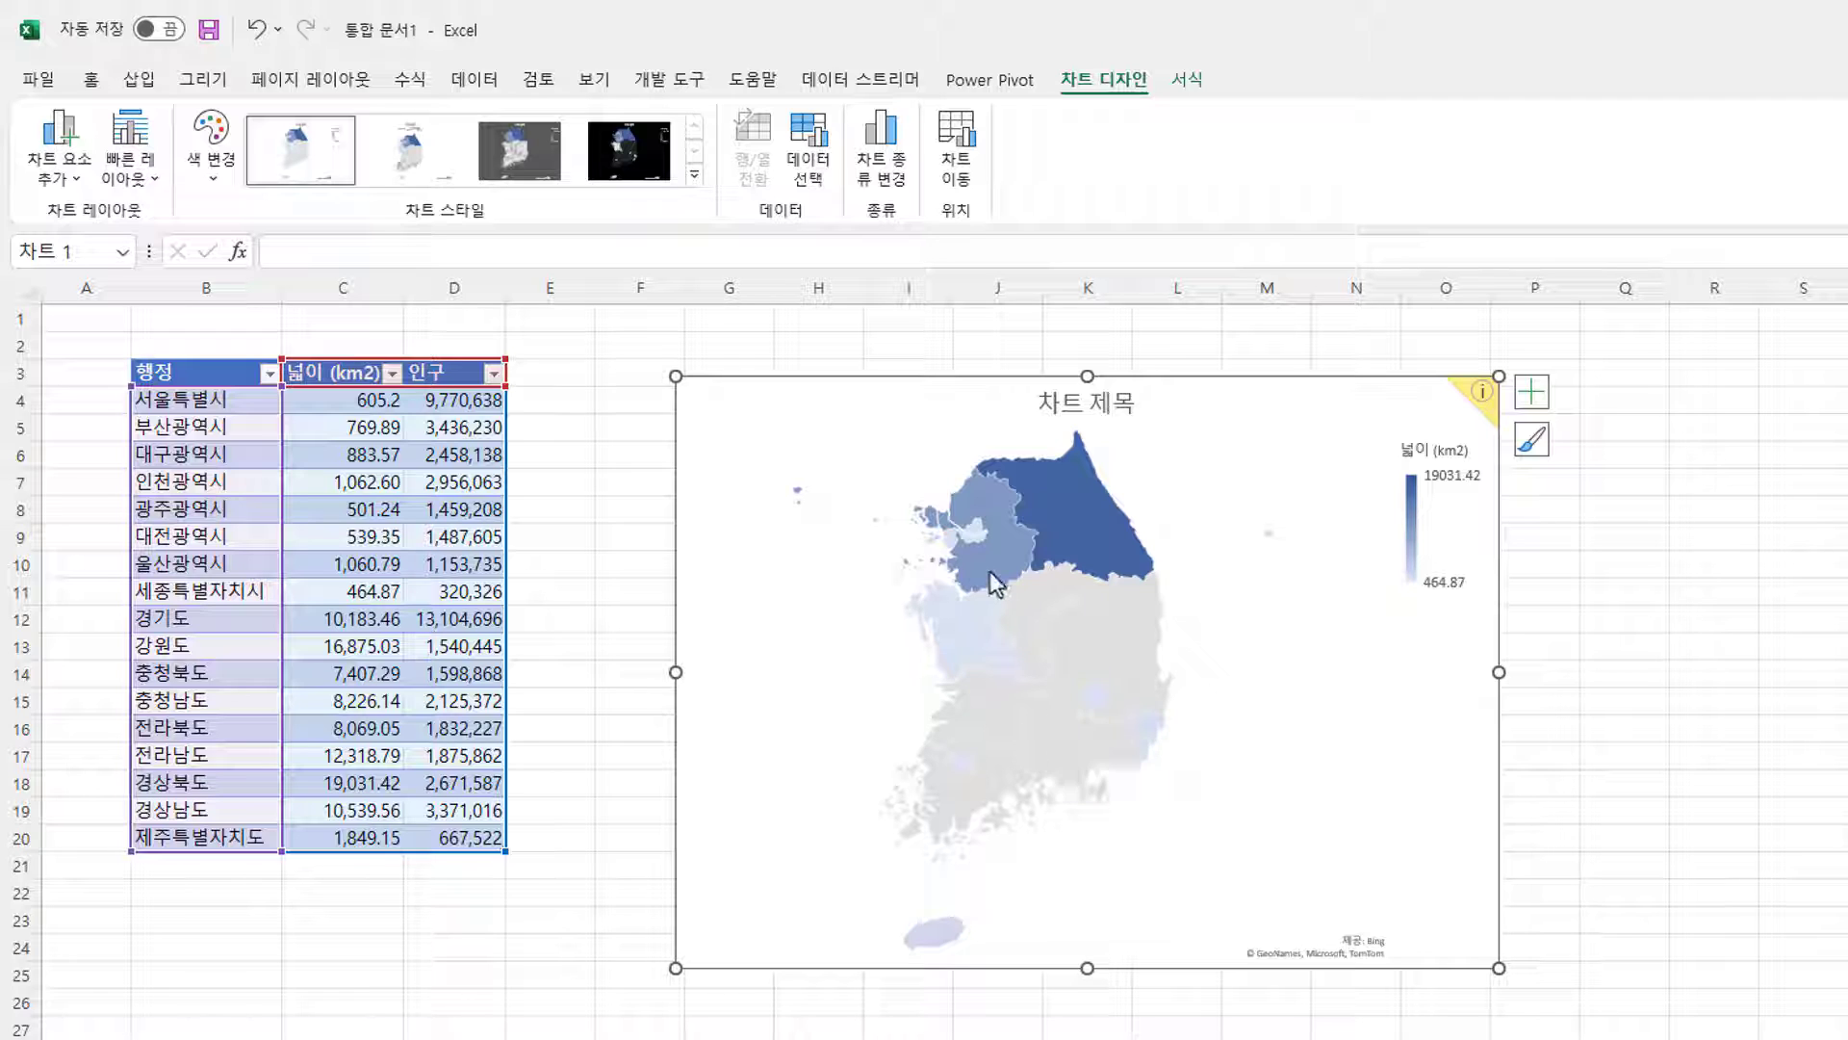
left_click(171, 791)
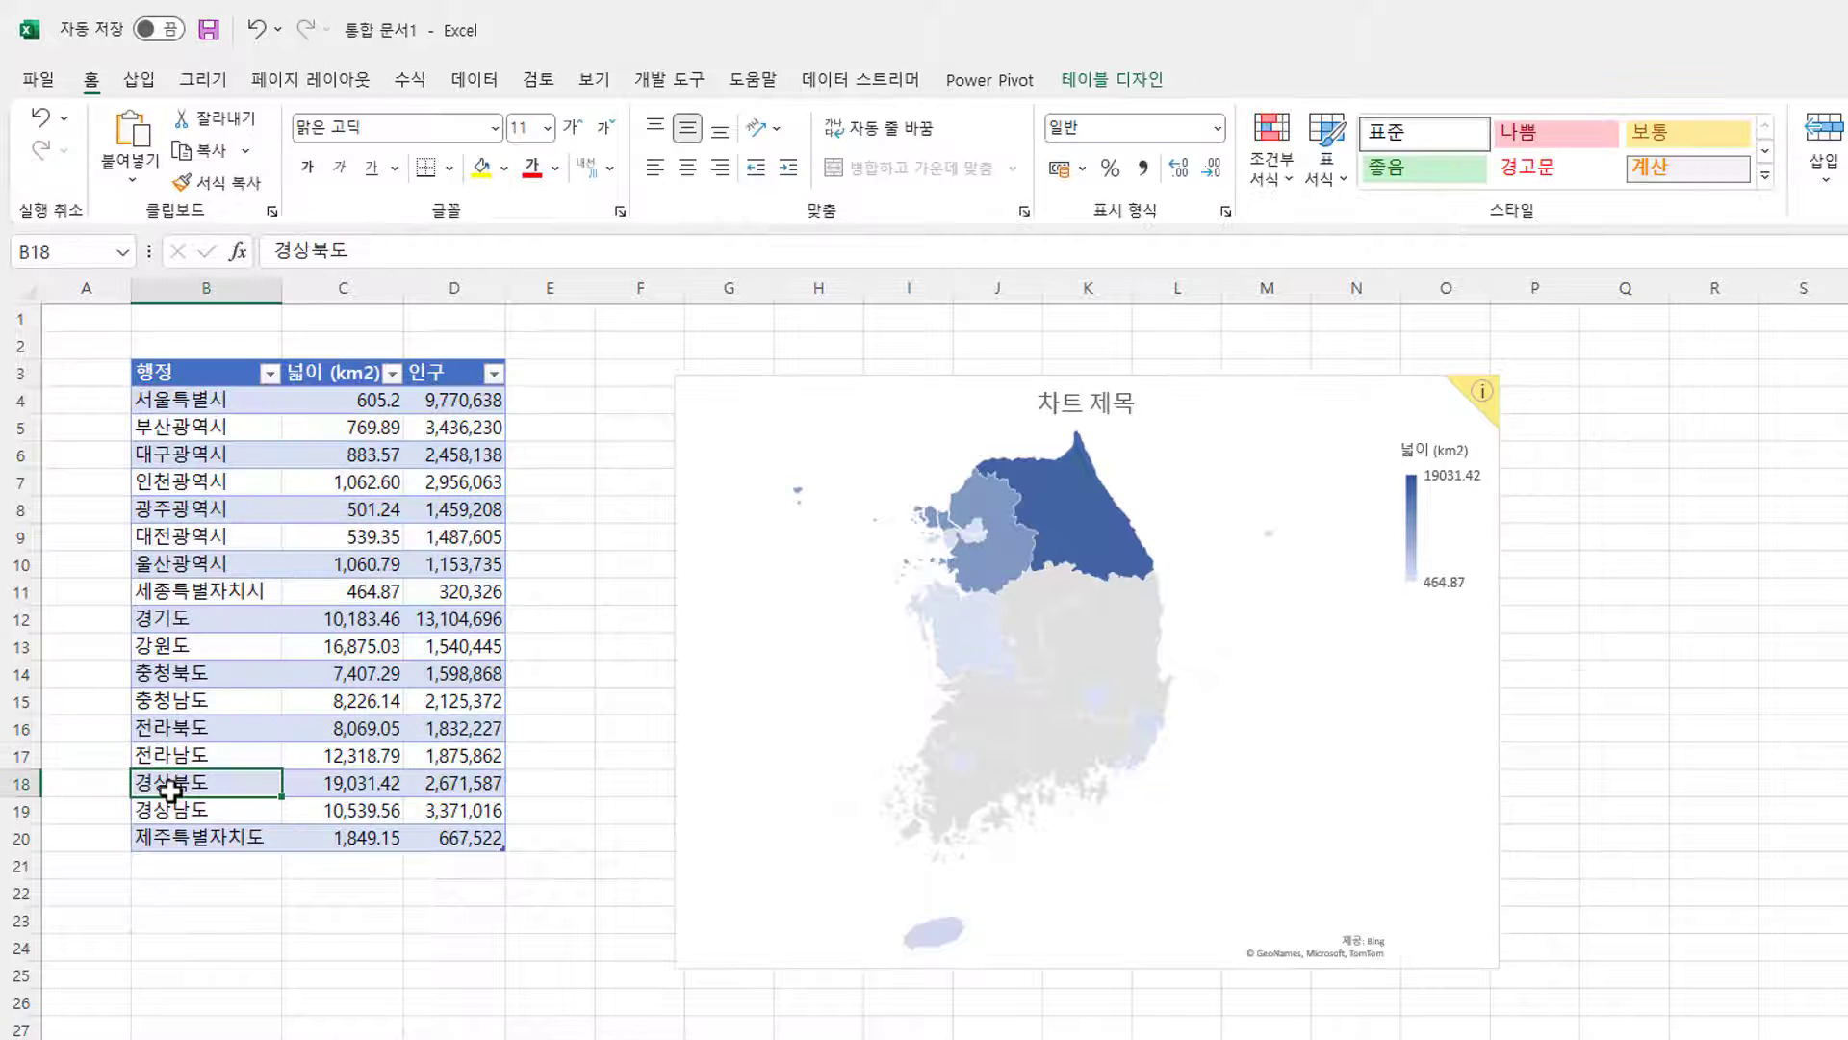
left_click(181, 808)
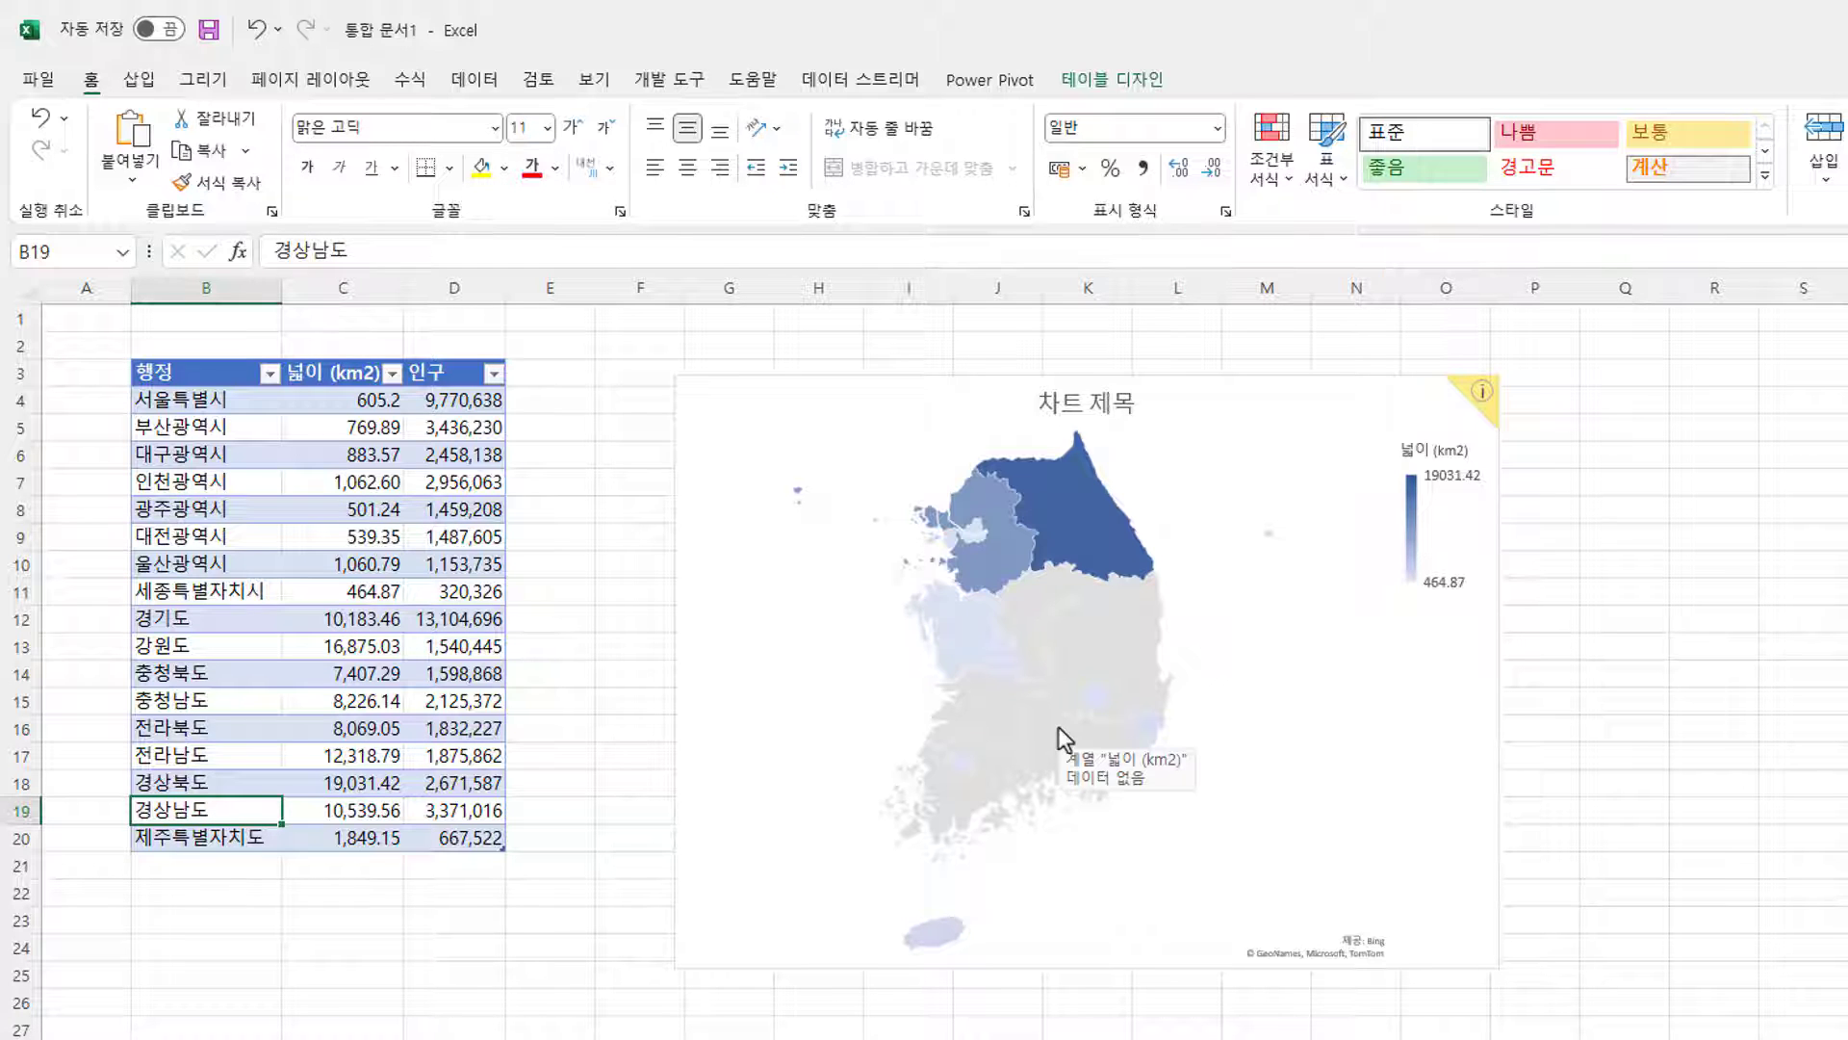
- Delete the map chart from the worksheet
left_click(1221, 426)
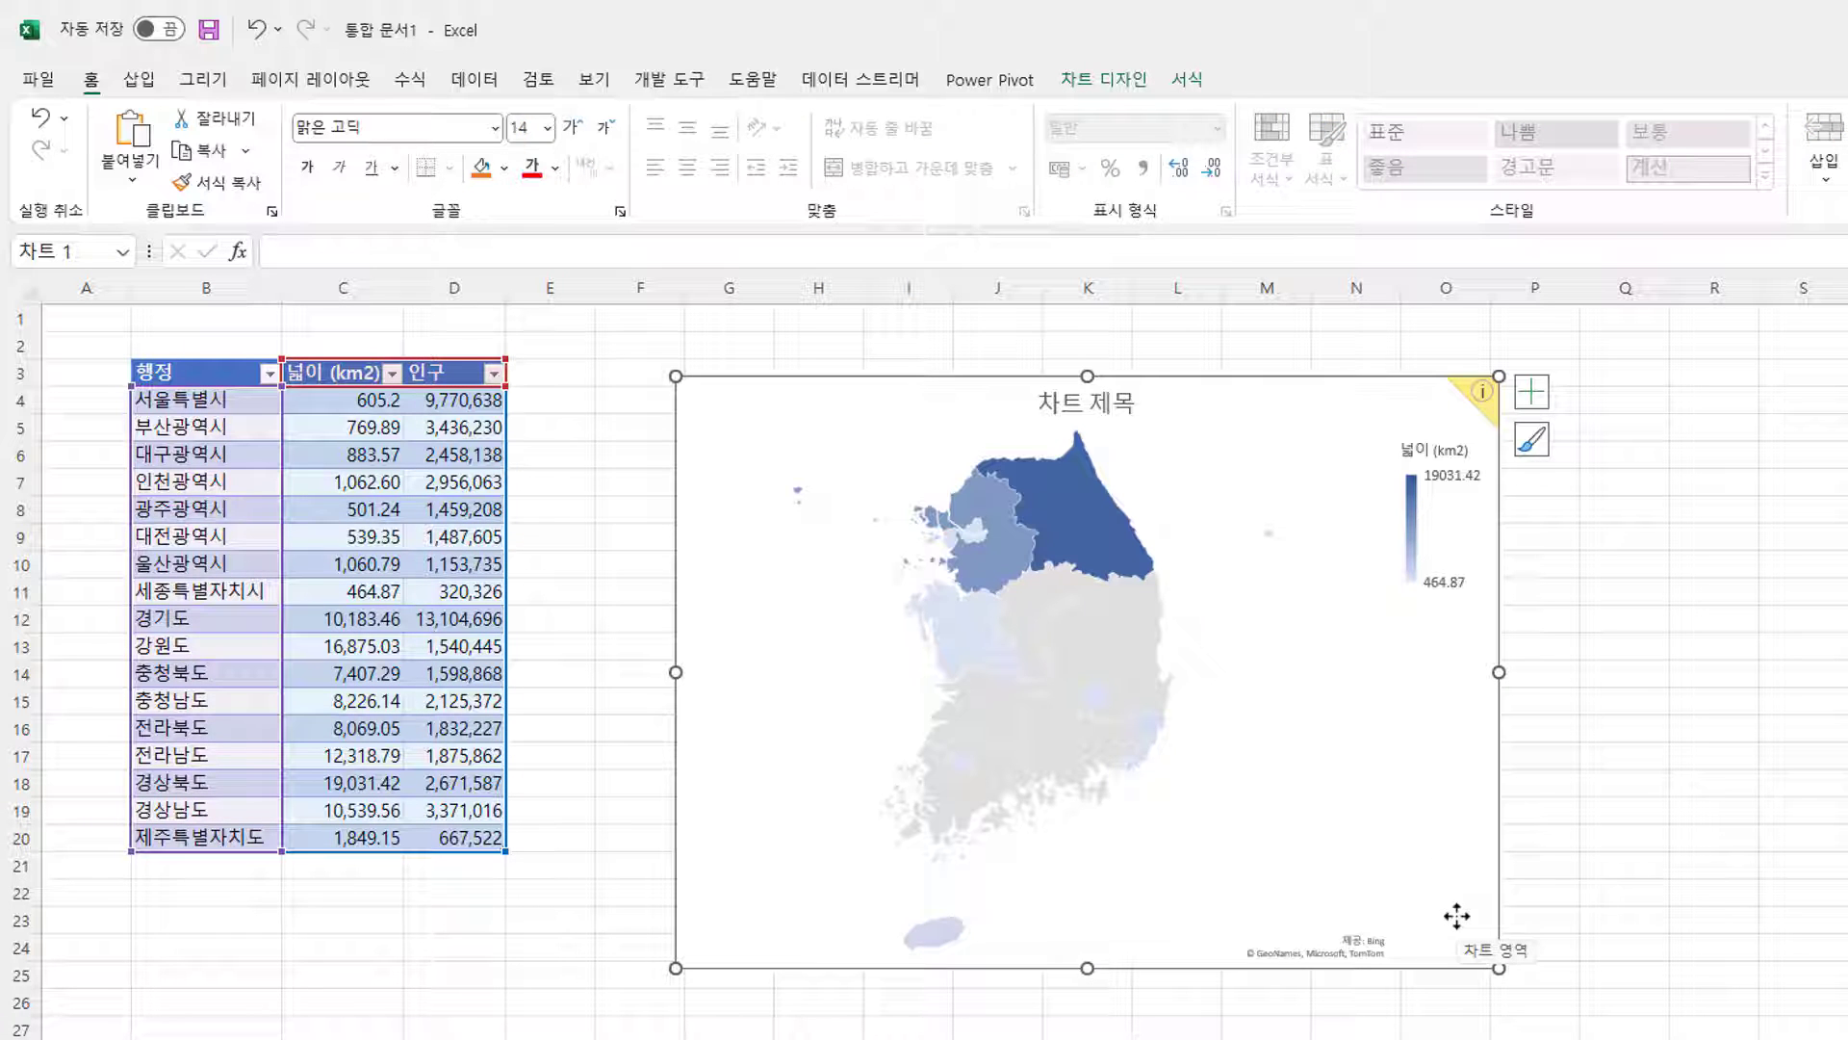
left_click(1239, 437)
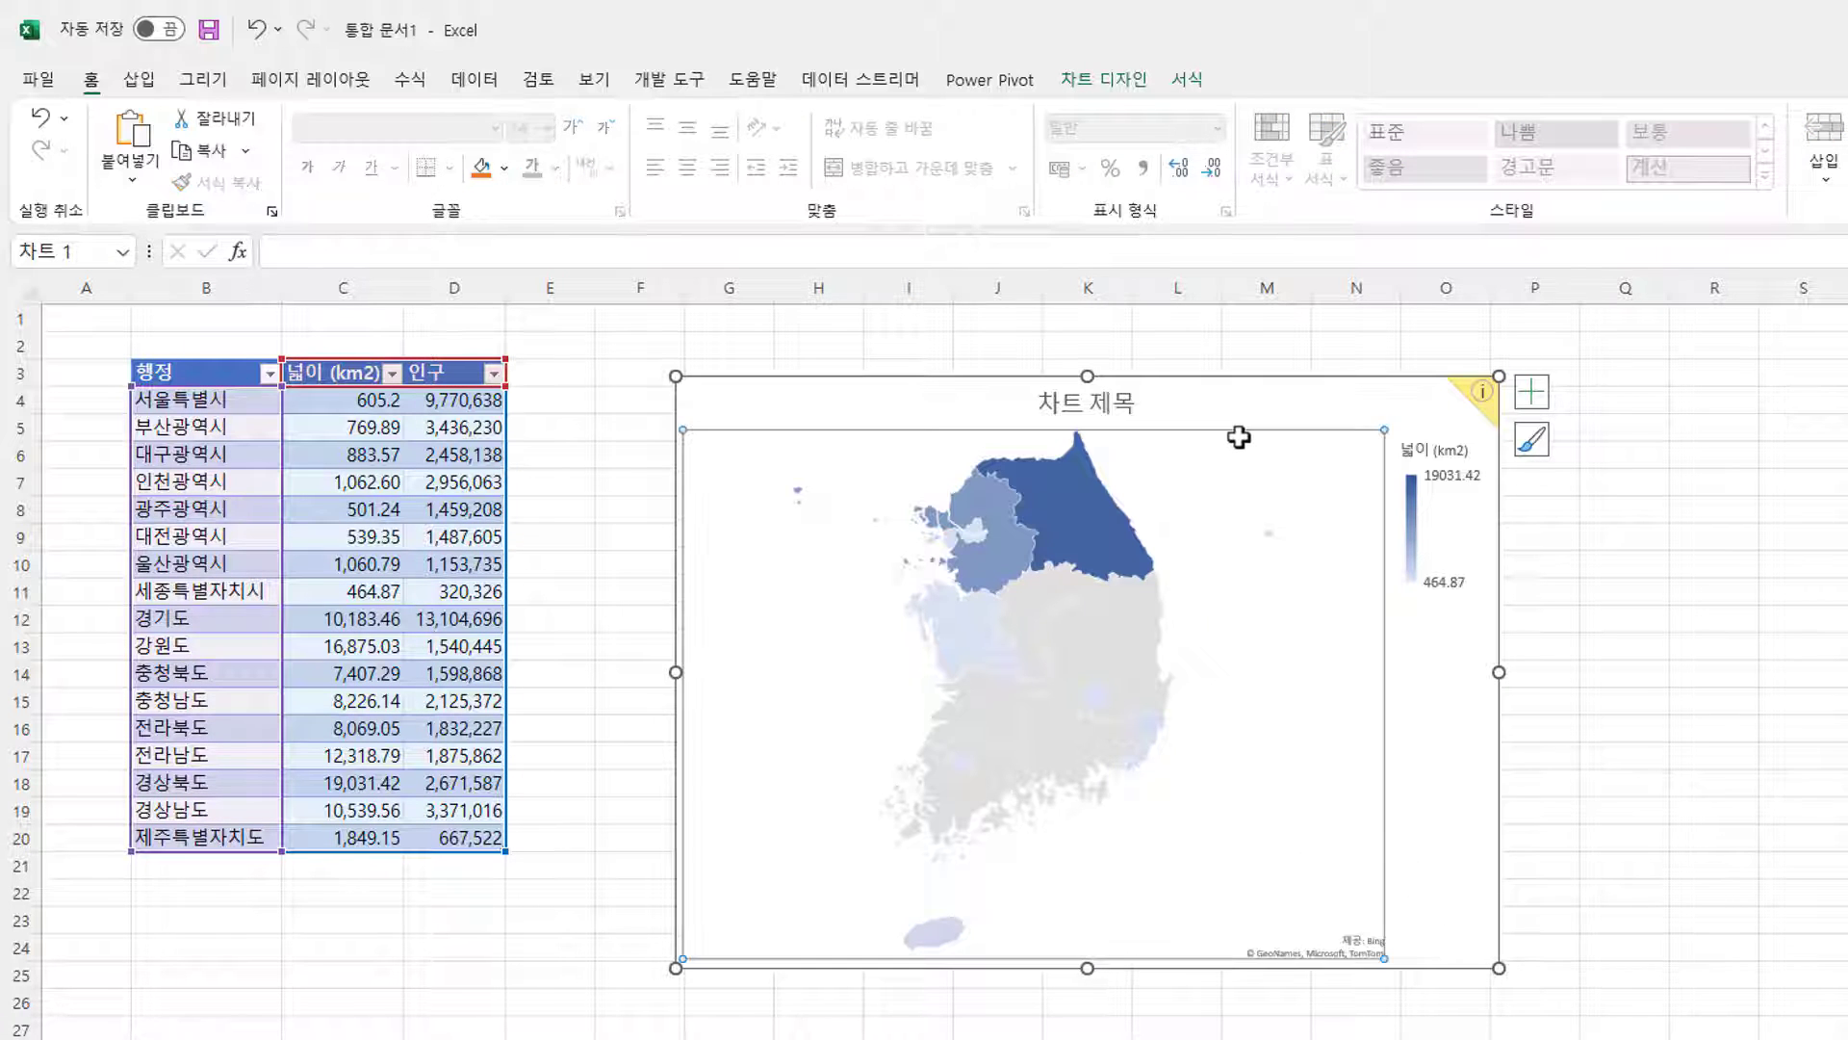
left_click(1246, 383)
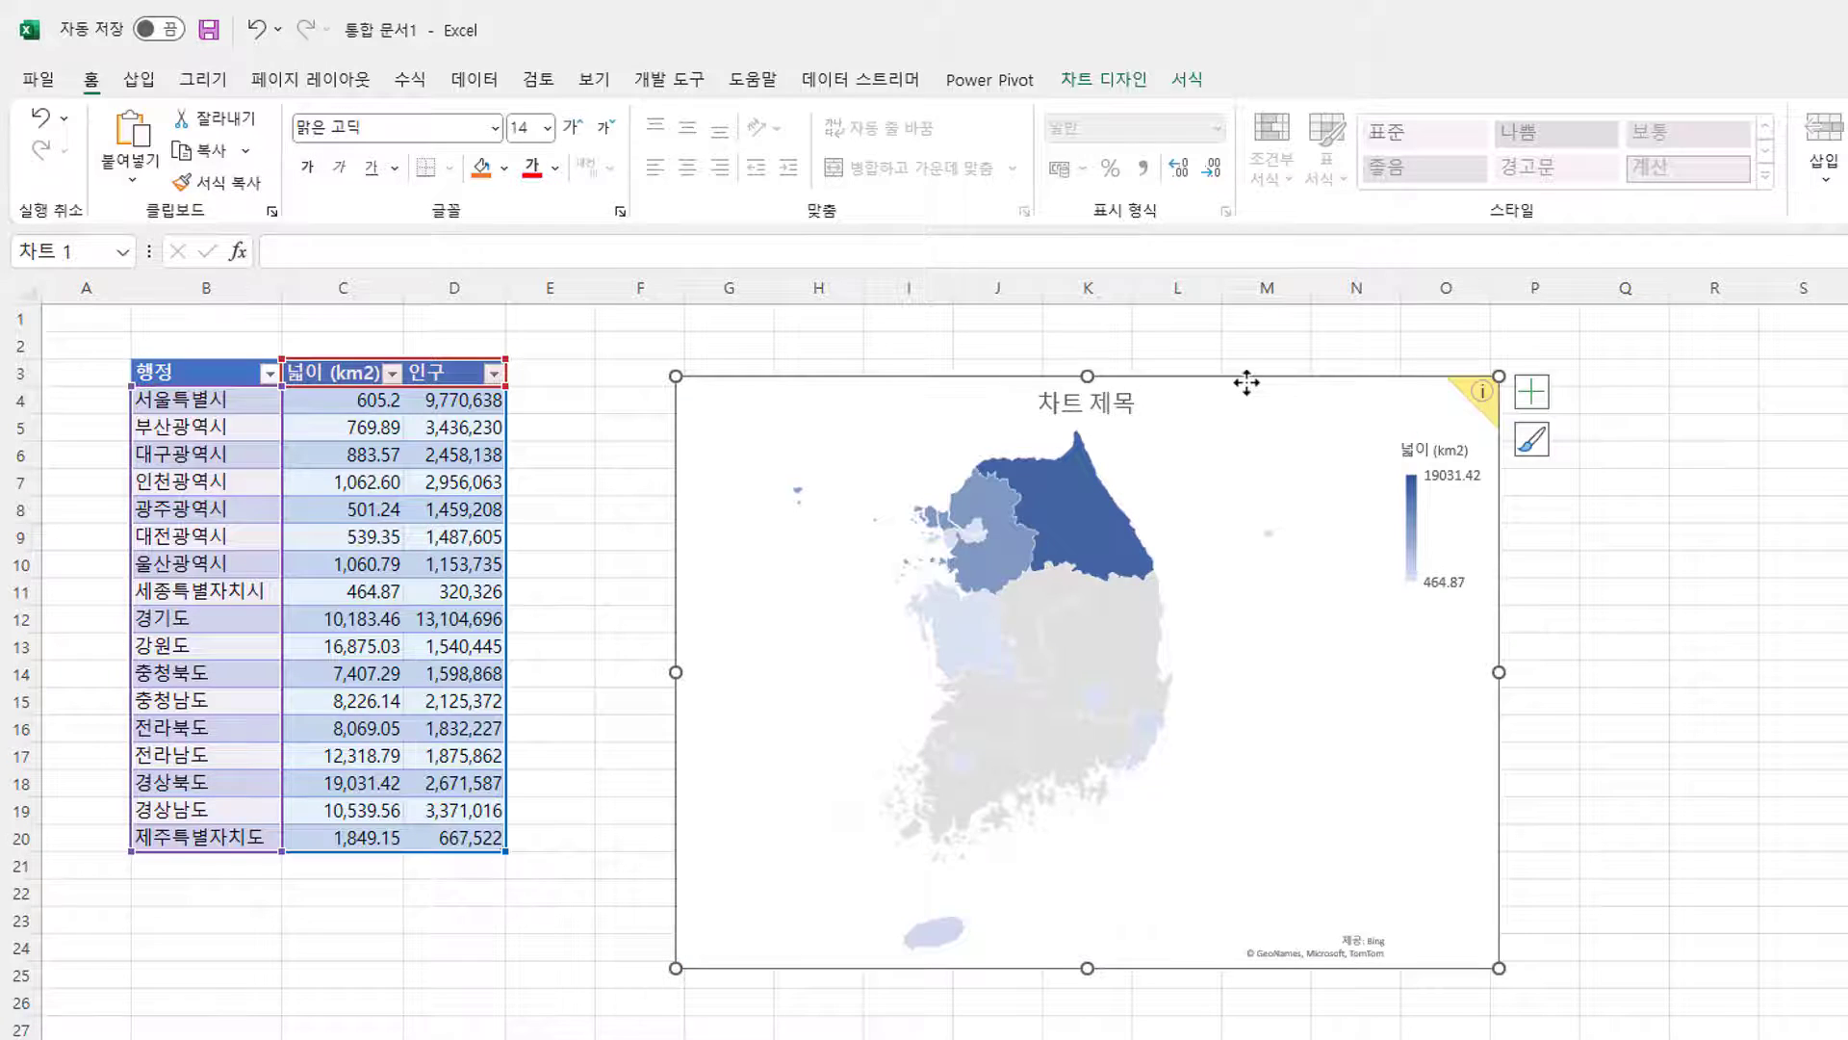
key("Delete")
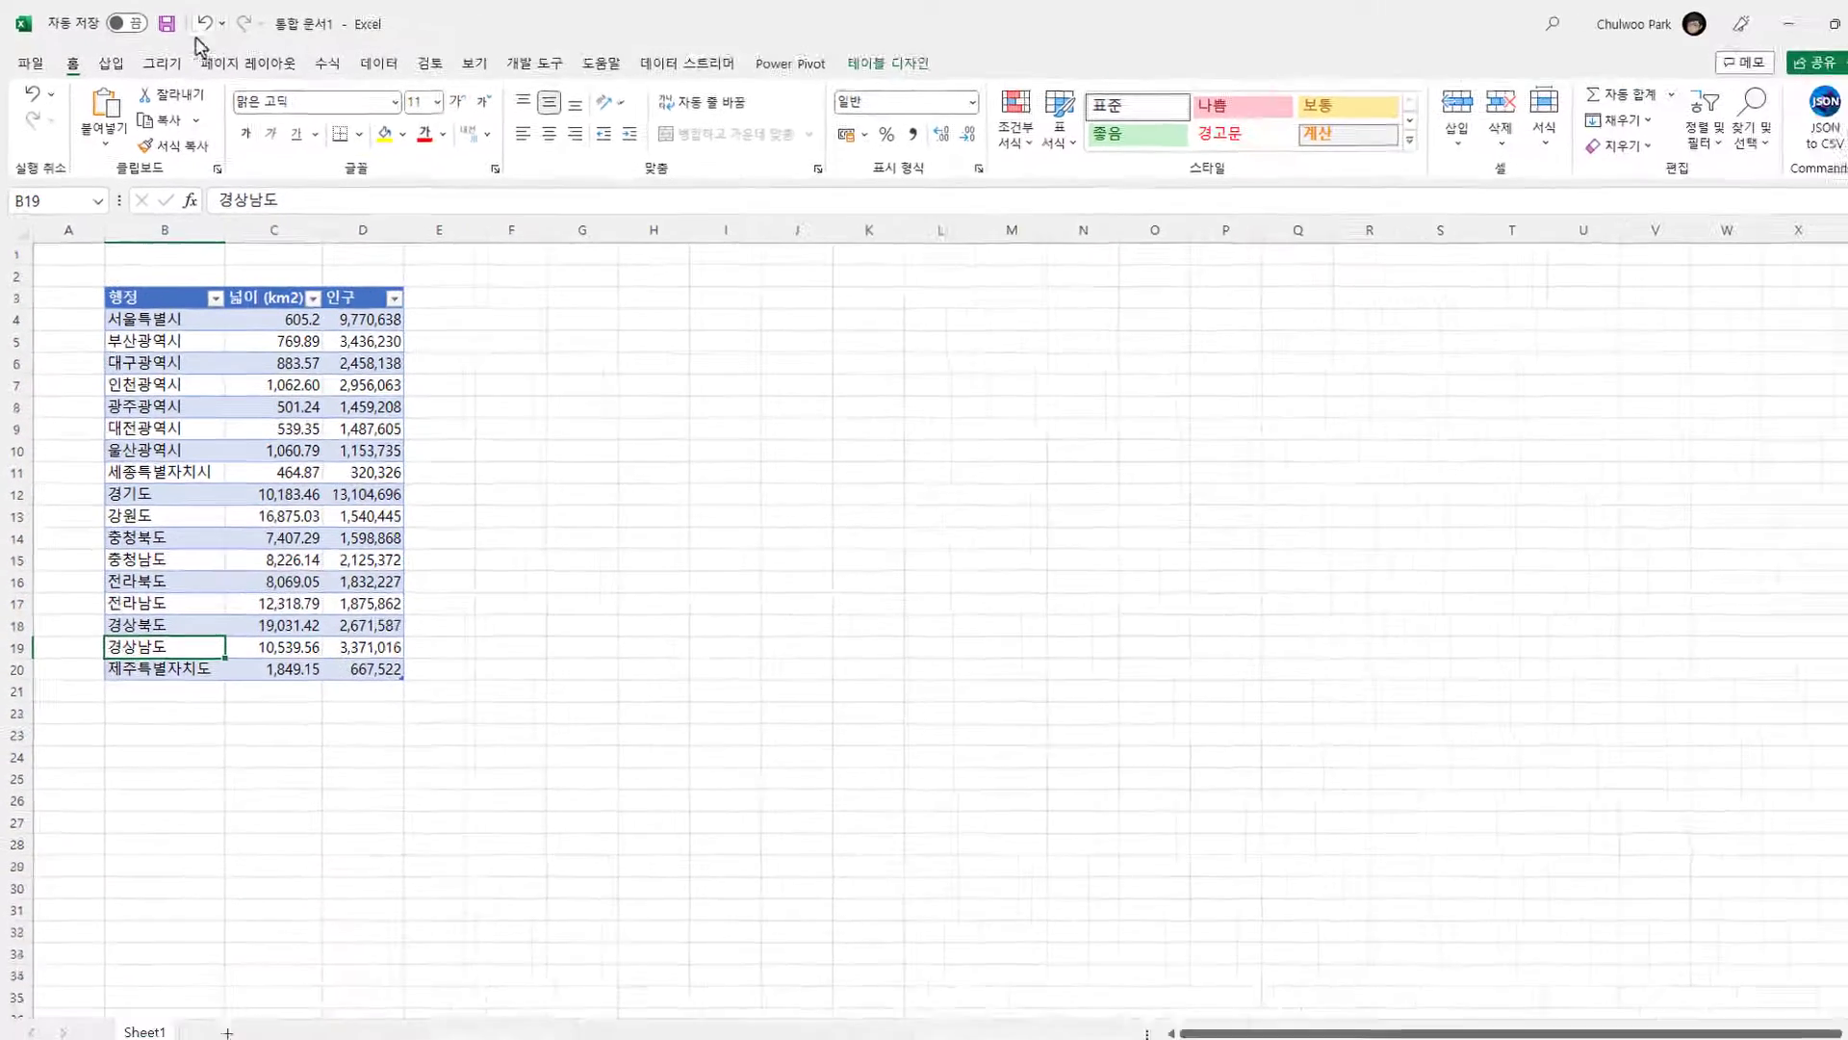
- Open the region table's data in 3D Map
left_click(111, 63)
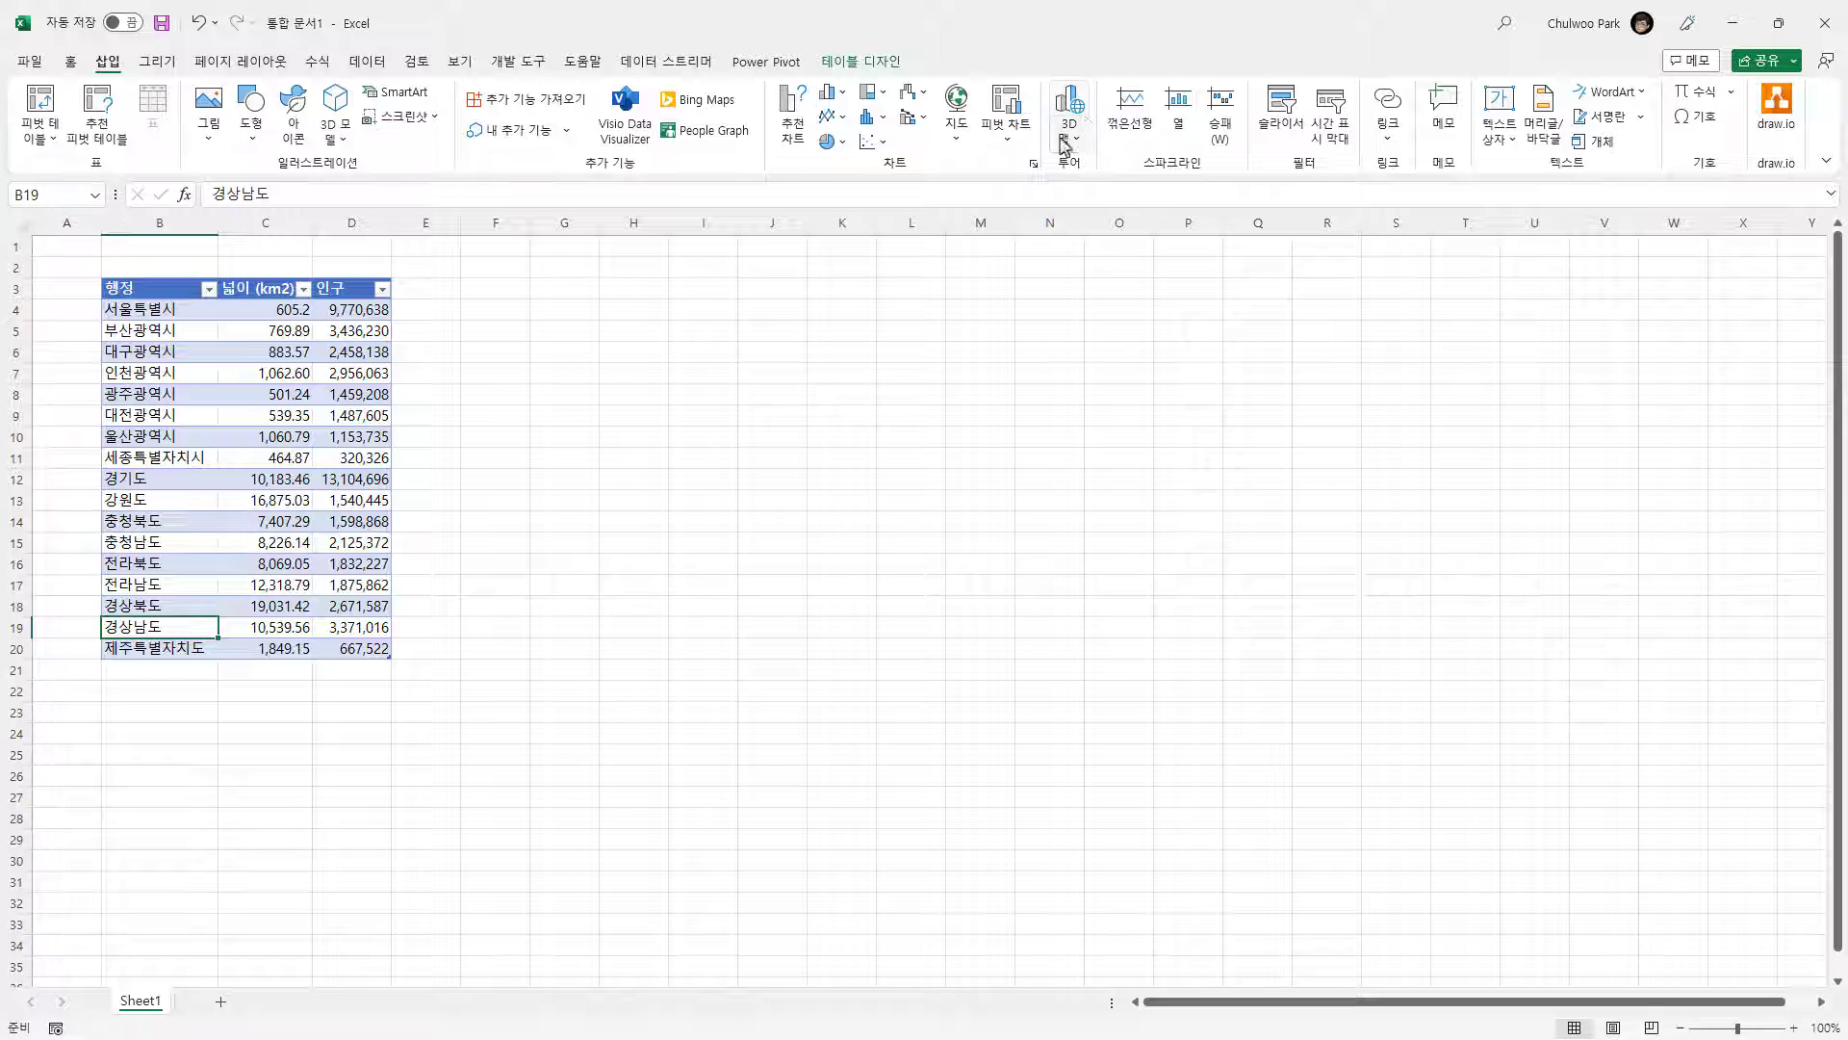
left_click(1074, 109)
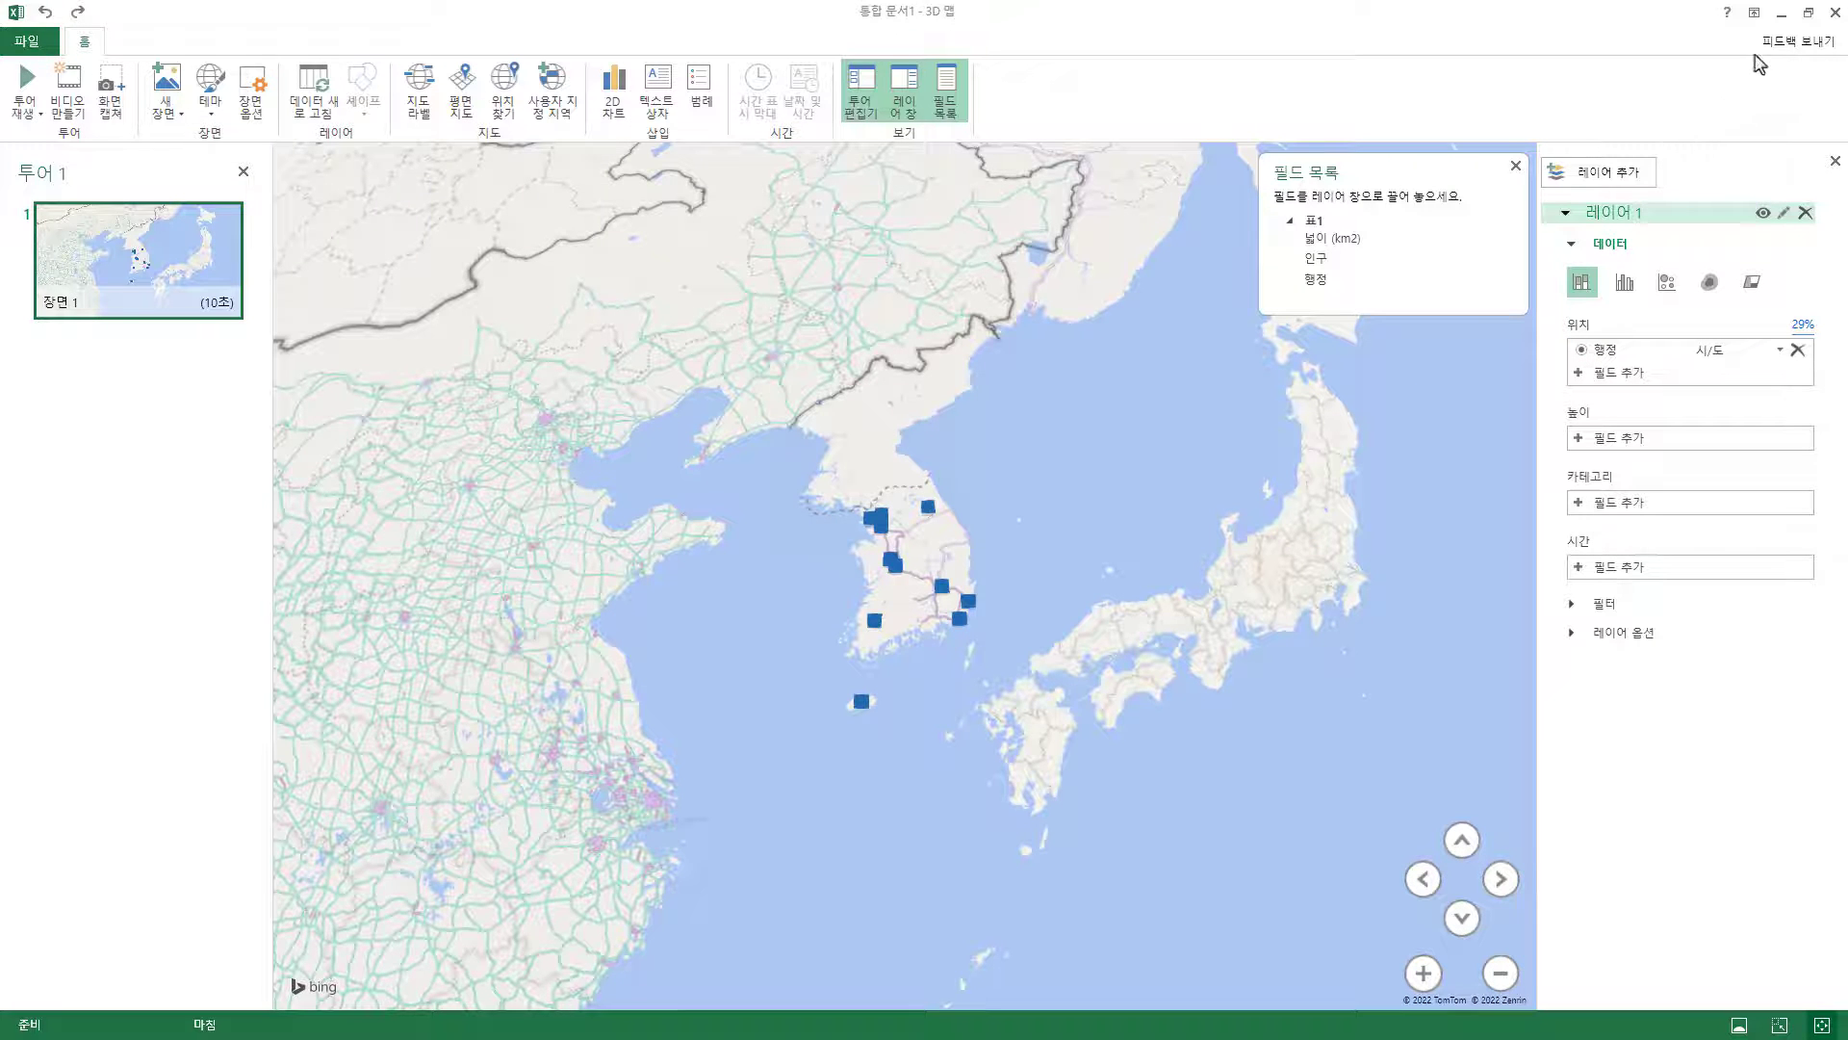
- Place the 3D Map window beside the worksheet, with the tour editor and field list closed and South Korea filling the map
left_click(1807, 13)
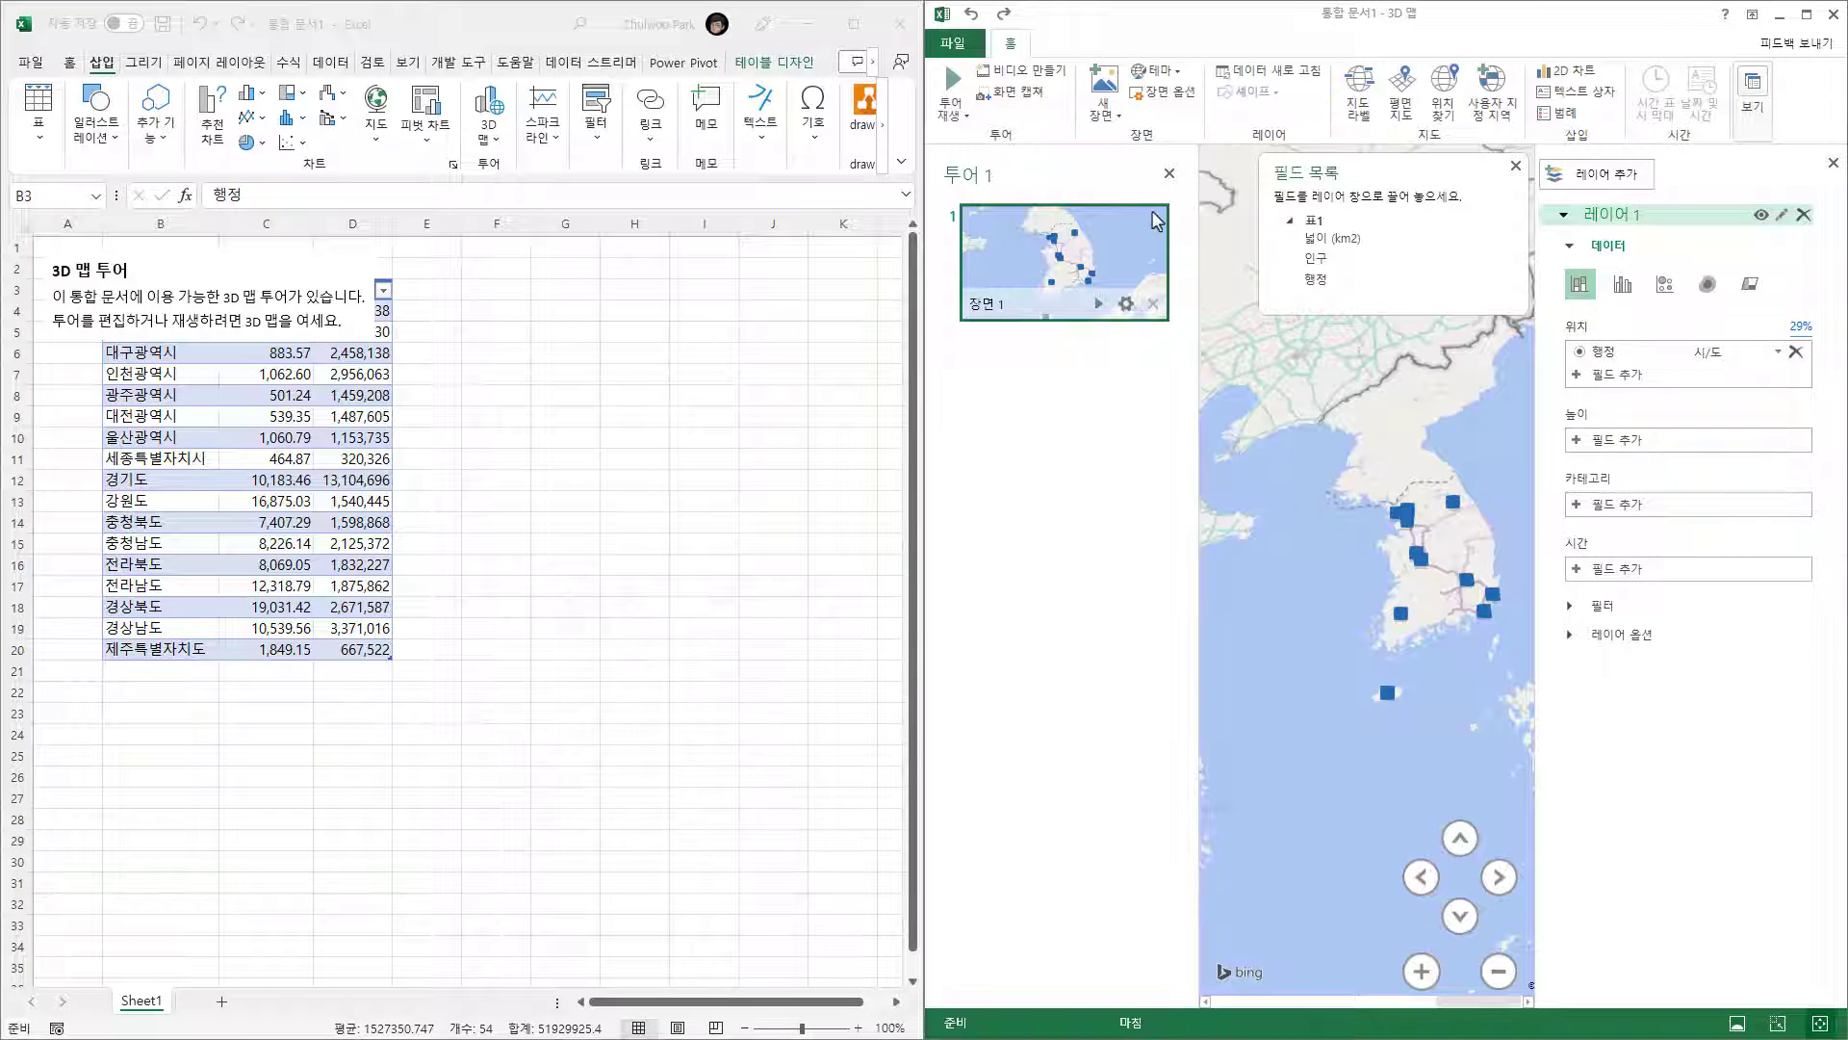
left_click(1169, 174)
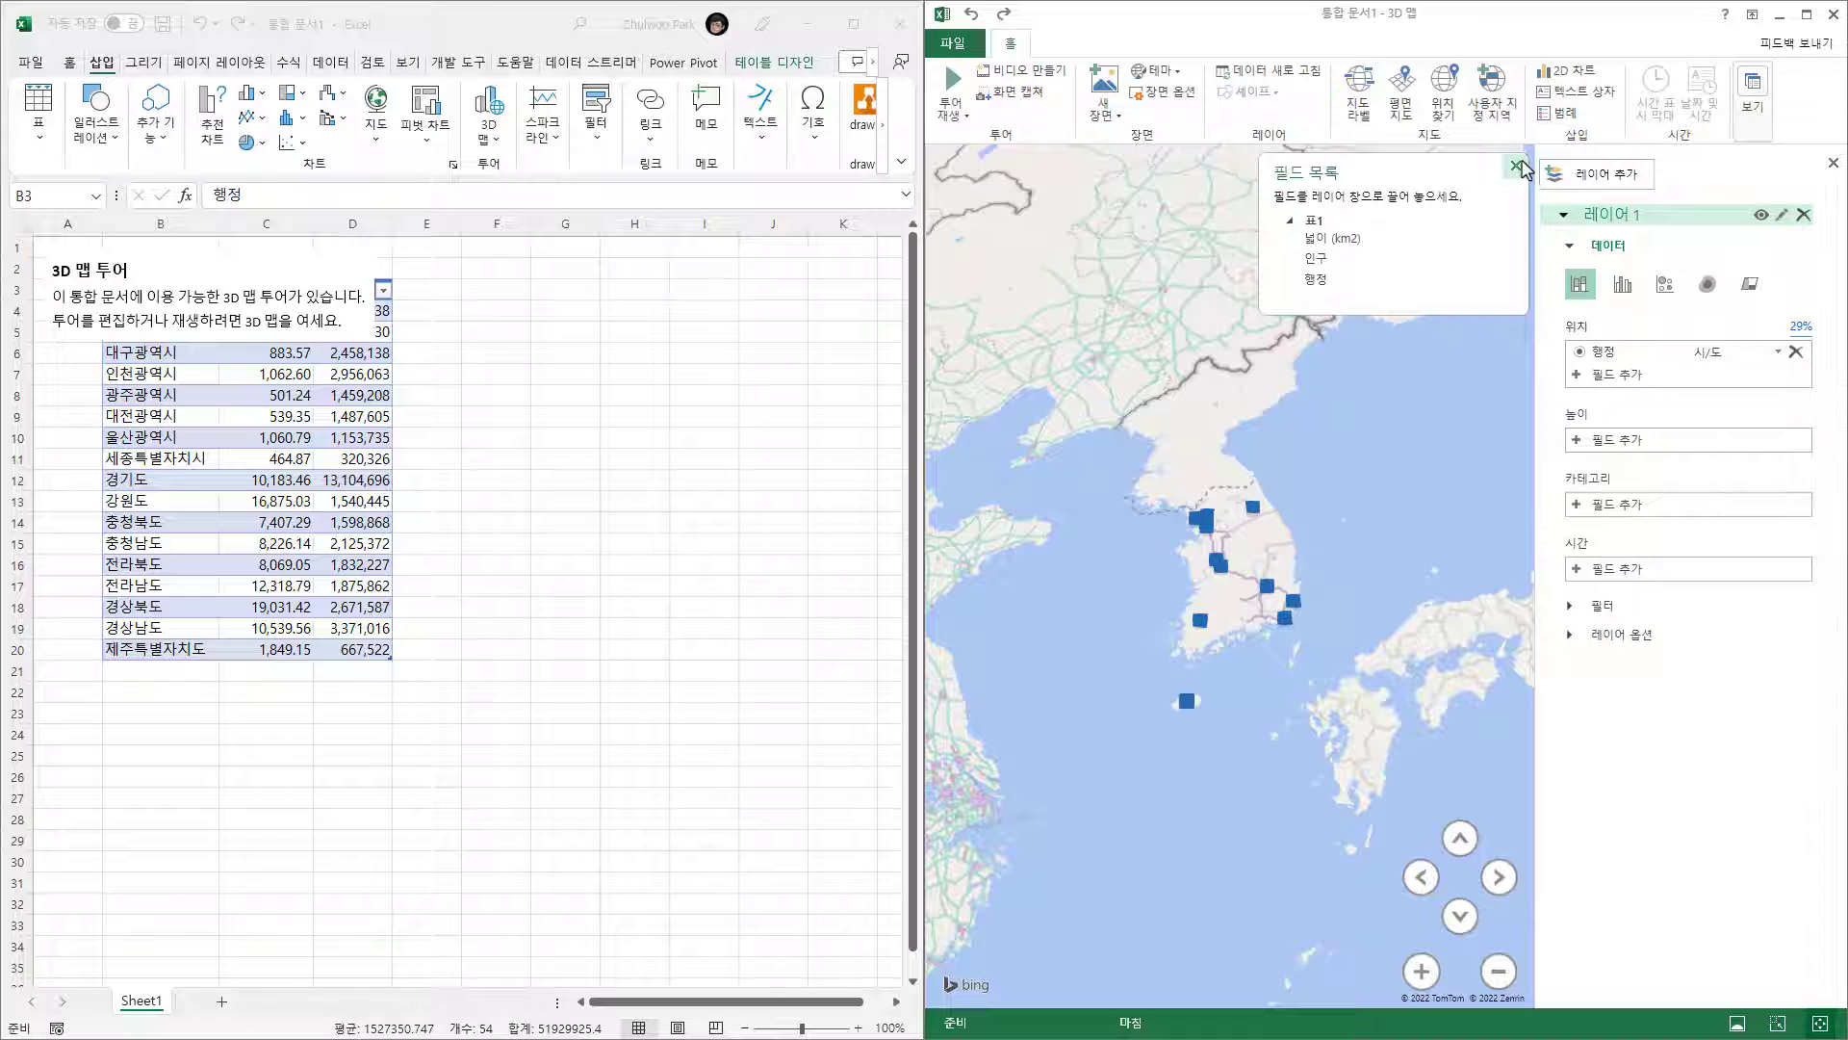
left_click(1515, 166)
scroll(1296, 557, "up", 3)
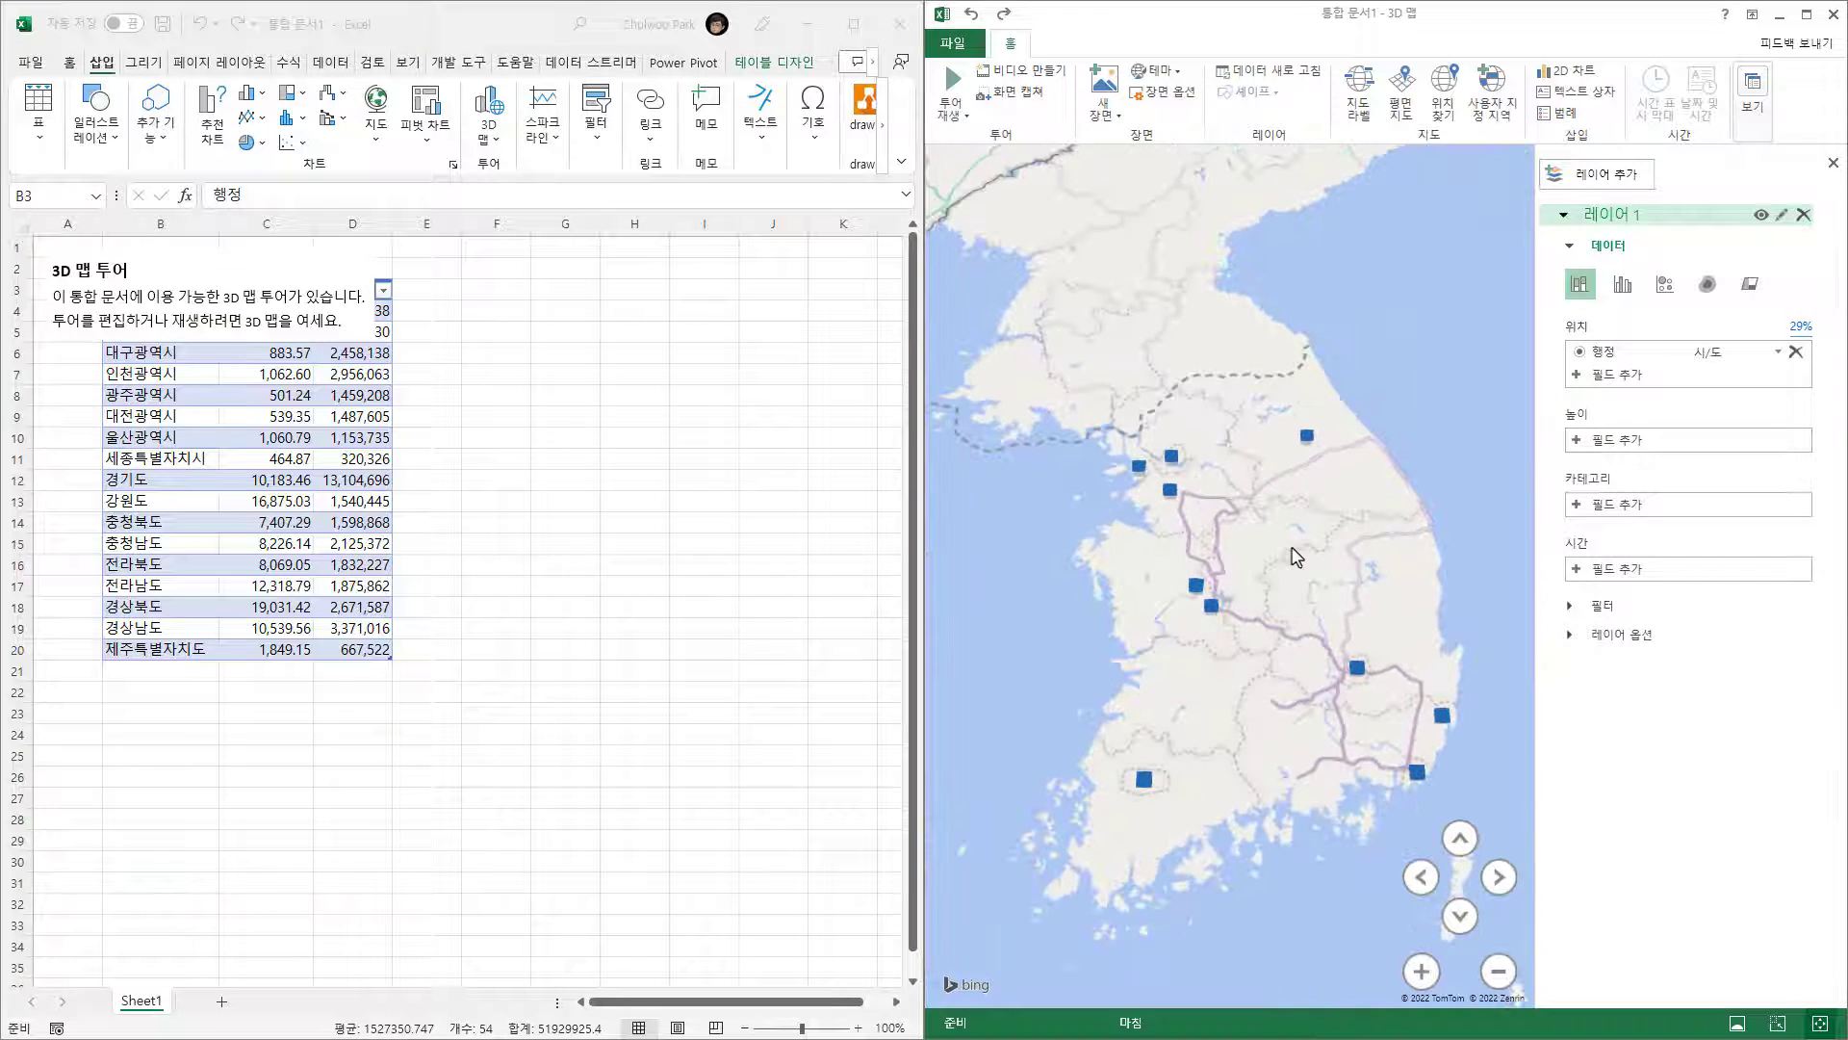
scroll(1295, 549, "up", 2)
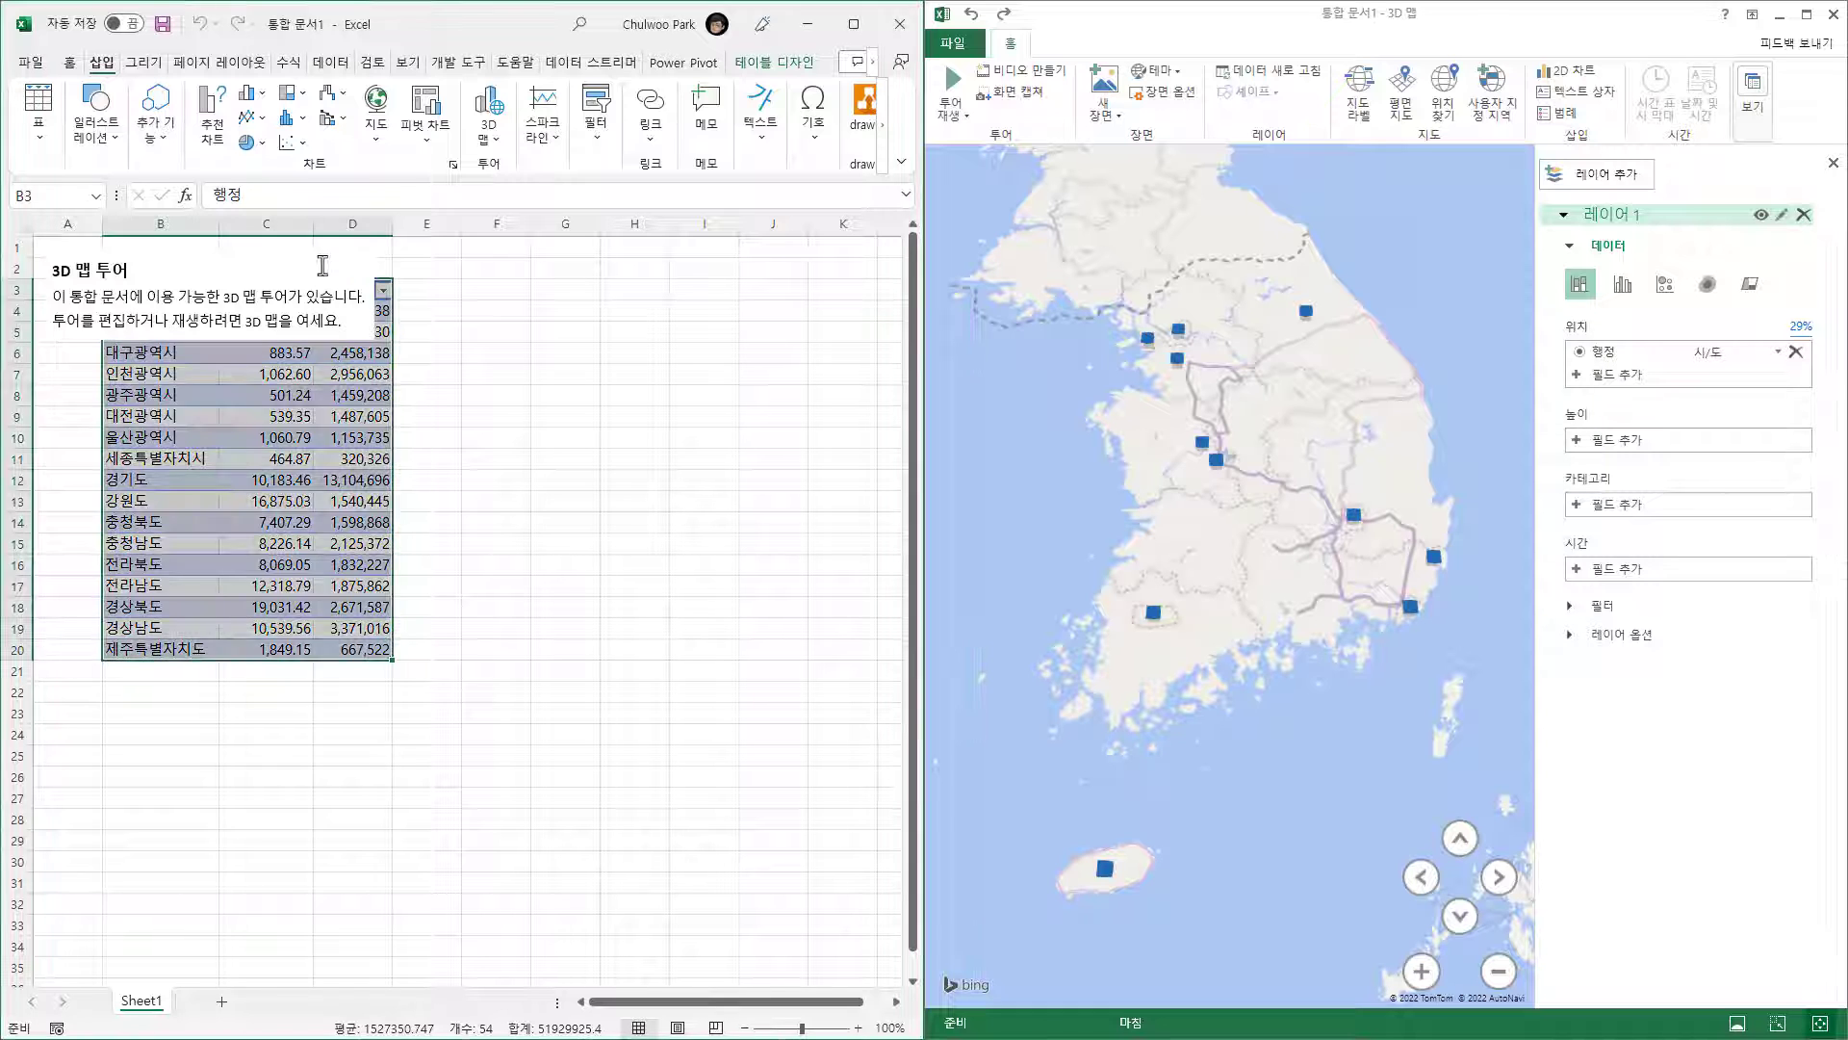
- Move the 3D 맵 투어 text box on the worksheet to the empty area below the table
left_click(323, 261)
left_click_drag(325, 248, 597, 784)
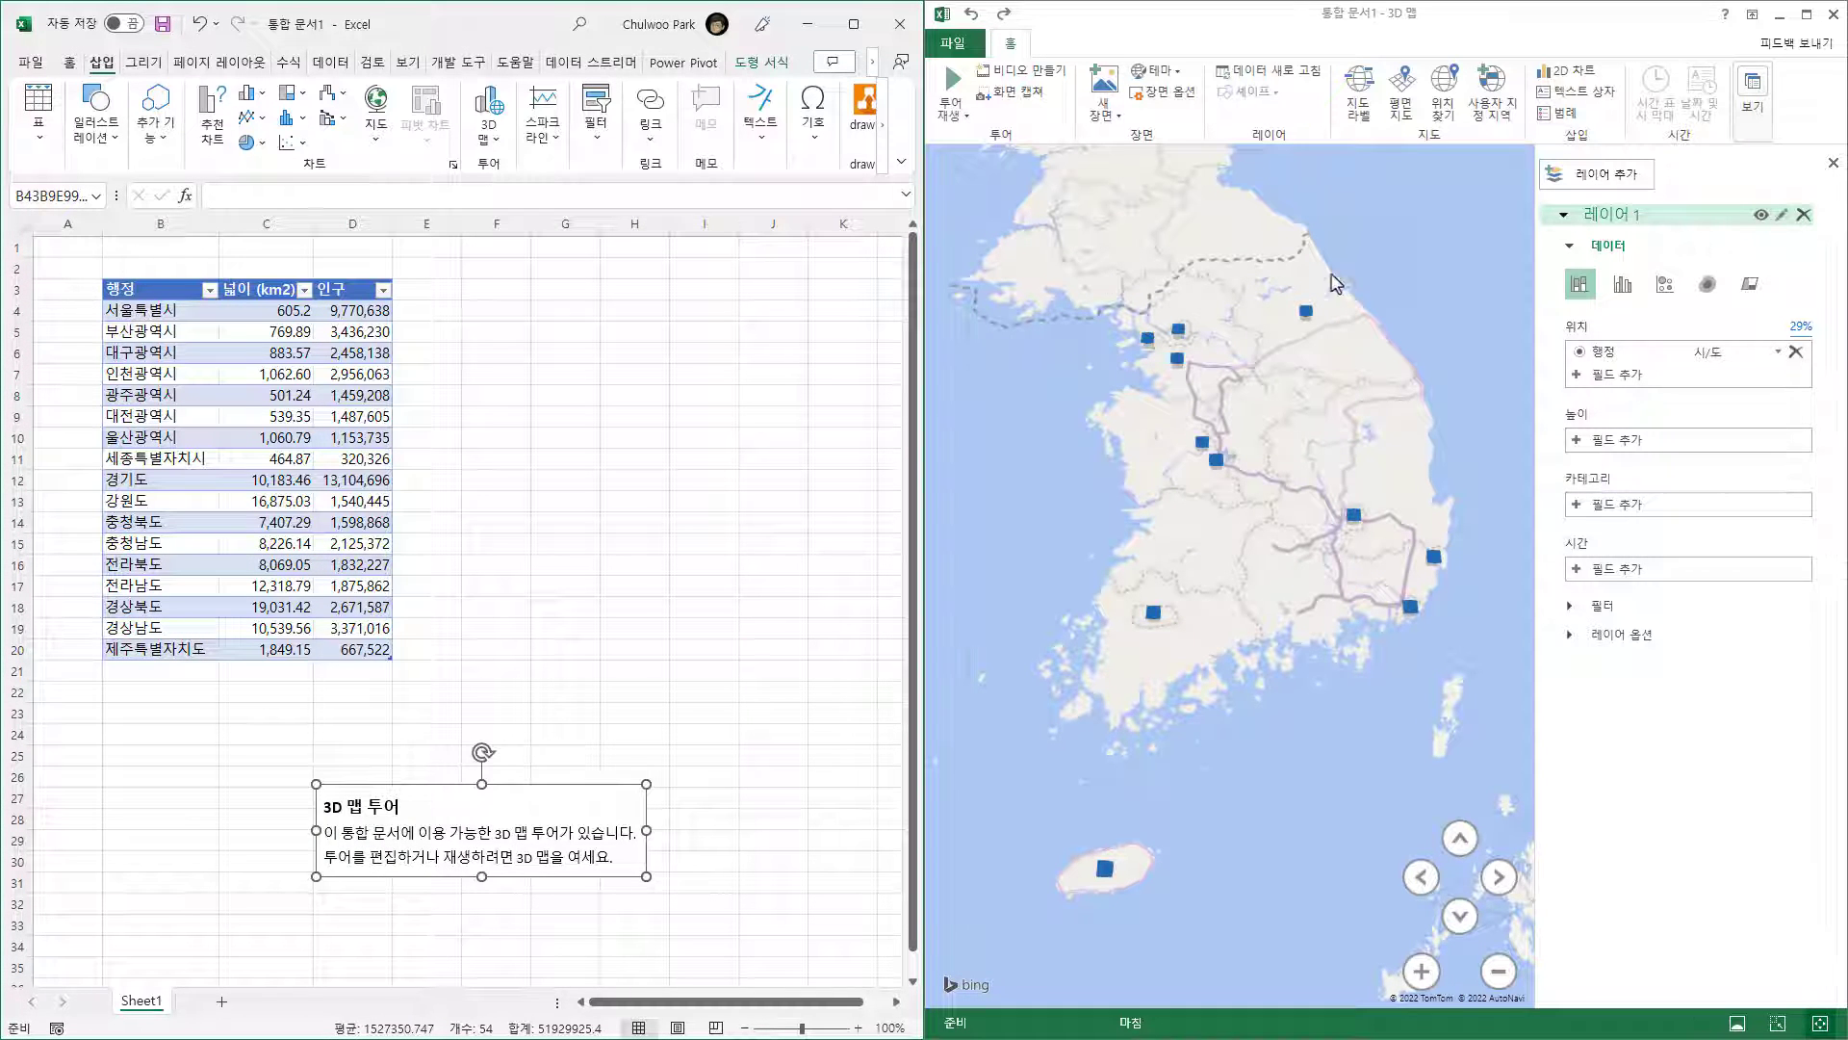
- Set the 행정 location type to 시/도 and add 인구 as the height field of 레이어 1
left_click(1708, 353)
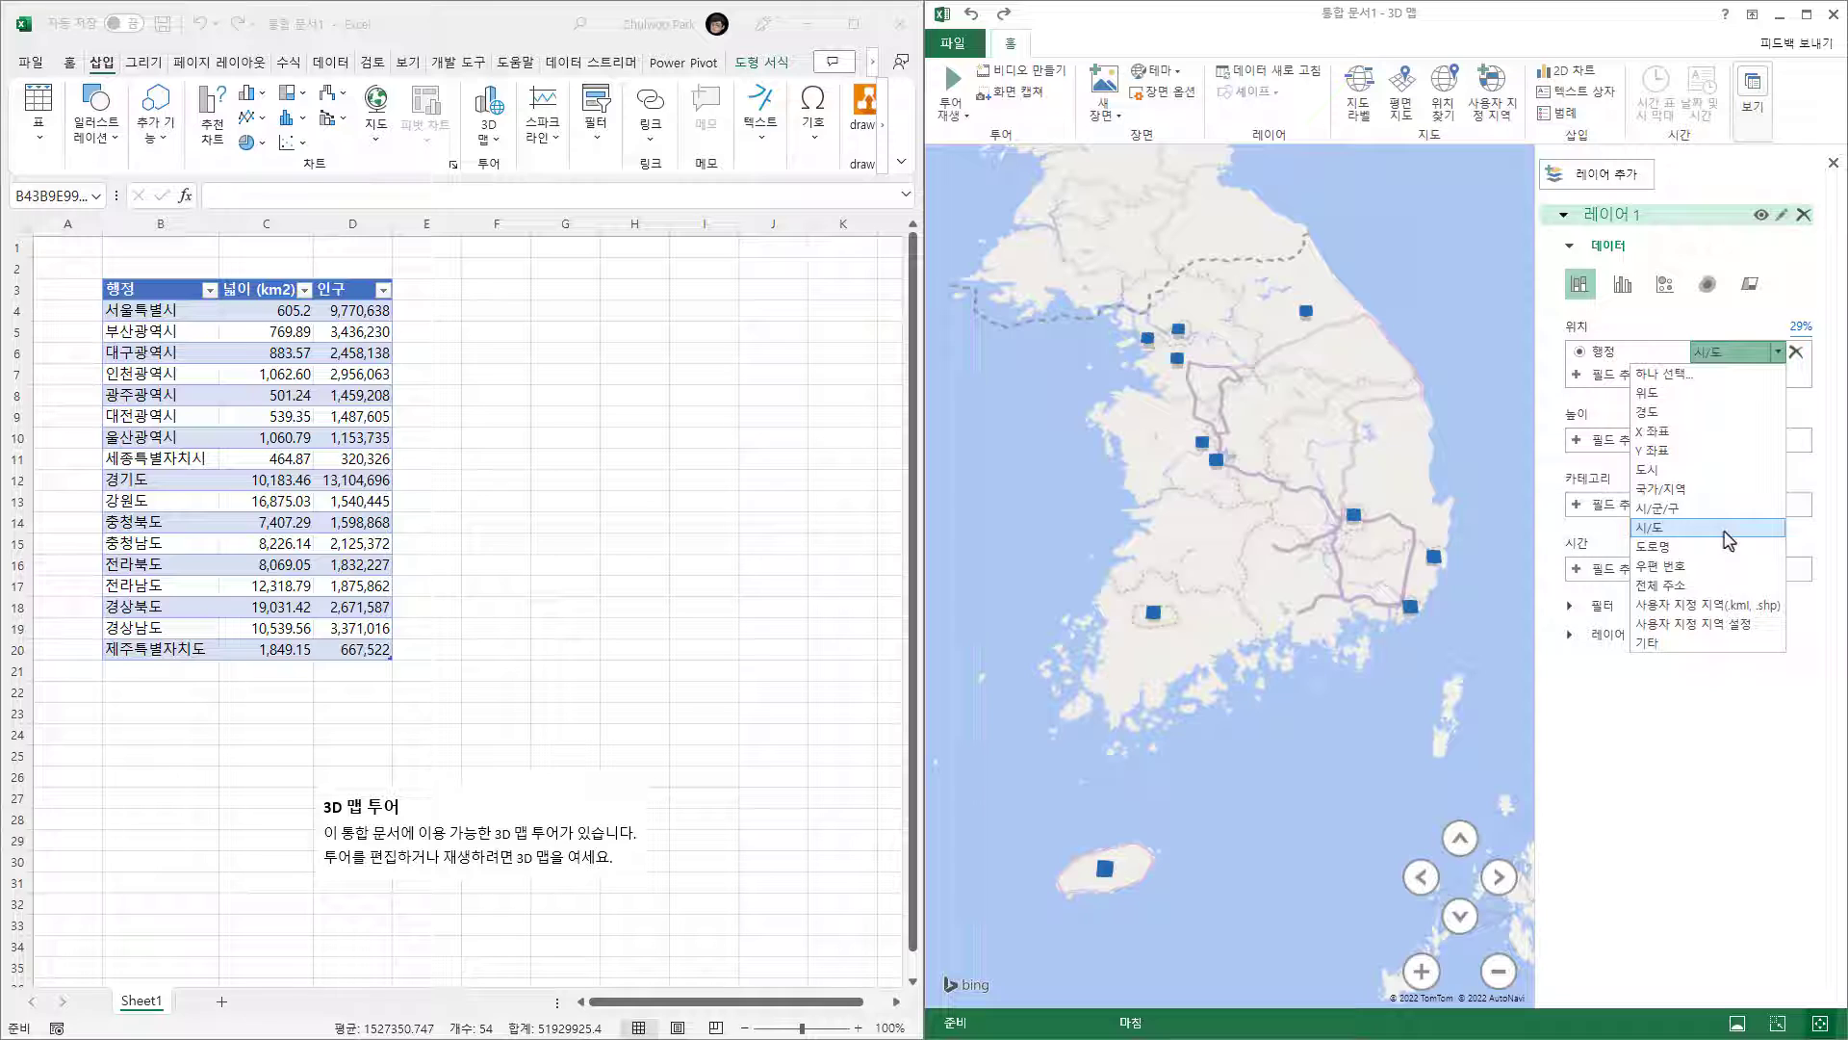
left_click(1730, 528)
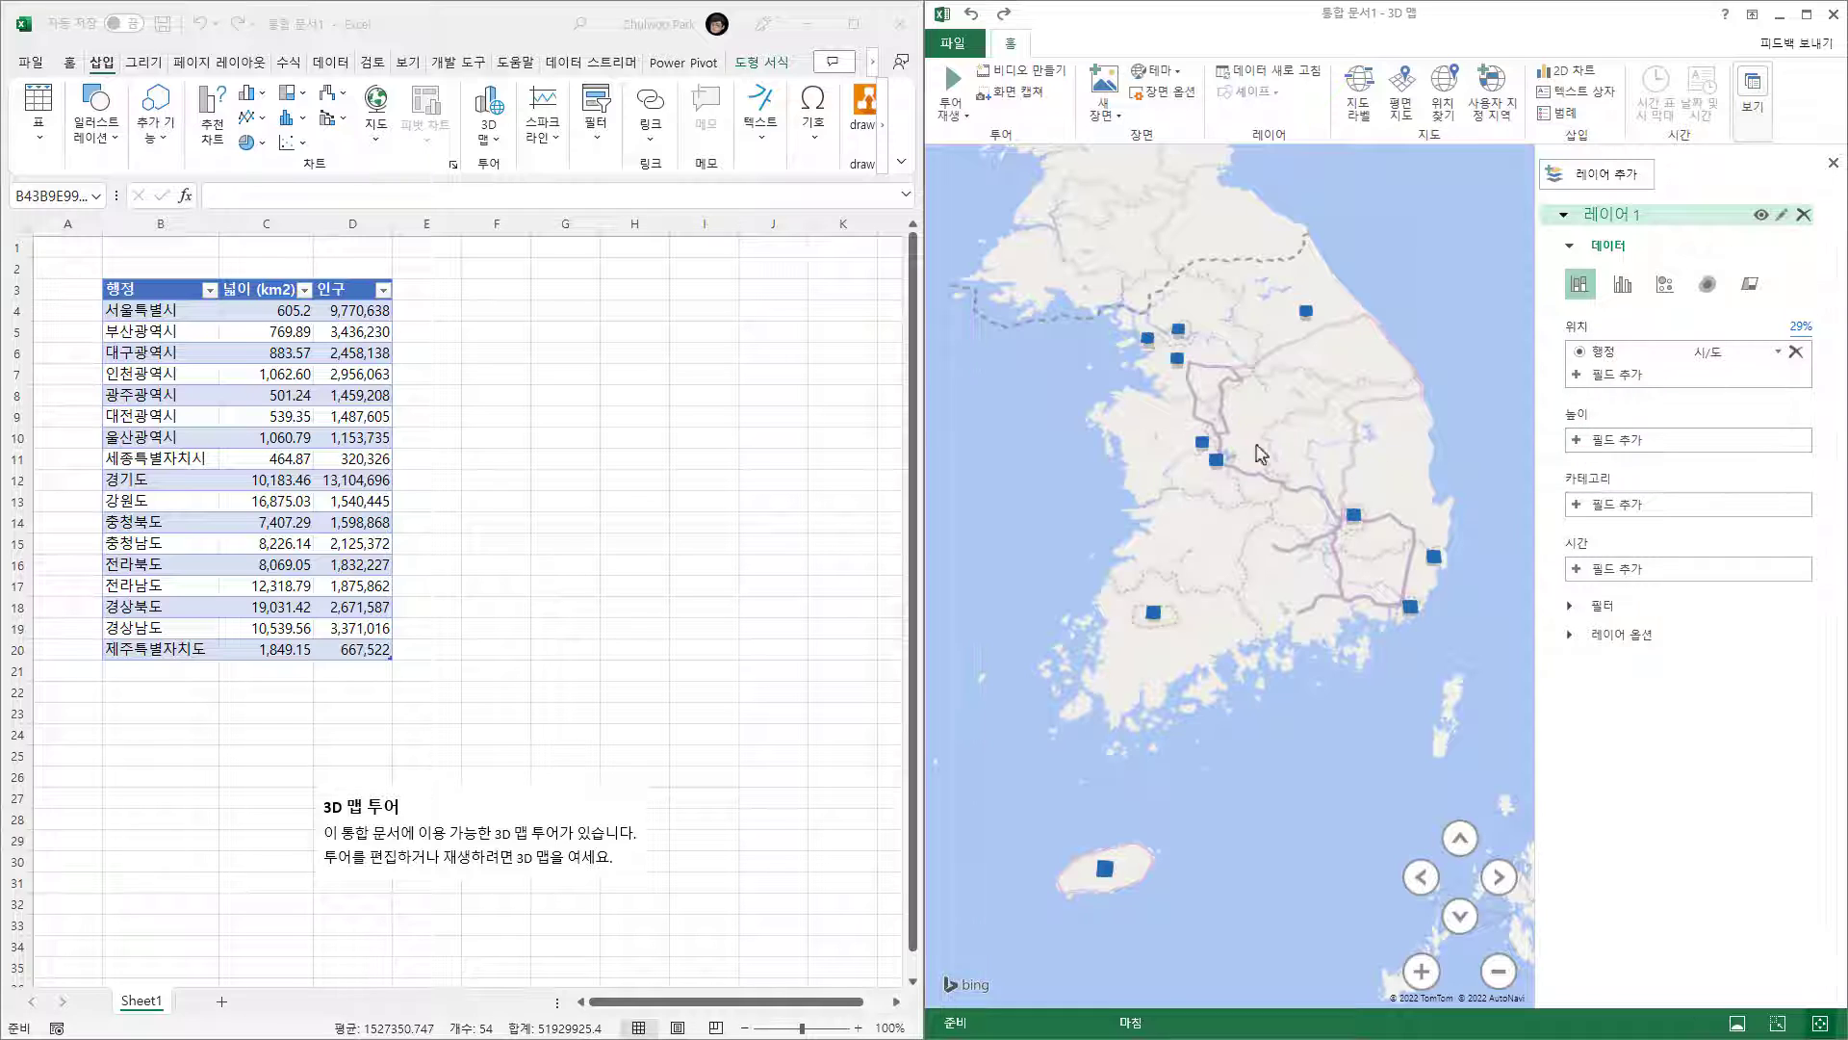
left_click(1605, 445)
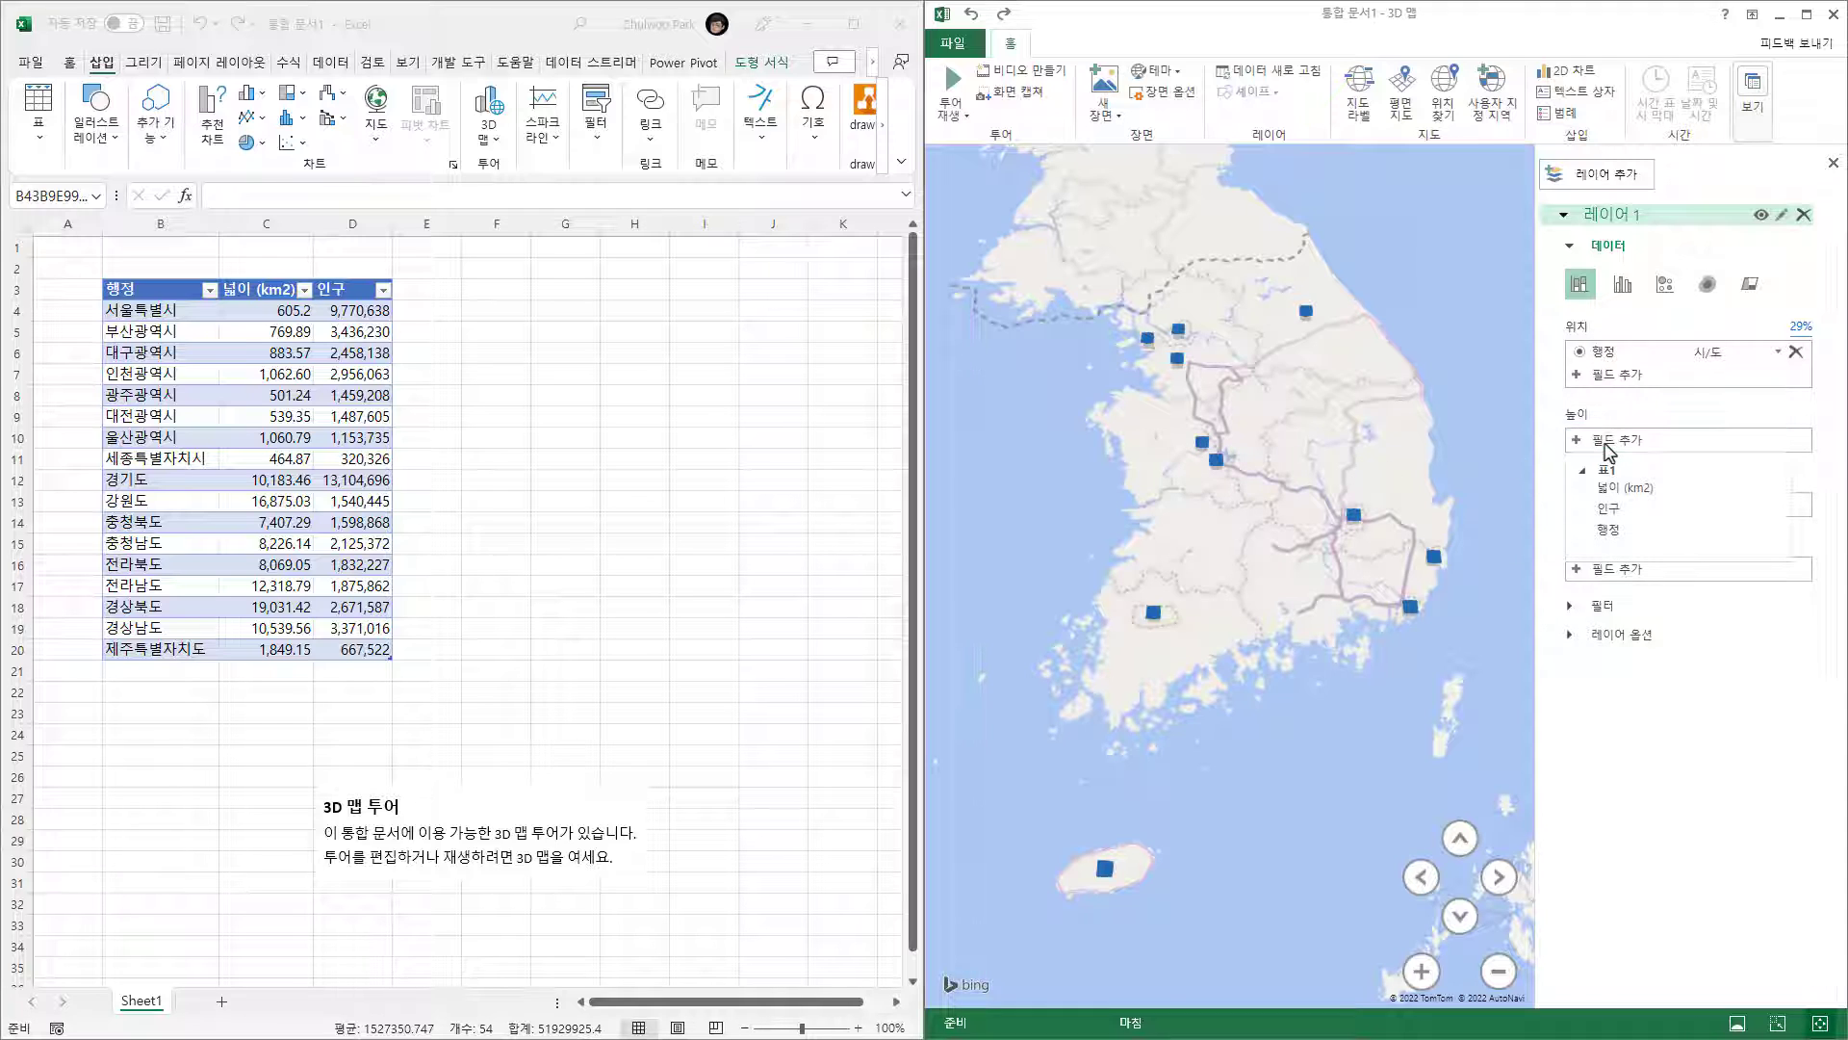
left_click(1611, 509)
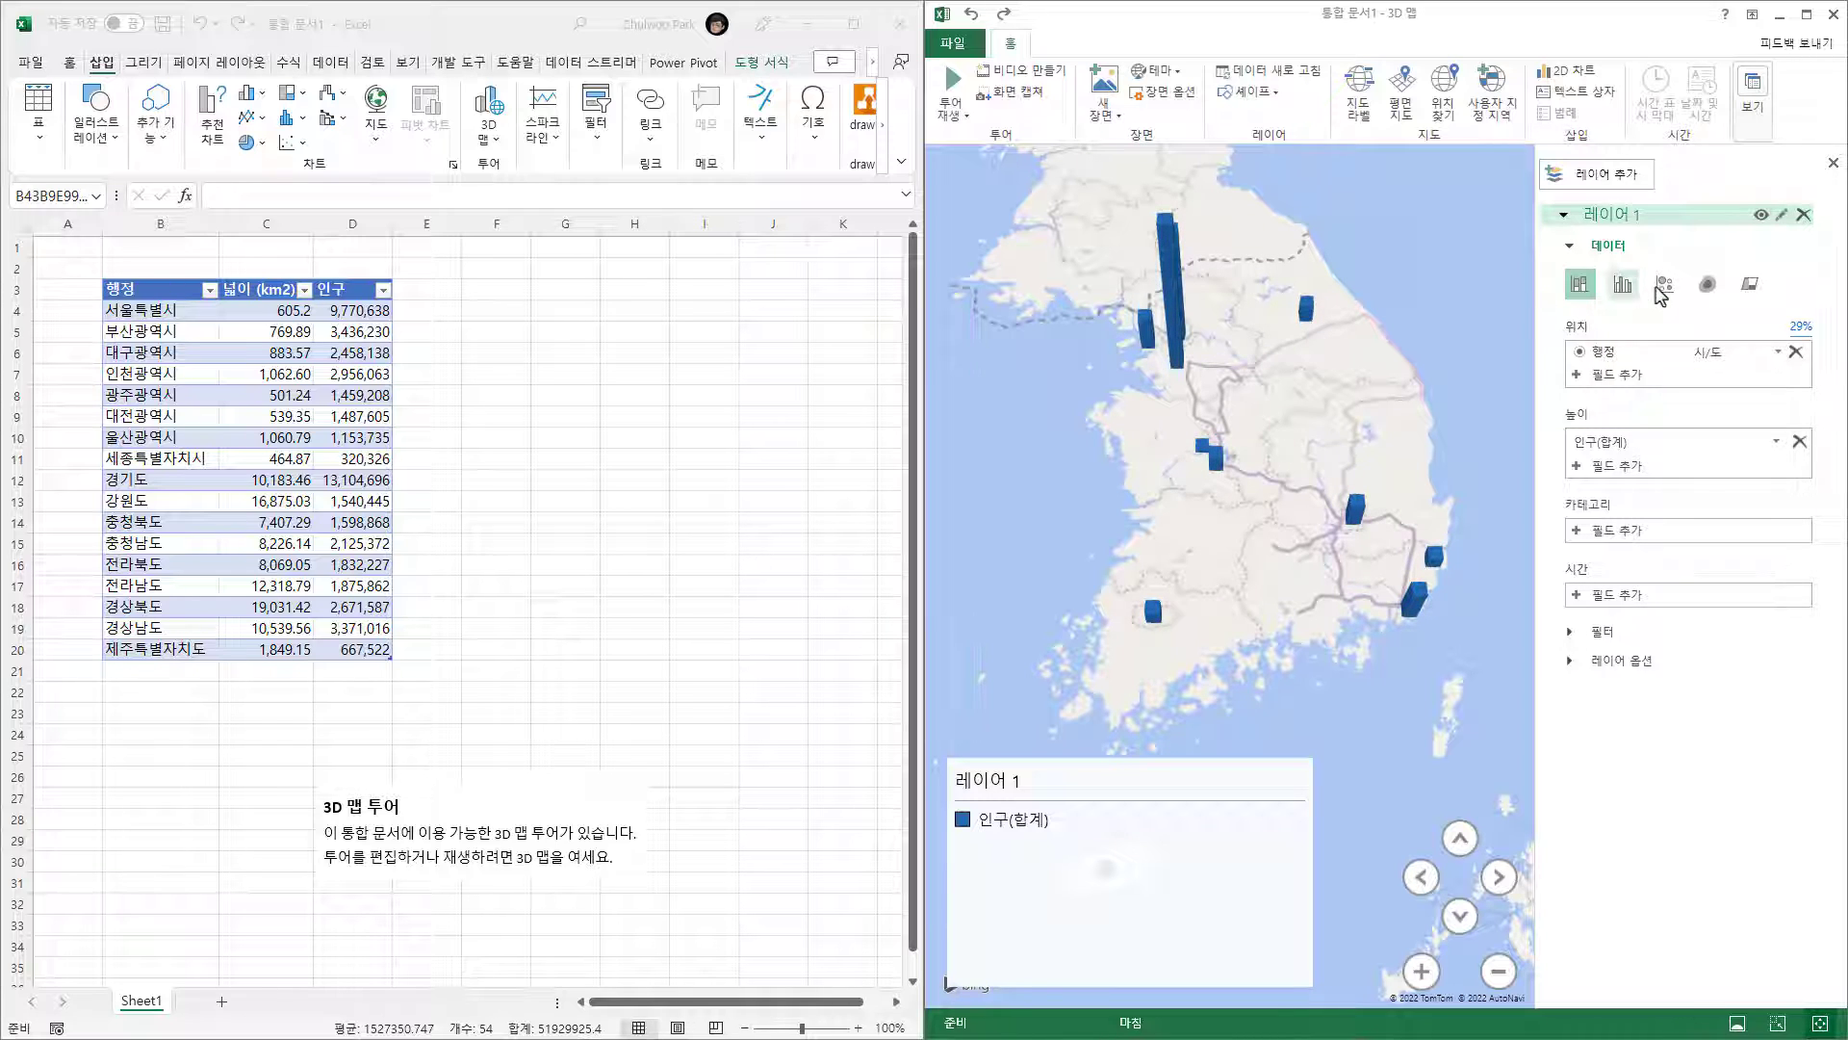
- Change the layer's visualization to bubbles and reduce the bubble size to 23% in the layer options
left_click(1664, 288)
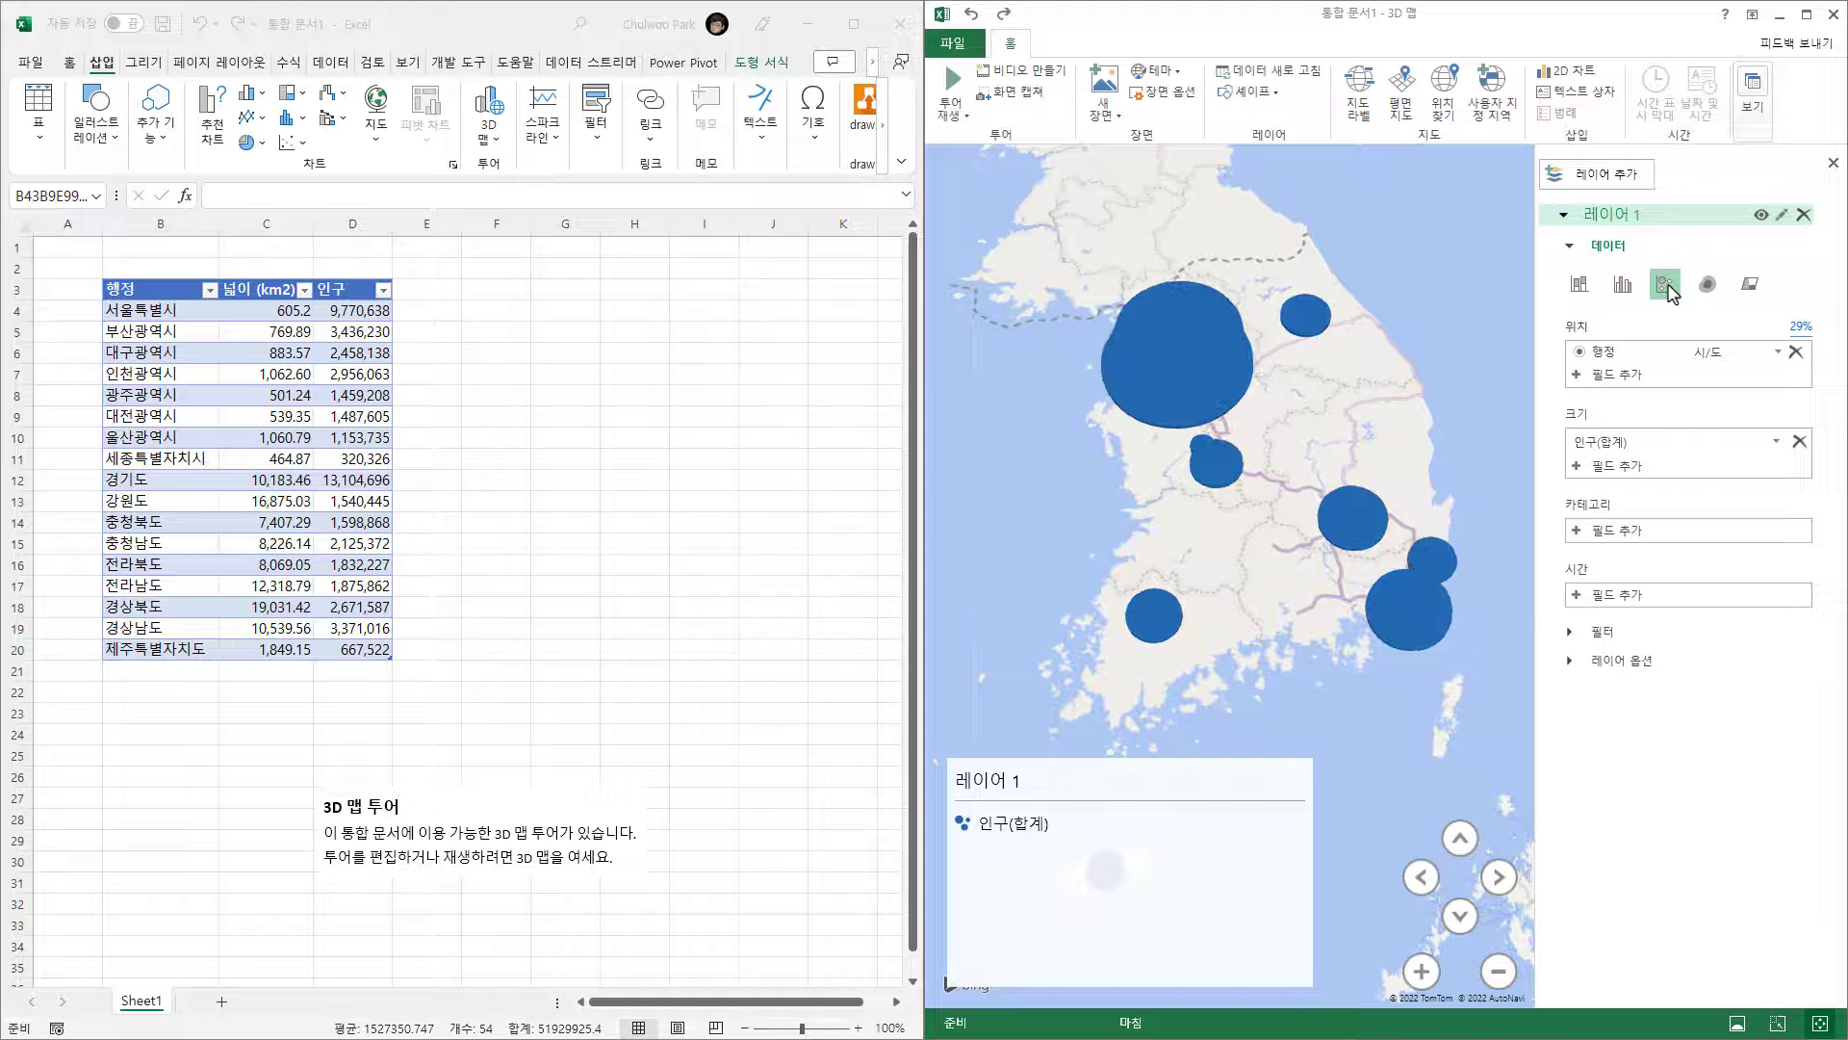
left_click(1569, 661)
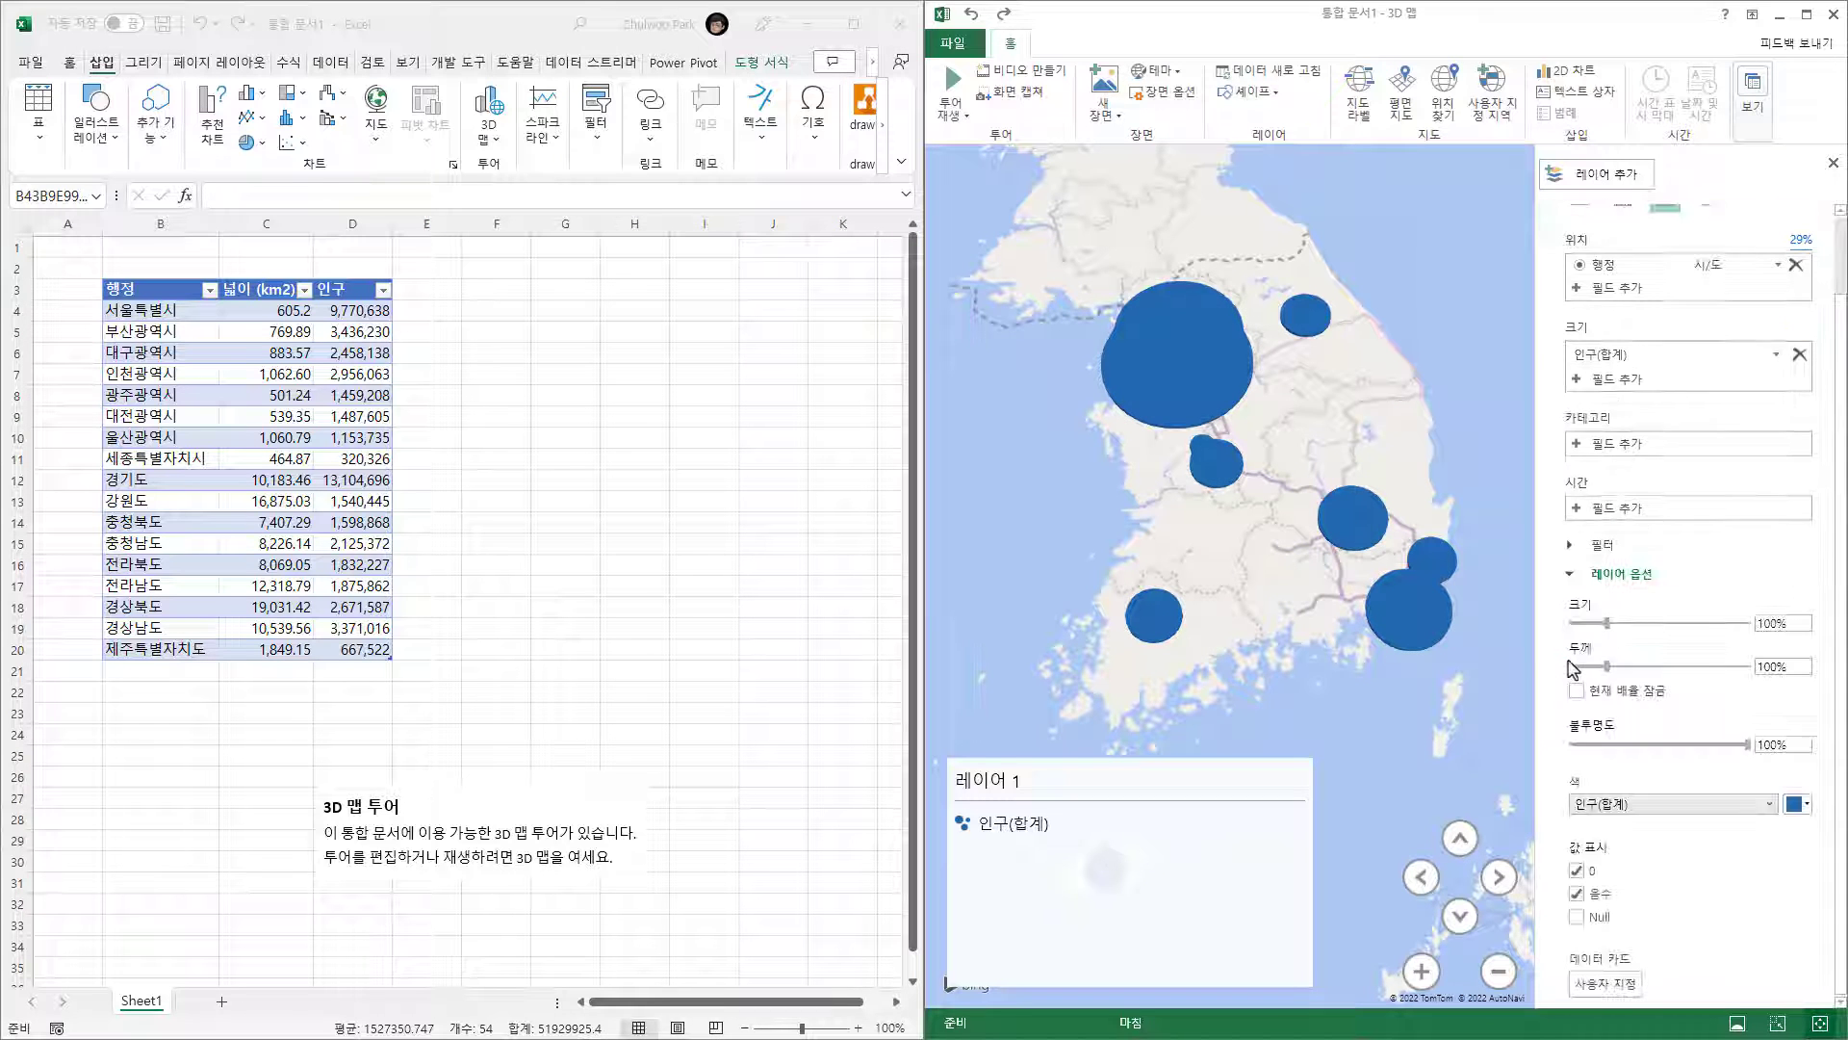
left_click_drag(1606, 626, 1581, 626)
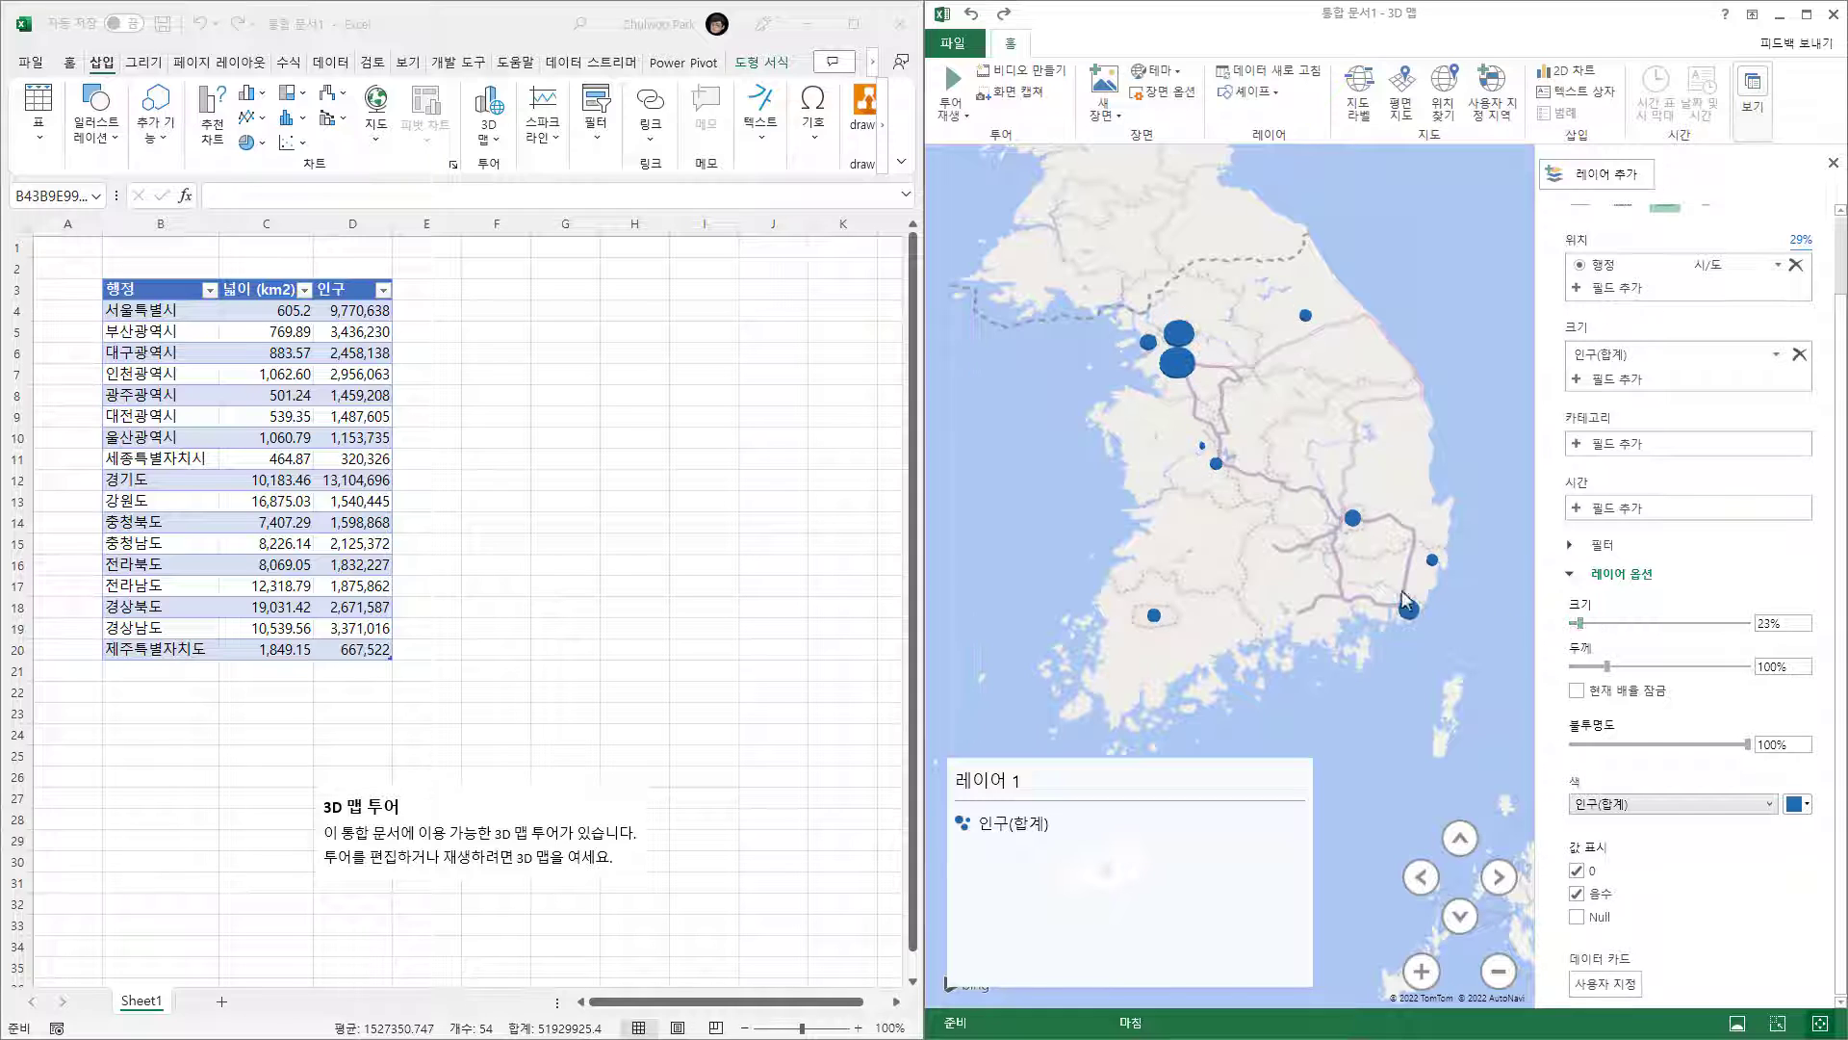
- Delete the 레이어 1 legend from the map and inspect the northern population bubbles
left_click(1220, 805)
left_click(1229, 767)
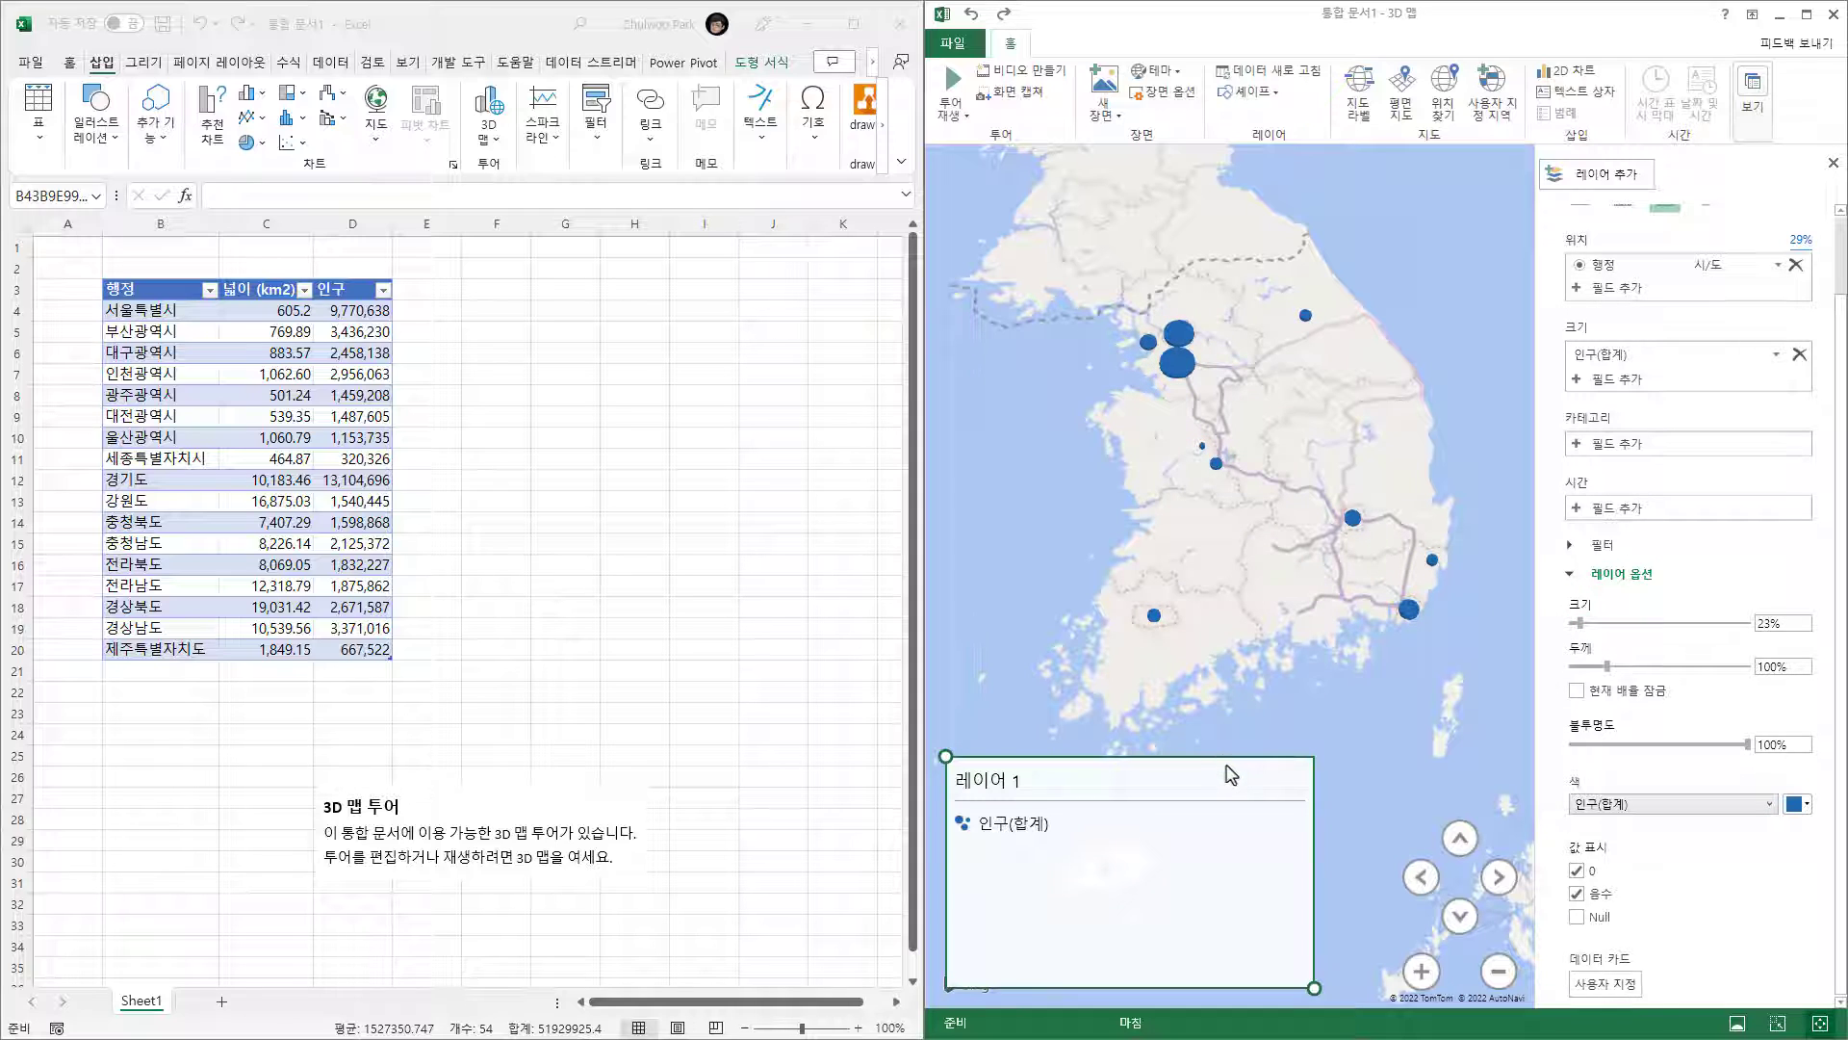
key("Delete")
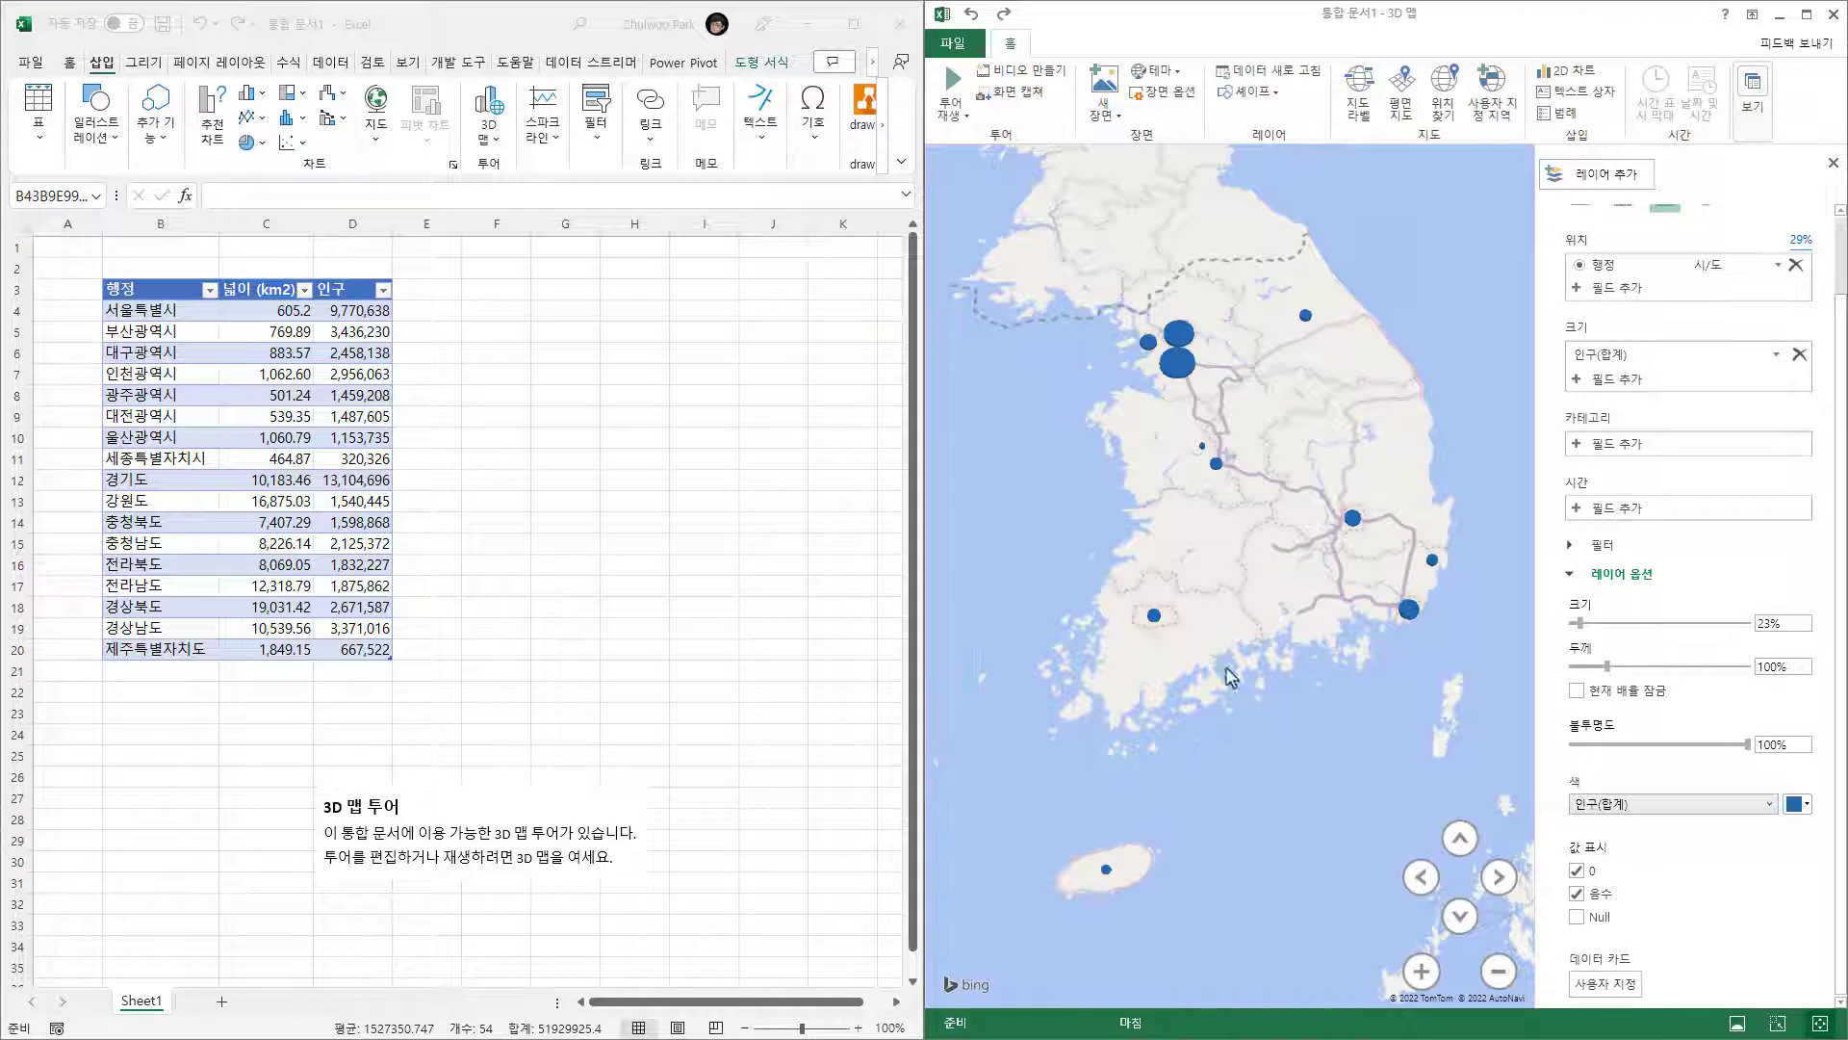
scroll(1275, 556, "up", 1)
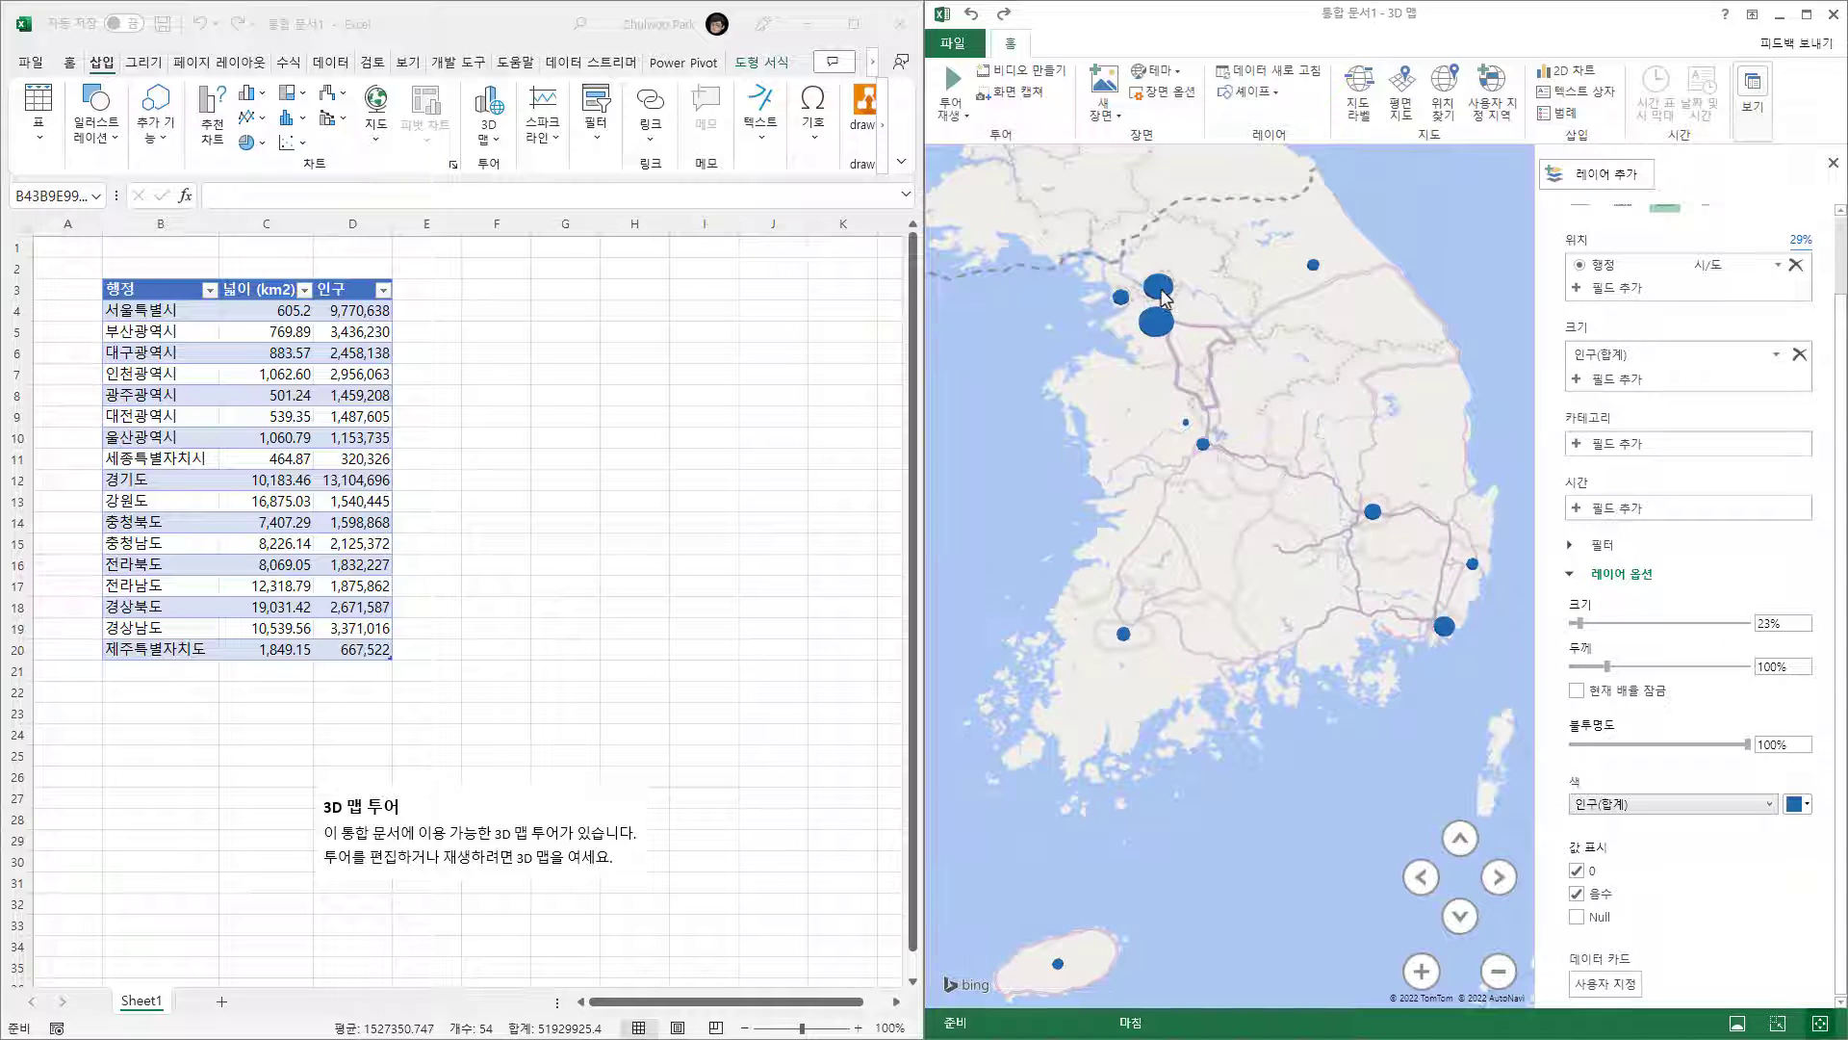
mouse_move(1155, 294)
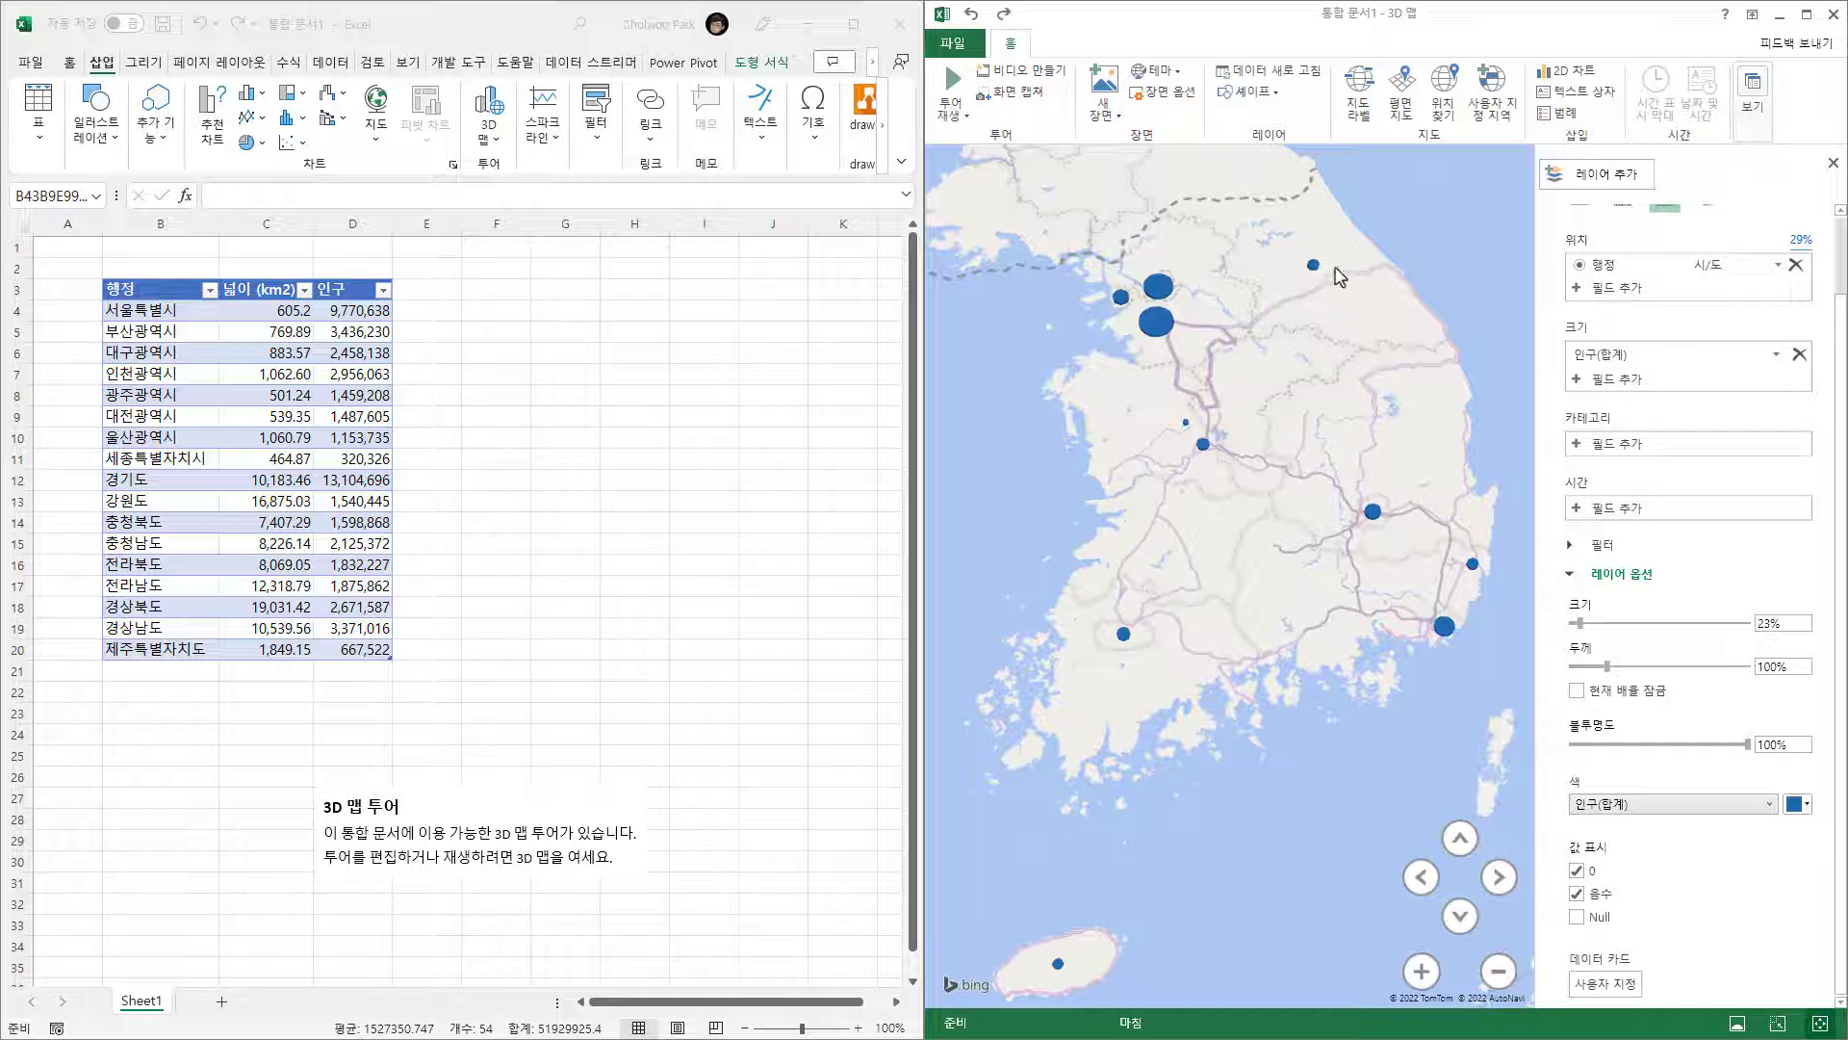
mouse_move(1320, 270)
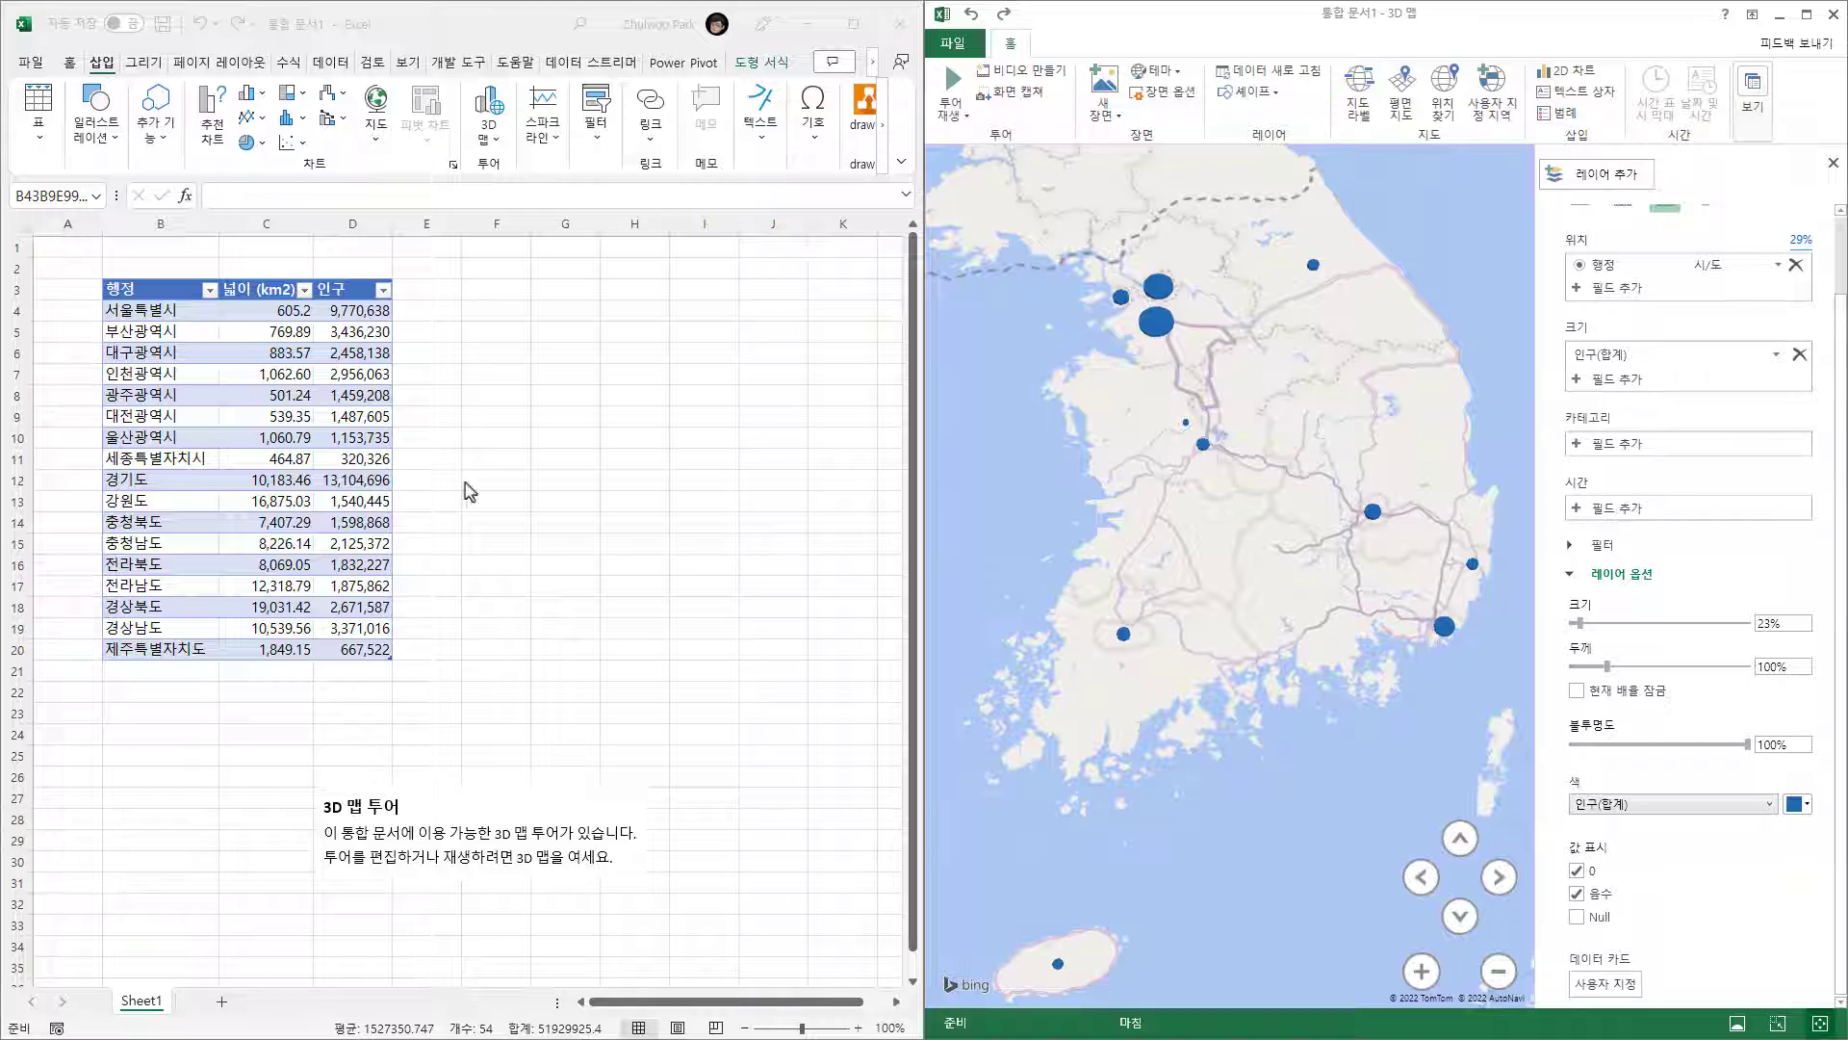
- Rename 중청북도 in cell B14 as 충북 and refresh the 3D map data
left_click(157, 545)
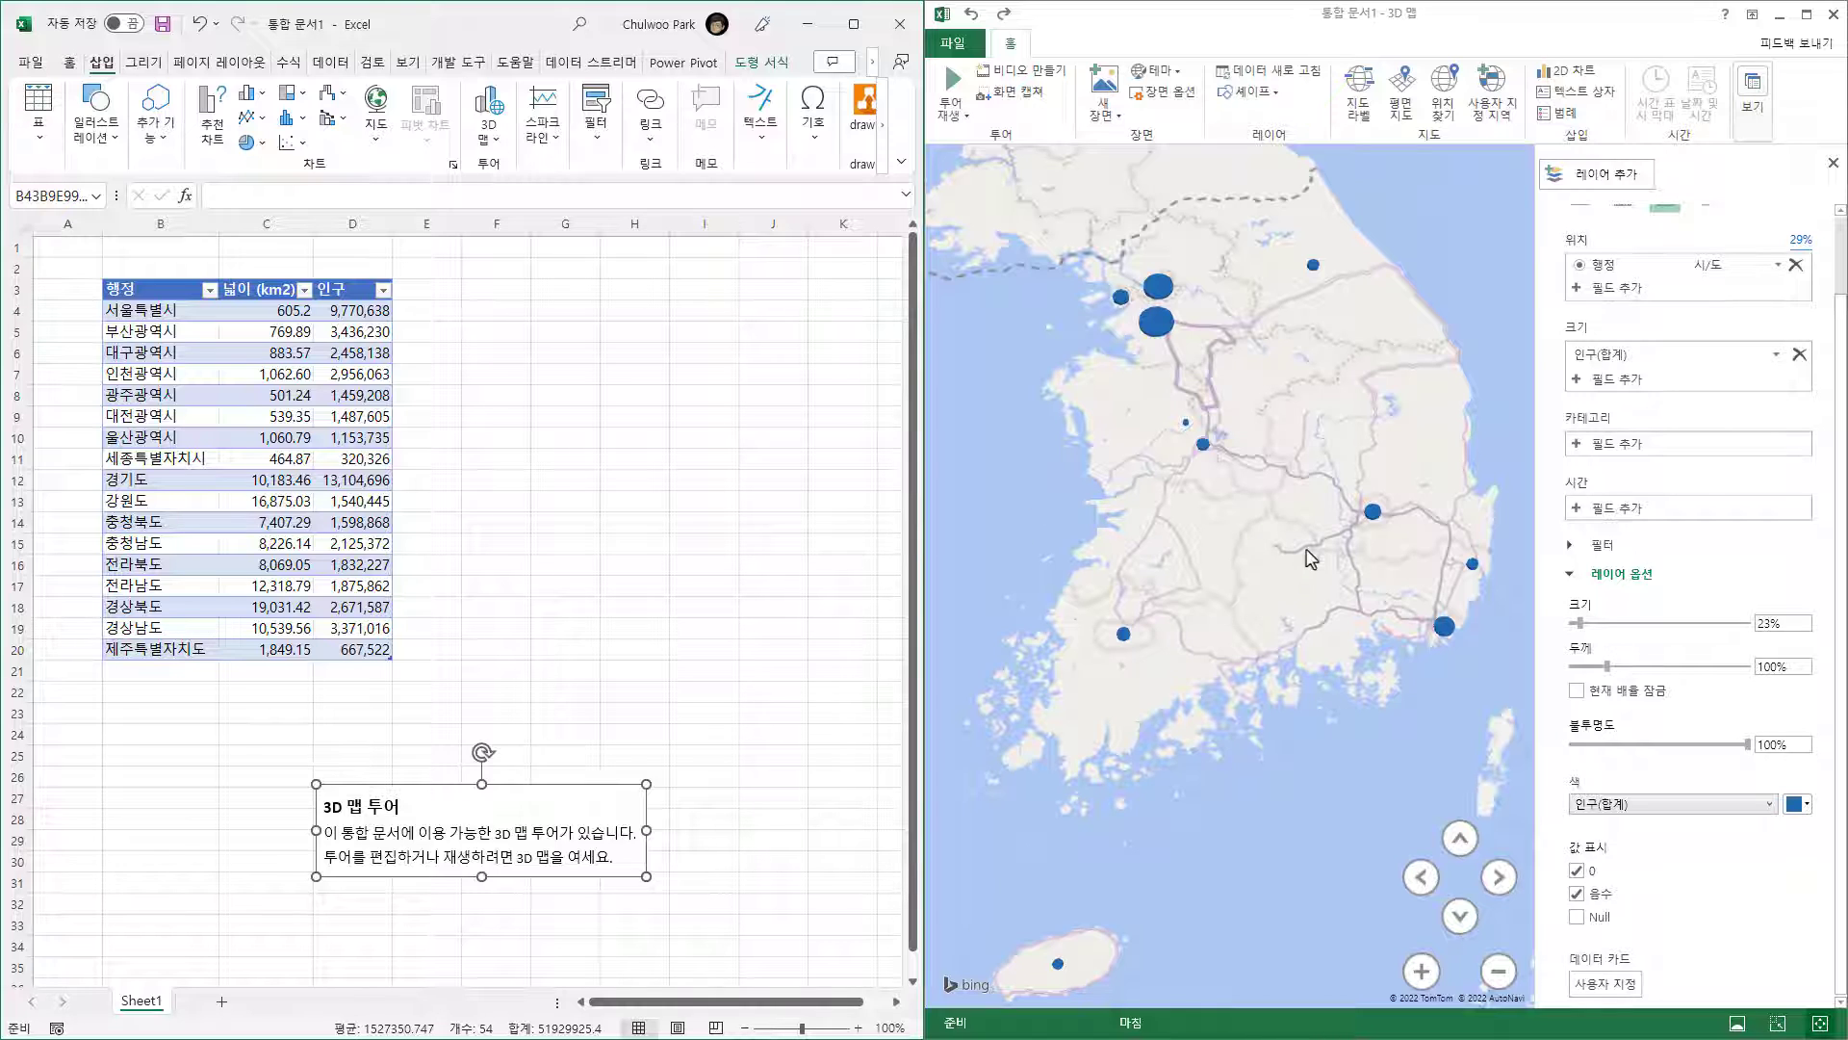
left_click(174, 528)
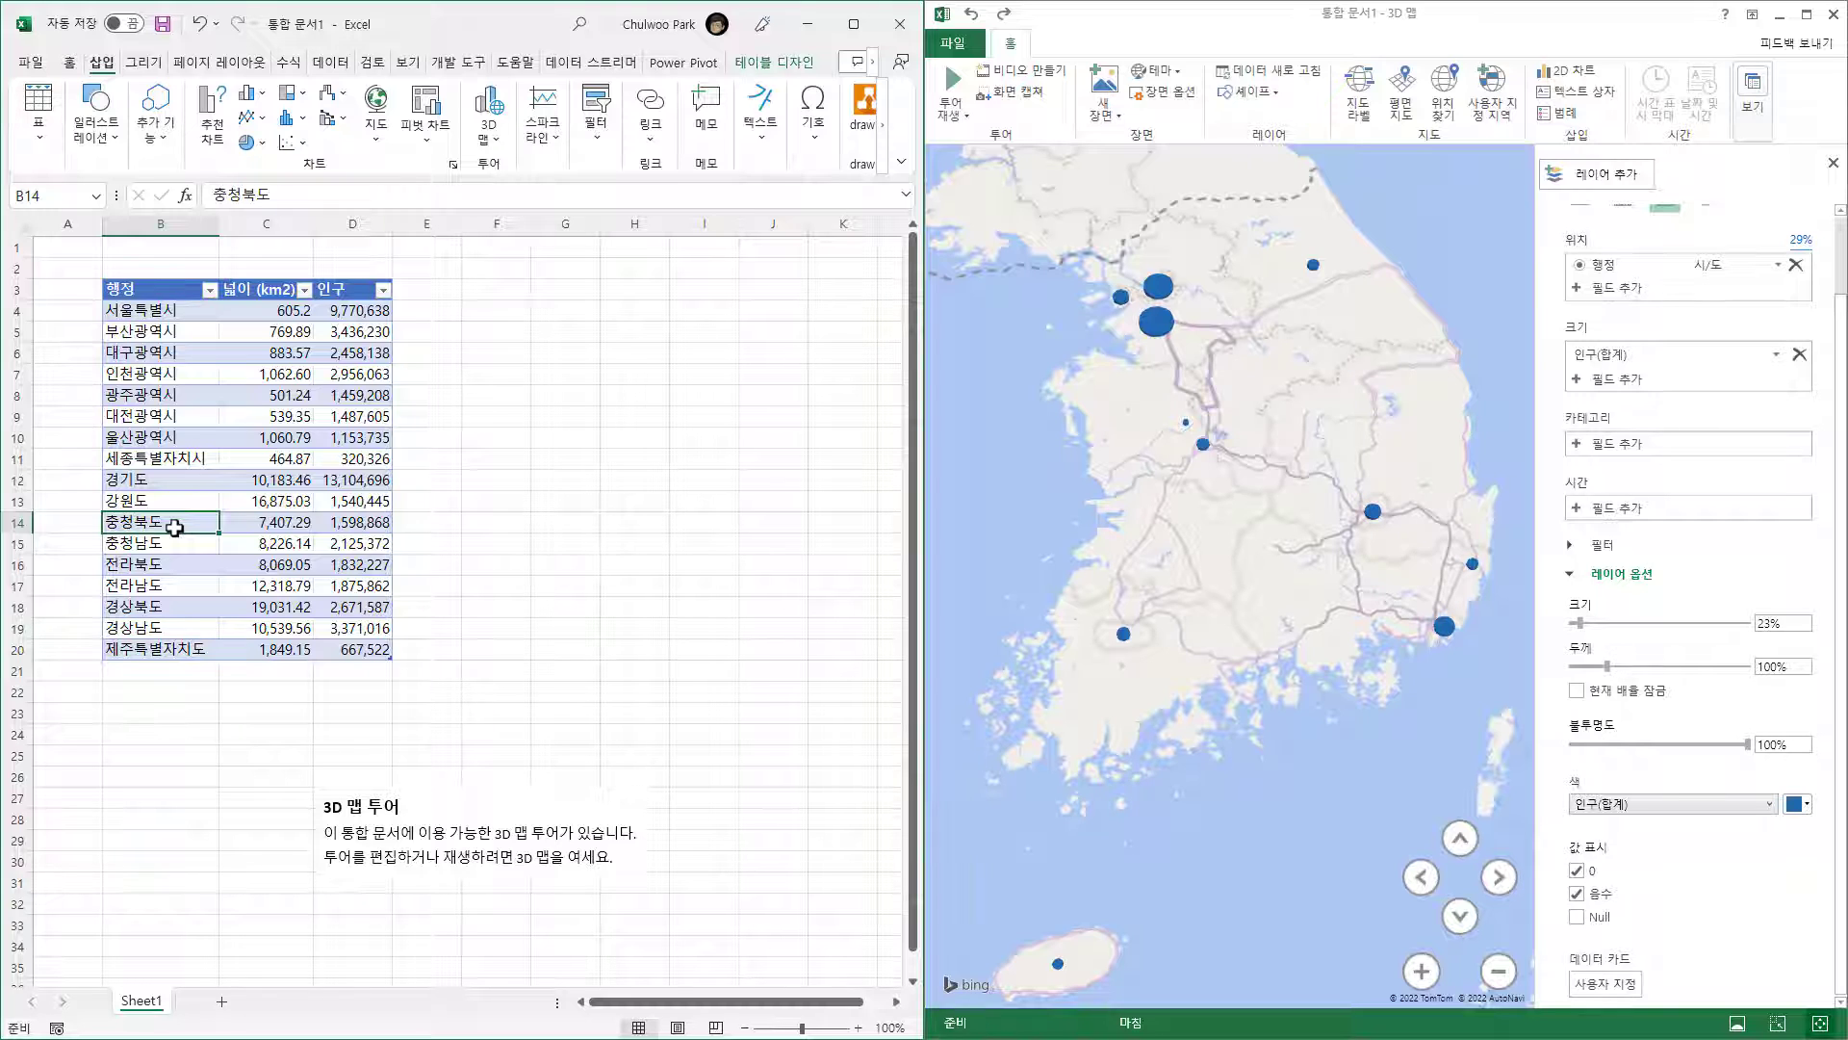
type("c충북")
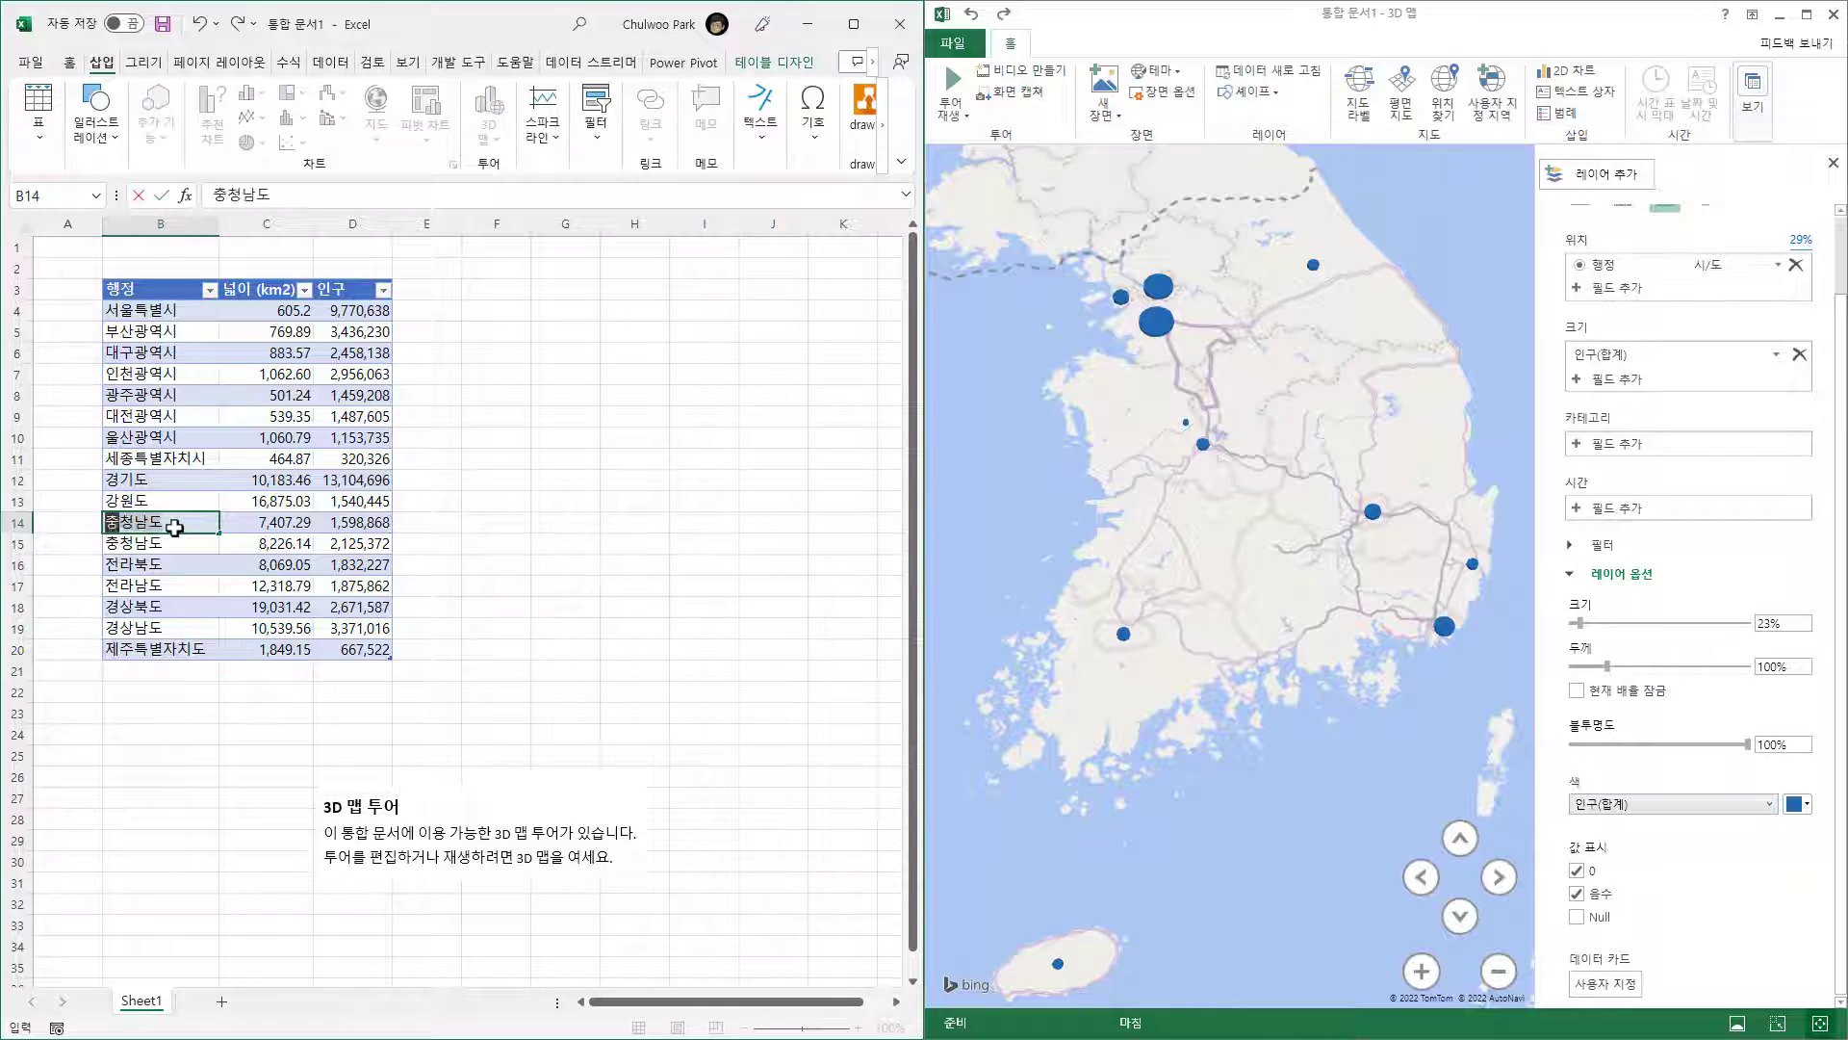
key("Return")
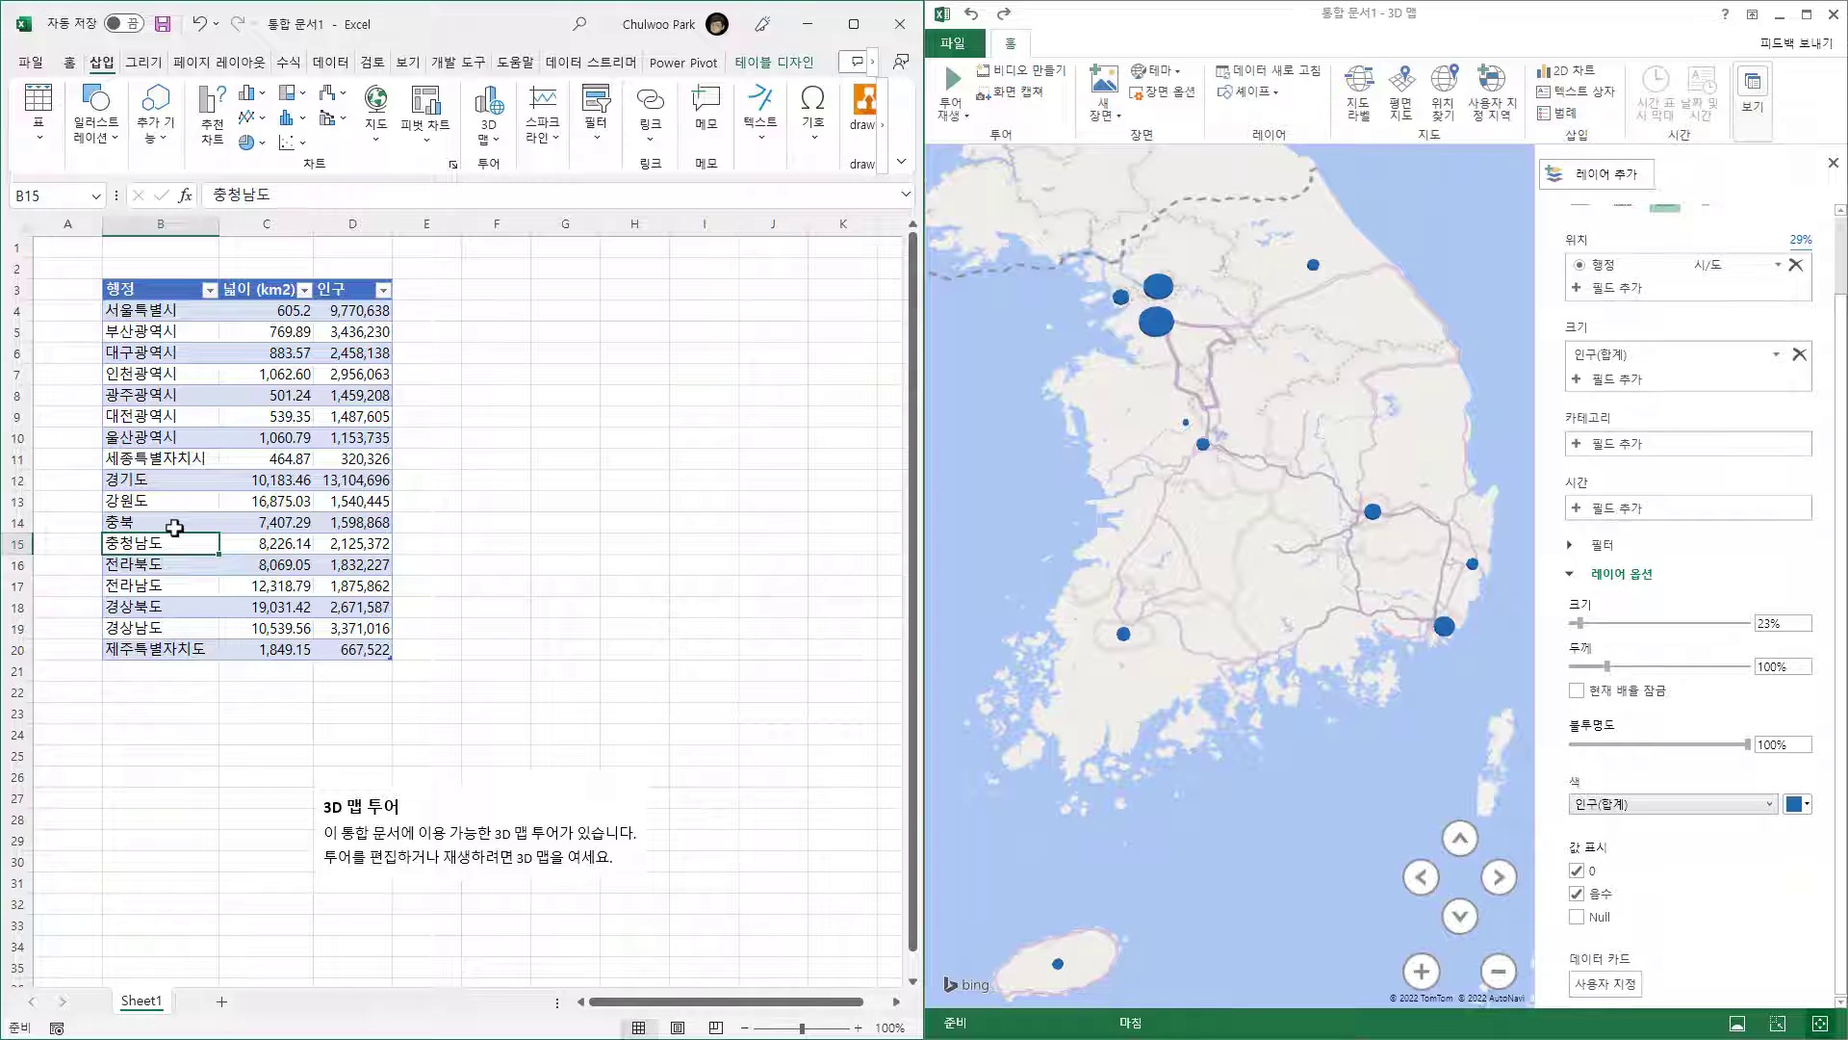
left_click(1269, 71)
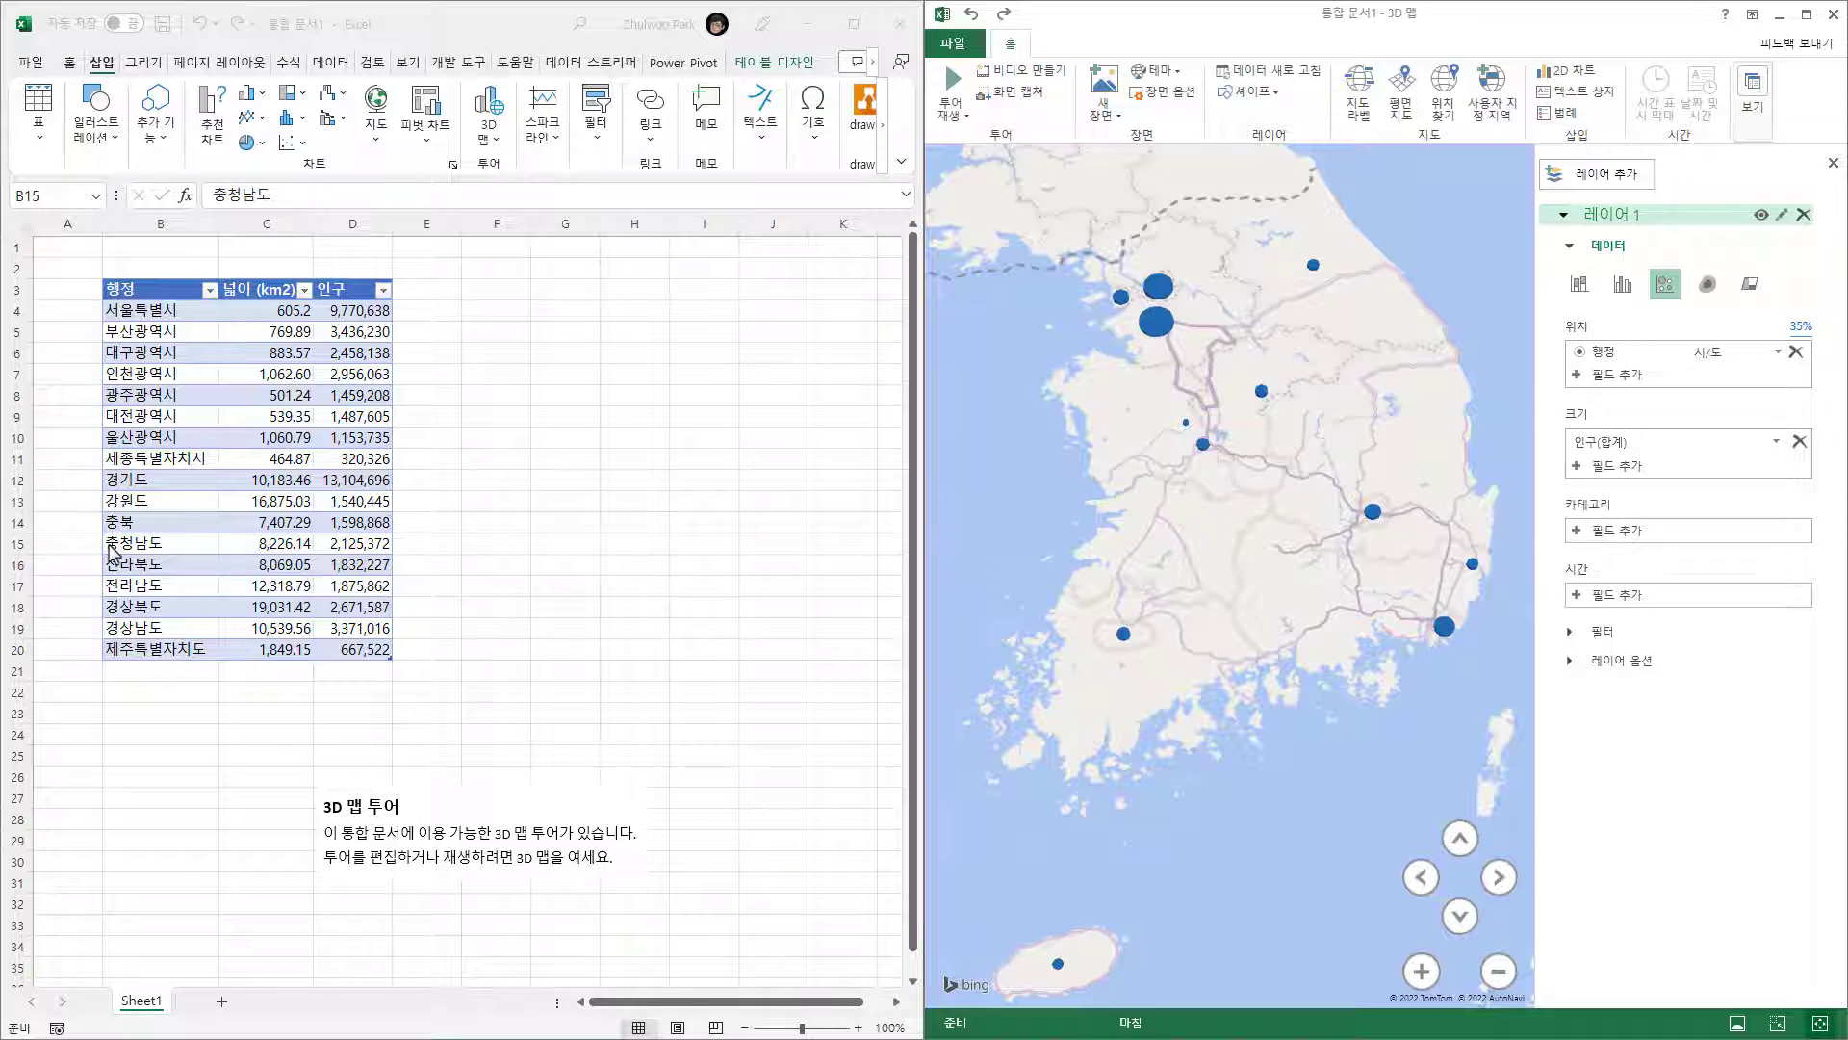
- Rename the region in cell B15 as 충남 and refresh the 3D map data
left_click(171, 540)
type("충남")
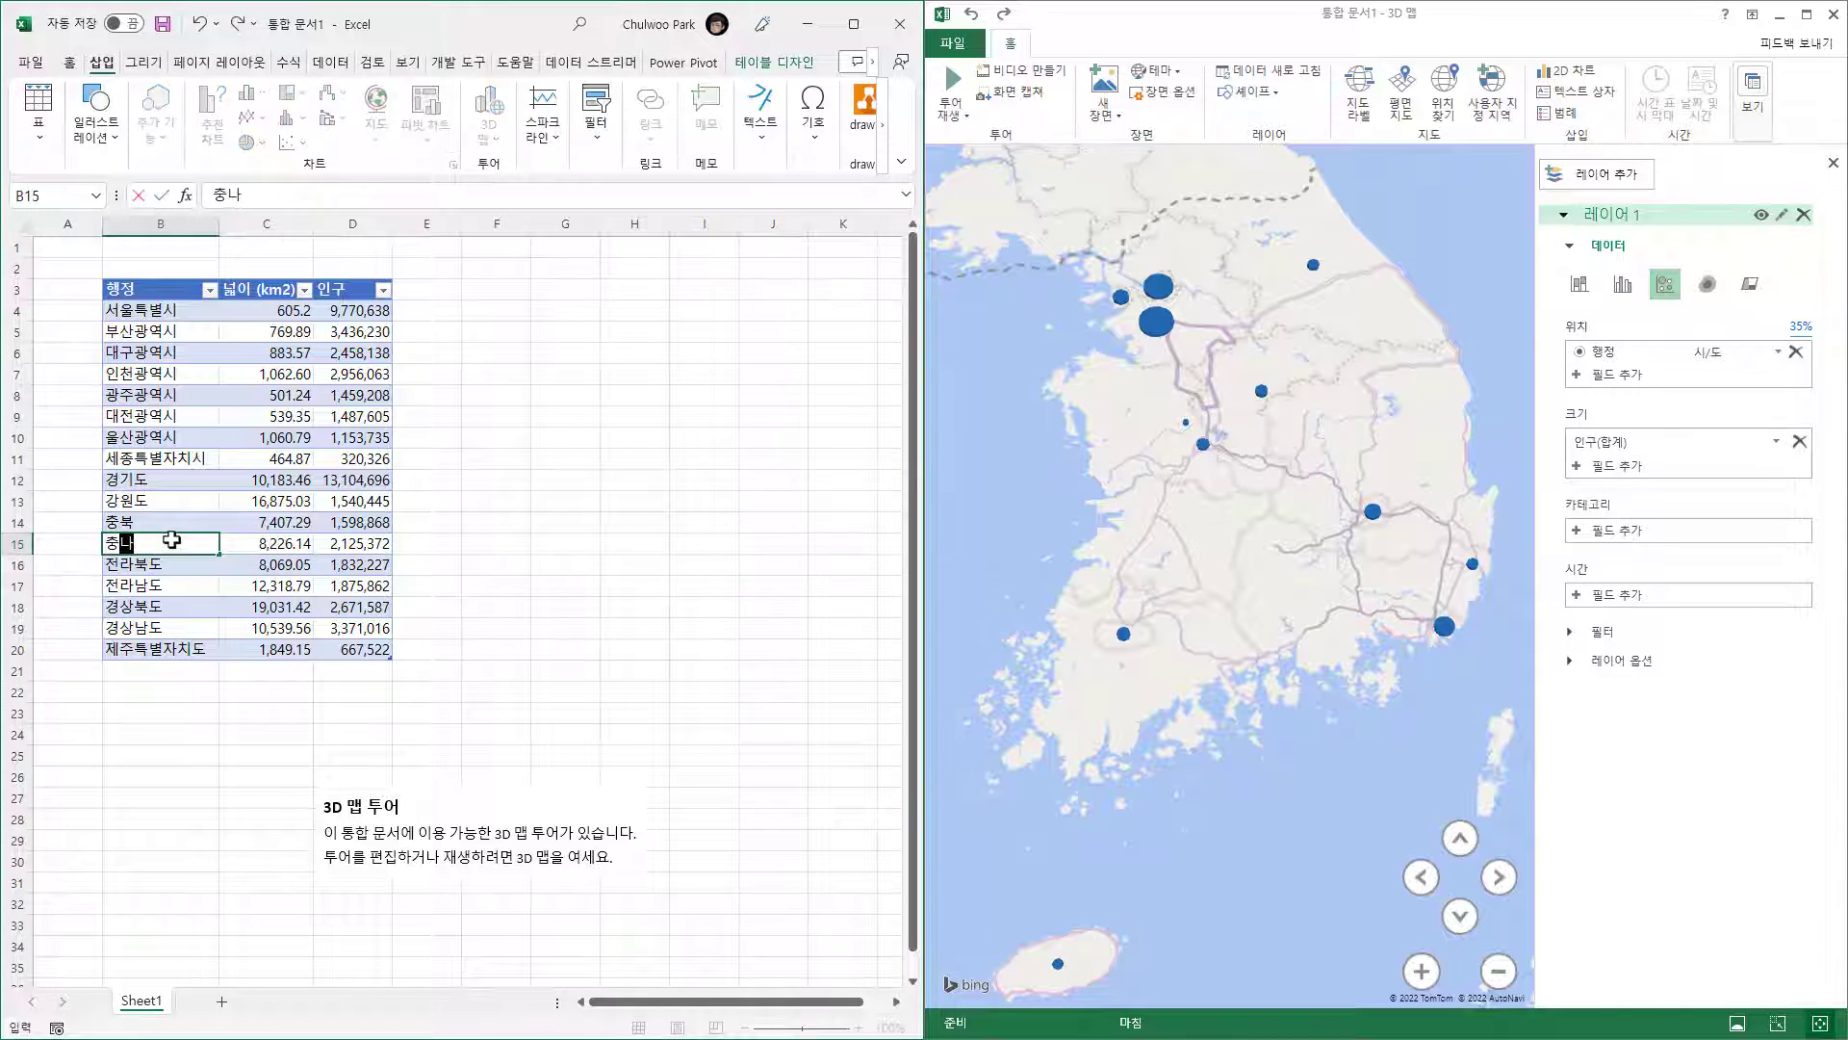
key("Return")
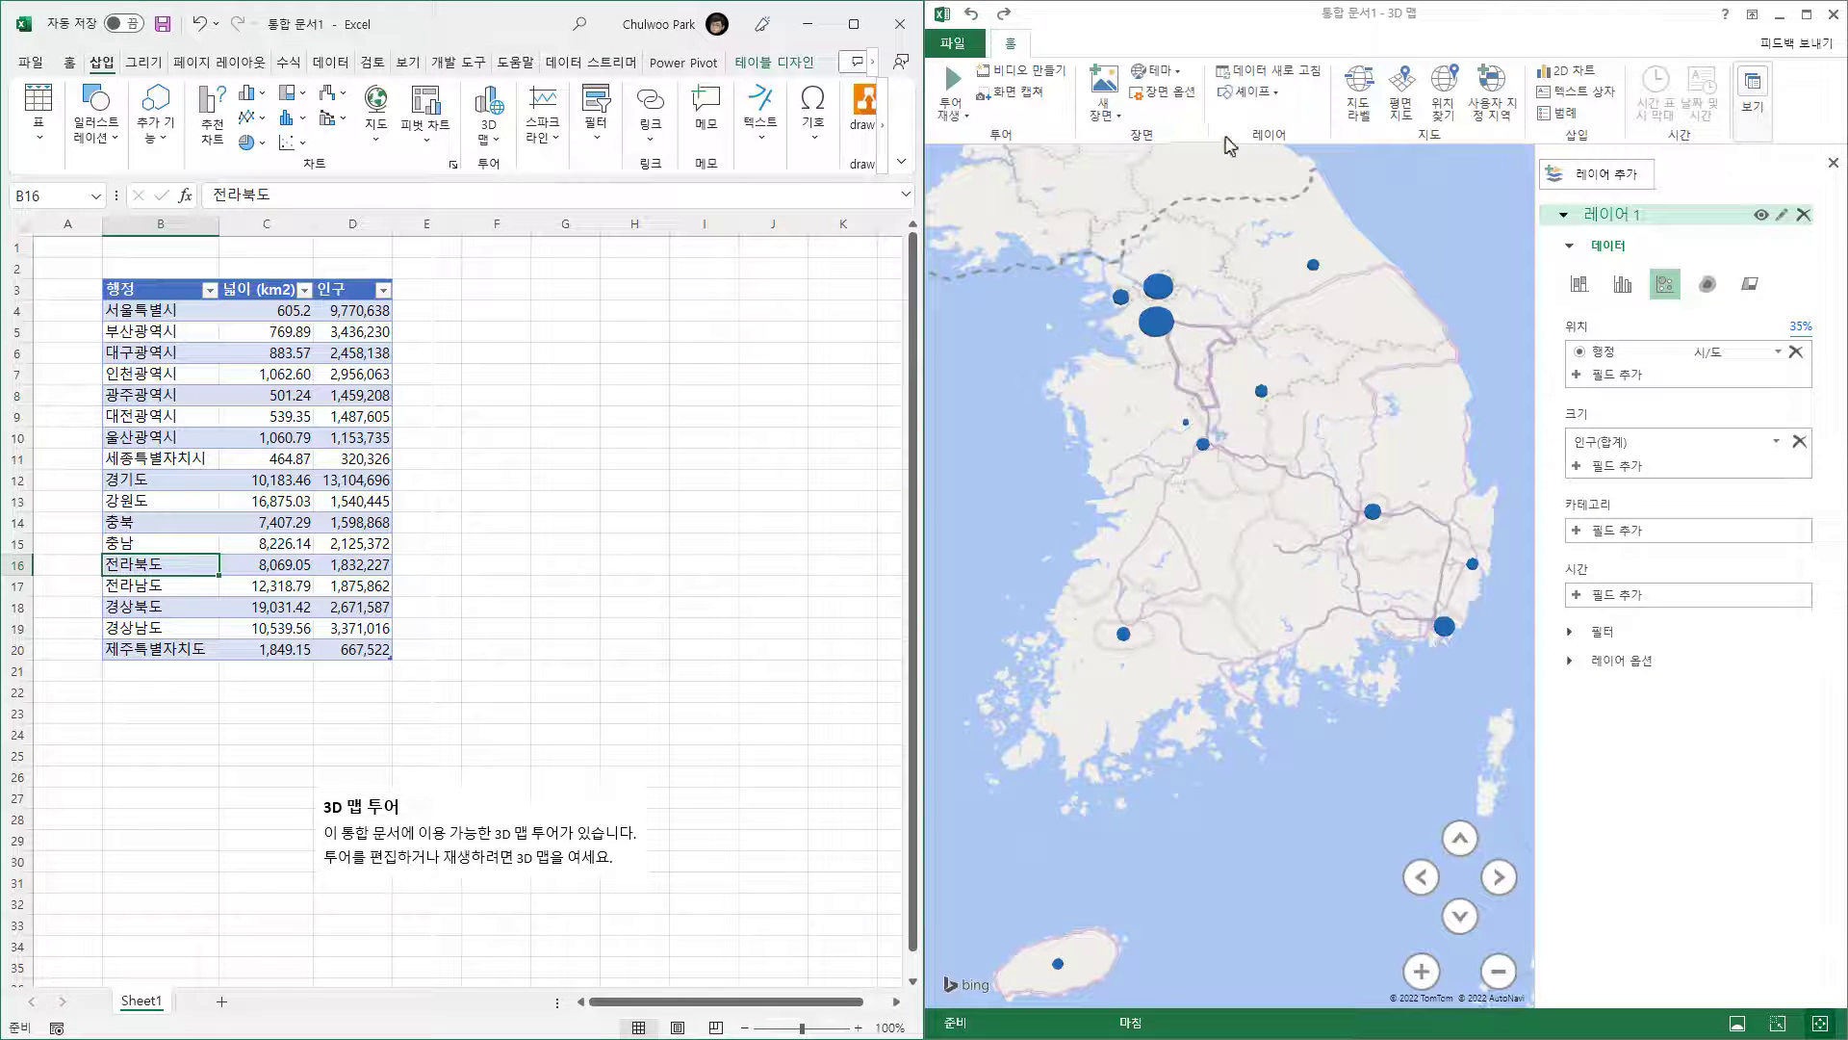
left_click(1291, 74)
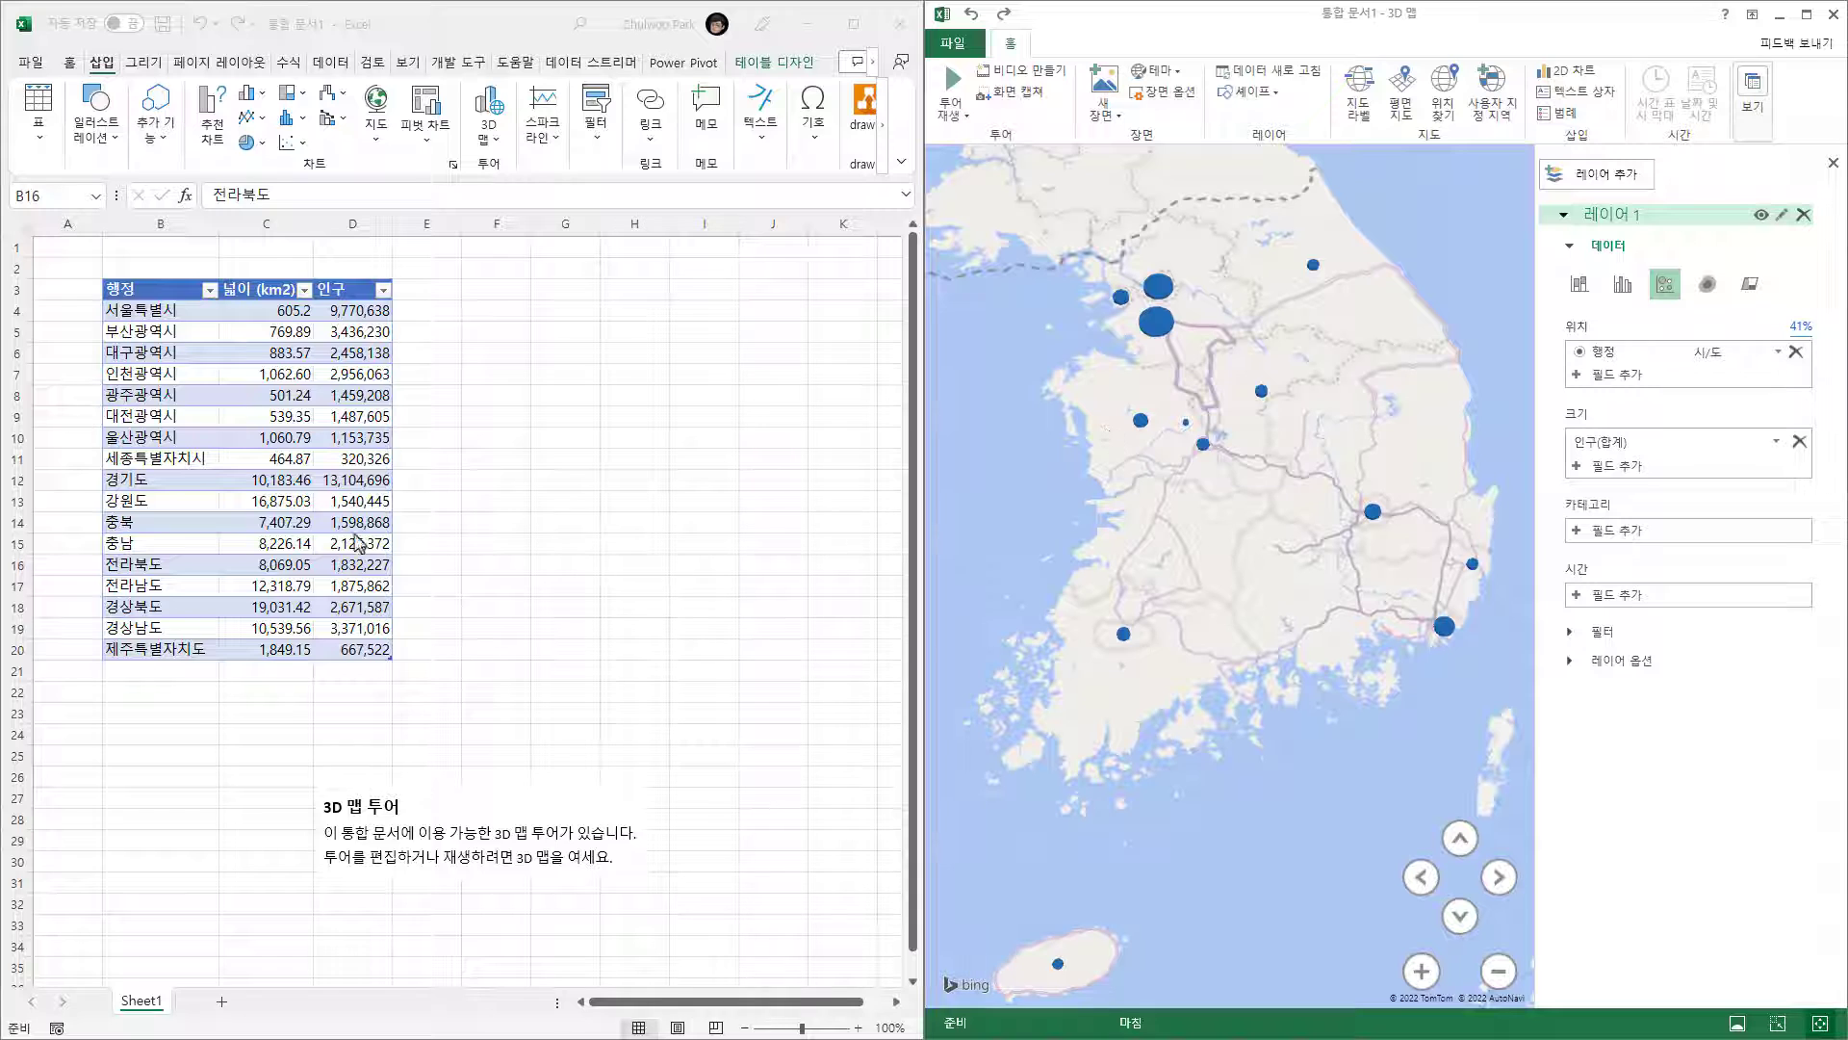
- Rename the regions in cells B16 to B19 as 전북, 전남, 경북 and 경남, and refresh the 3D map data
left_click(146, 567)
type("전북")
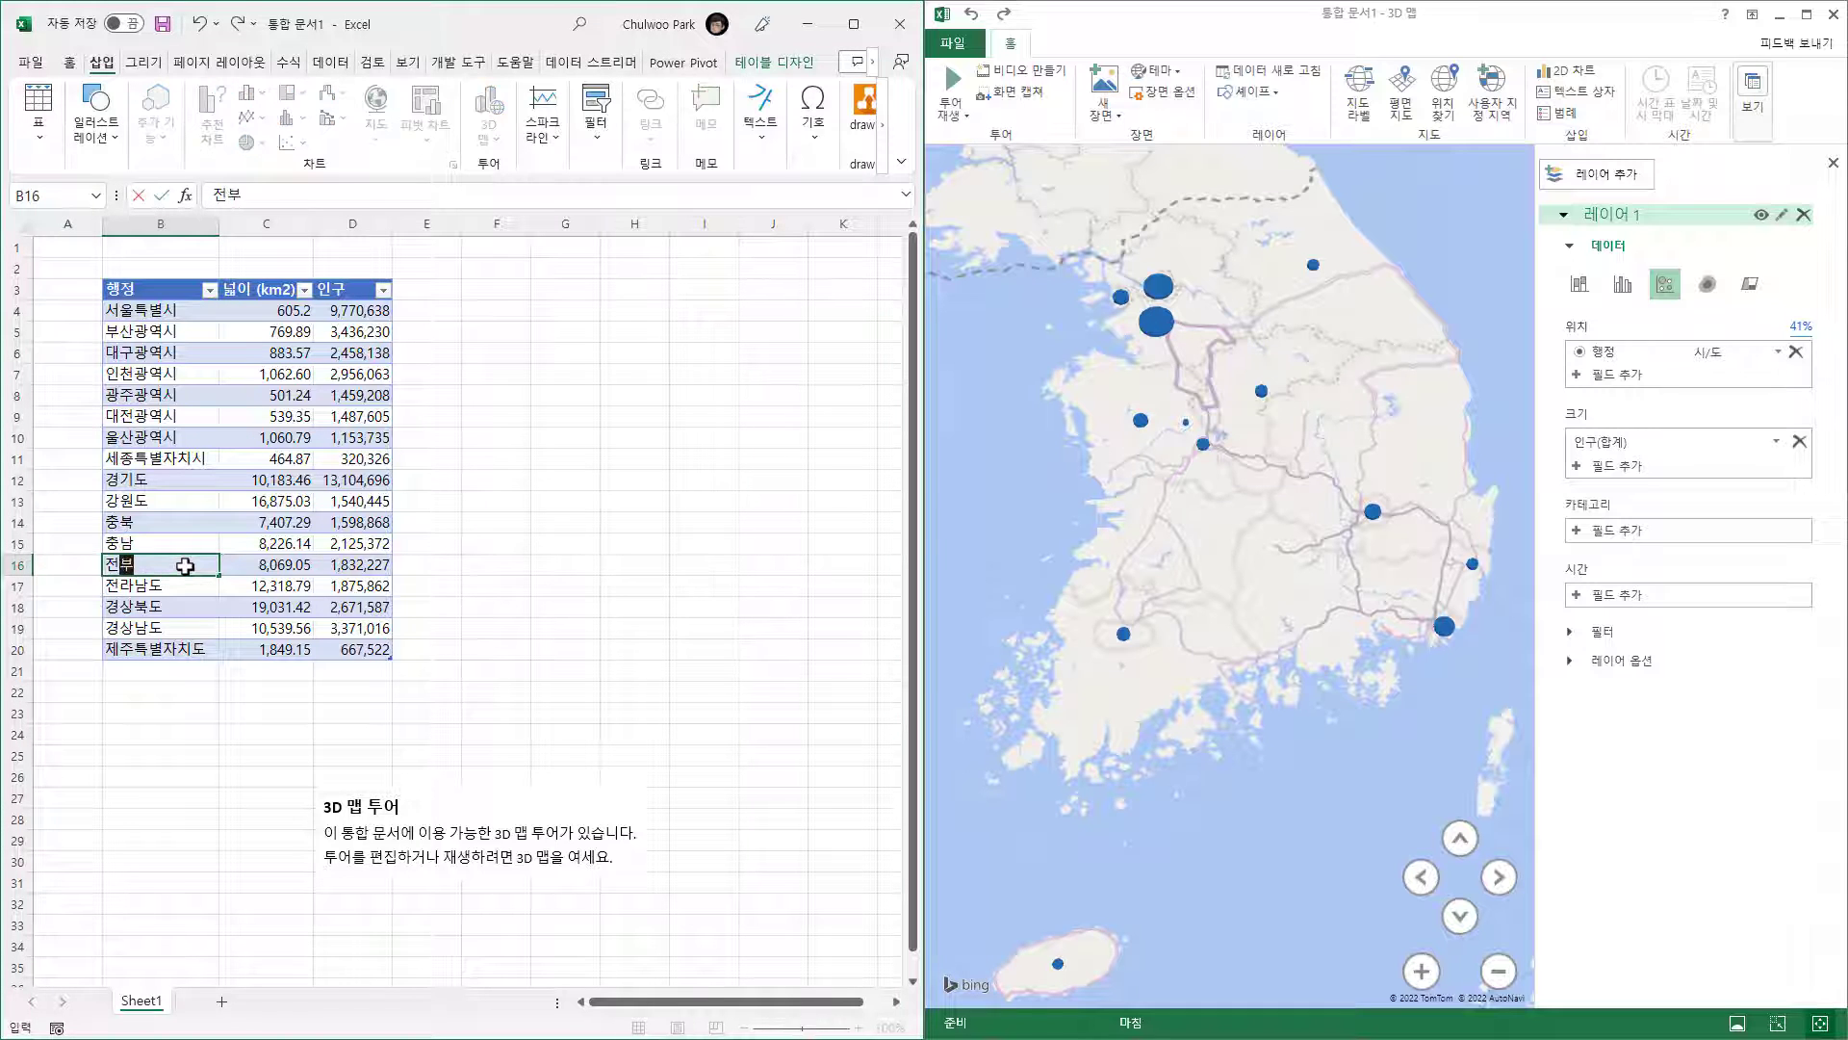
key("Return")
type("ㅈ전남")
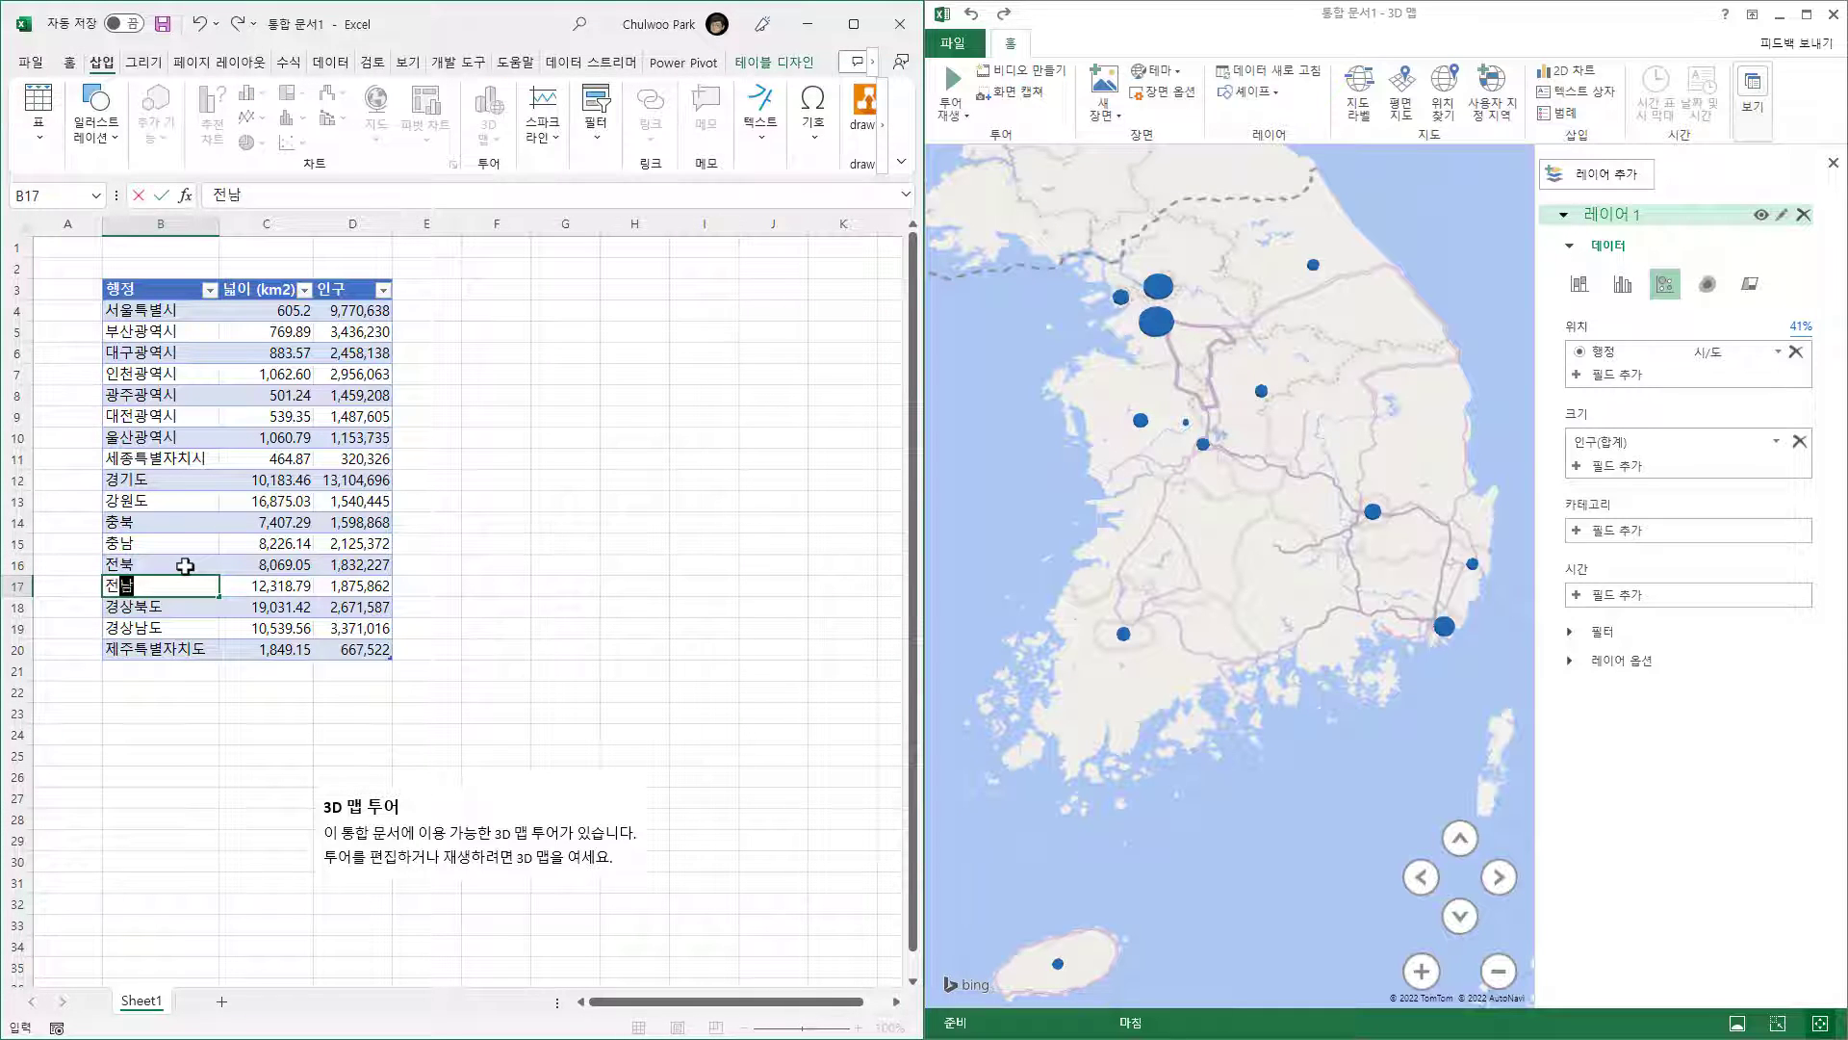
key("Return")
type("경ㅂ북")
key("Return")
type("경남")
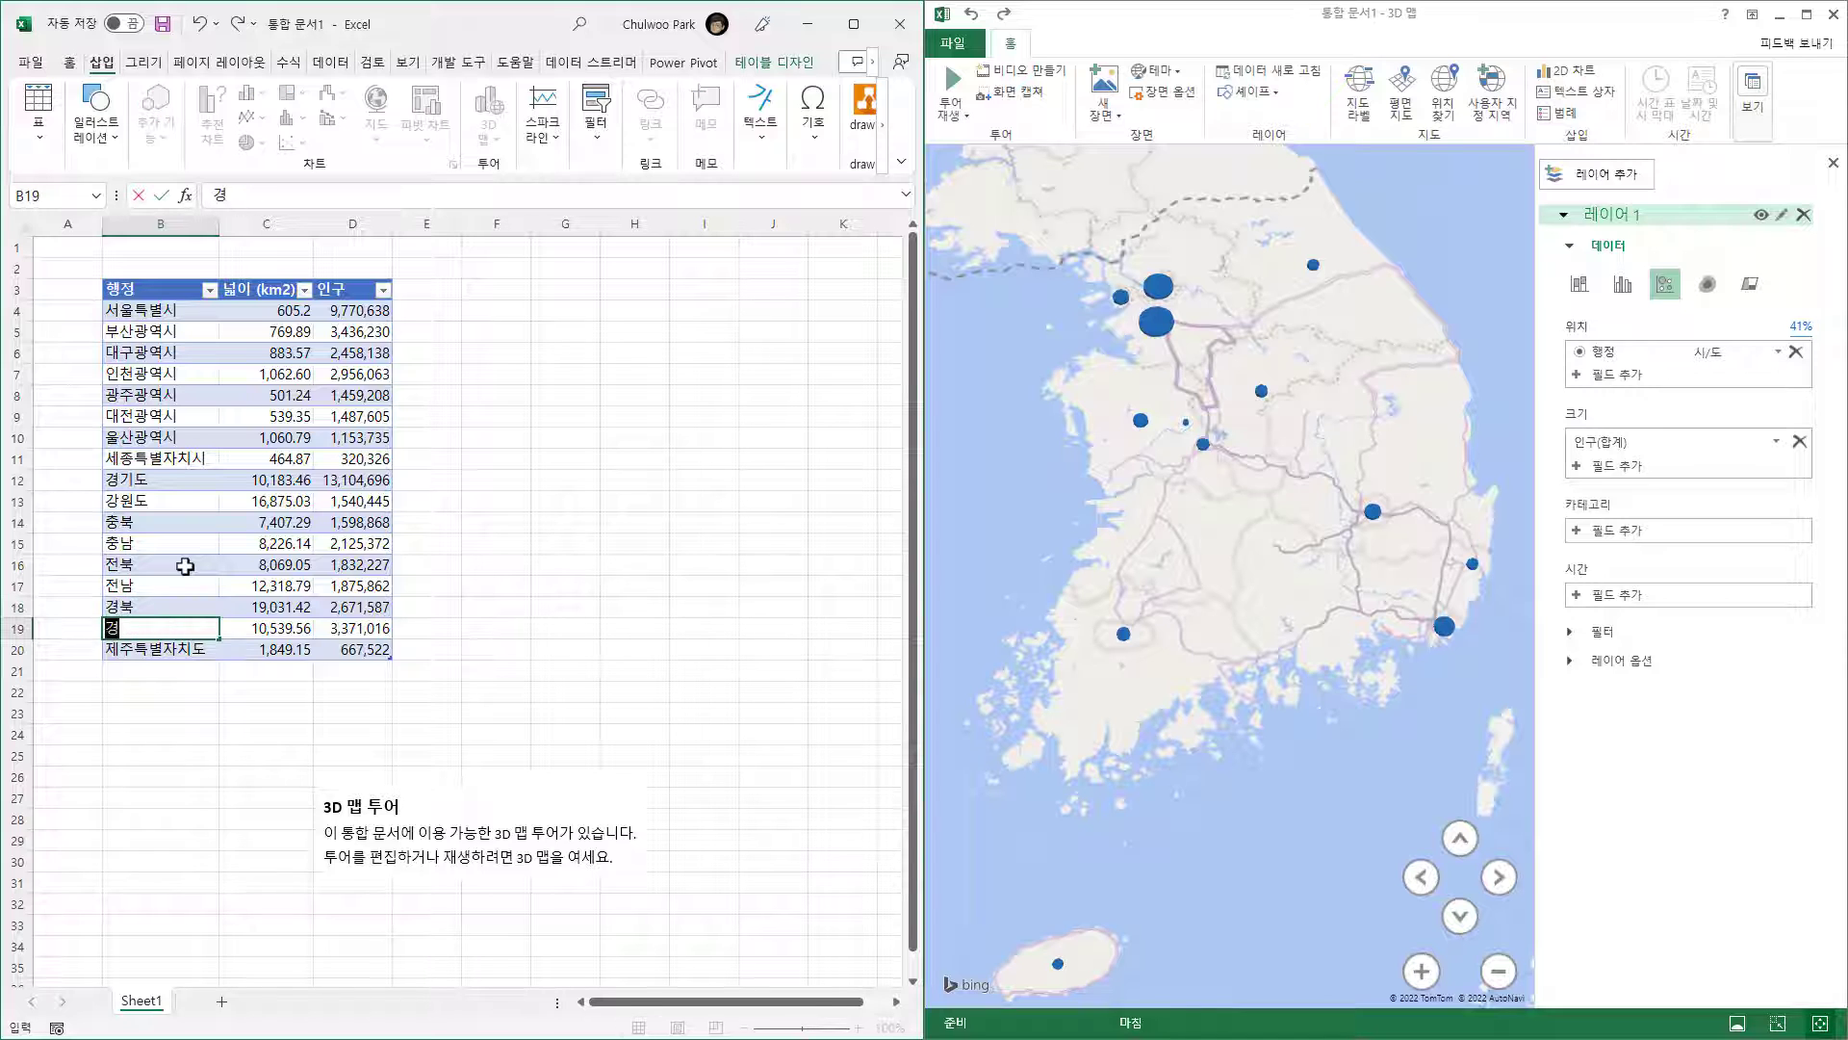
key("Return")
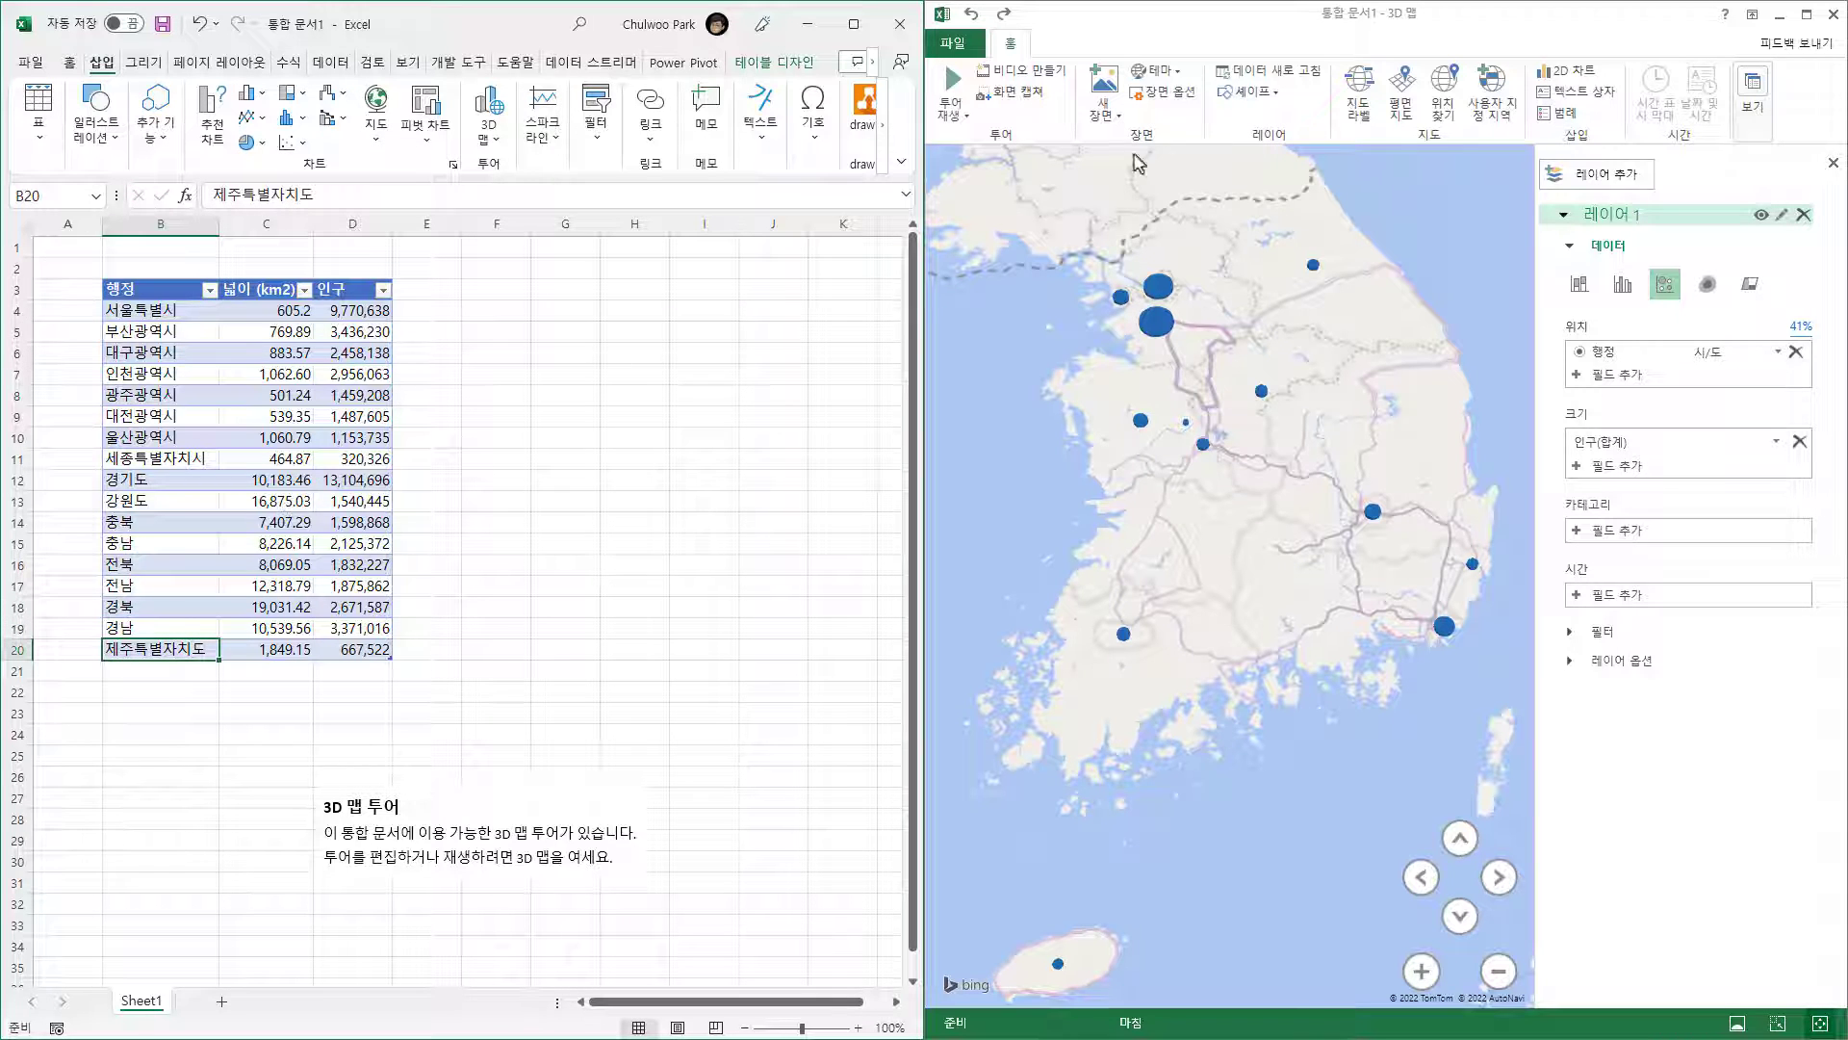
left_click(1283, 79)
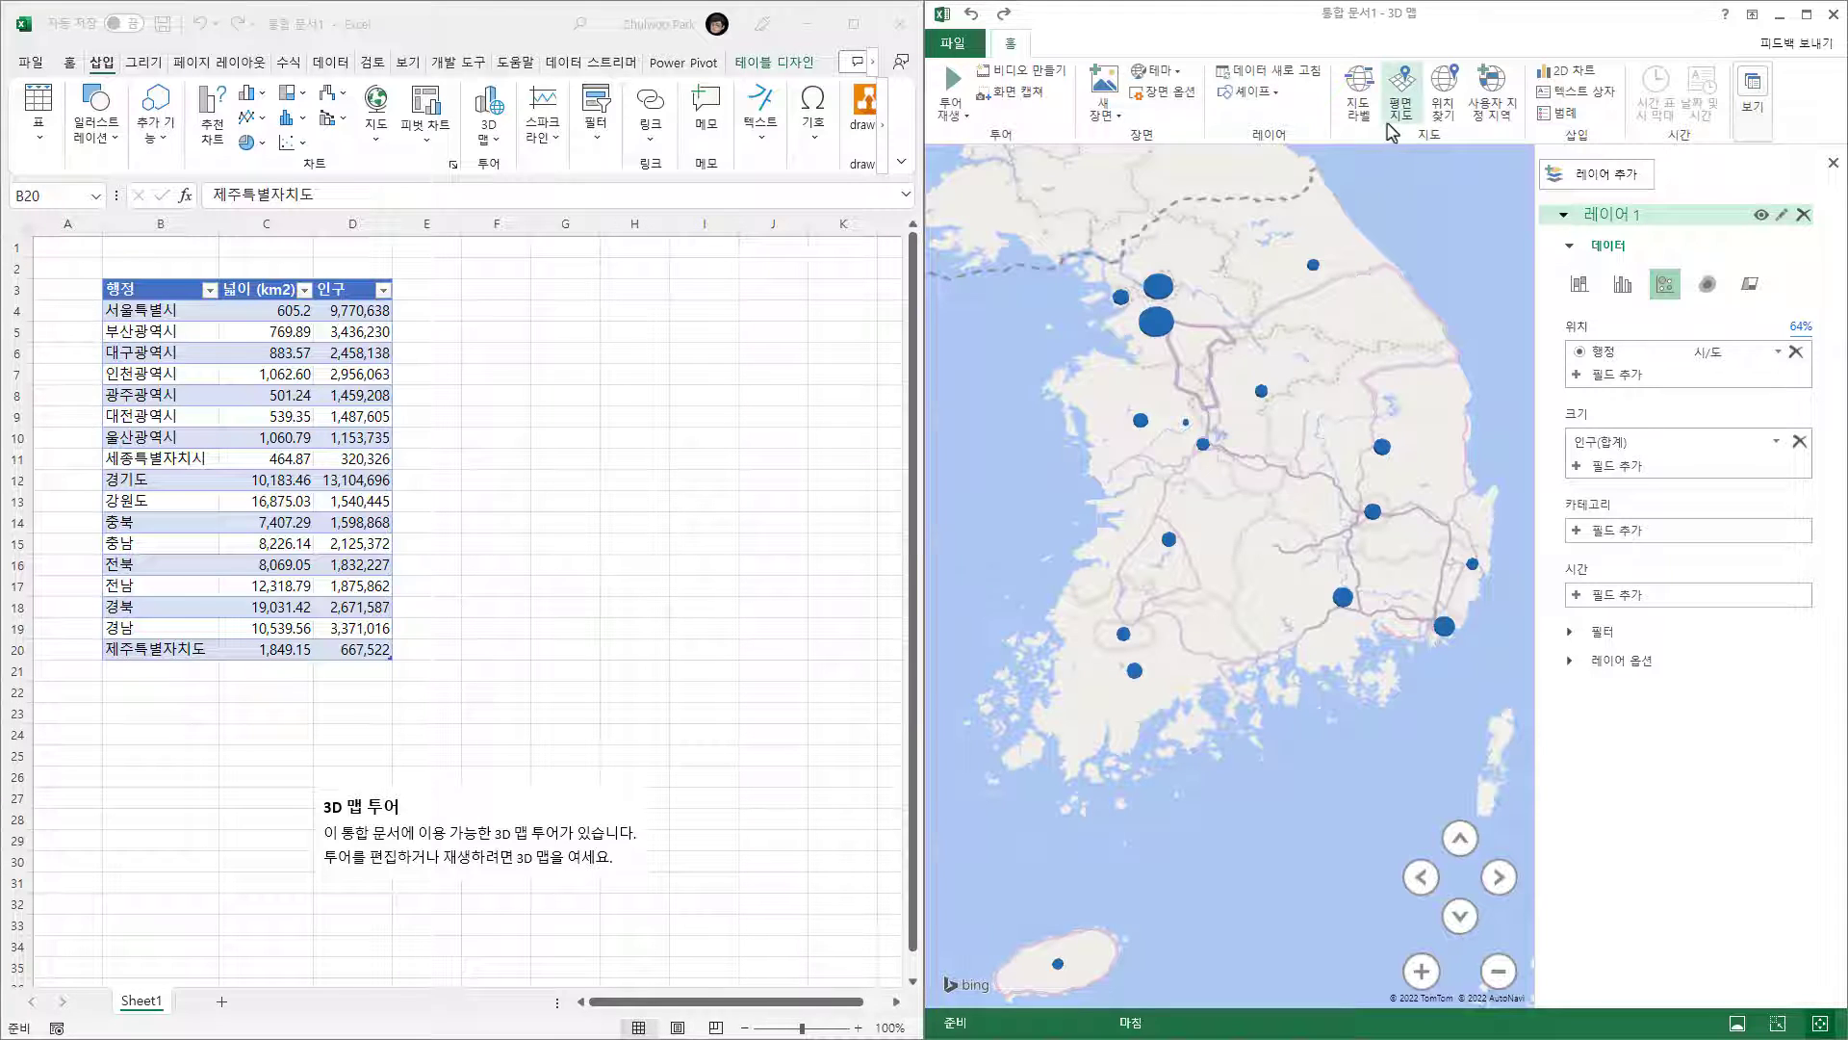
- Review the table's region names from 서울특별시 down, including the shortened names in cells B14 to B19
left_click(192, 356)
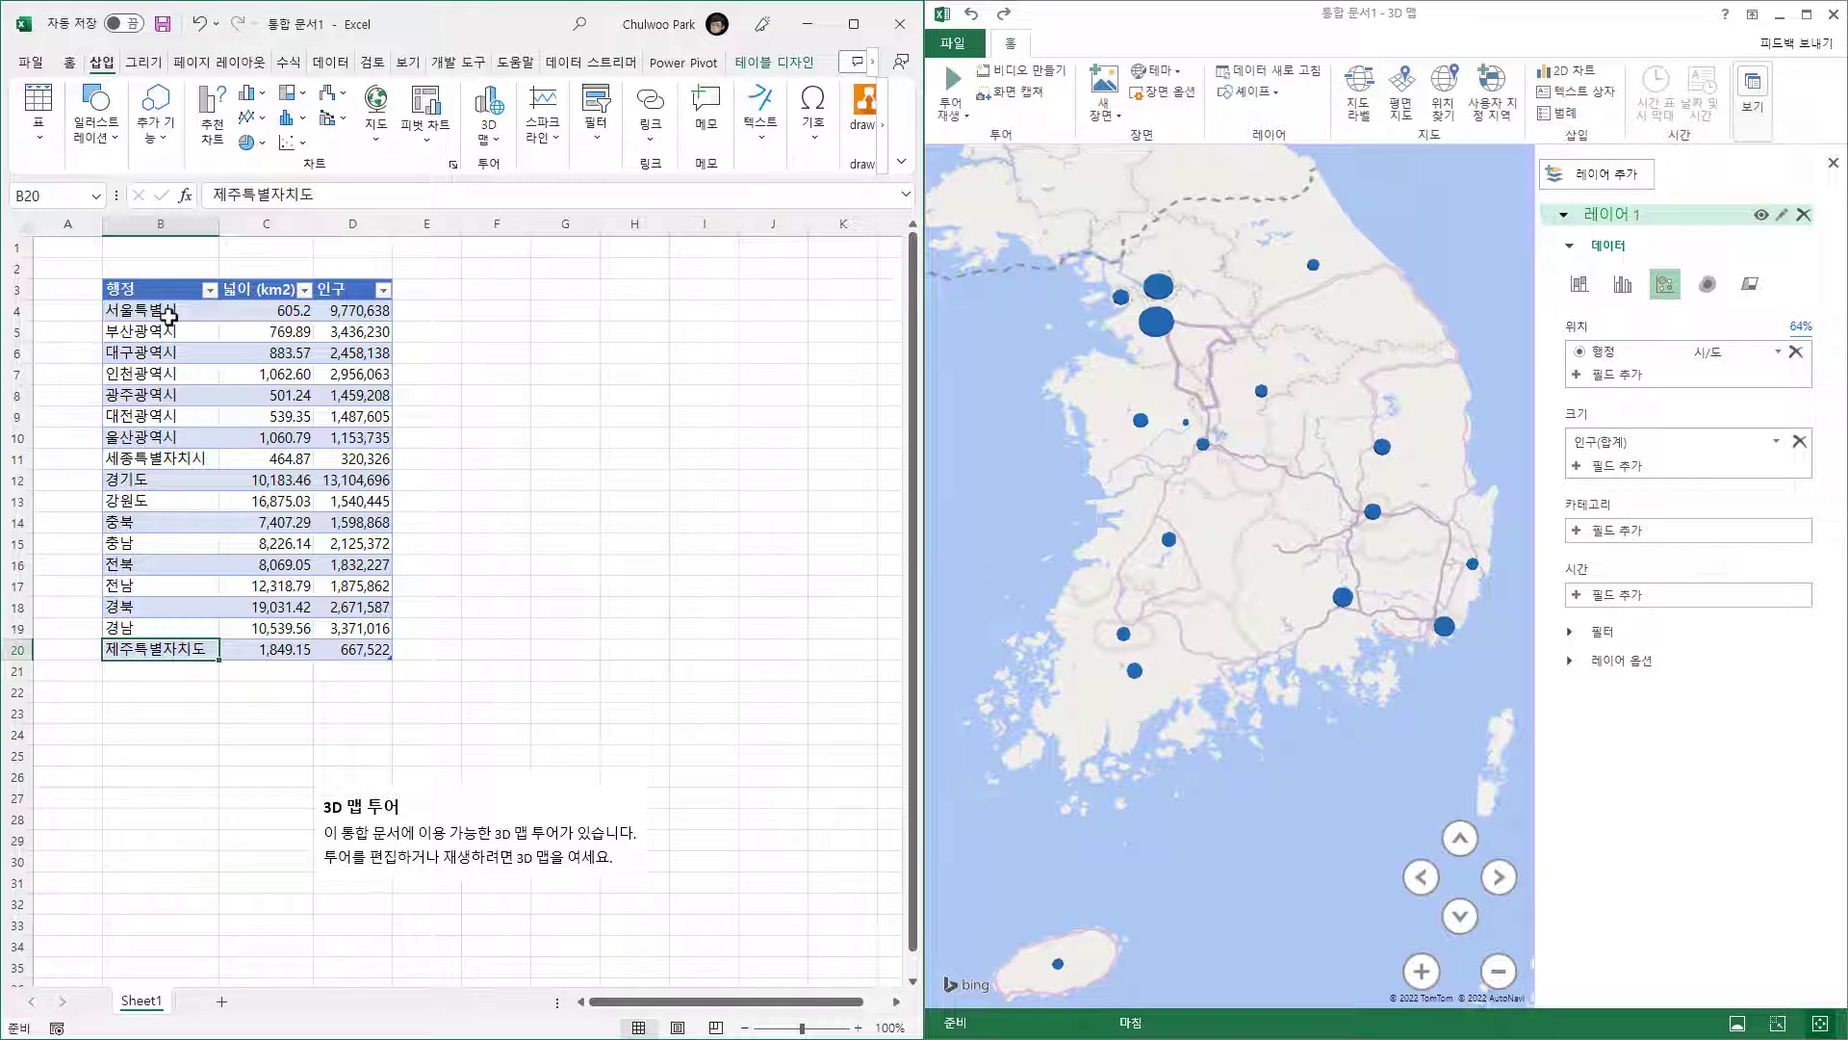
left_click_drag(168, 316, 159, 647)
left_click(163, 624)
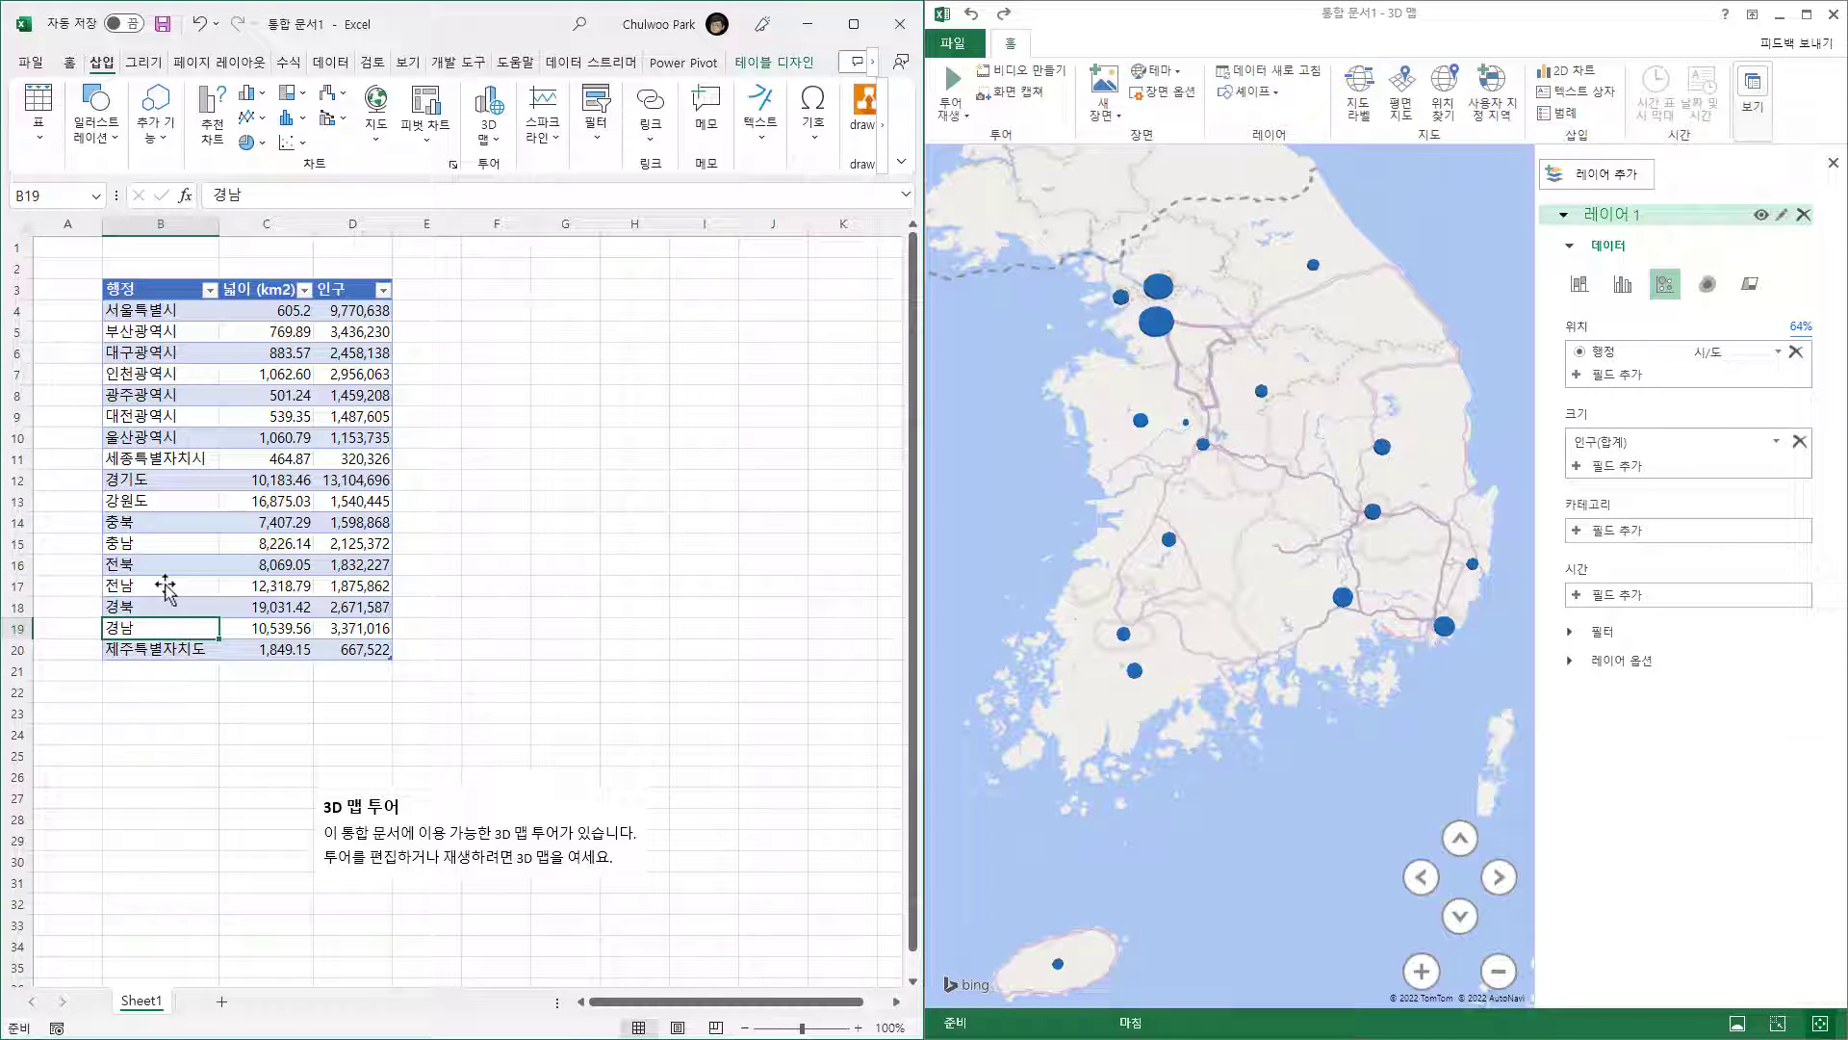
left_click(169, 311)
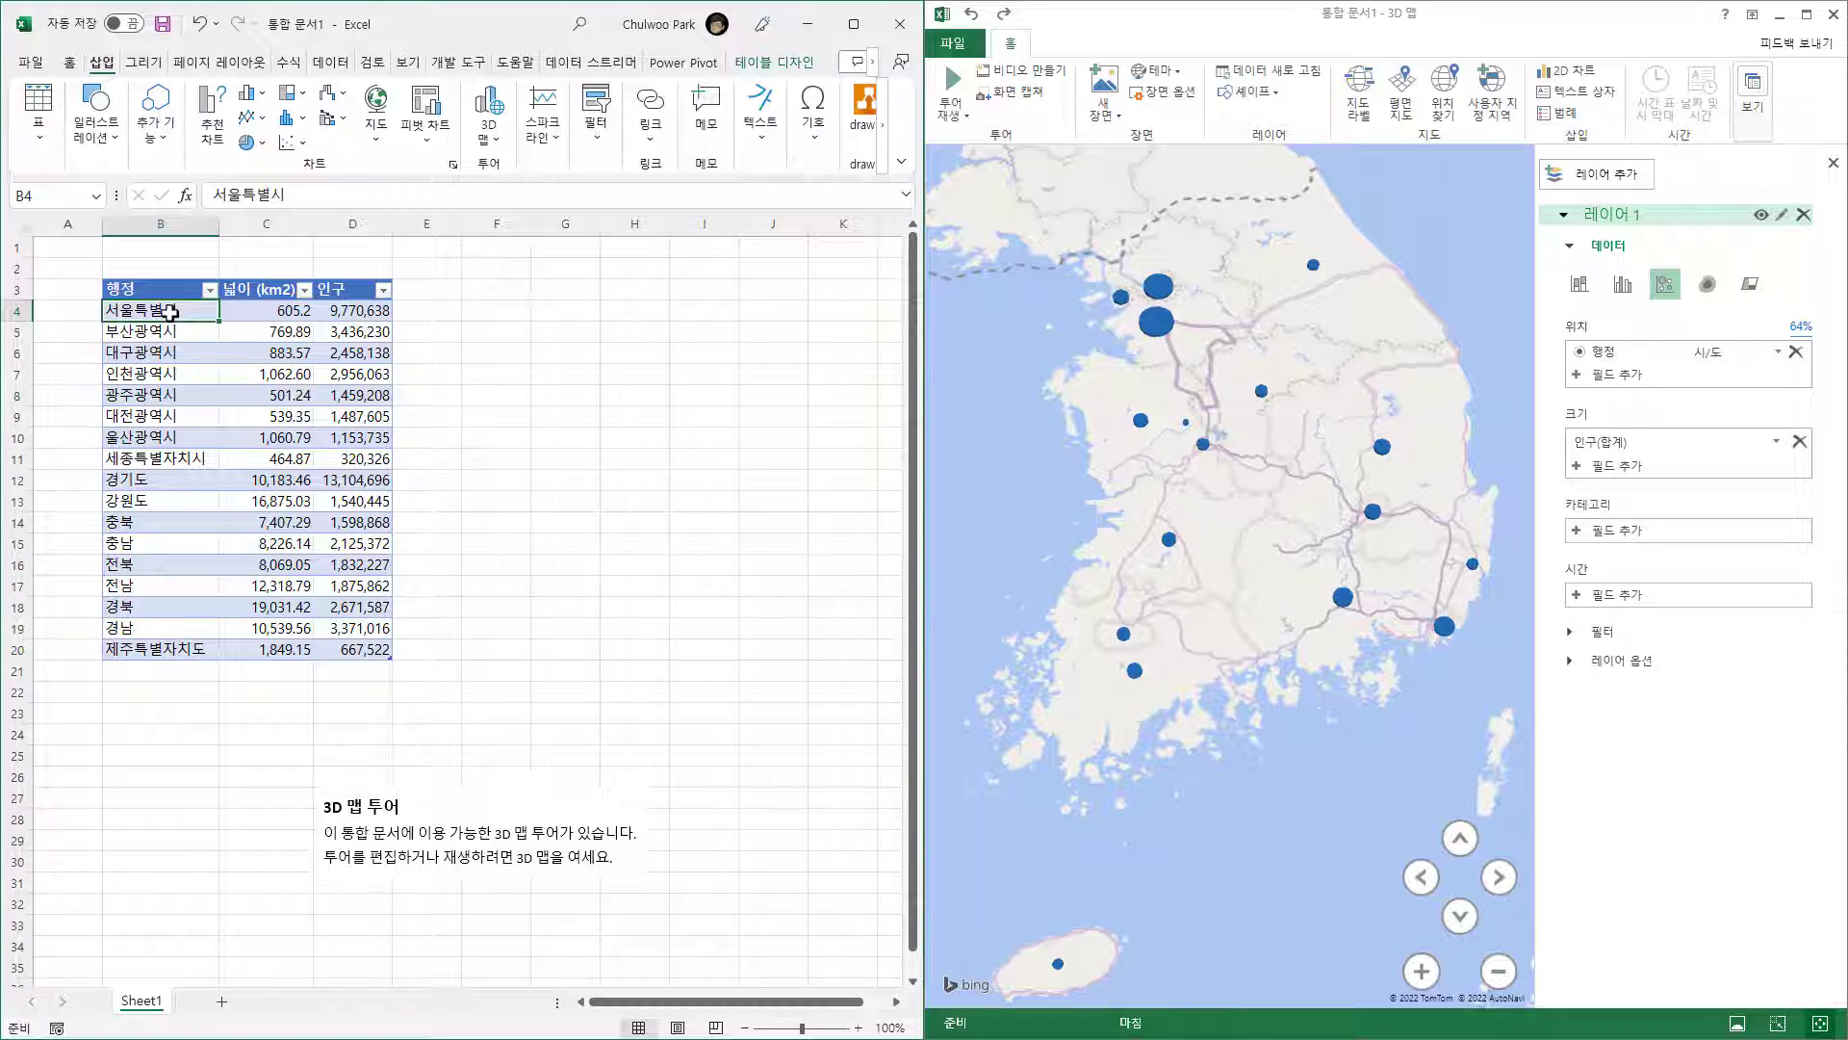
left_click(154, 524)
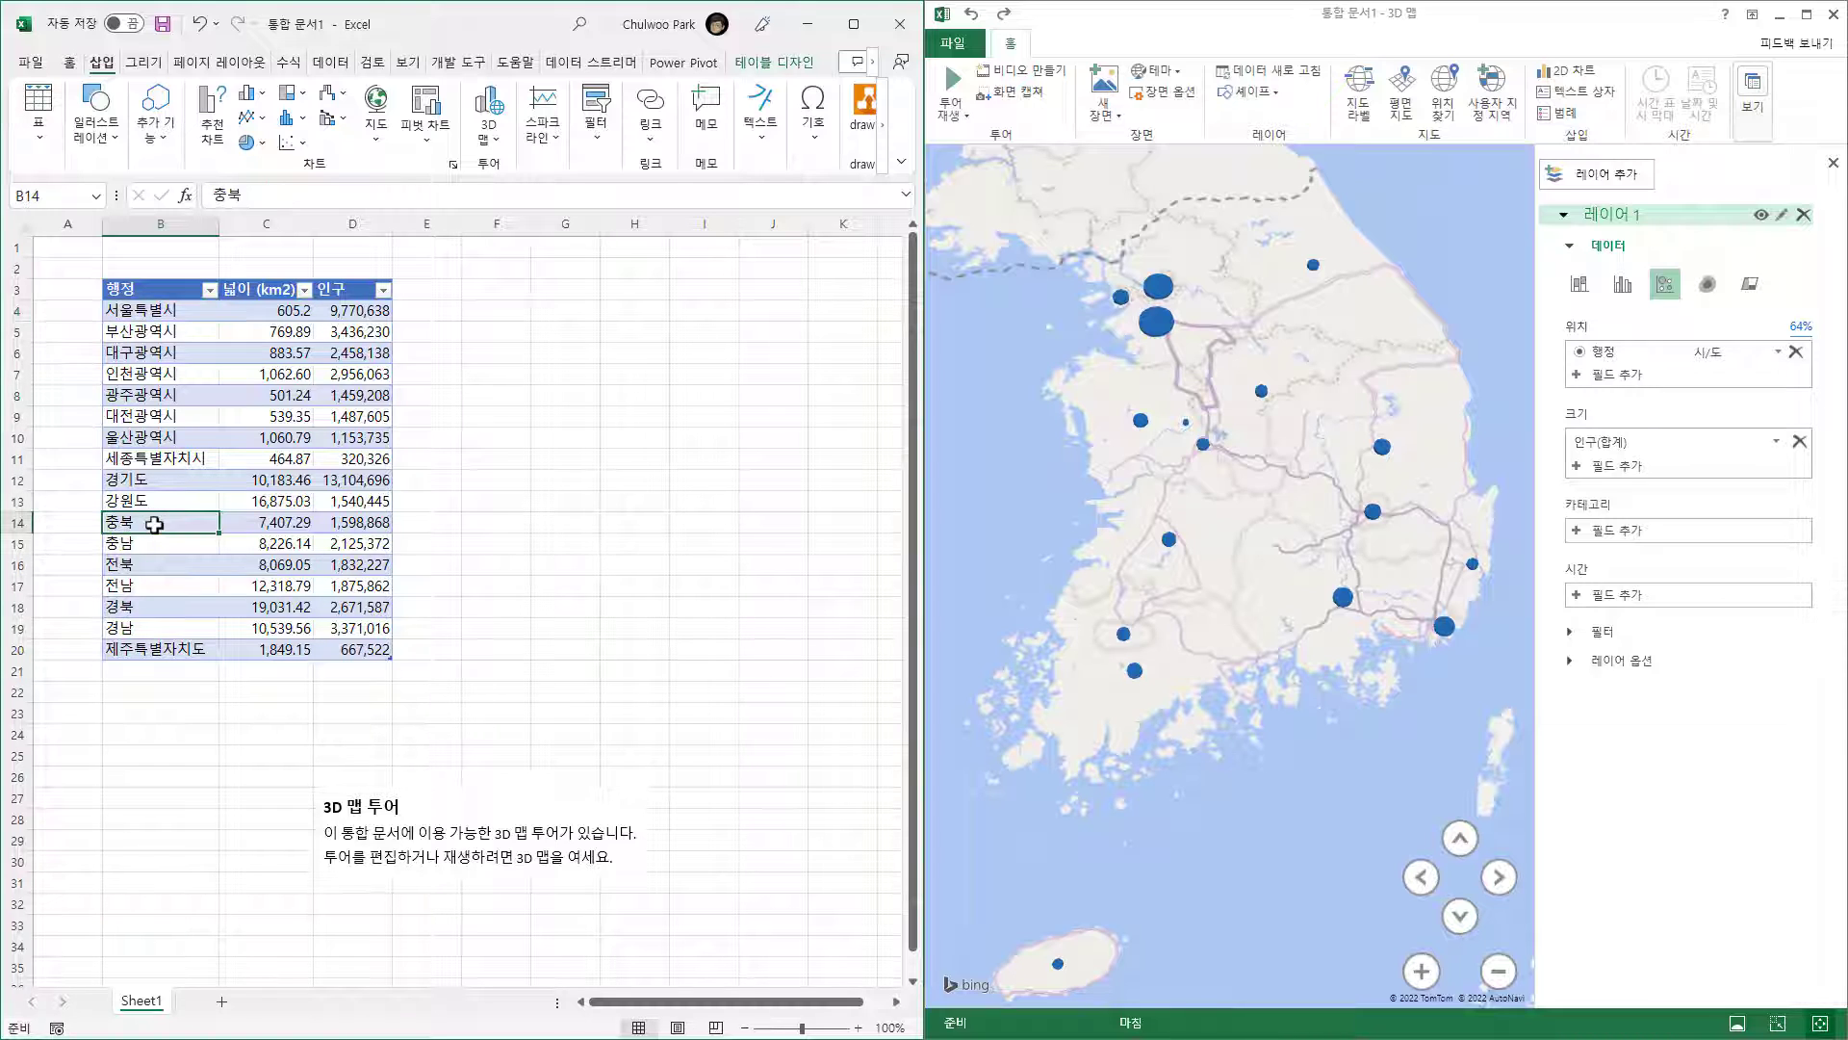
left_click_drag(154, 524, 154, 621)
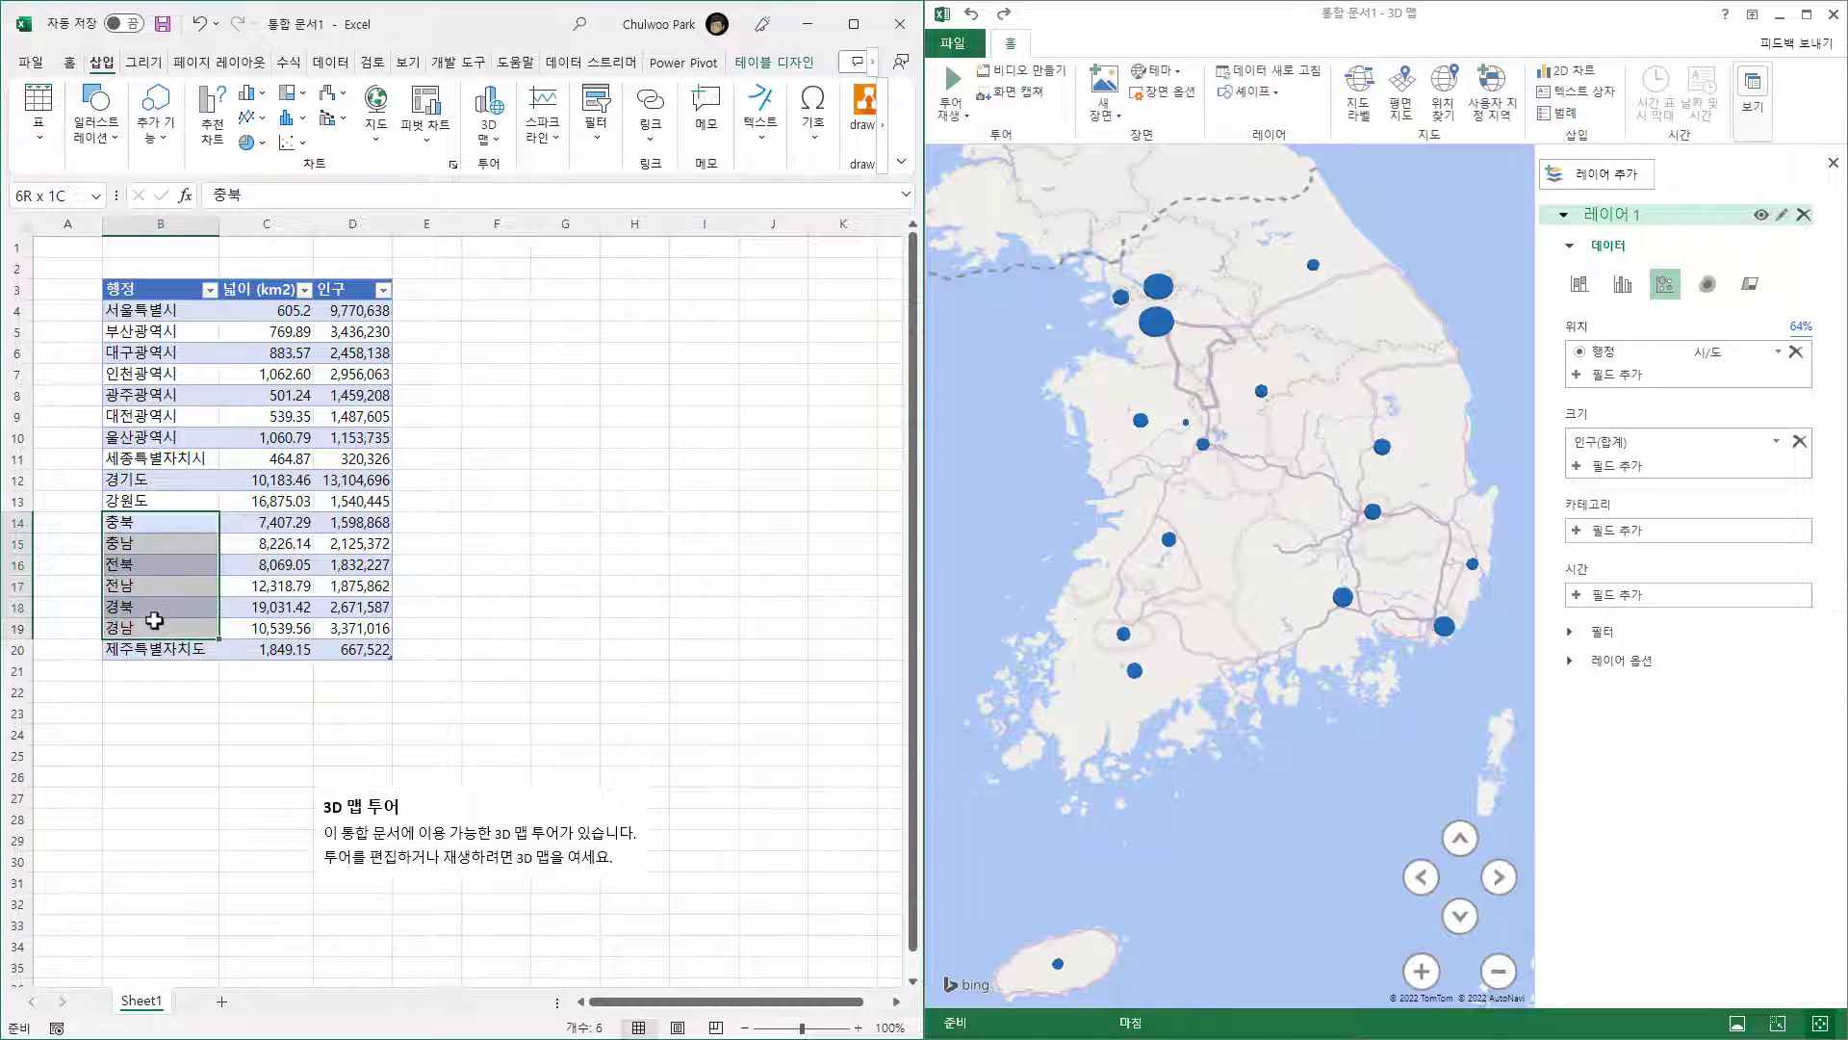
- Inspect the population data cards of the 경남, 광주광역시 and 전남 points on the 3D map
left_click(154, 544)
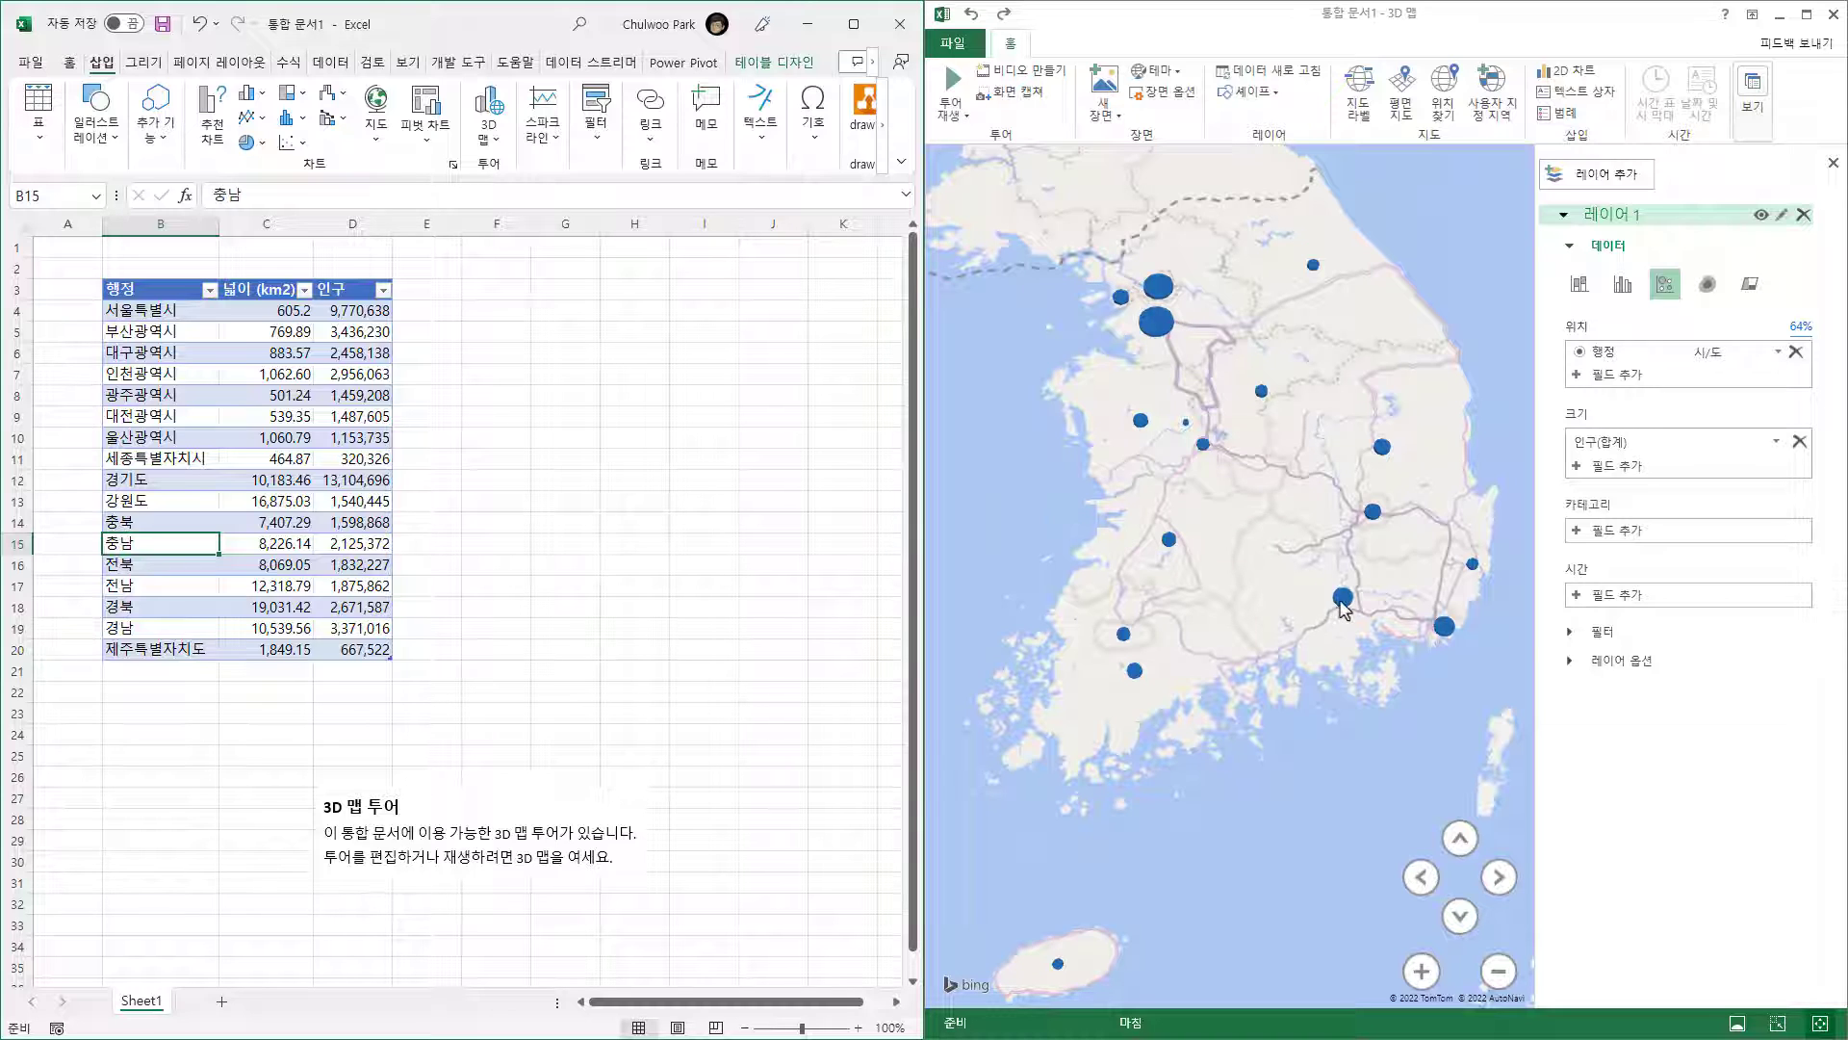
mouse_move(1342, 600)
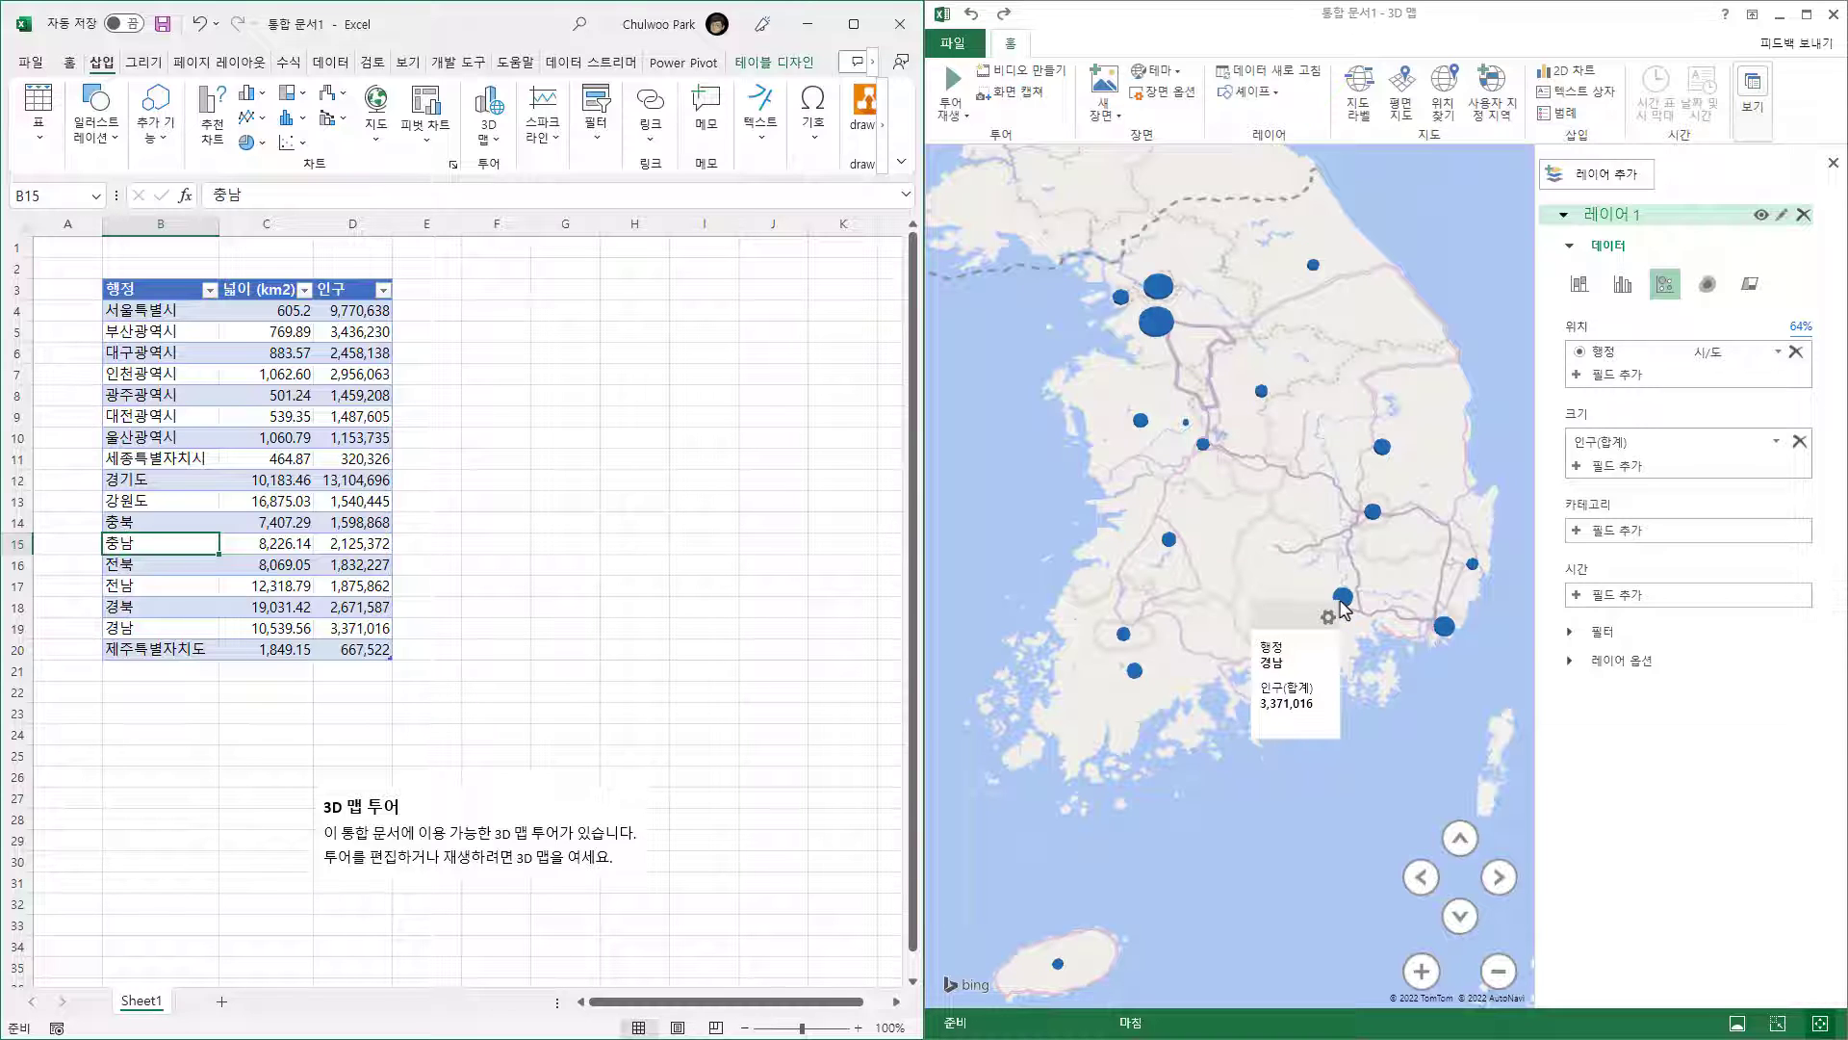
mouse_move(1123, 635)
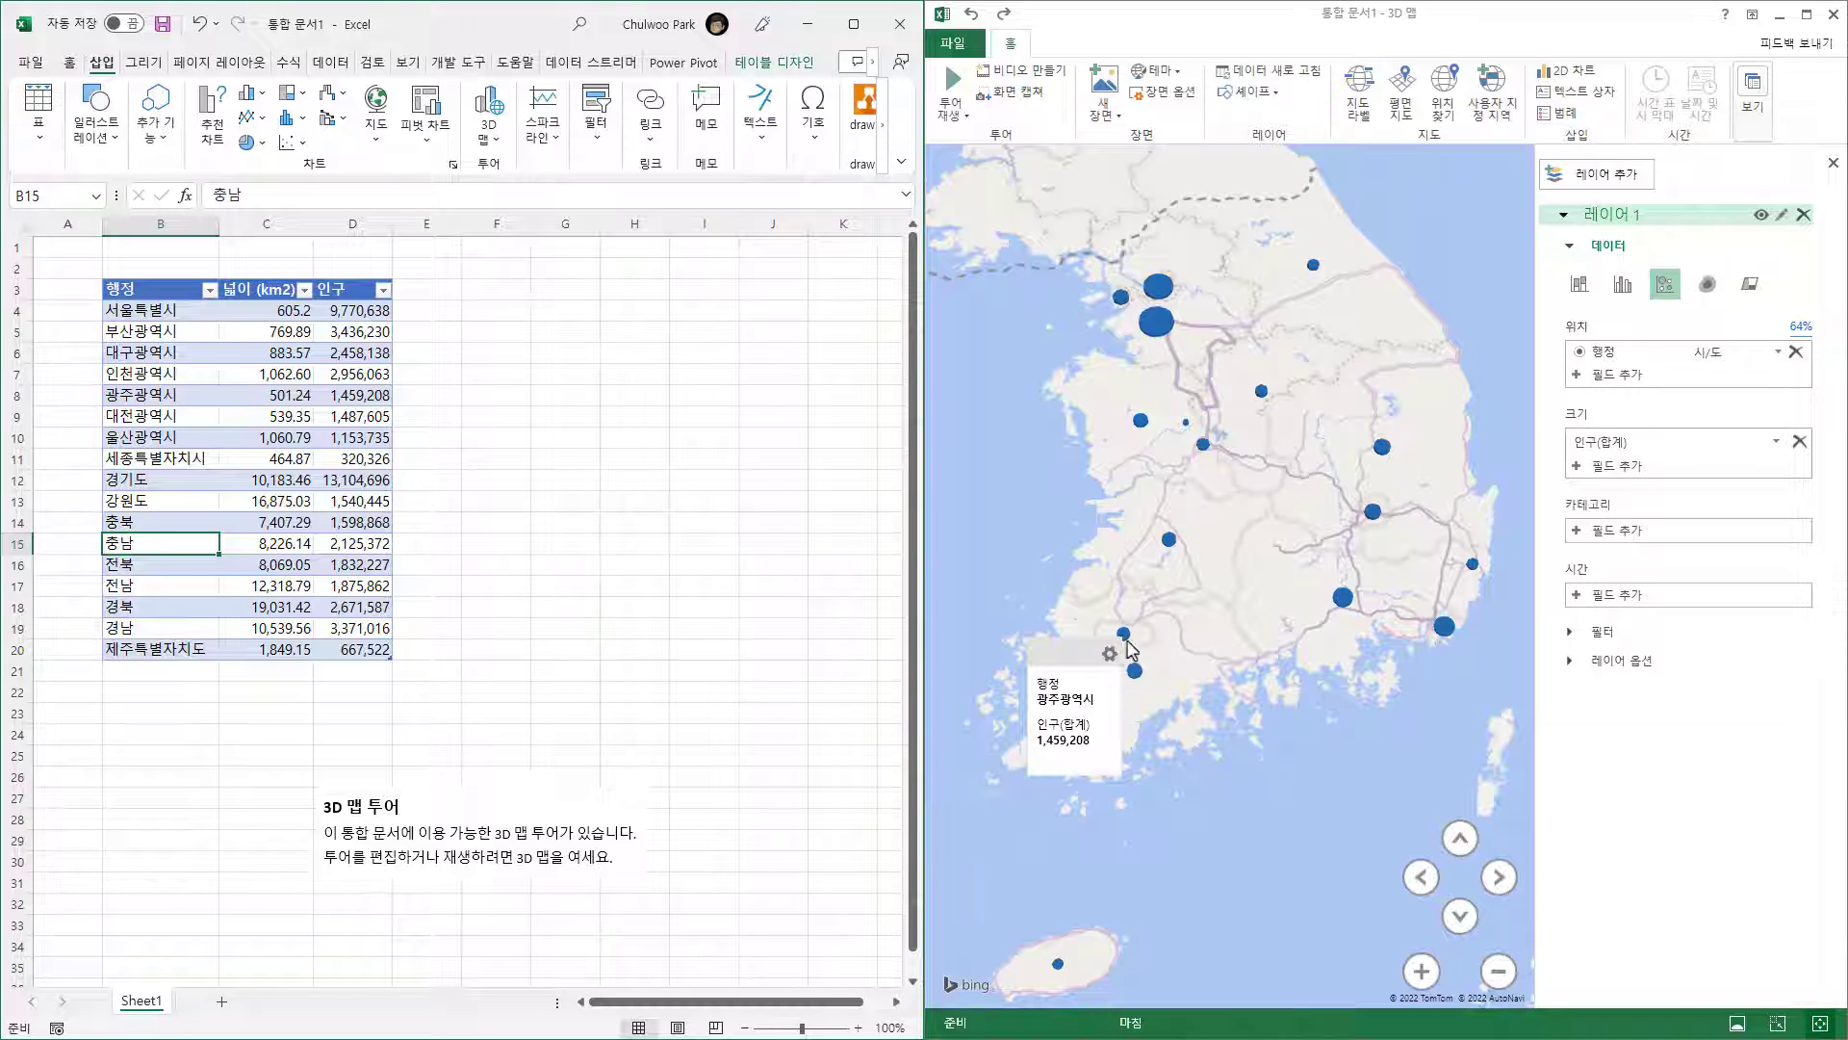
mouse_move(1135, 671)
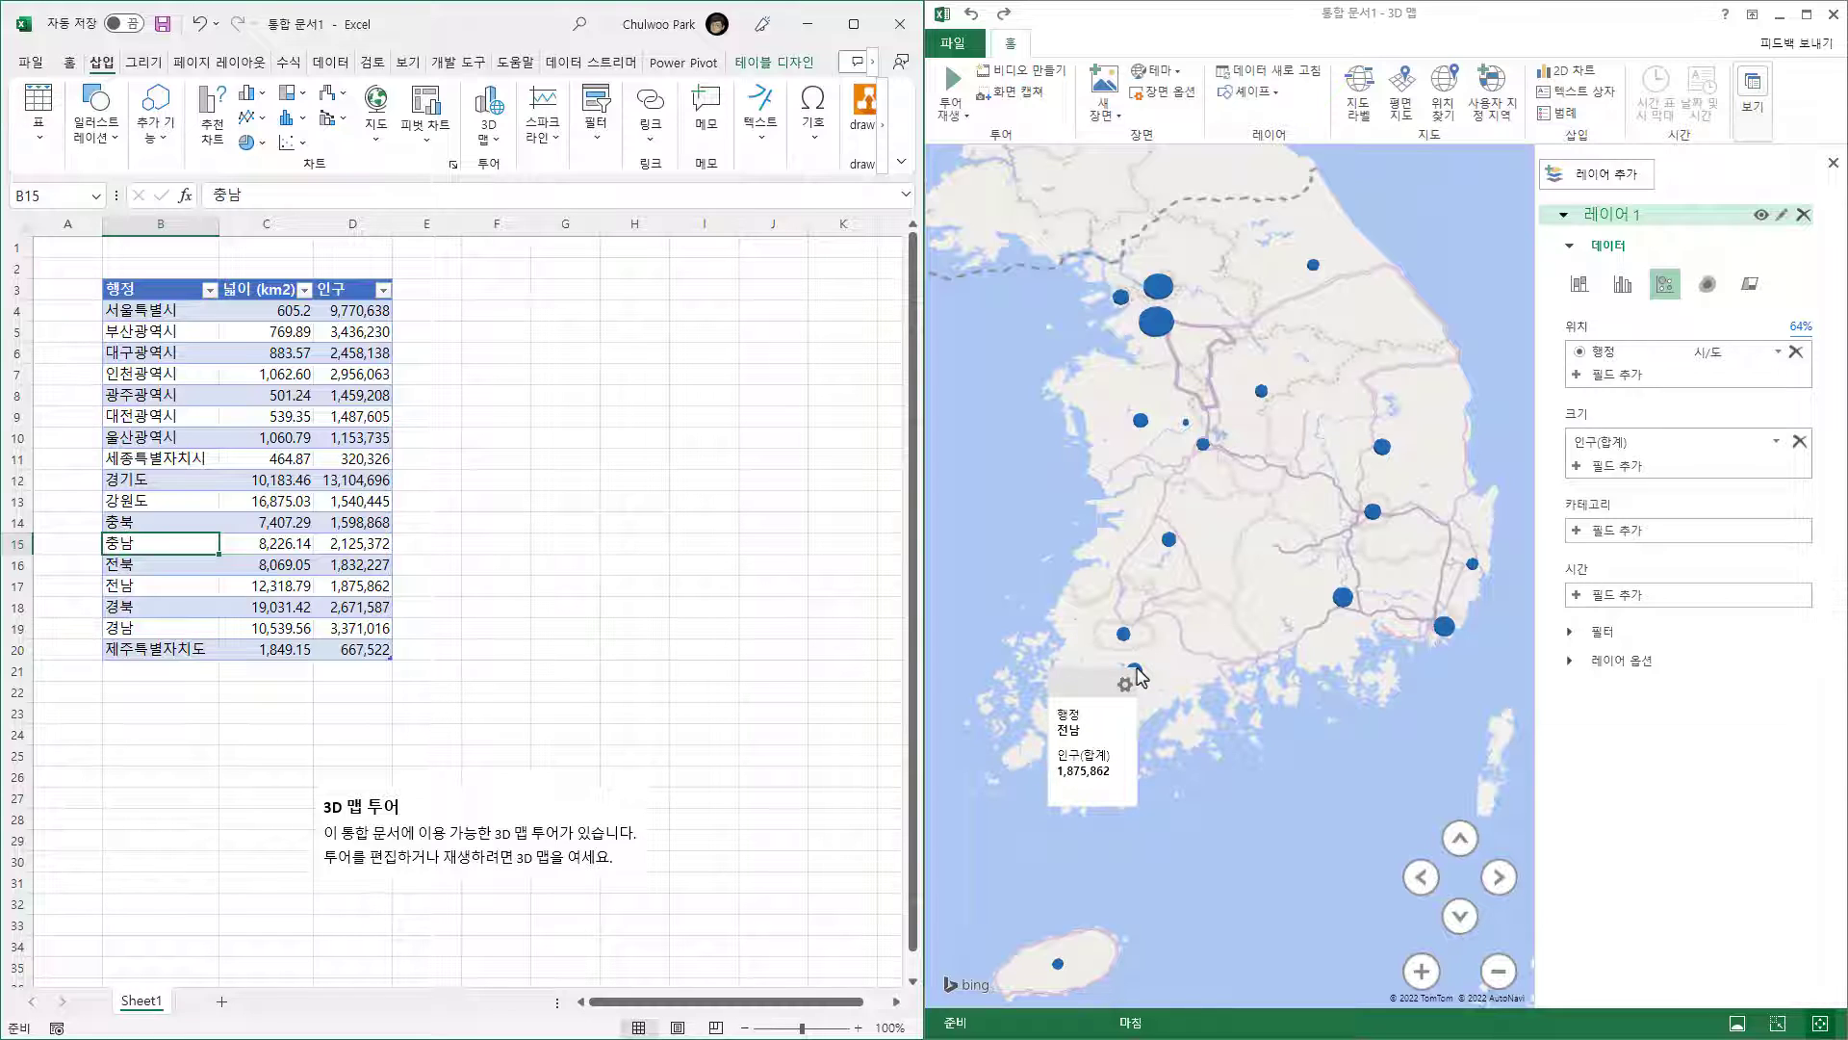
- Add a new table column with the header 레이블 in cell E3
left_click(424, 292)
type("레이블")
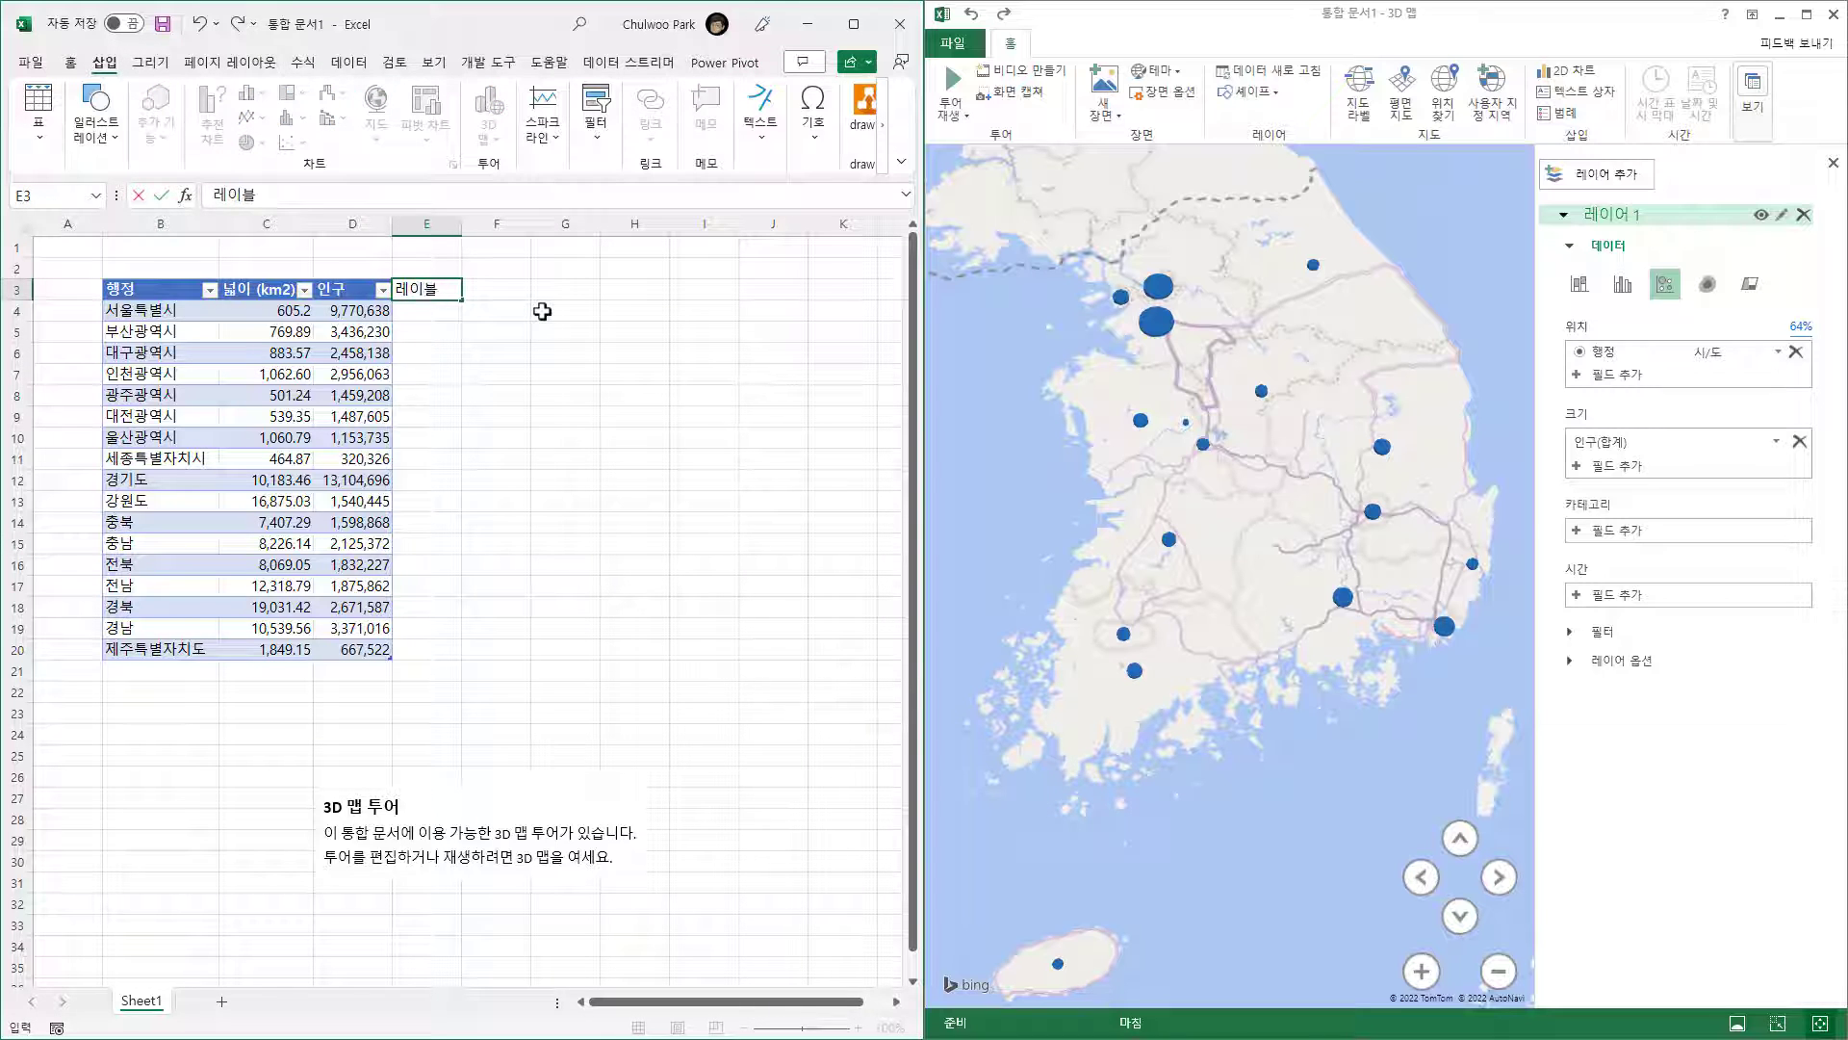
key("Return")
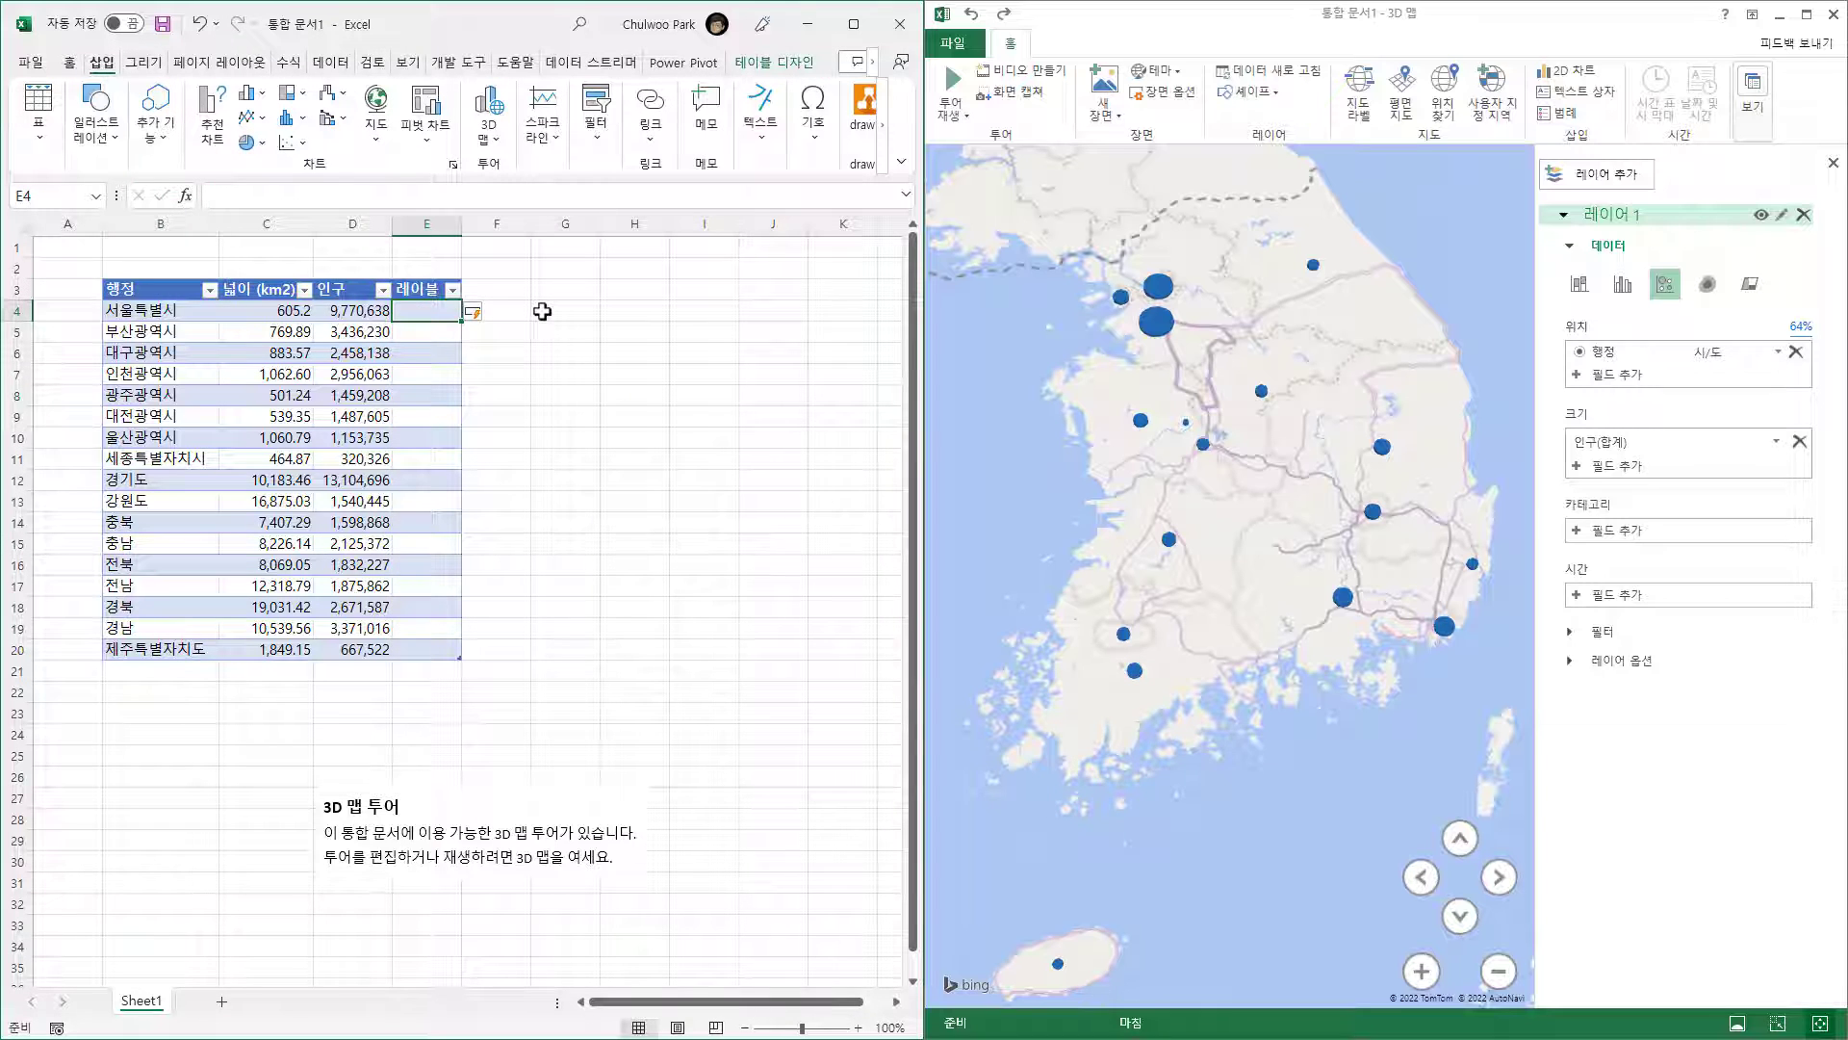
- Copy the region names from B4:B20 into the 레이블 column starting at E4 and autofit column E
left_click_drag(172, 311, 154, 646)
key("ctrl+c")
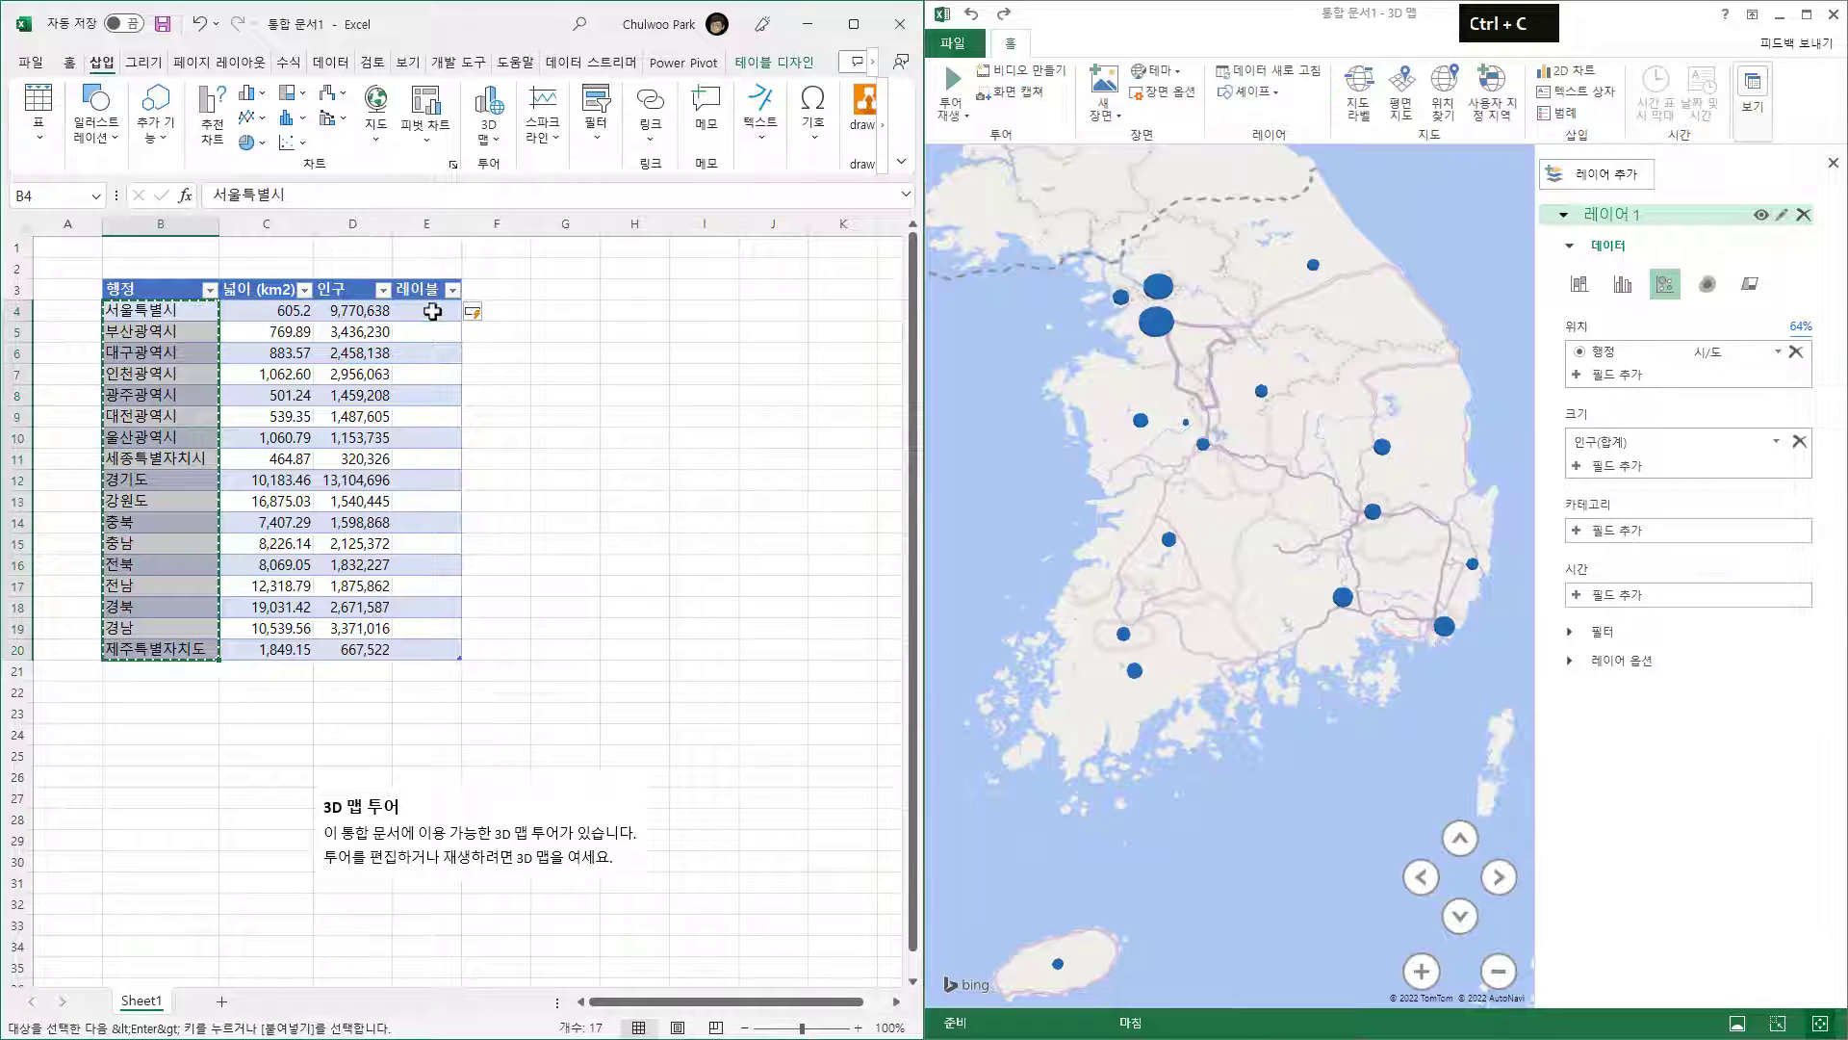
left_click(432, 311)
key("ctrl+v")
double_click(462, 223)
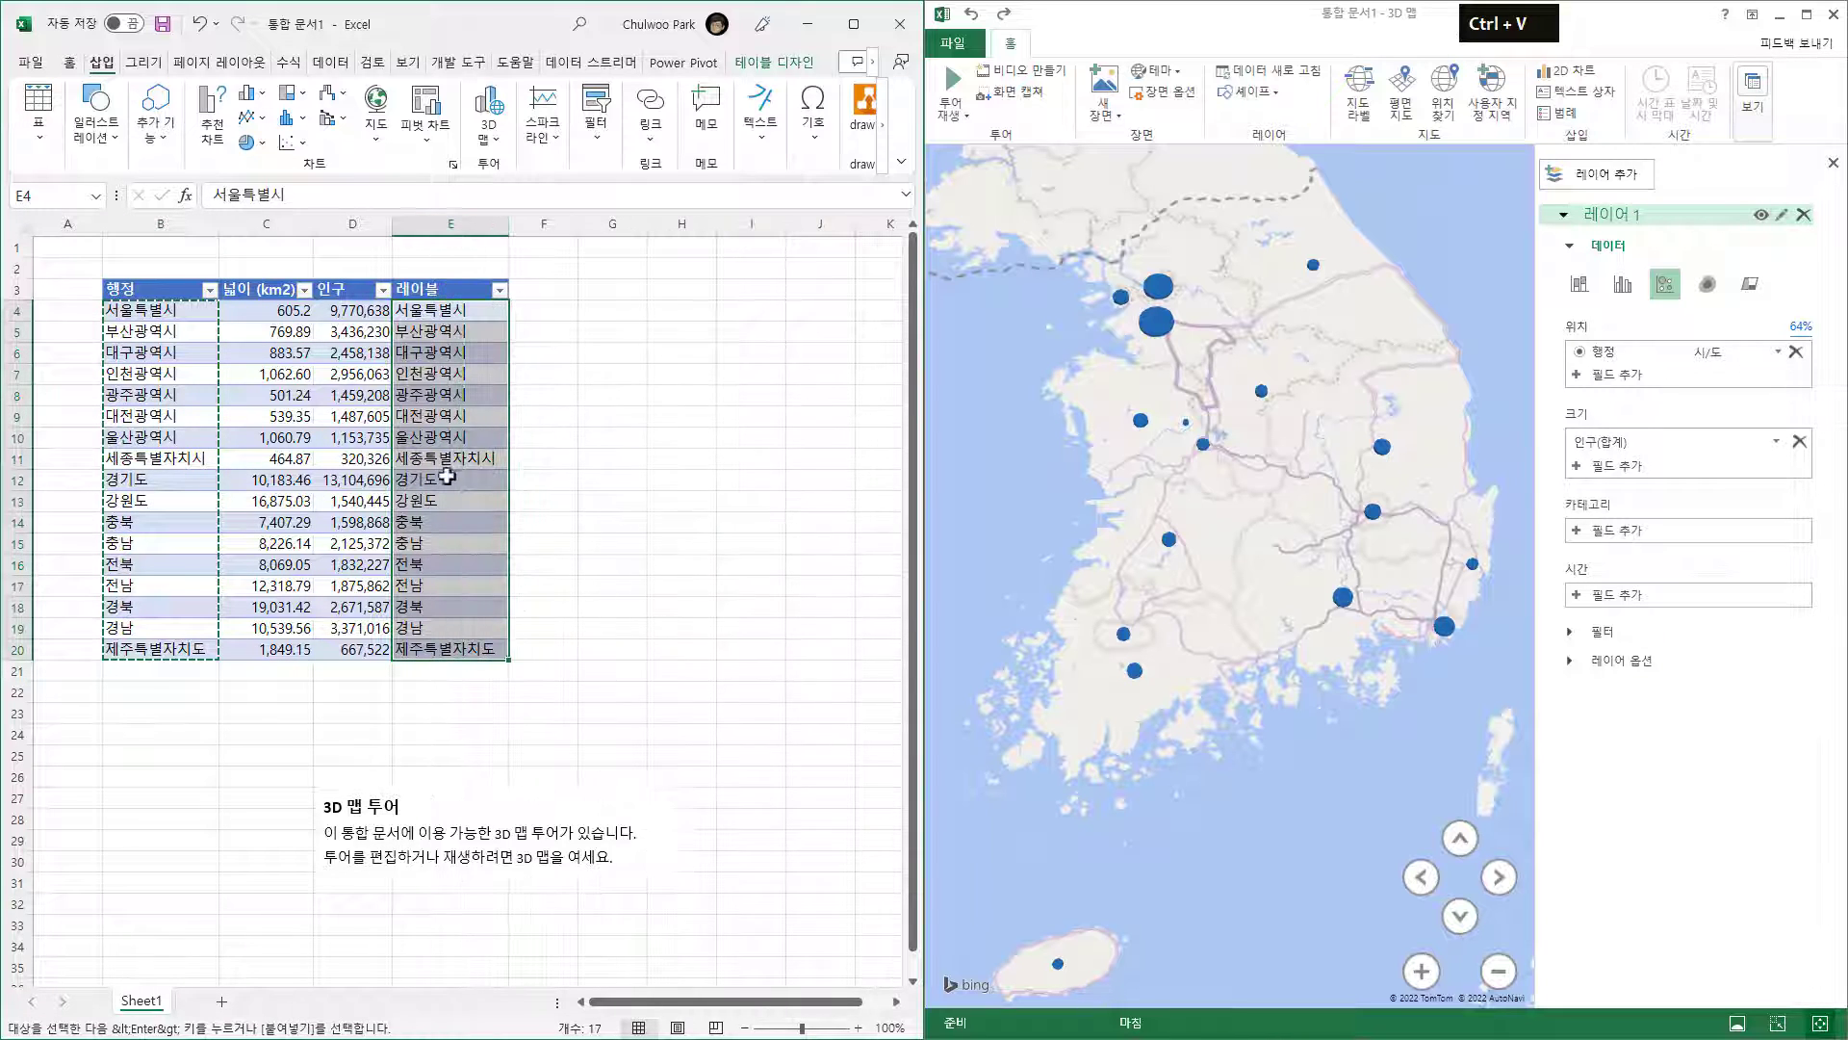
- Enter 충청북도, 충청남도, 전라북도, 전라남도, 경상북도 and 경상남도 in cells E14 to E19 and refresh the 3D map data
left_click(429, 522)
type("충남")
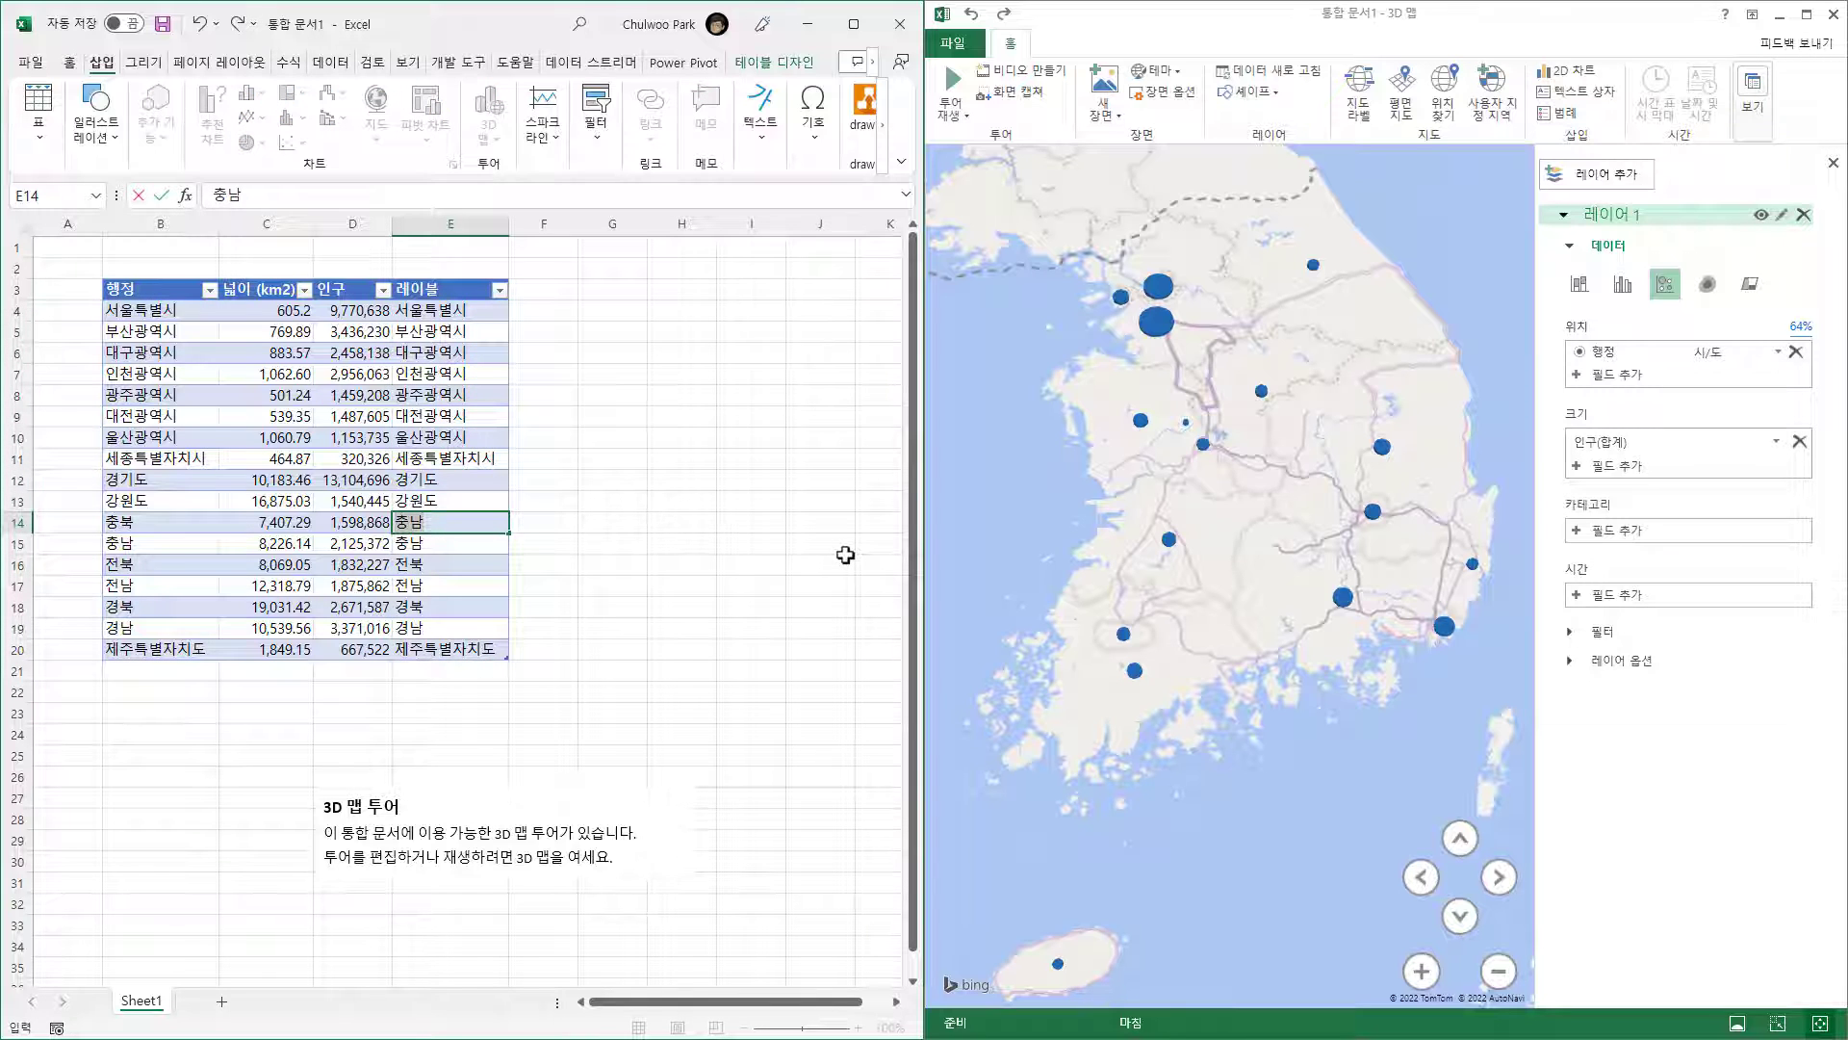
type("청북")
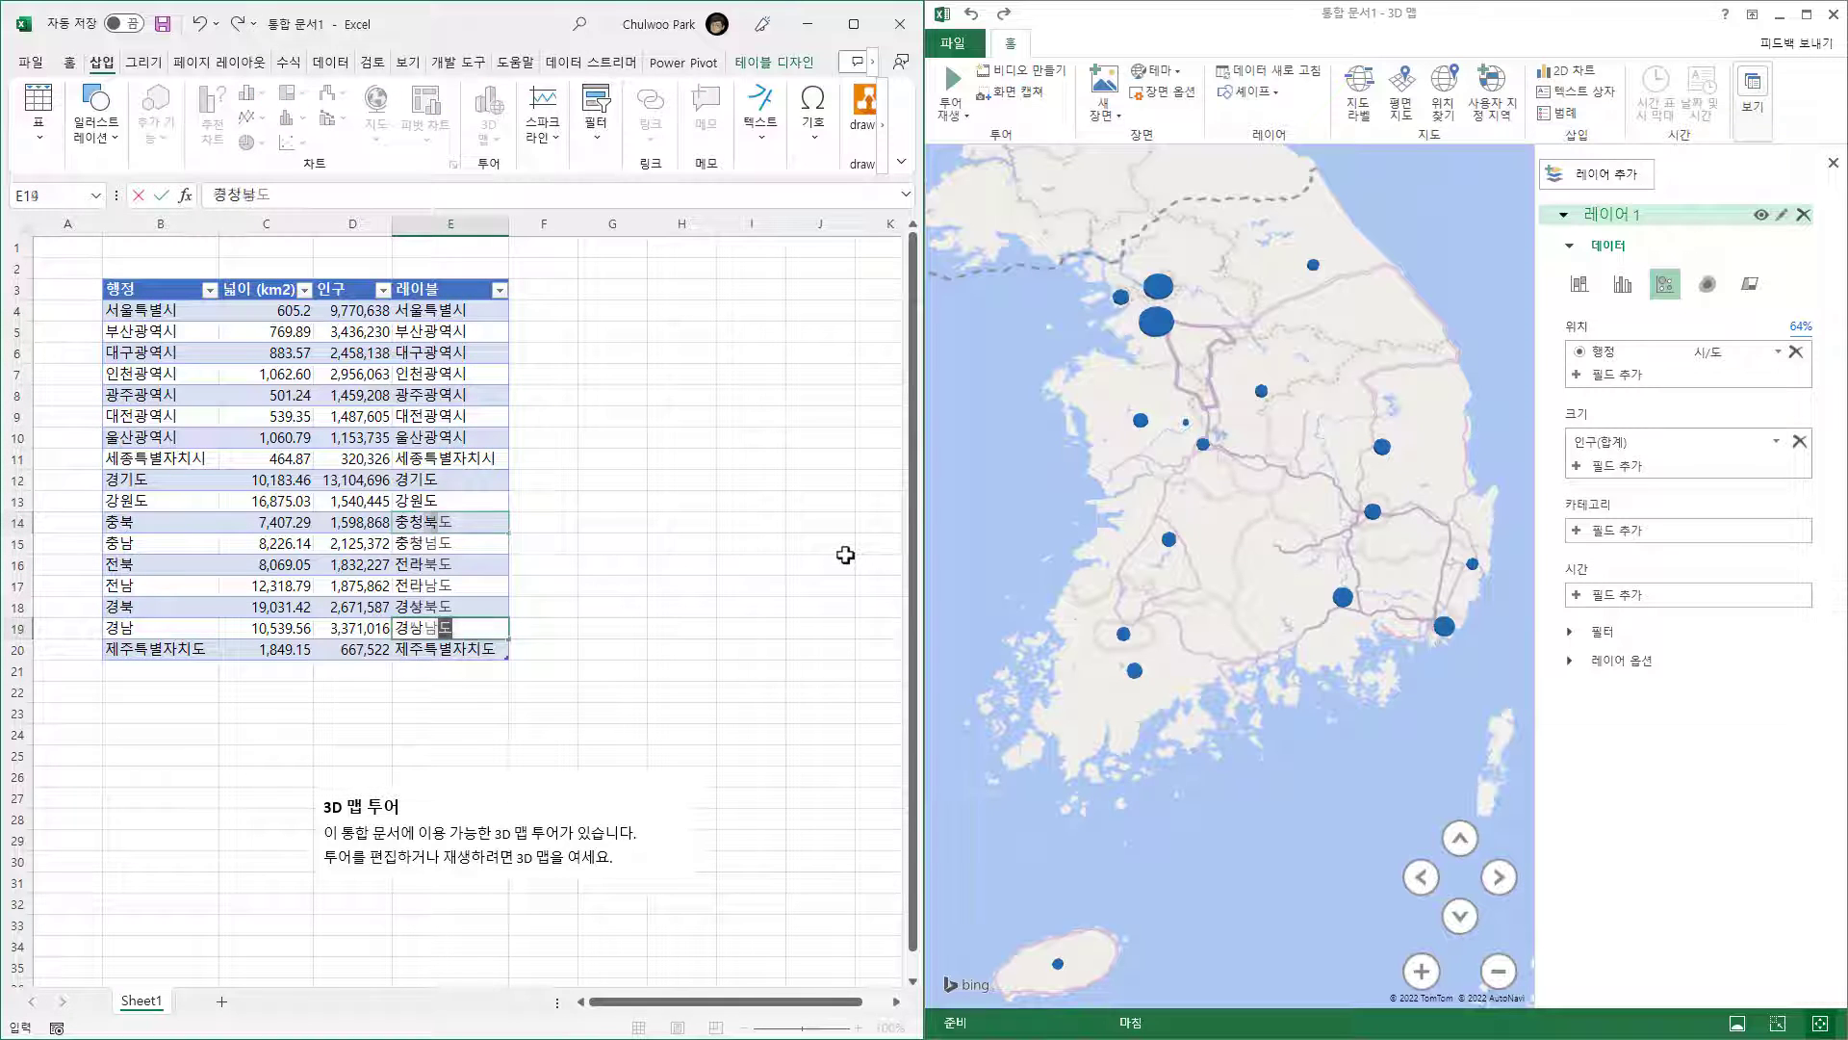
type("도")
key("Return")
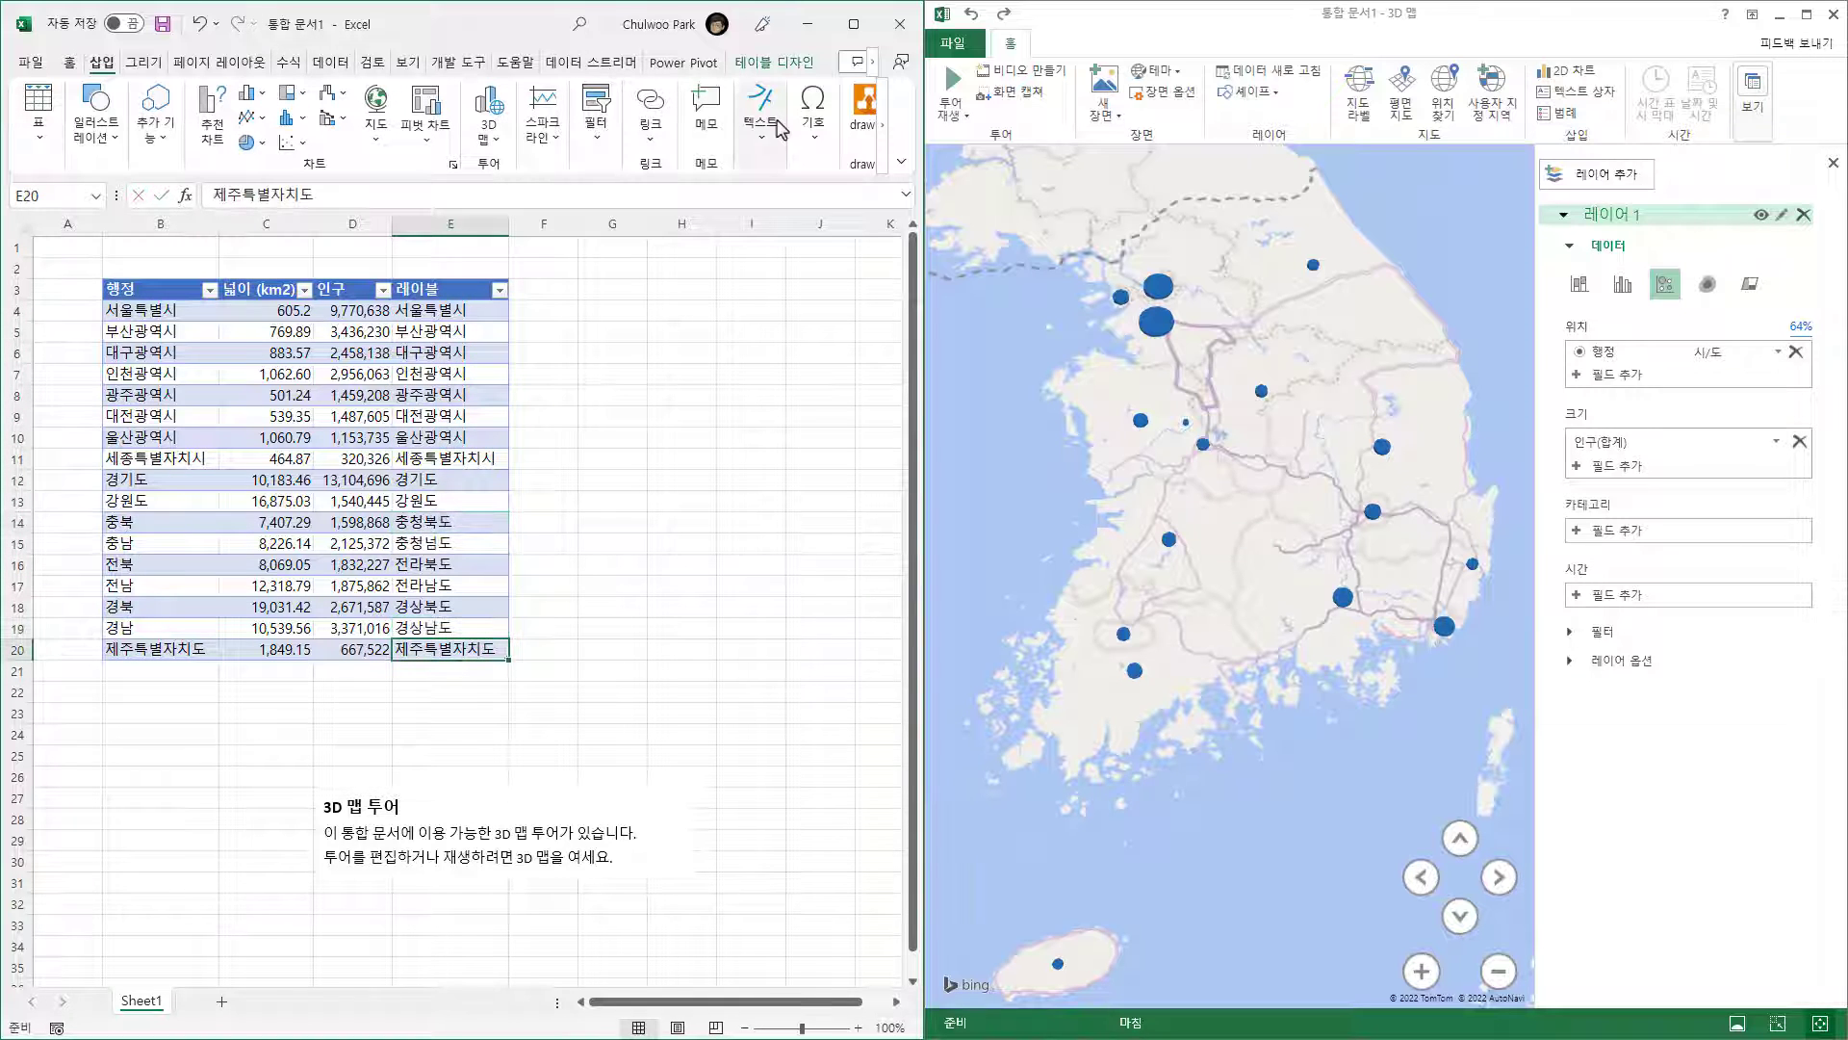
left_click_drag(454, 332, 449, 542)
left_click(436, 563)
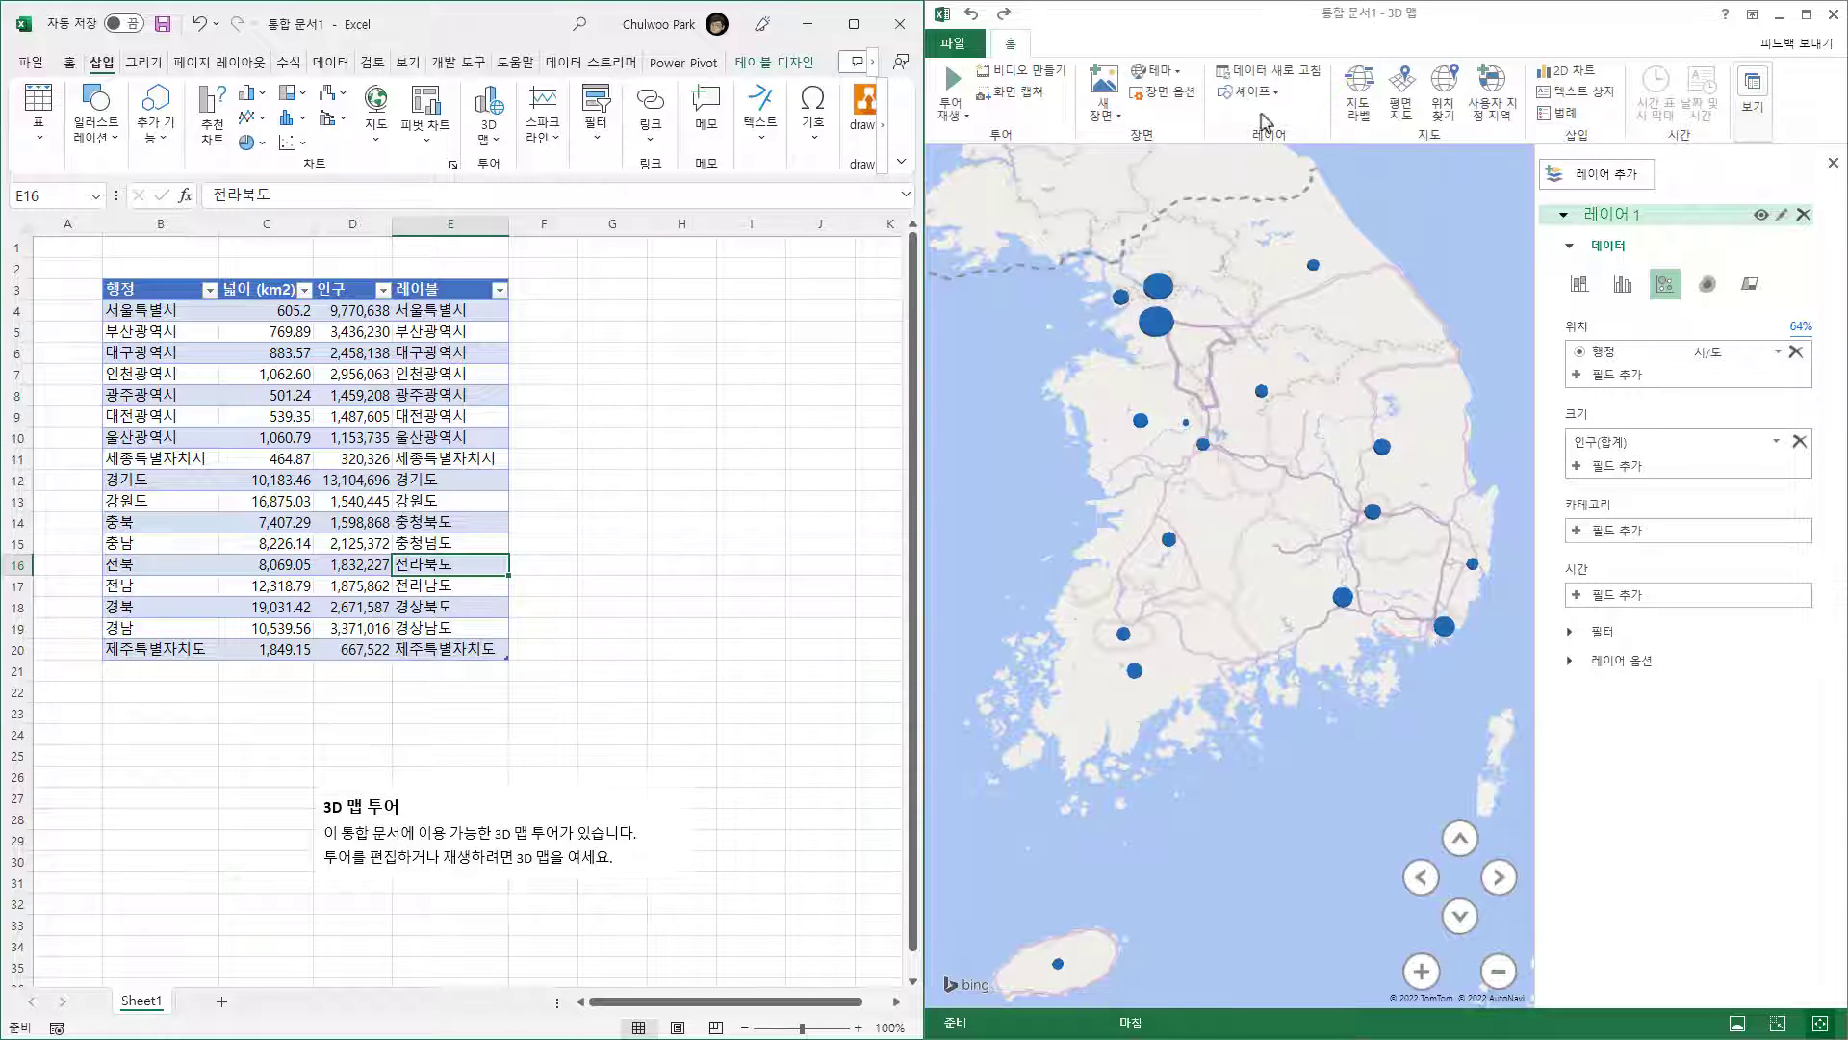
left_click(1294, 82)
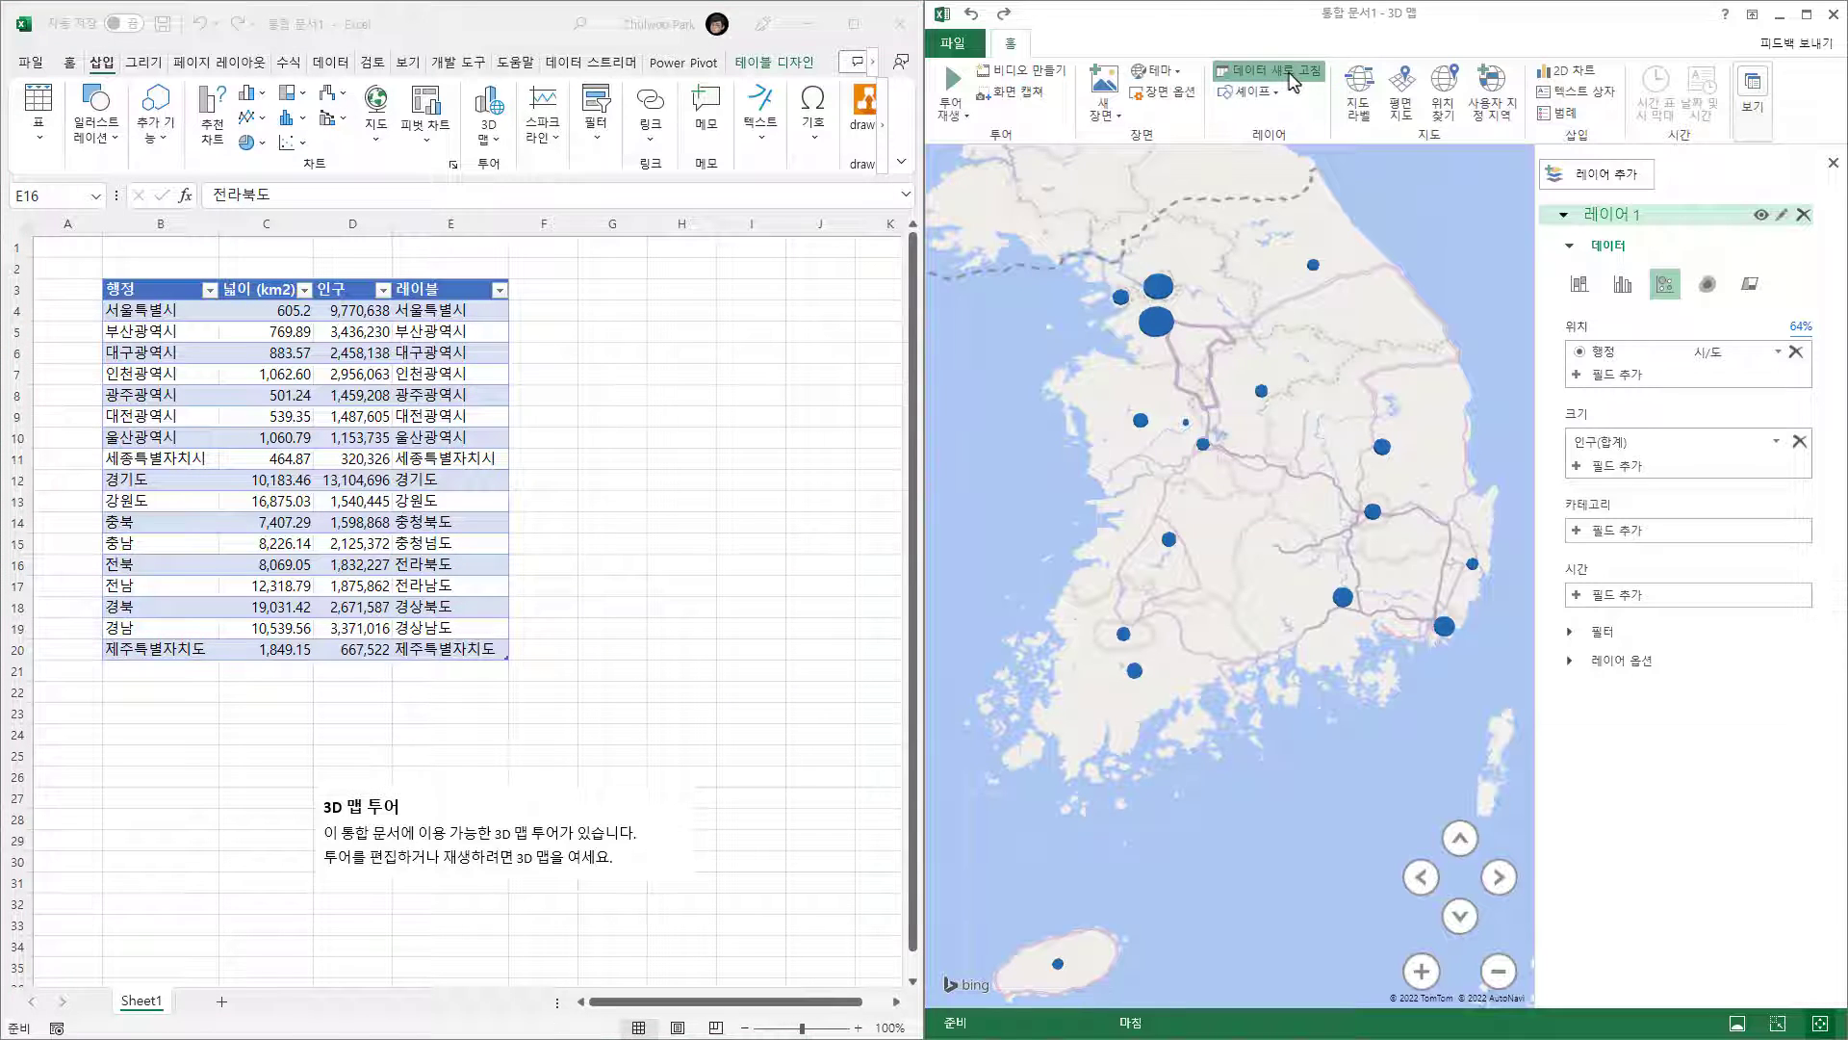
- Customize the layer's data card by setting the 인구 field to 집계 없음 and adding the 레이블 field
left_click(1572, 663)
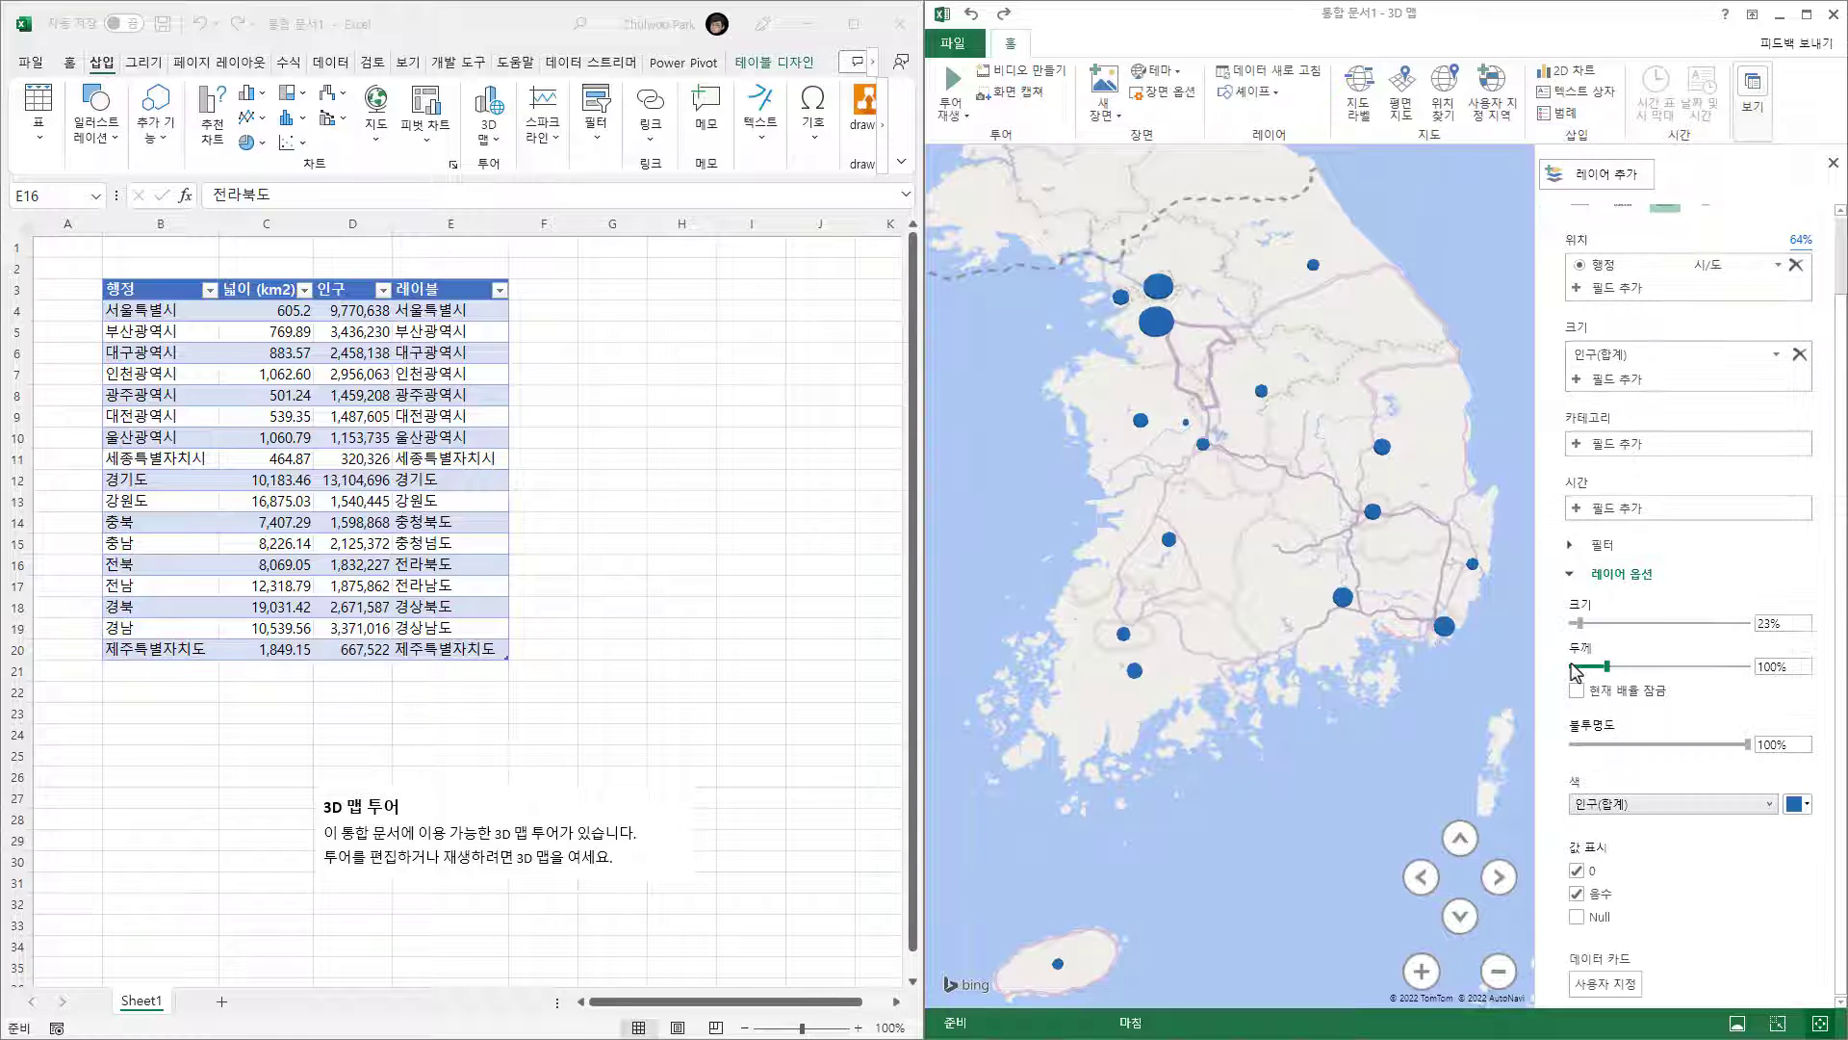
left_click(1625, 987)
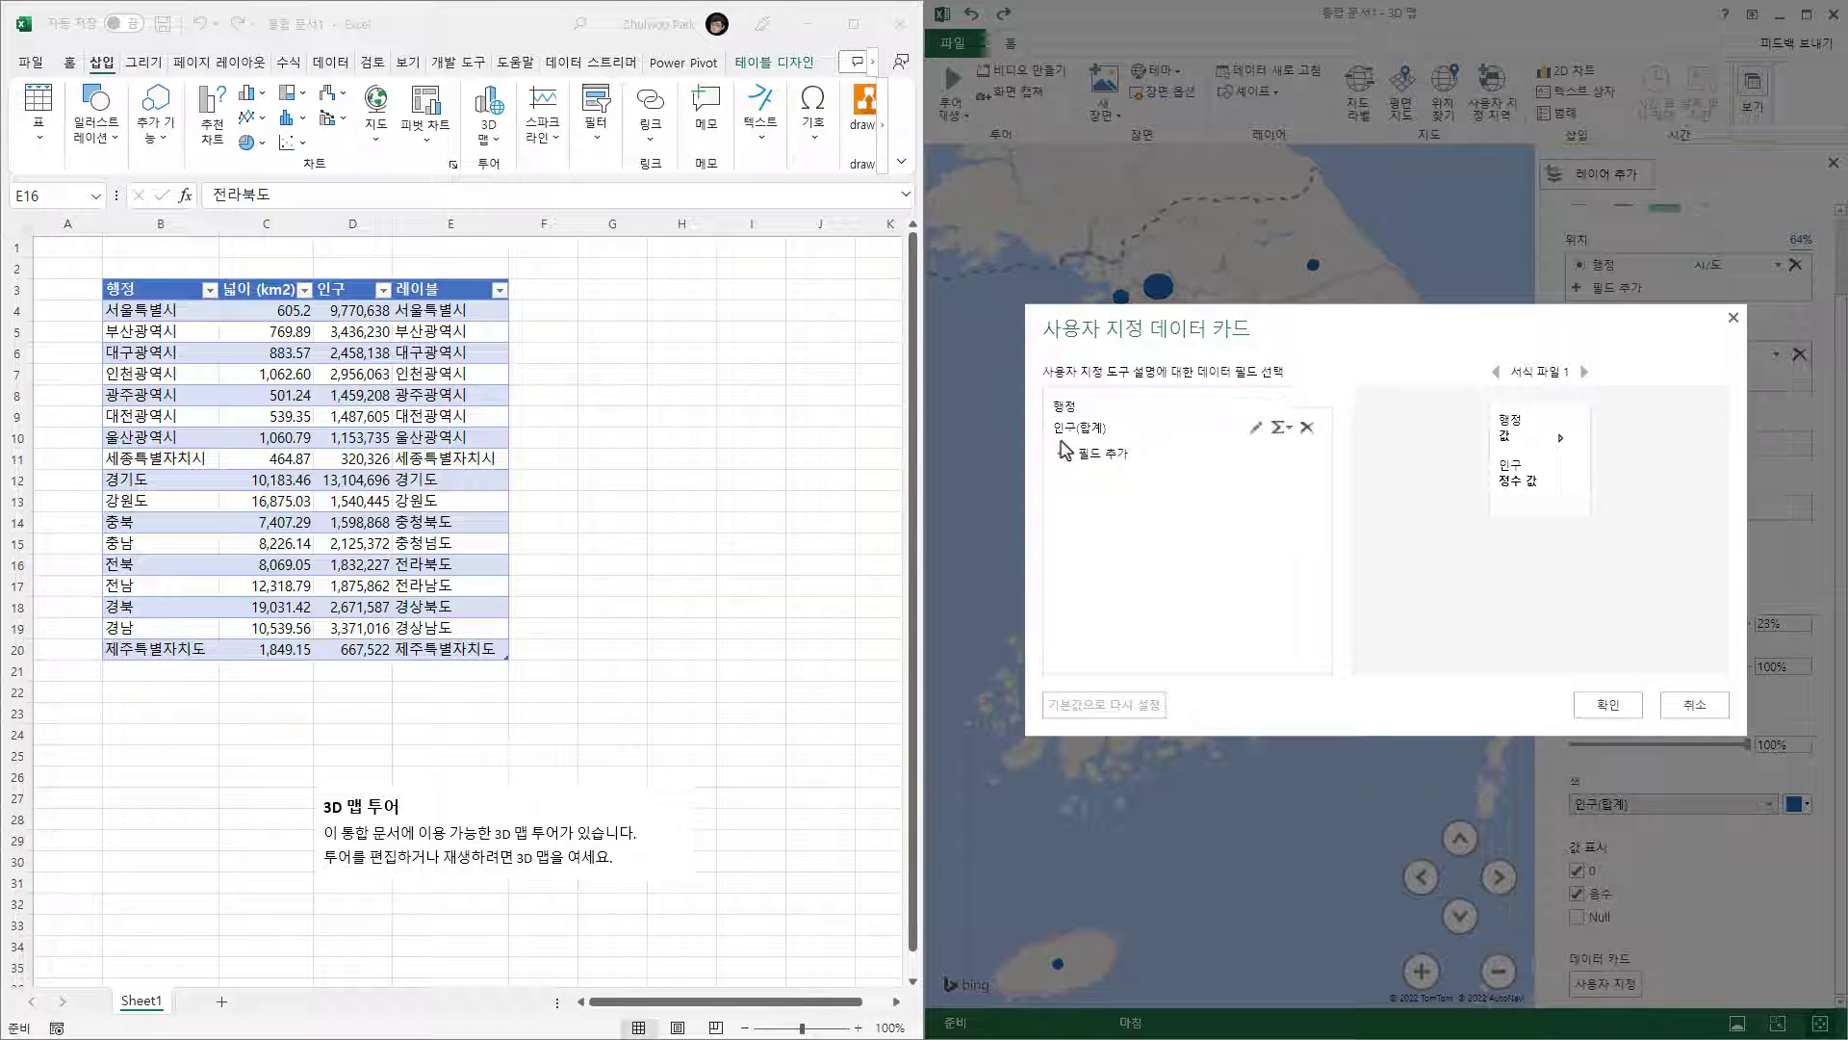
left_click(1283, 429)
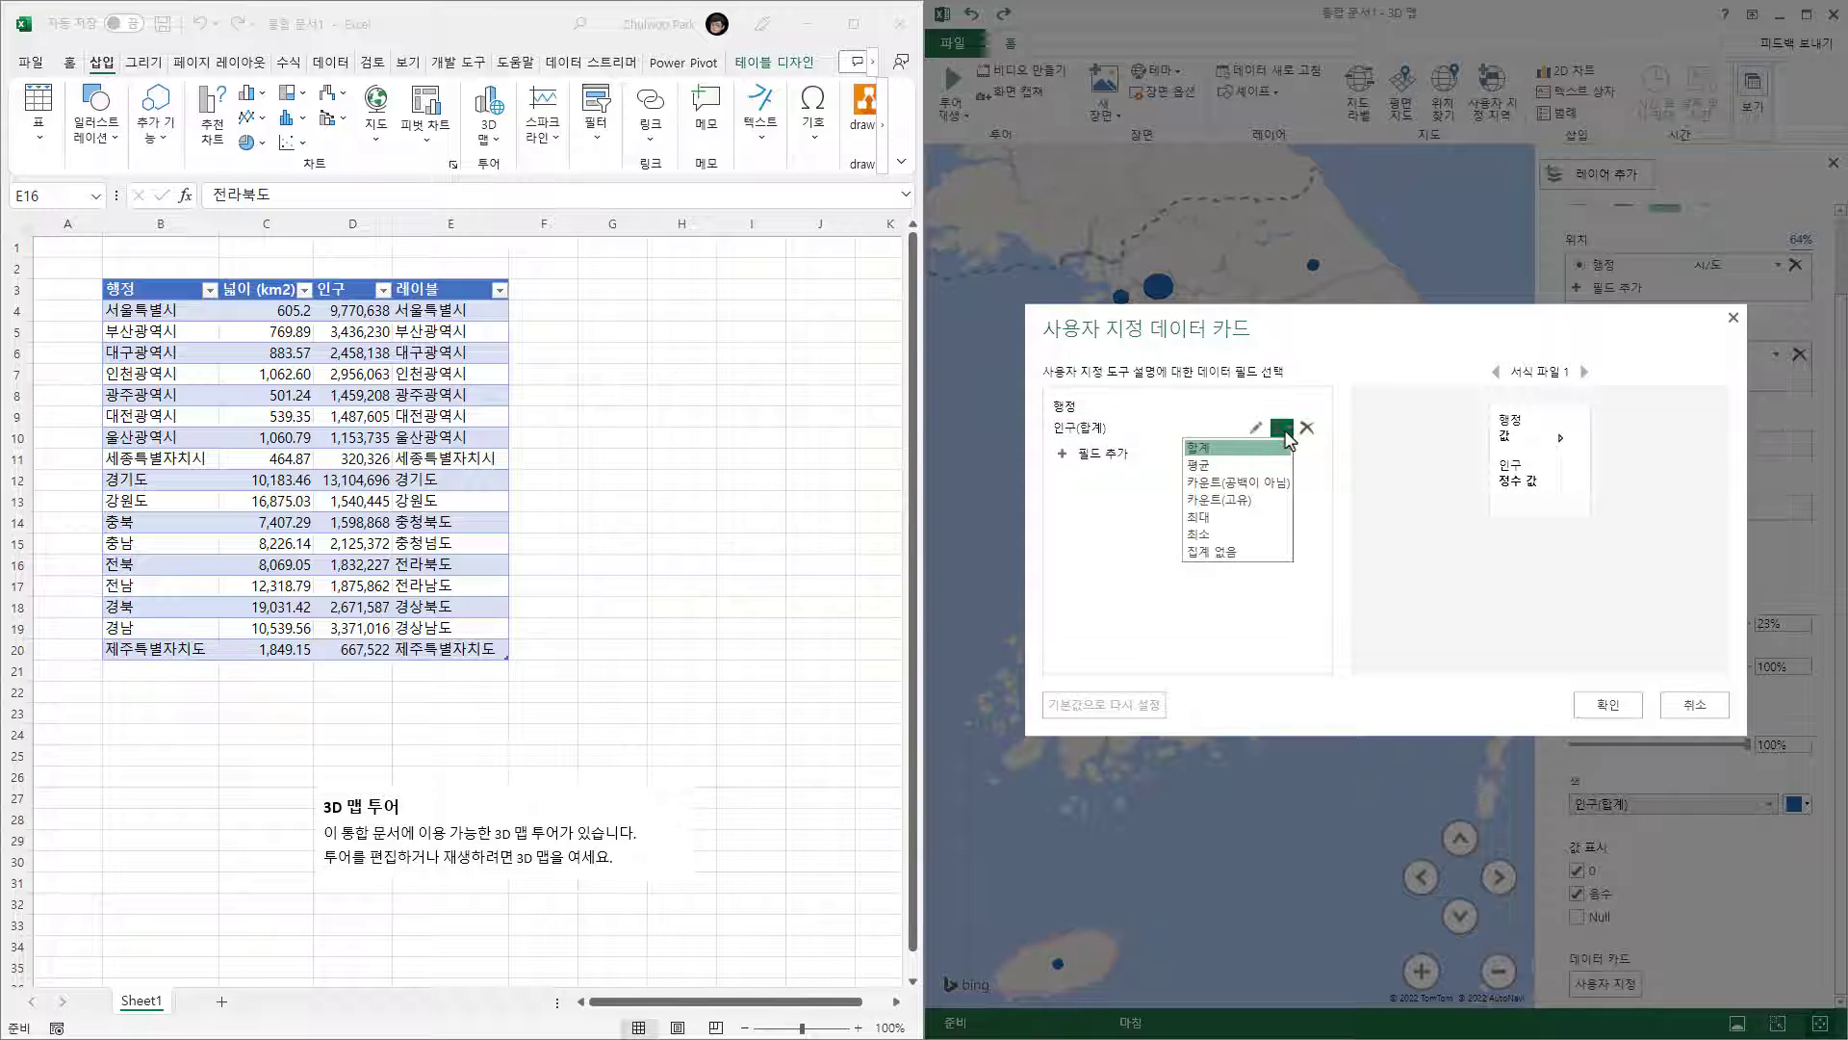
left_click(1221, 552)
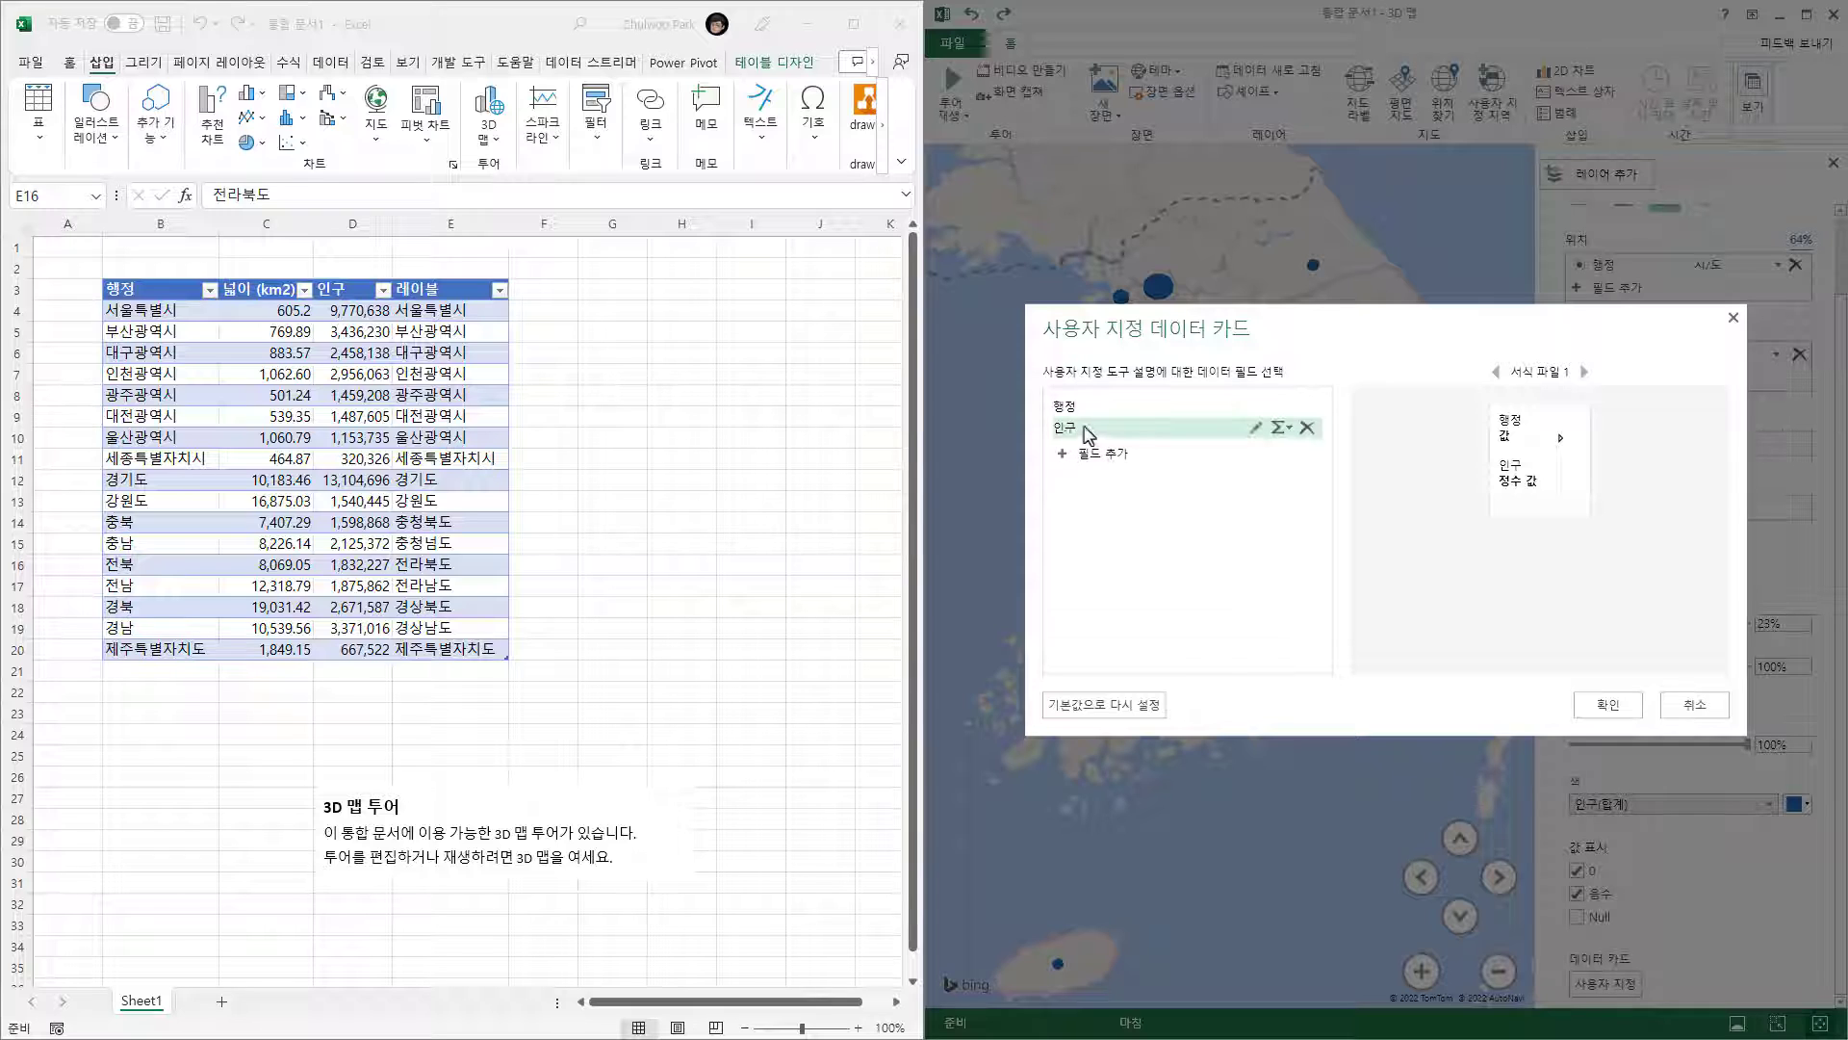
left_click(1063, 454)
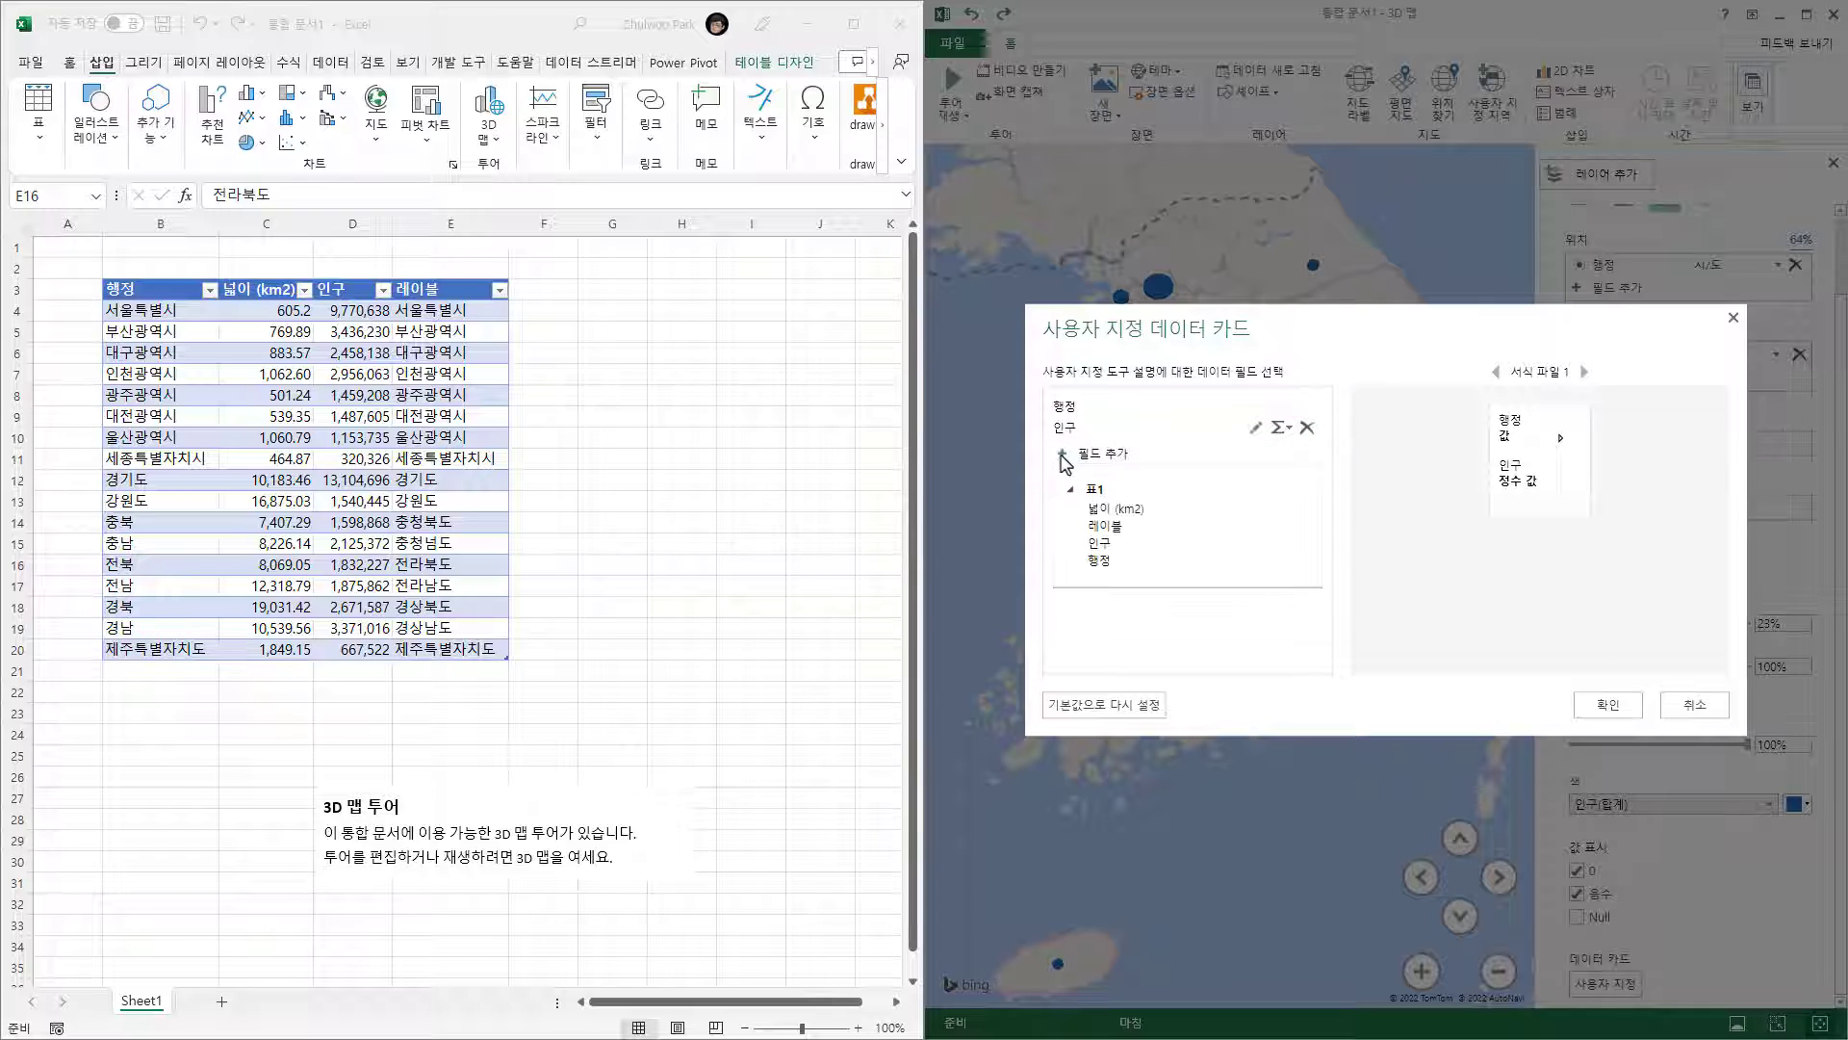
left_click(1114, 528)
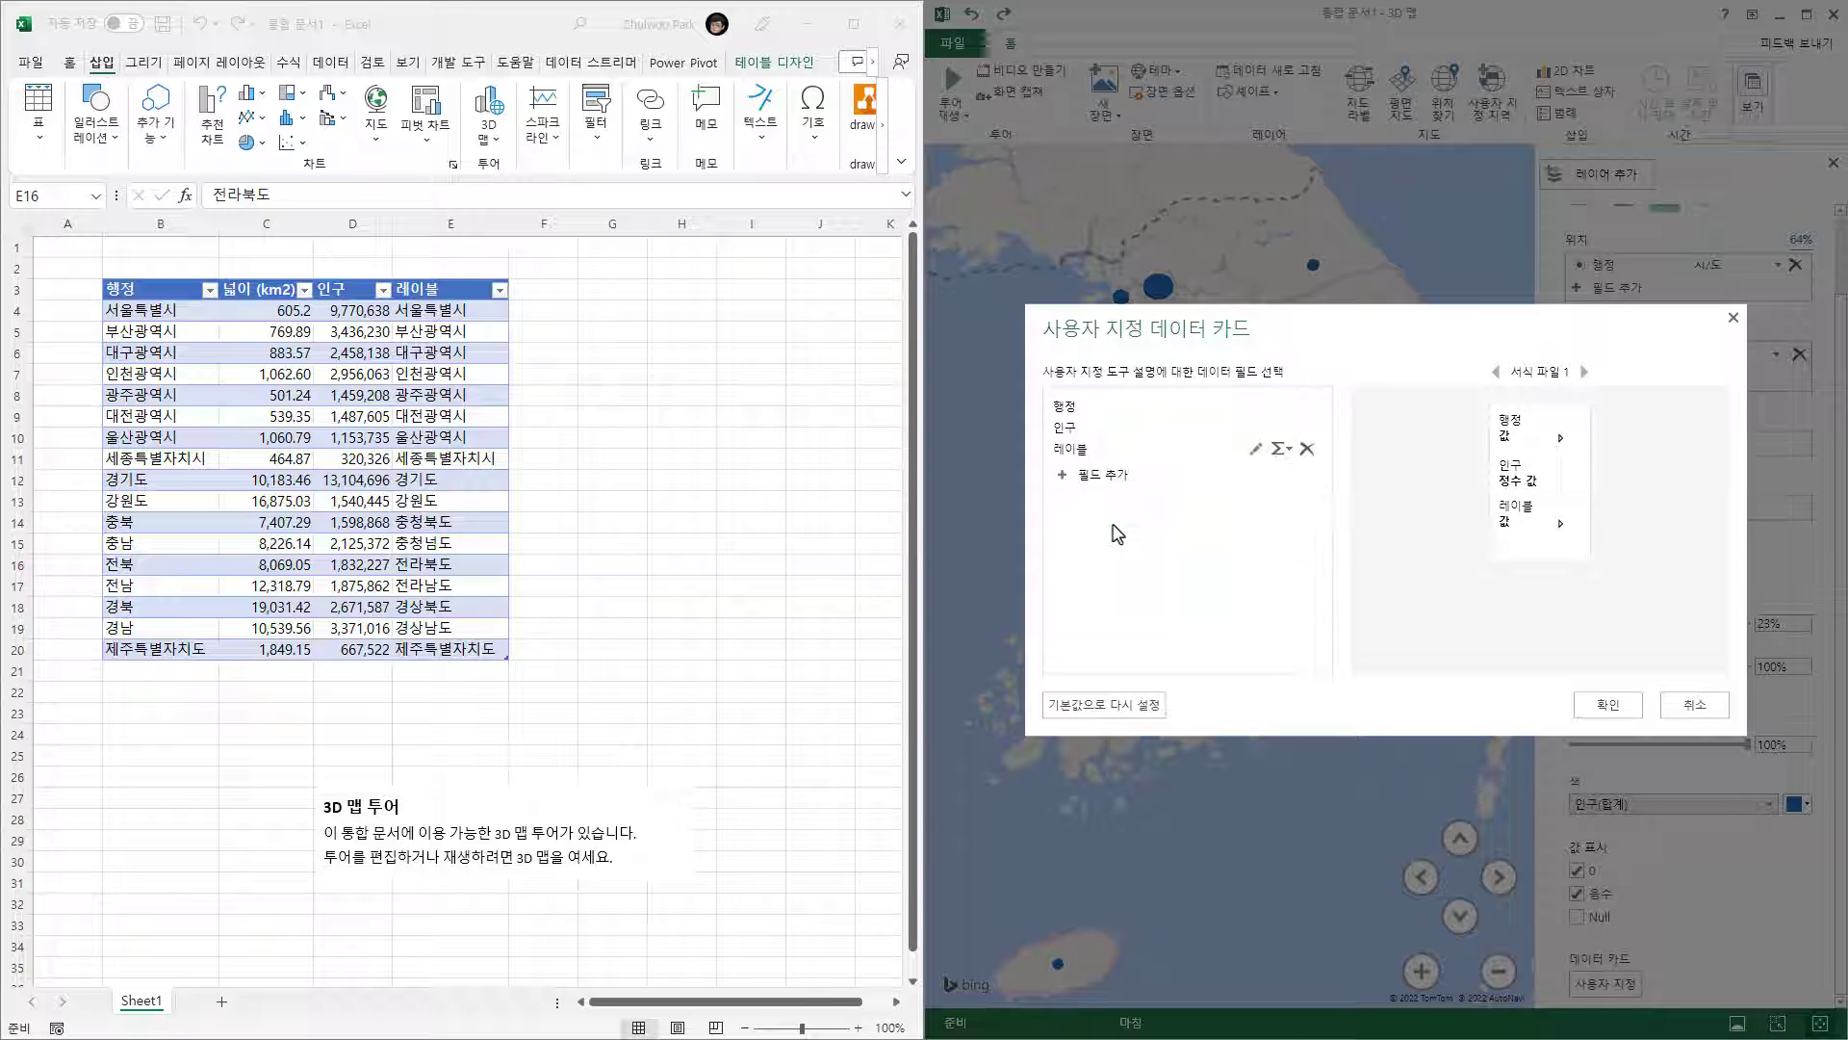
left_click(1606, 706)
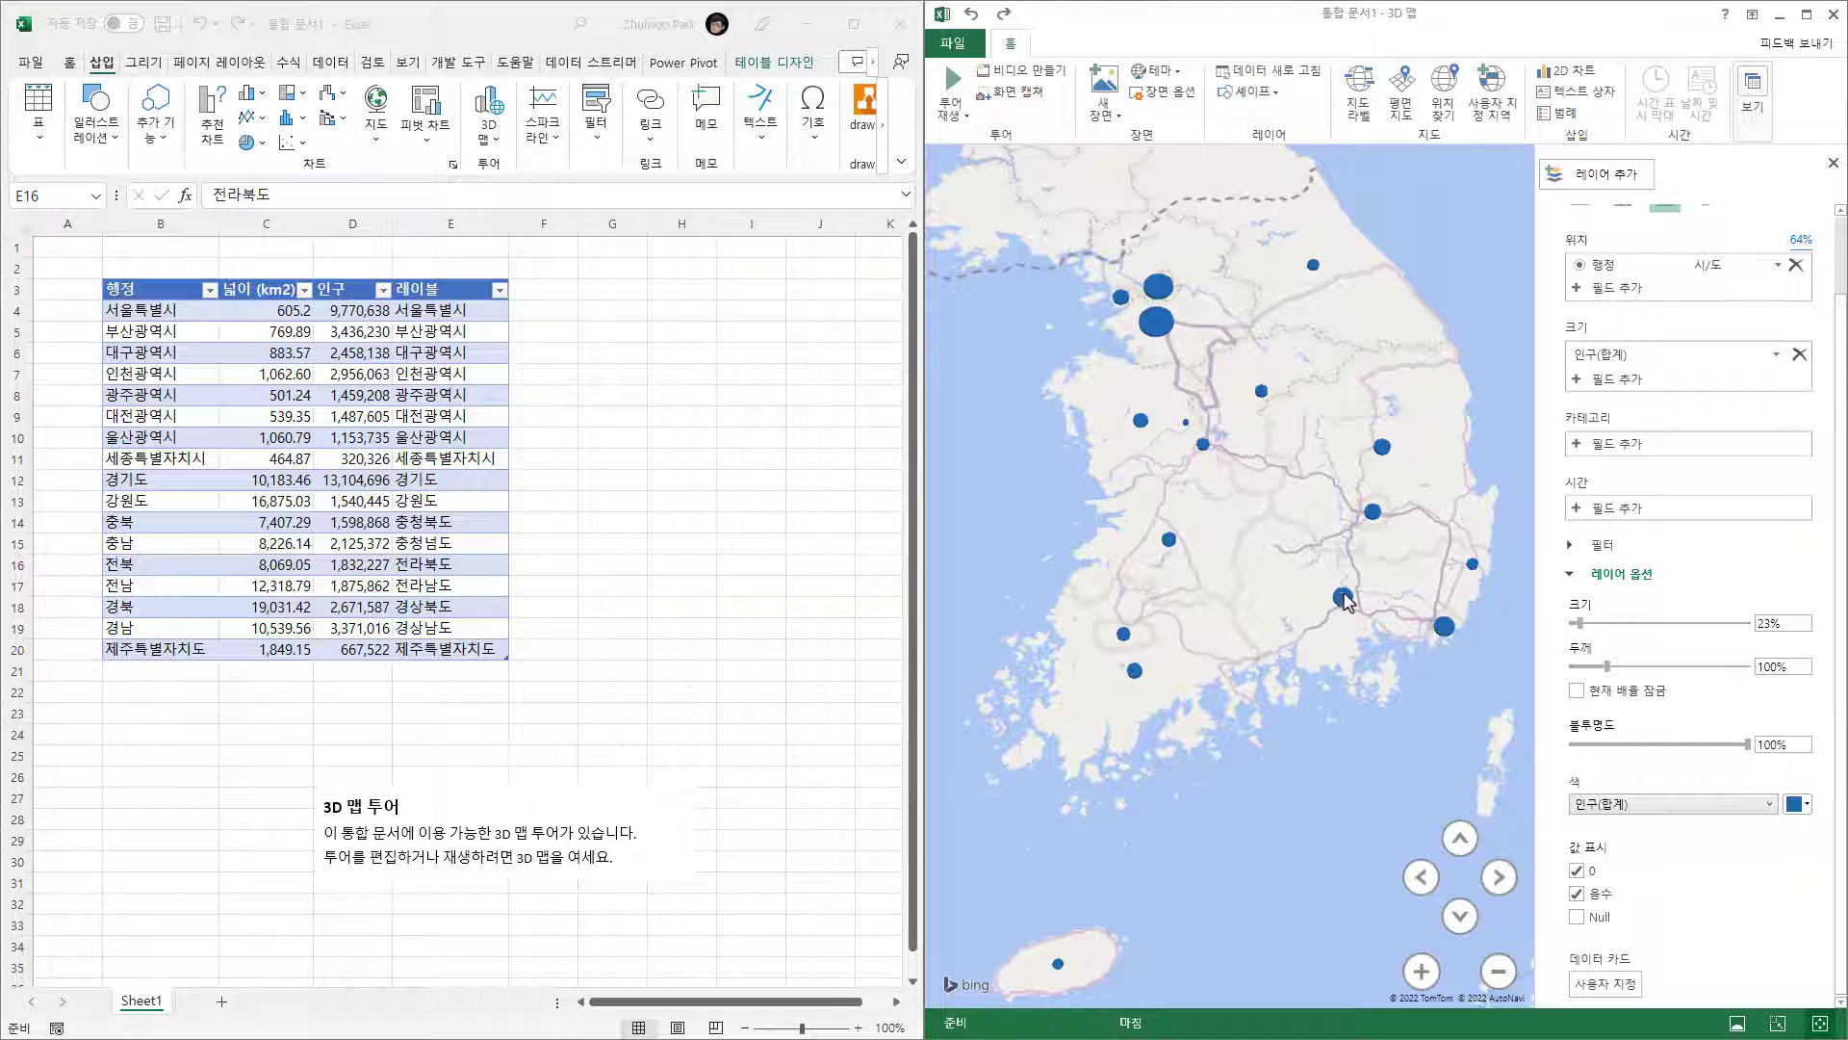
mouse_move(1345, 598)
- Move the 레이블 field to the top of the custom data card and remove the 행정 field
left_click(1606, 984)
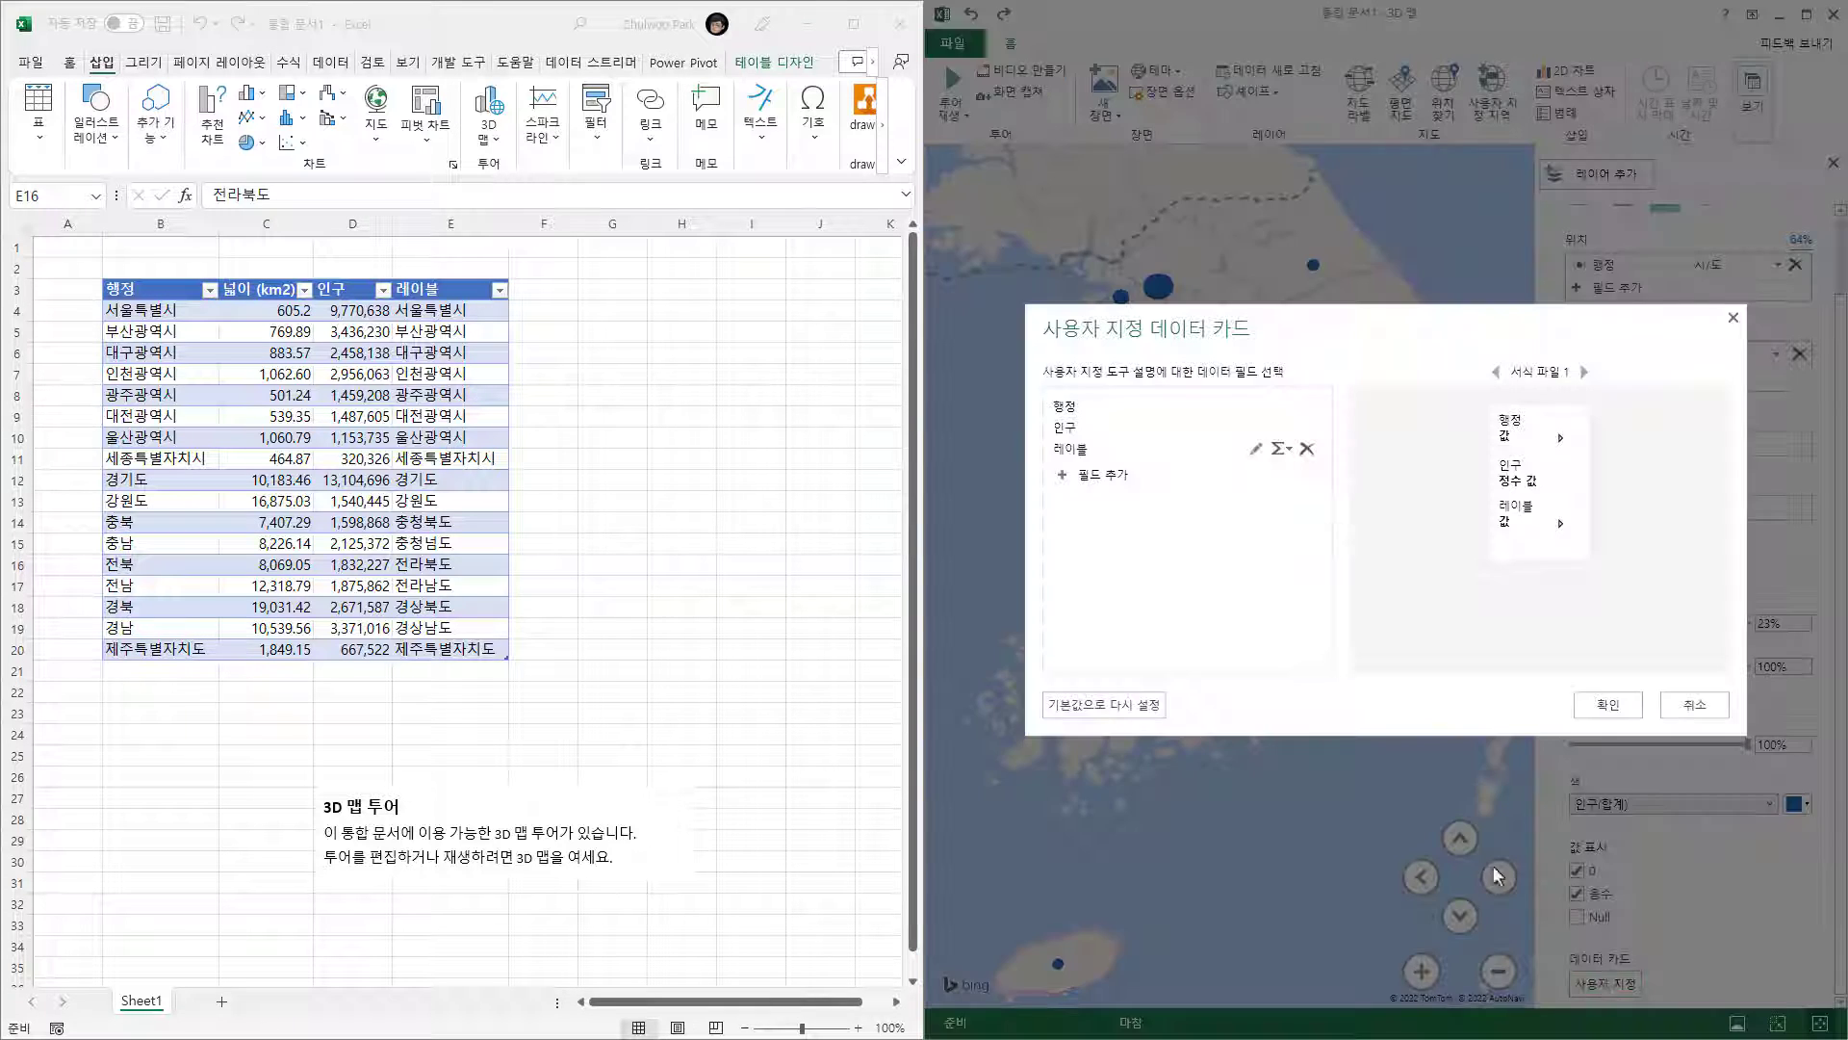
left_click_drag(1066, 459, 1074, 409)
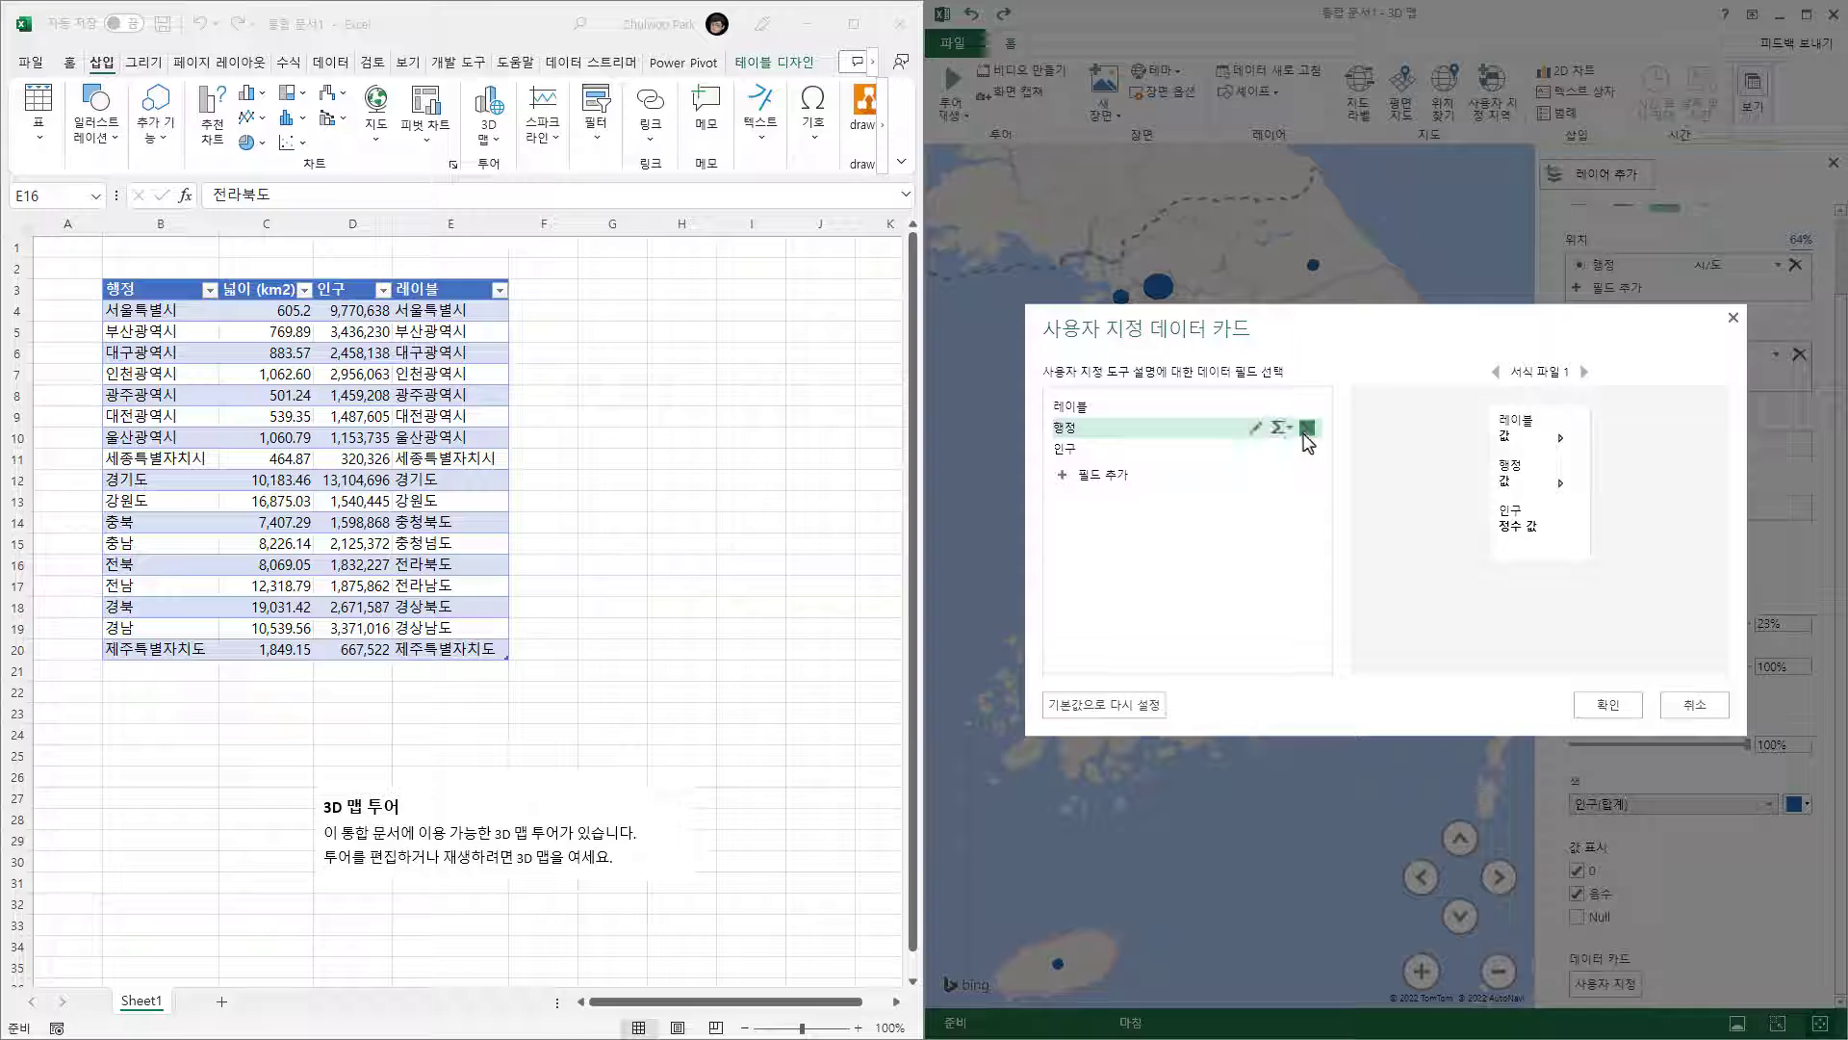
left_click(1307, 427)
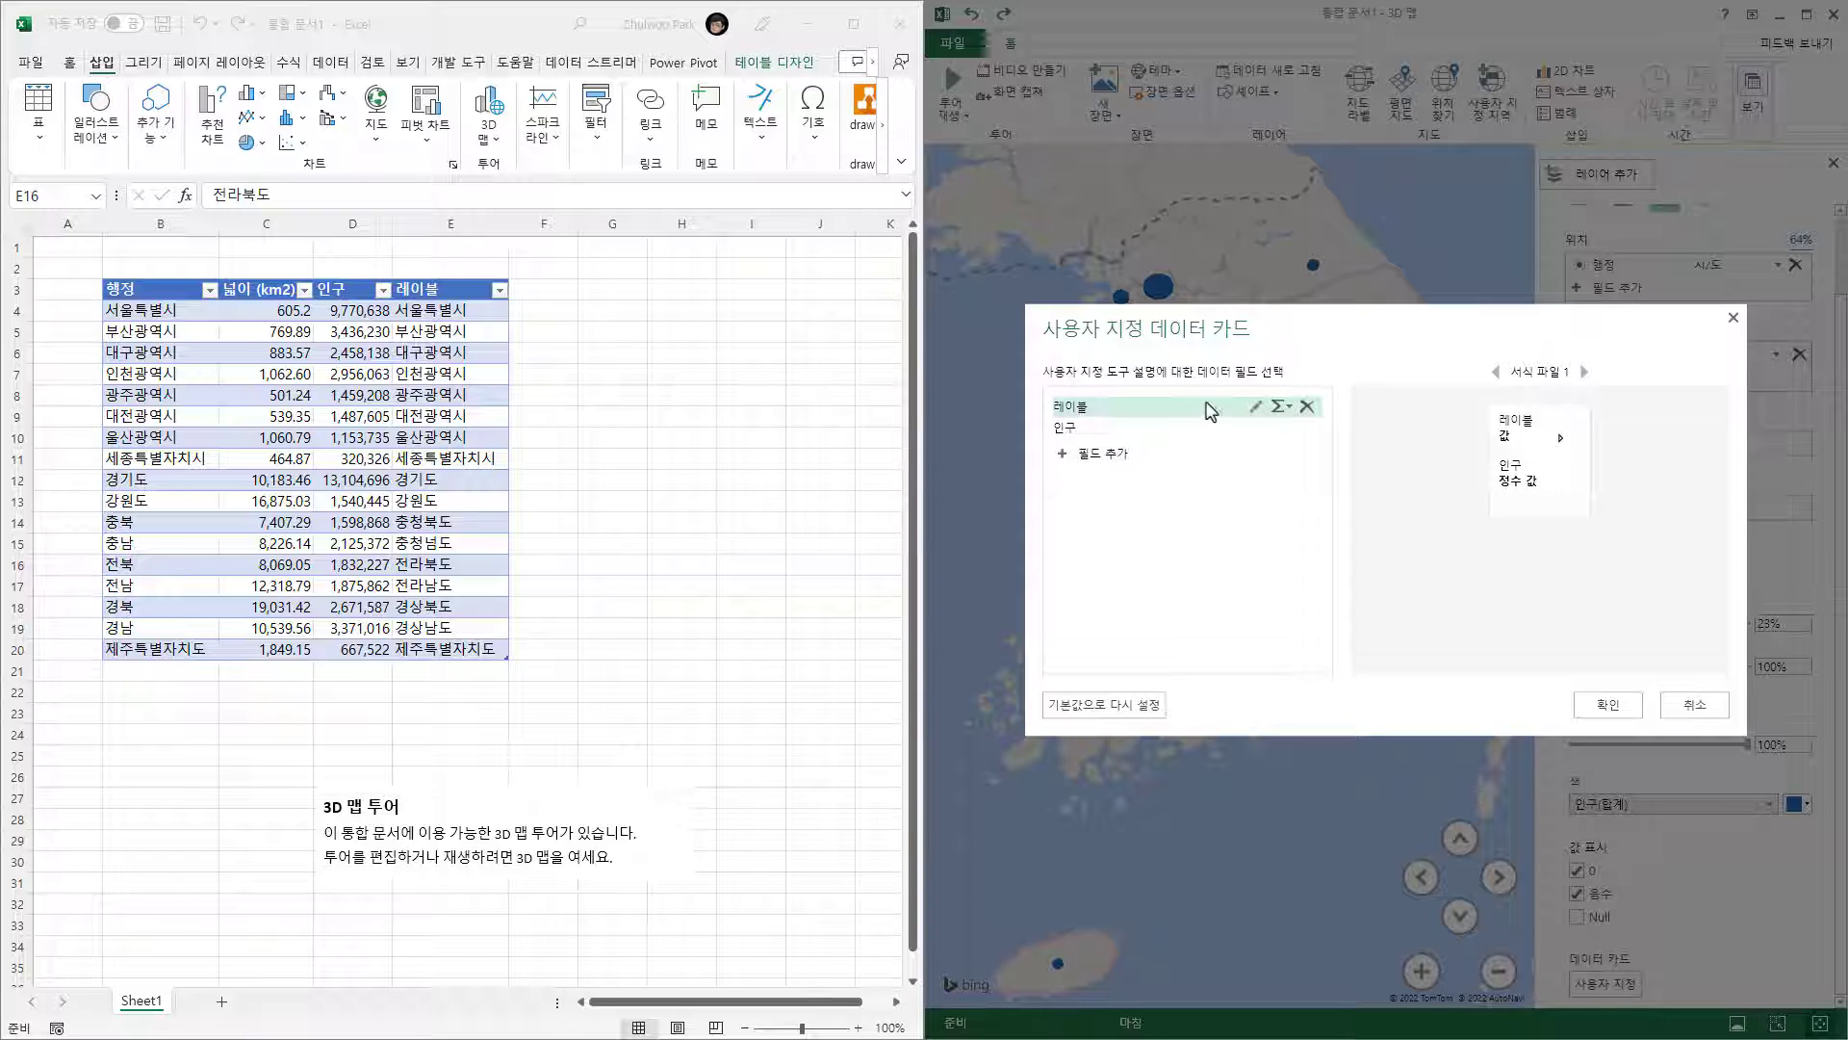
- Rename the data card's 레이블 field as 행정 구역
left_click(1255, 405)
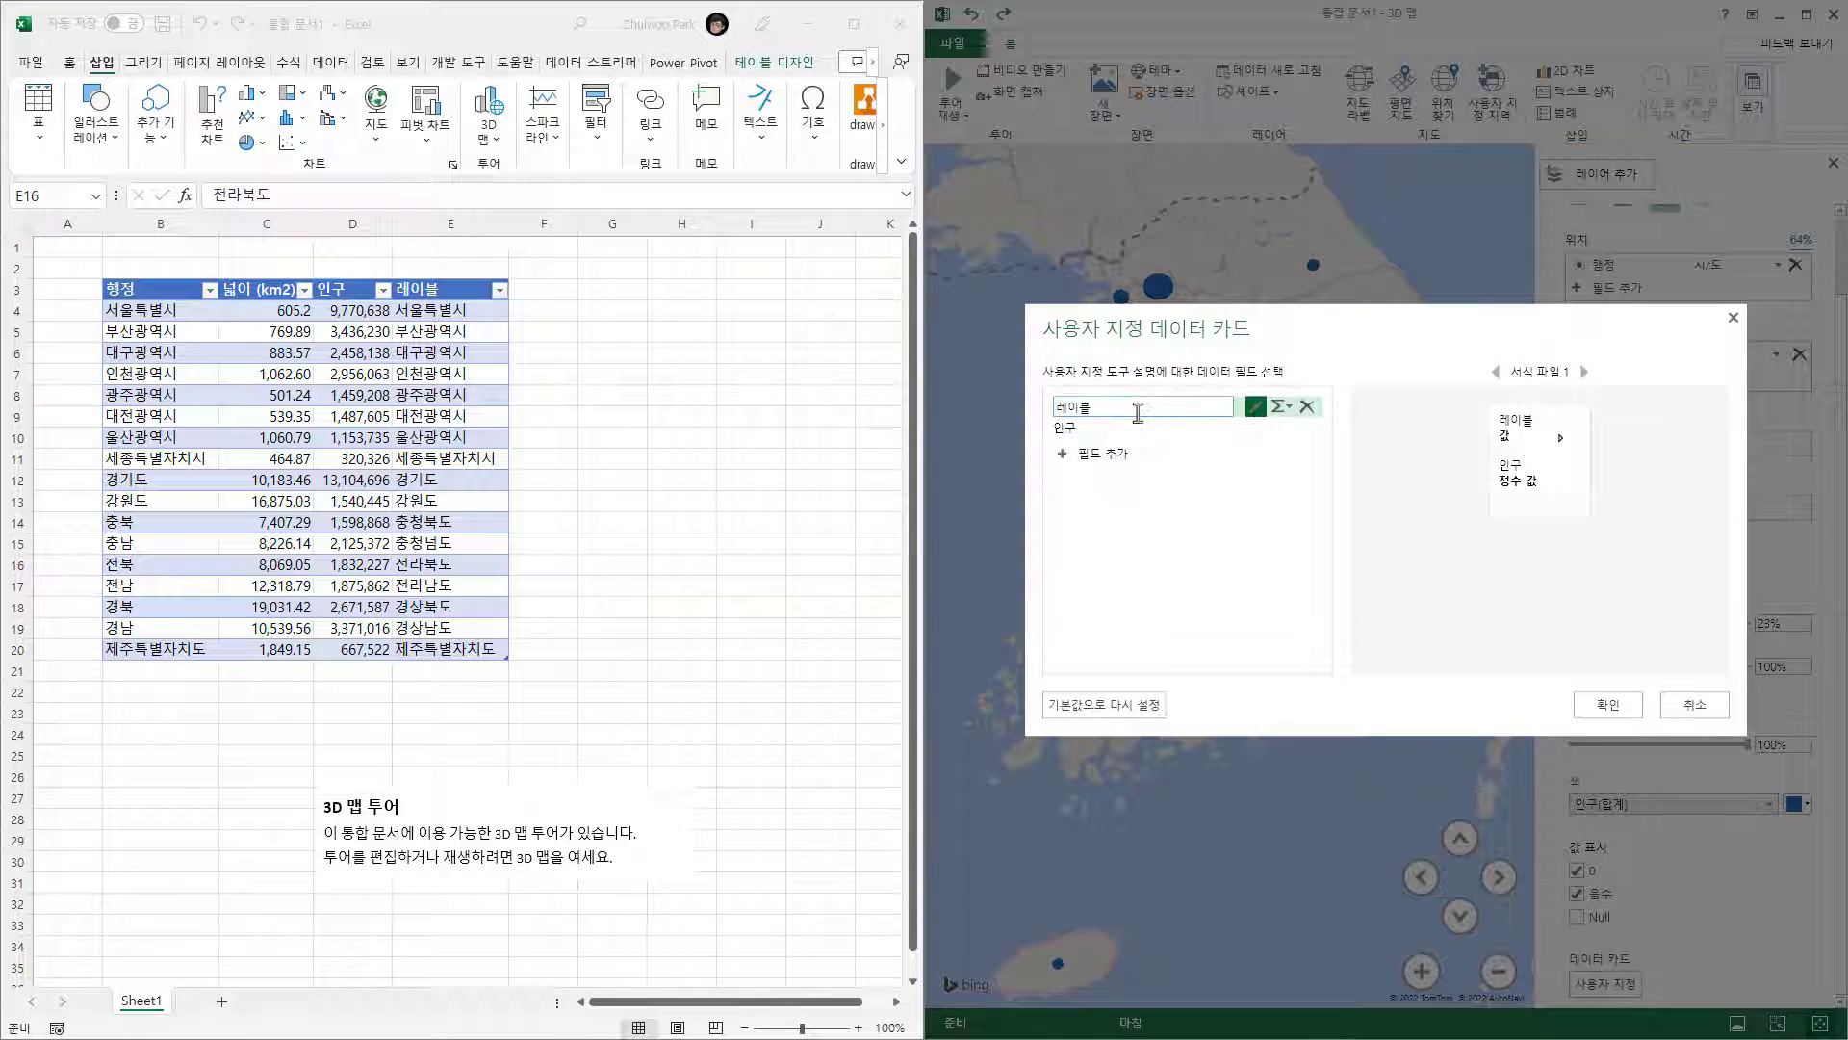
key("BackSpace")
key("BackSpace")
key("BackSpace")
type("행정 ㄱ")
type("구역")
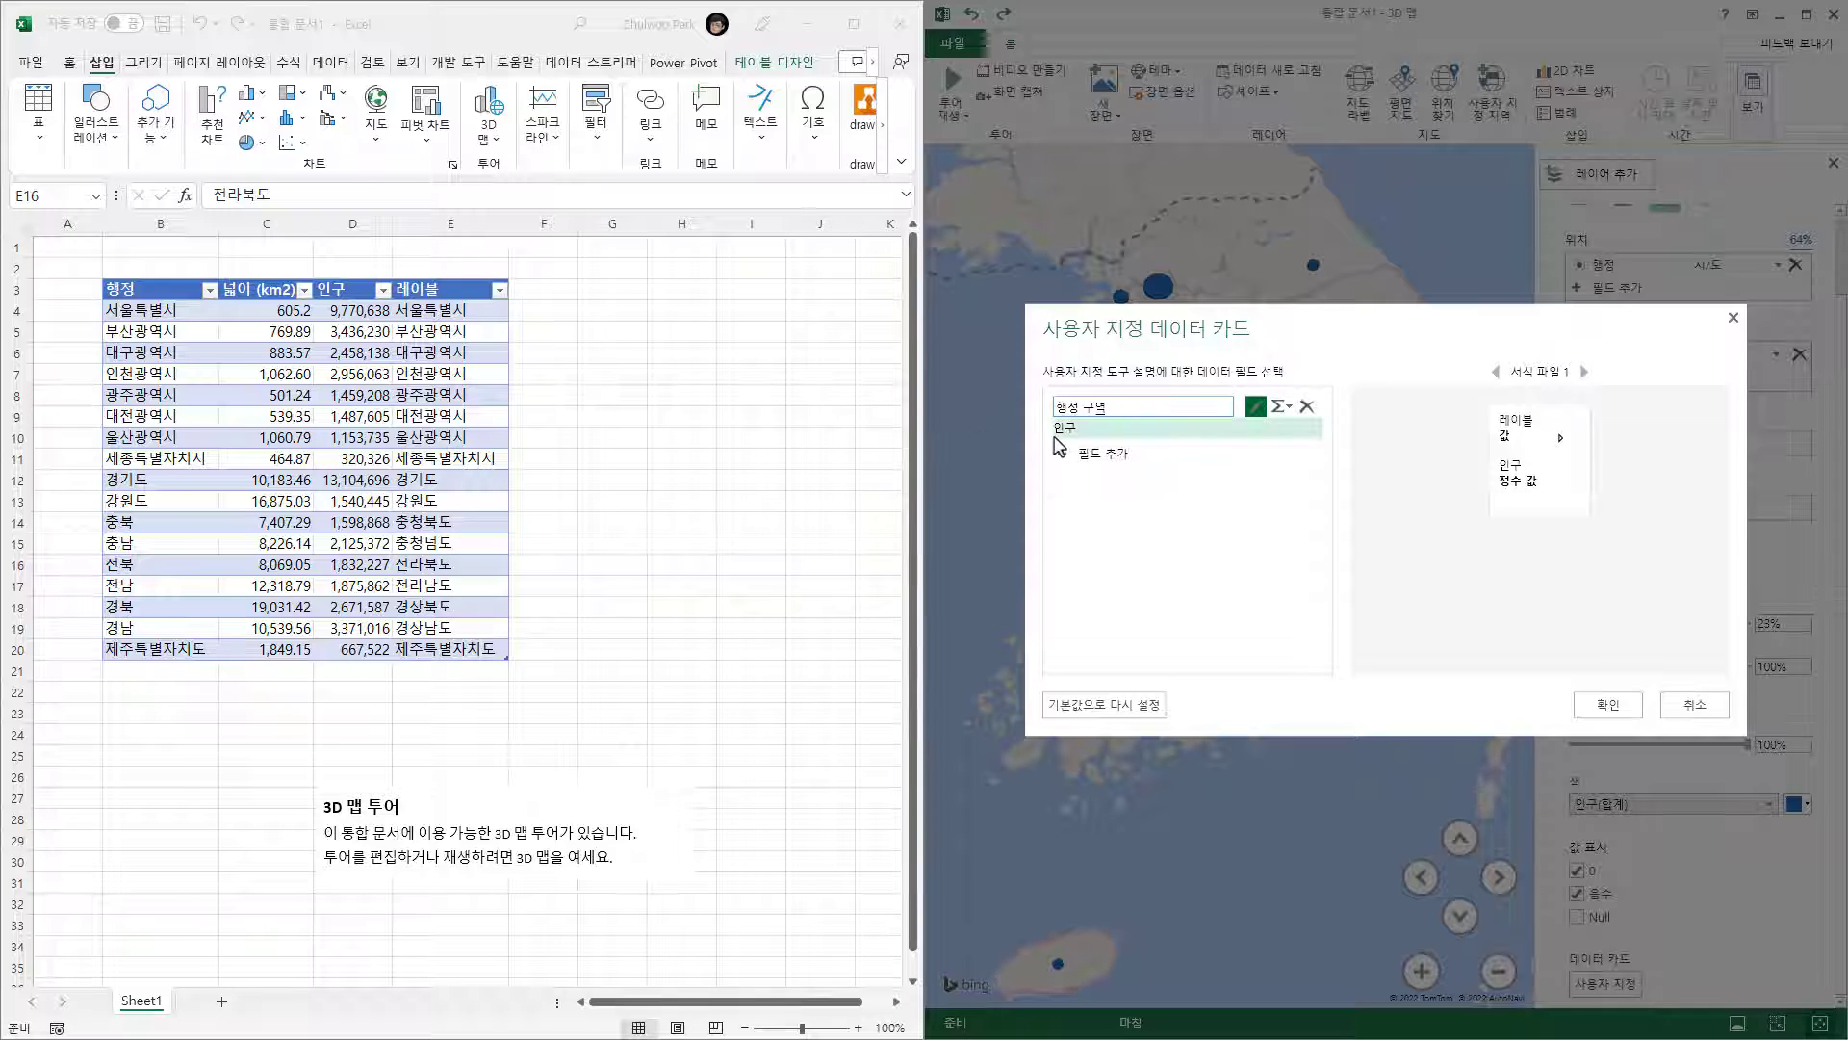
key("Return")
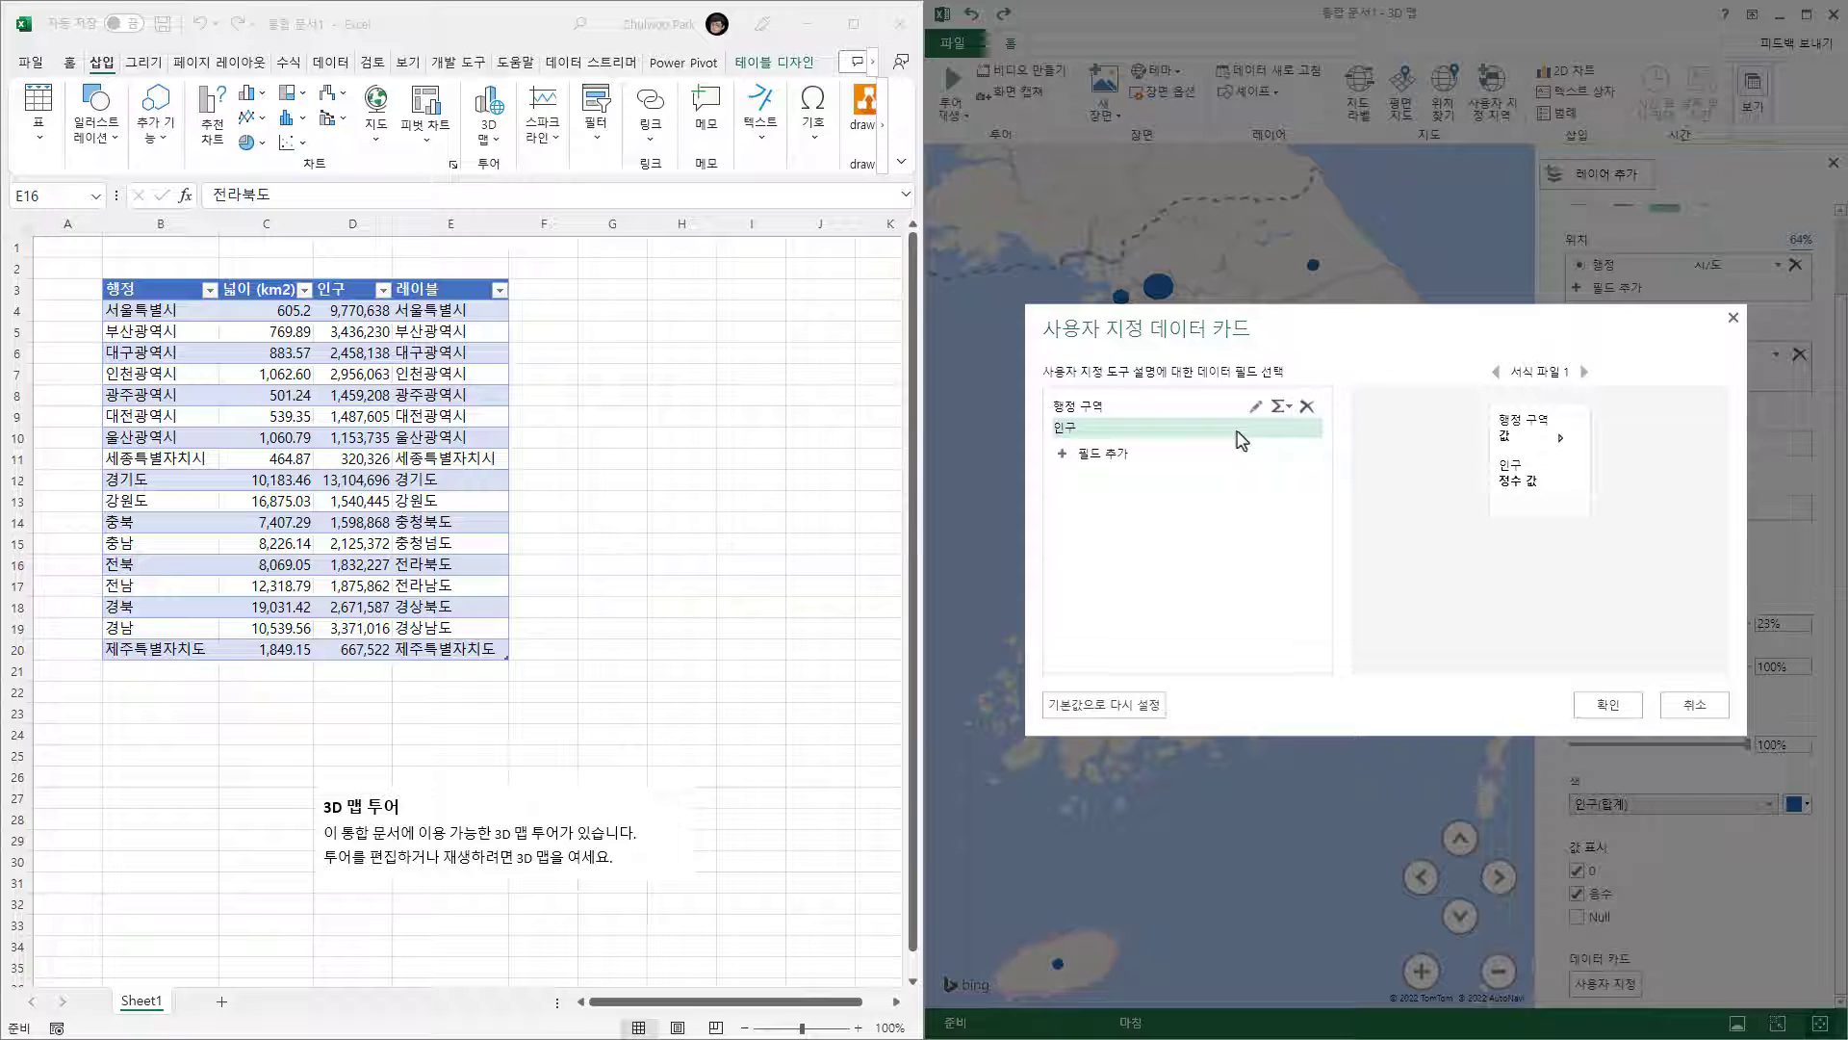
- Rename the data card's 인구 field as 인구(명) and apply the customized card
left_click(1213, 422)
left_click(1255, 427)
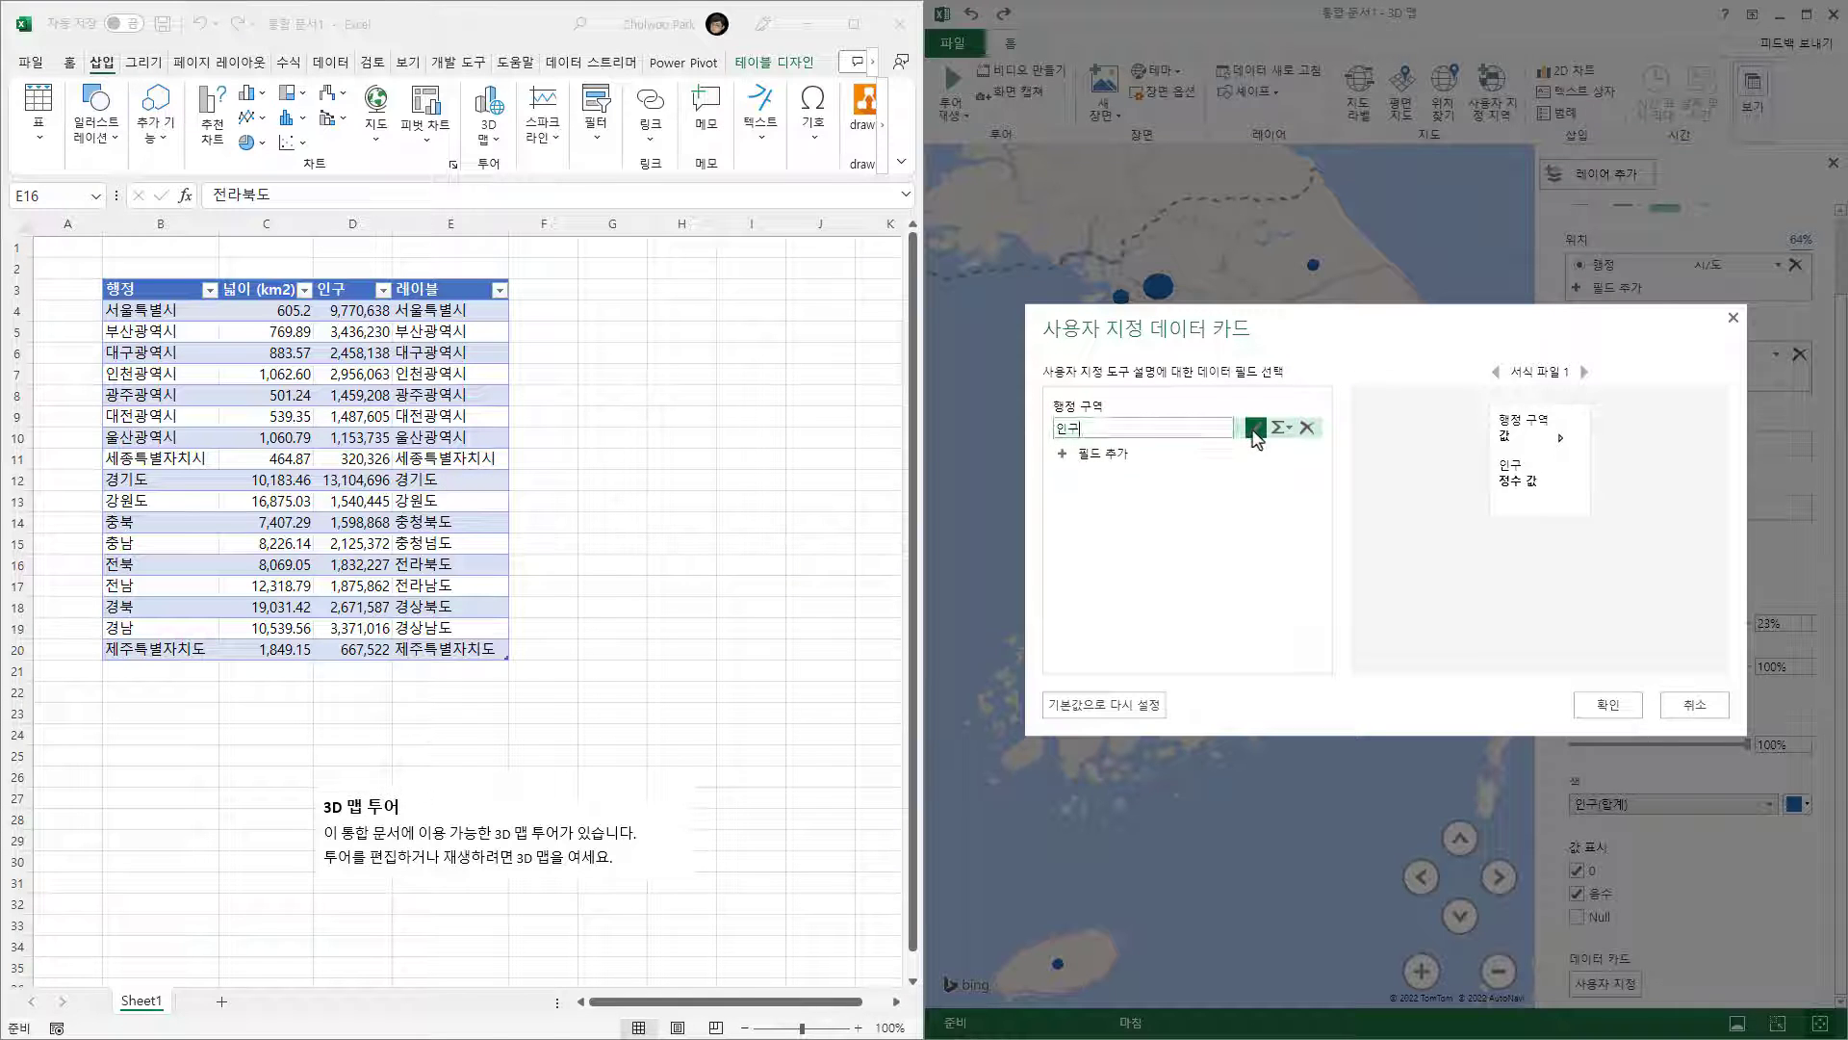
type("(명)")
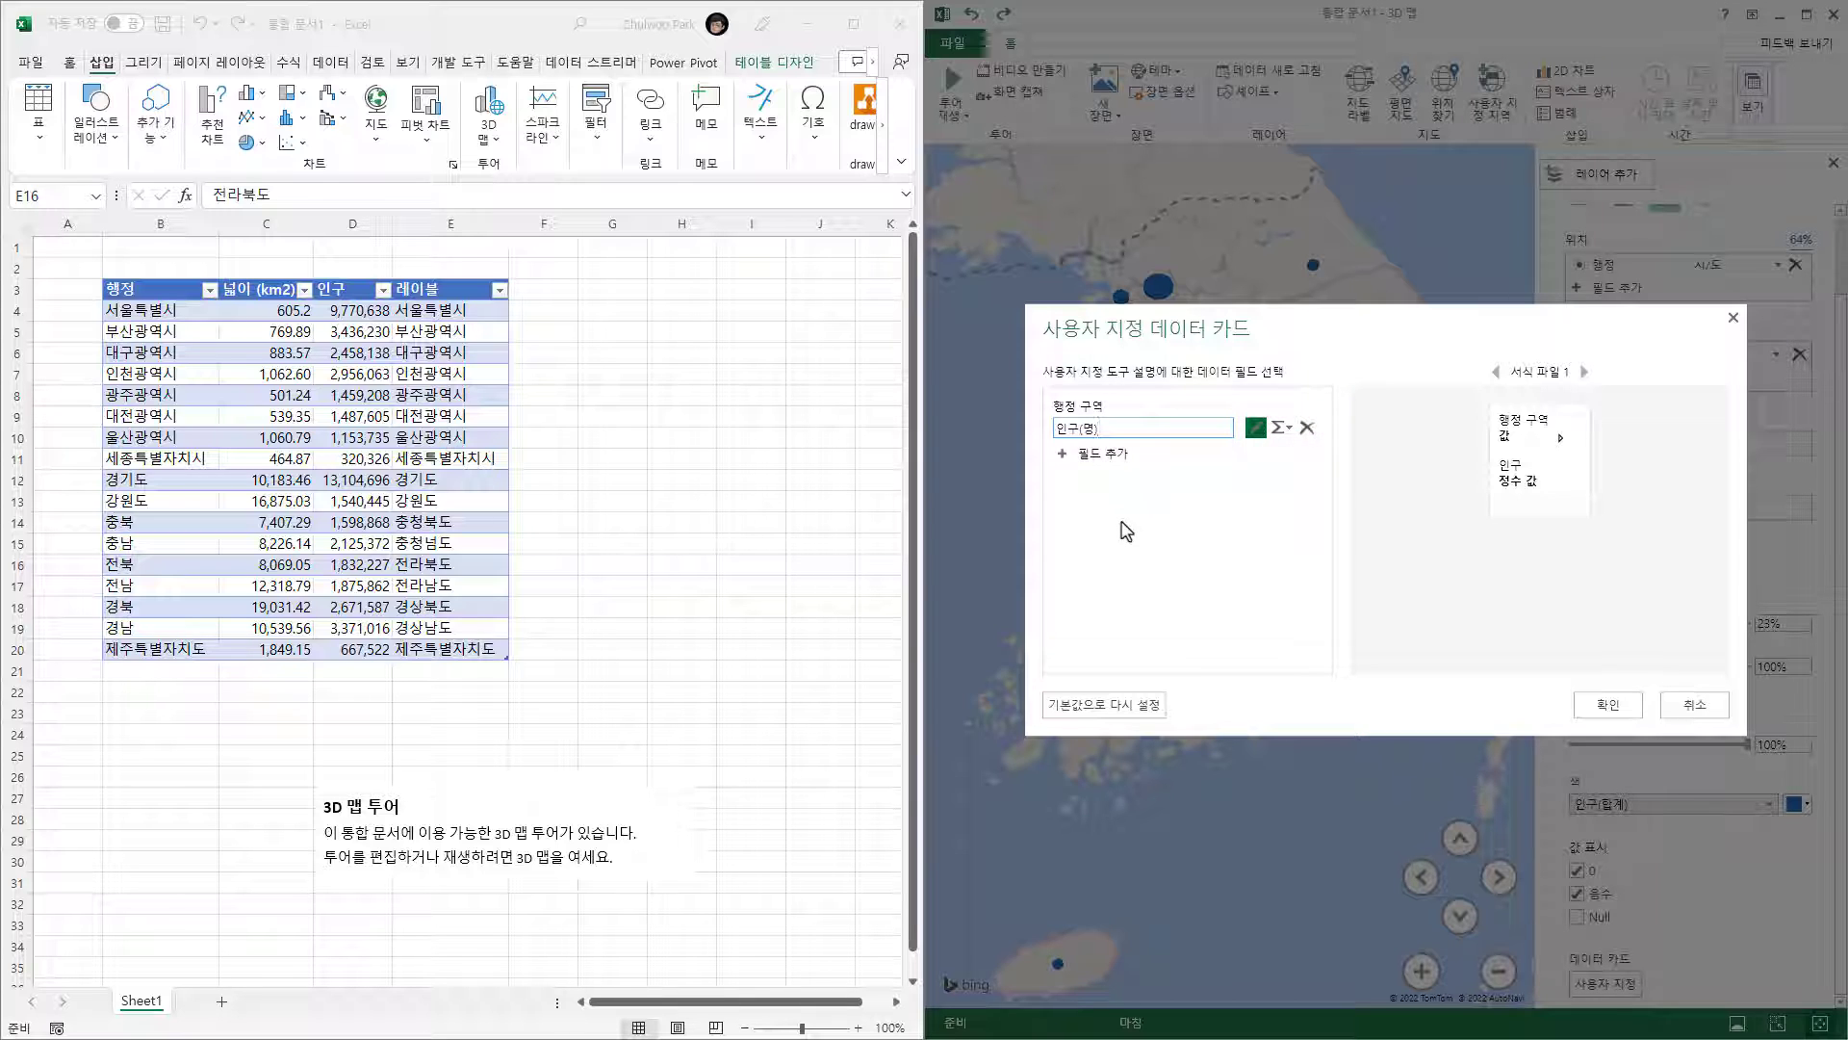
left_click(1614, 710)
- Check the customized data cards on the 경기도 and 전남 points and view the options available for the 경기도 point
mouse_move(1145, 335)
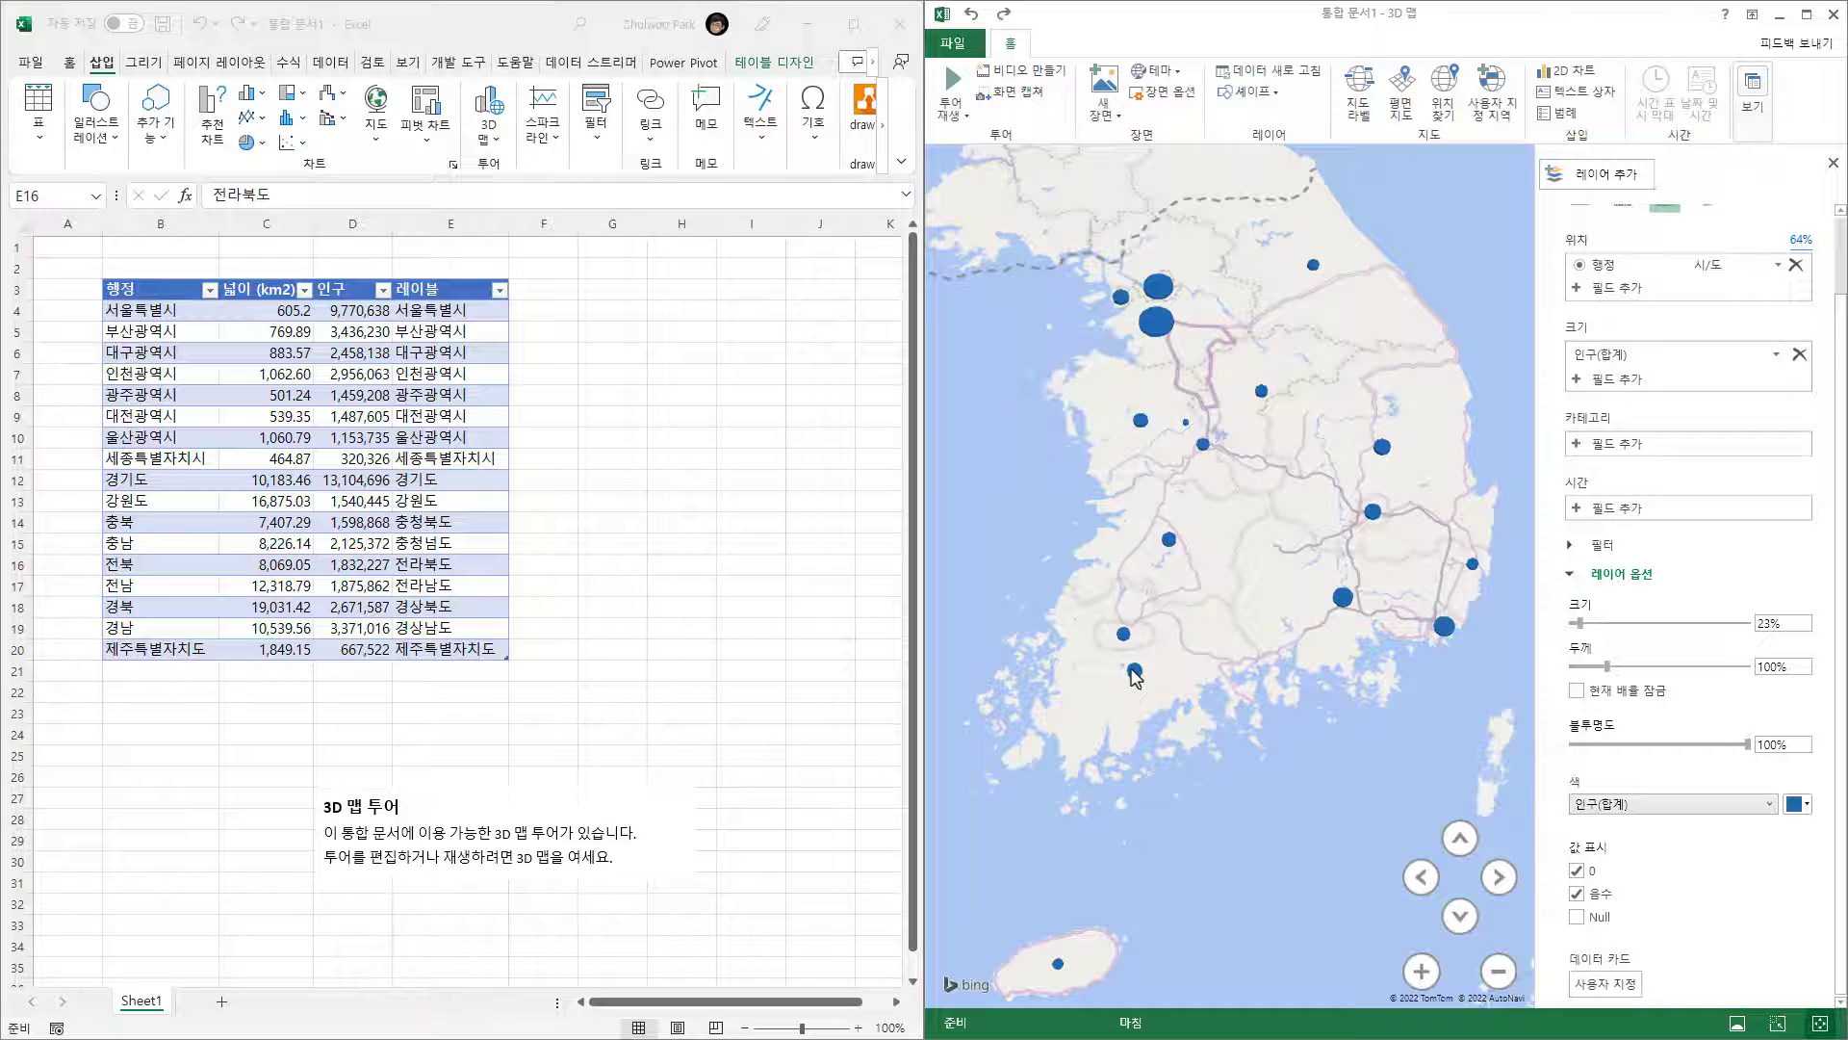
mouse_move(1135, 674)
left_click(1155, 335)
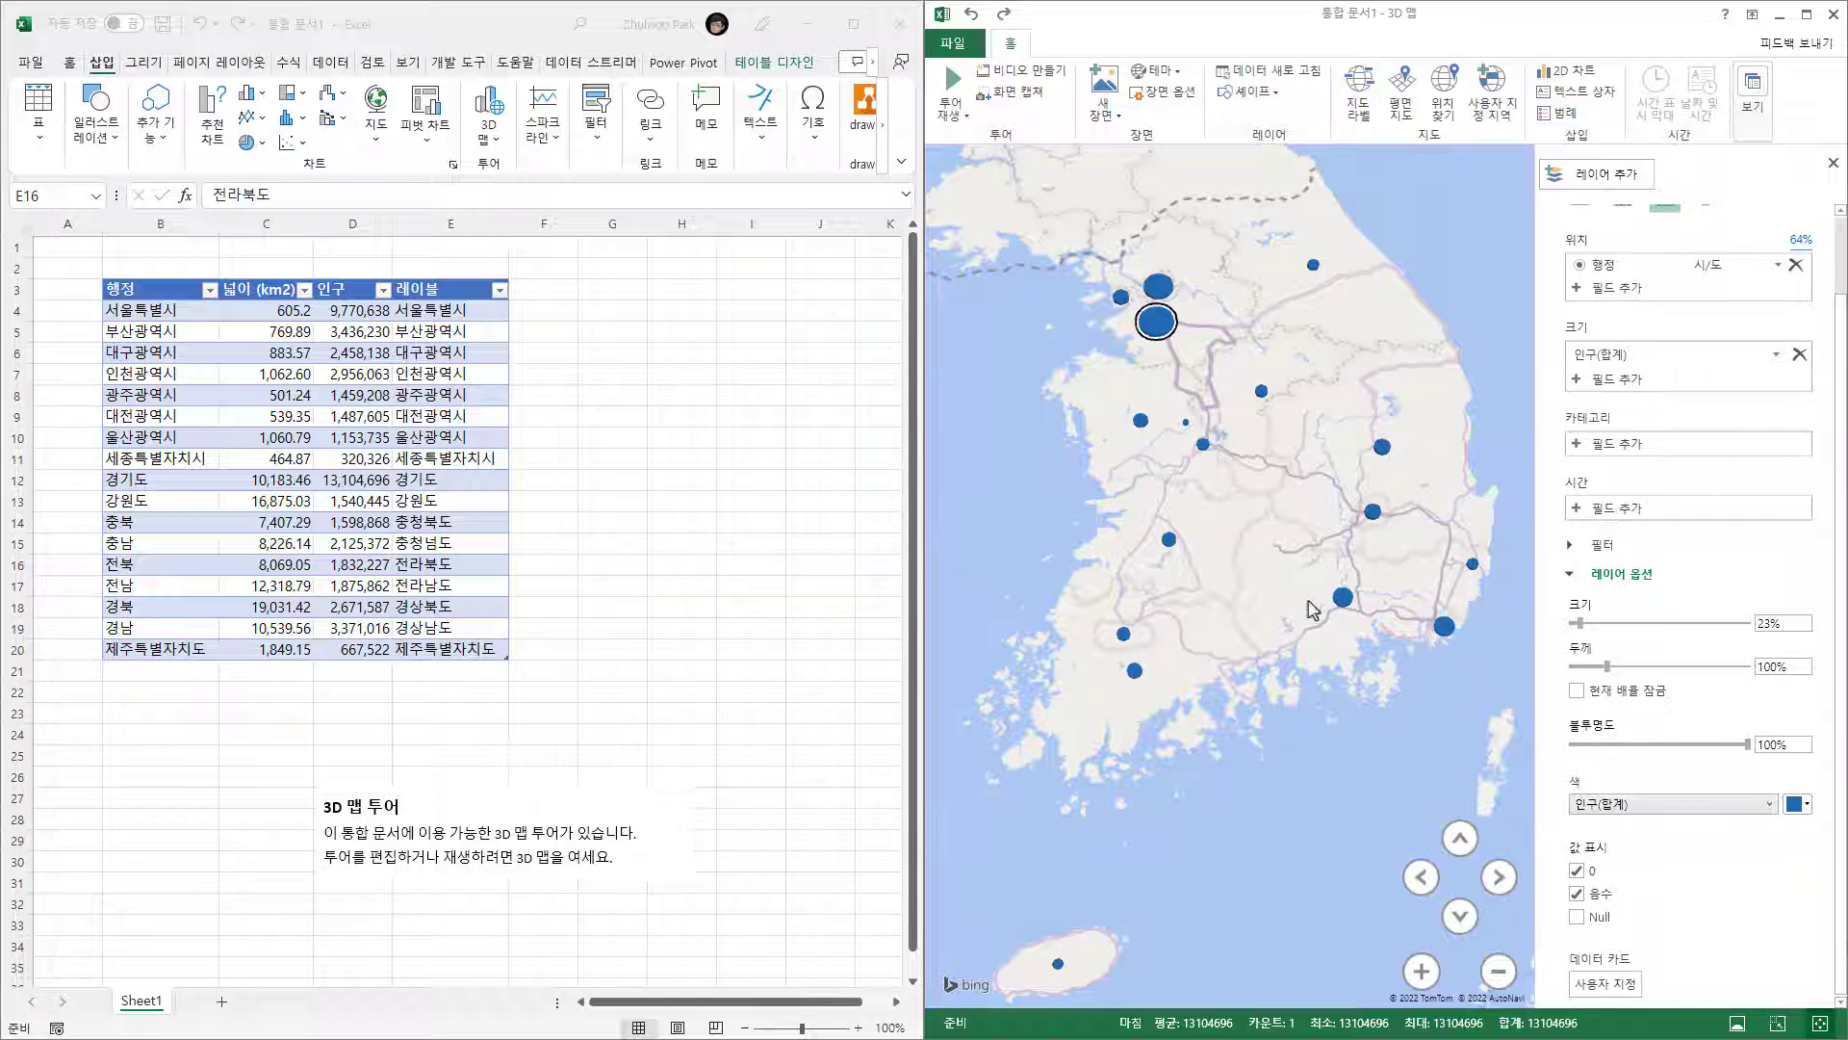
right_click(1158, 326)
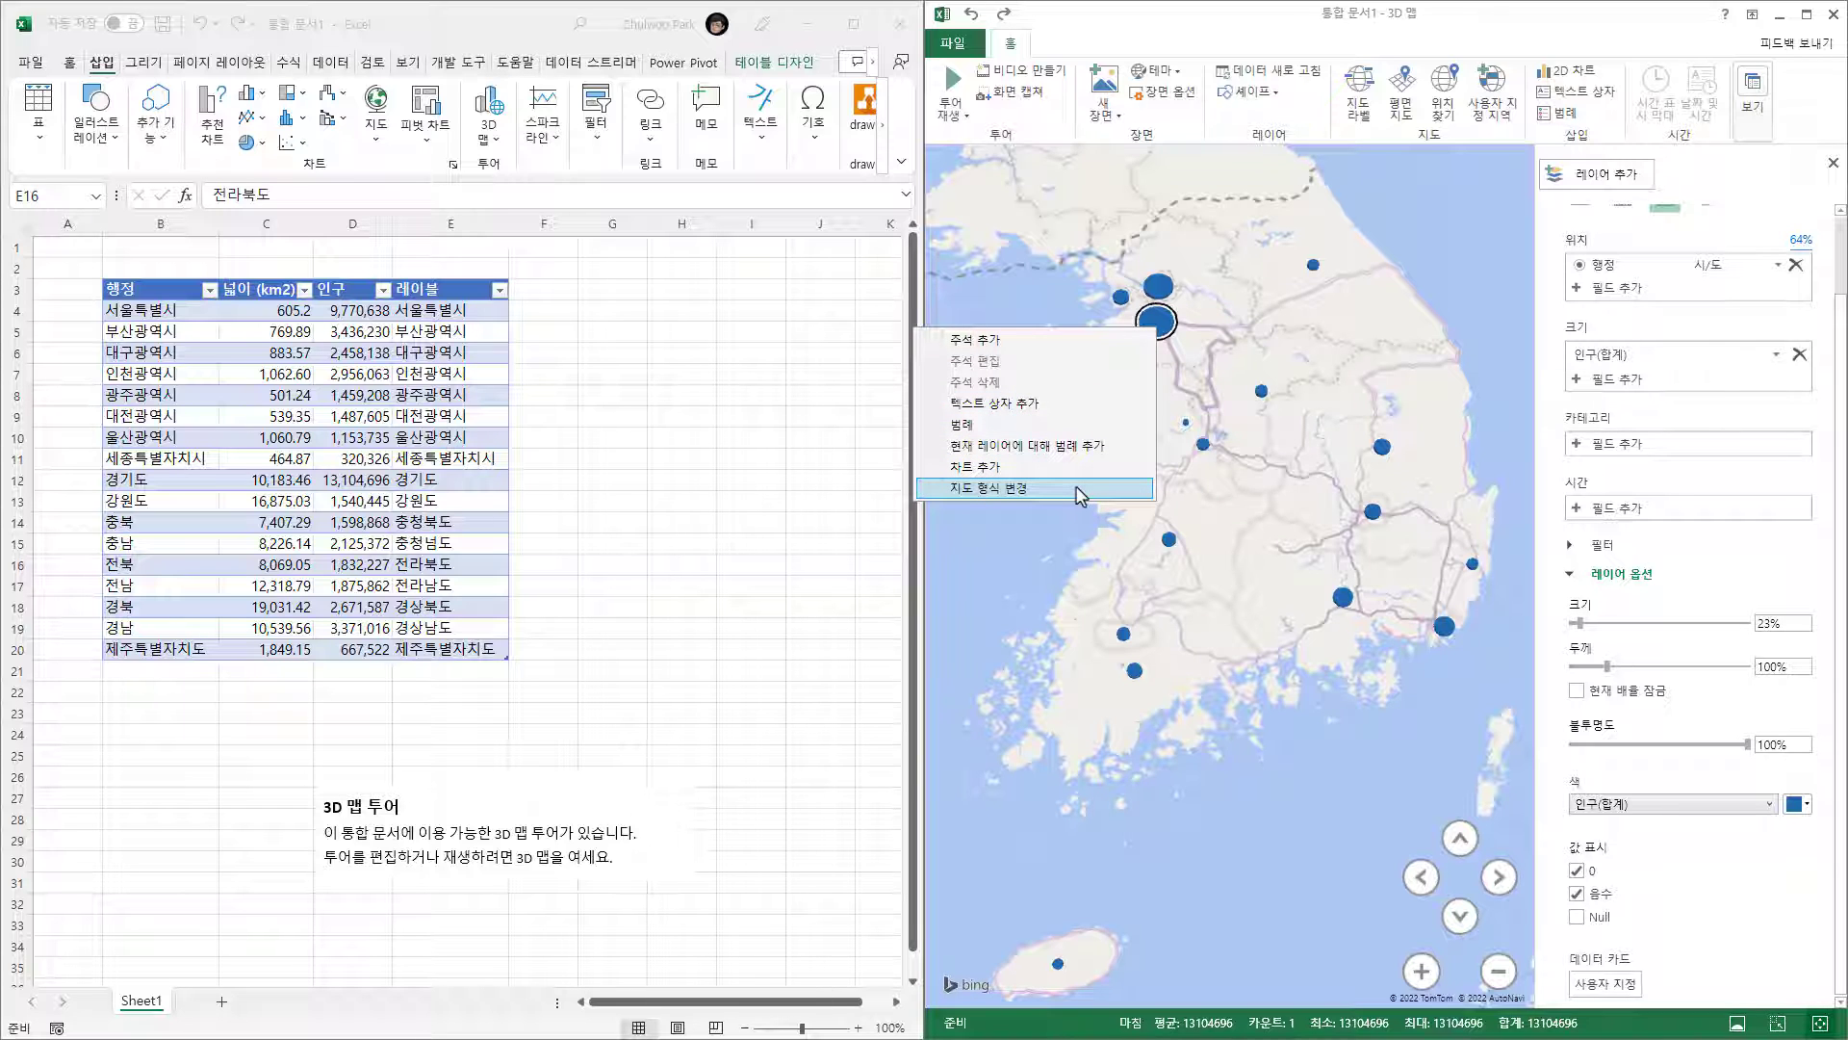
- Review the 행정 column's region names in B4:B20, particularly the shortened province names in B14:B19
left_click(153, 419)
left_click_drag(136, 307, 148, 645)
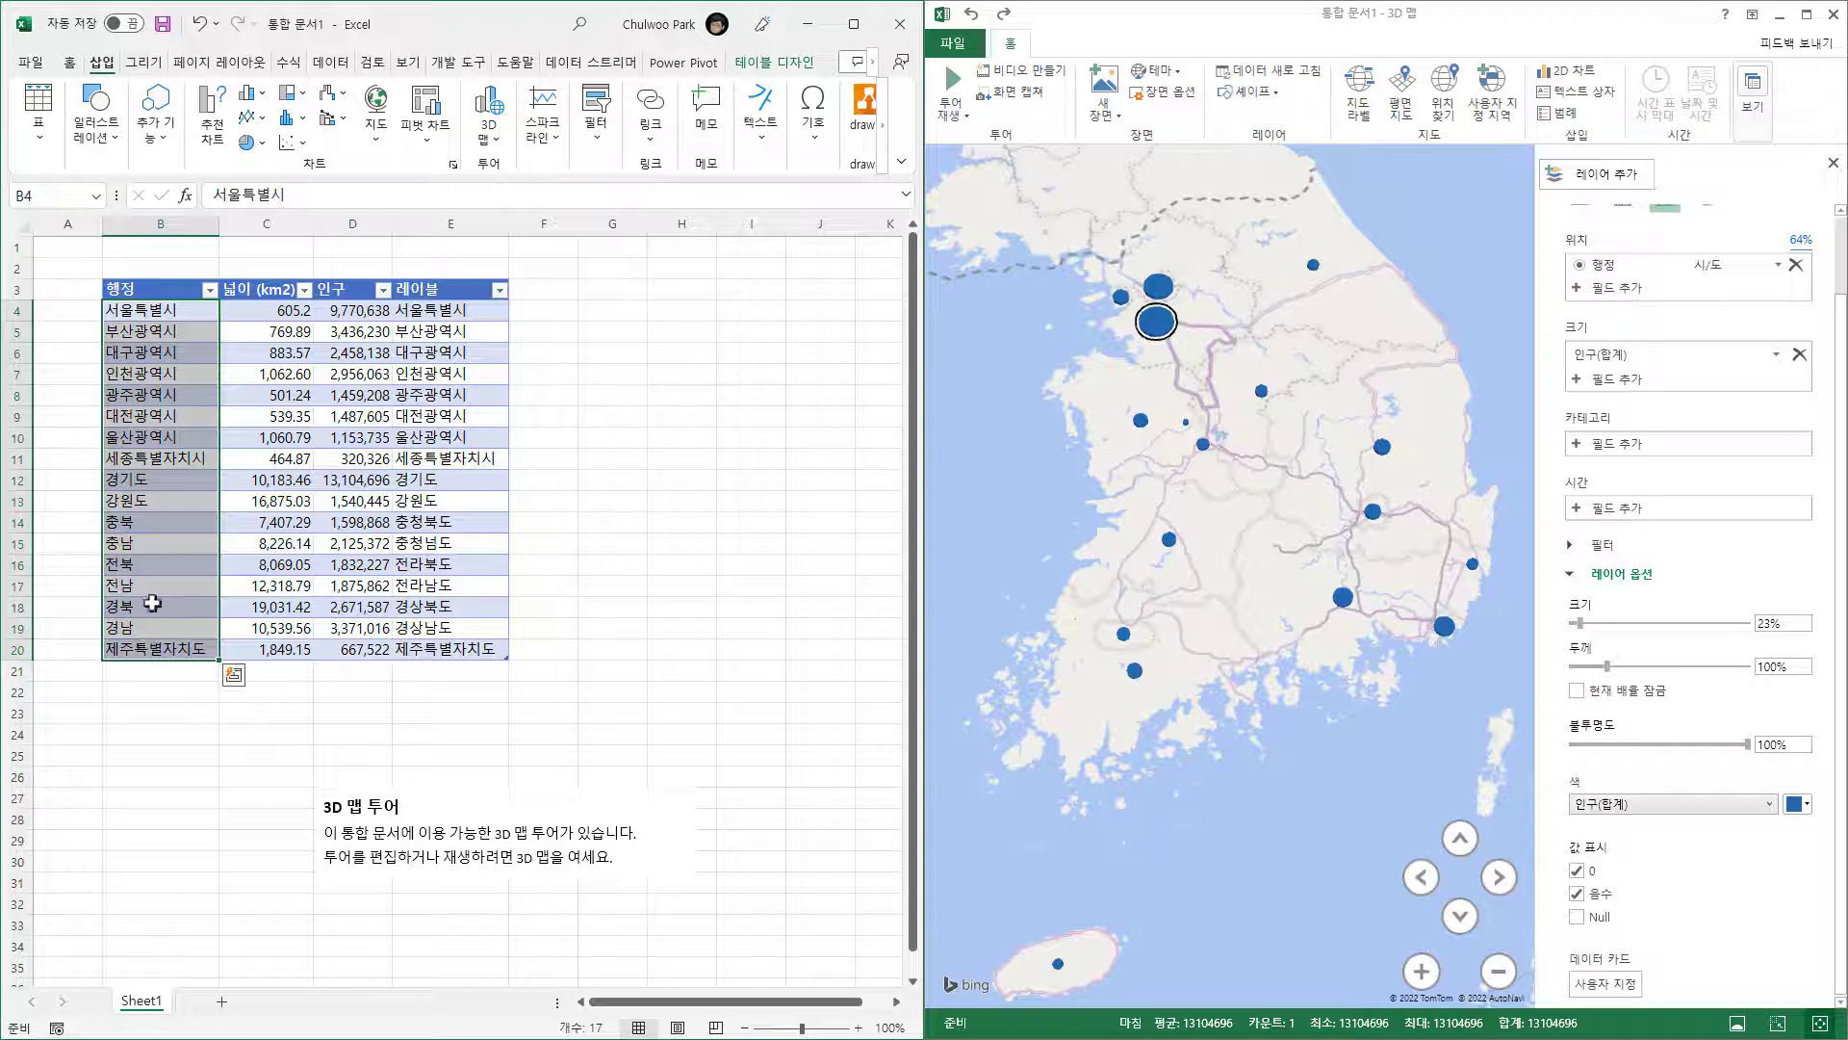
left_click_drag(153, 316, 152, 648)
left_click_drag(145, 523, 153, 626)
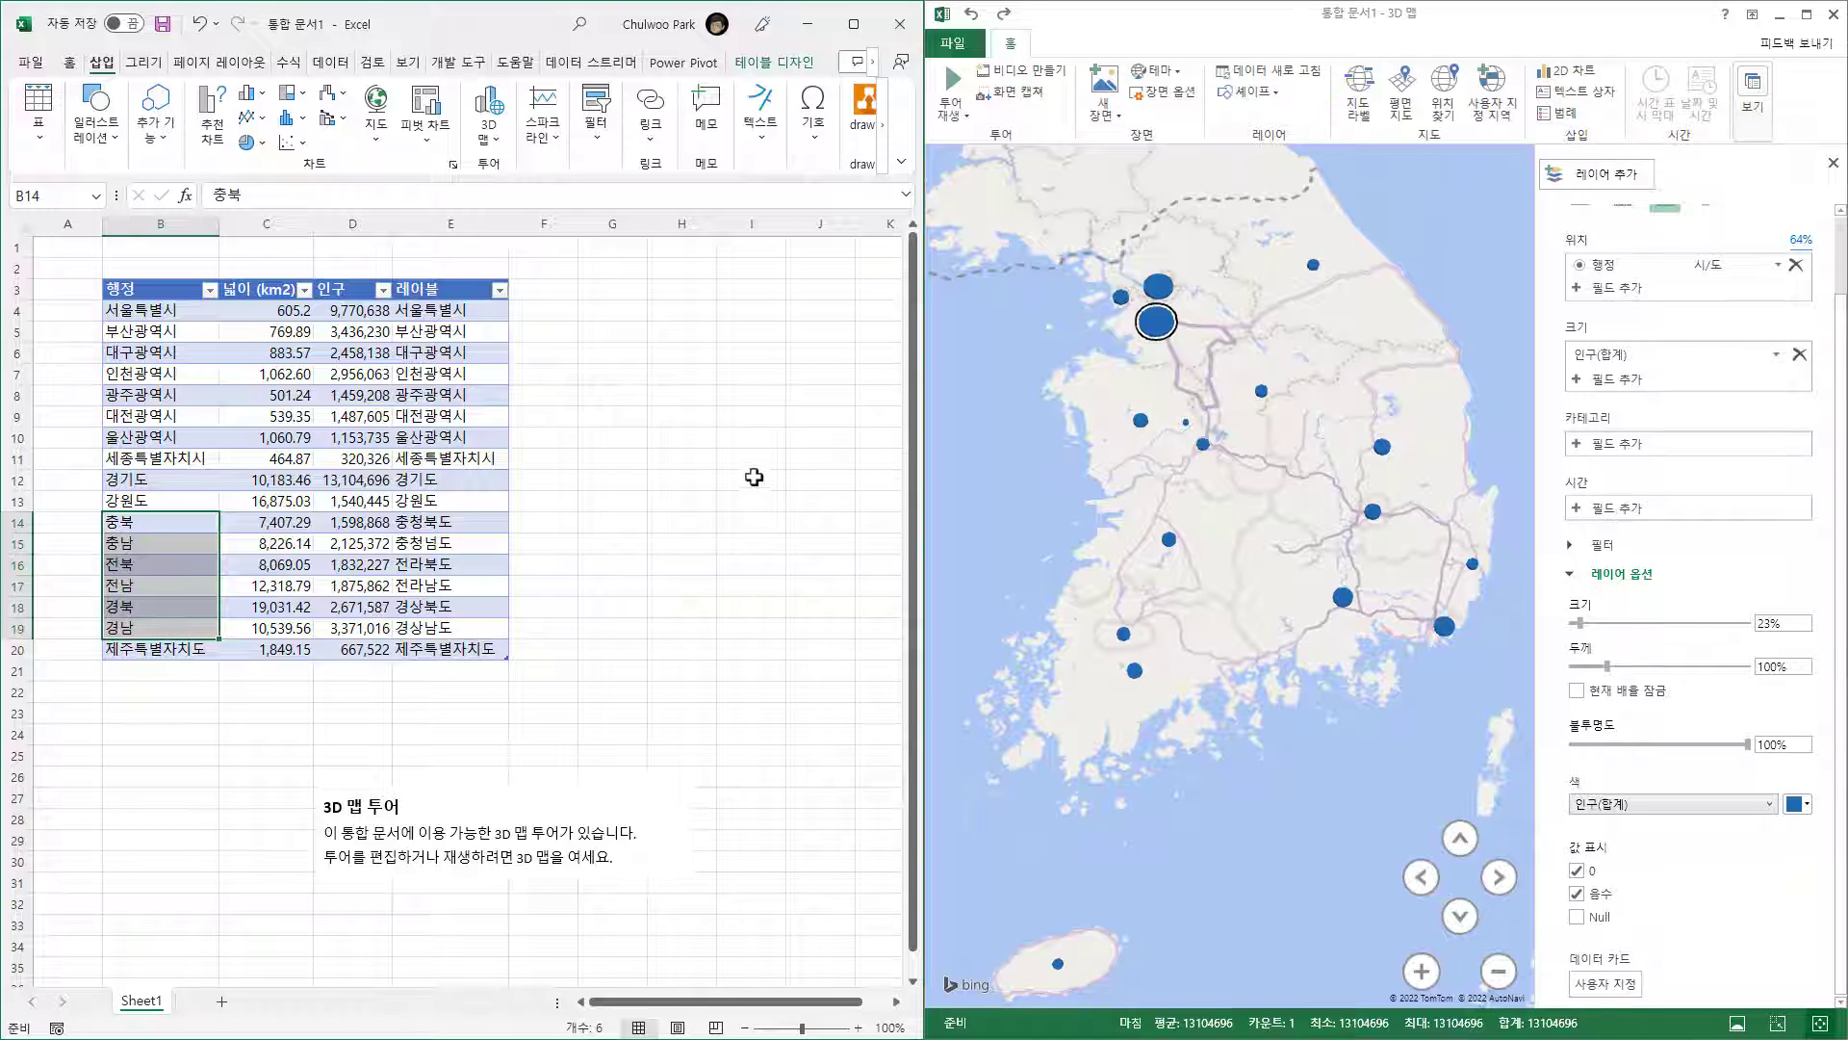
- Add a new worksheet and switch to the browser showing the Wikipedia page 대한민국의 행정 구역
left_click(222, 1003)
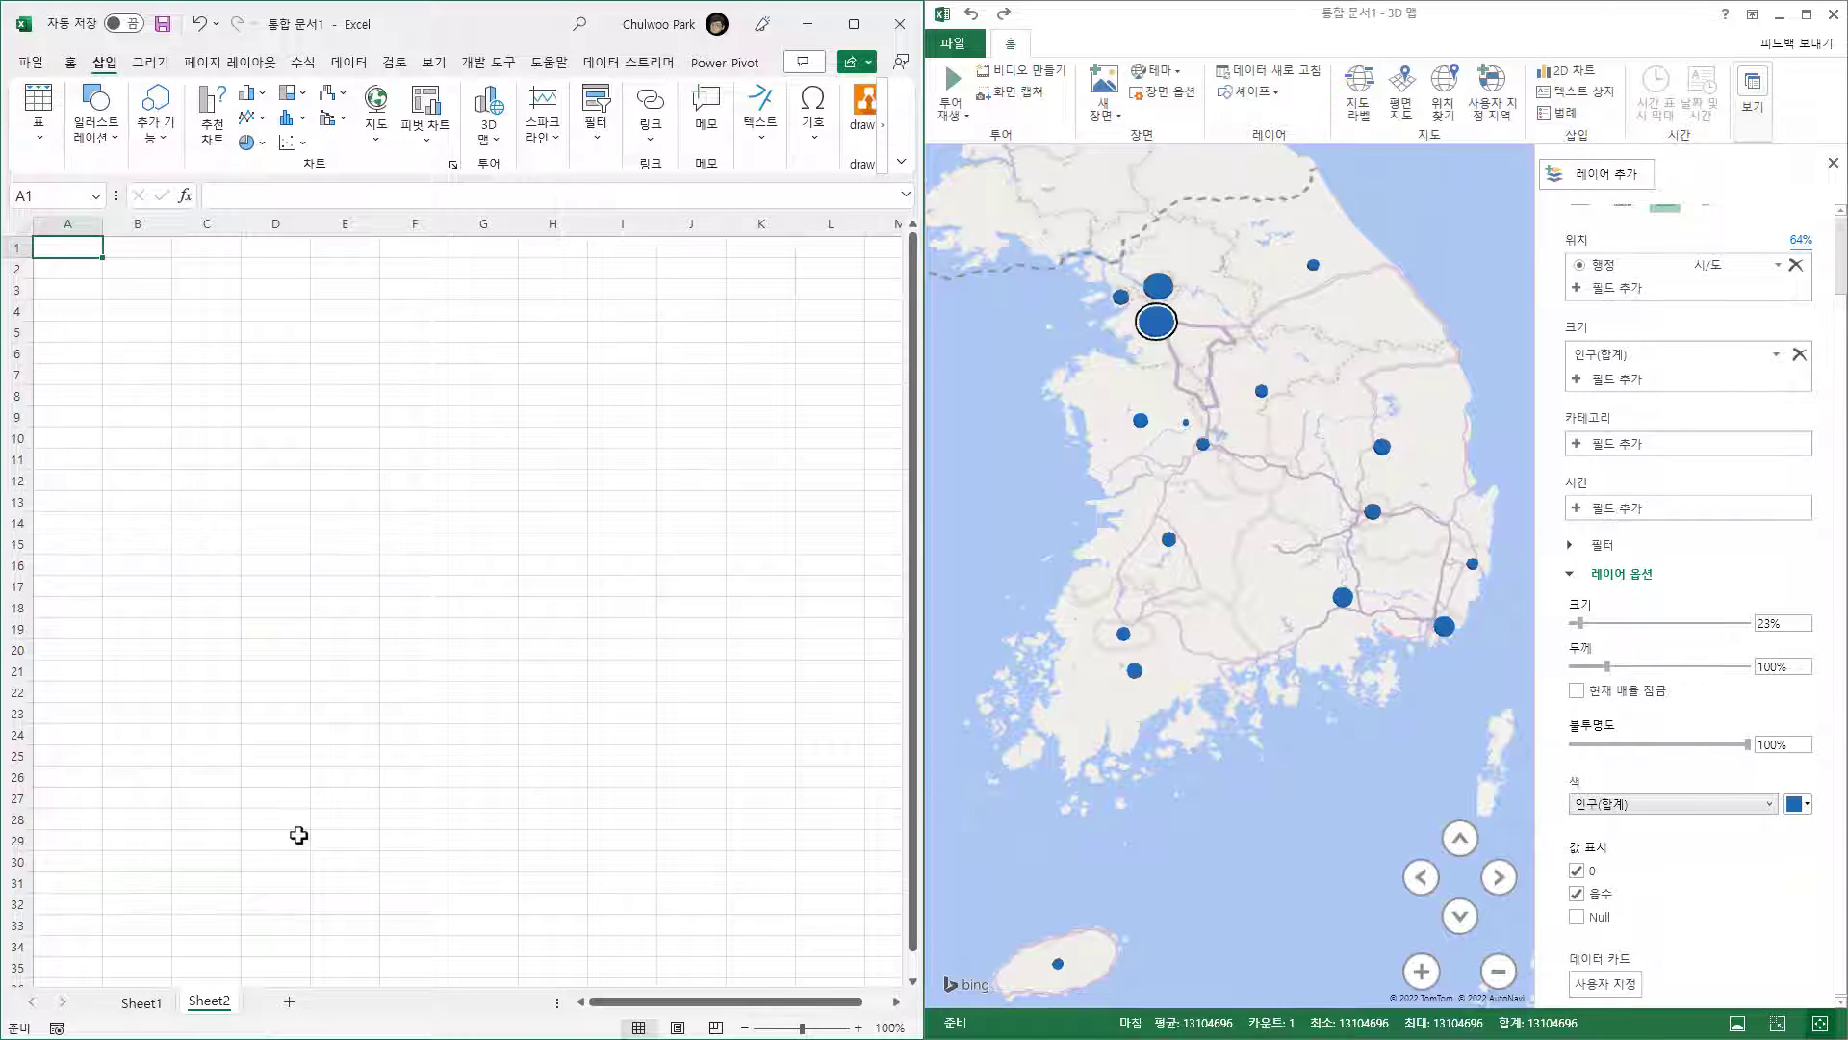
key("alt+Tab")
key("alt+Tab")
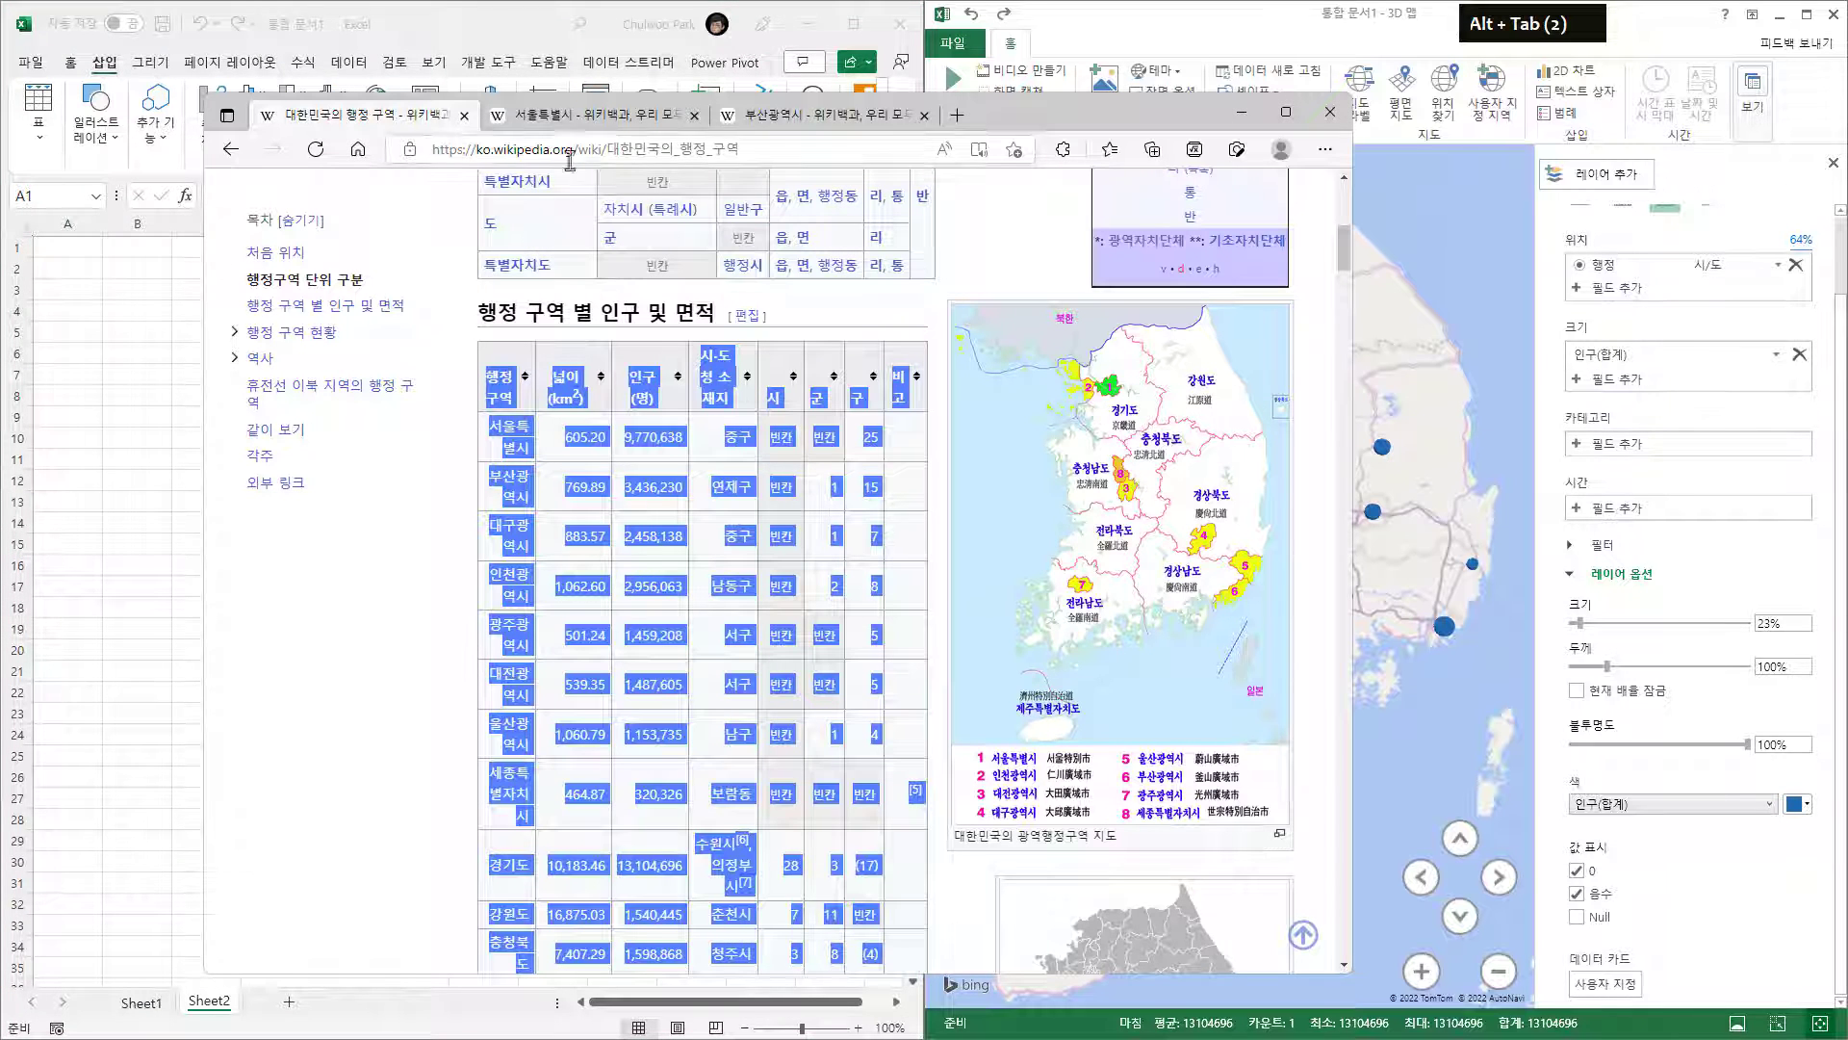
- Copy the district table with 자치구, 세대, 인구 and 면적, excluding the 합계 row, from the 서울특별시 Wikipedia page
left_click(589, 115)
scroll(655, 652, "down", 5)
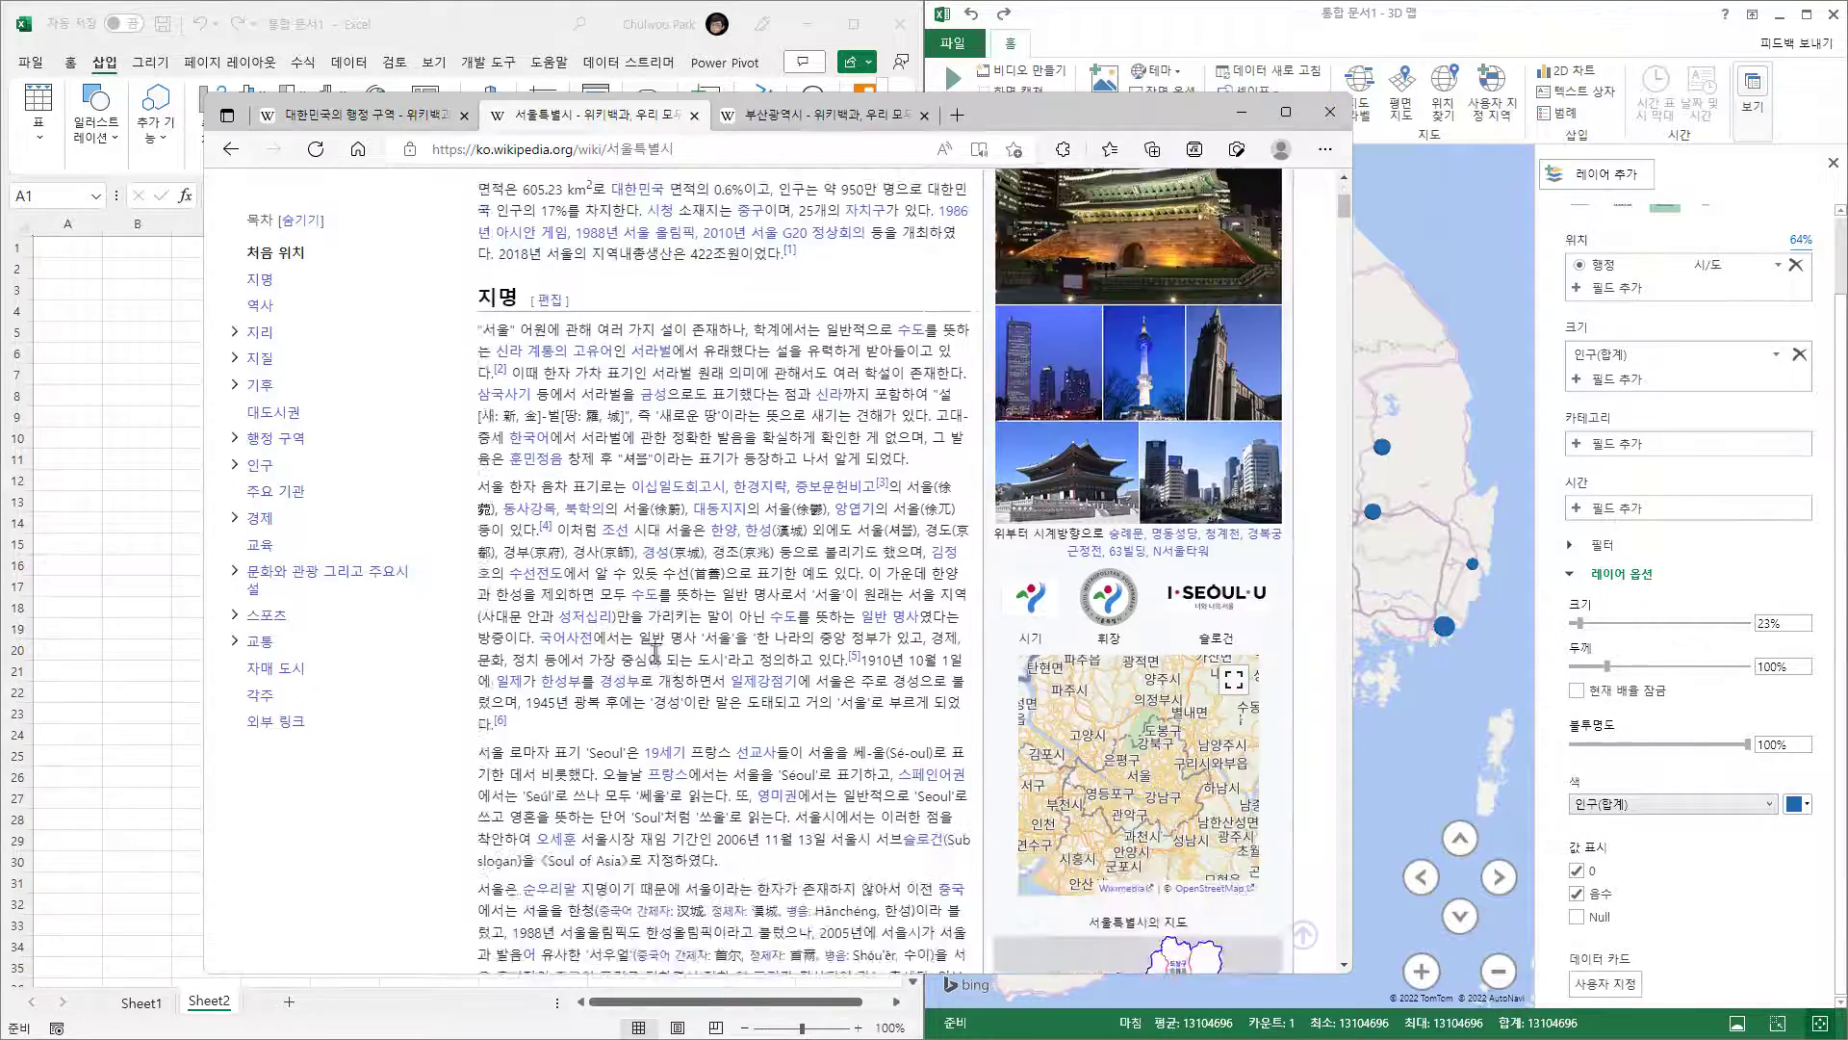
scroll(655, 652, "down", 2)
scroll(655, 652, "up", 5)
scroll(655, 652, "down", 20)
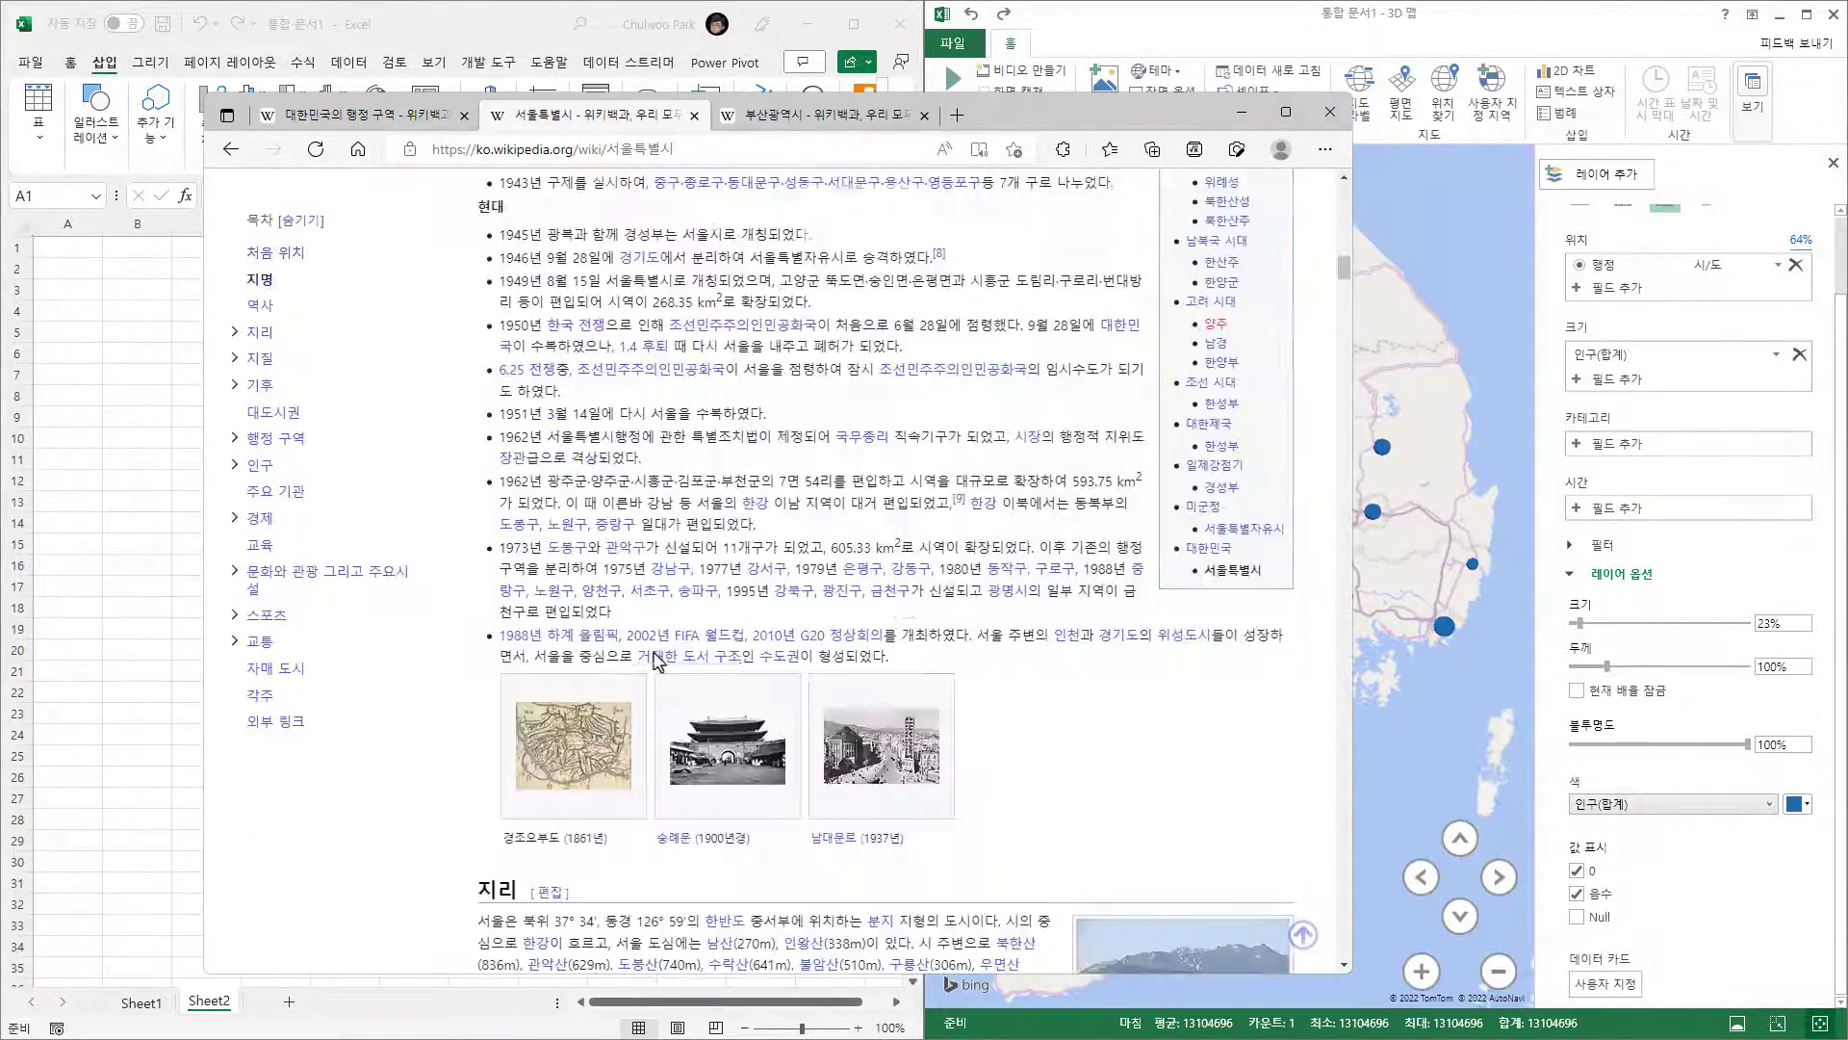
scroll(655, 661, "down", 15)
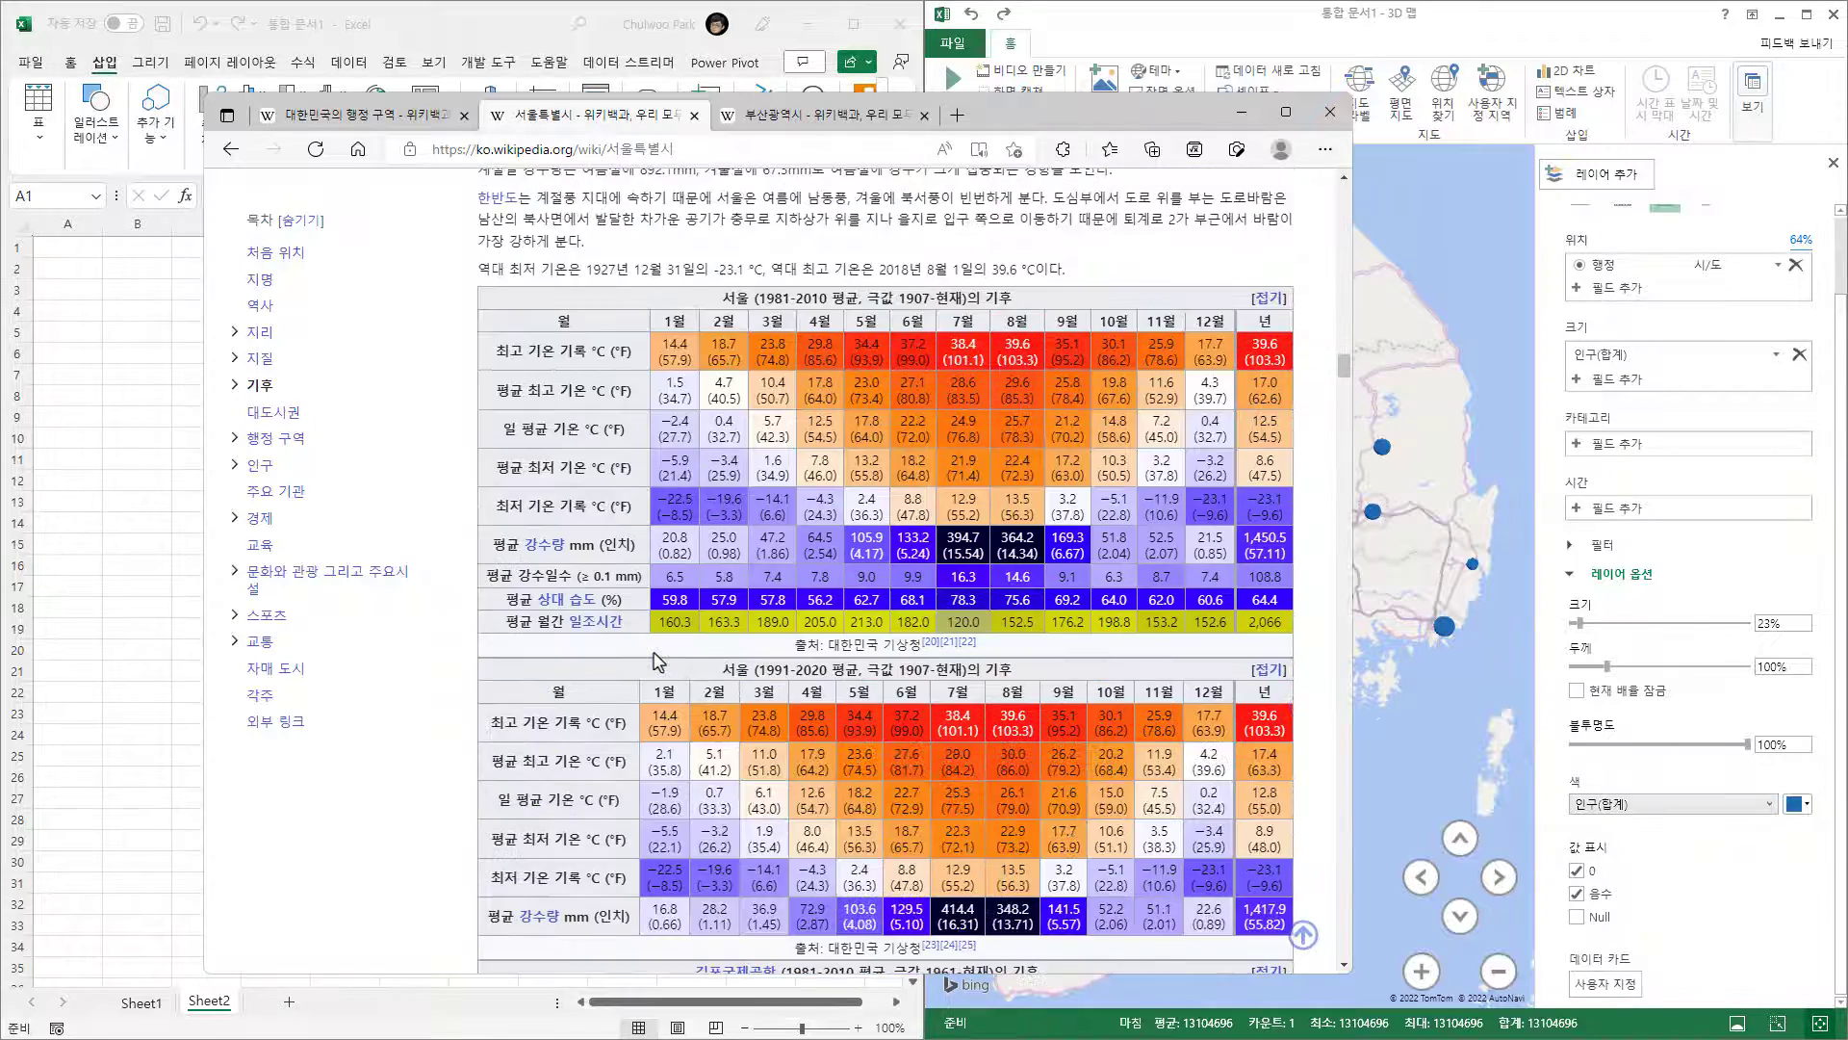
scroll(655, 661, "down", 12)
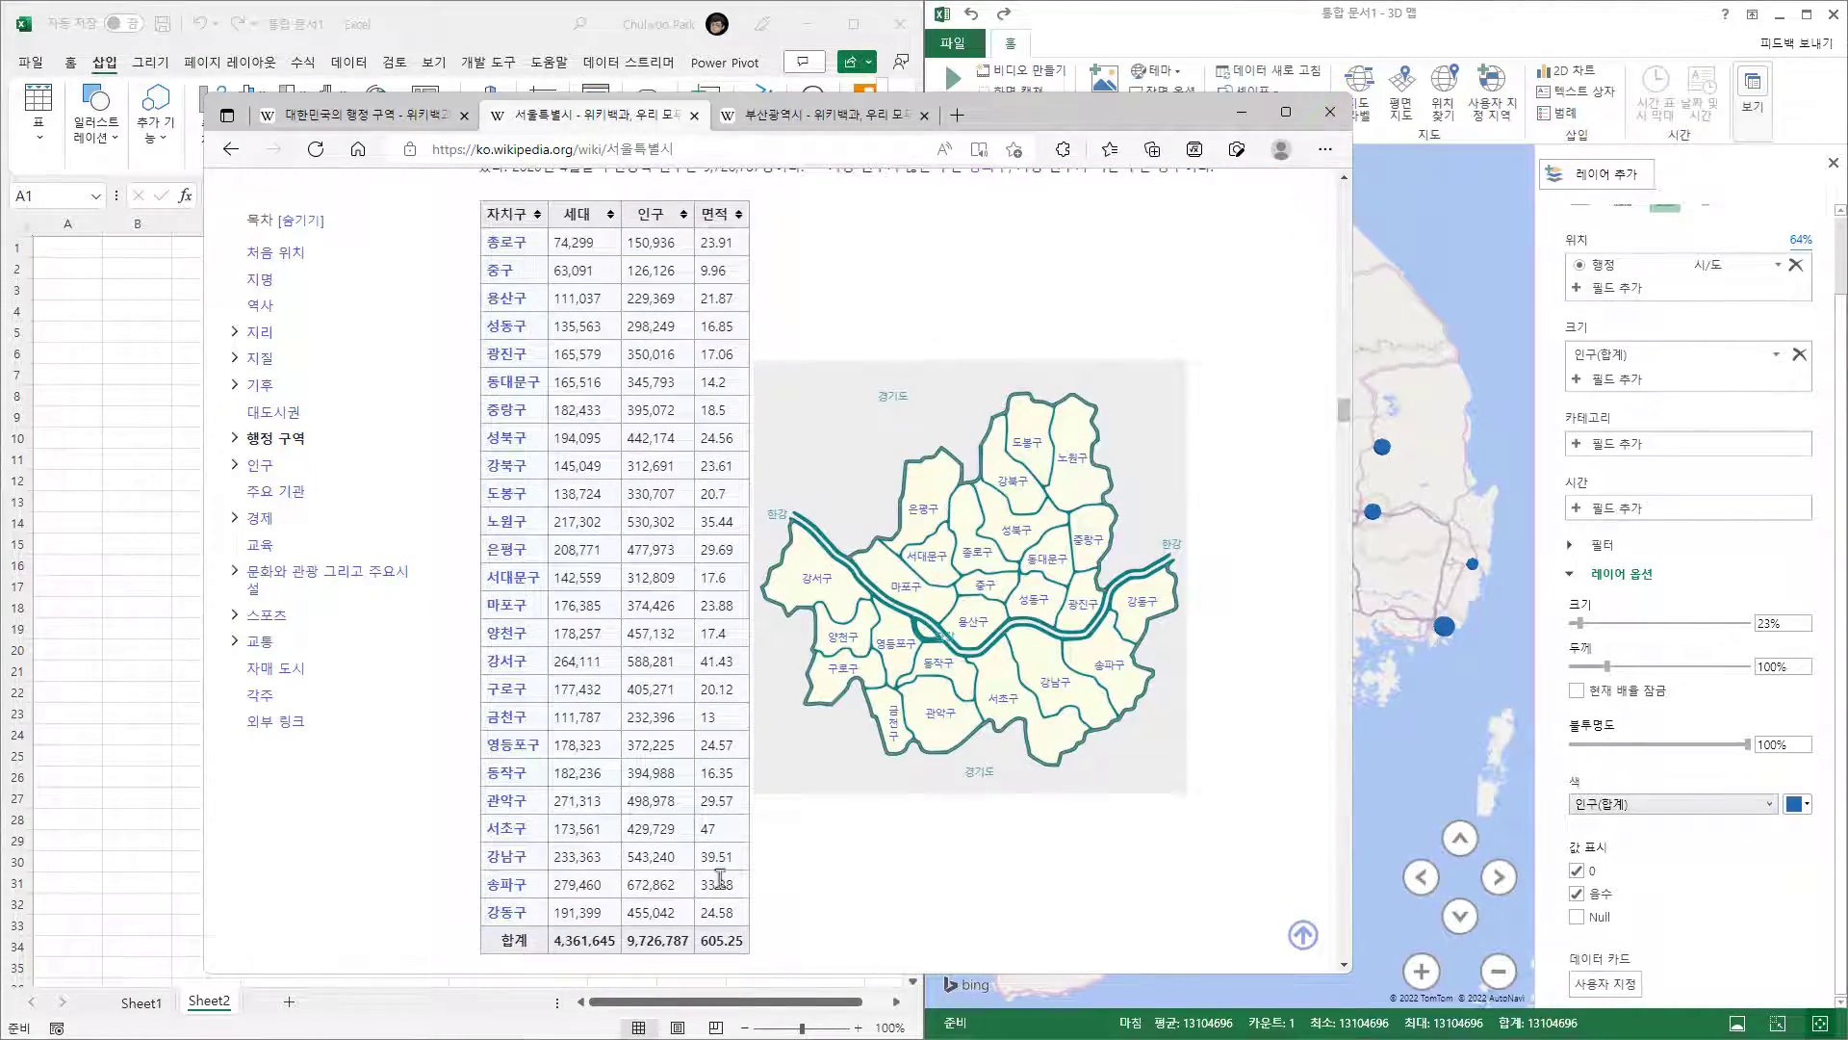
left_click_drag(739, 914, 491, 229)
right_click(491, 228)
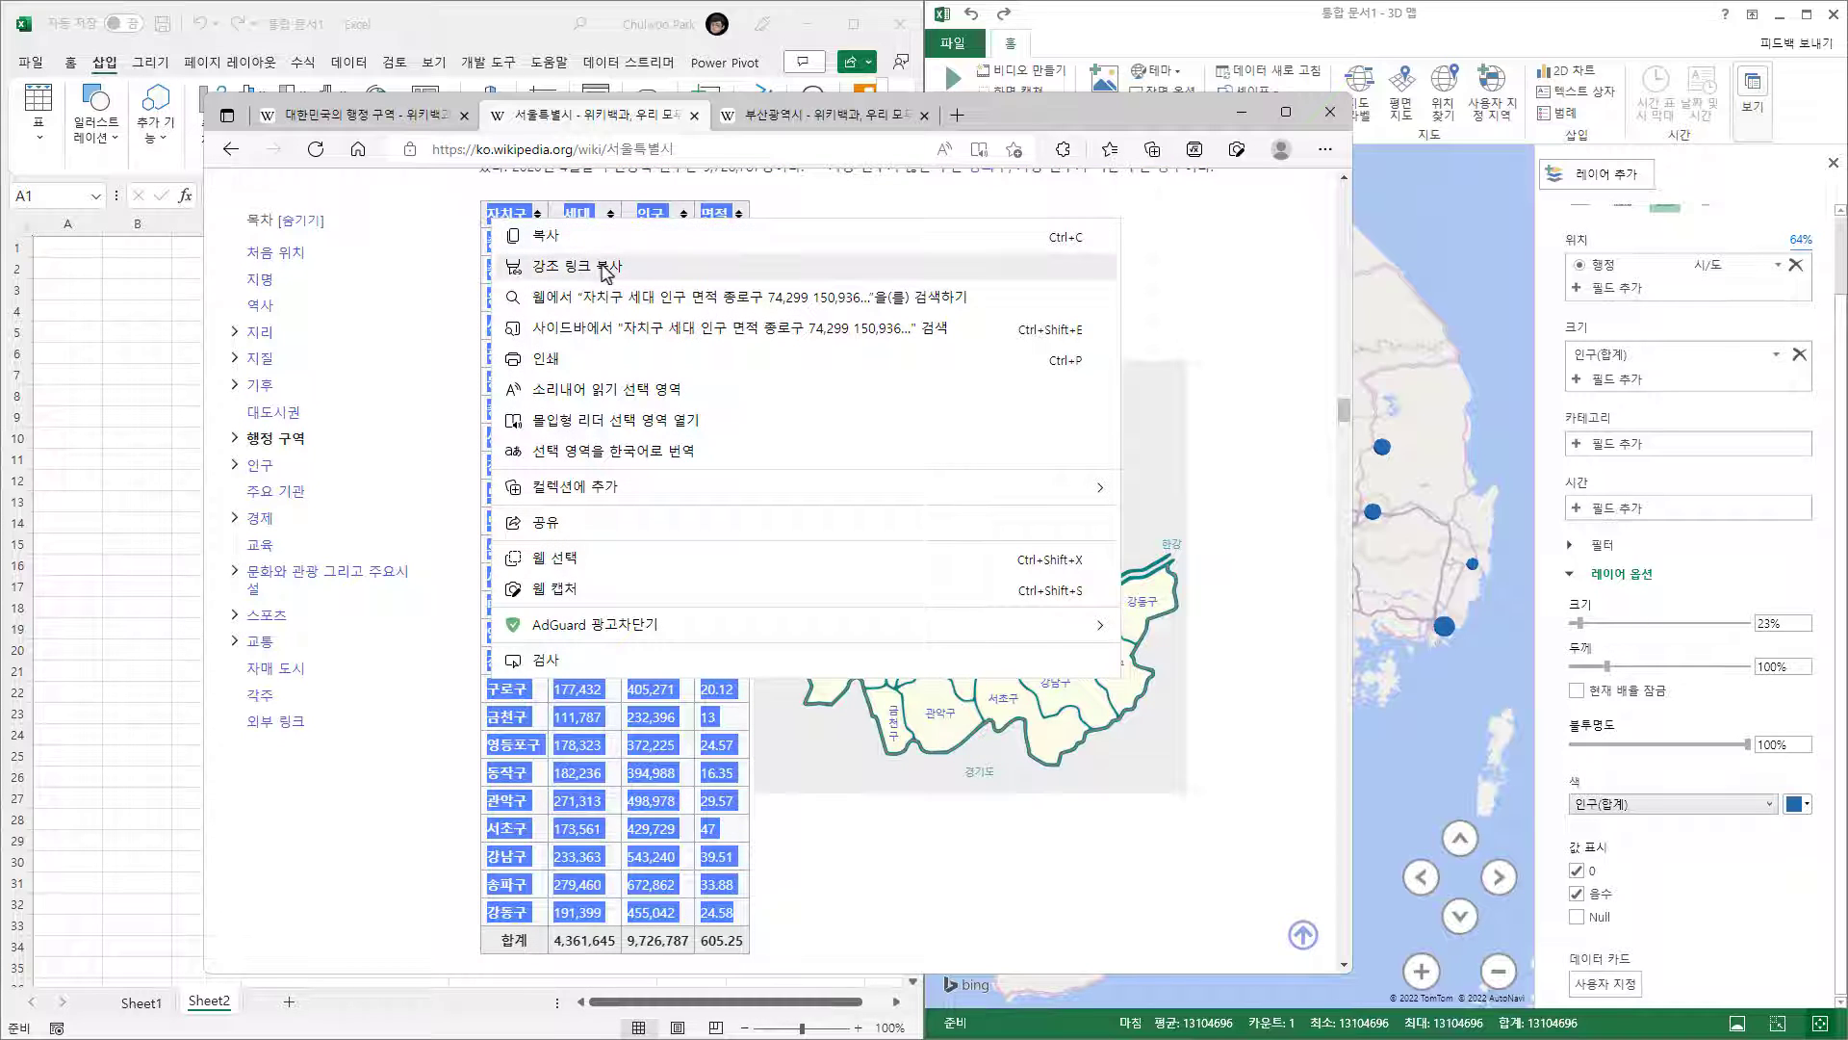
left_click(611, 241)
- Switch to Excel and paste the copied district data at B2 of Sheet2, matching the destination formatting
left_click(120, 296)
left_click(149, 266)
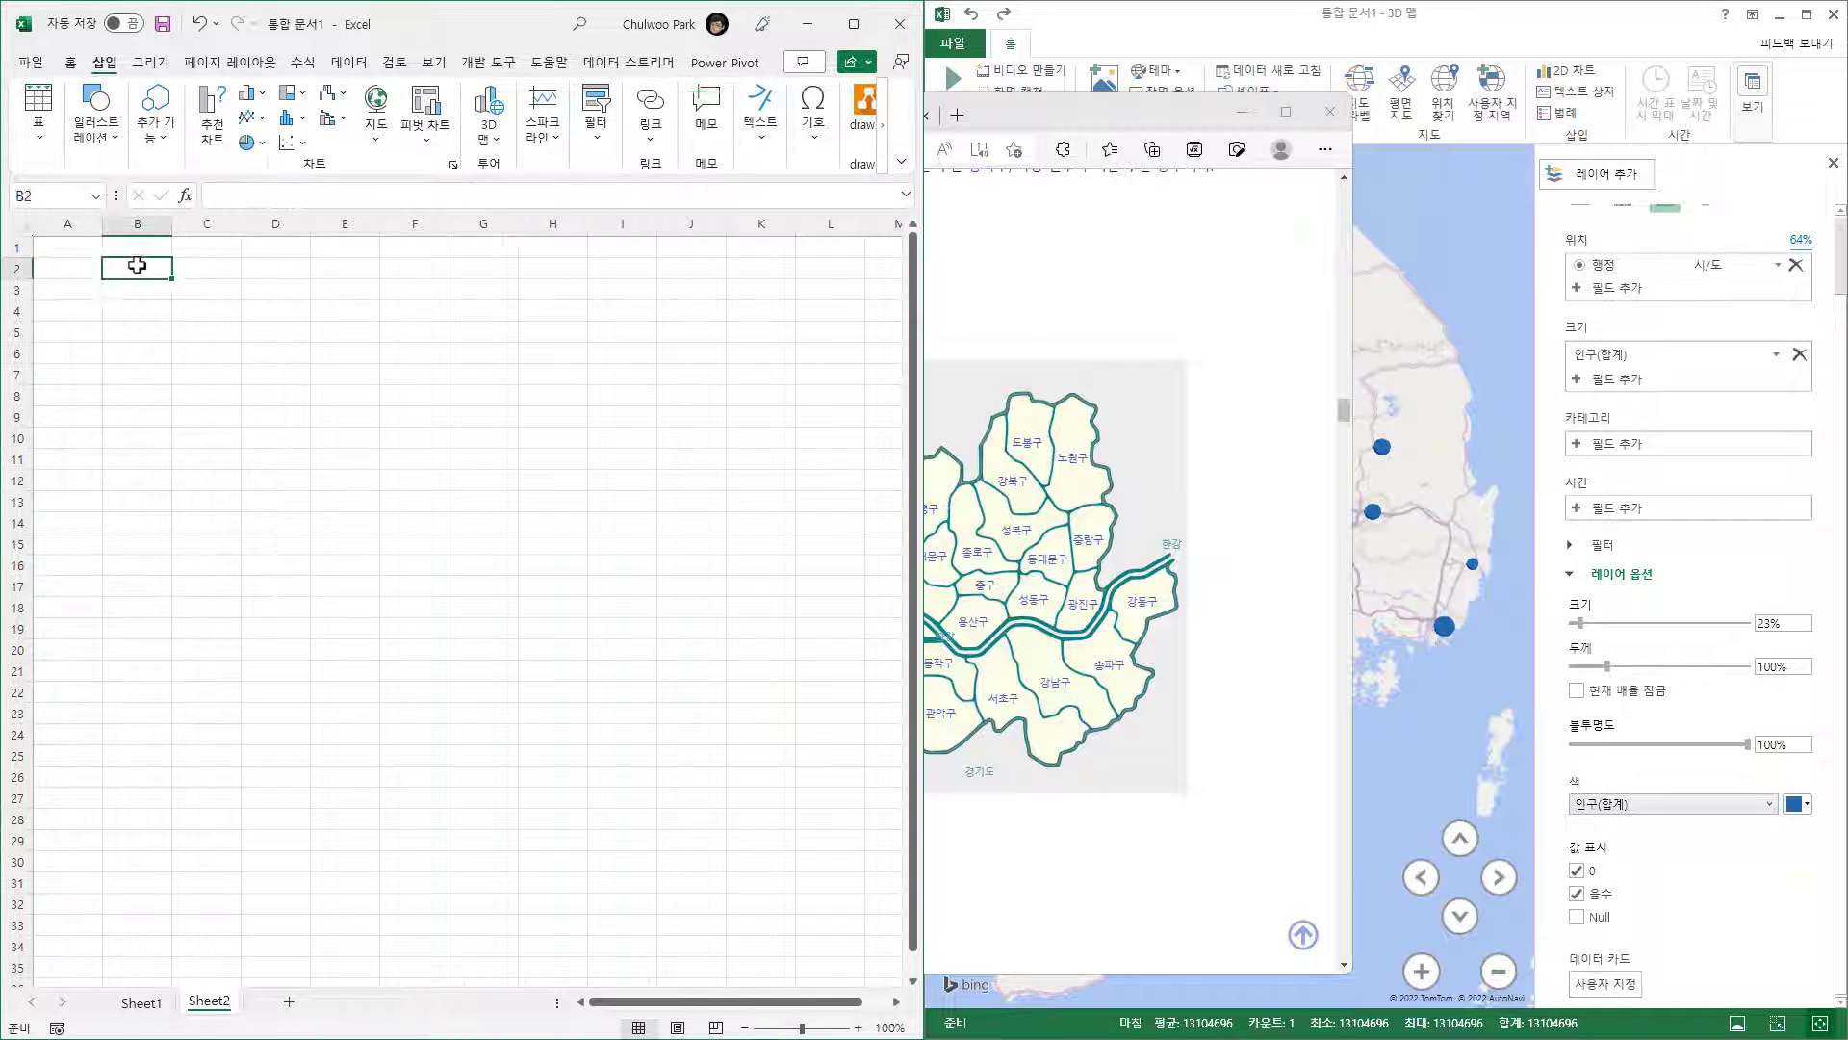
key("ctrl+v")
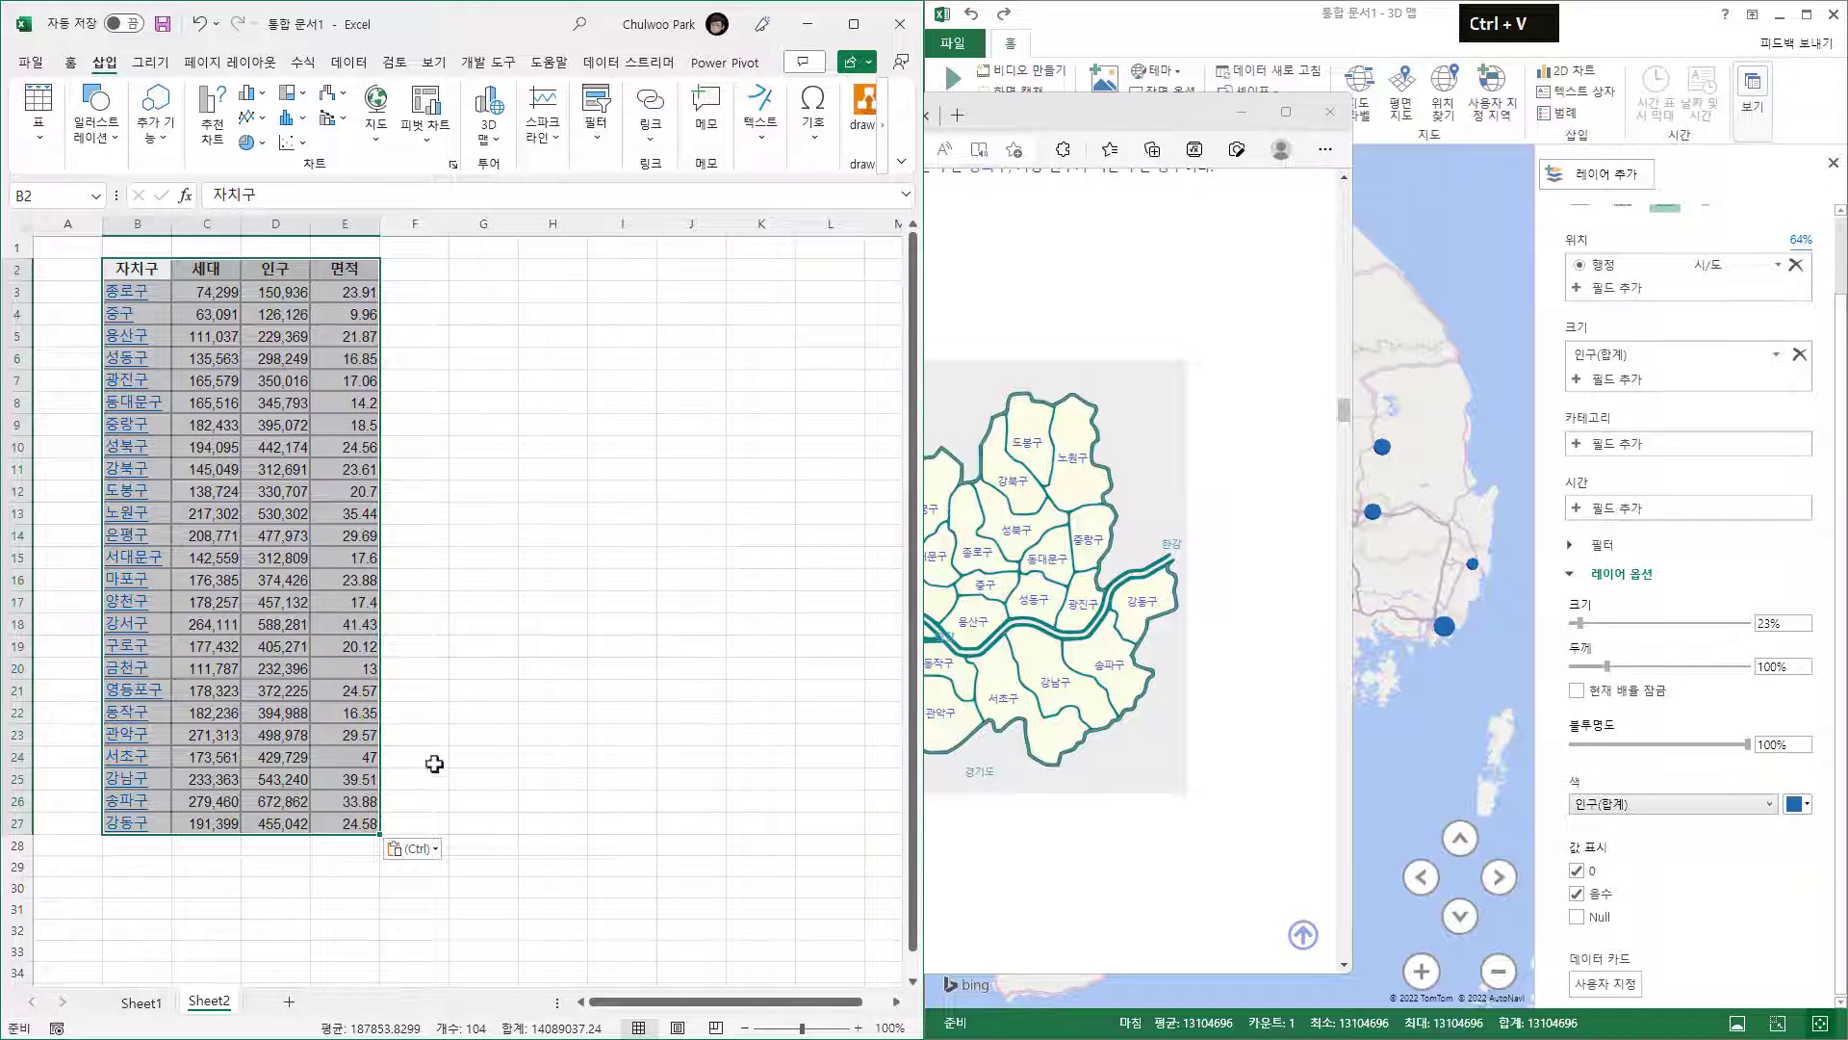
left_click(430, 848)
left_click(429, 903)
left_click(491, 628)
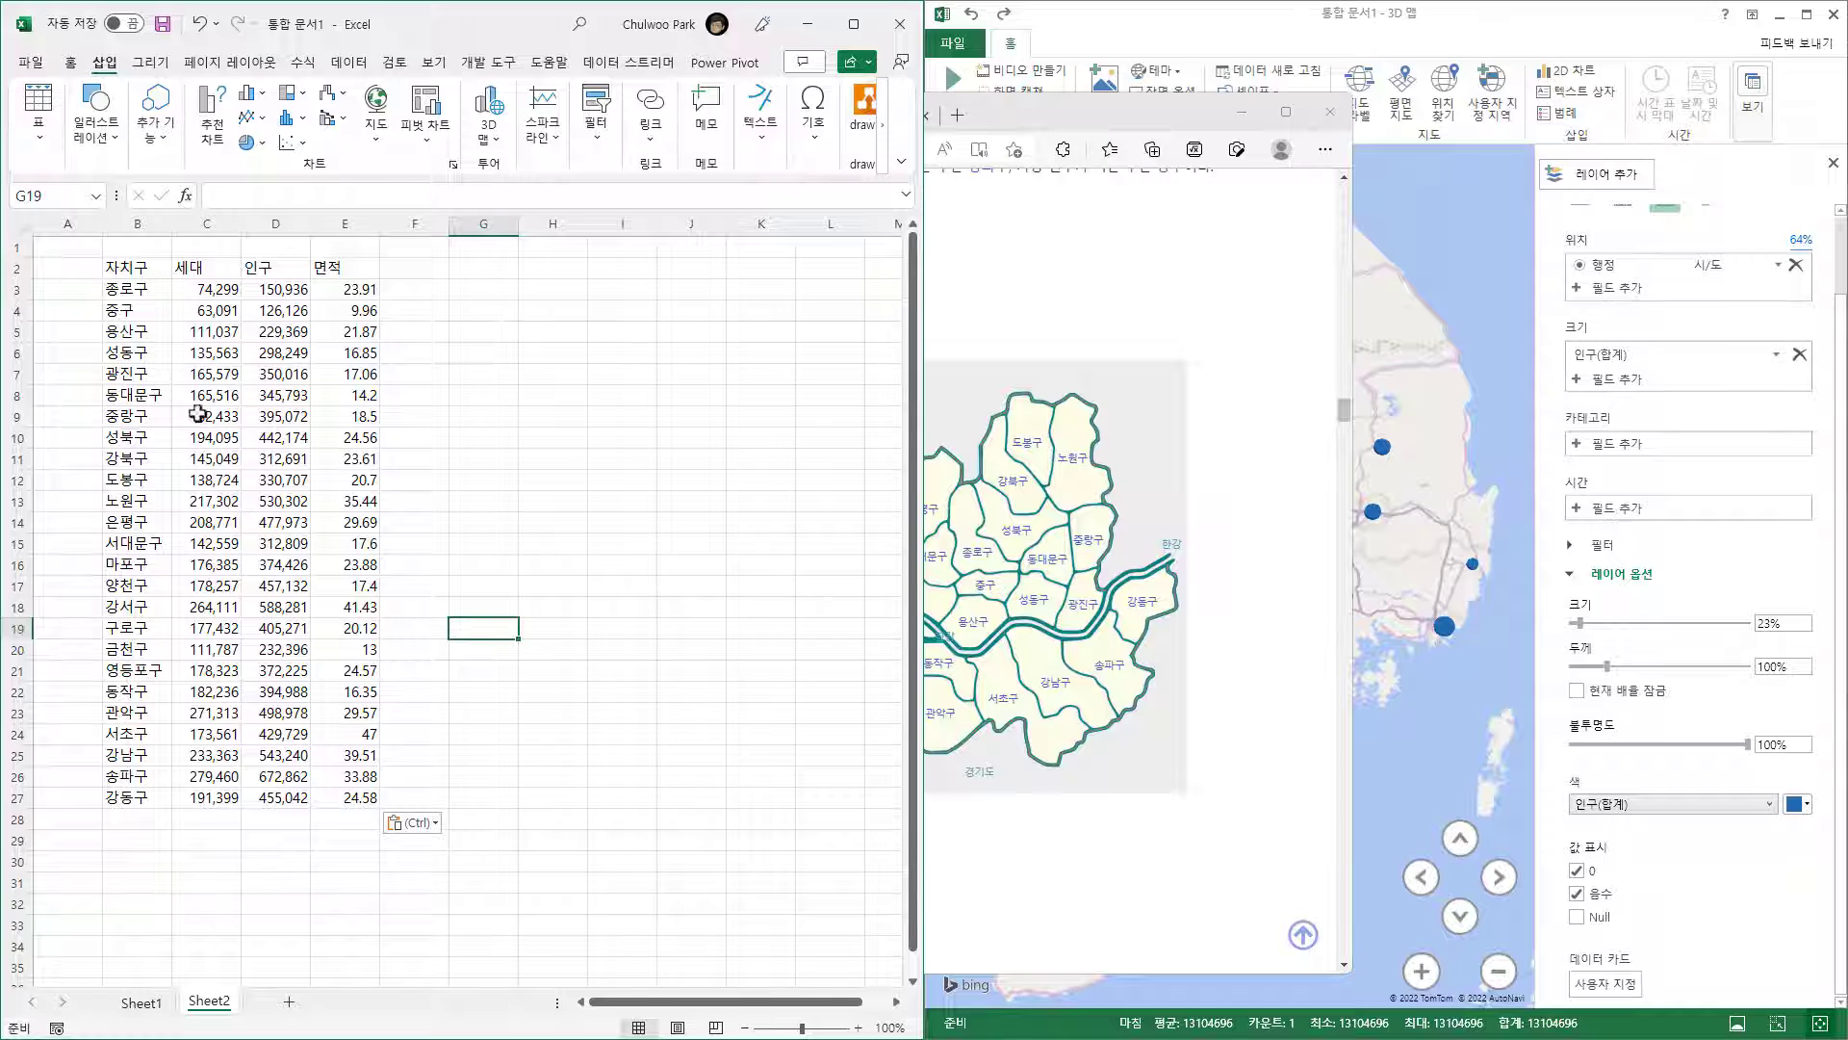
- Convert the pasted district data in B2:E27 into an Excel table with a header row
left_click(195, 376)
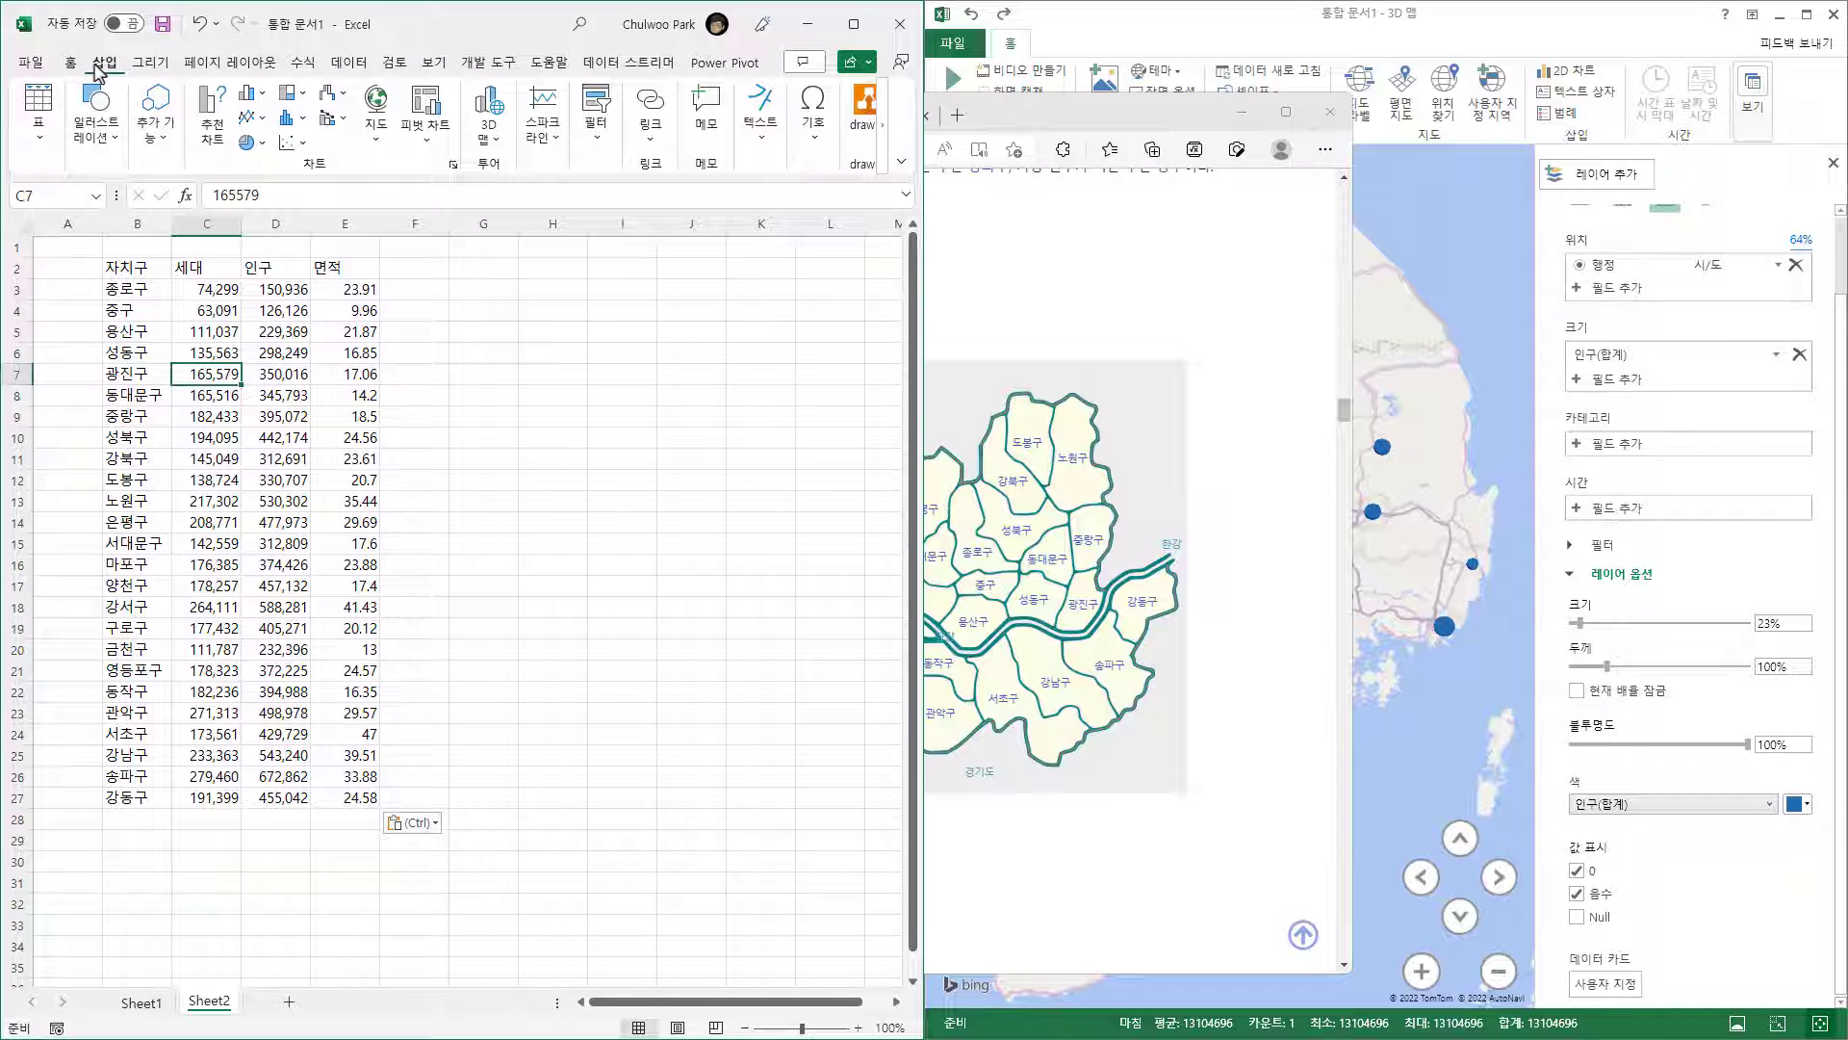
left_click(45, 137)
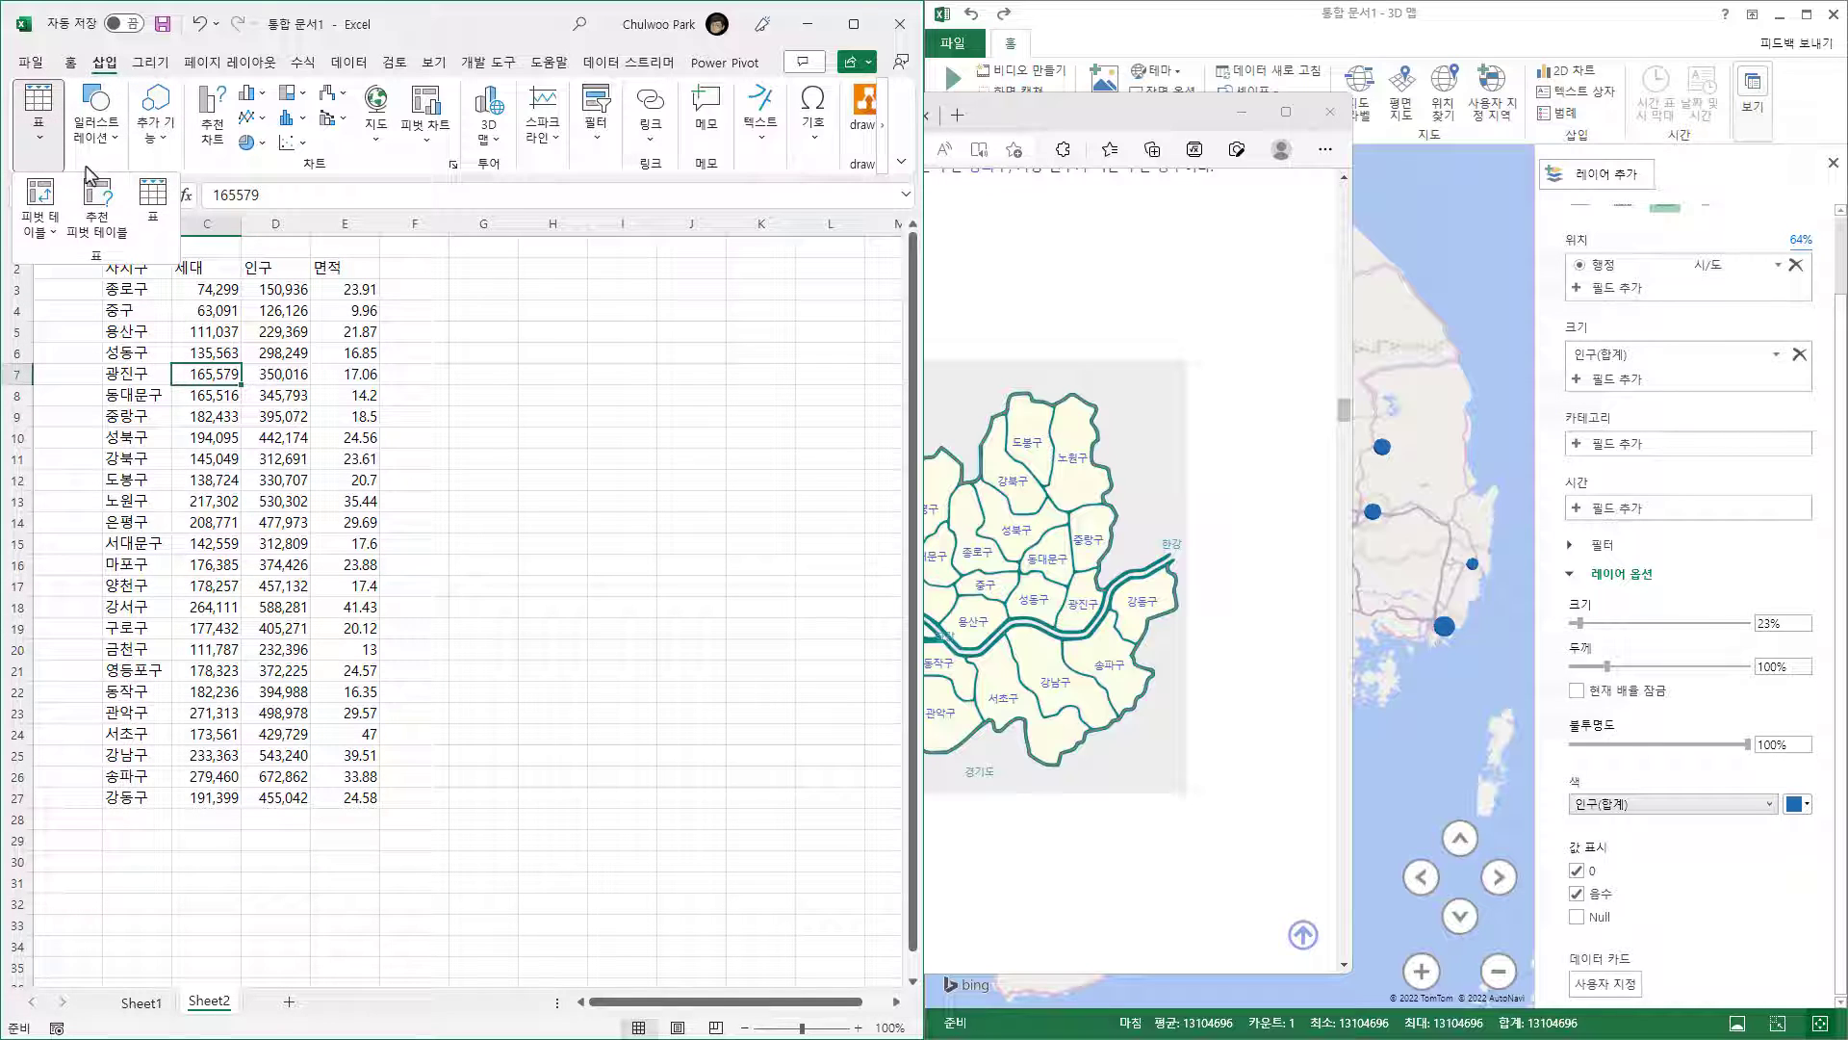
left_click(127, 216)
left_click(525, 632)
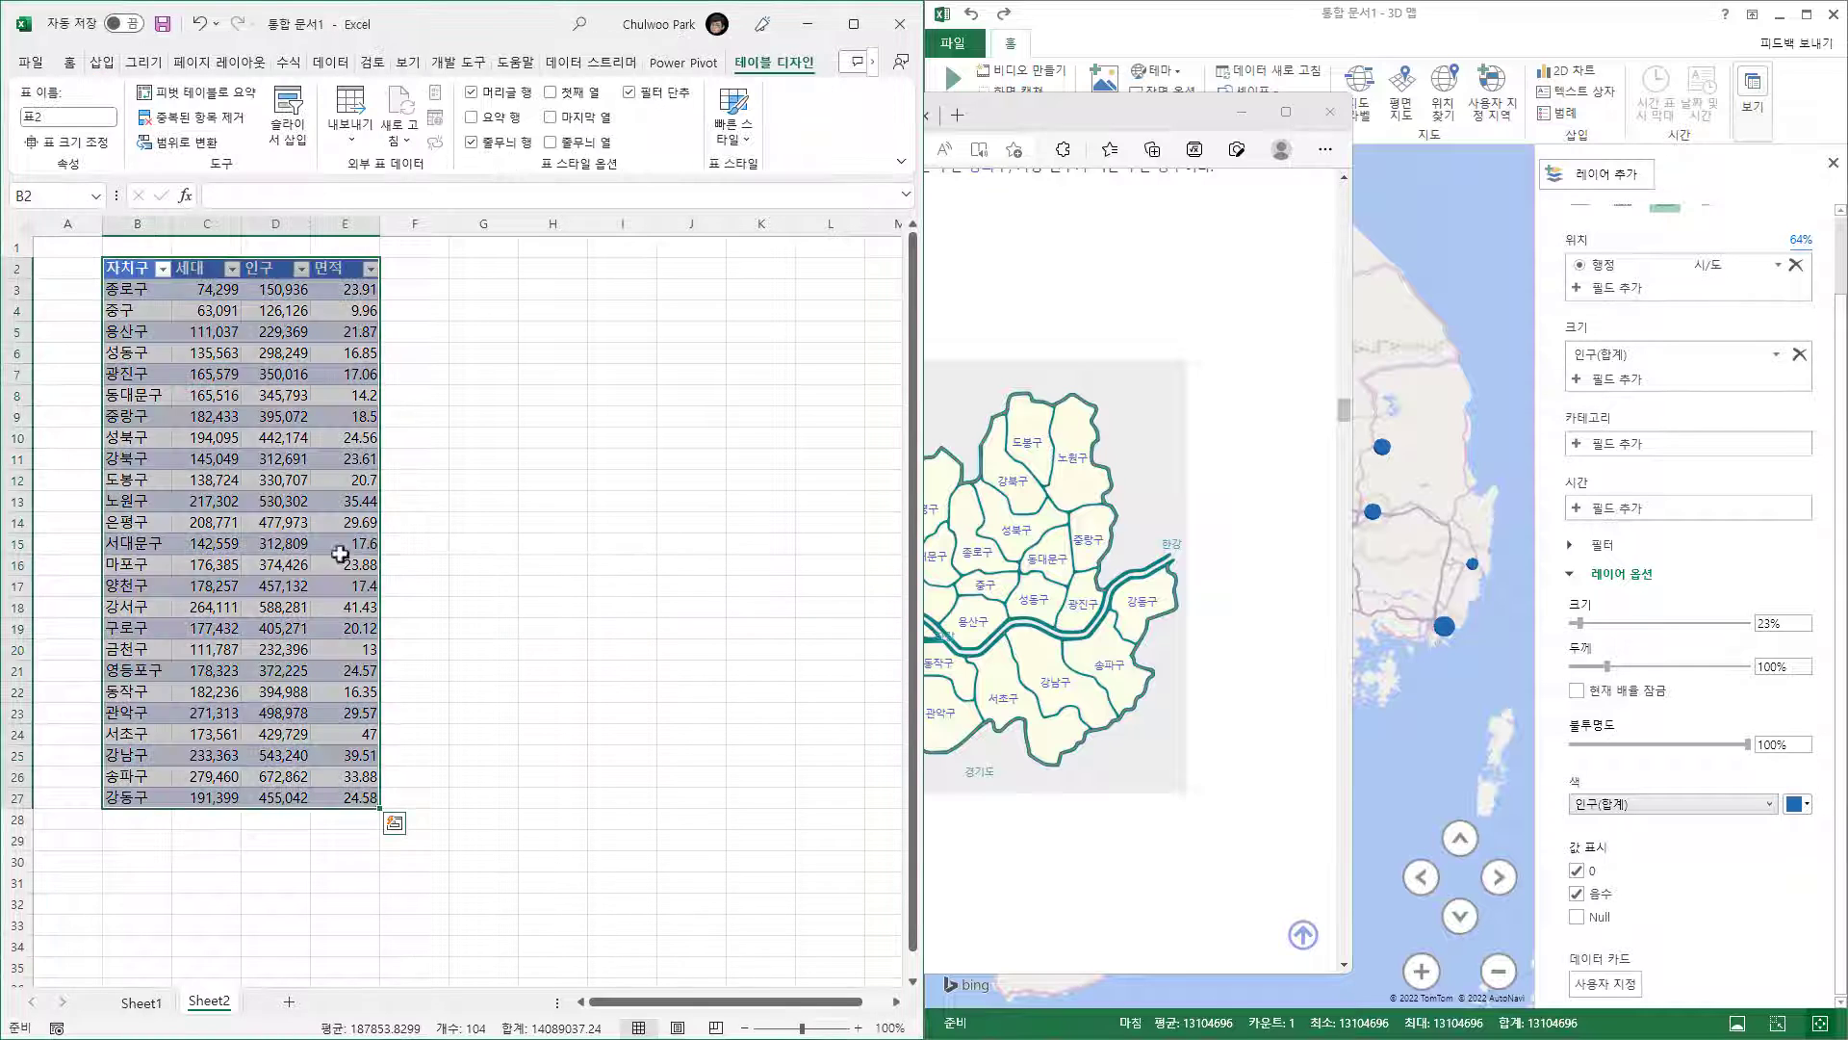
left_click(347, 542)
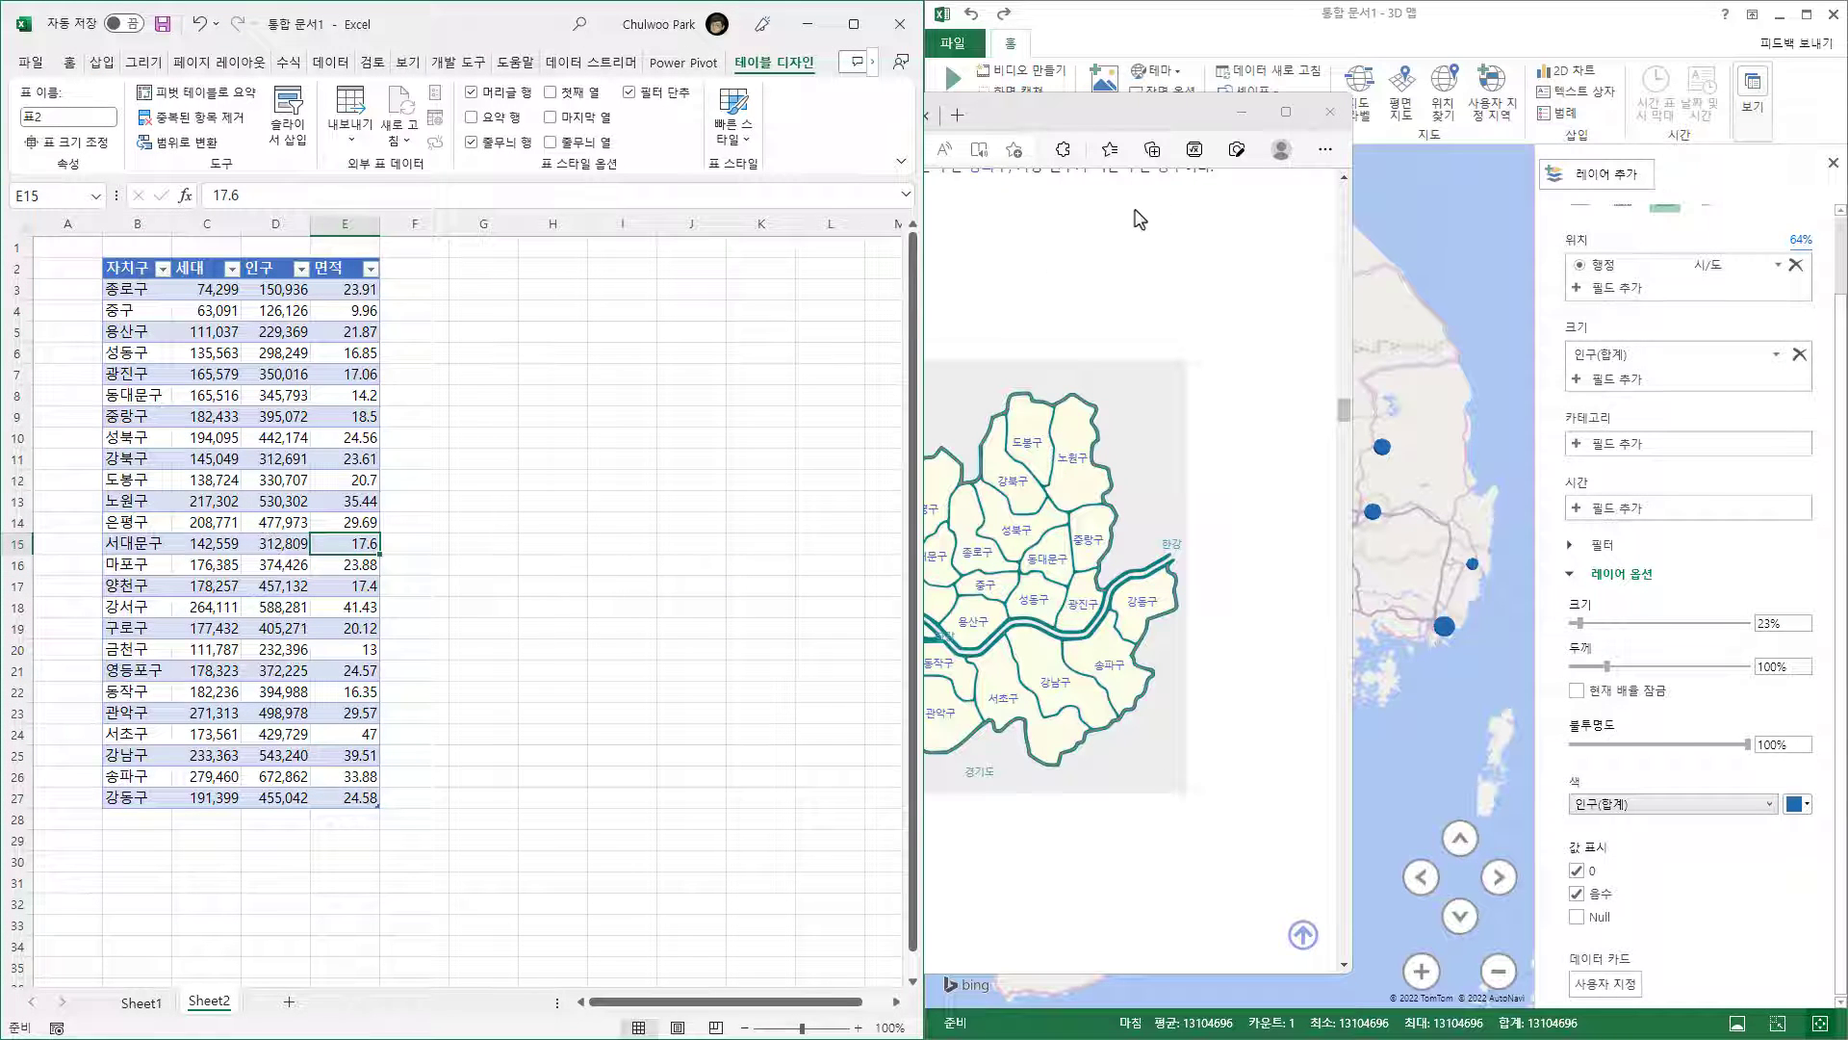
- Minimize the browser and create a new 3D Map tour from the district table
left_click(1241, 111)
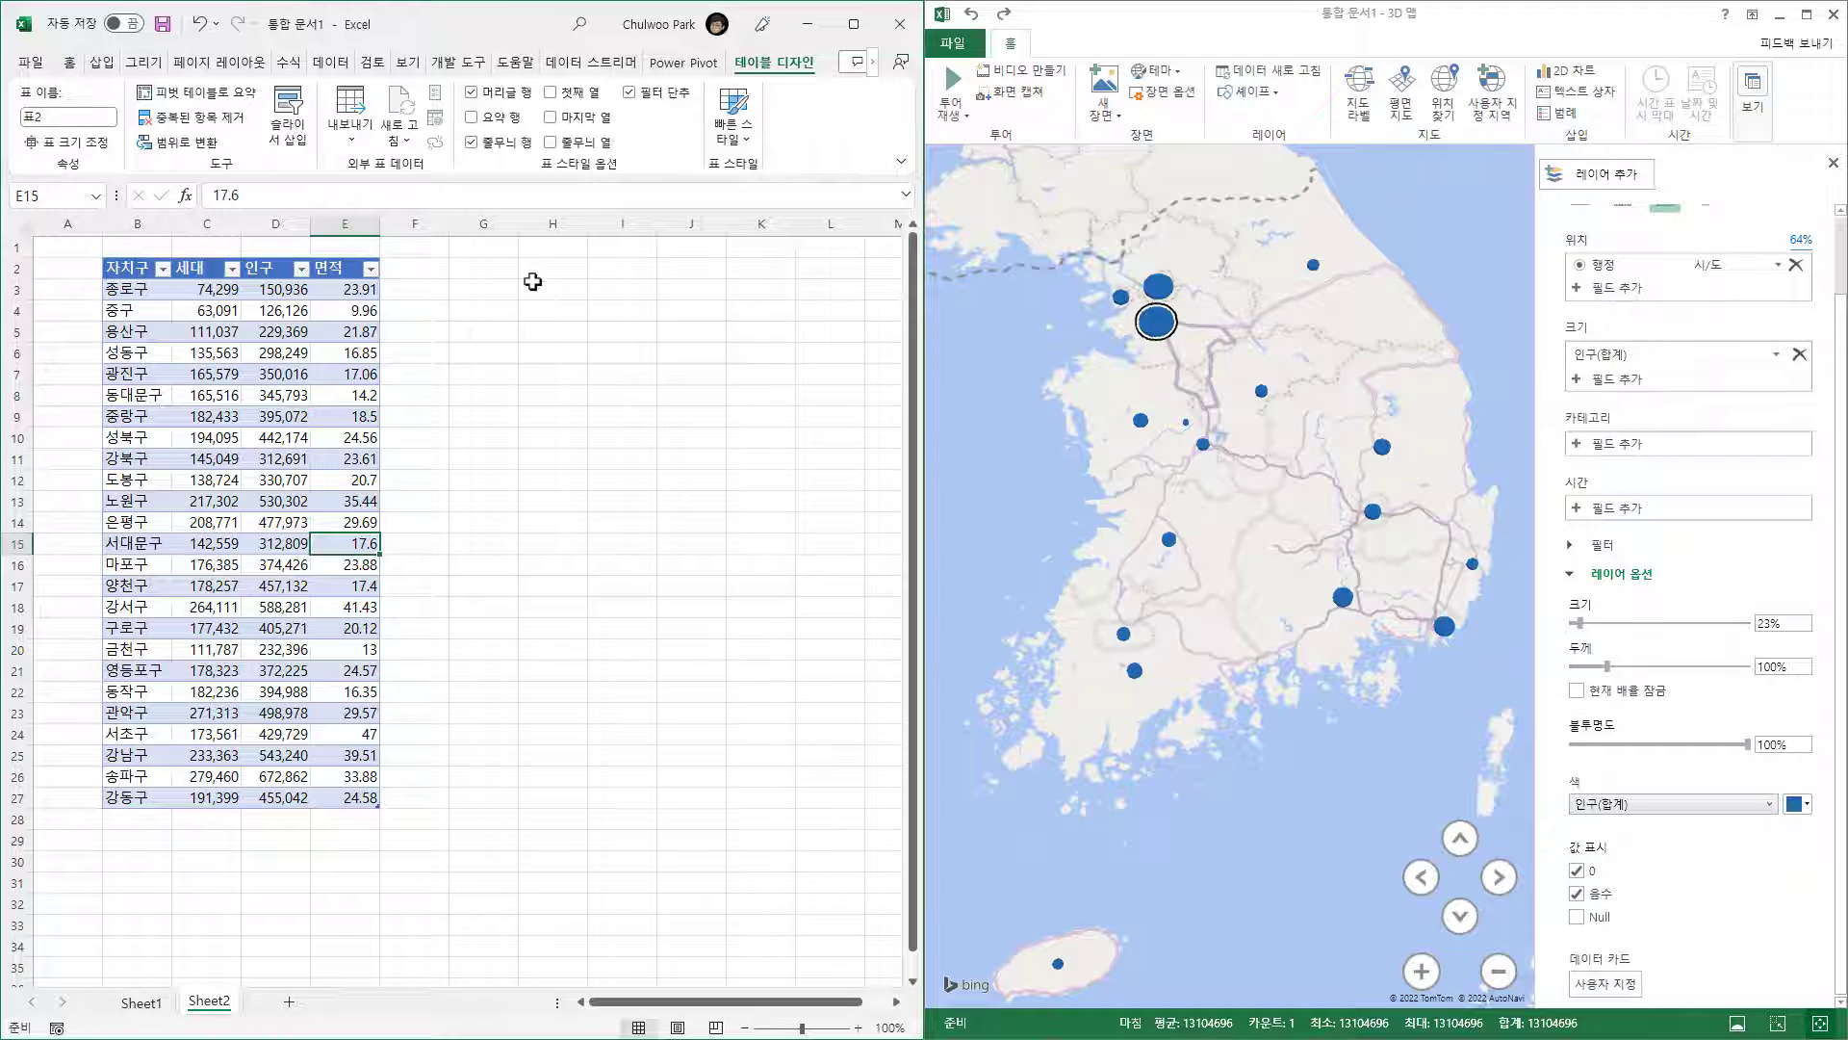
left_click(100, 63)
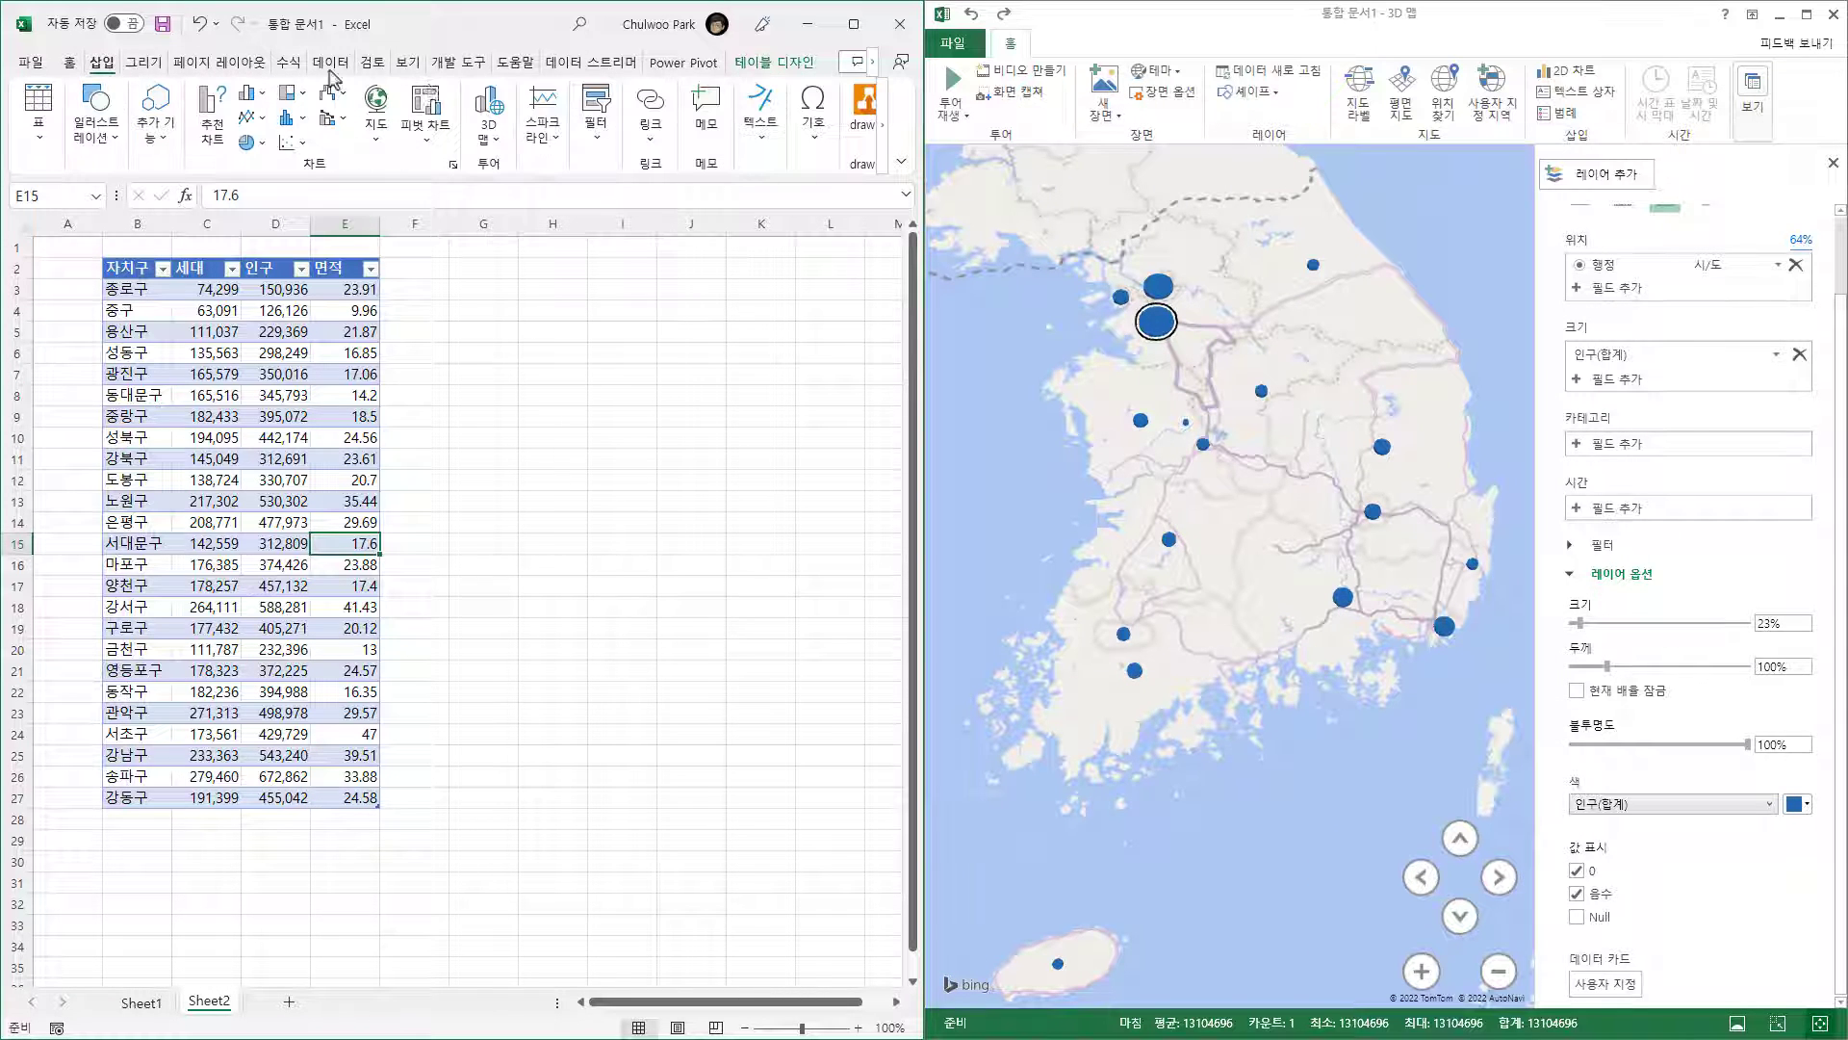
left_click(492, 102)
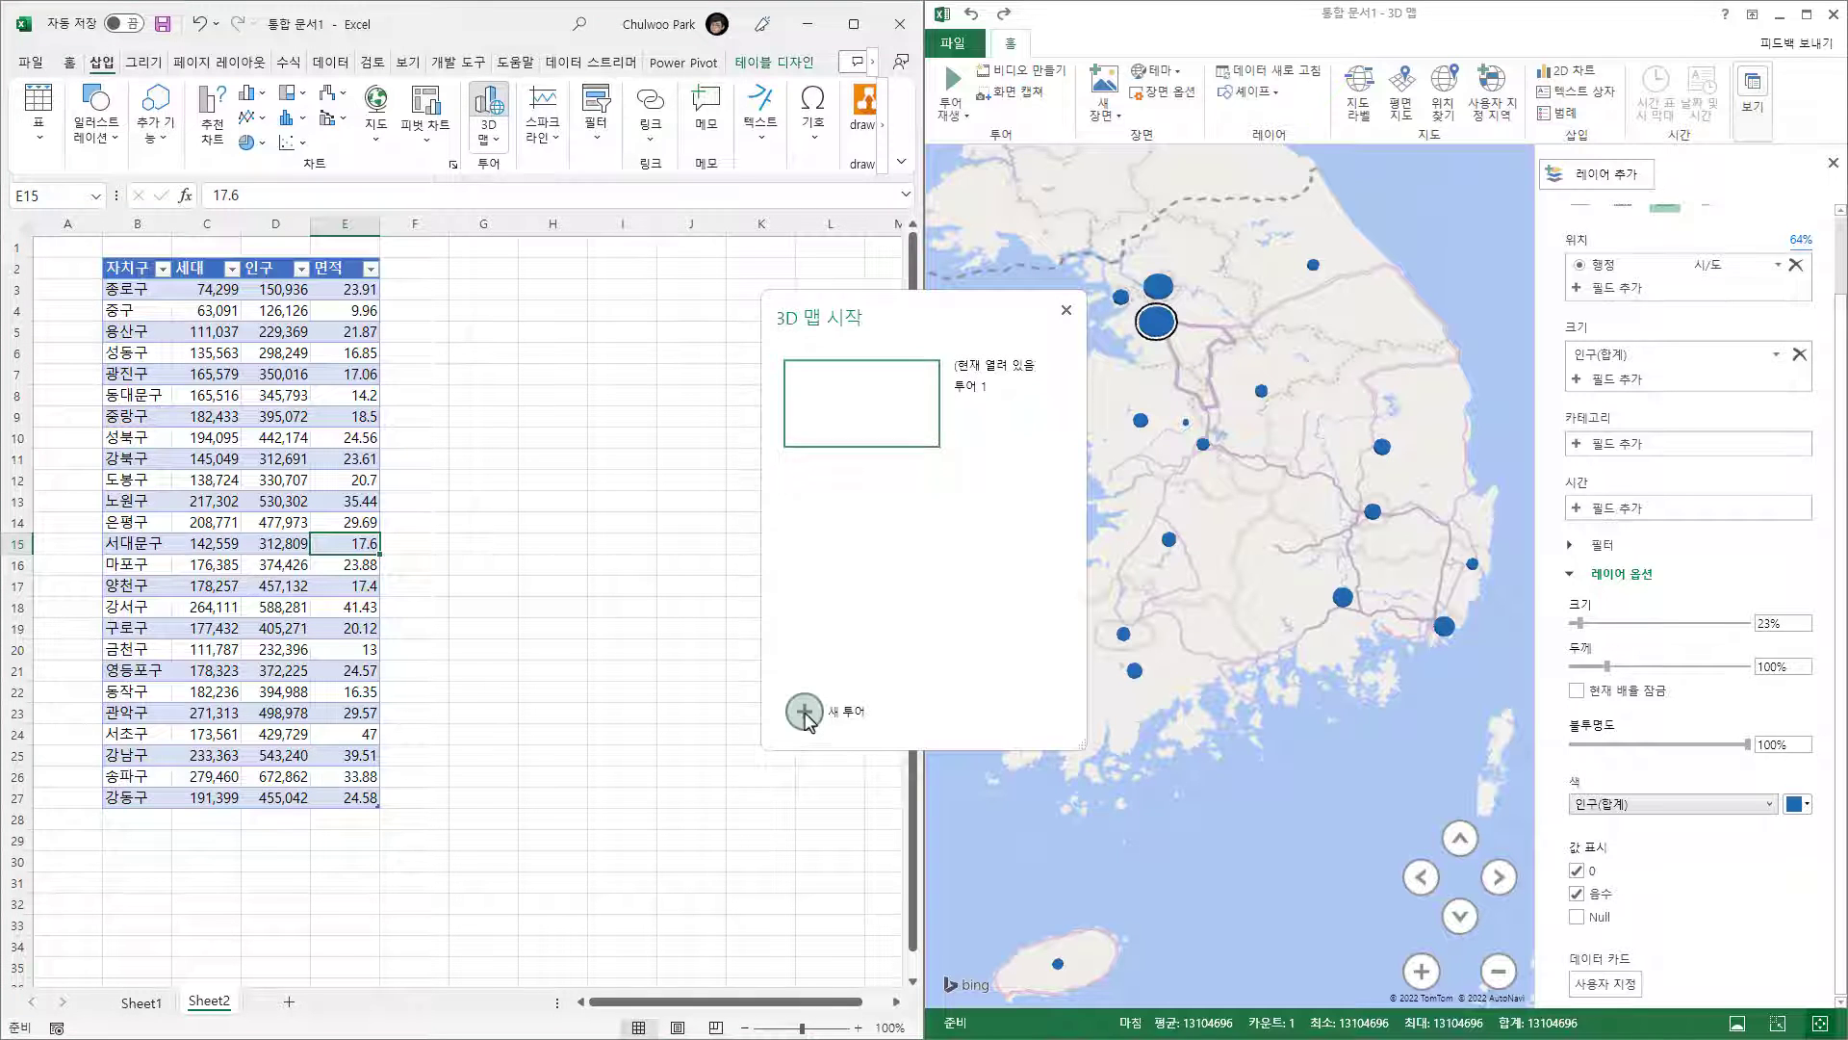
left_click(805, 712)
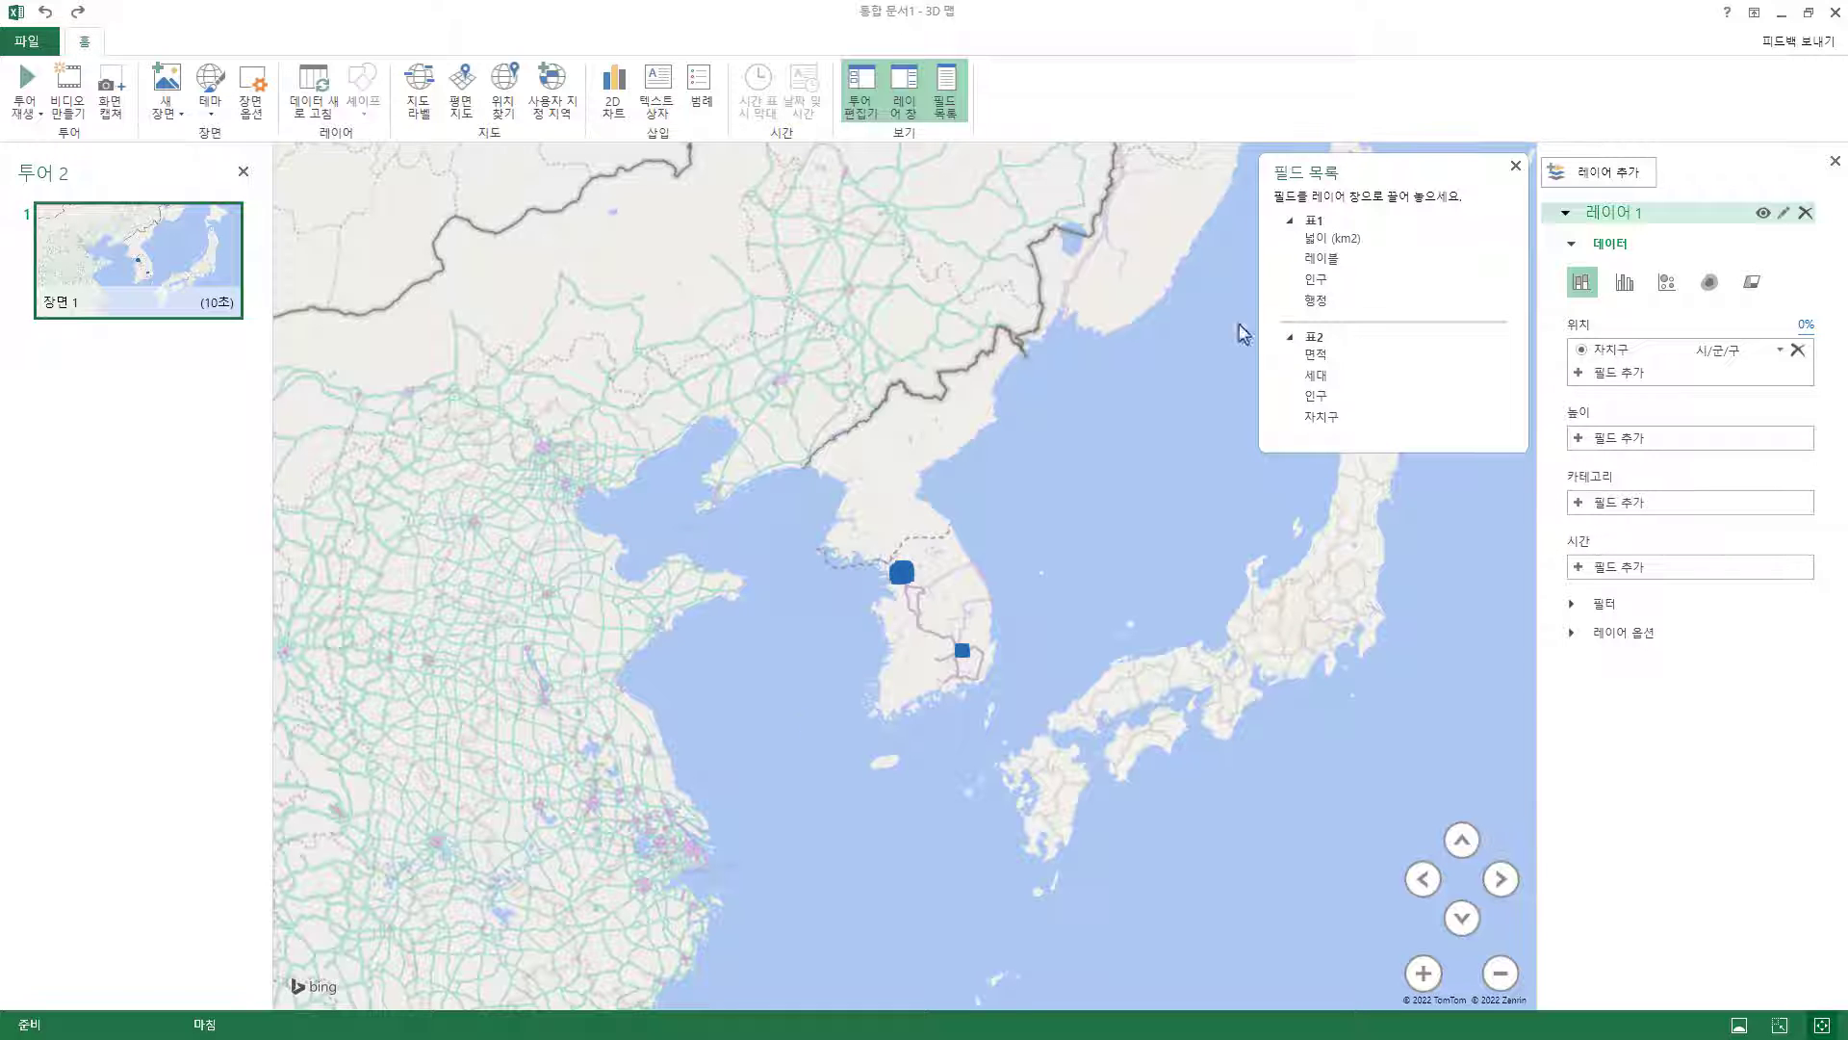
- Restore the 3D Map window beside the worksheet and hide its field list and tour editor
left_click(1813, 13)
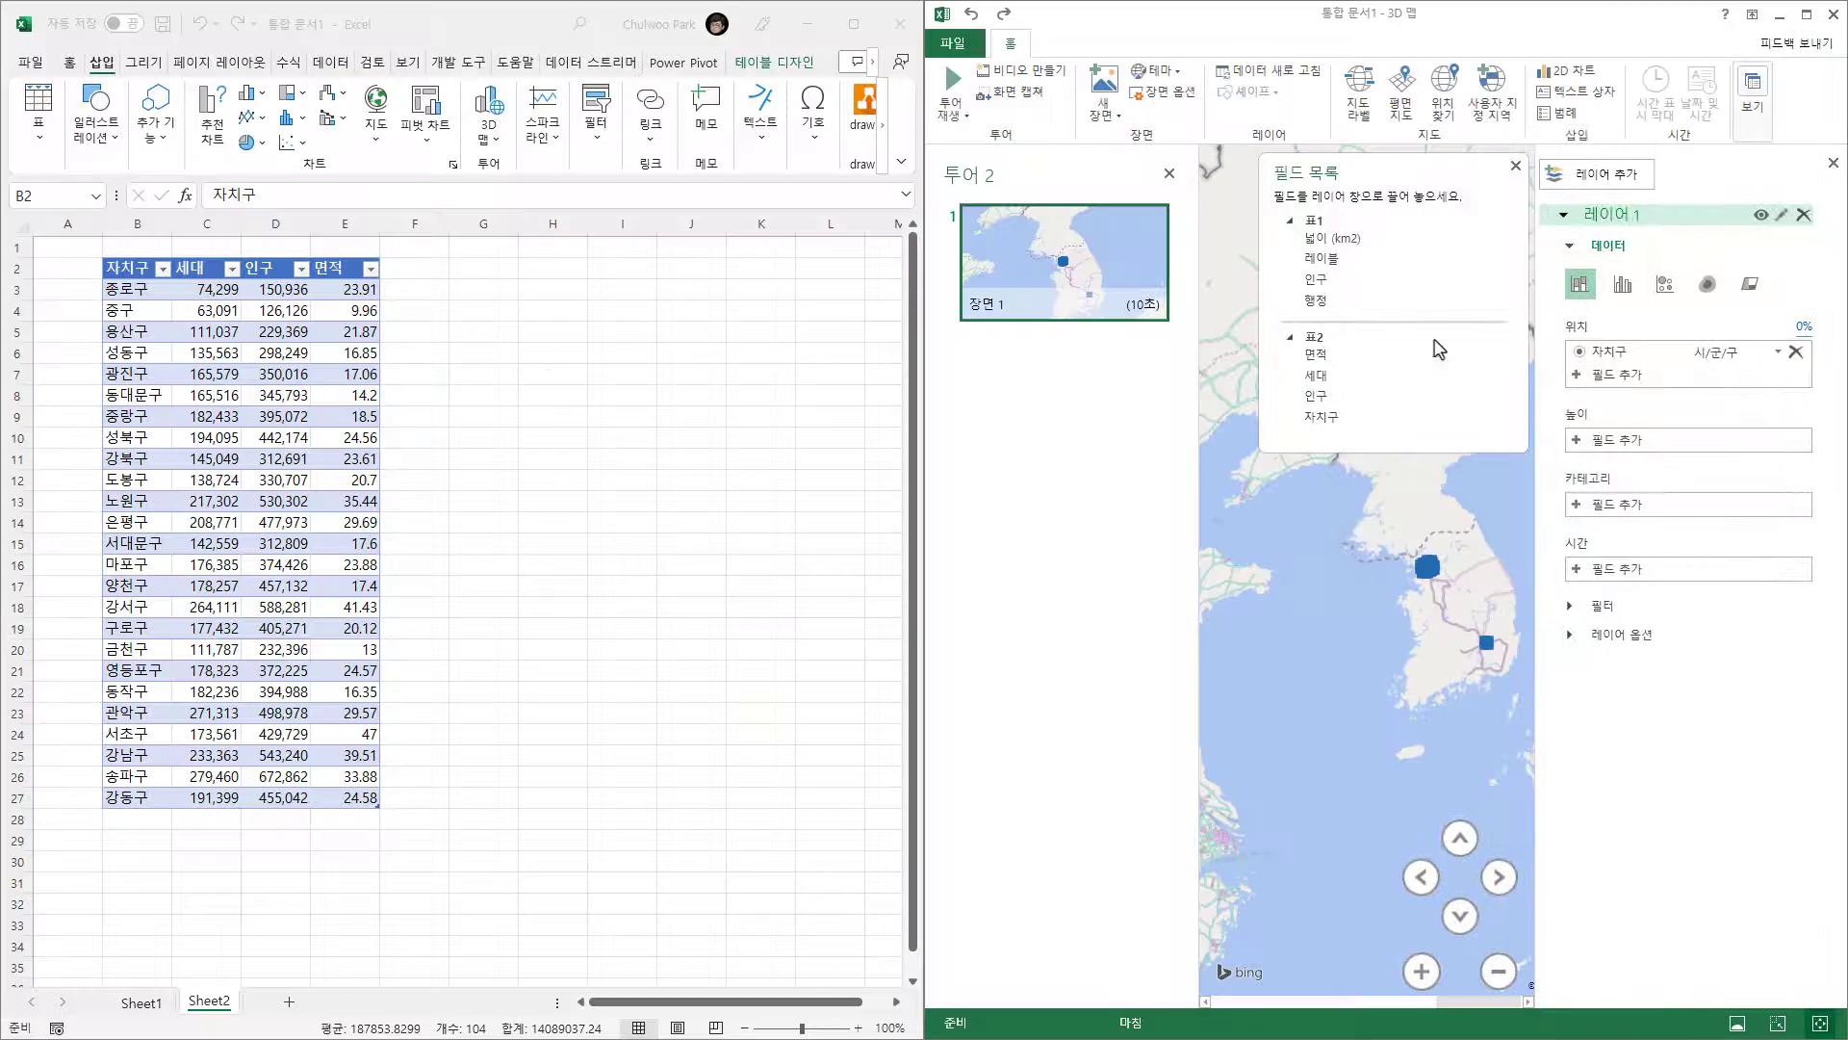
left_click(1515, 166)
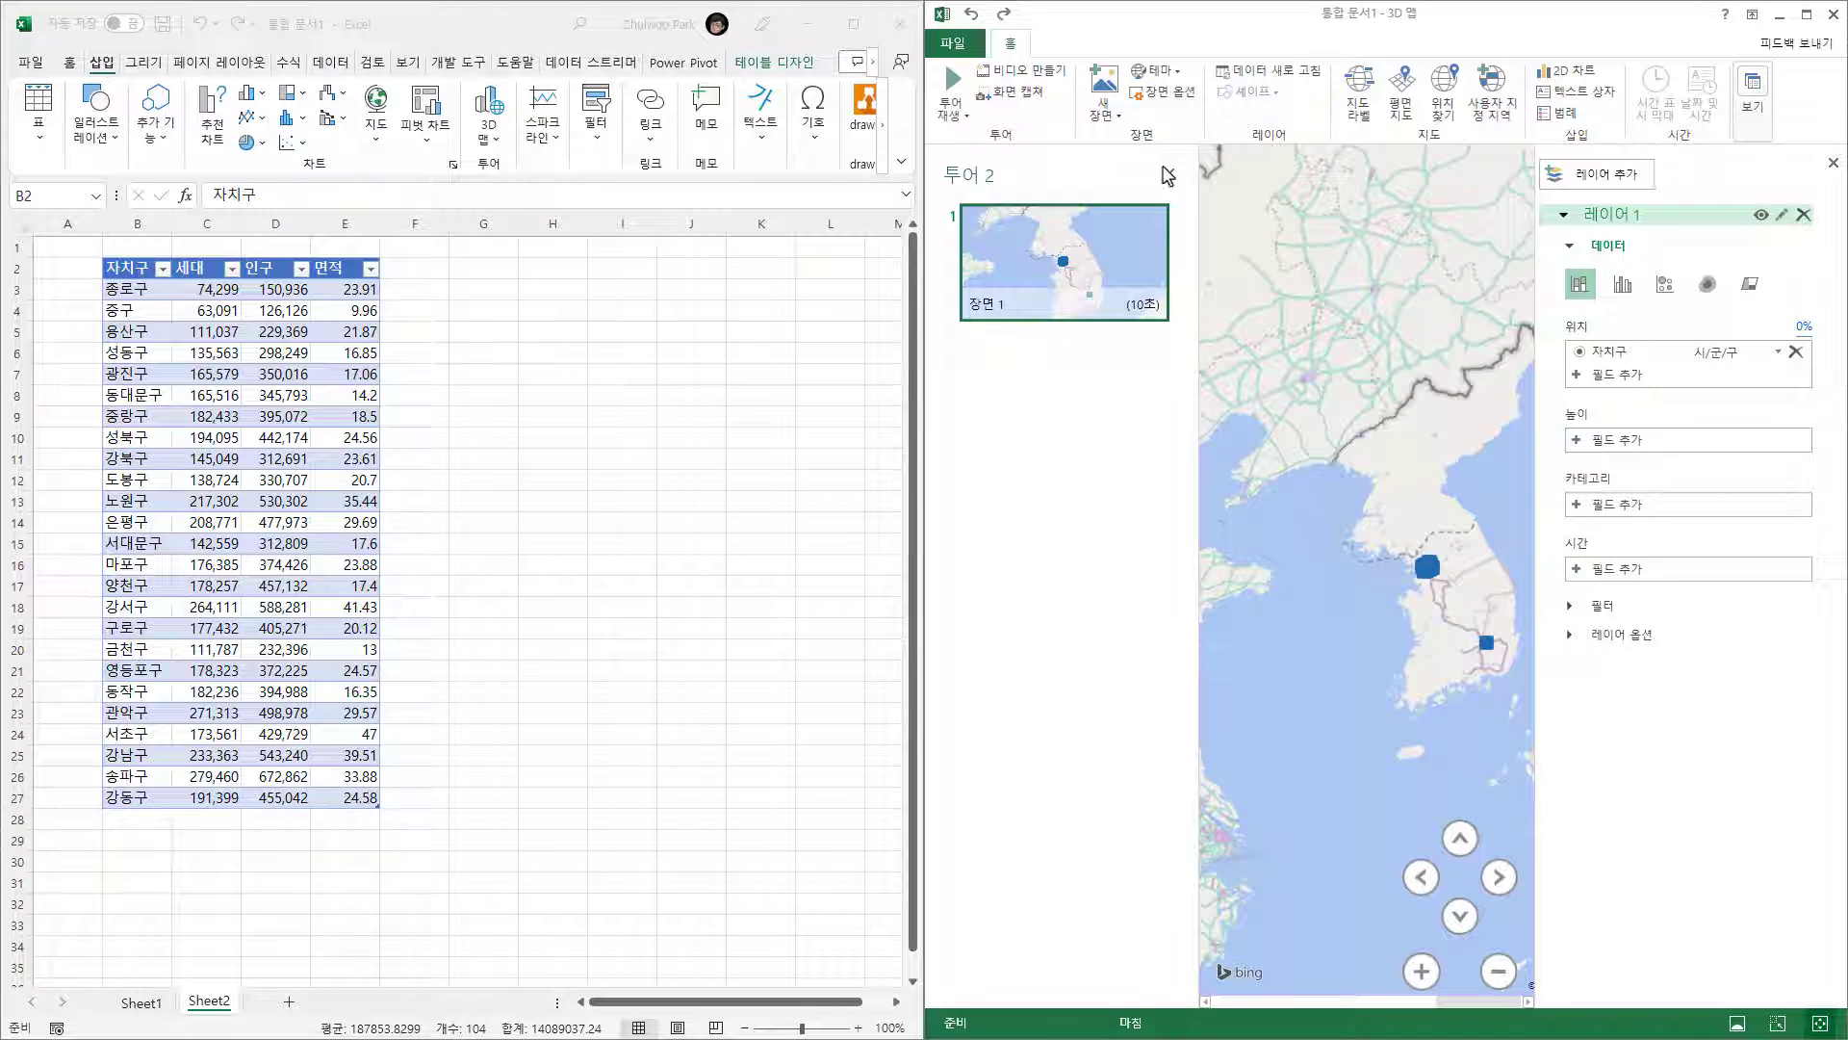
left_click(1167, 174)
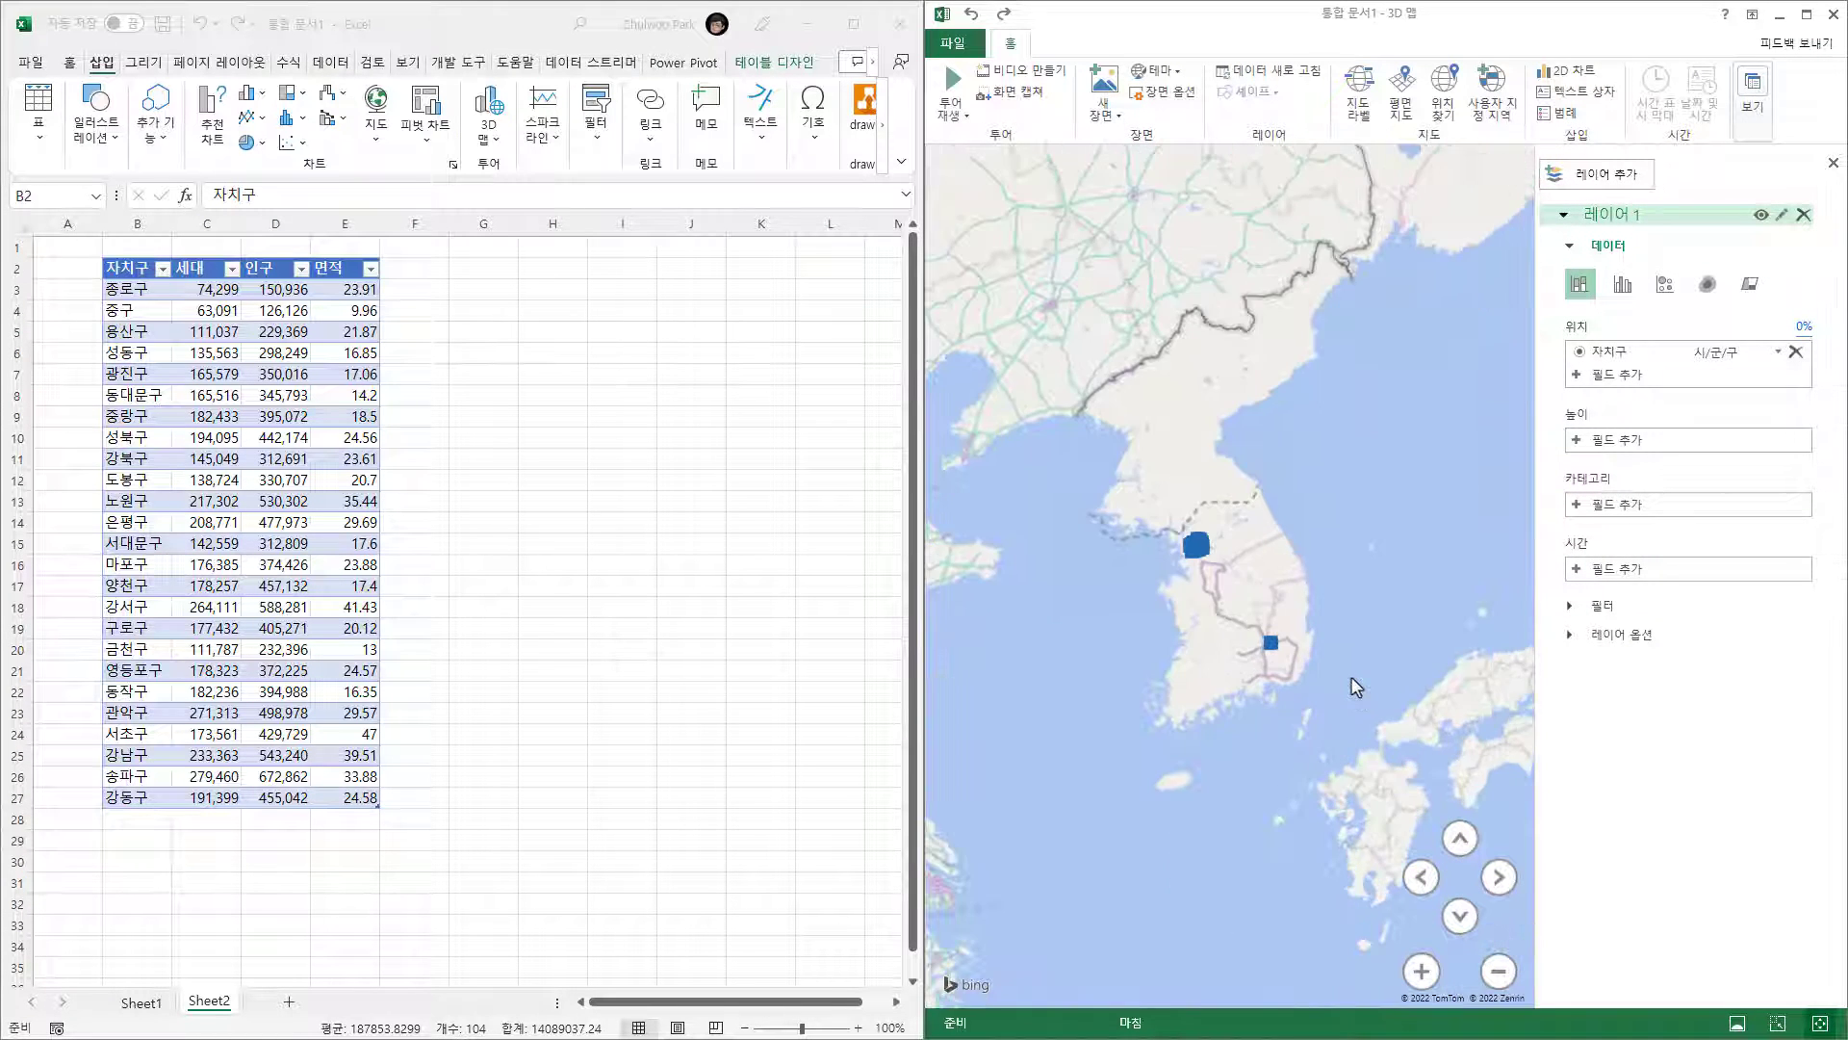
scroll(1312, 429, "up", 3)
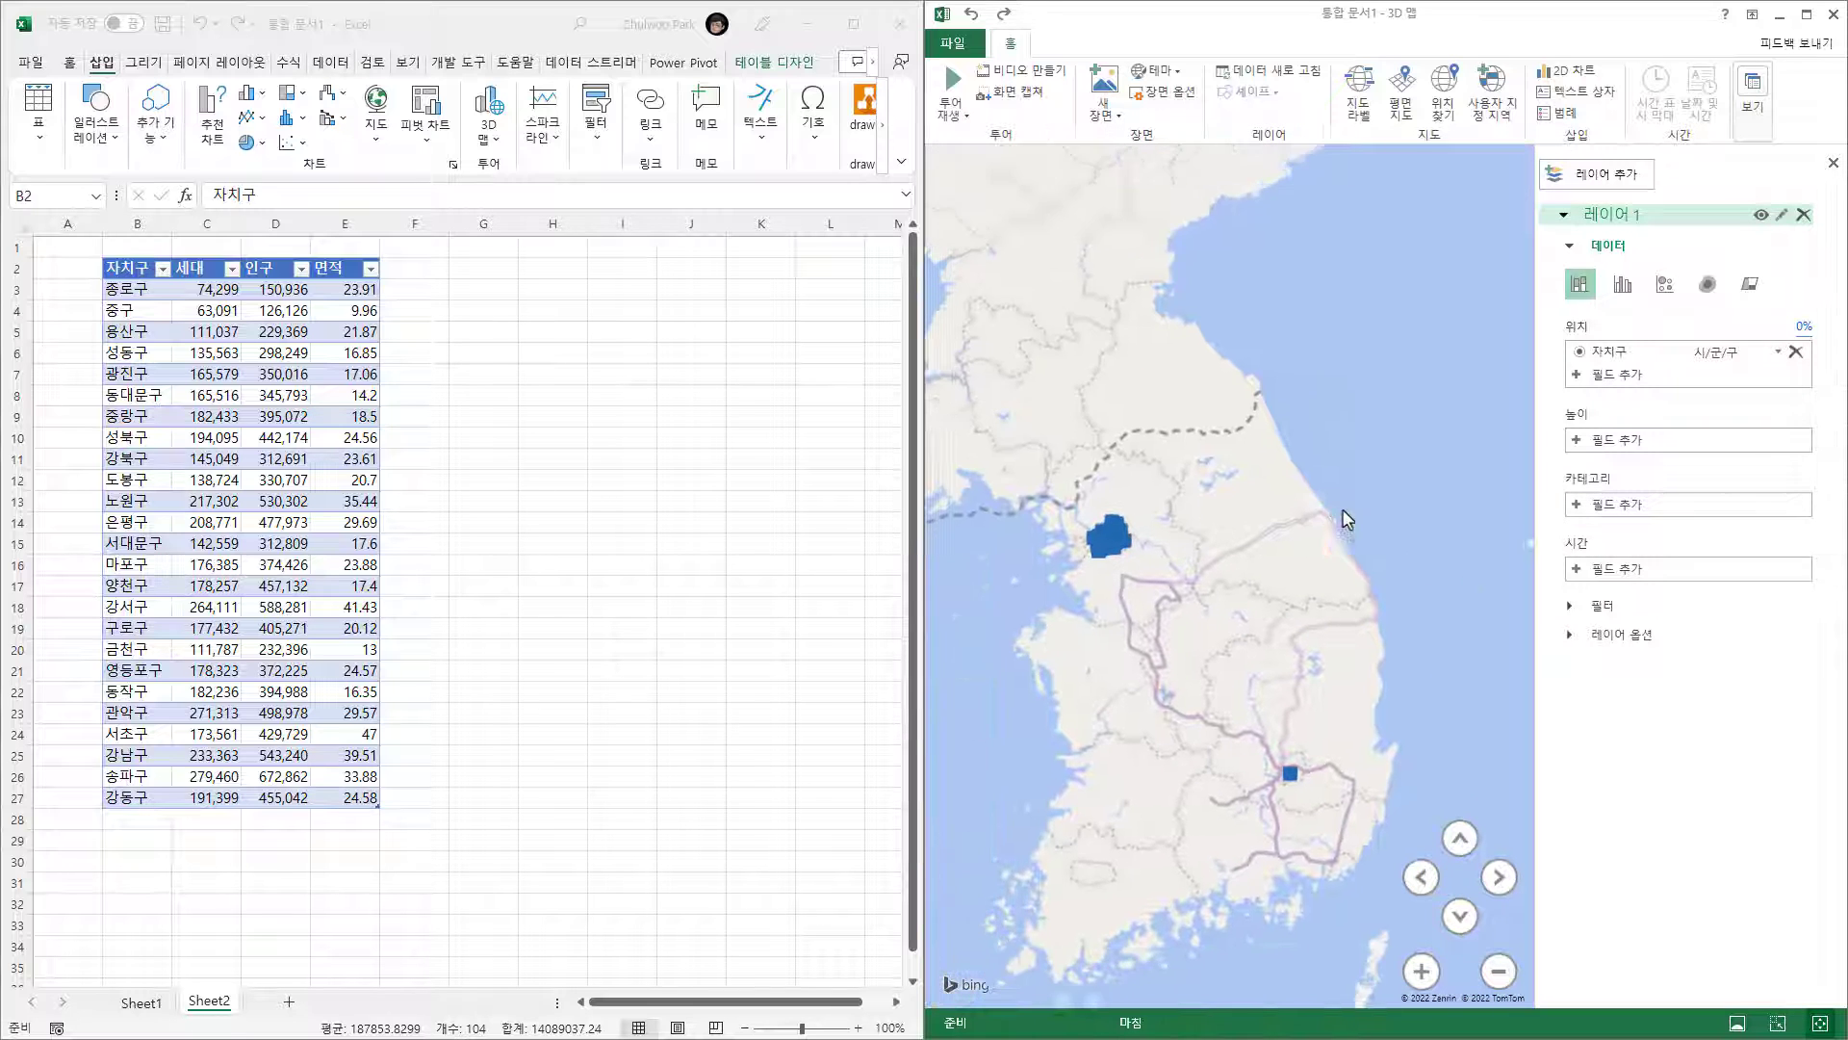
left_click_drag(1347, 519, 1366, 433)
scroll(1353, 433, "up", 2)
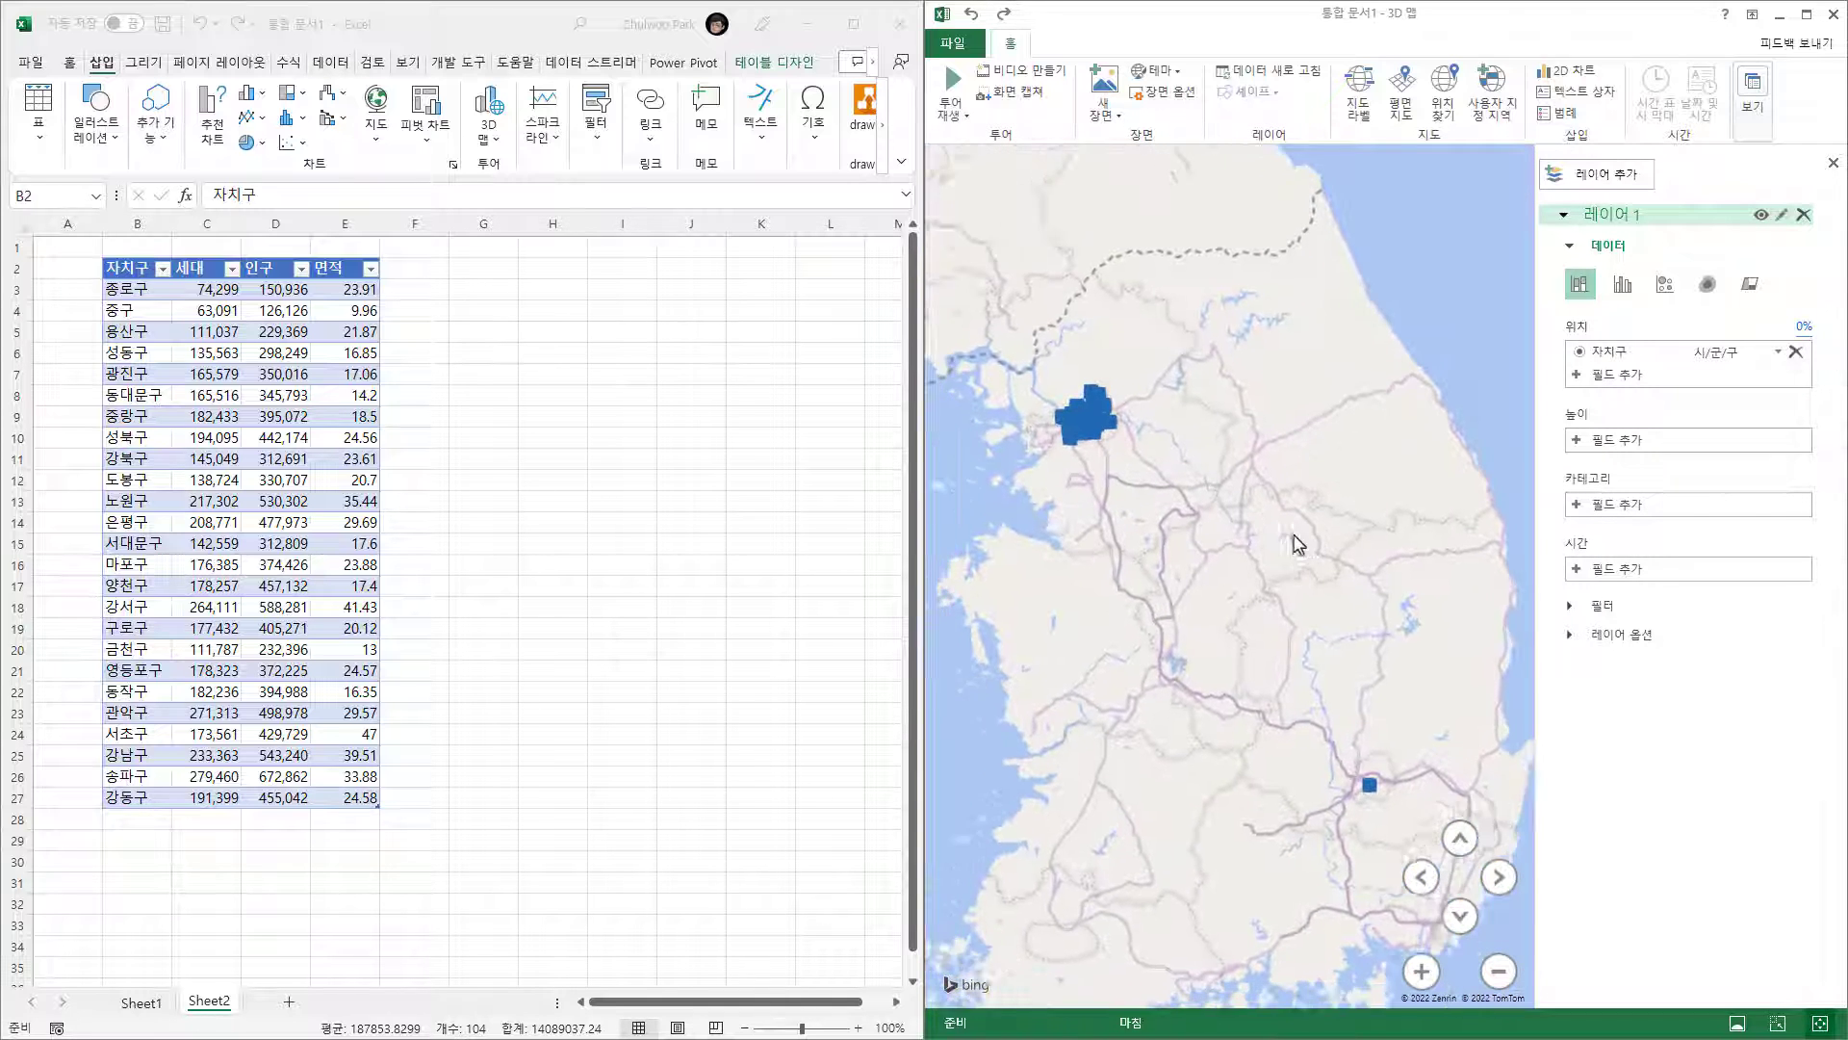
scroll(1300, 531, "up", 2)
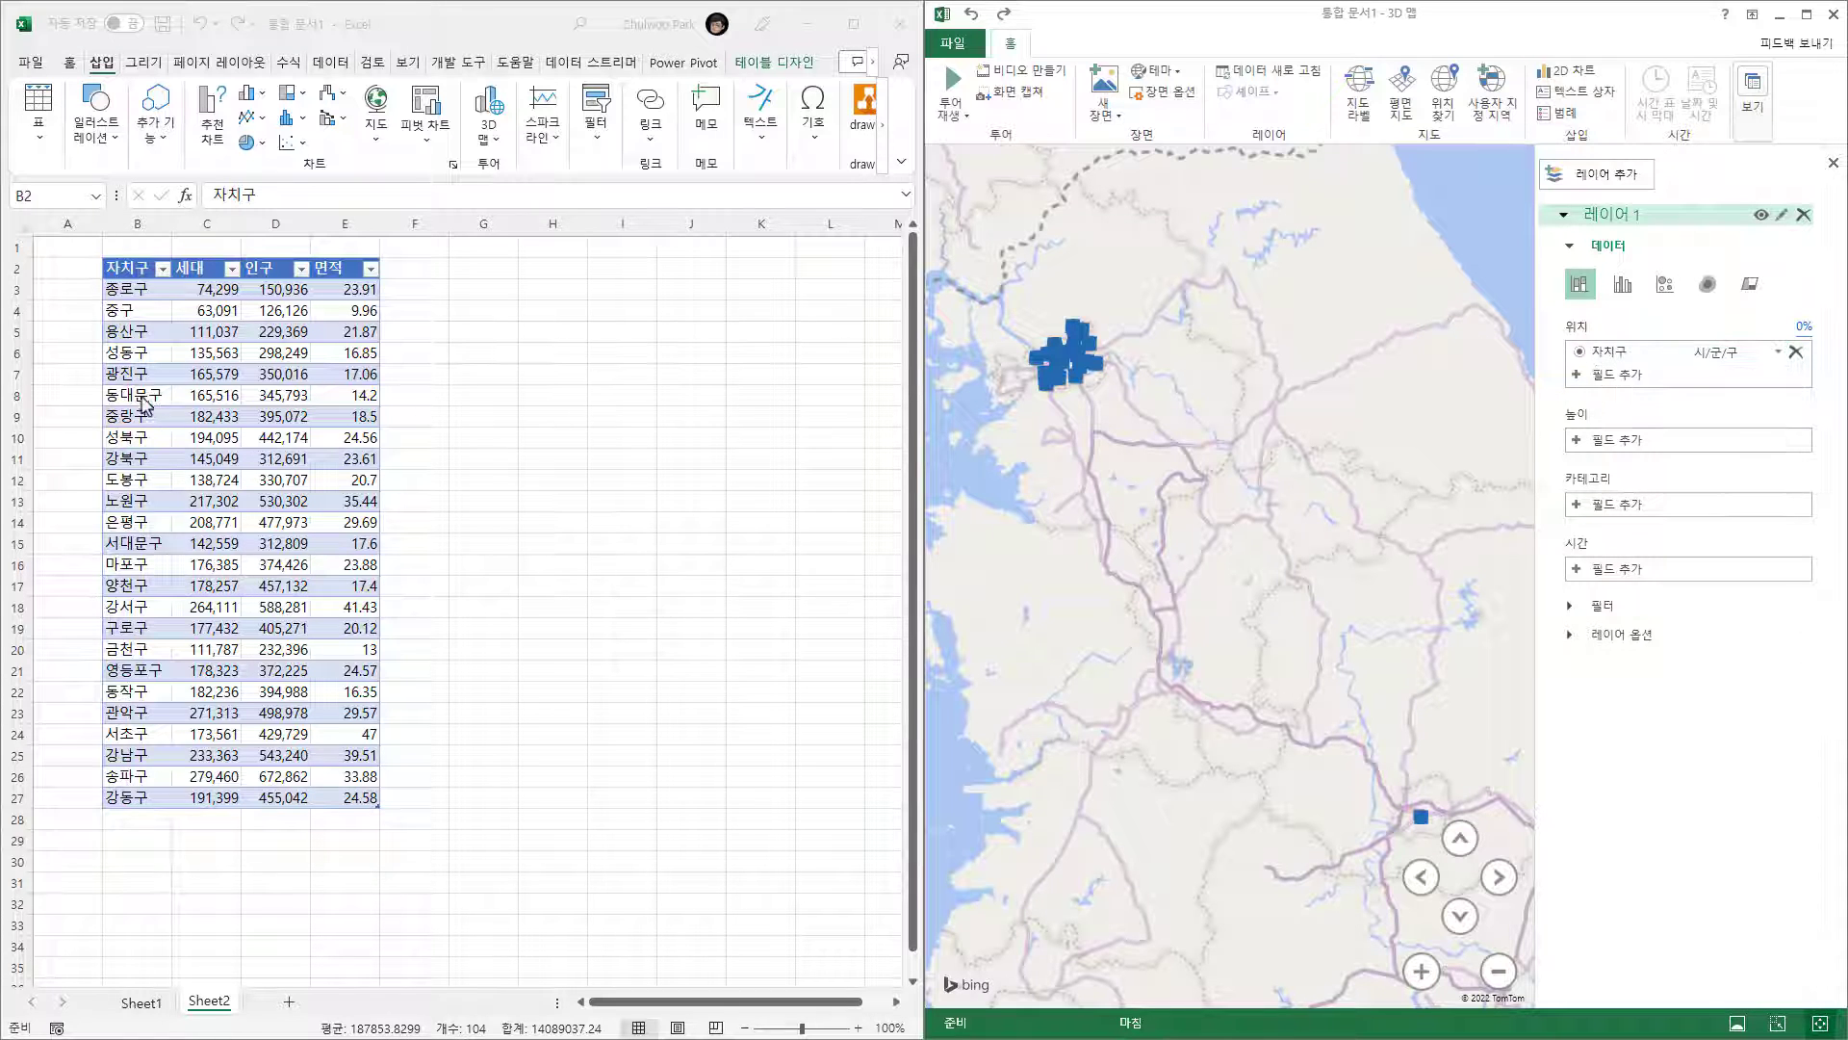
- Add 인구 from 표2 as the layer's value field and change the visualization to bubbles
left_click(1630, 441)
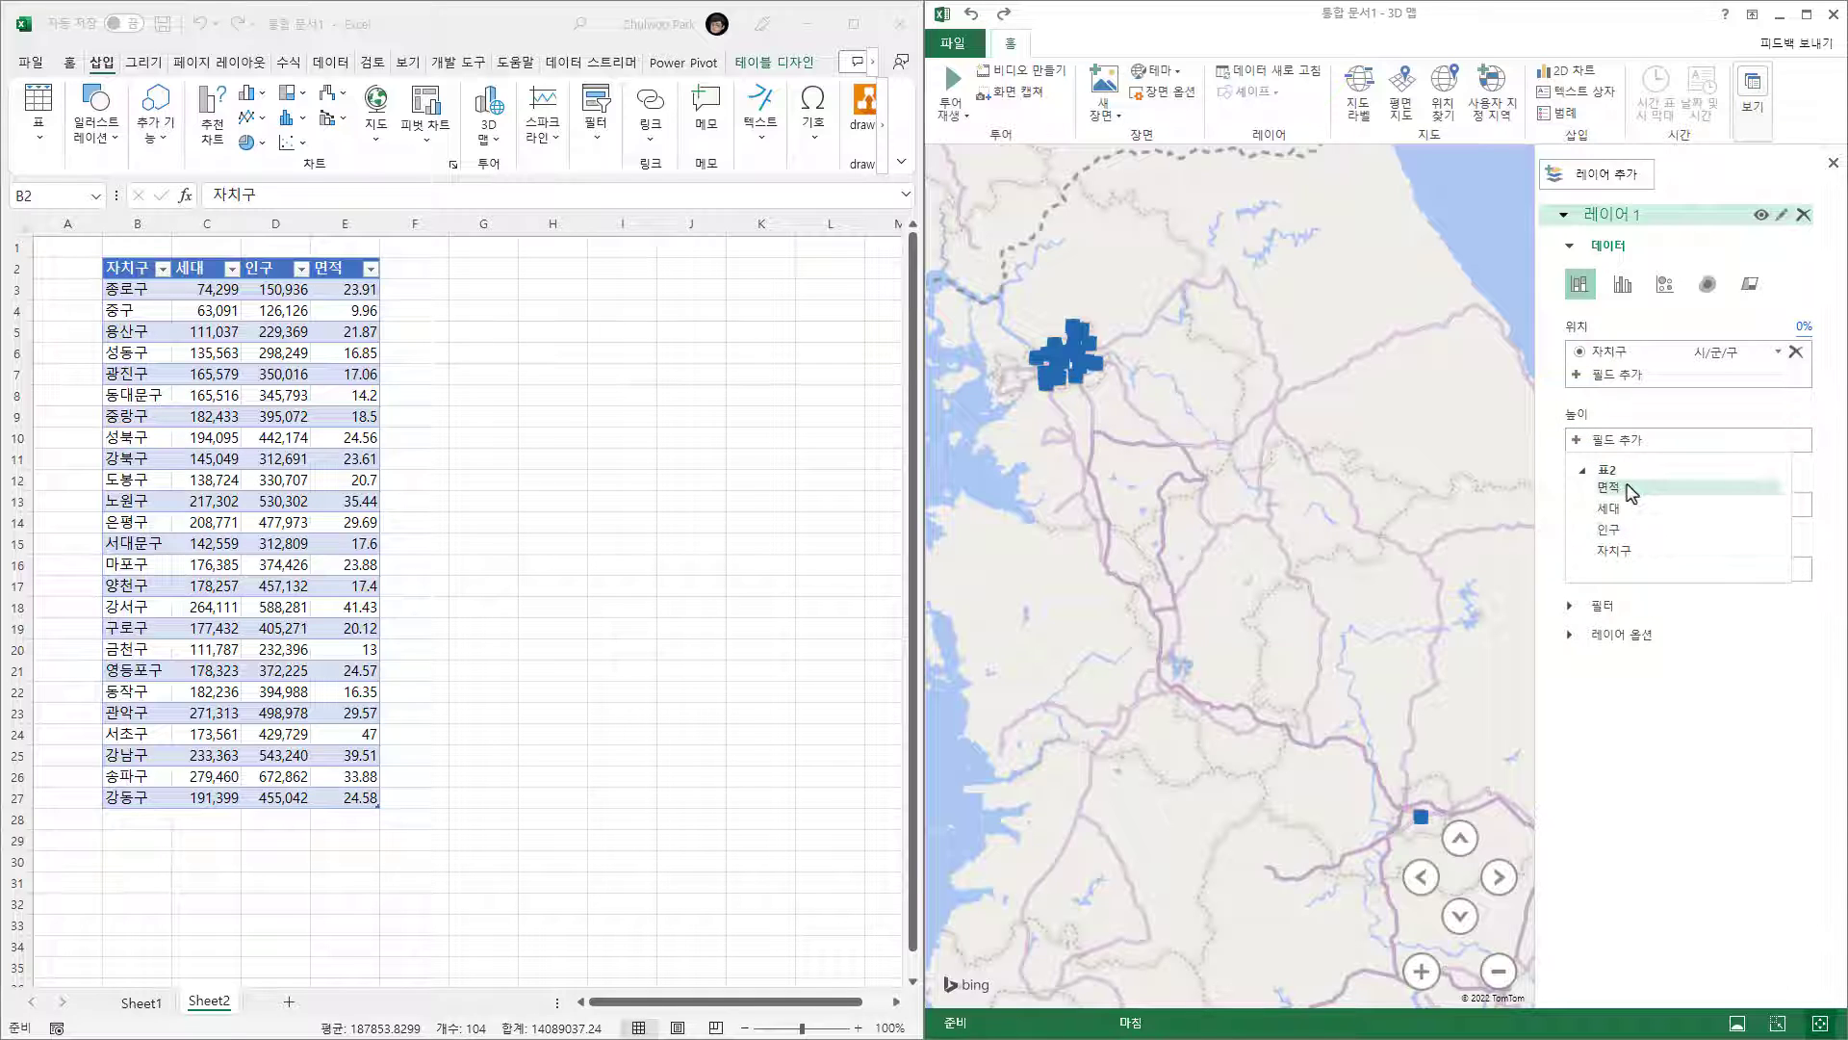
left_click_drag(1608, 529, 138, 360)
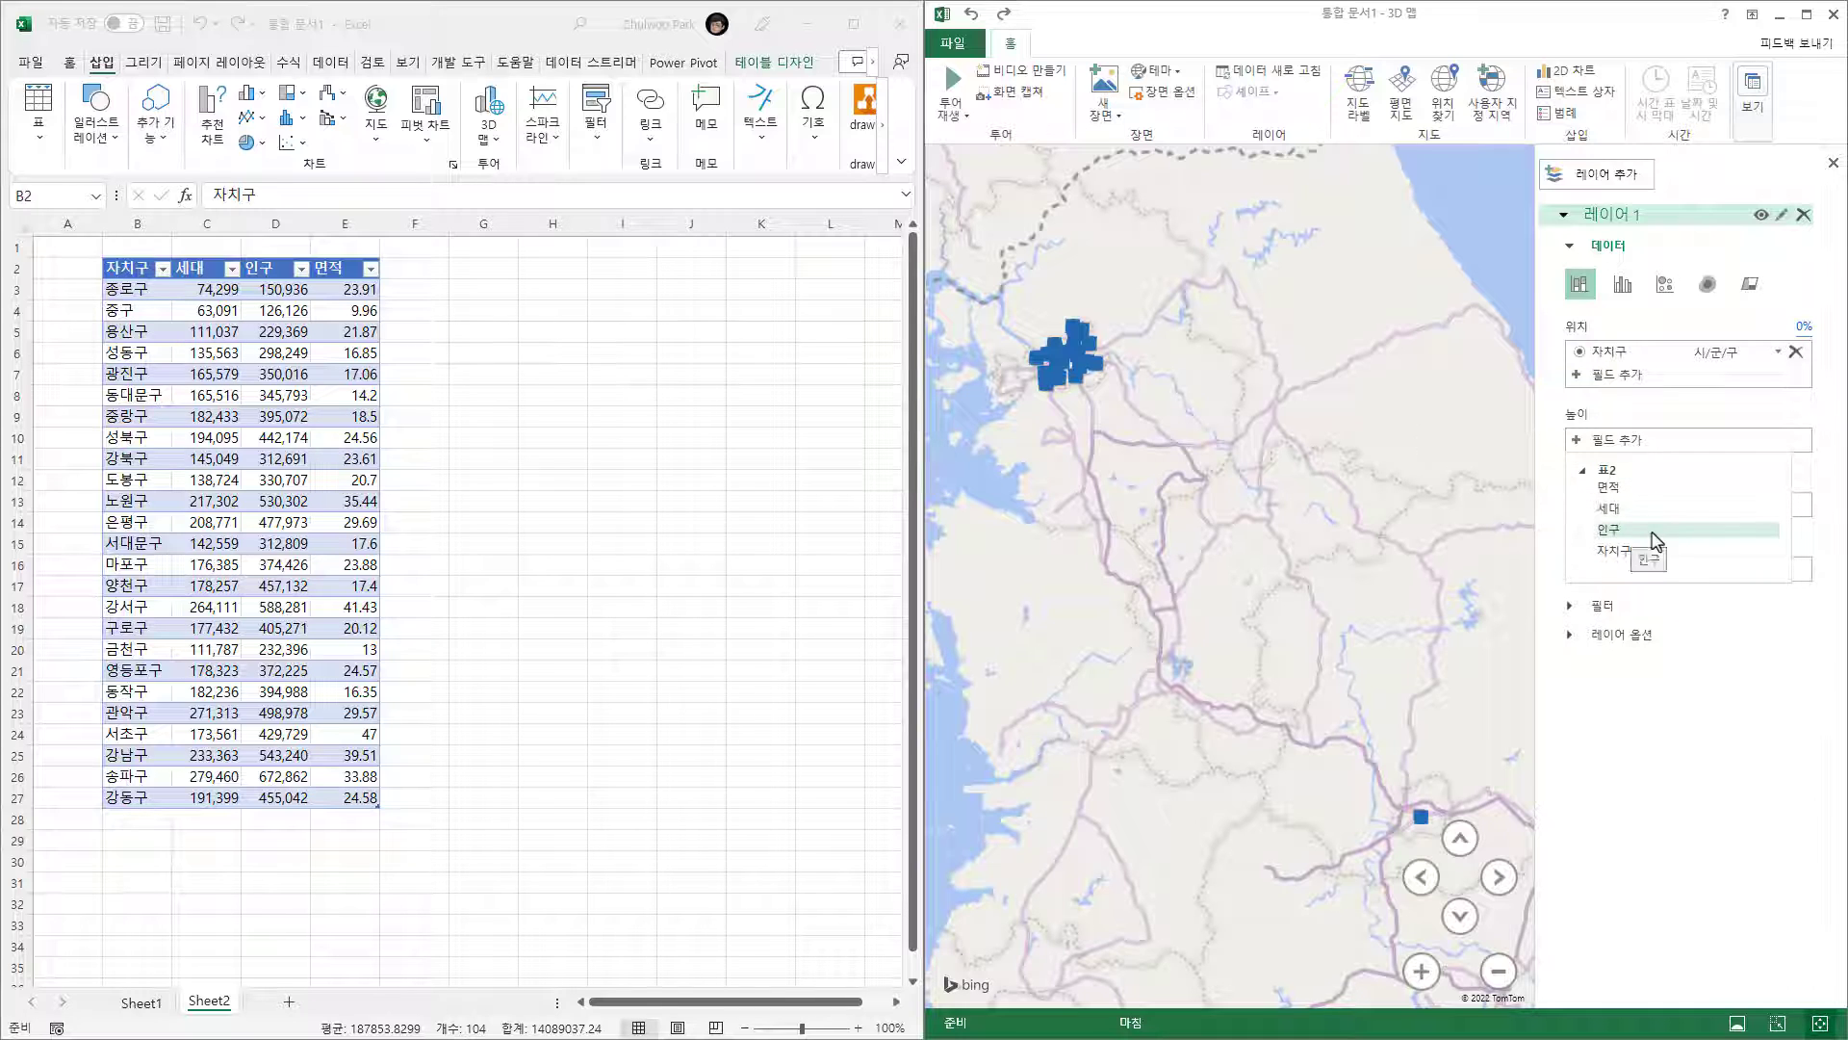
left_click(1652, 533)
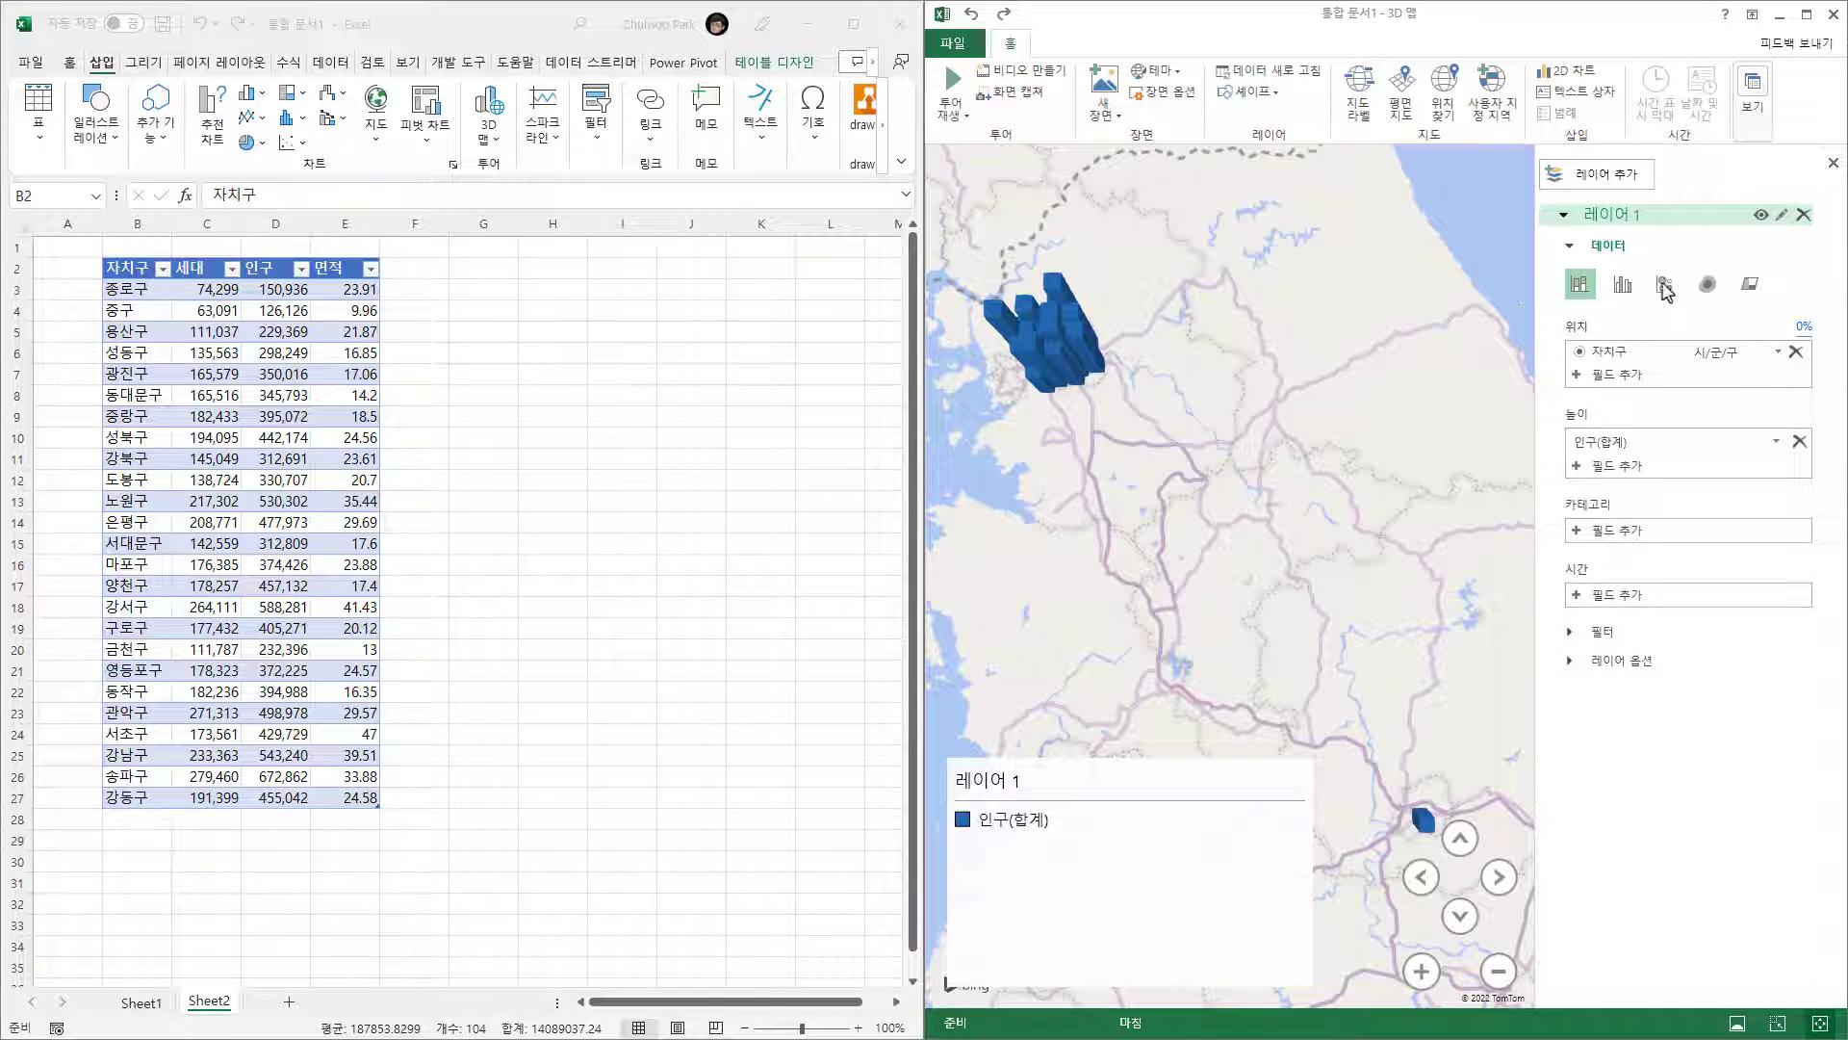
left_click(1666, 284)
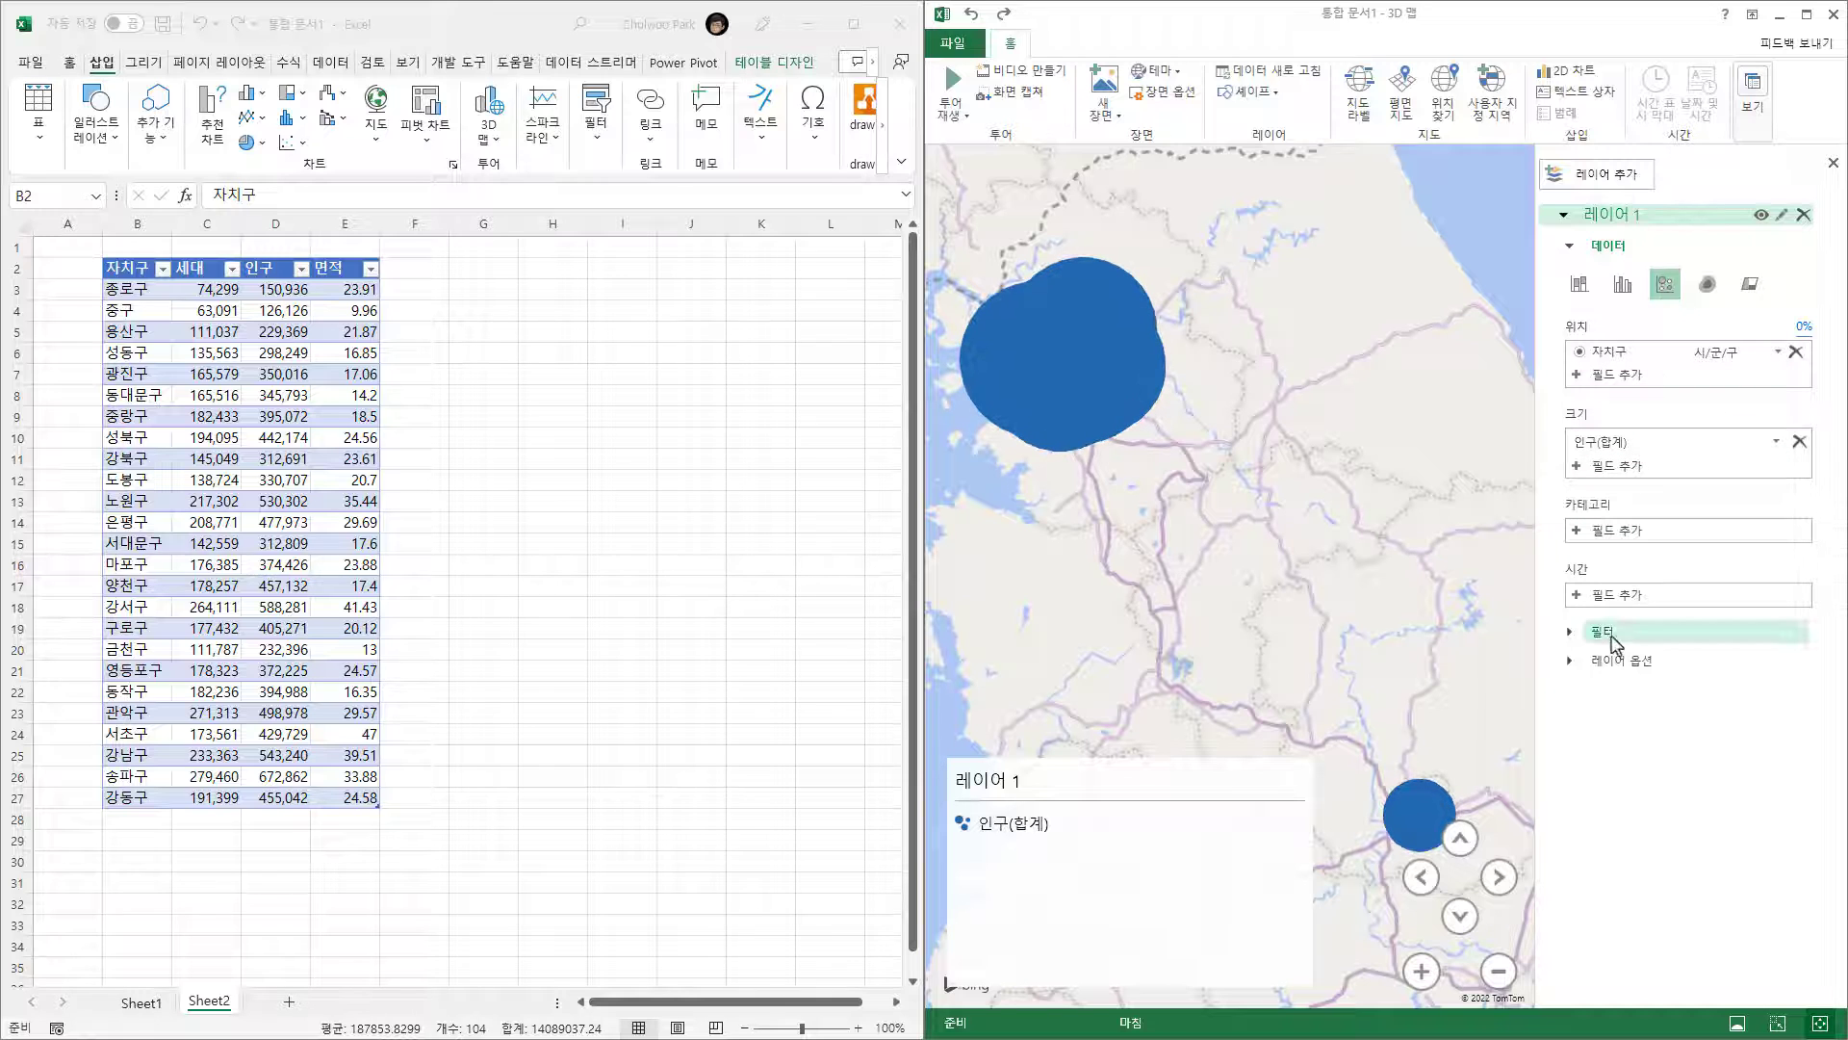
- Set the bubble size in the layer options to 15% so the Seoul districts can be told apart
left_click(1570, 662)
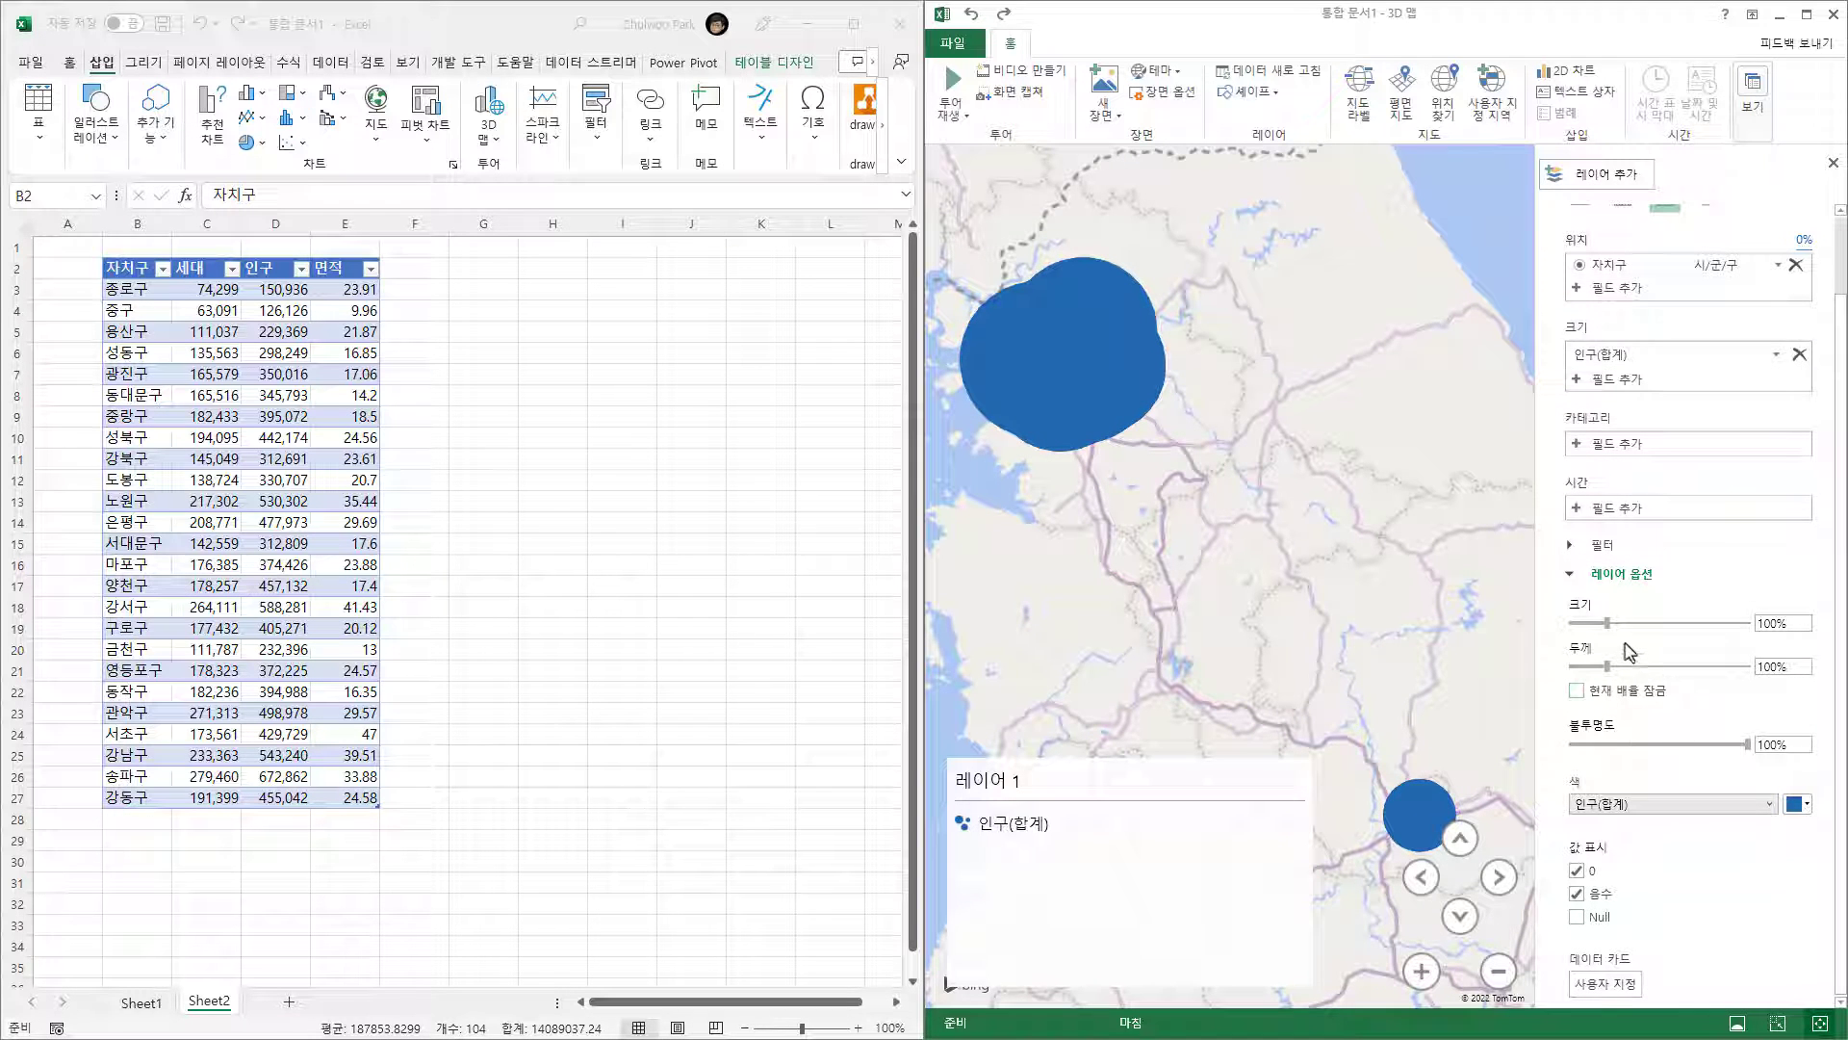
left_click_drag(1625, 626, 1578, 625)
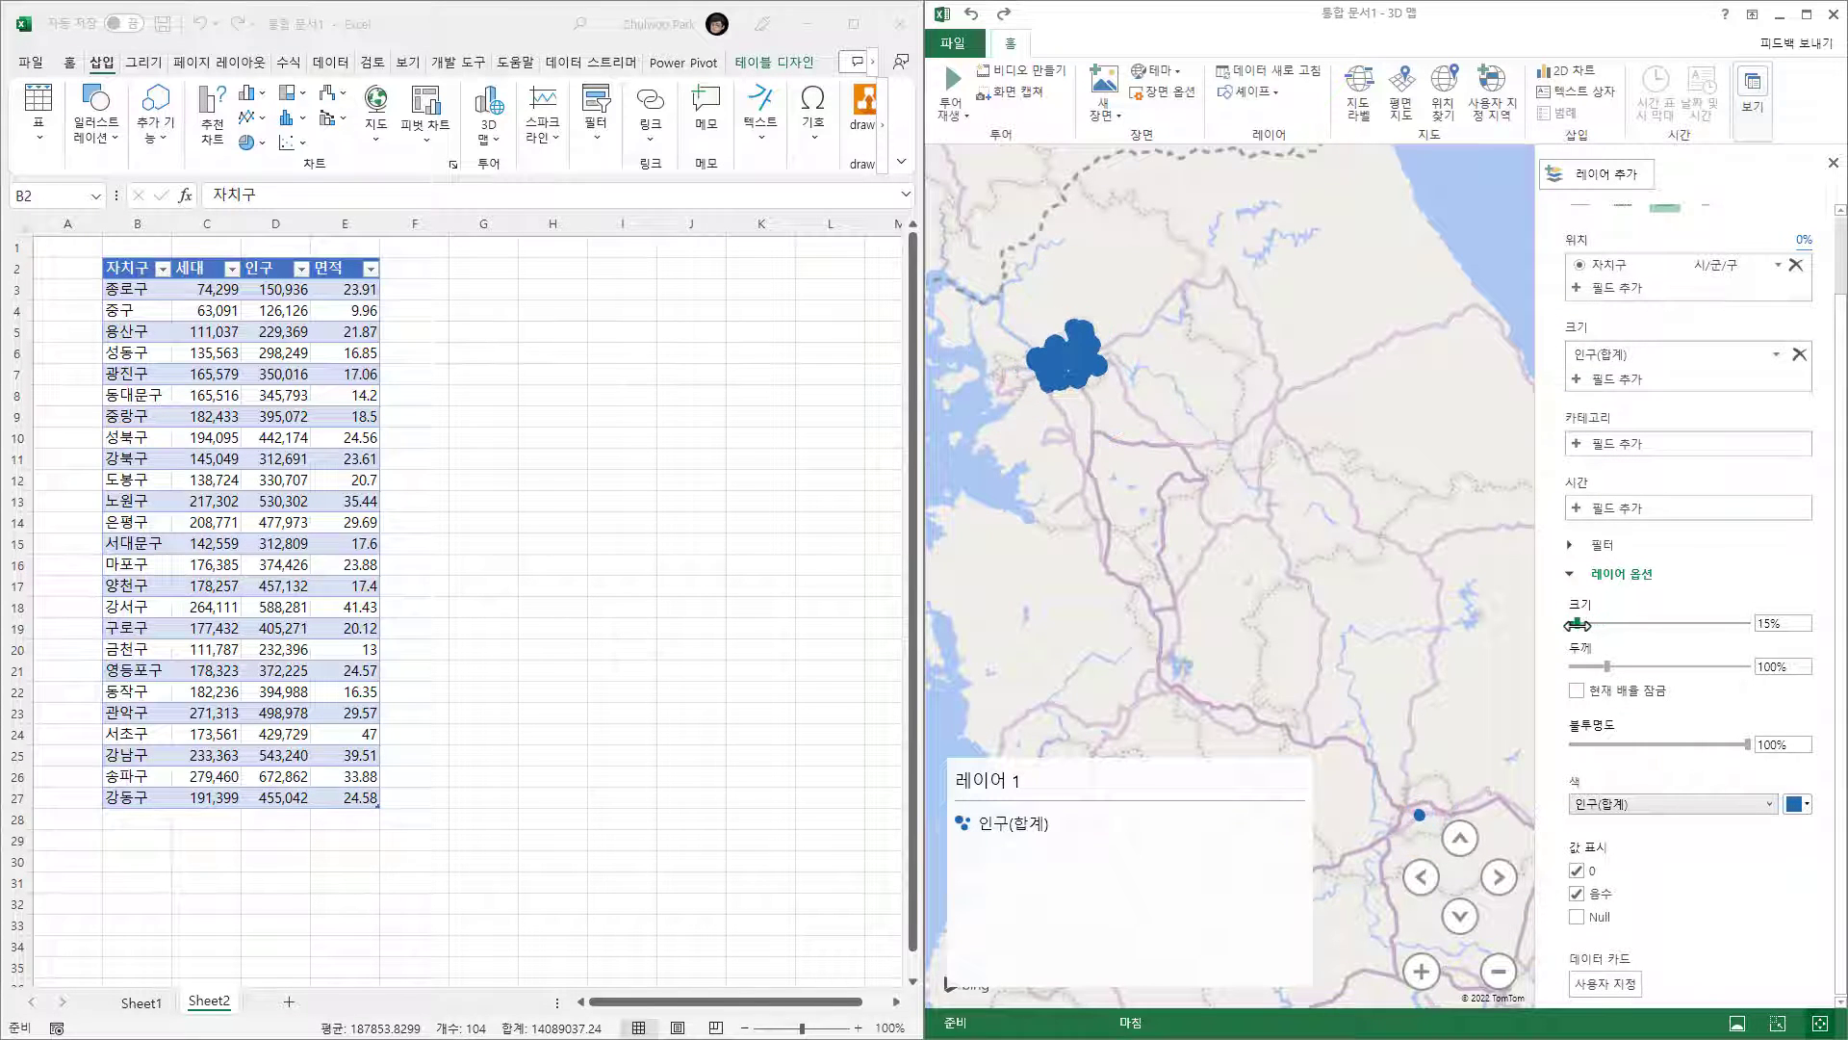
scroll(1033, 395, "up", 5)
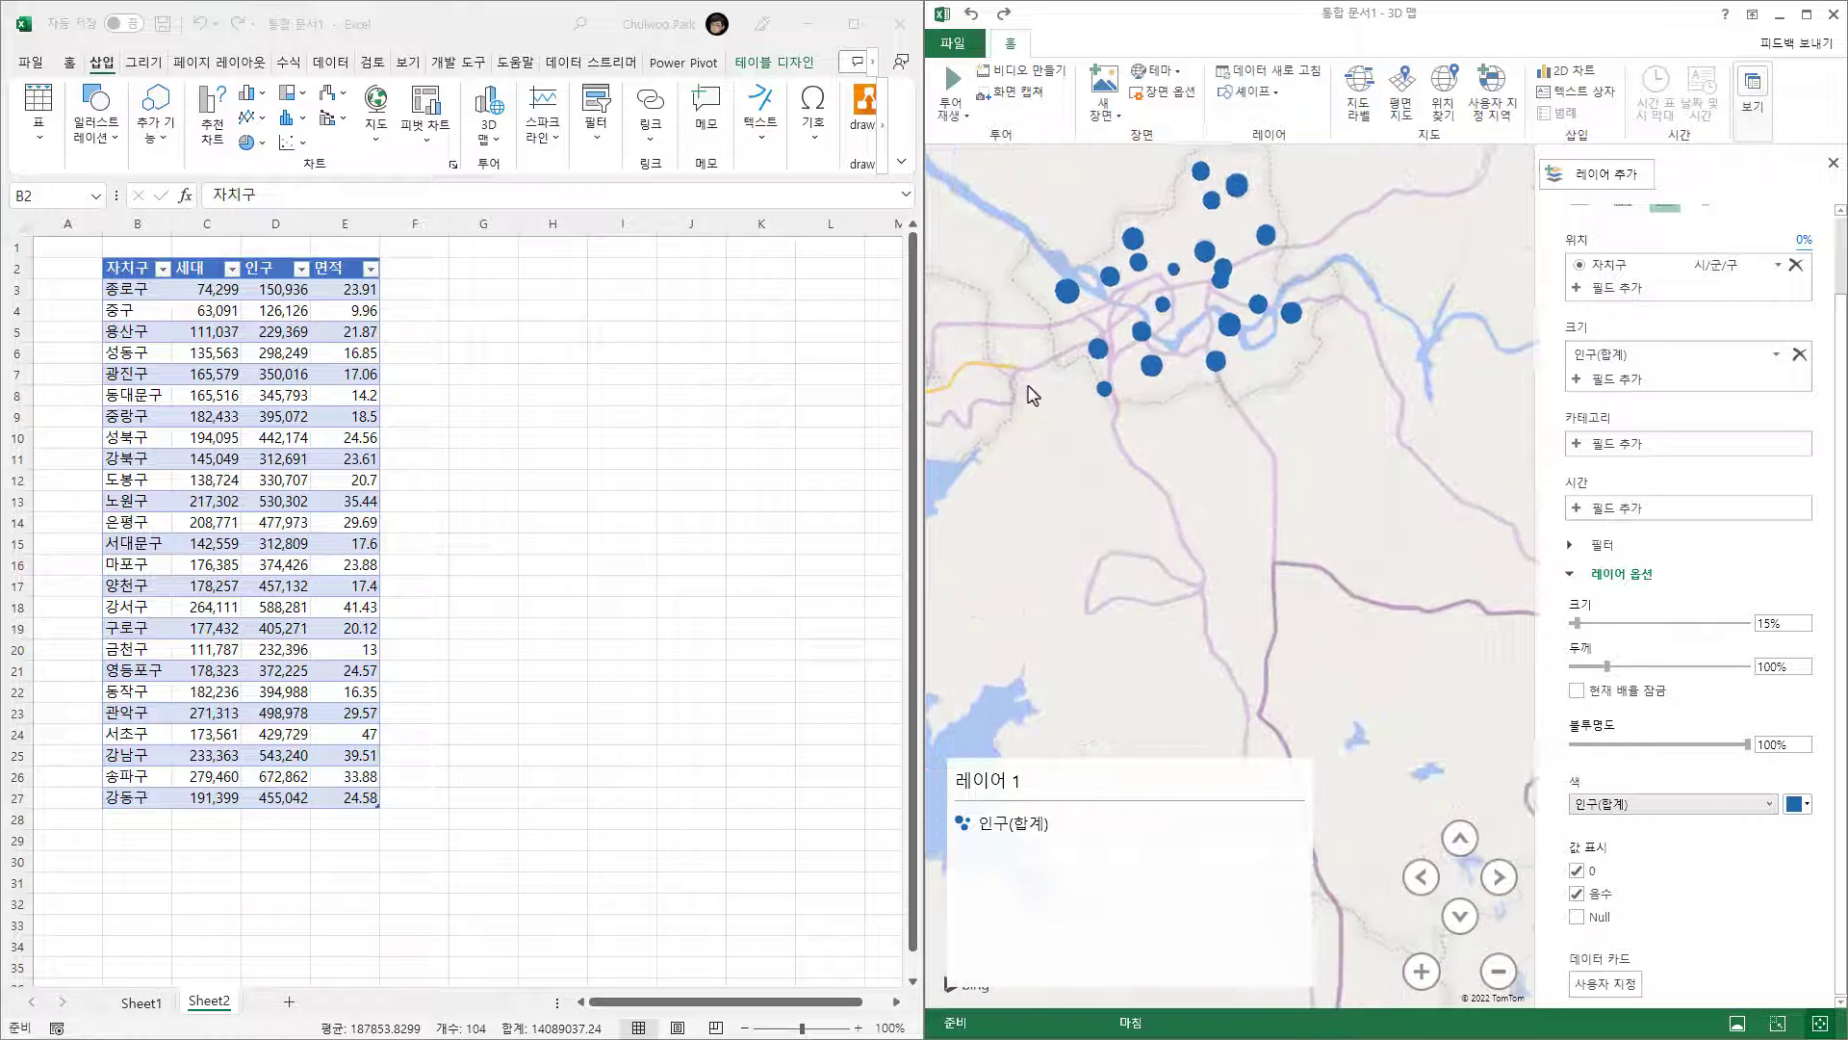
scroll(1033, 395, "down", 4)
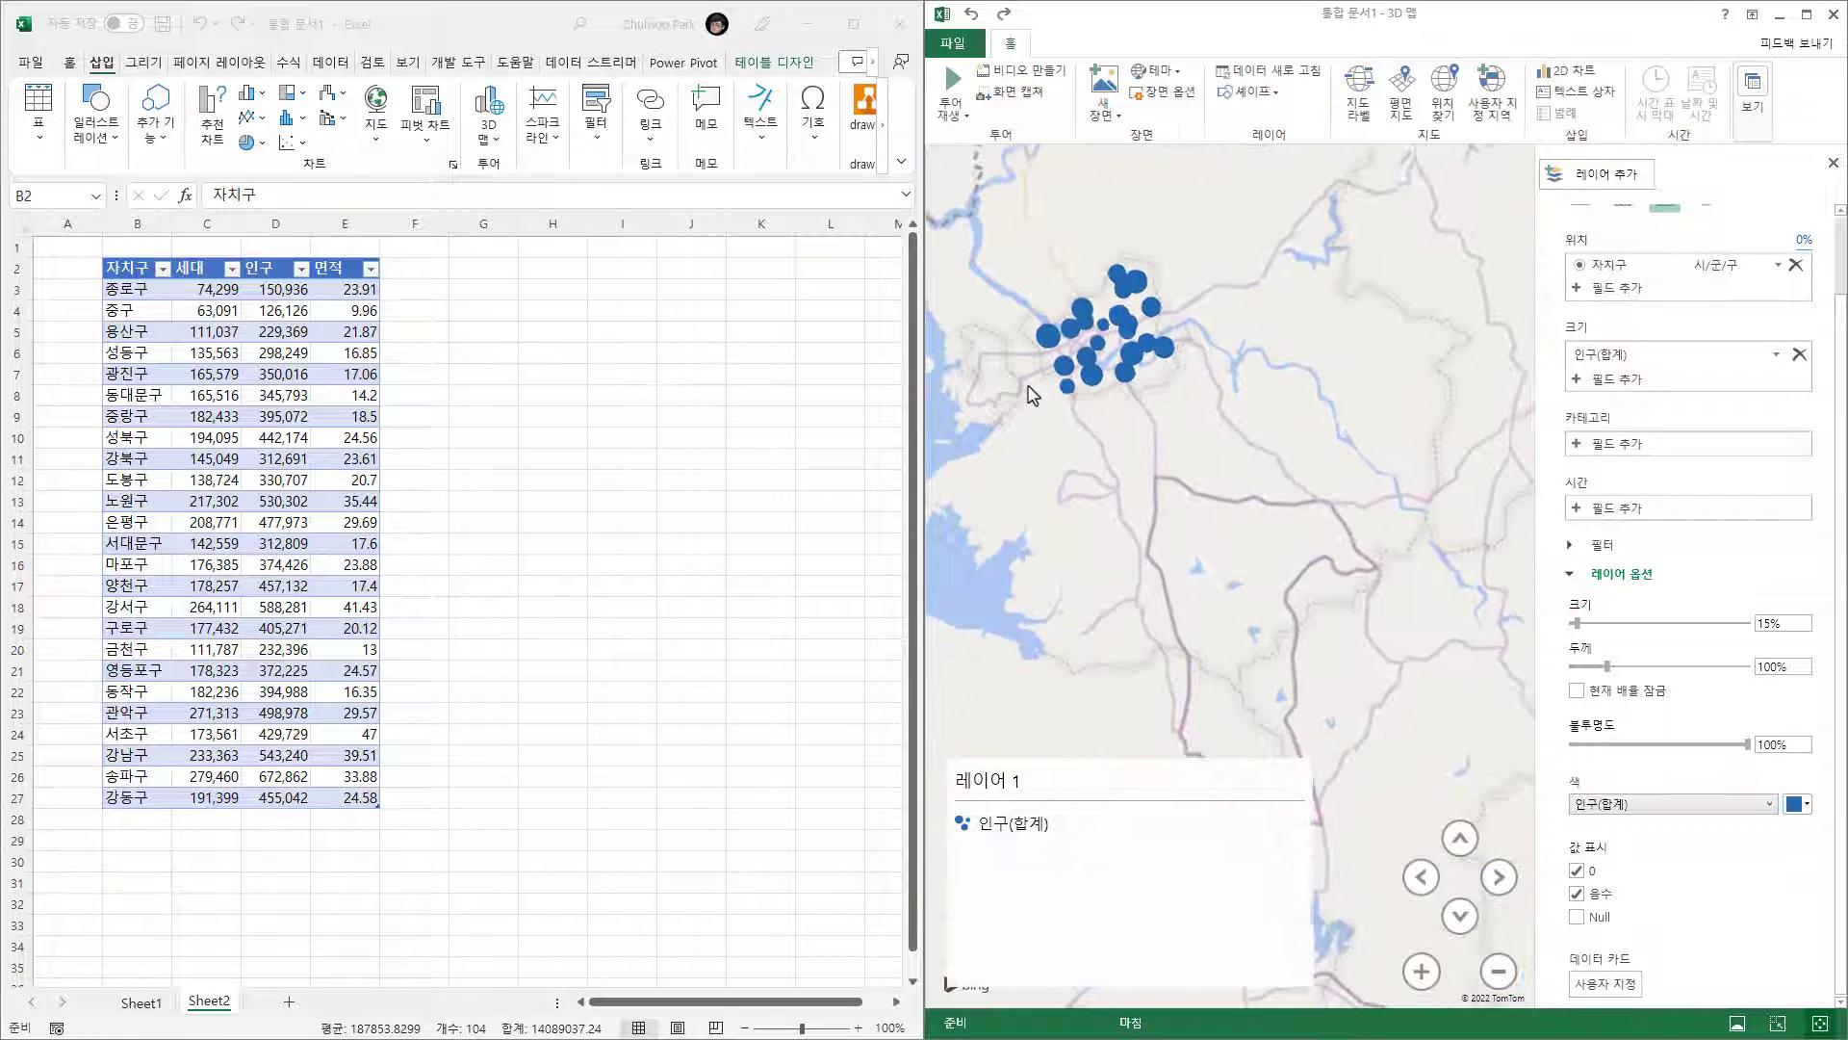
scroll(1033, 395, "down", 3)
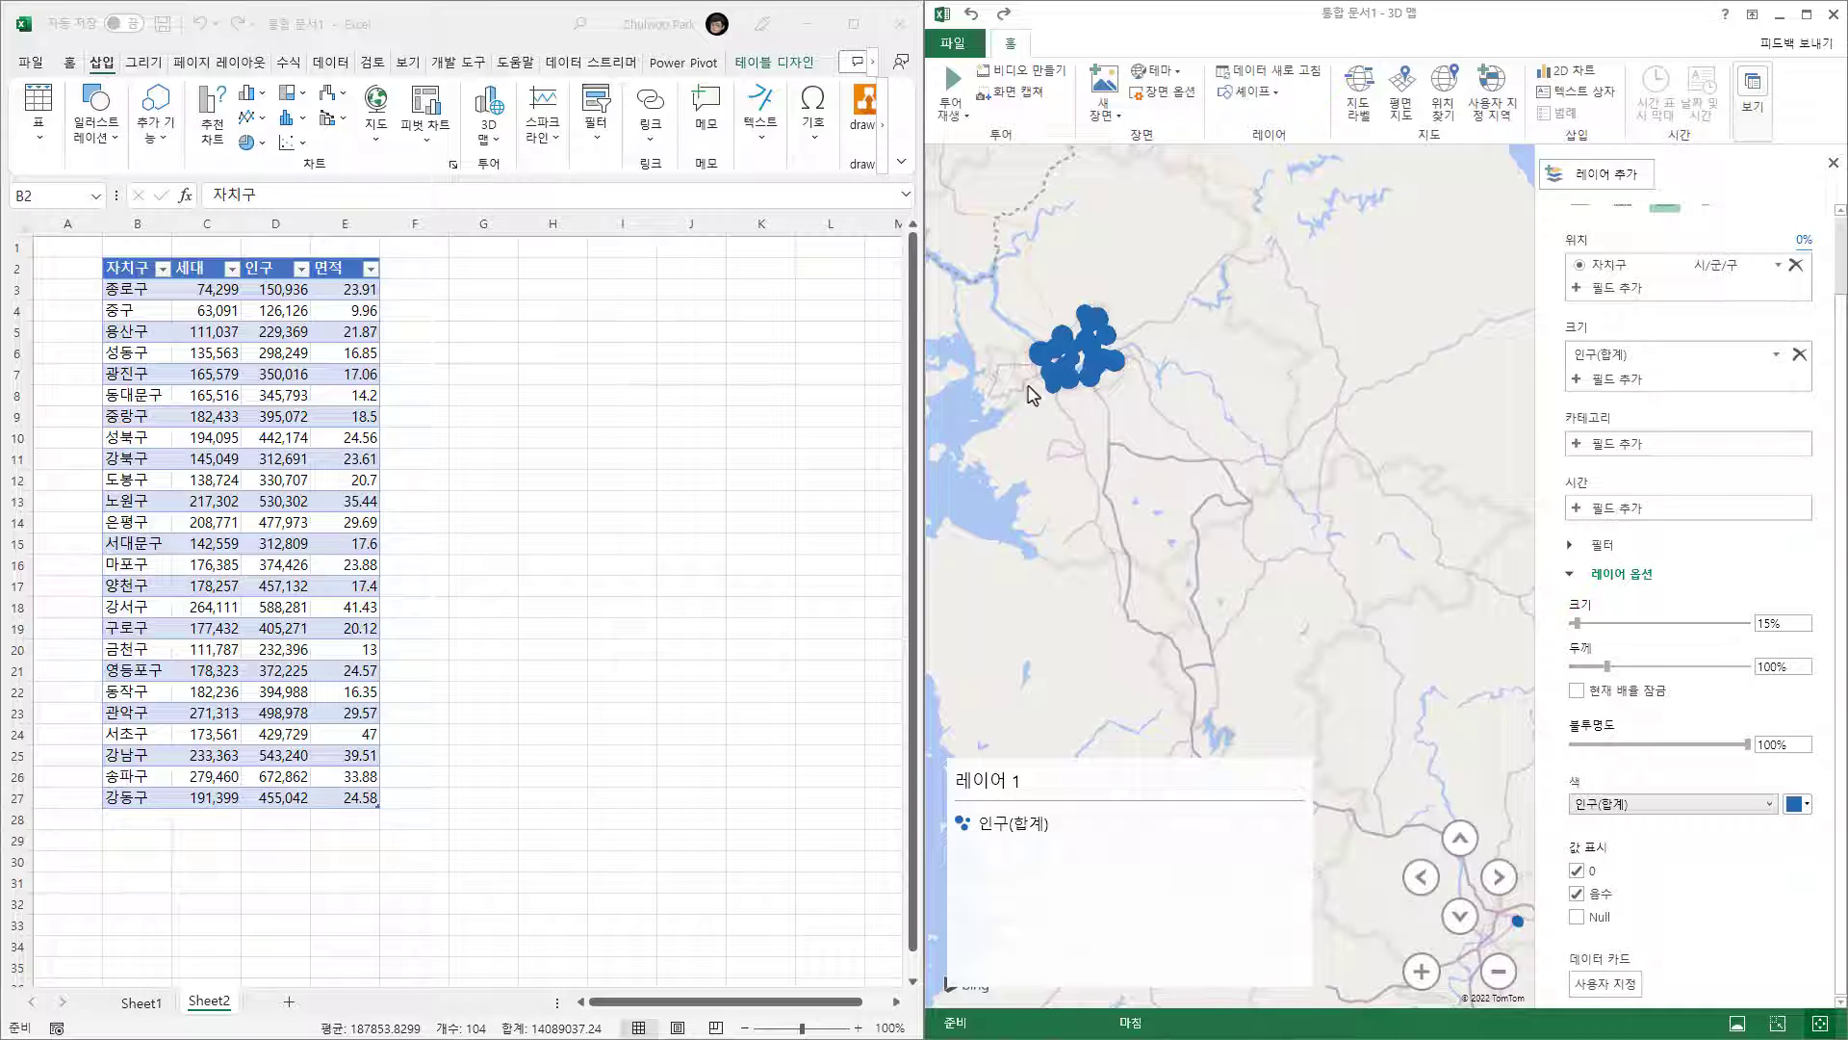
- Delete the 레이어 1 legend from the map
left_click_drag(1229, 549, 1267, 413)
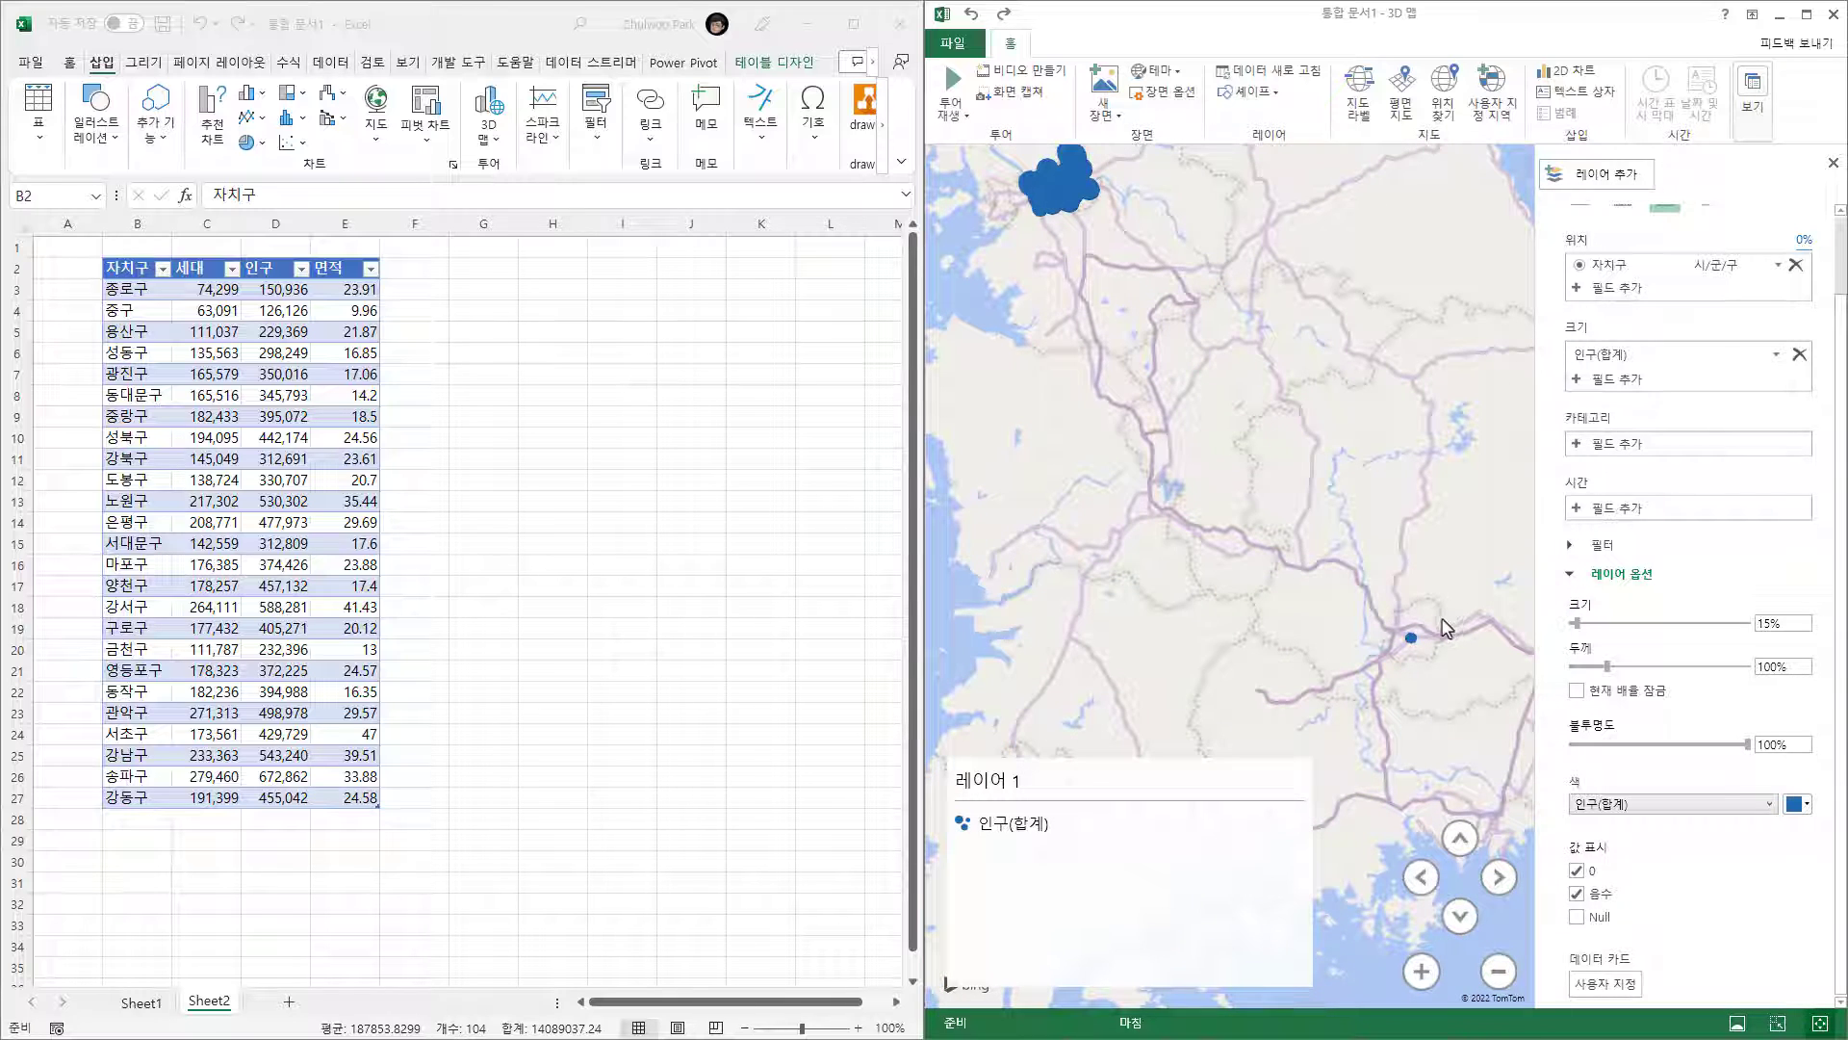
mouse_move(1414, 645)
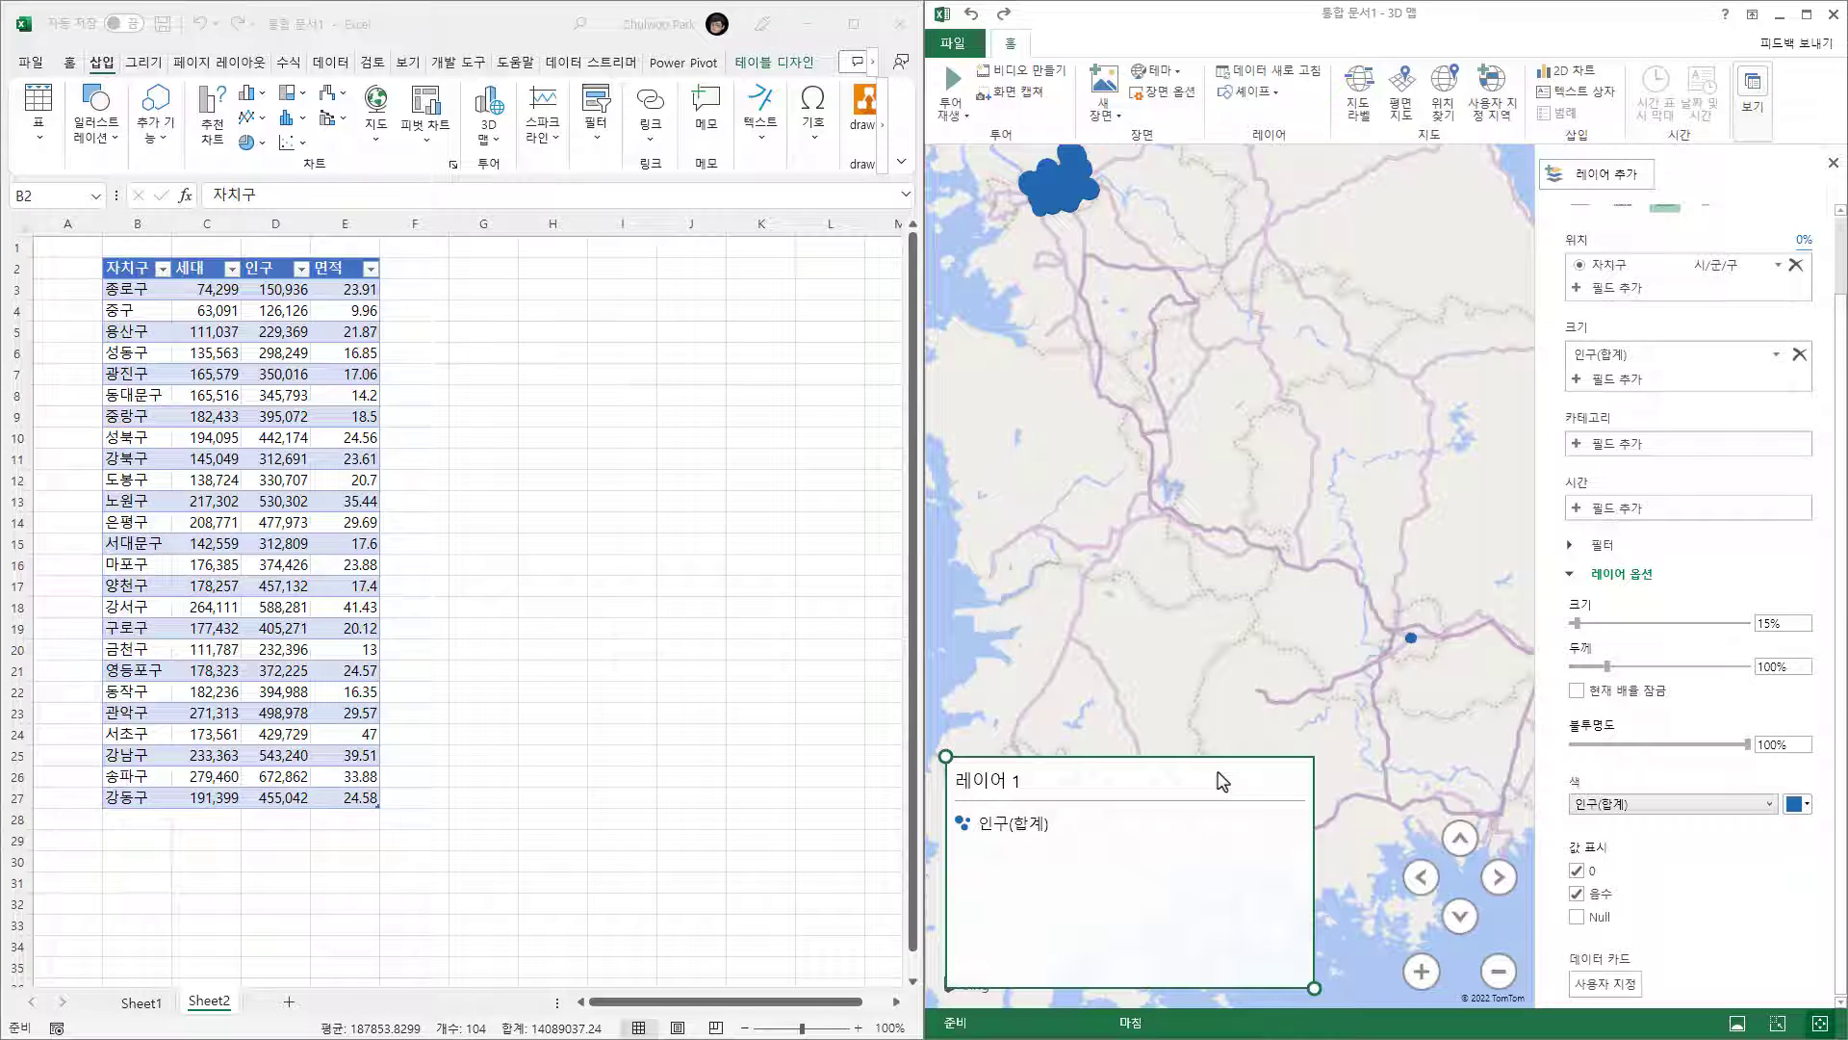
key("Delete")
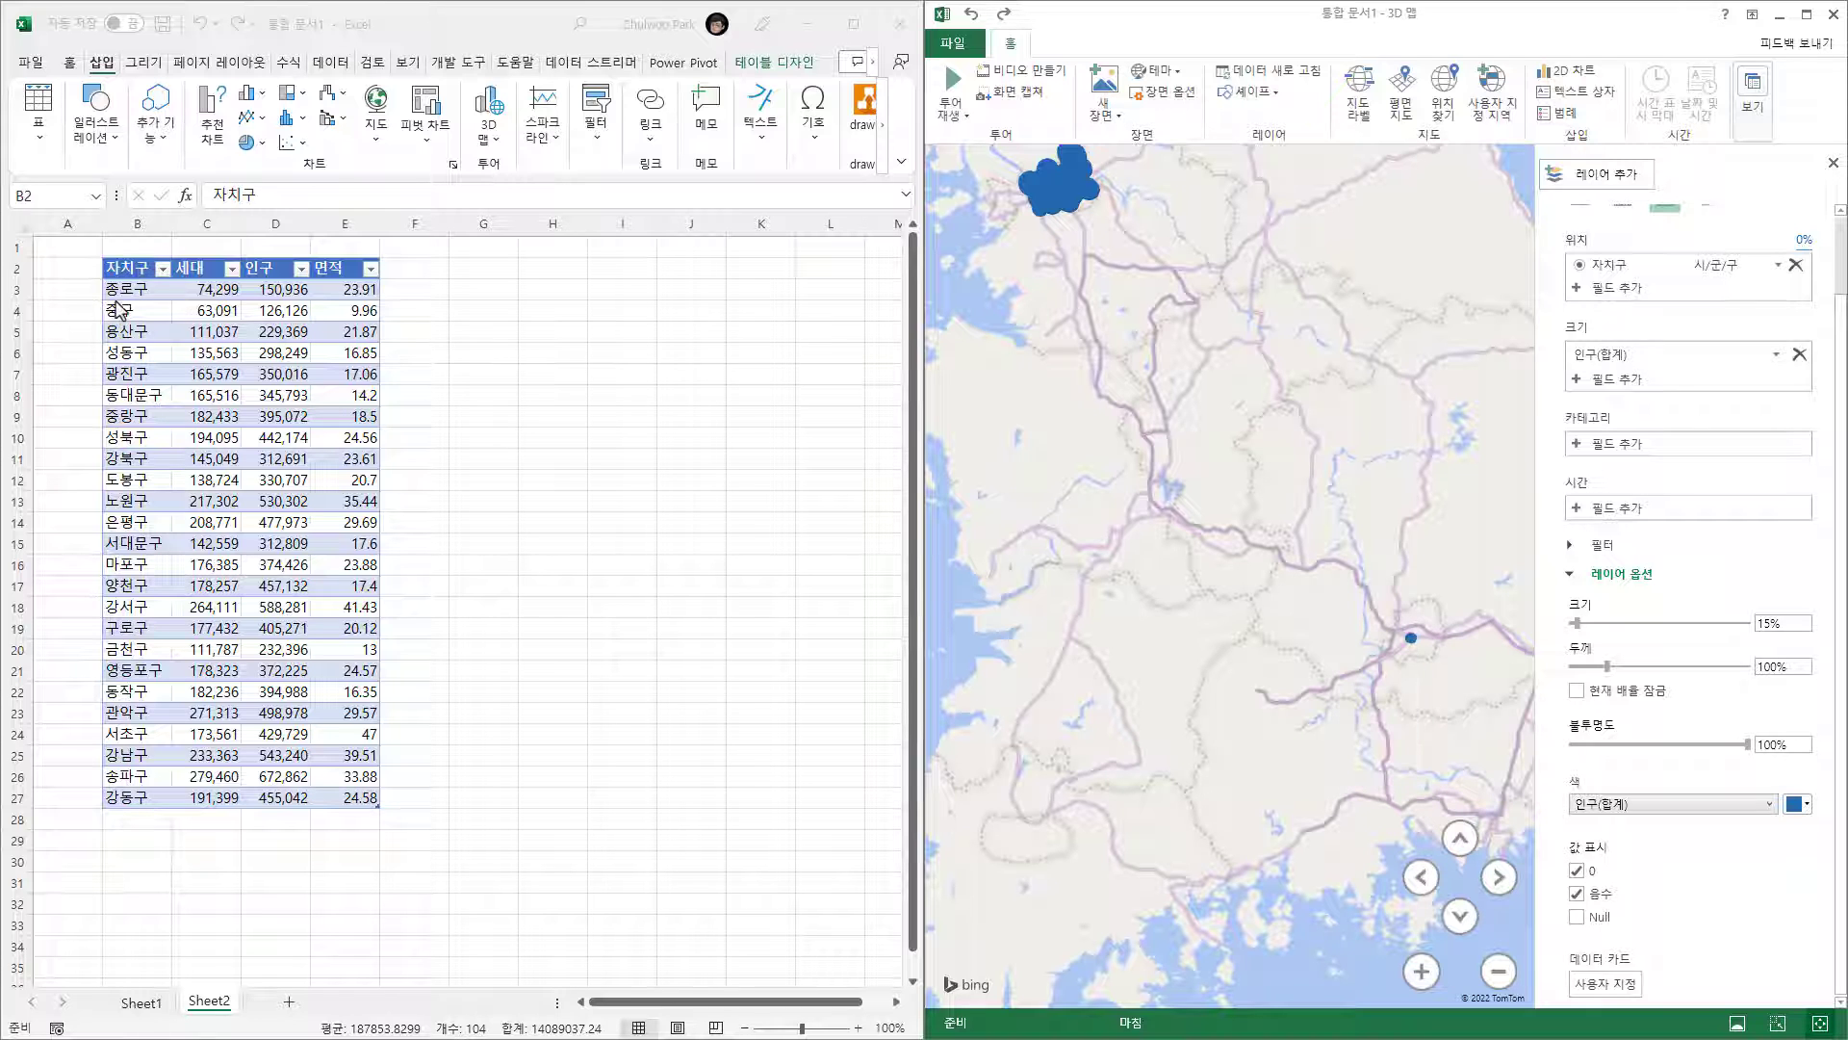
- Select 중구 in B4 and examine the bubbles in the Seoul area of the map for that district
left_click(141, 314)
left_click_drag(1030, 274, 1213, 602)
scroll(1225, 574, "up", 3)
scroll(1226, 573, "up", 3)
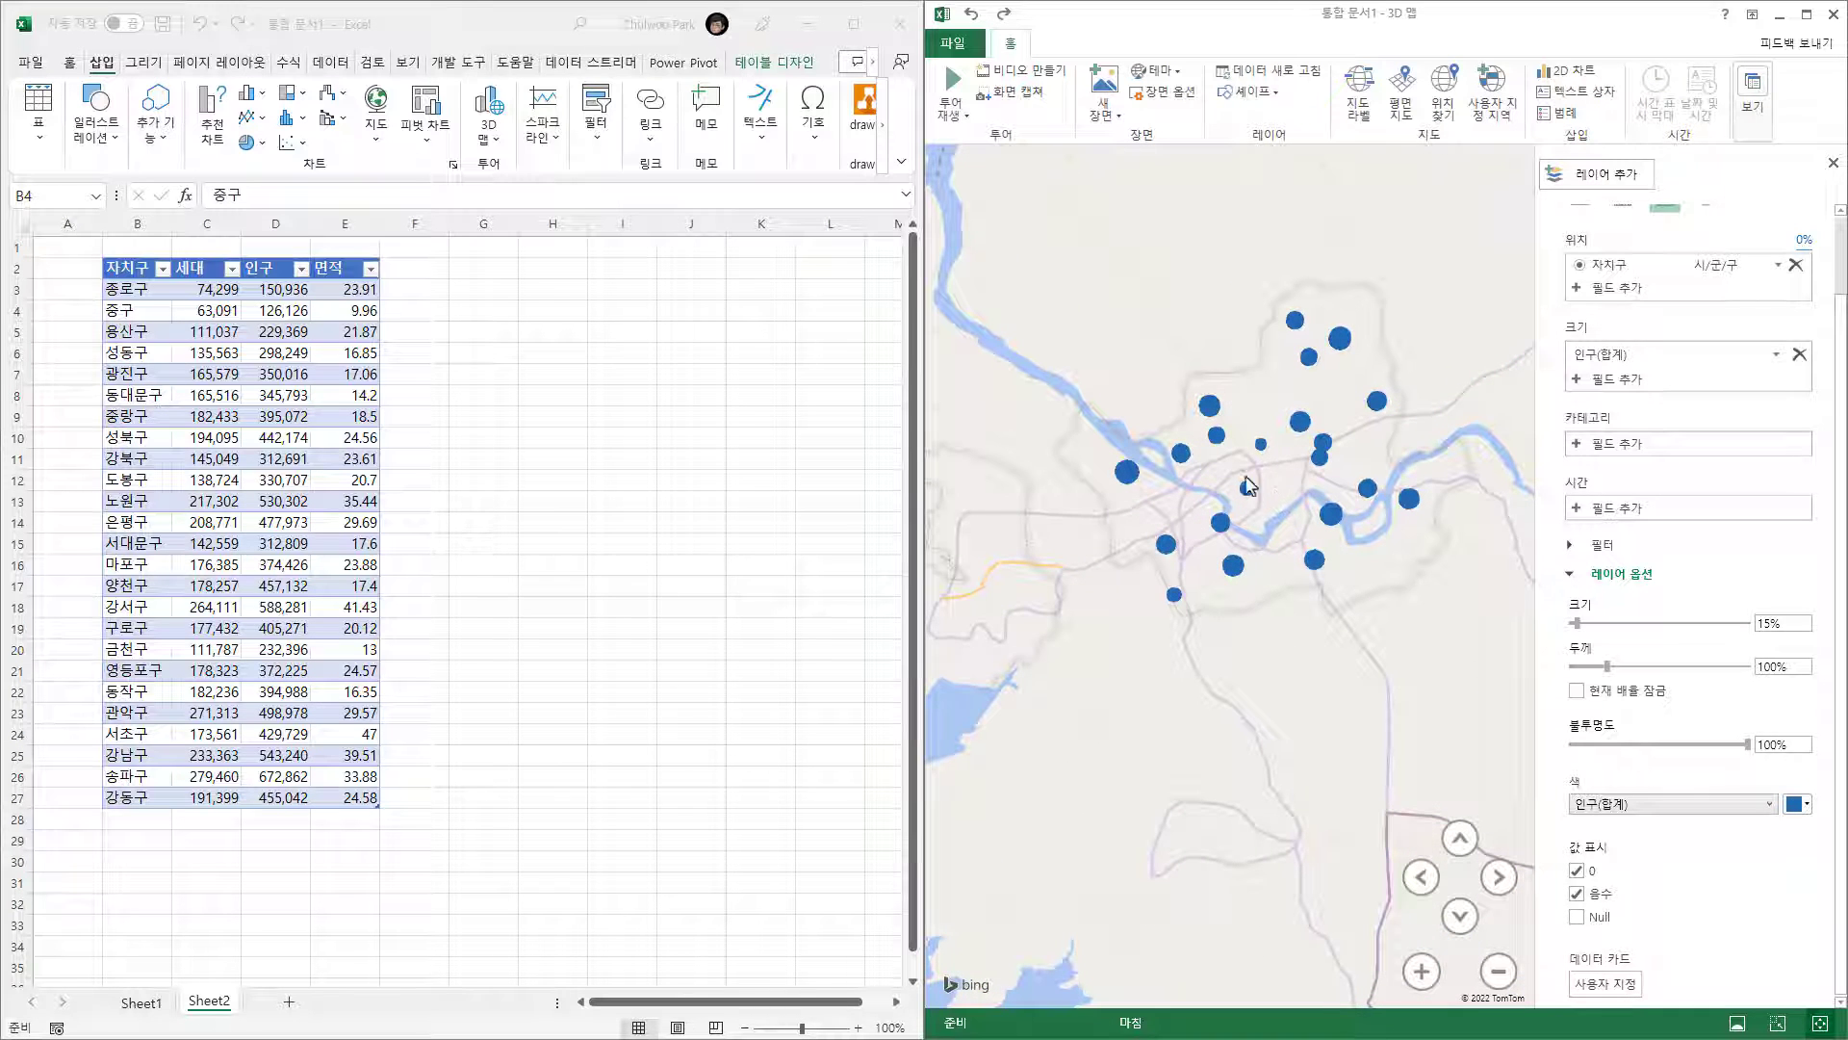
- Examine the map south and southeast of Seoul for a bubble placed in a different region's 중구
left_click_drag(1360, 707, 1088, 199)
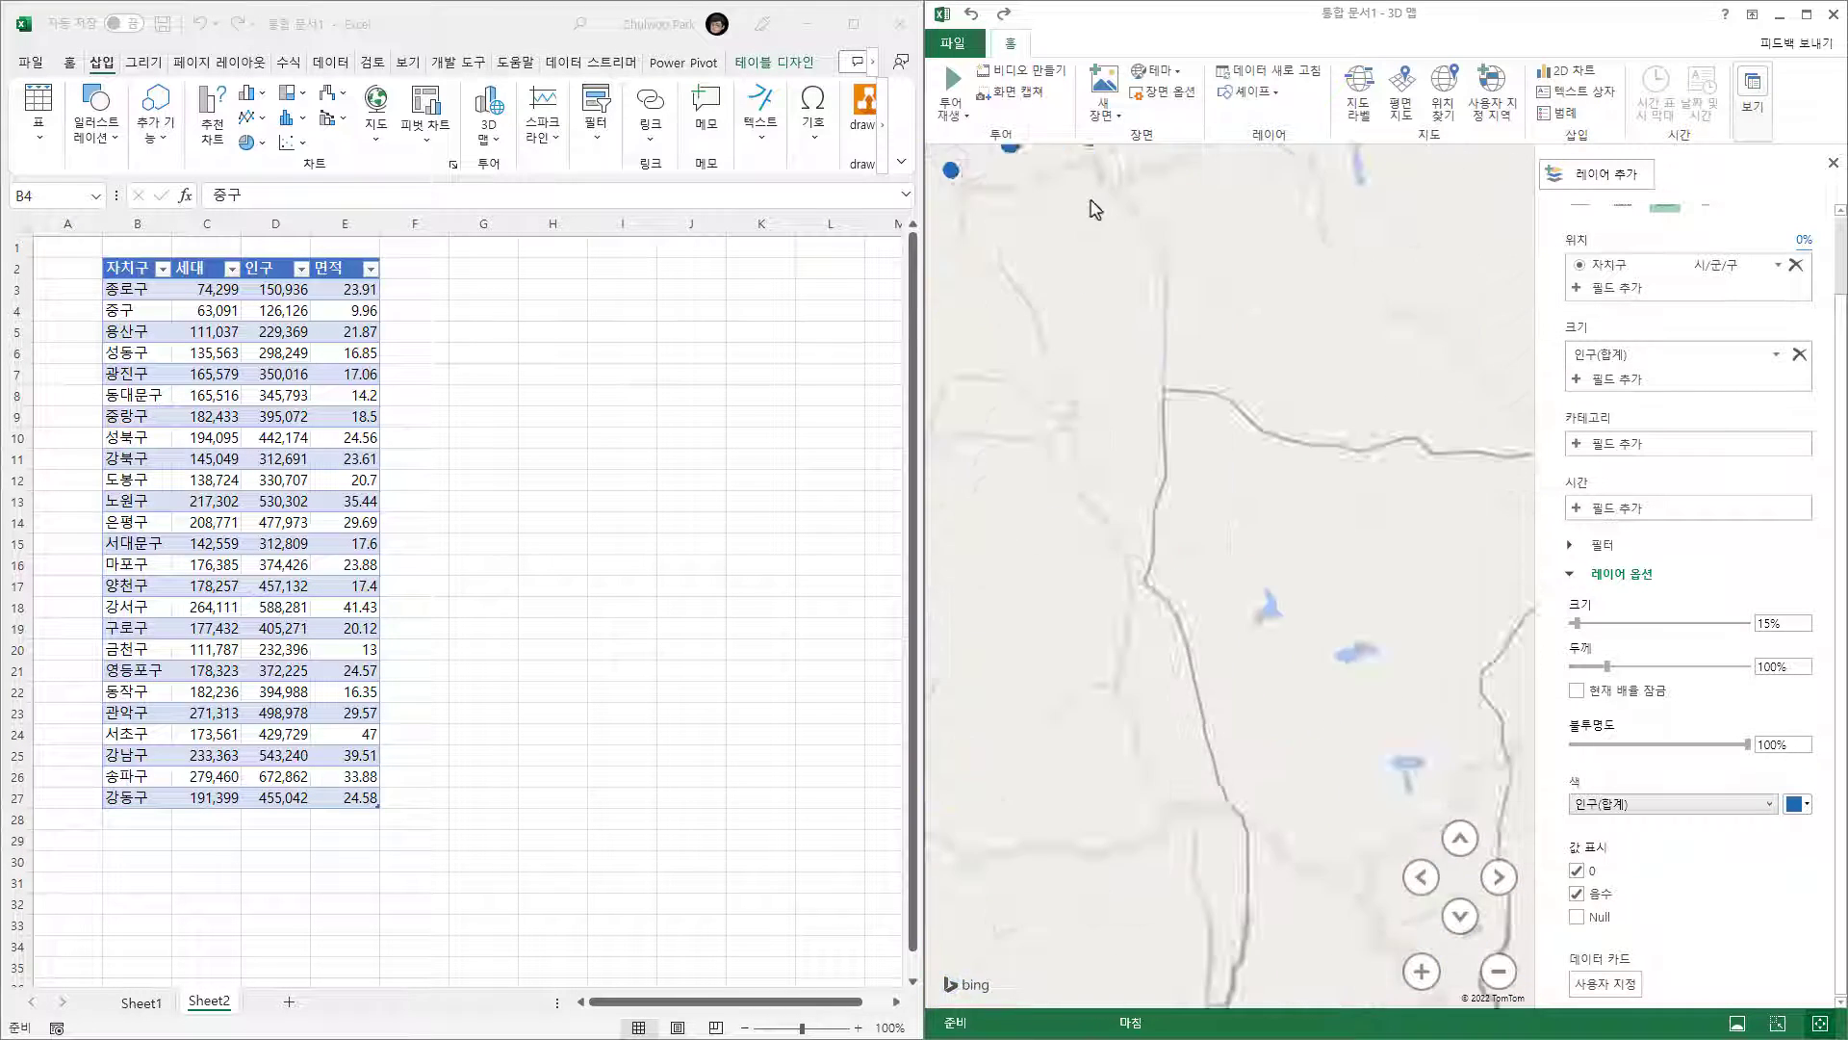
left_click_drag(1327, 618, 987, 164)
left_click_drag(1334, 557, 1012, 277)
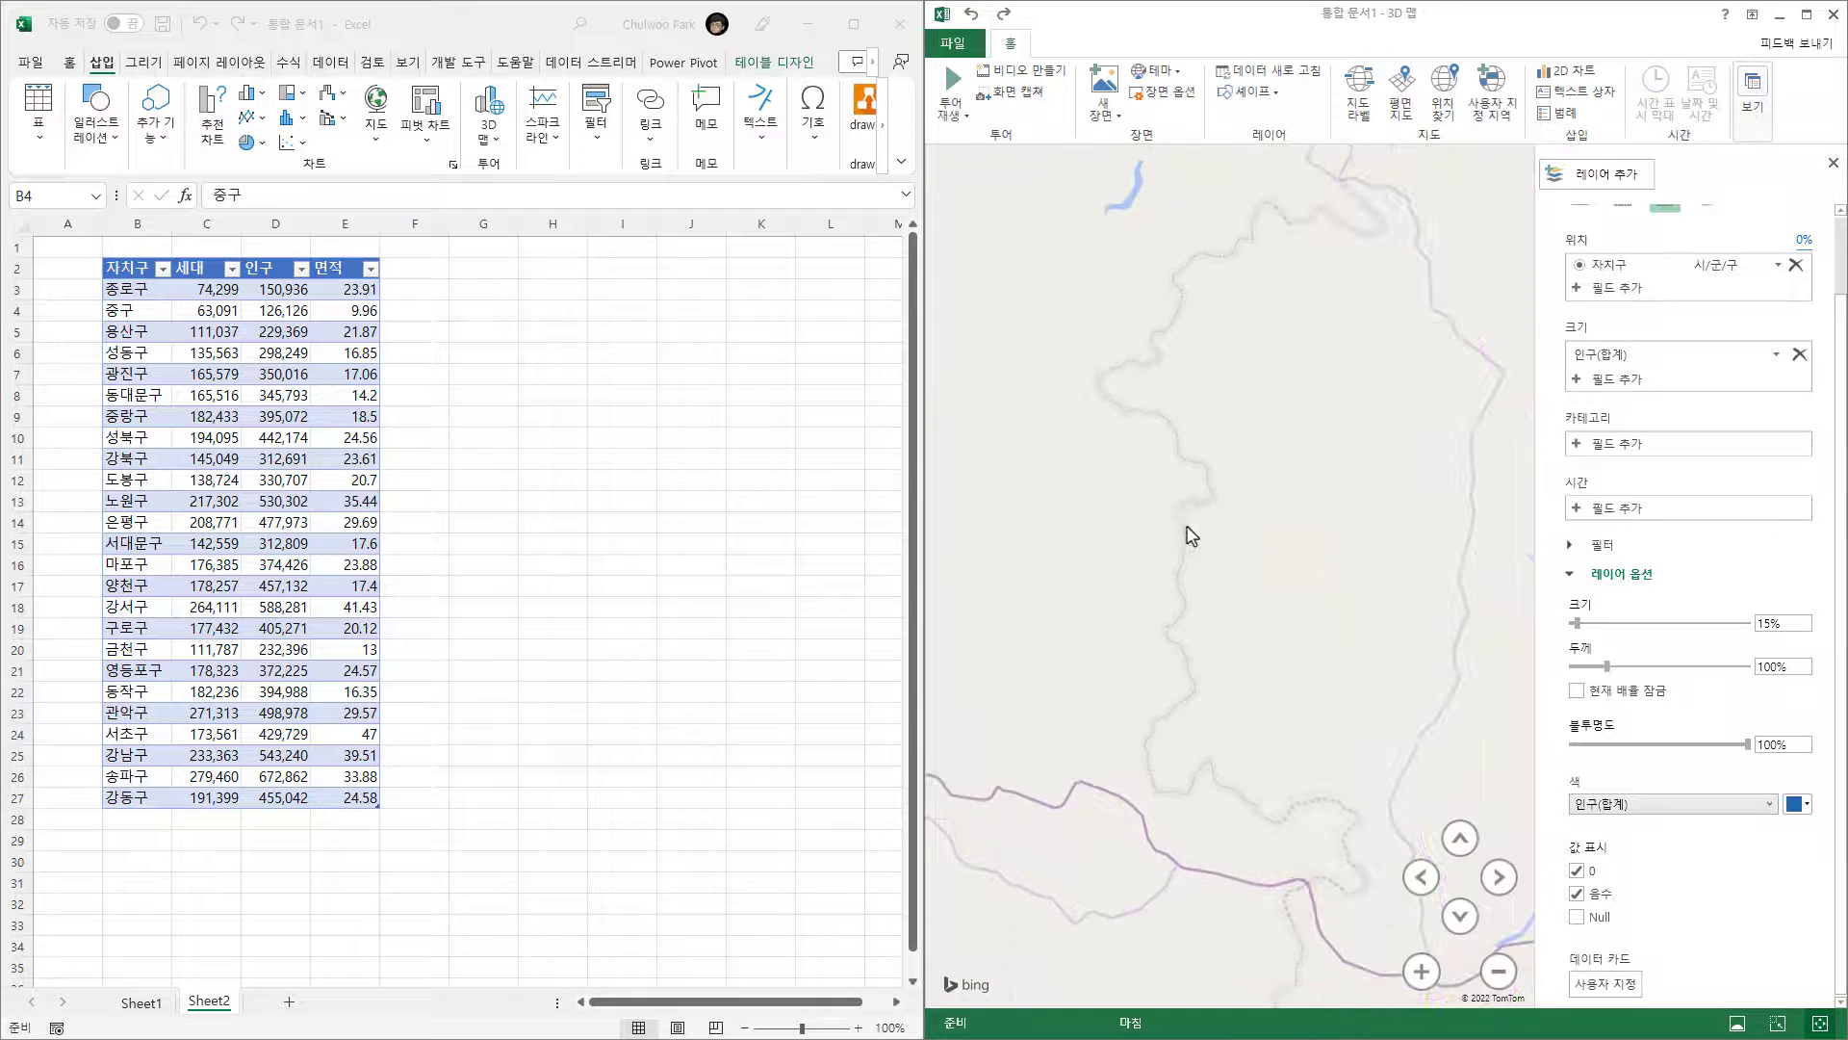
left_click_drag(1184, 526, 1116, 274)
scroll(1205, 357, "down", 3)
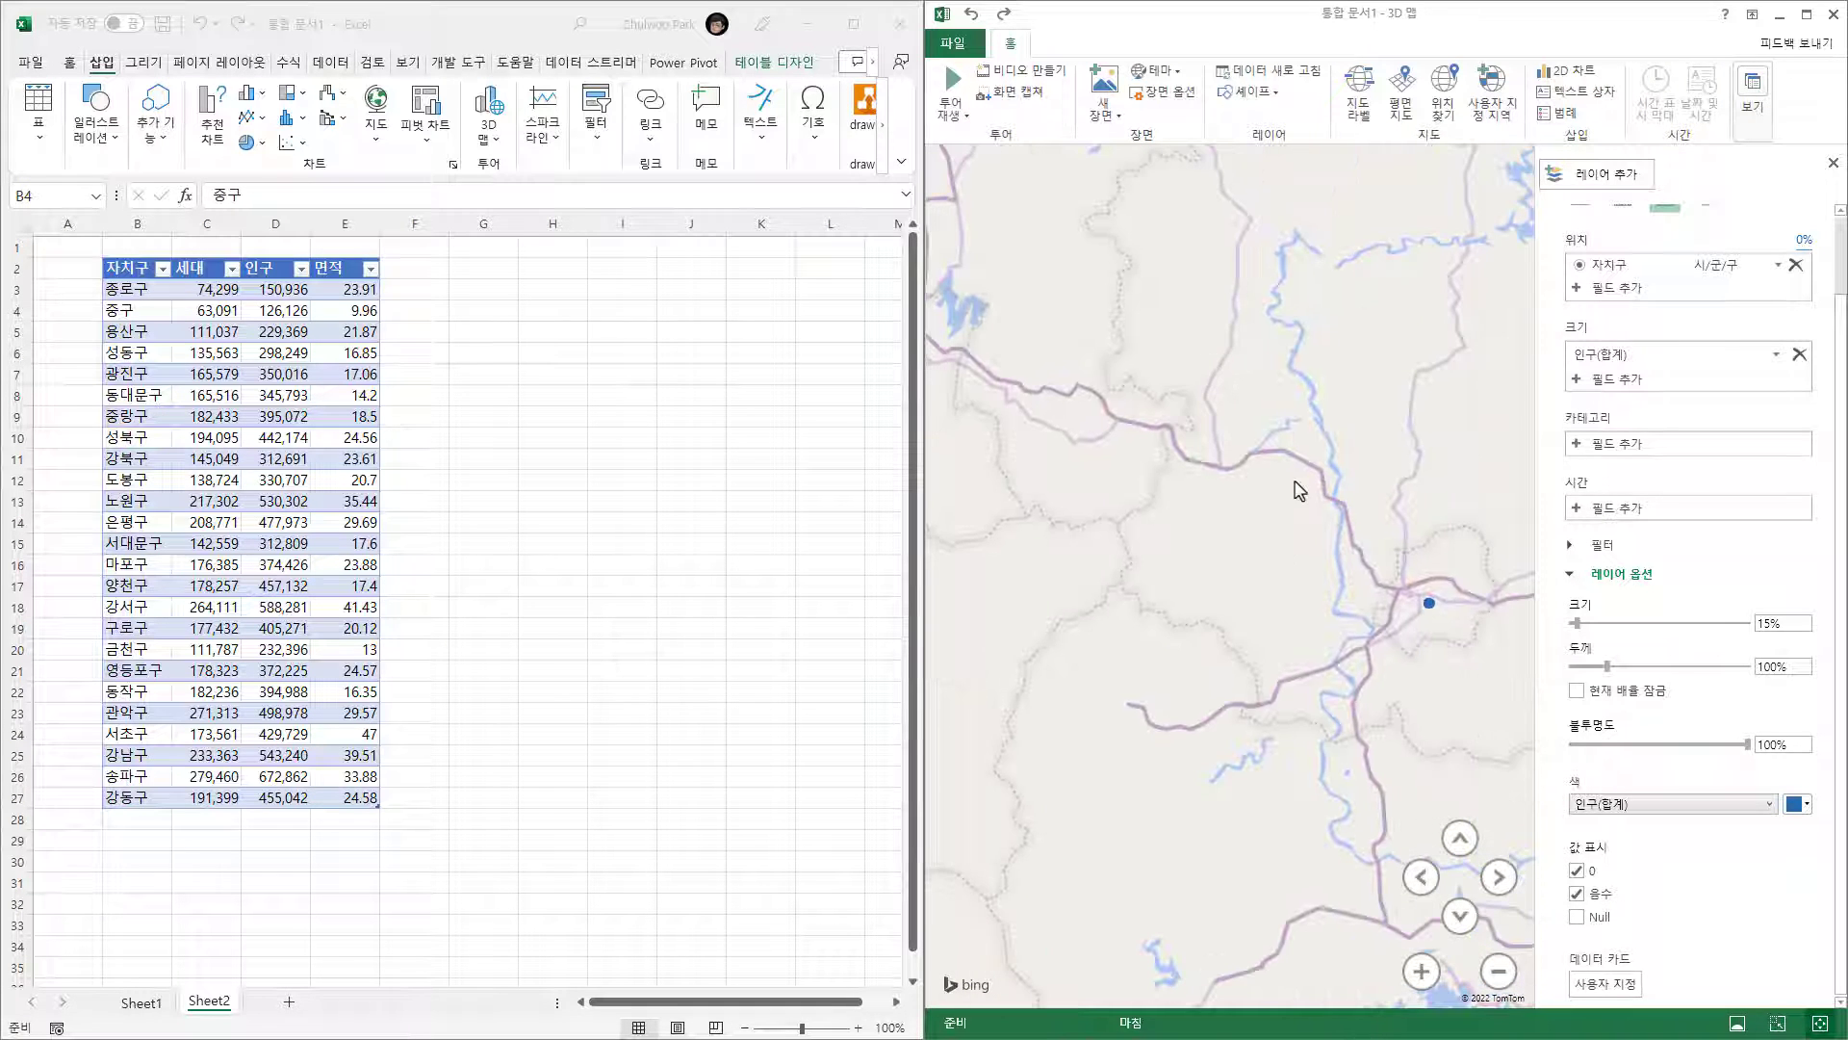
left_click_drag(1296, 481, 1402, 682)
left_click_drag(1246, 412, 1442, 729)
scroll(1406, 682, "down", 2)
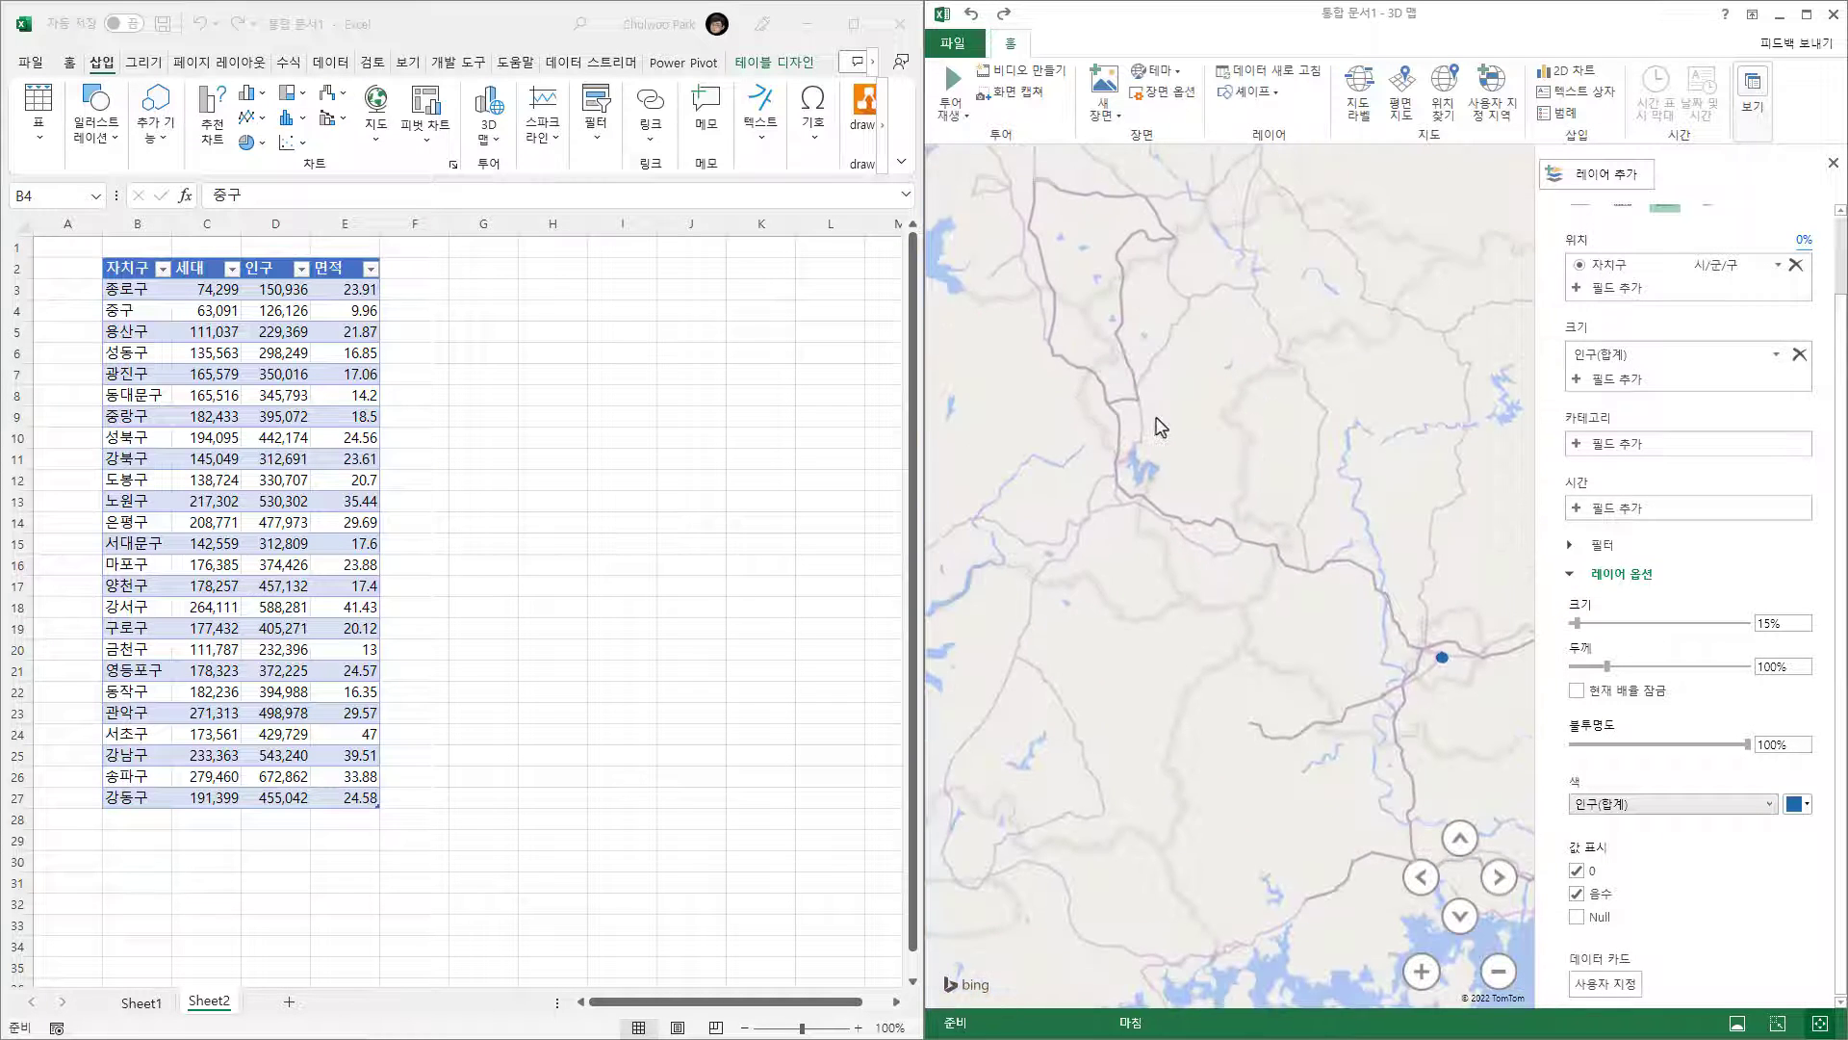
- Change the district name in B4 to 서울 중구 and refresh the 3D map data
left_click(130, 310)
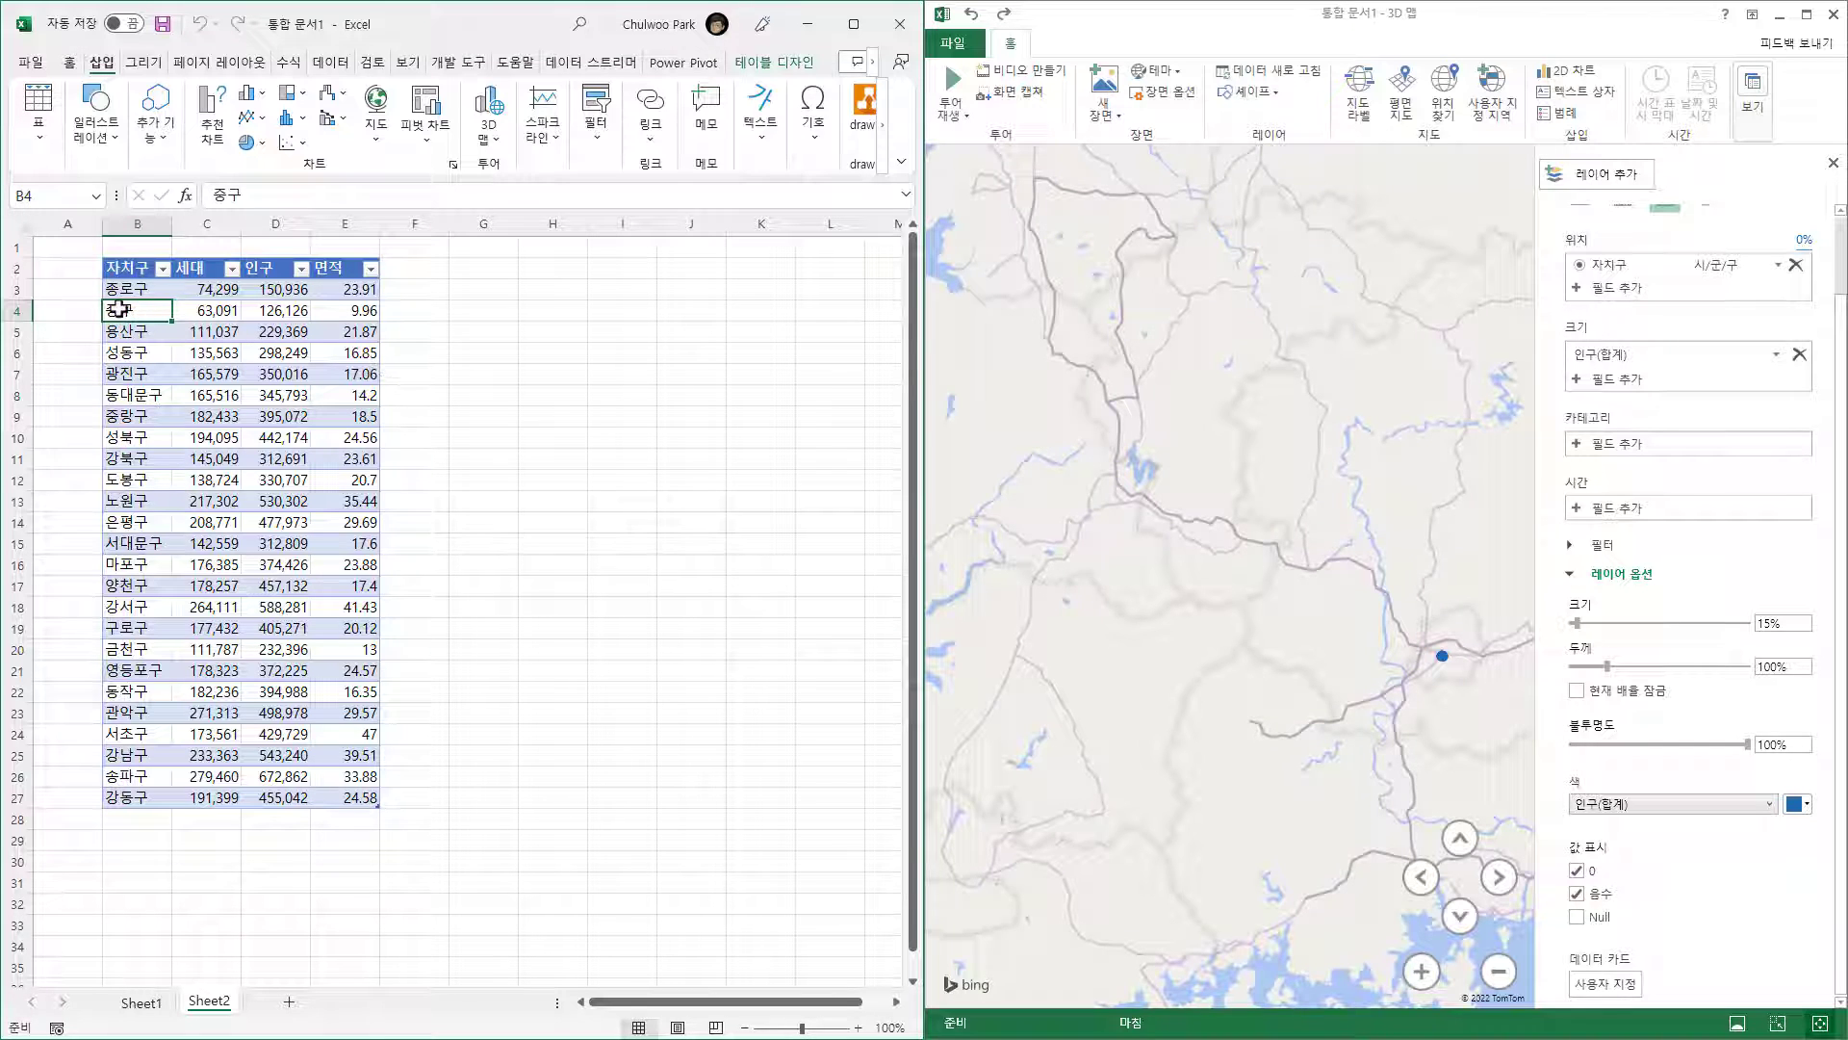
left_click(162, 346)
left_click(155, 308)
type("서울 중구")
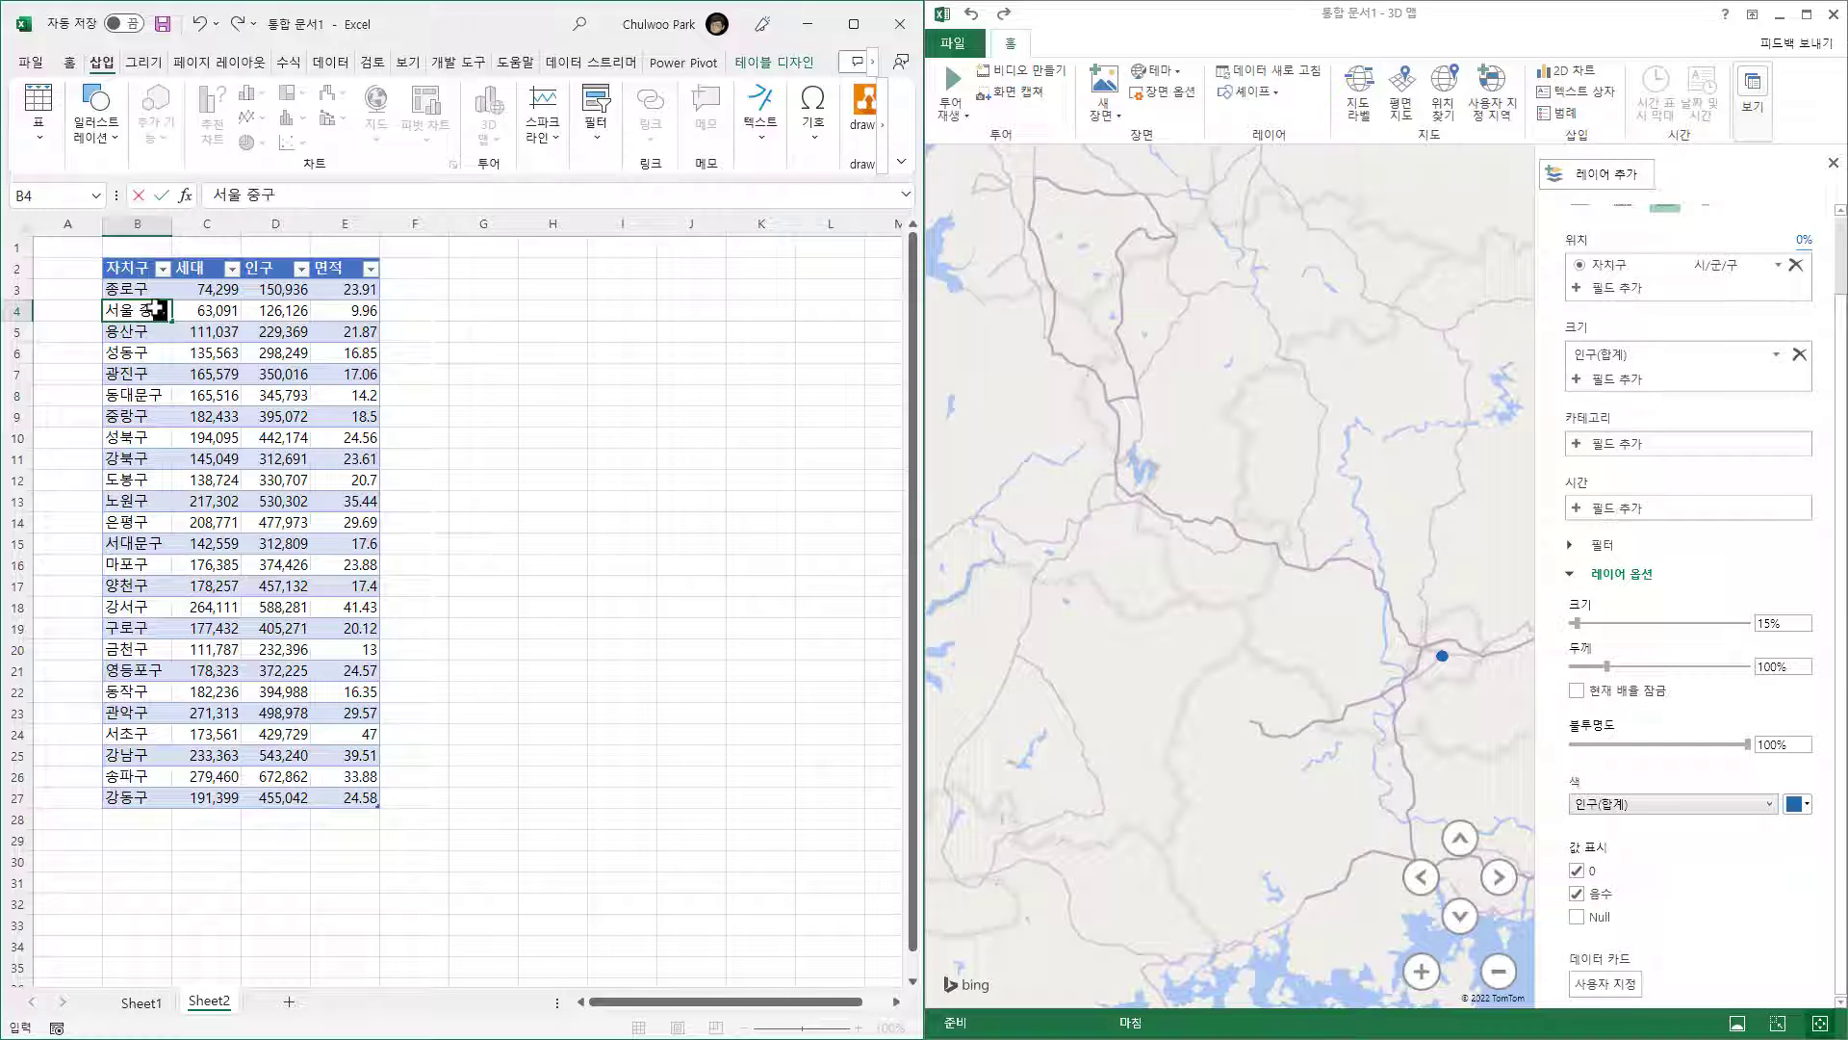
key("Return")
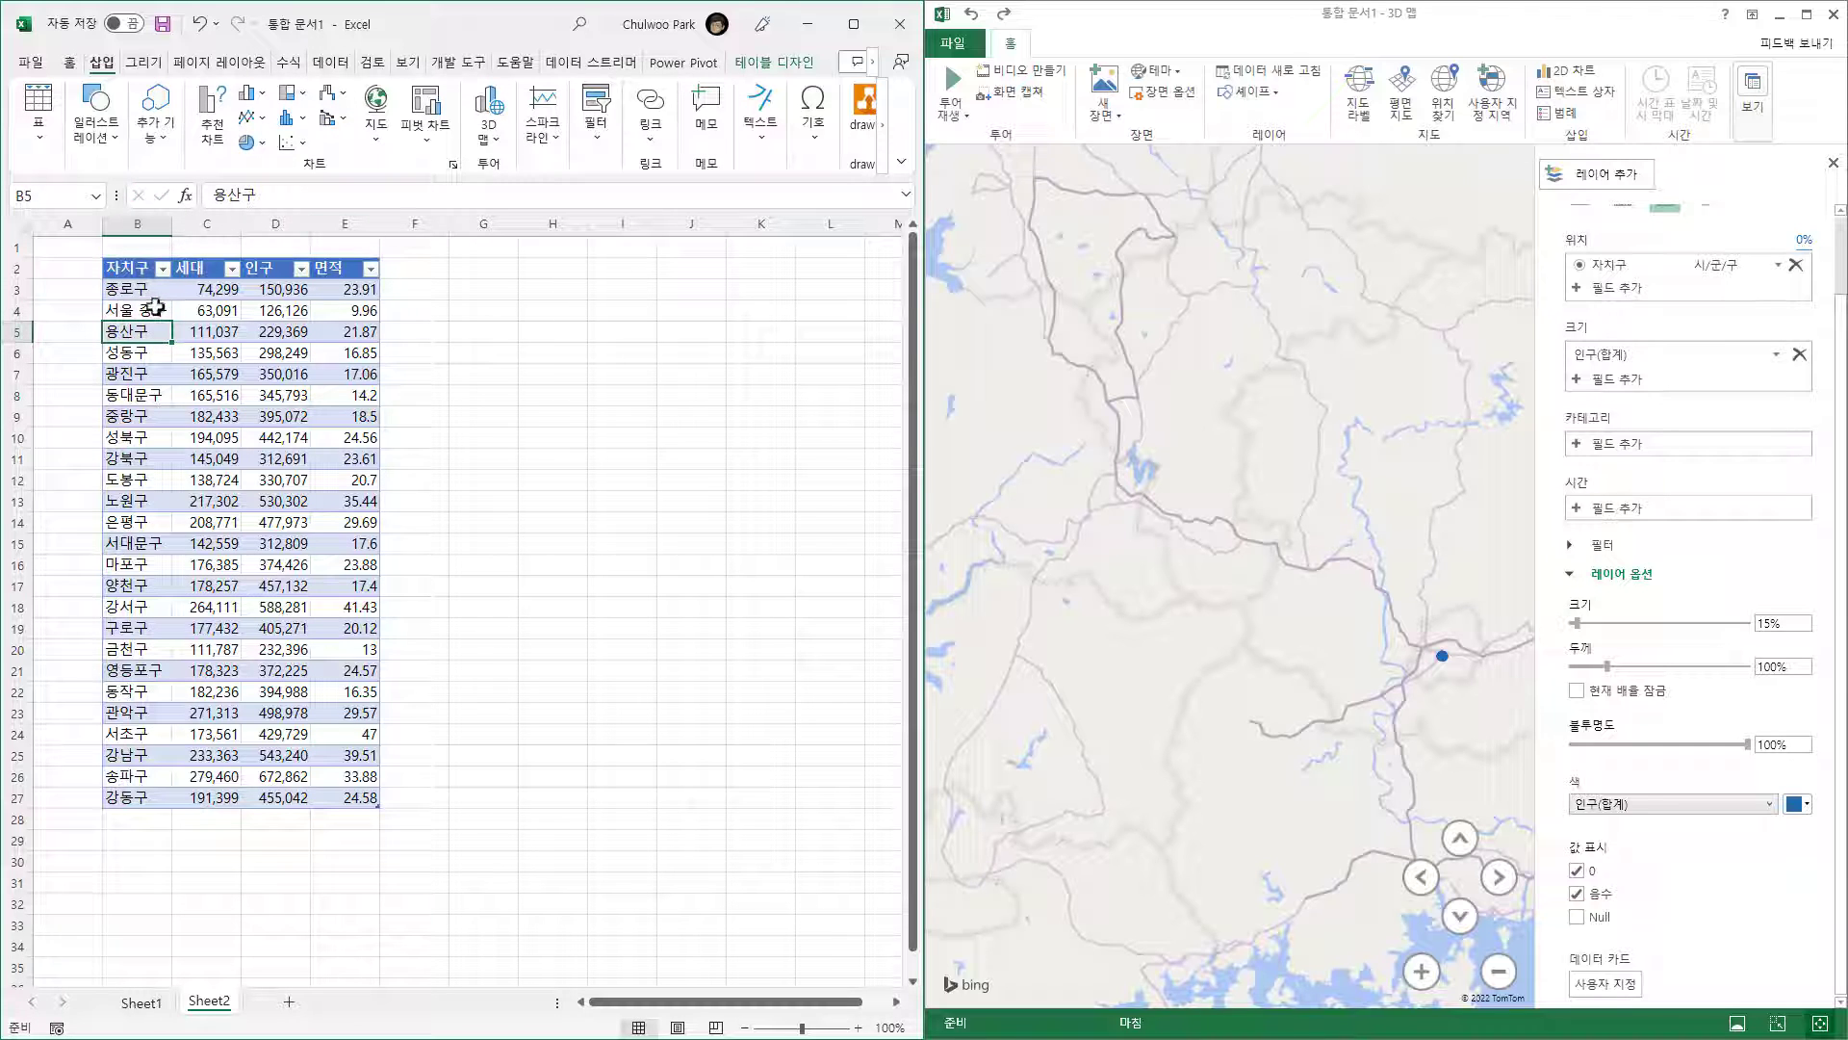
left_click(1299, 77)
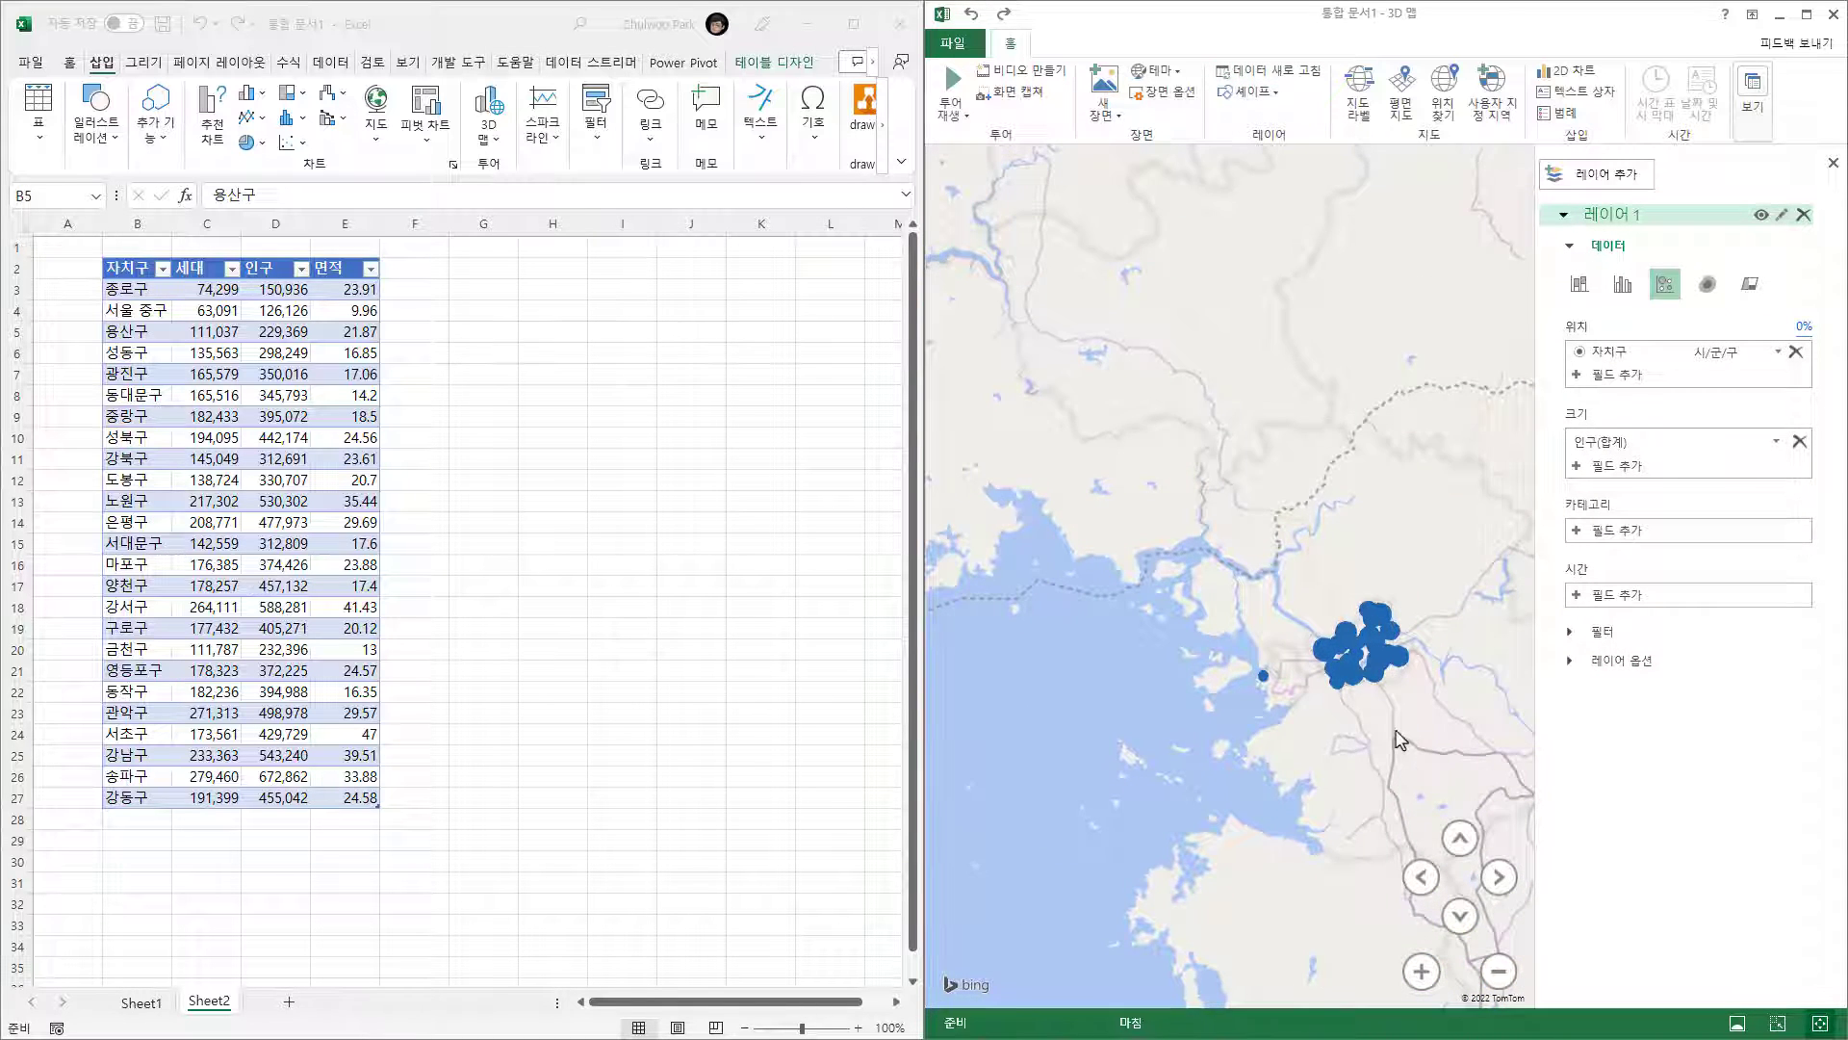
- Examine the isolated bubble west of Seoul and its data card to check where 서울 중구 is placed
scroll(1395, 731, "up", 4)
left_click_drag(1237, 654, 1315, 672)
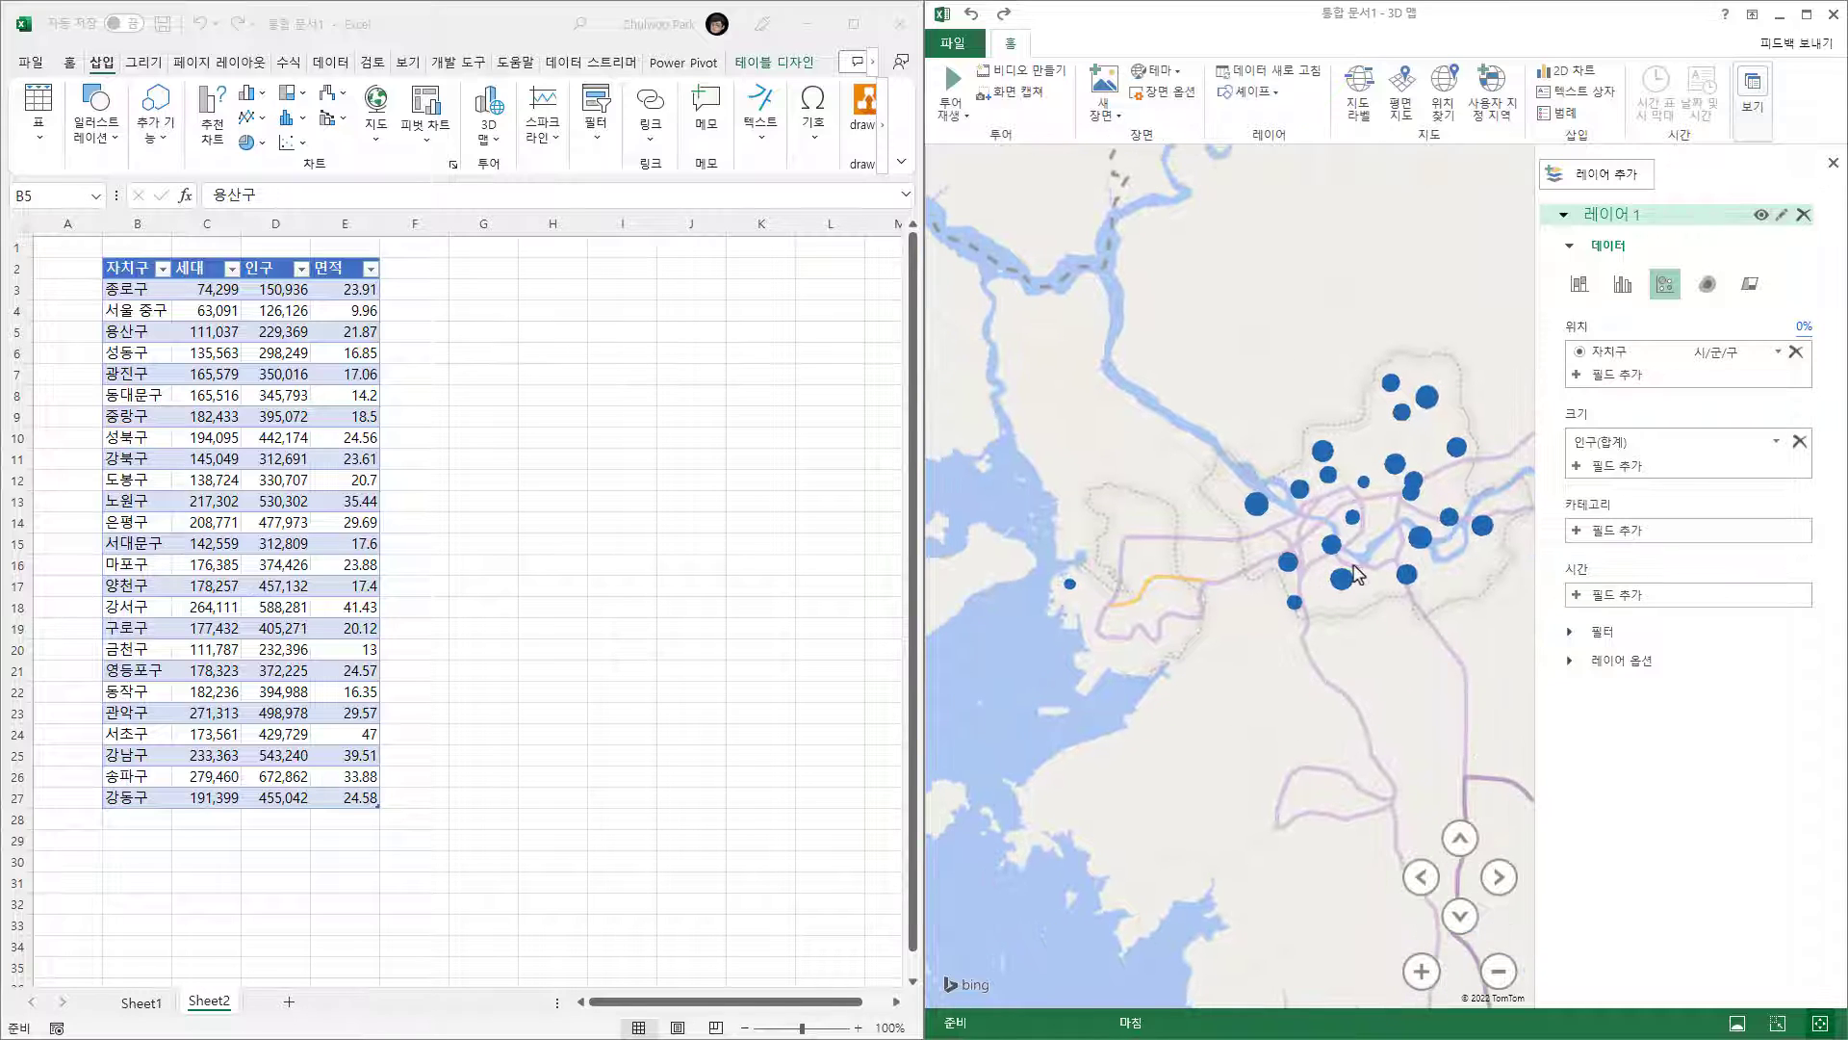
mouse_move(1073, 585)
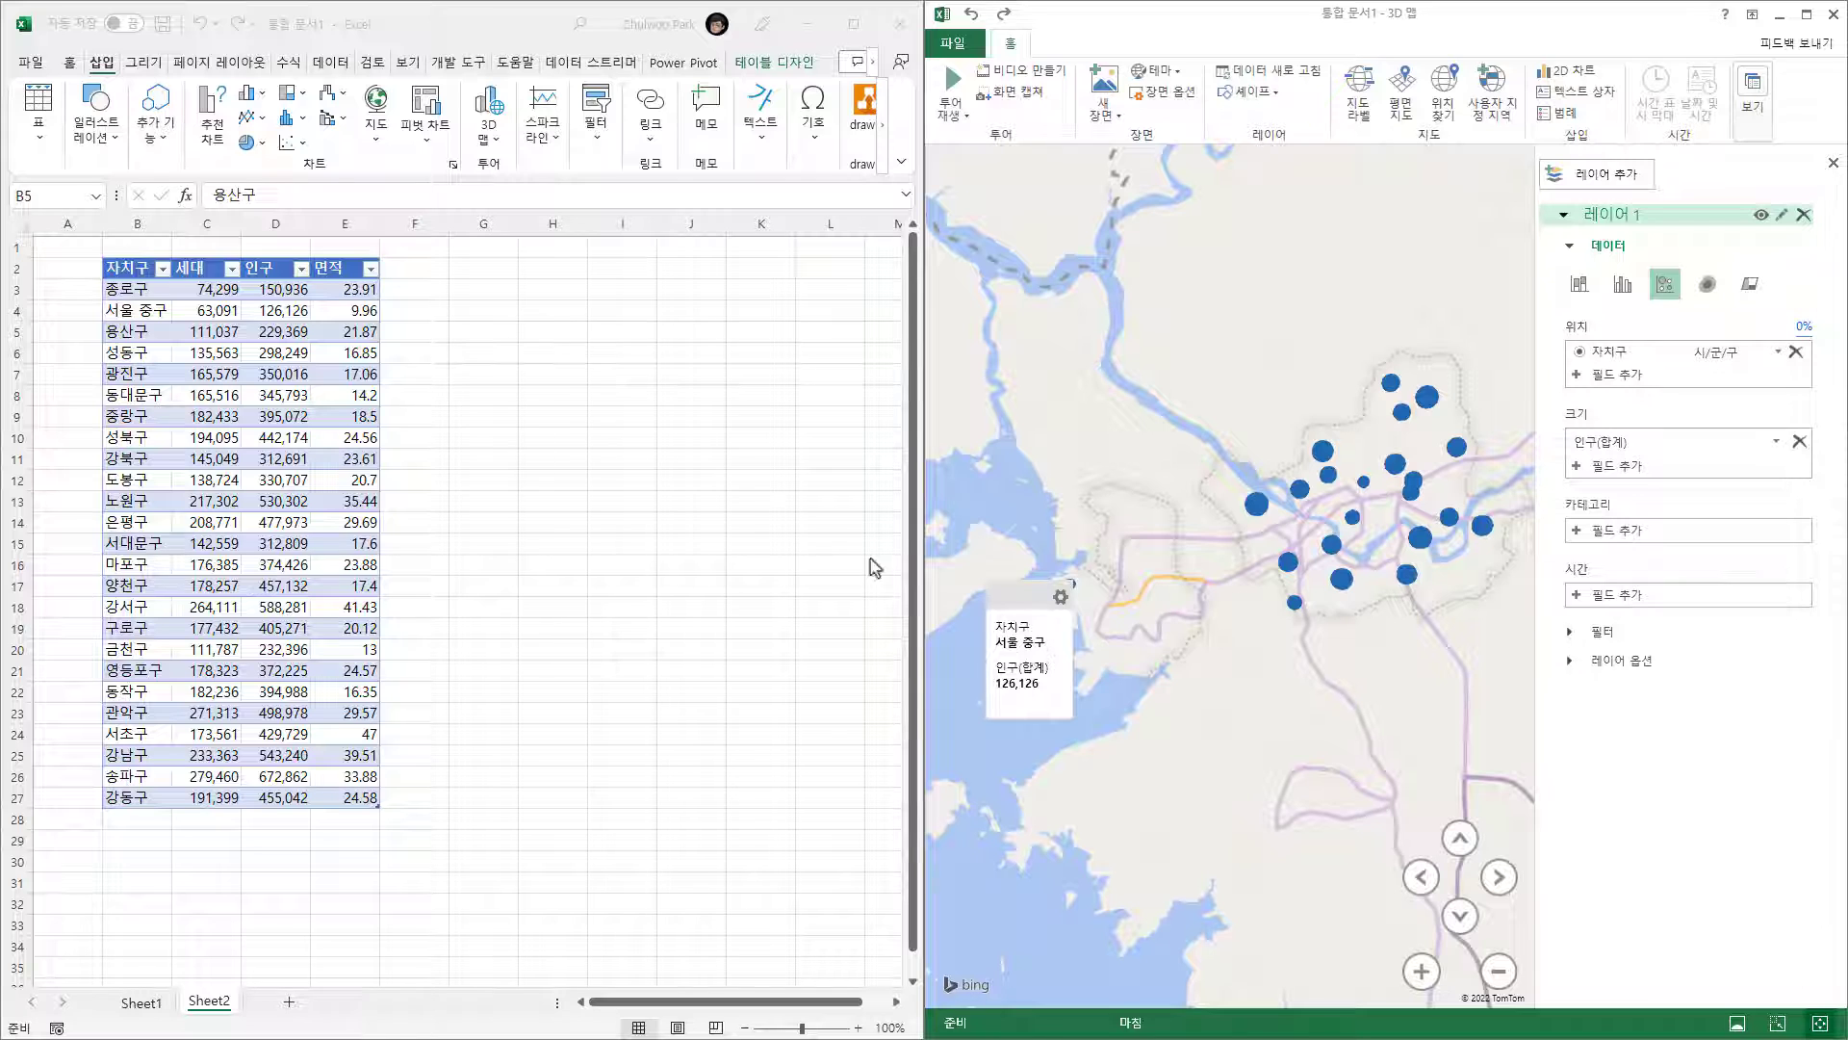
- Replace the district name in B4 with Jung-gu and refresh the 3D map data
left_click(133, 332)
left_click(147, 312)
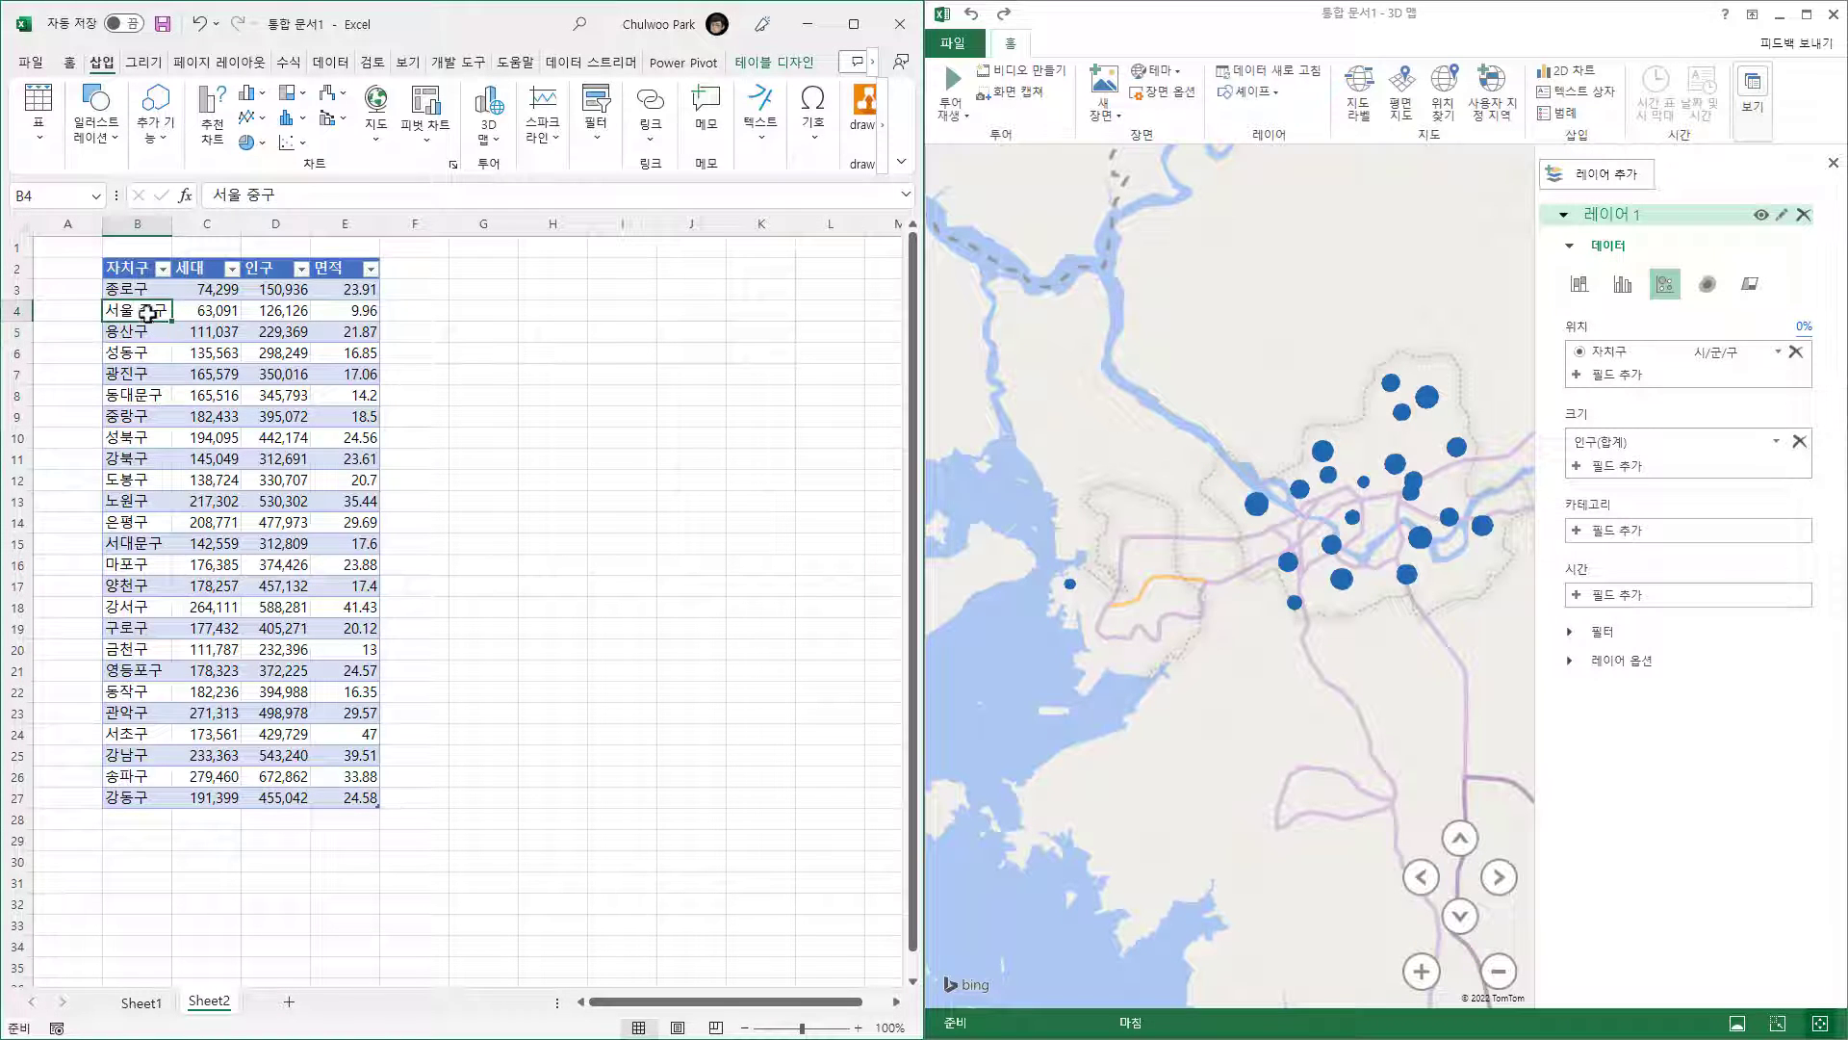
type("Jung-gu")
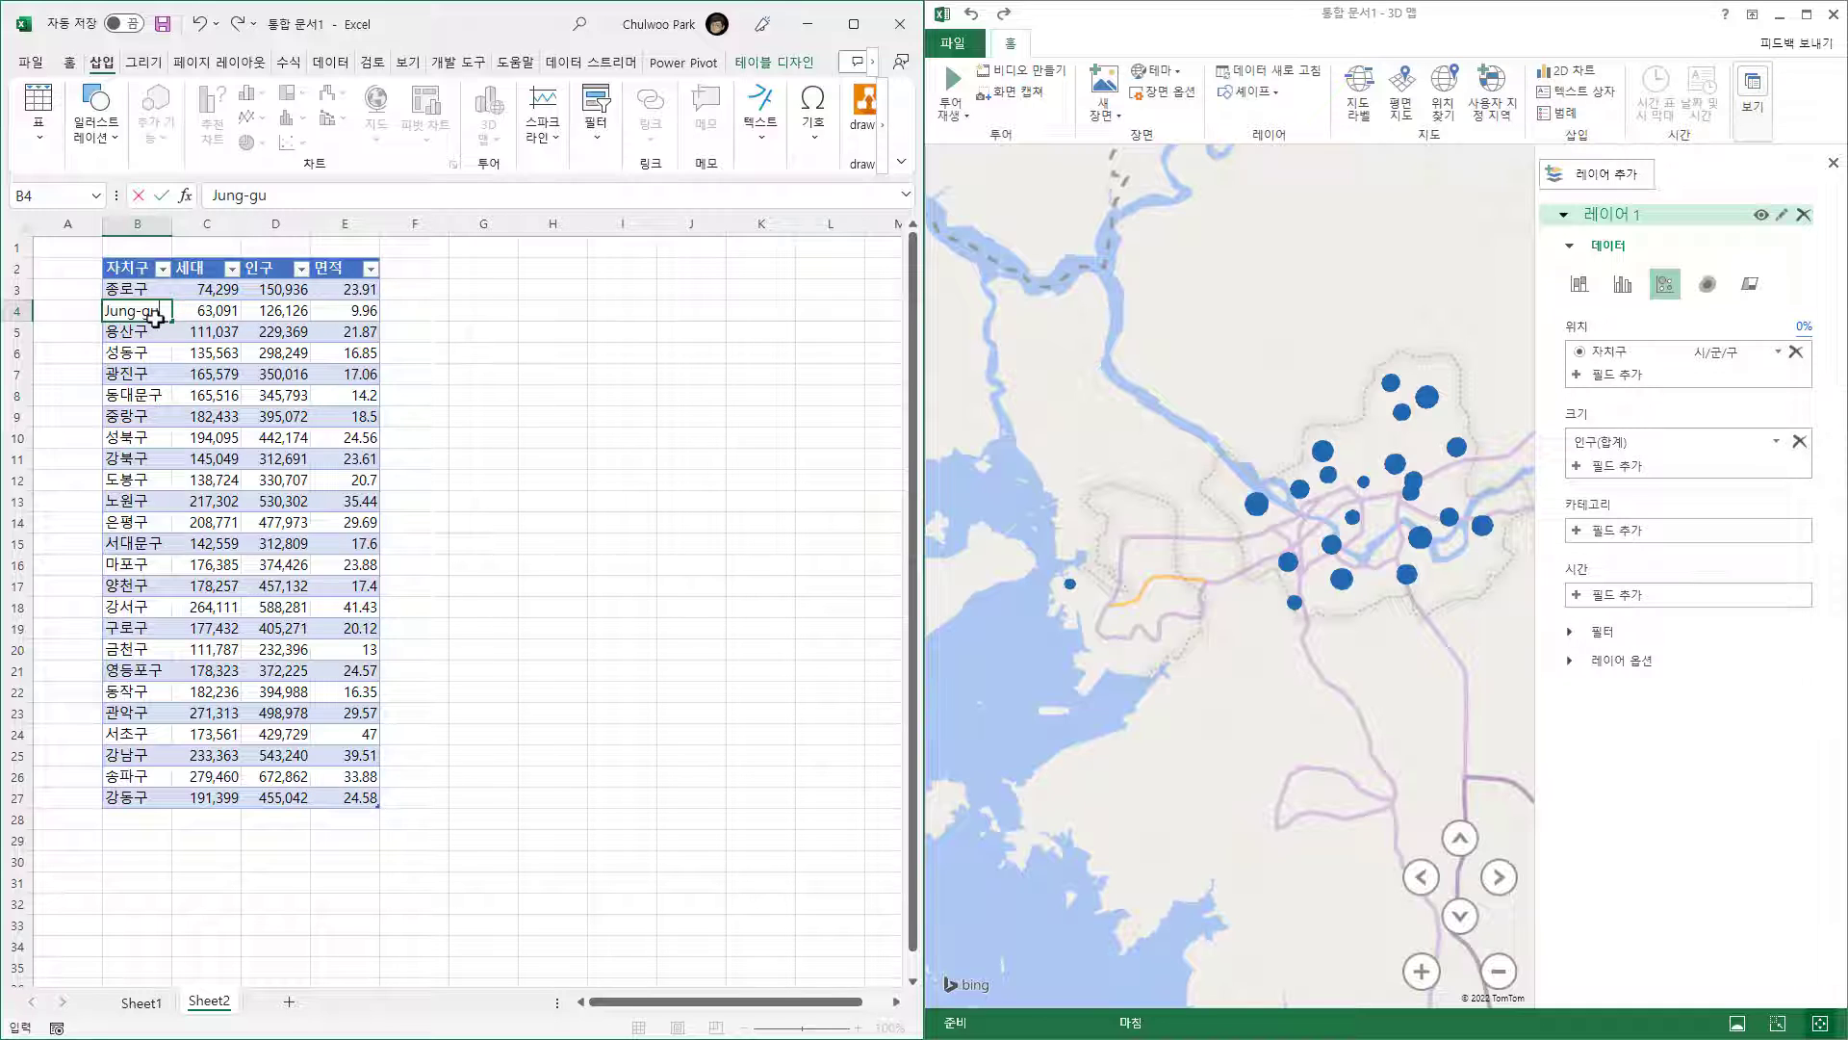
key("Return")
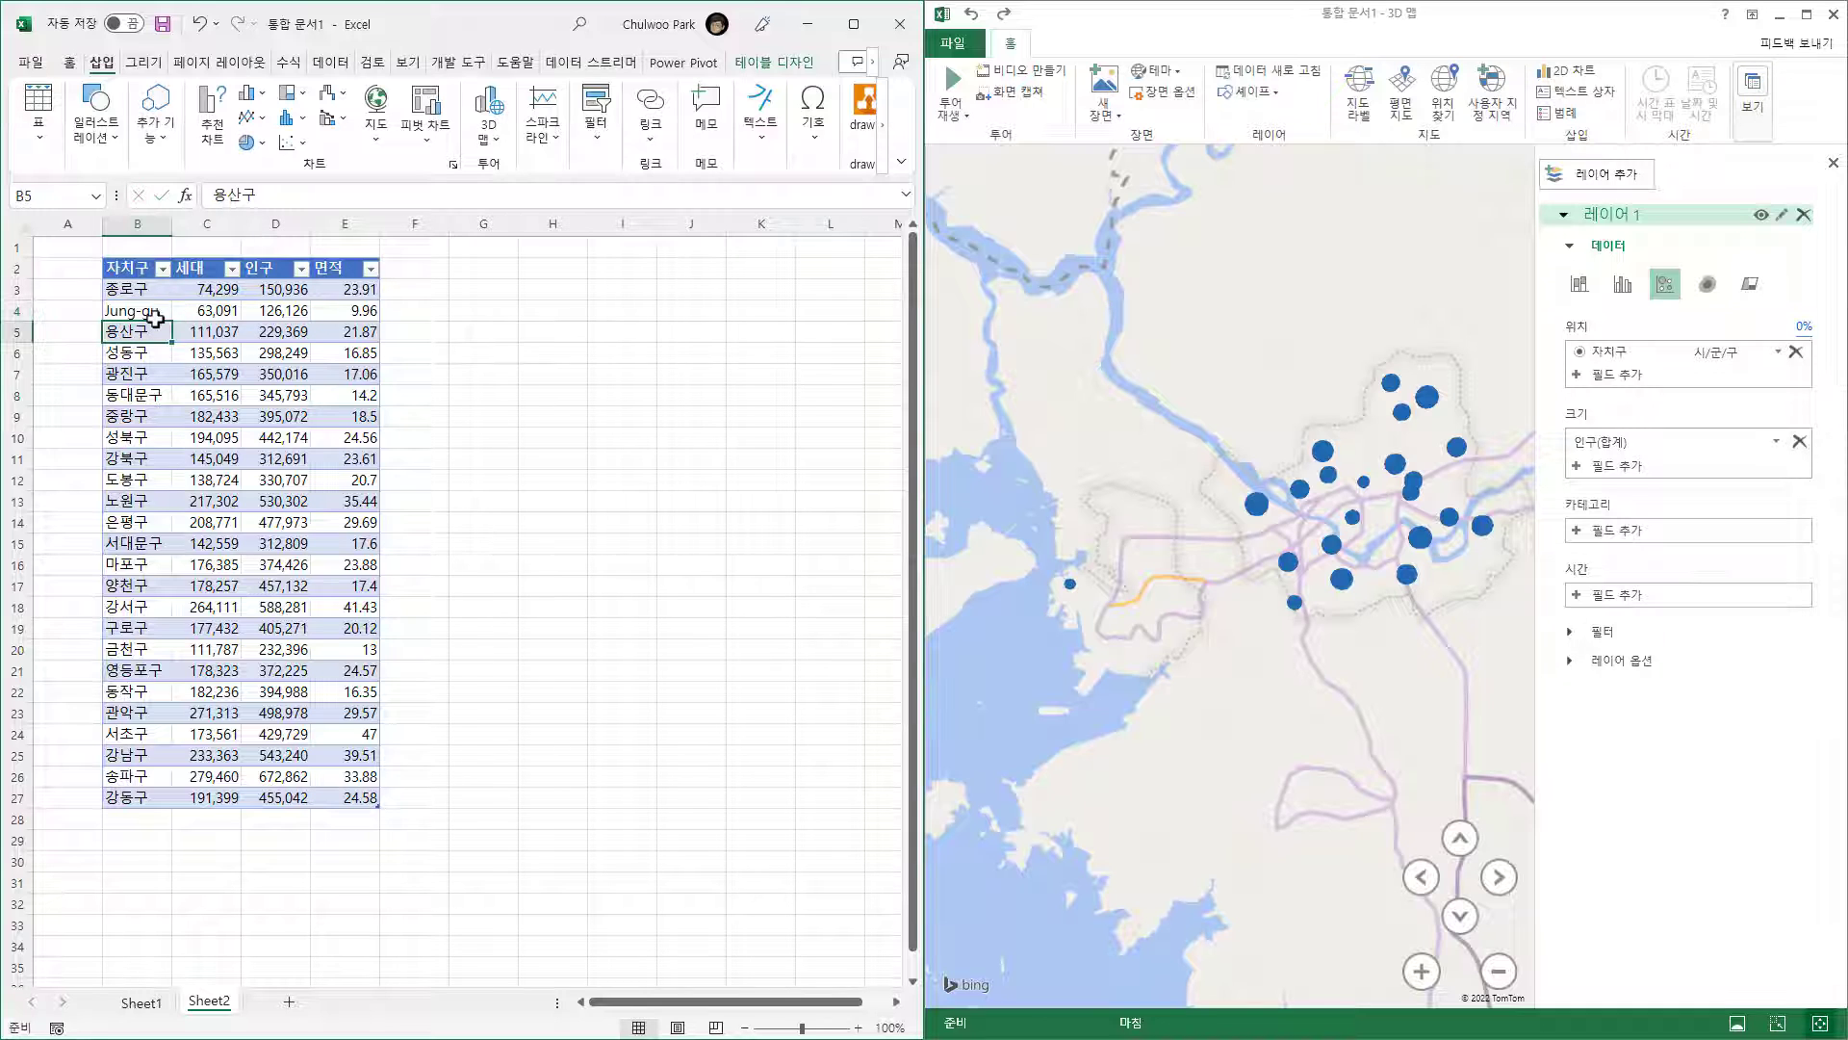
left_click(1259, 75)
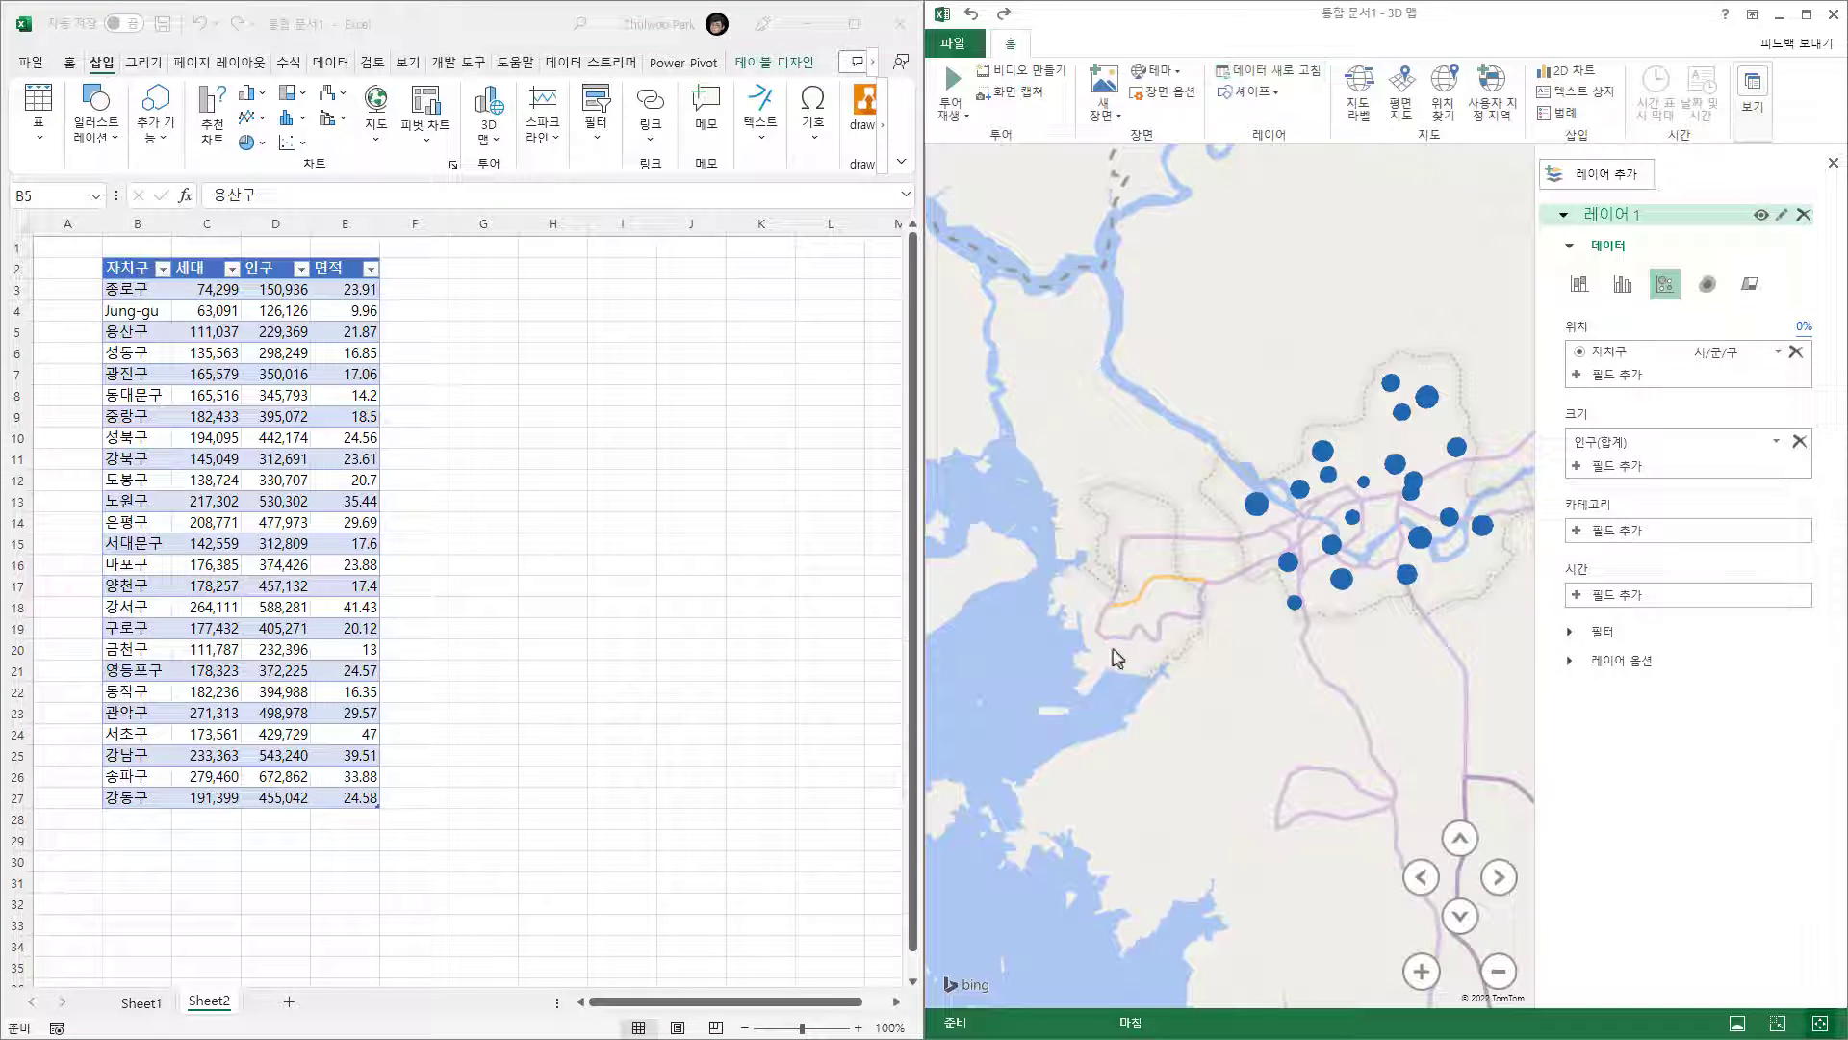
- Examine the Seoul area and the regions to its southeast for the Jung-gu bubble's placement
scroll(1244, 736, "up", 2)
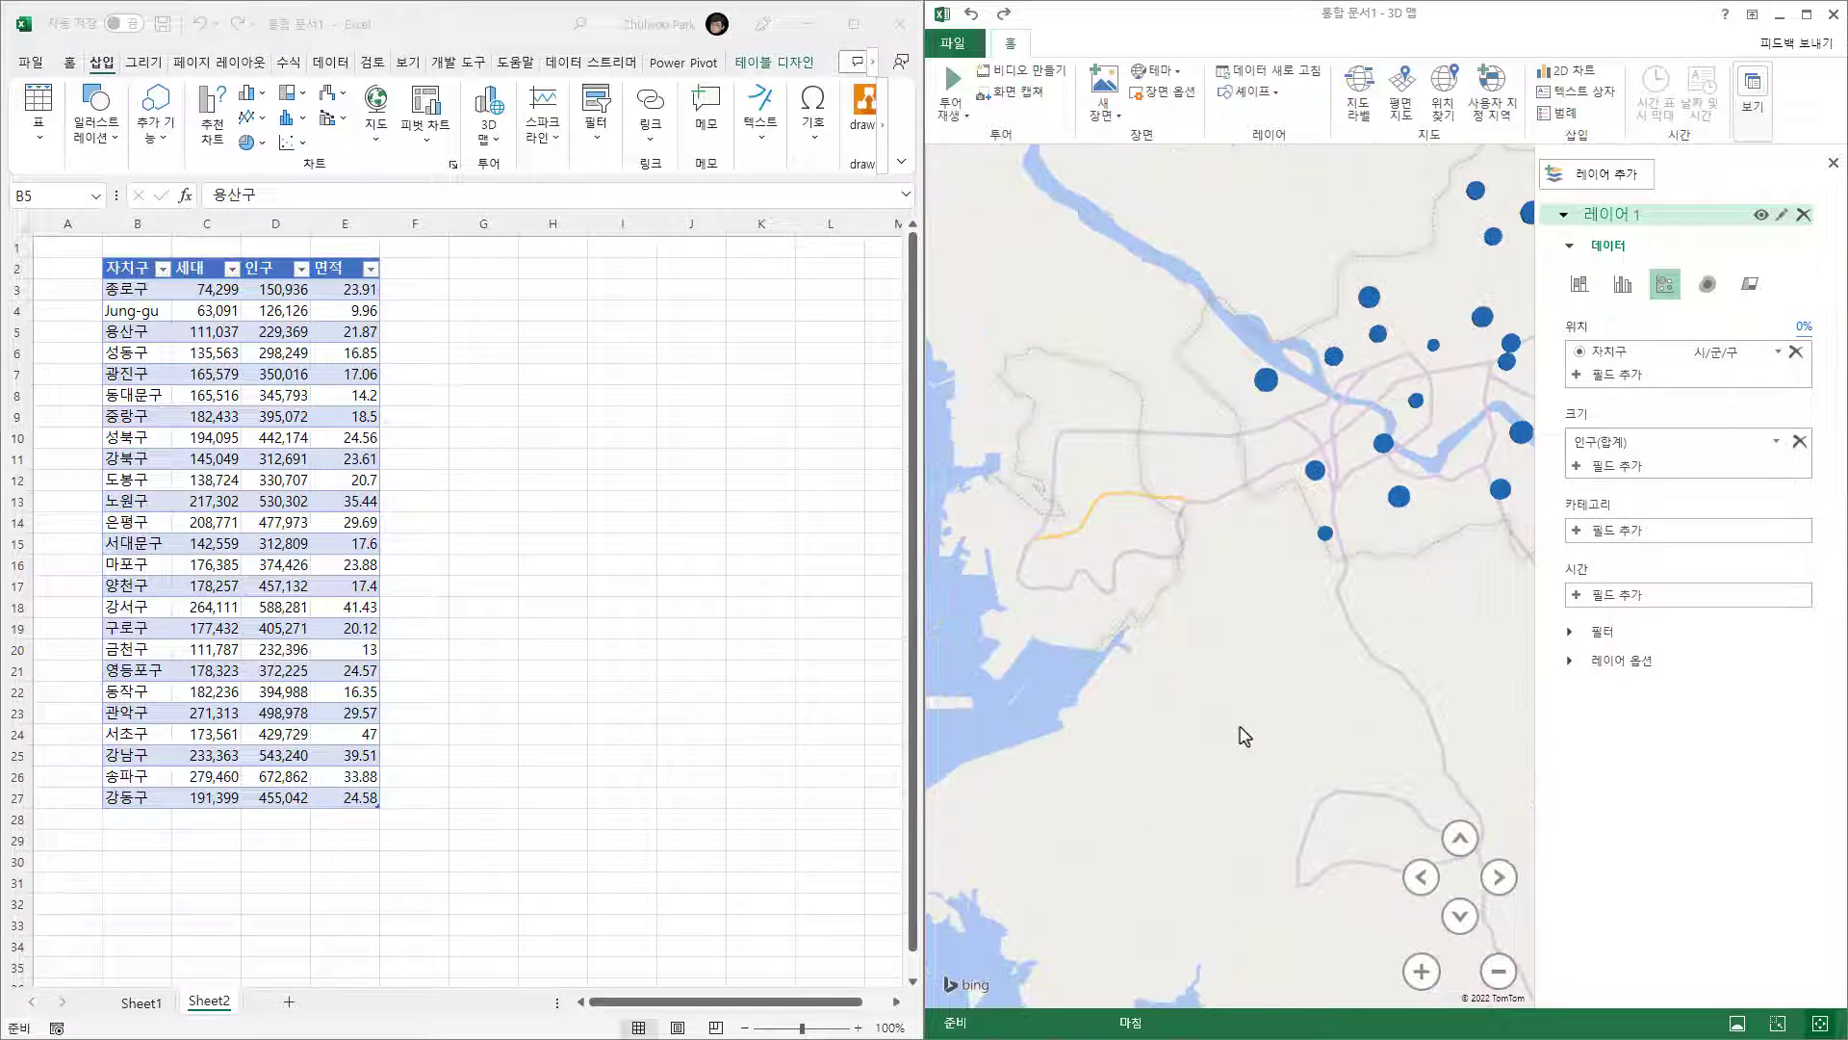
scroll(1440, 396, "down", 5)
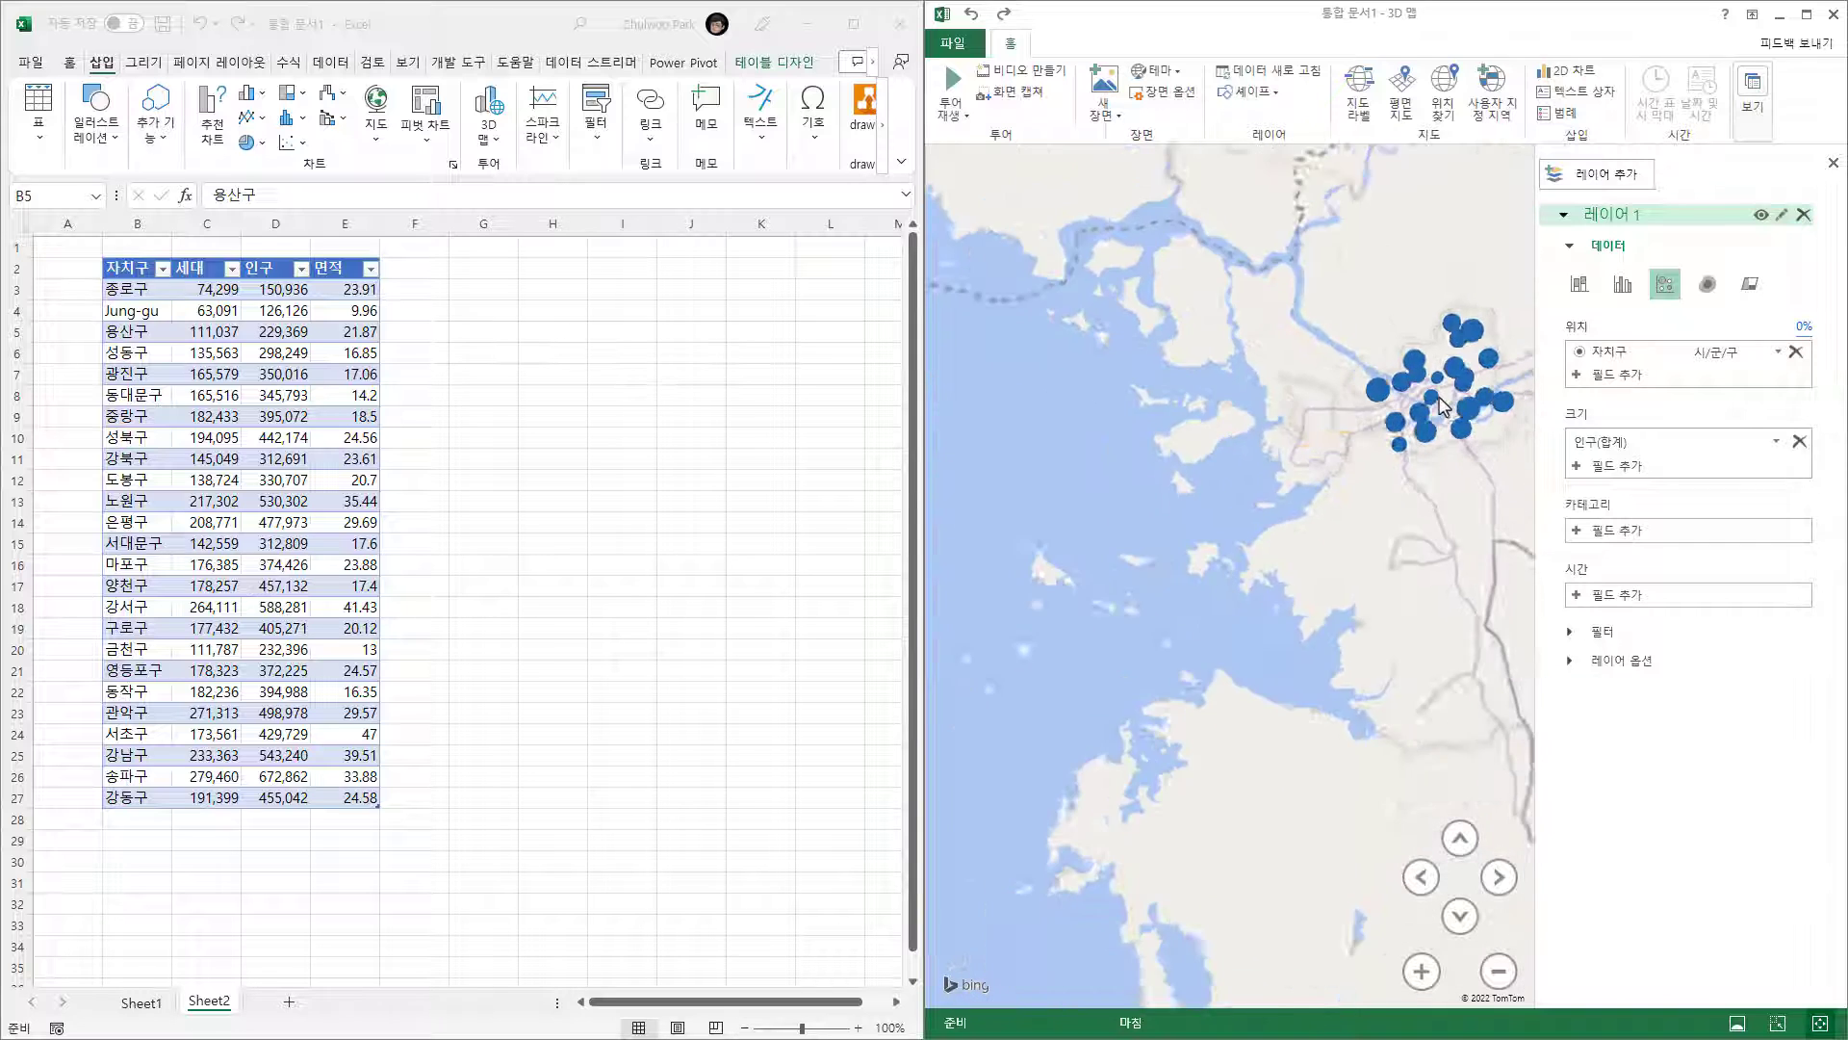
left_click_drag(1396, 796, 1134, 536)
left_click_drag(1434, 563, 1105, 458)
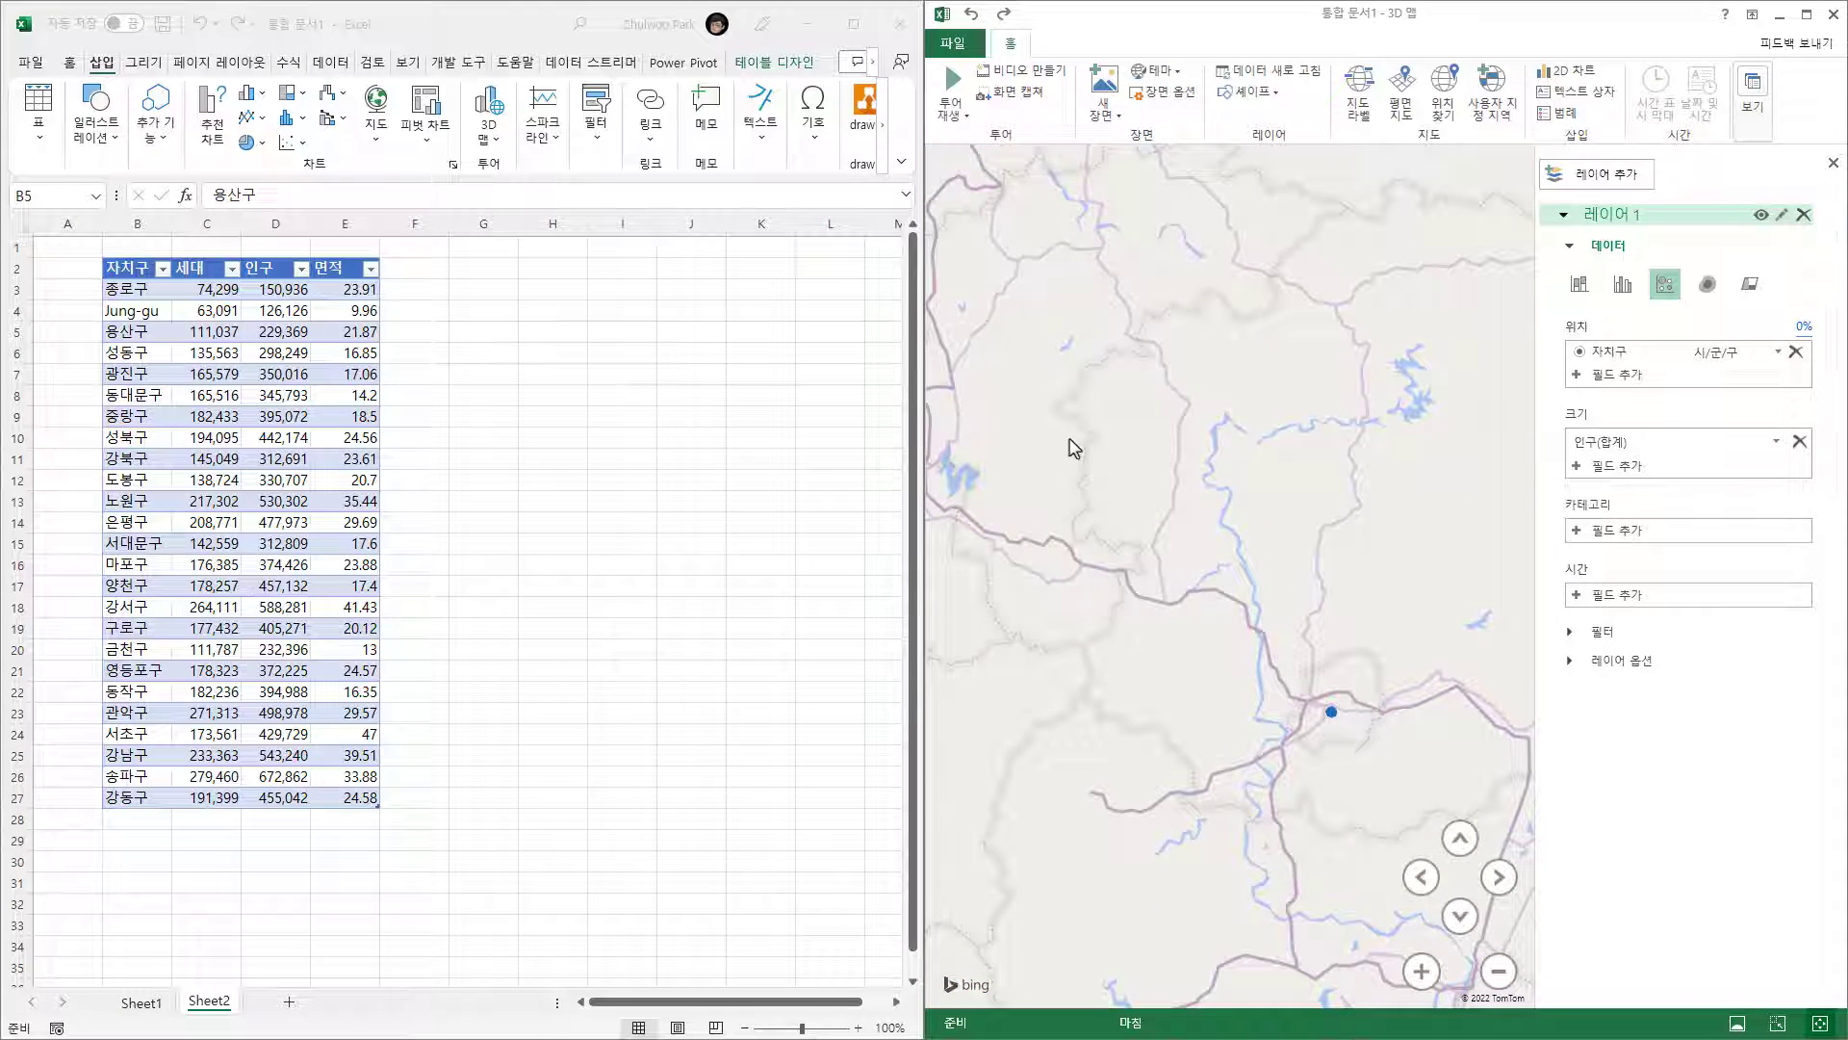
left_click_drag(1073, 446, 1251, 709)
left_click_drag(1085, 392, 1207, 373)
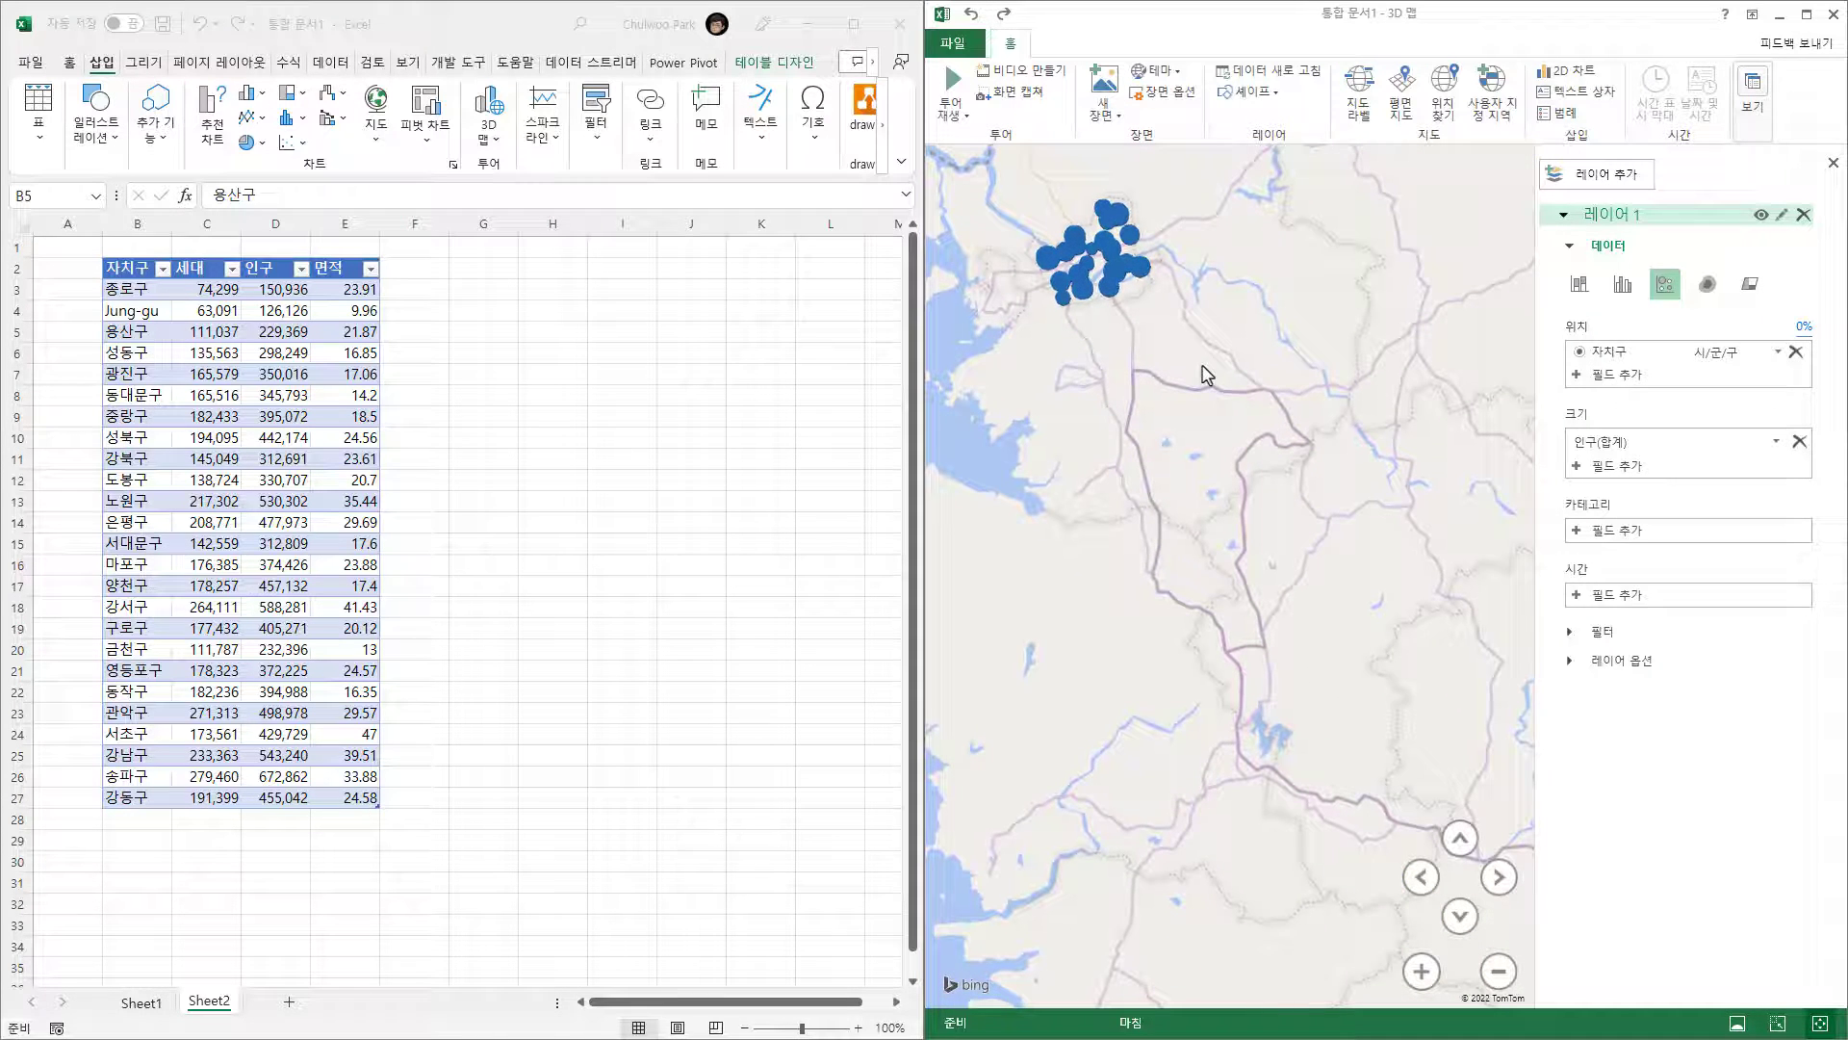
- Extend the name in B4 to Jung-gu, Seoul and refresh the 3D map data
double_click(142, 311)
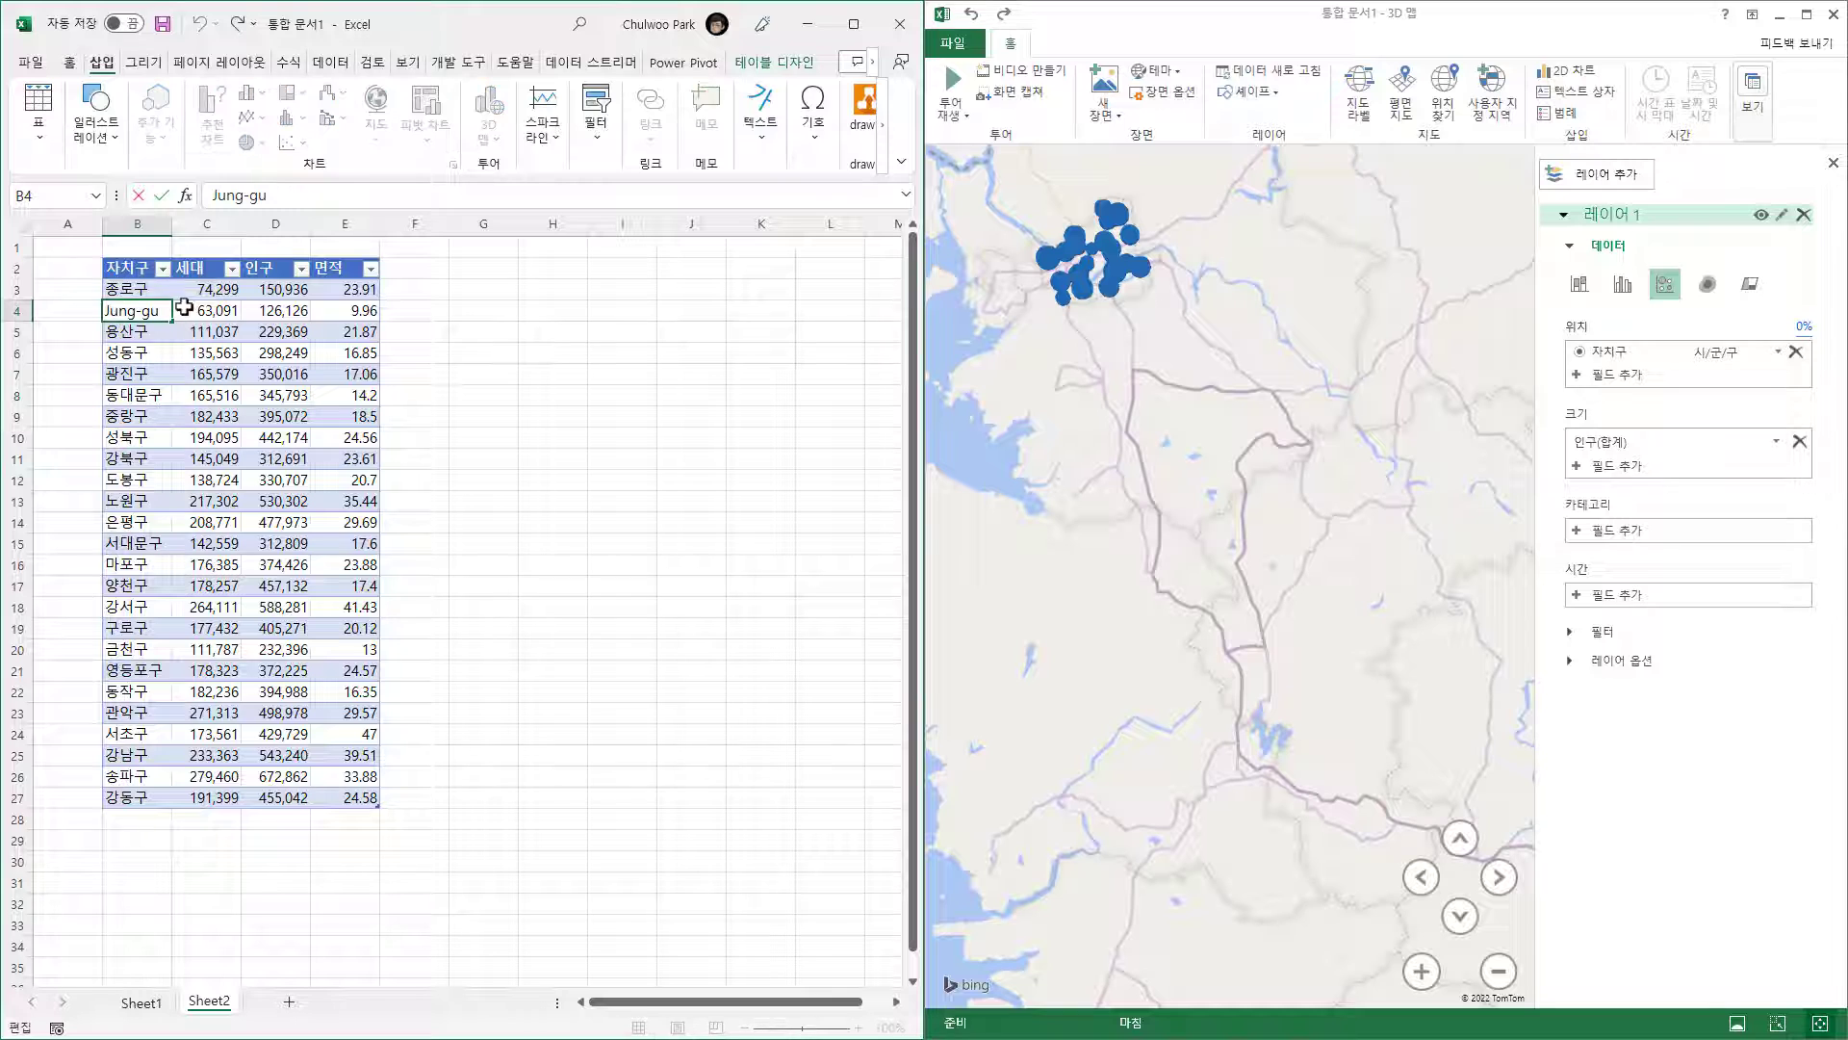
type(", Seoul")
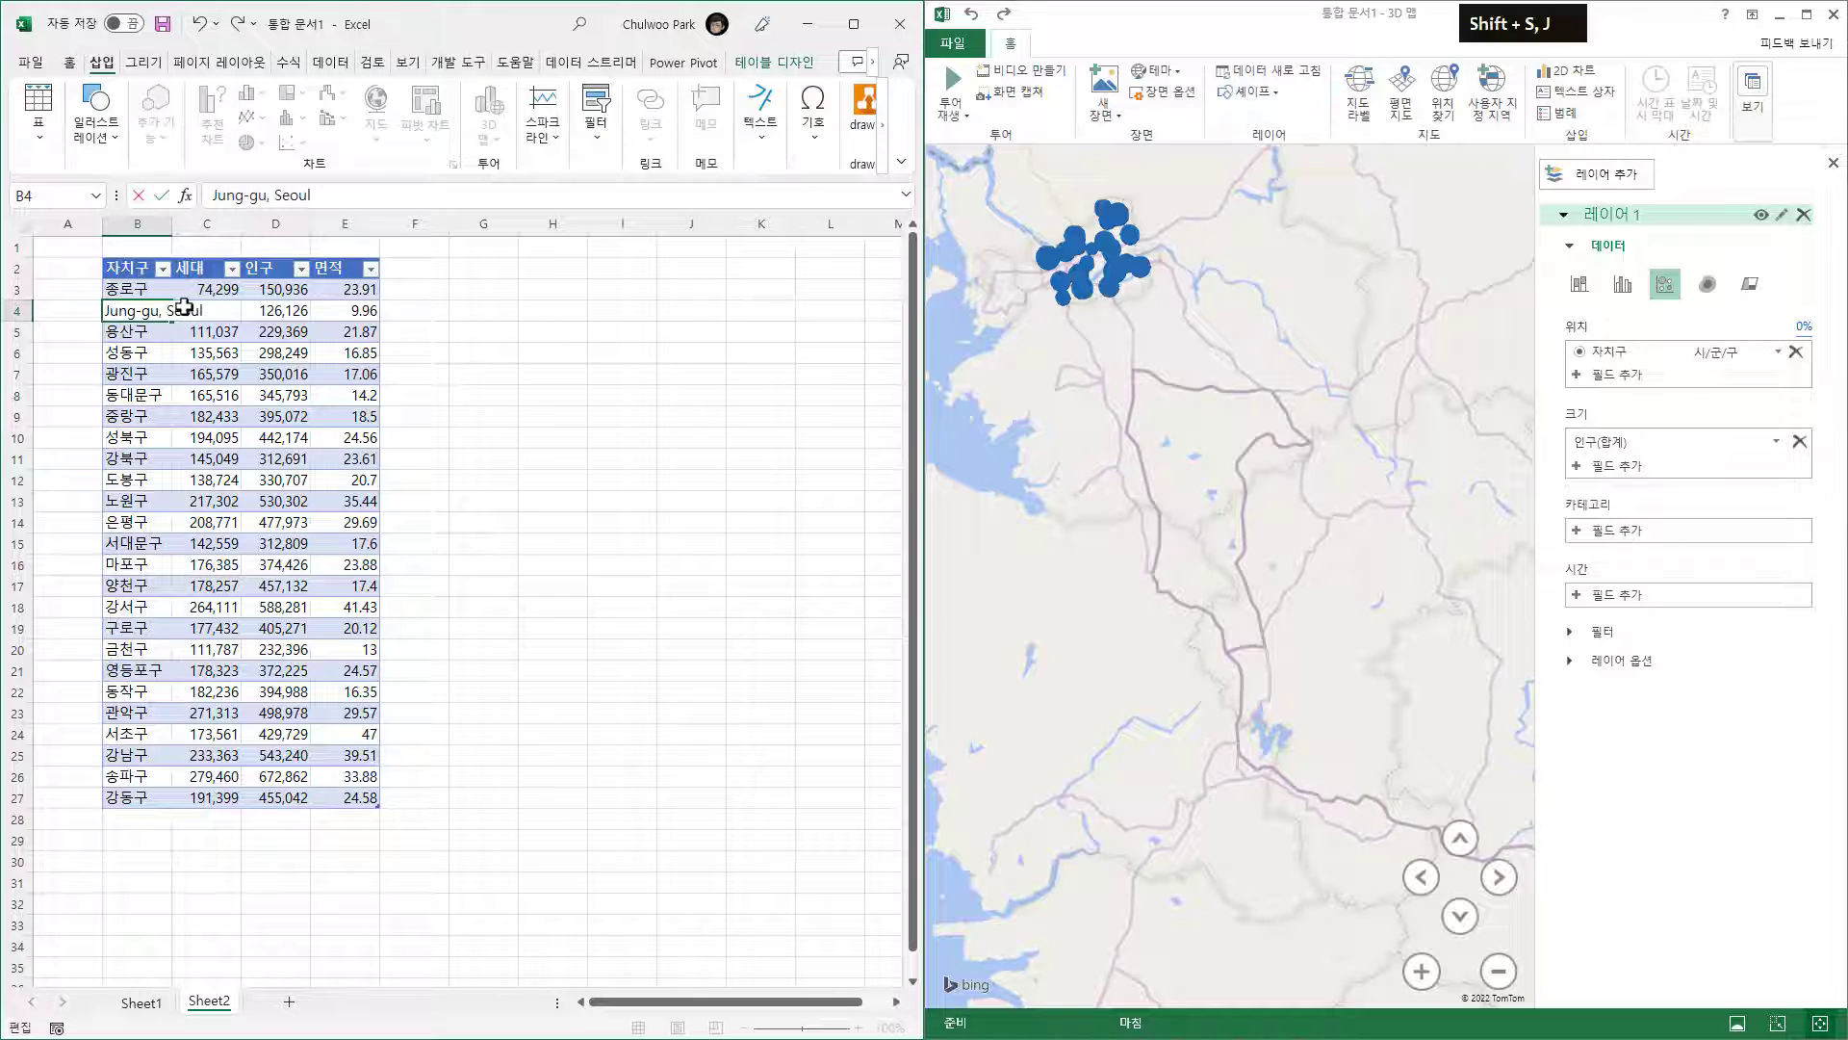
key("Return")
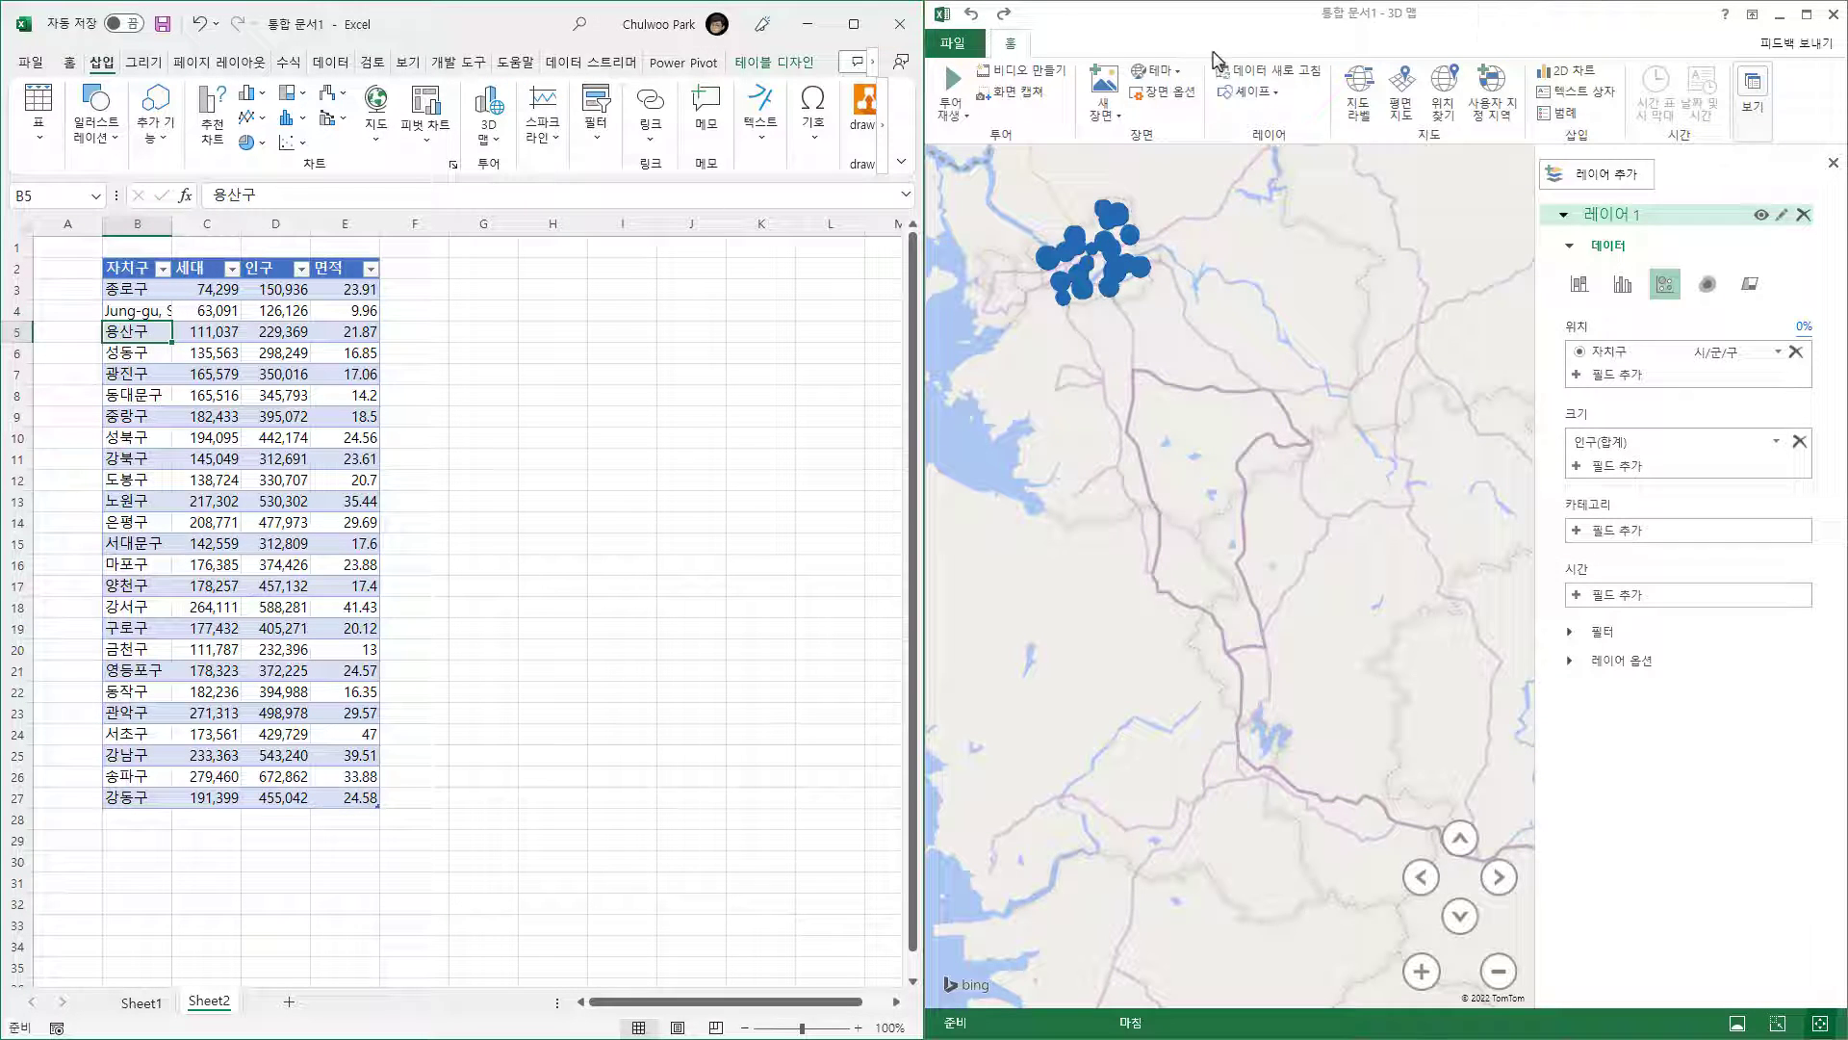
left_click(1261, 74)
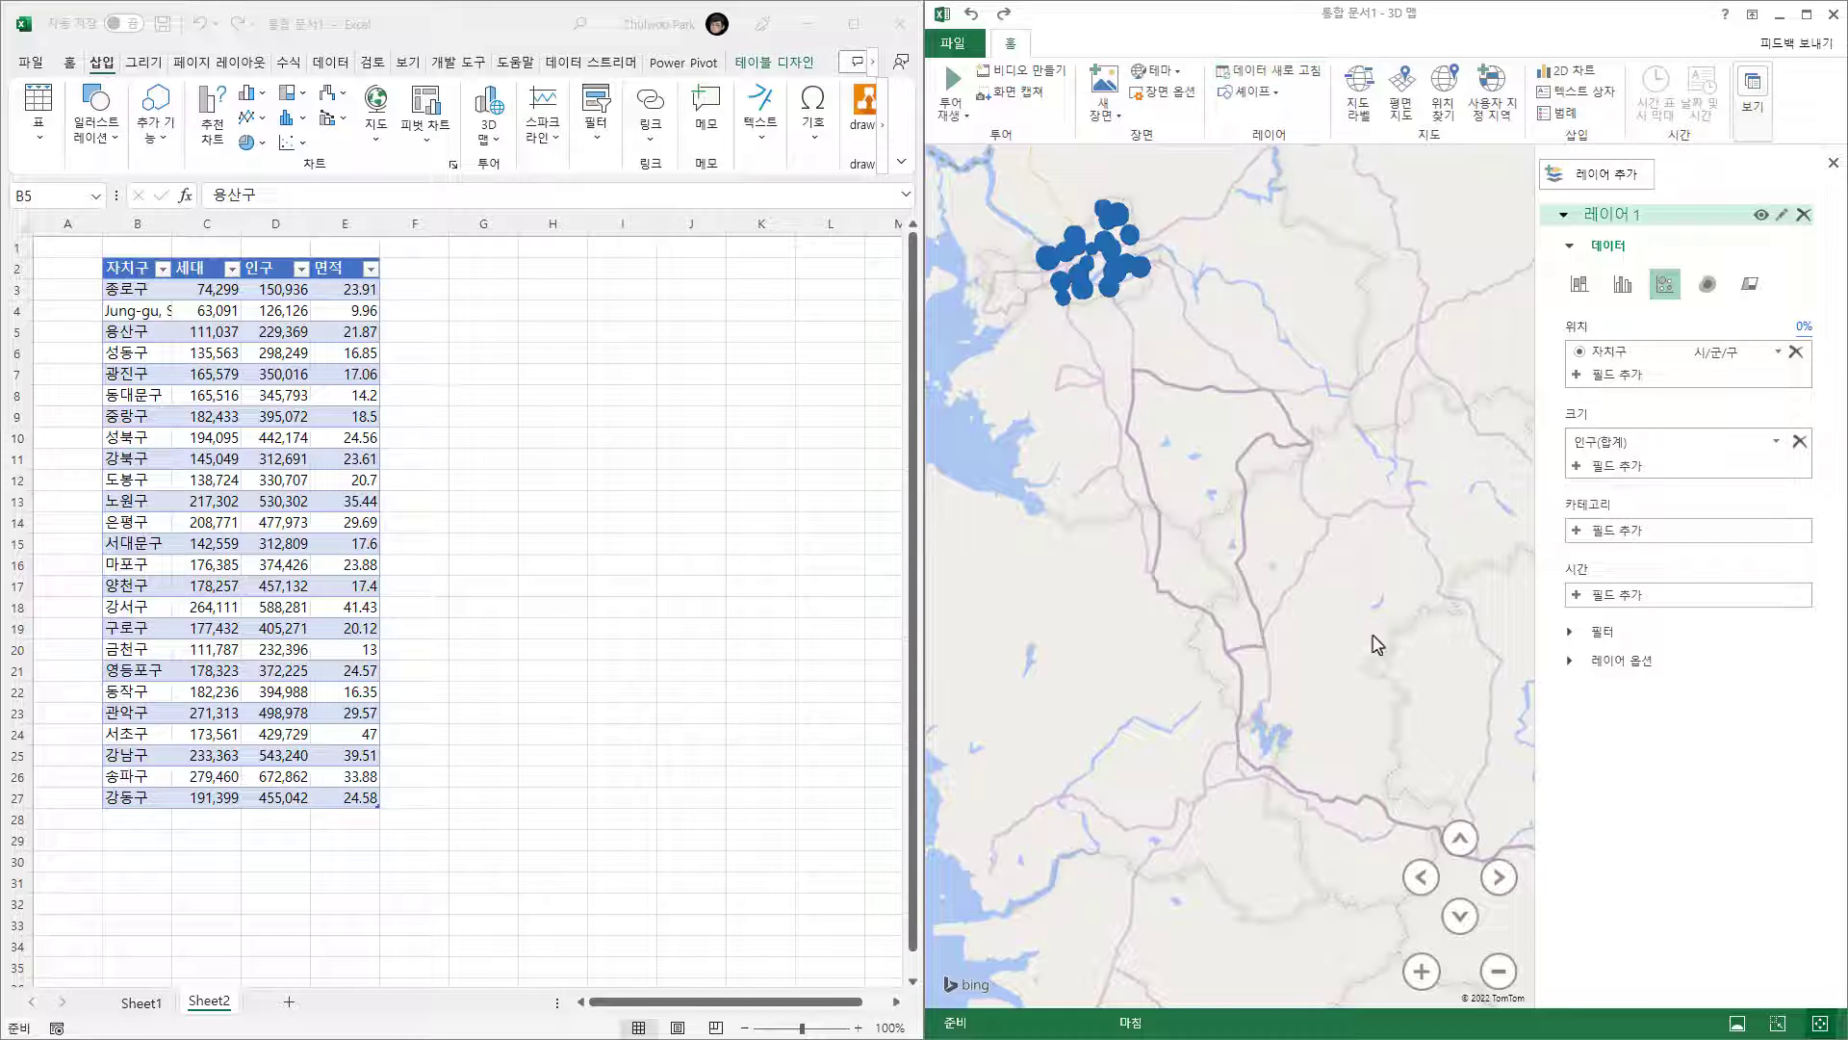
- Examine the bubbles in Seoul and the regions to the southeast to check where Jung-gu, Seoul is placed
left_click_drag(1371, 633, 964, 383)
left_click_drag(1132, 460, 1435, 843)
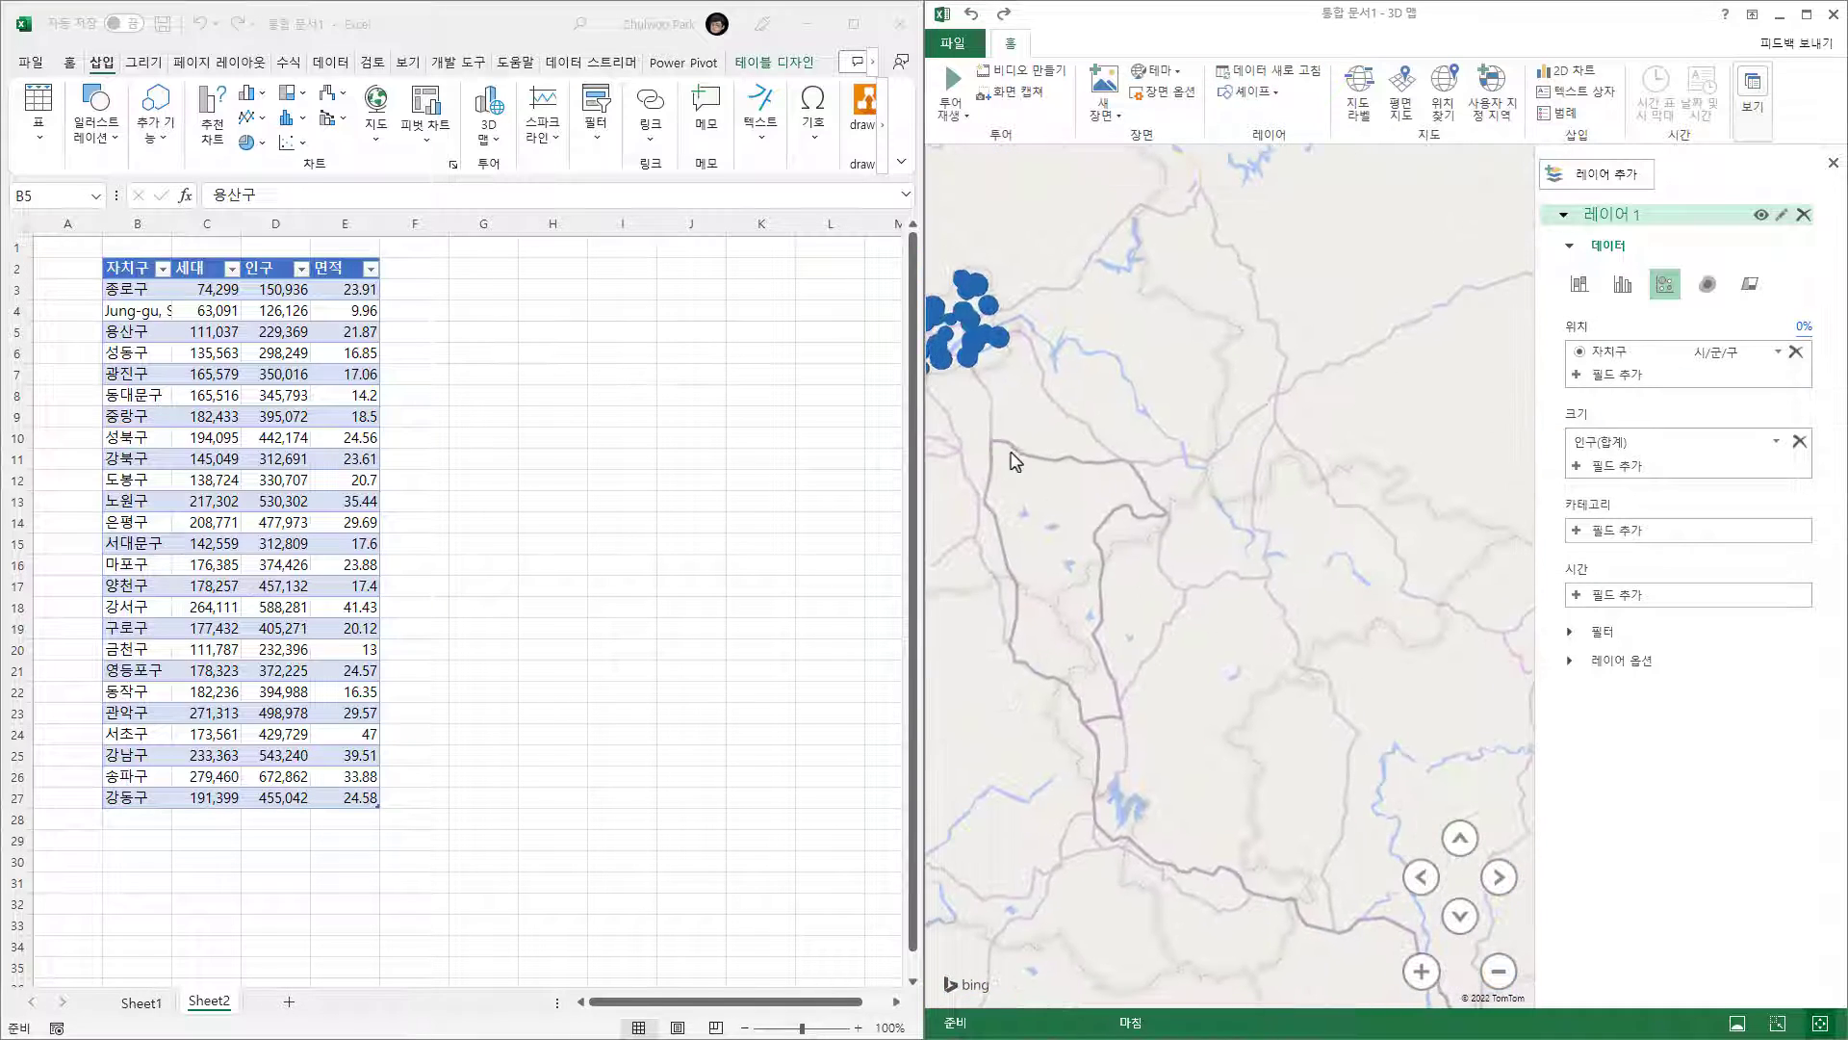
left_click_drag(1015, 453, 1332, 606)
scroll(1278, 581, "up", 3)
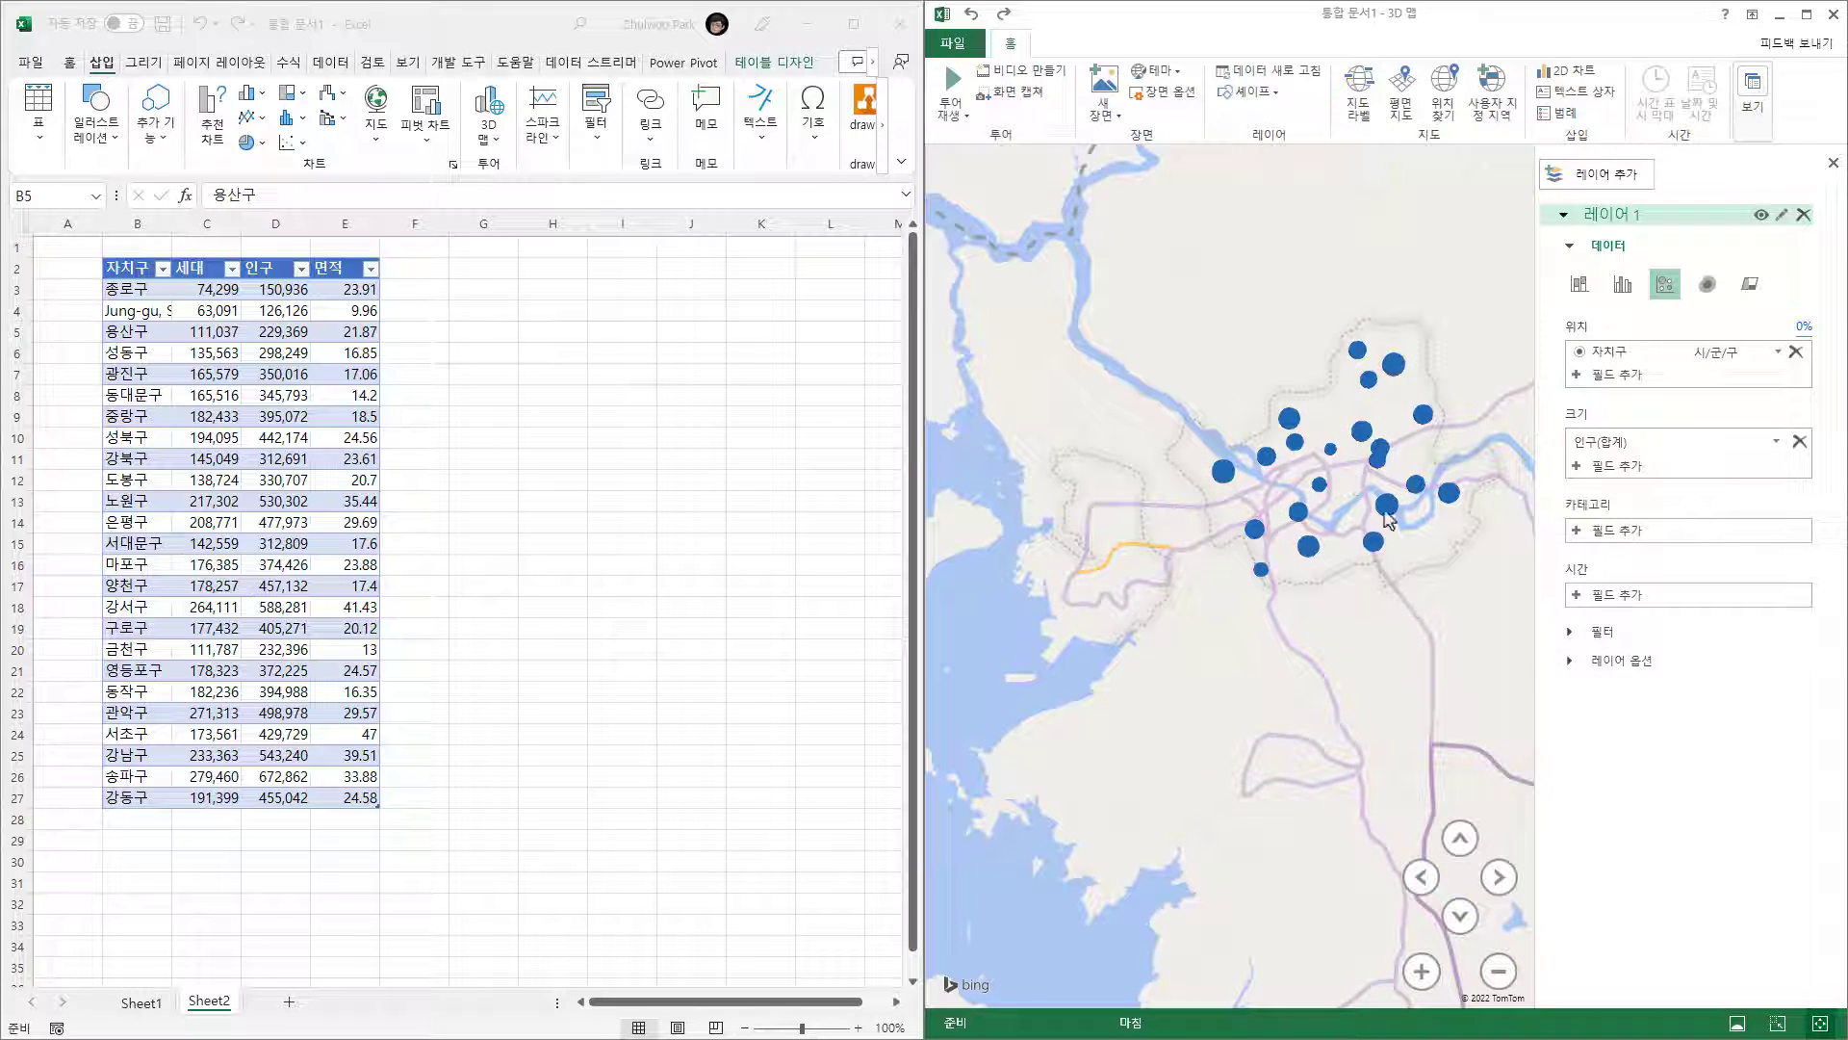
scroll(1393, 702, "down", 1)
left_click_drag(1386, 730, 1126, 322)
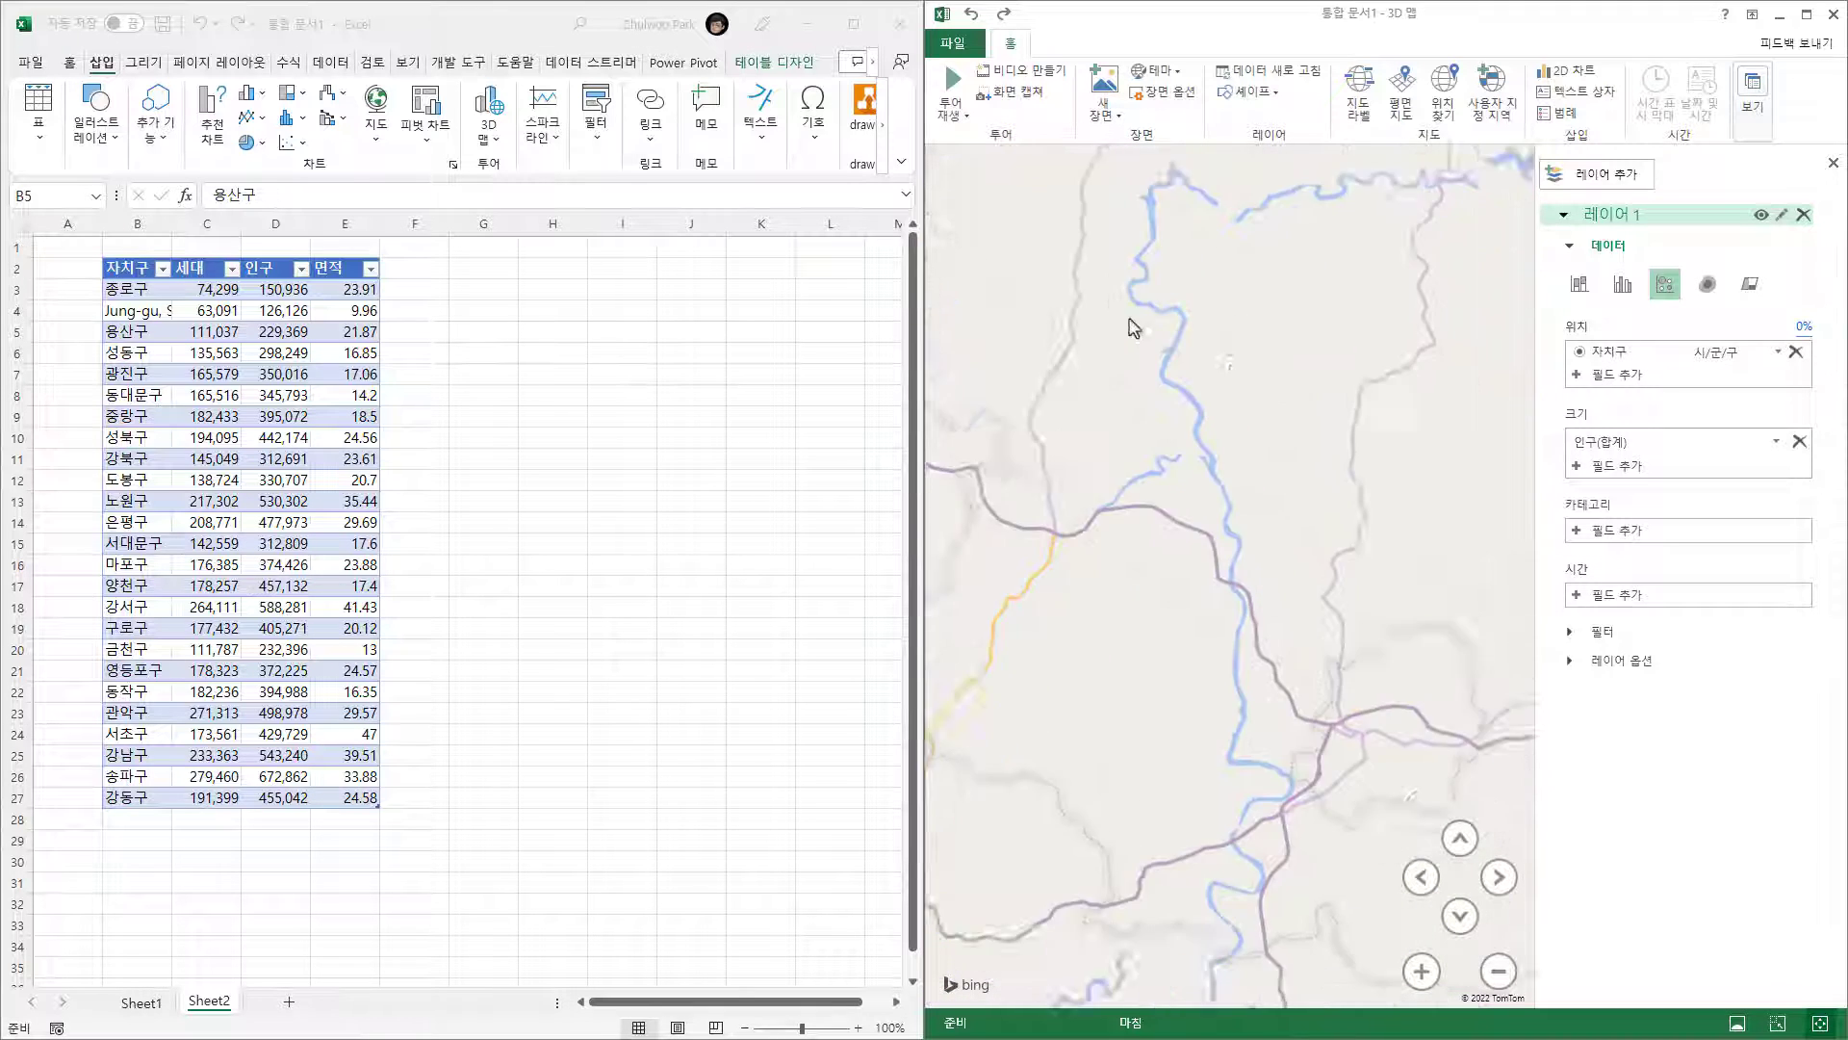
left_click_drag(1258, 453, 1448, 615)
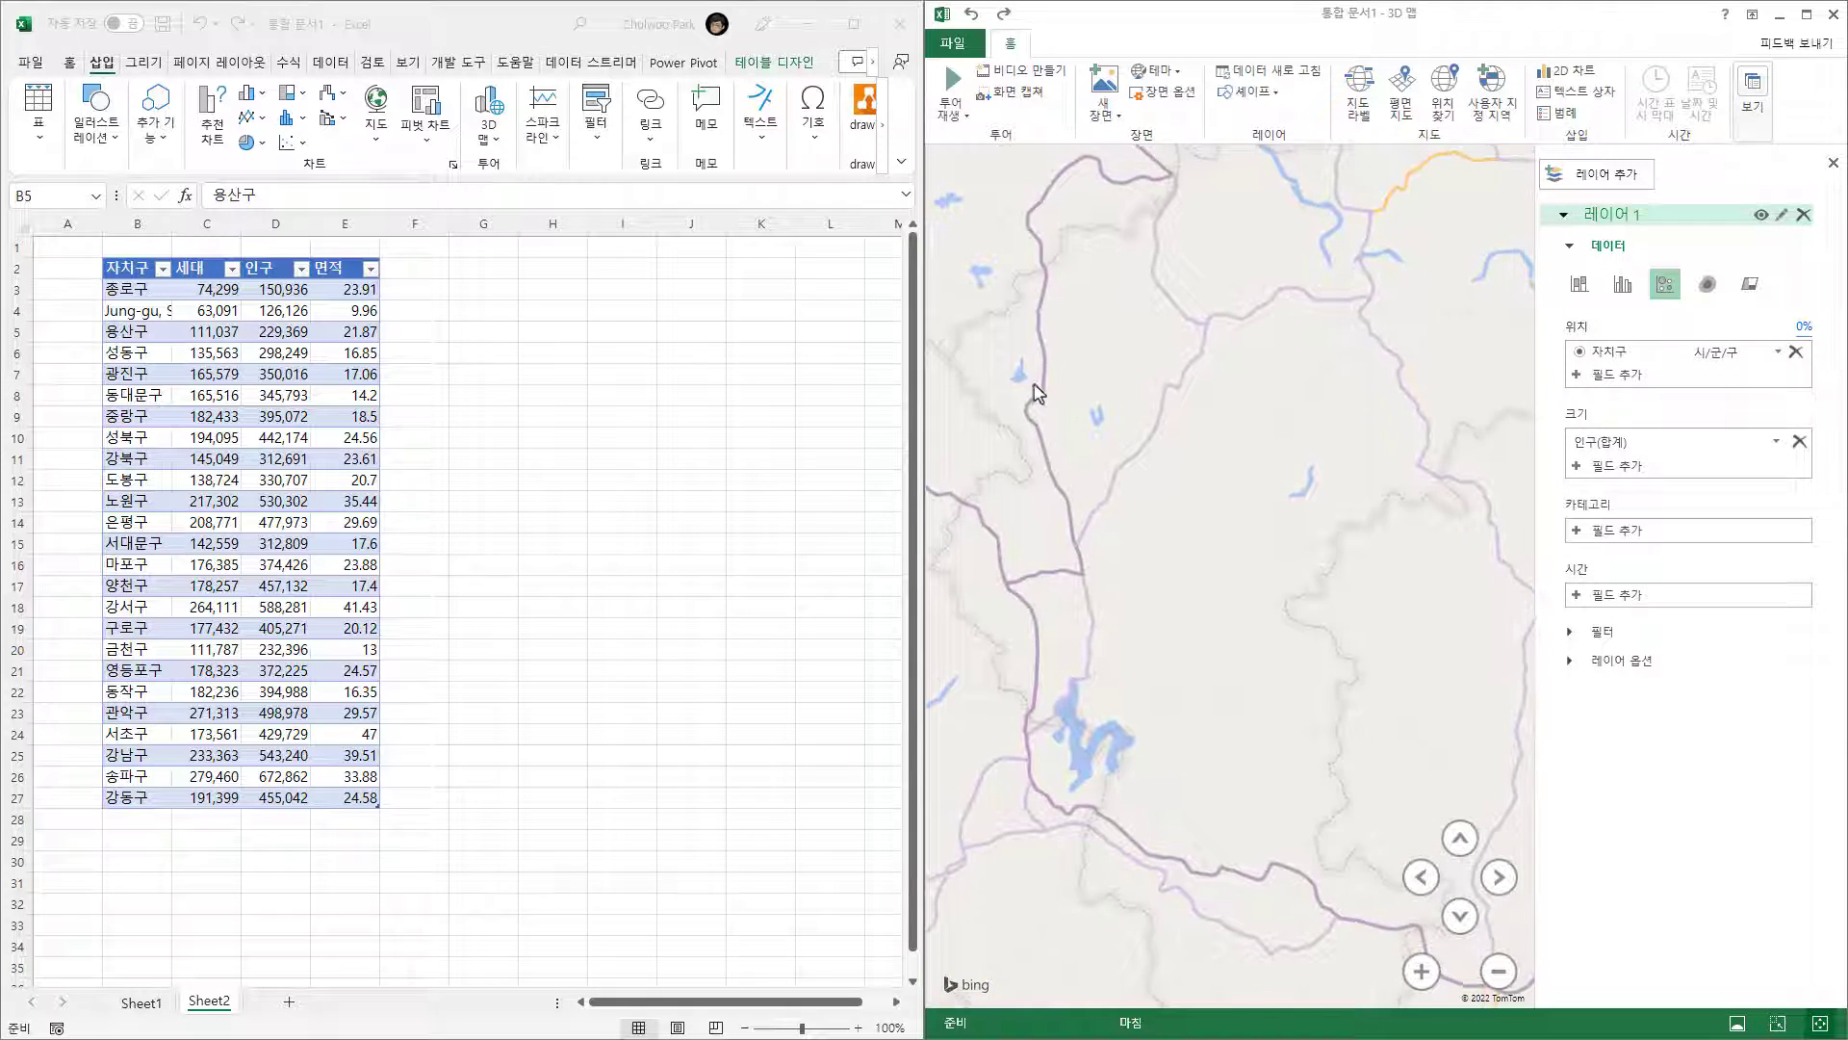
left_click_drag(1035, 392, 1312, 607)
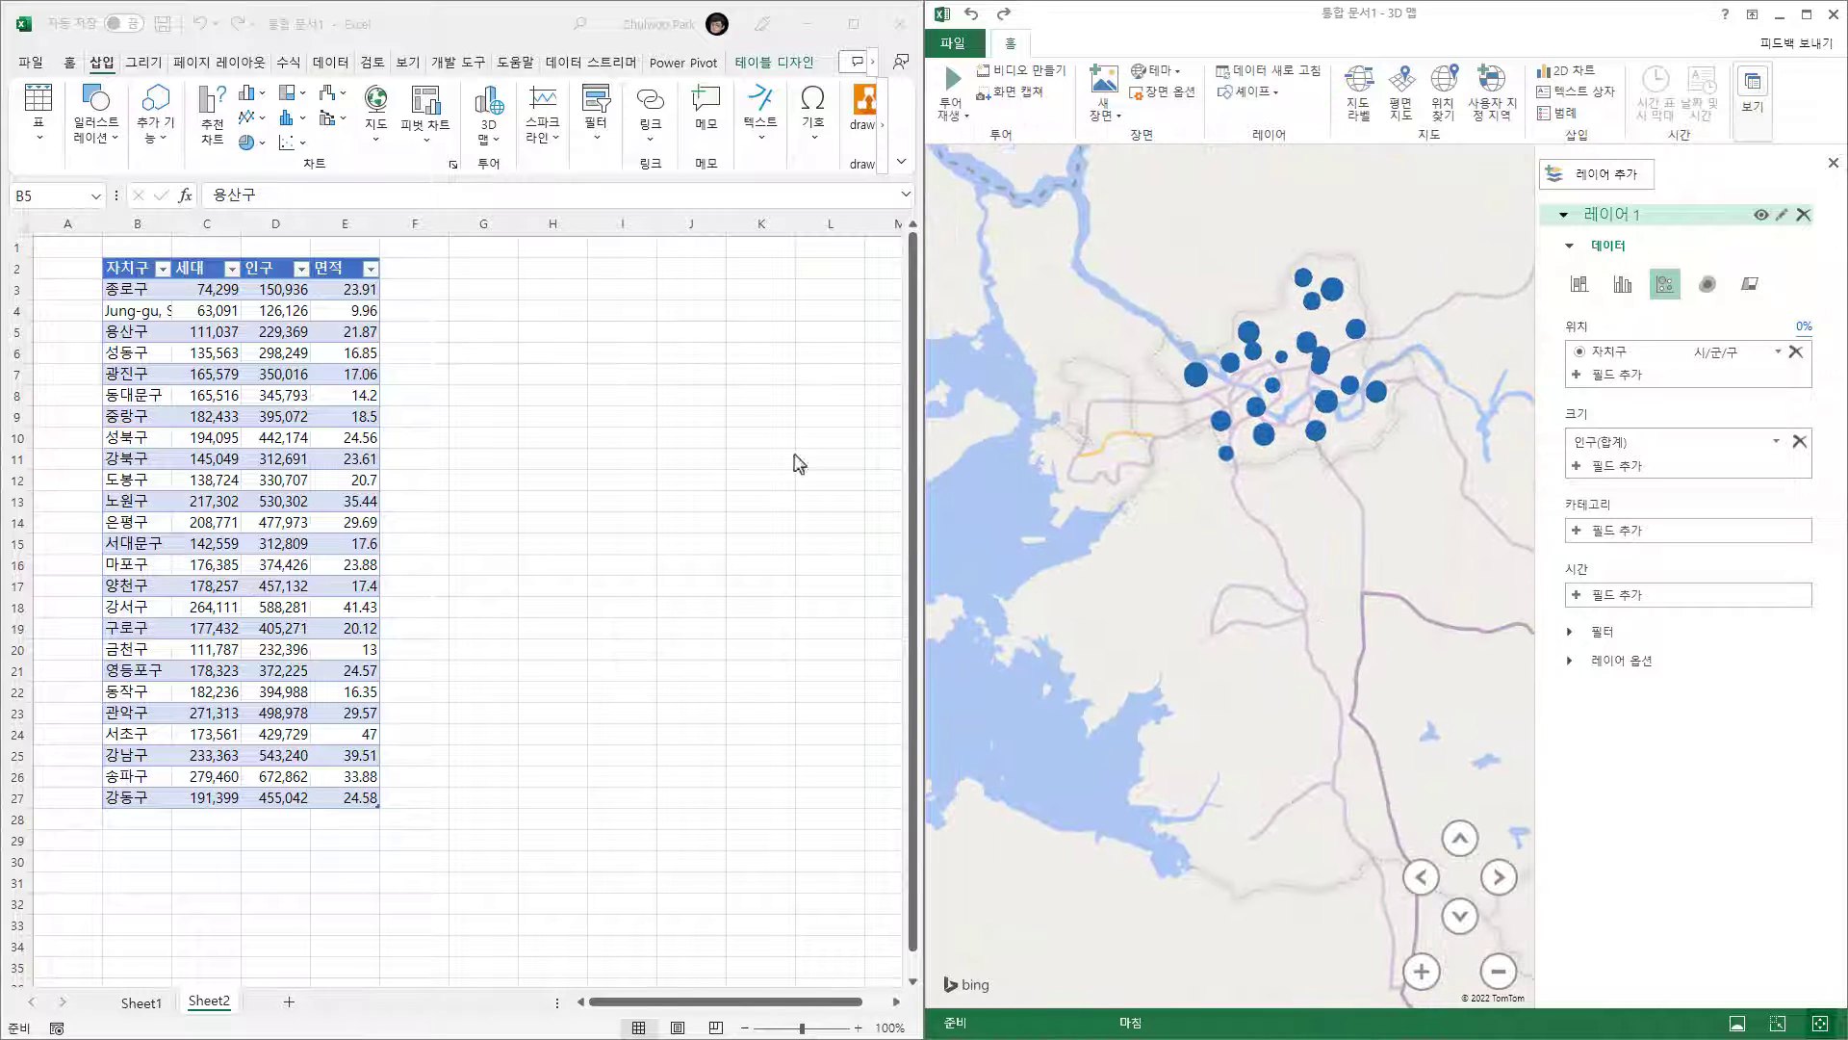
- Change the name in B4 to Jung-gu in Seoul and fit column B's width to its contents
left_click(141, 334)
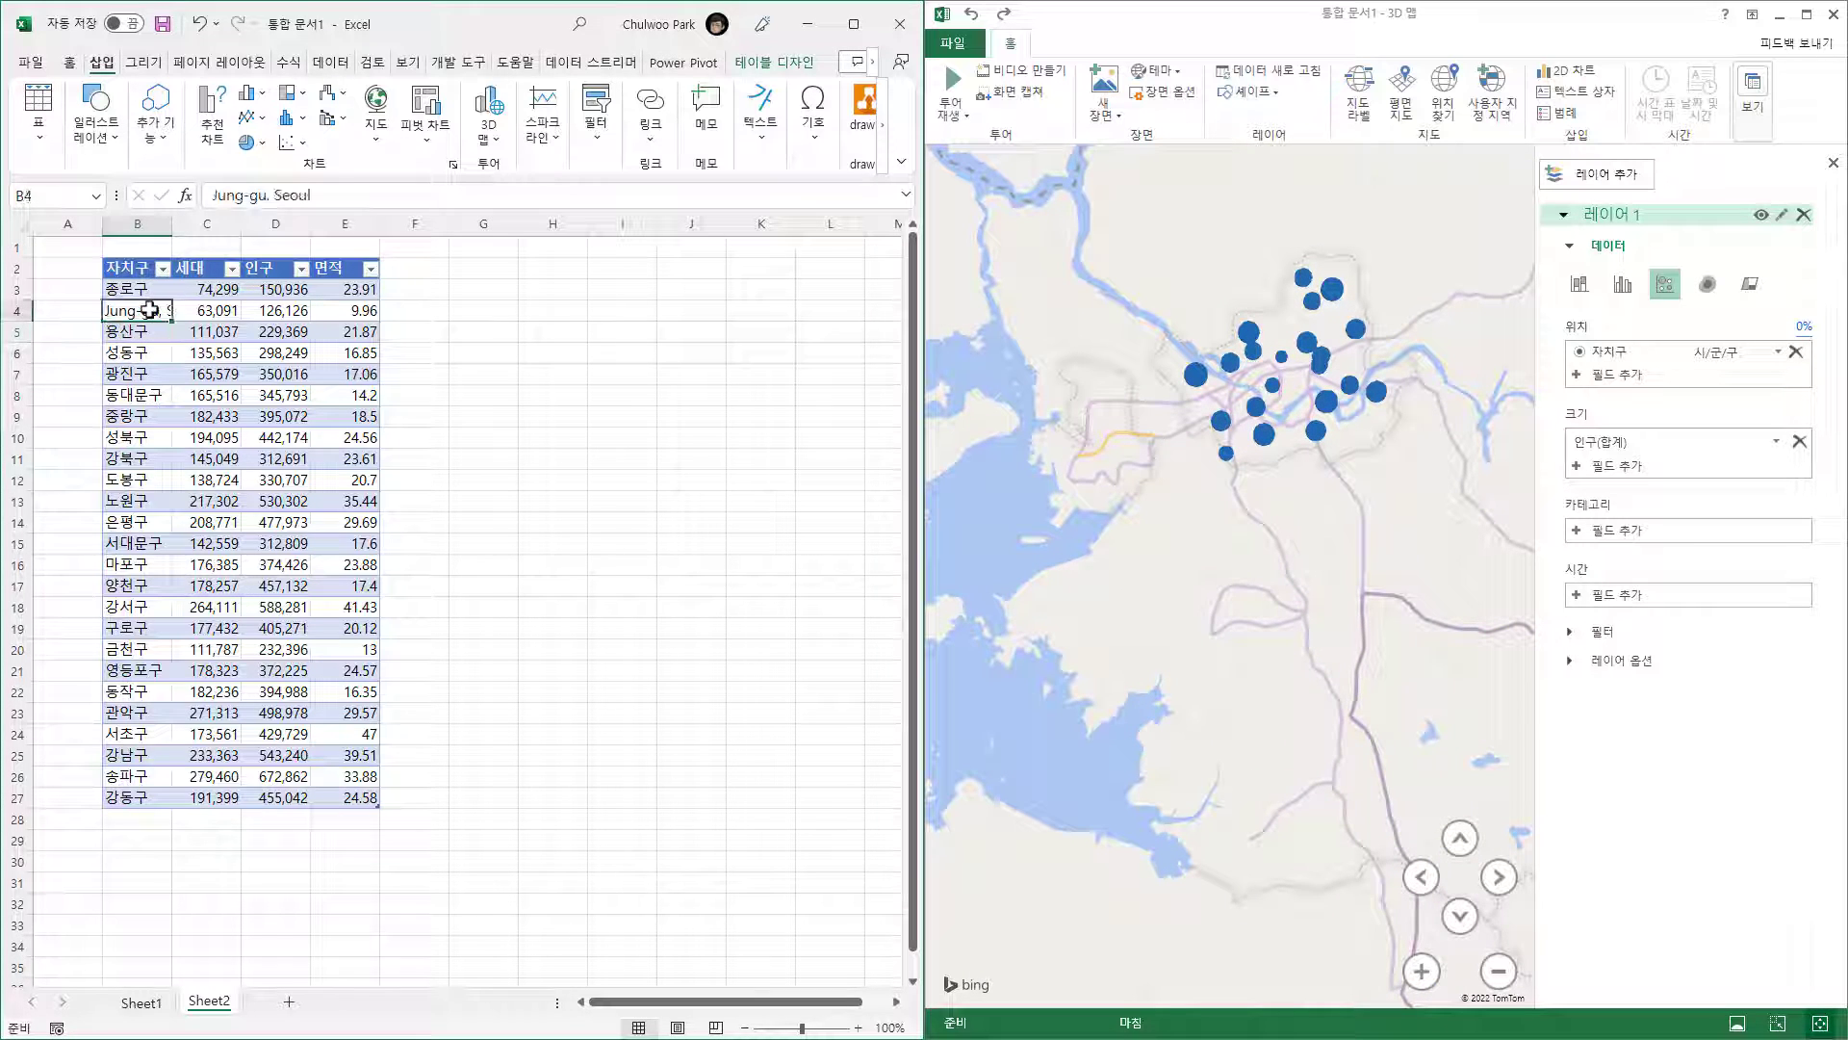
double_click(138, 311)
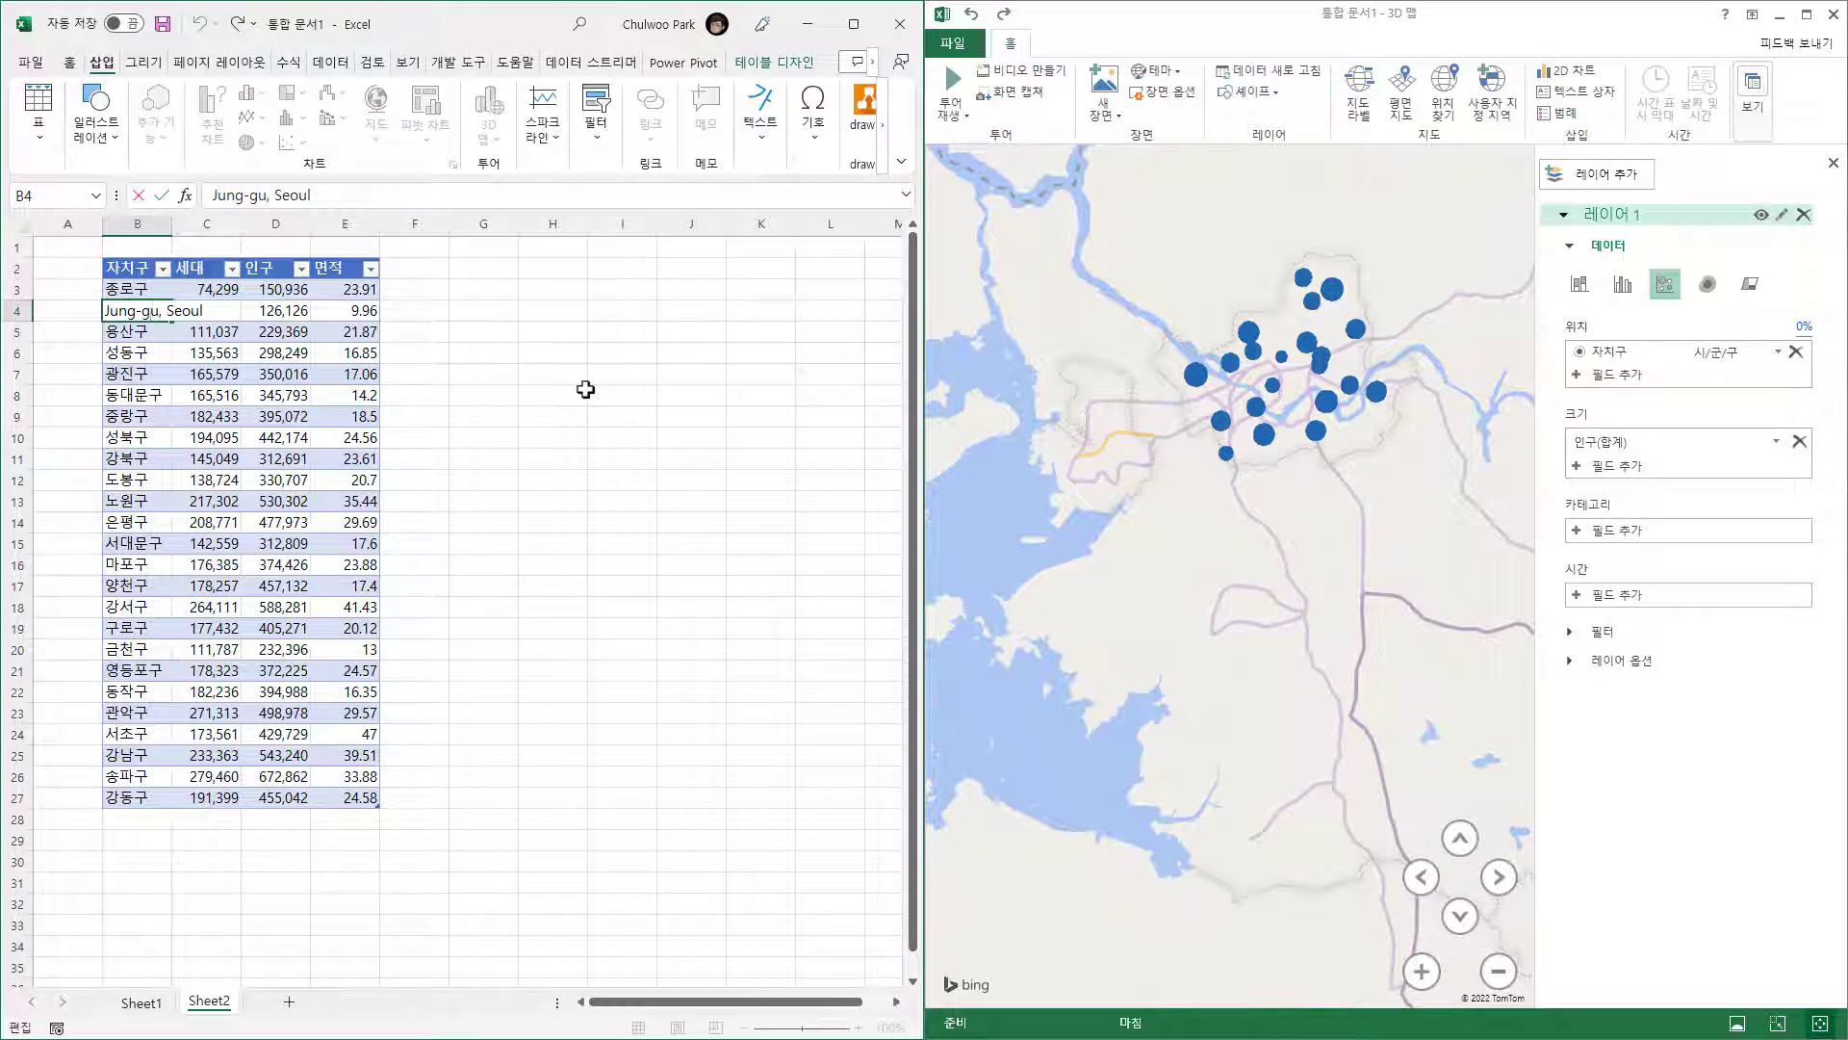
key("BackSpace")
type("in")
key("Return")
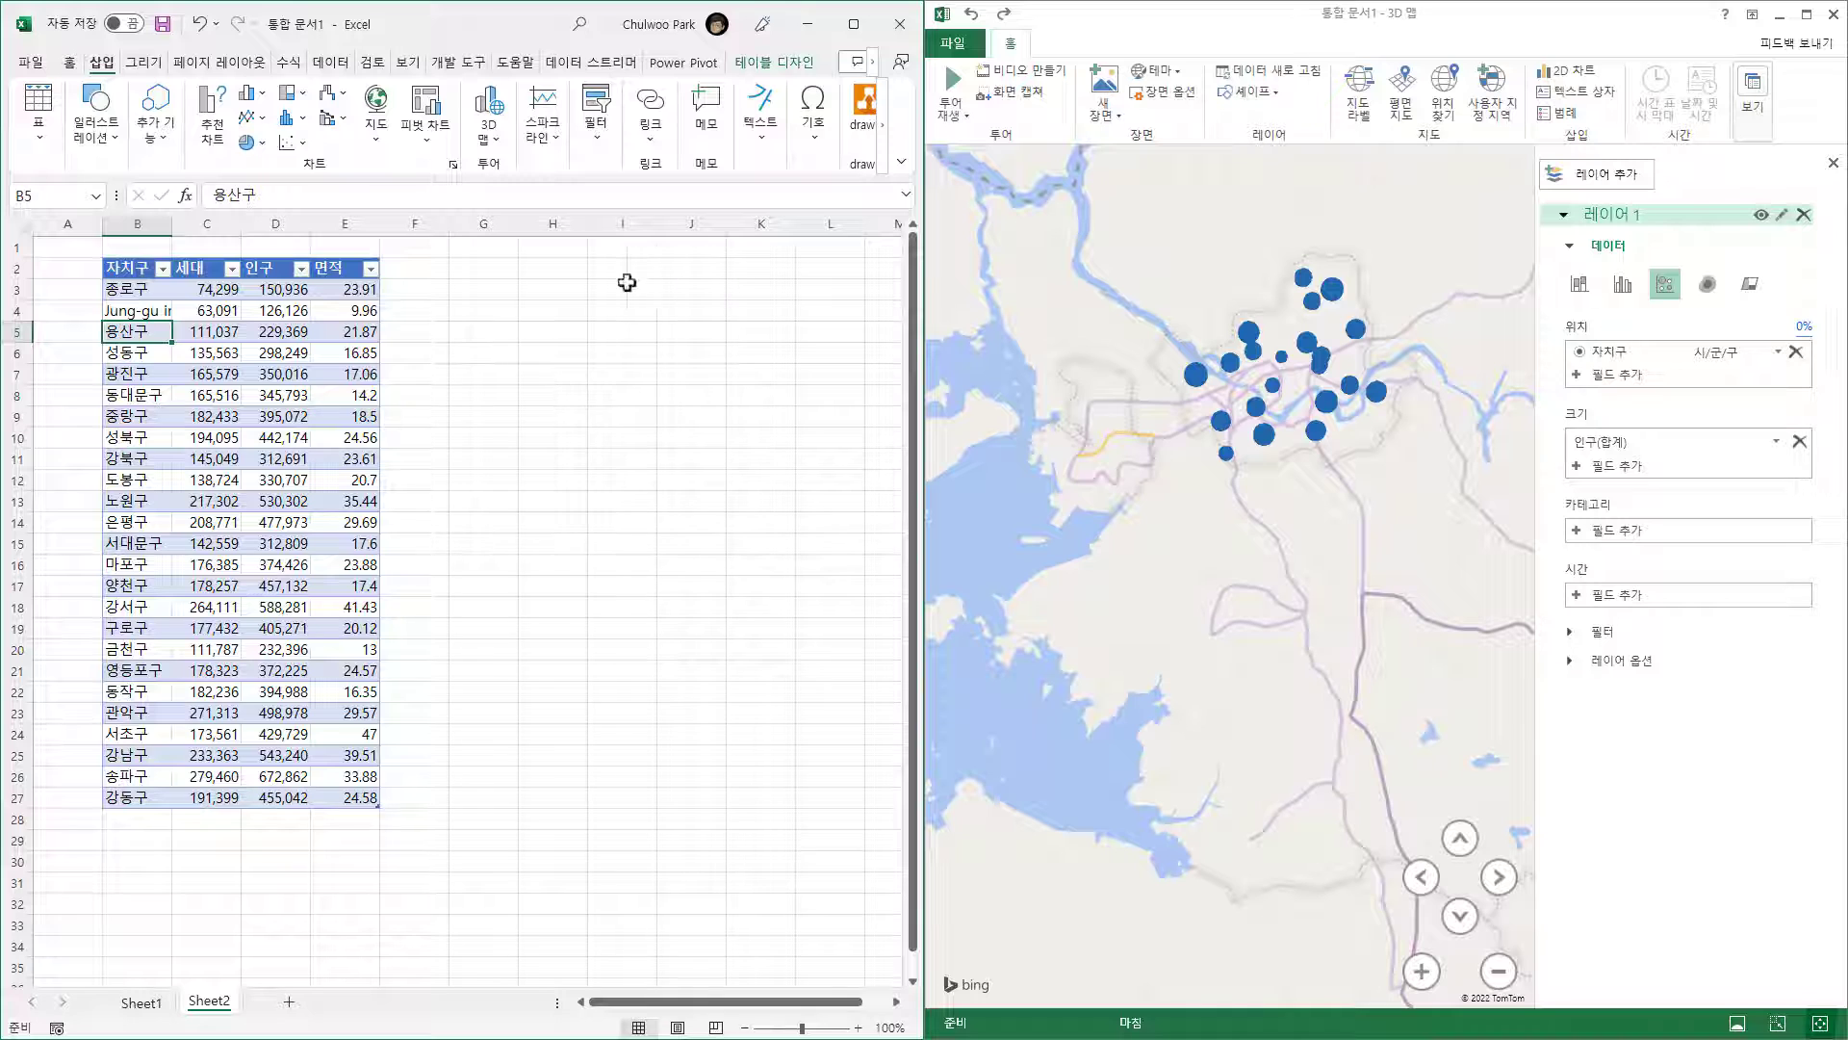
double_click(174, 228)
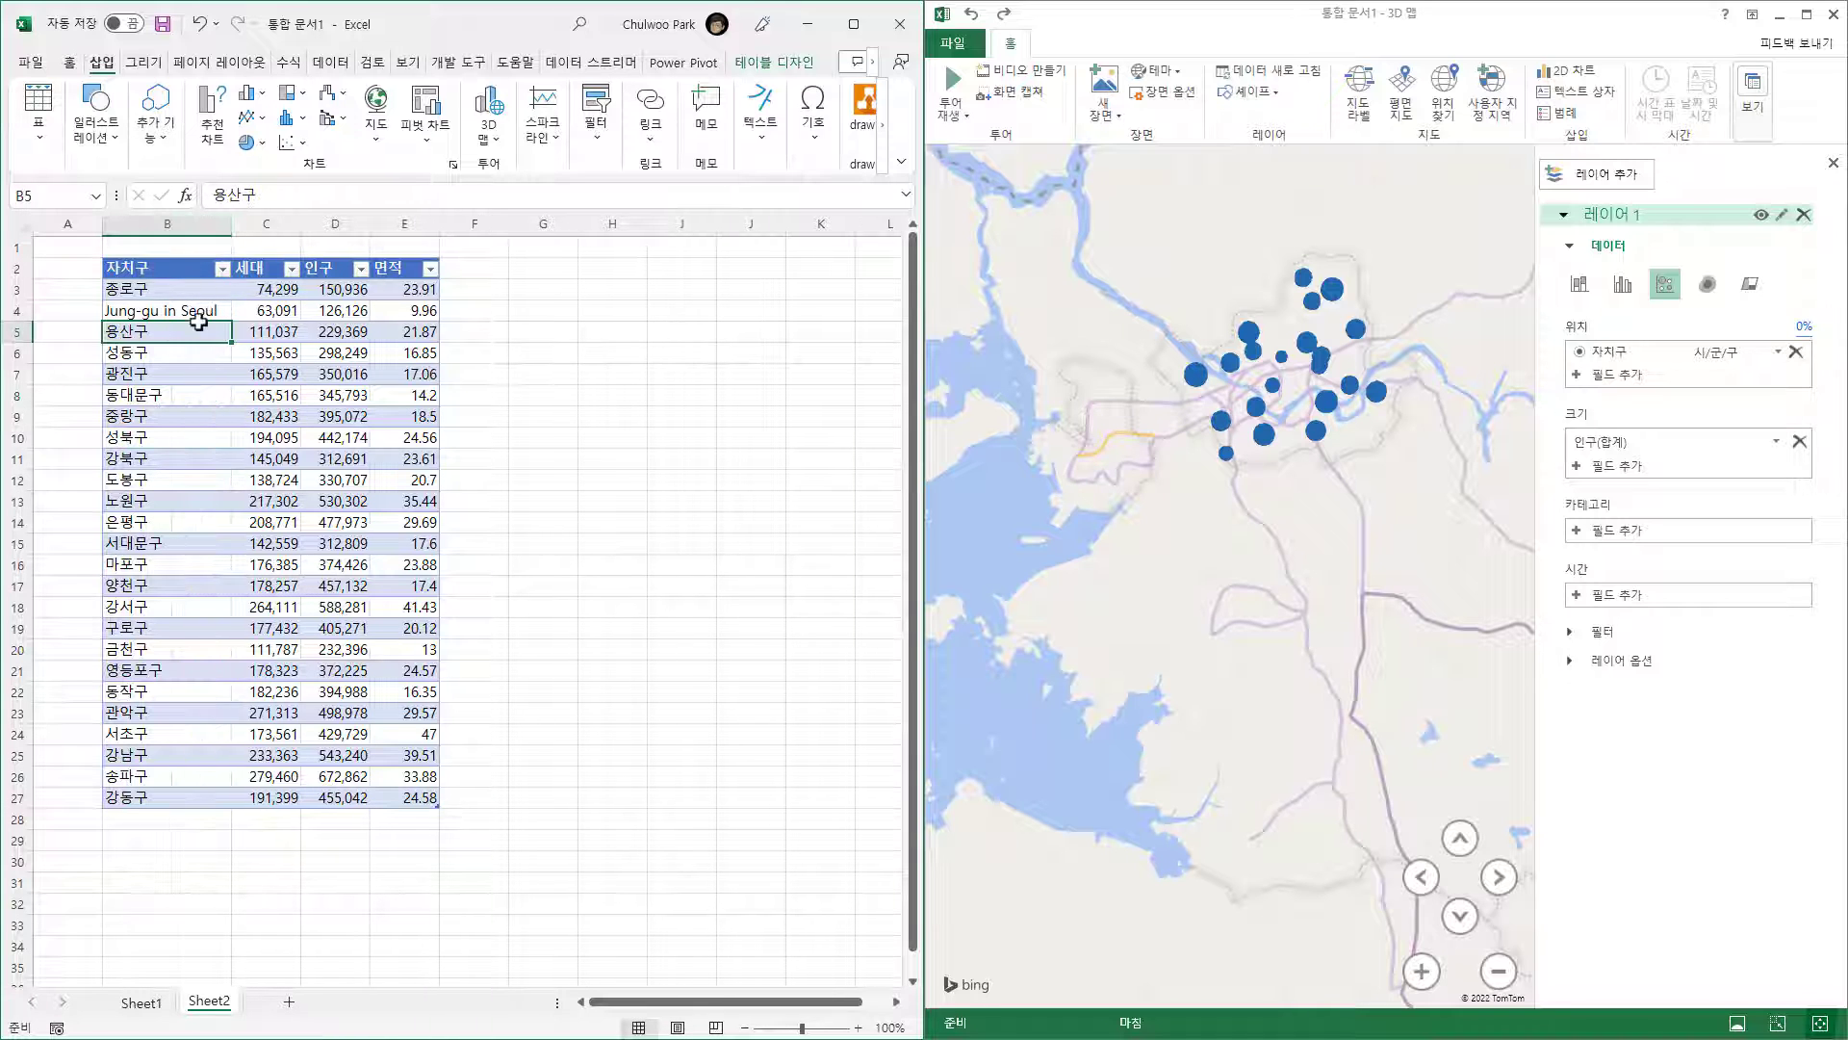
- Refresh the 3D map data and check the data card of the Jung-gu in Seoul bubble
left_click(1307, 81)
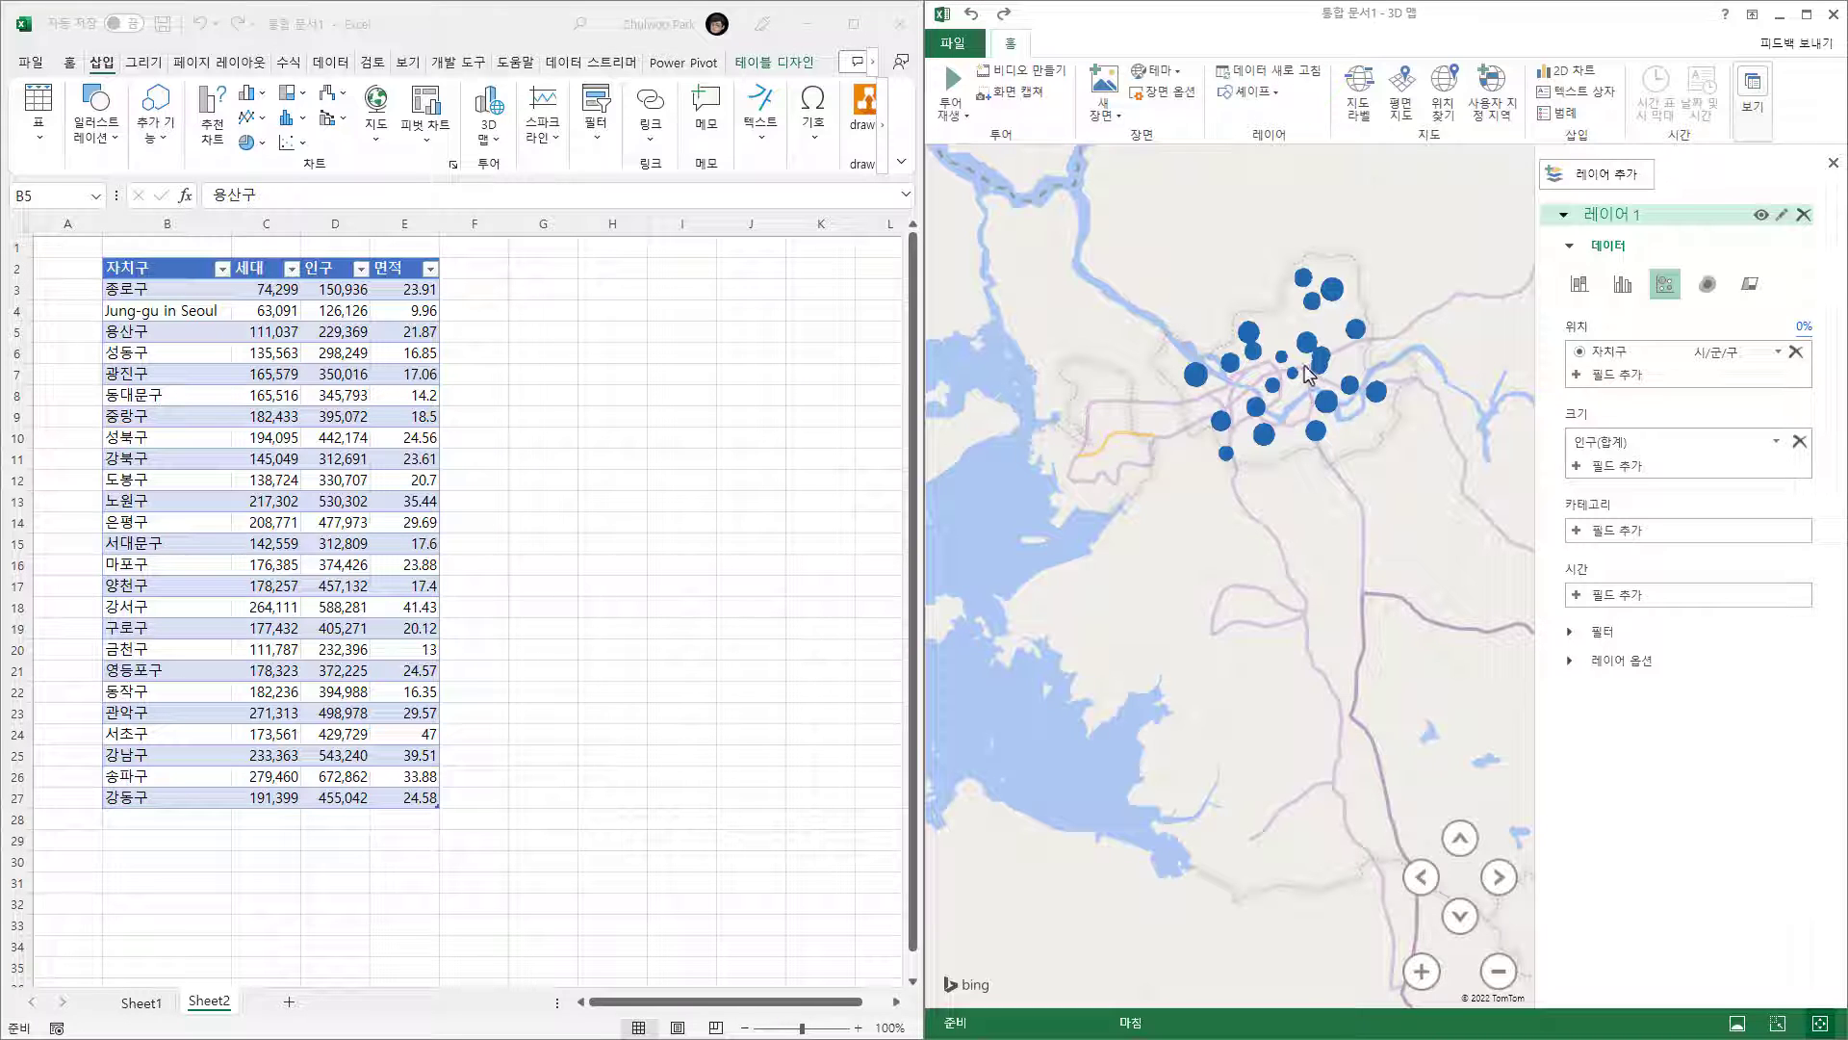
mouse_move(1295, 378)
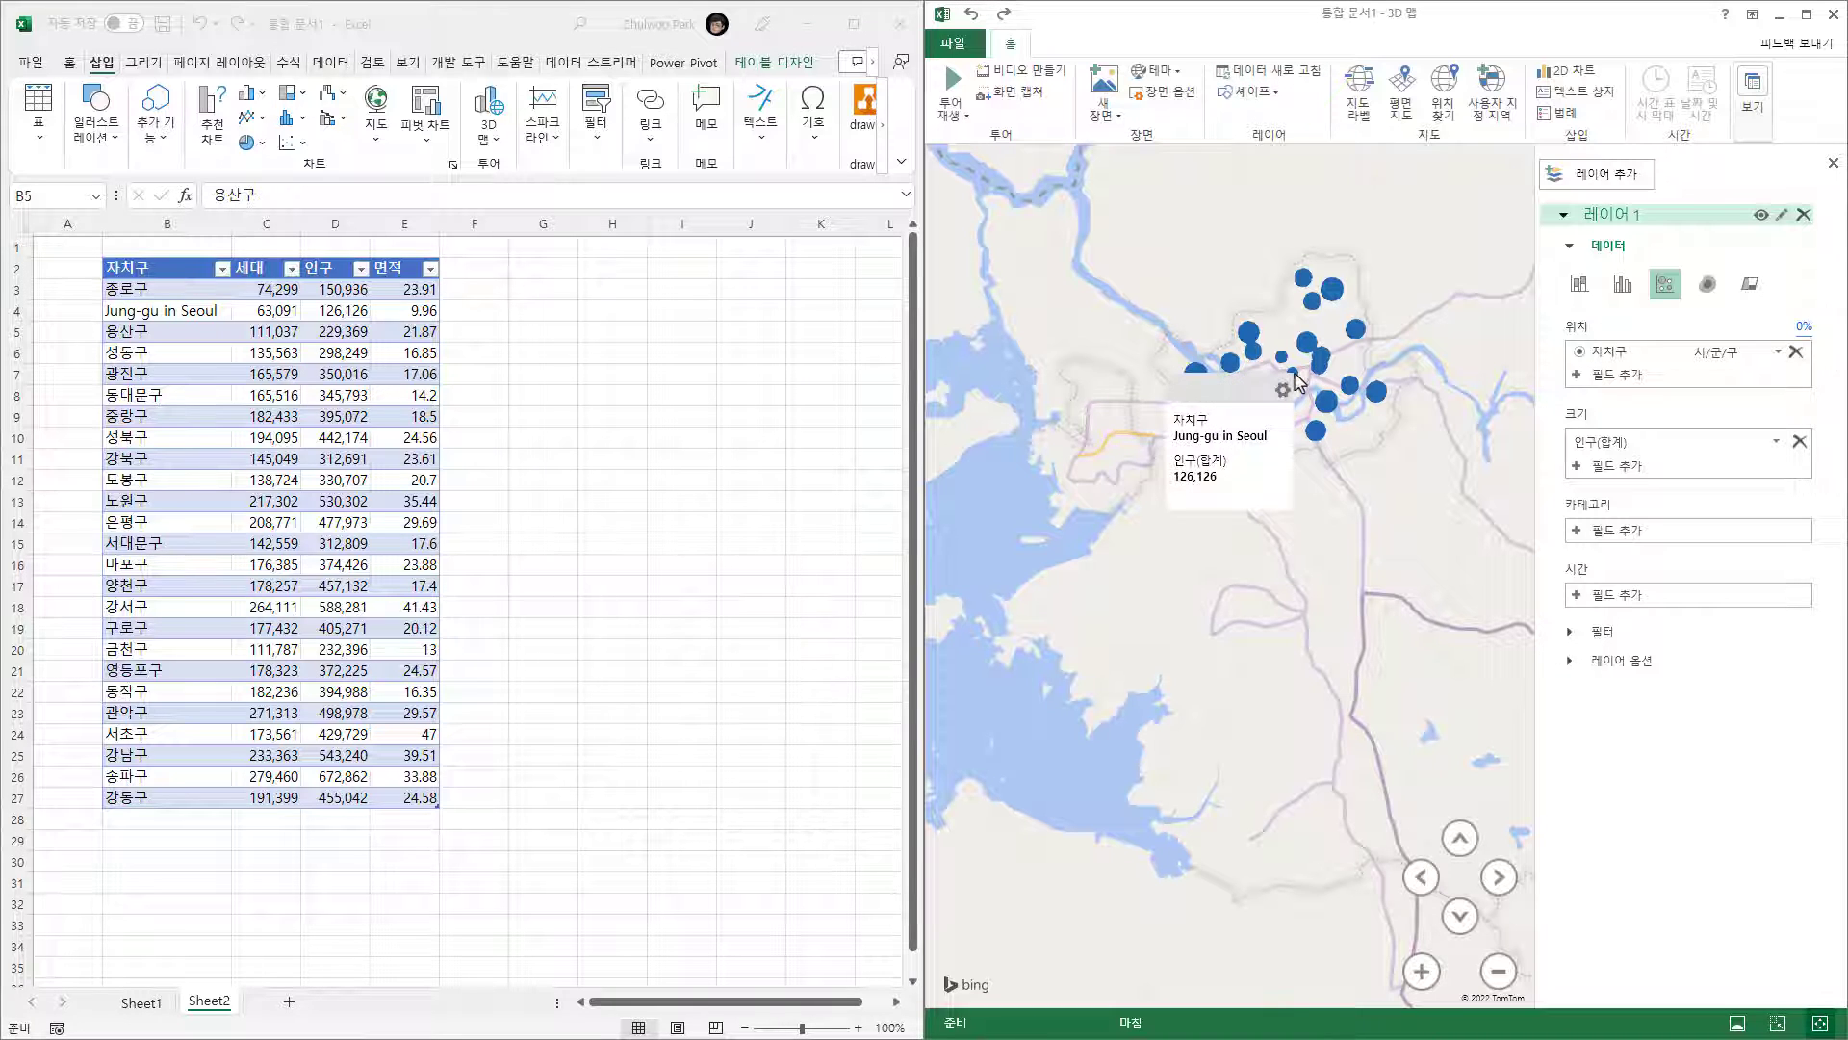
left_click(188, 333)
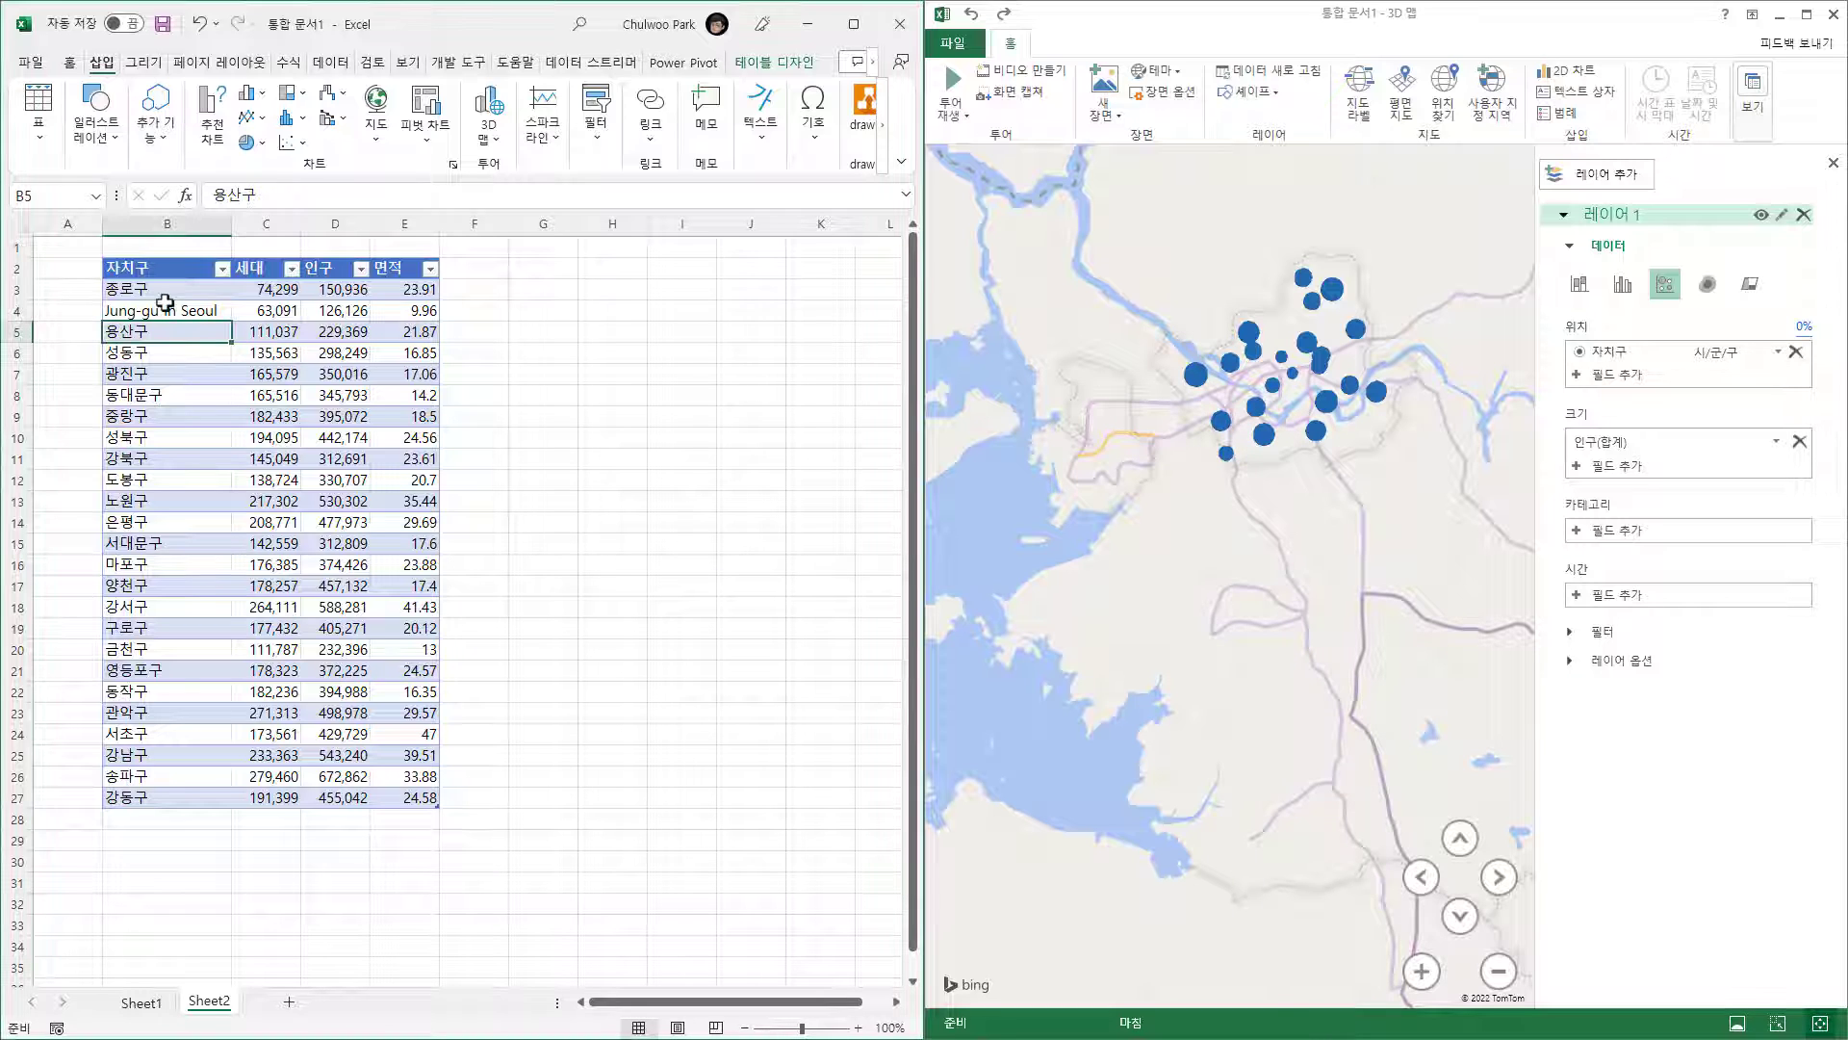
left_click(159, 310)
left_click(165, 423)
left_click(169, 500)
left_click(174, 631)
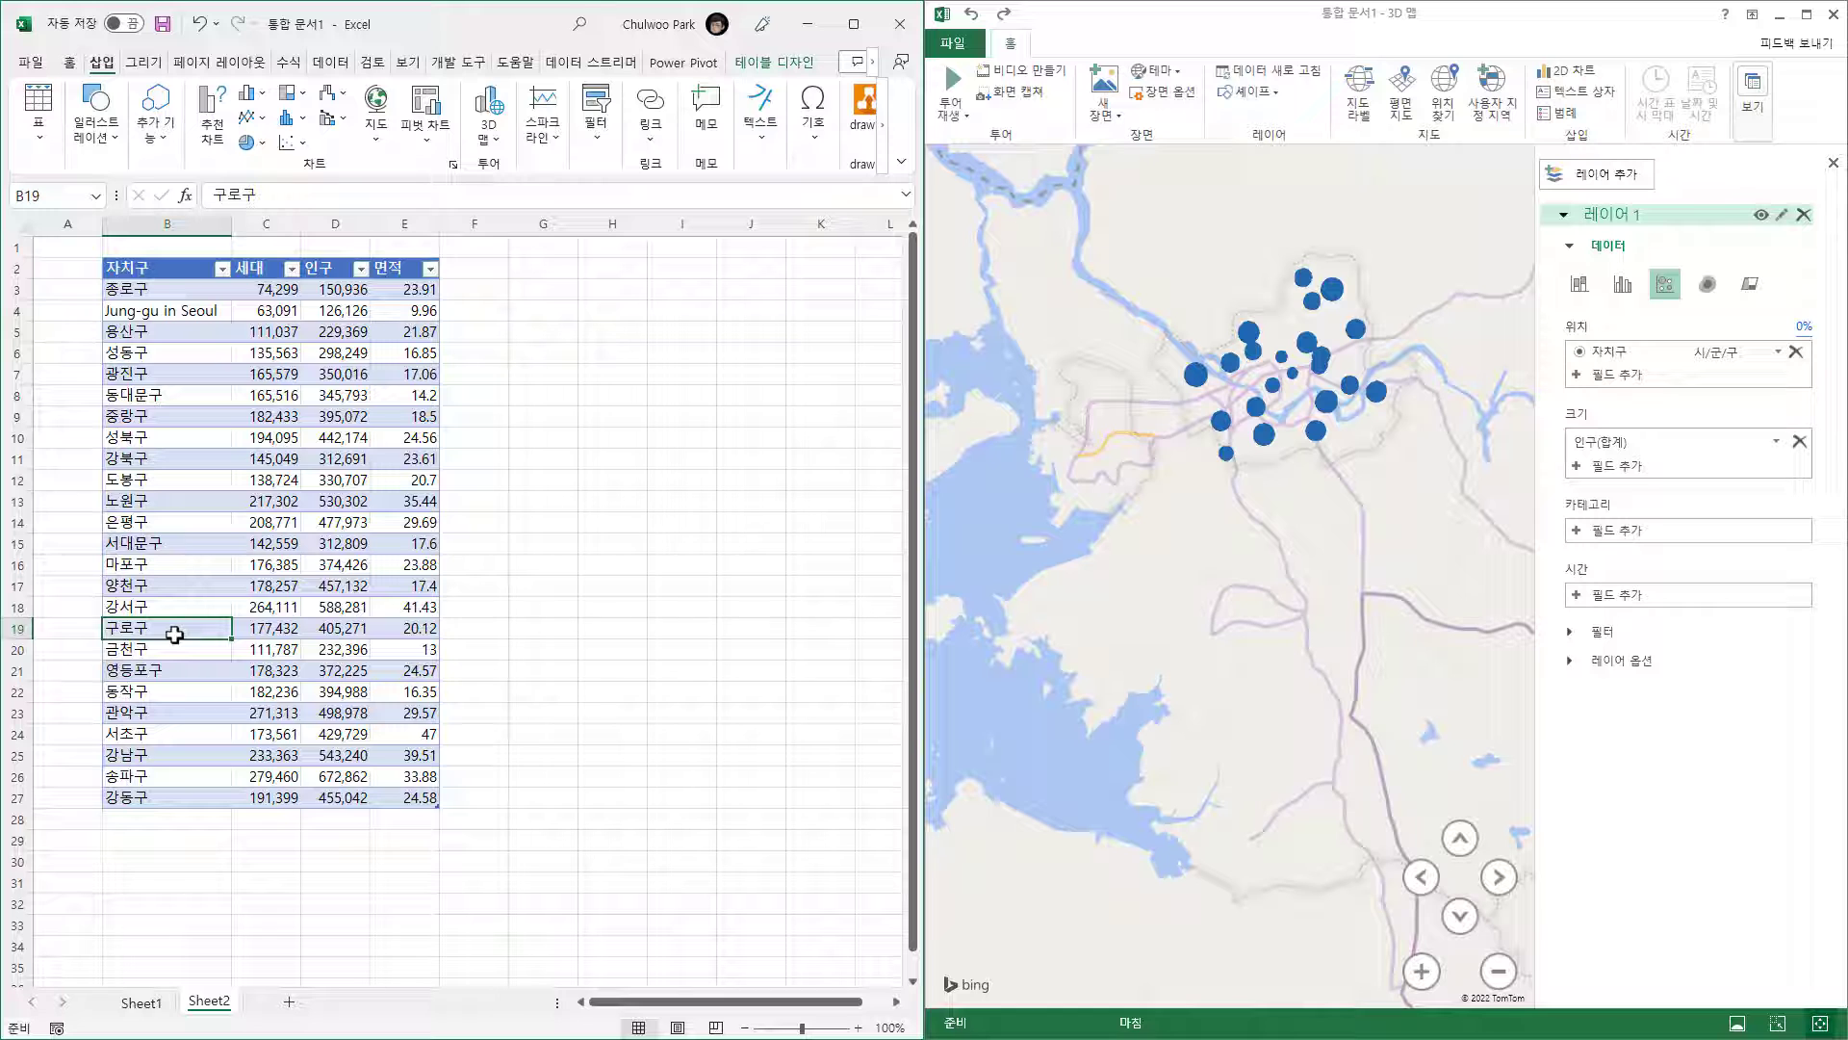
- Add a column titled 레이블 to the district table, with its header in F2
left_click_drag(1381, 520, 1331, 753)
scroll(1232, 689, "up", 4)
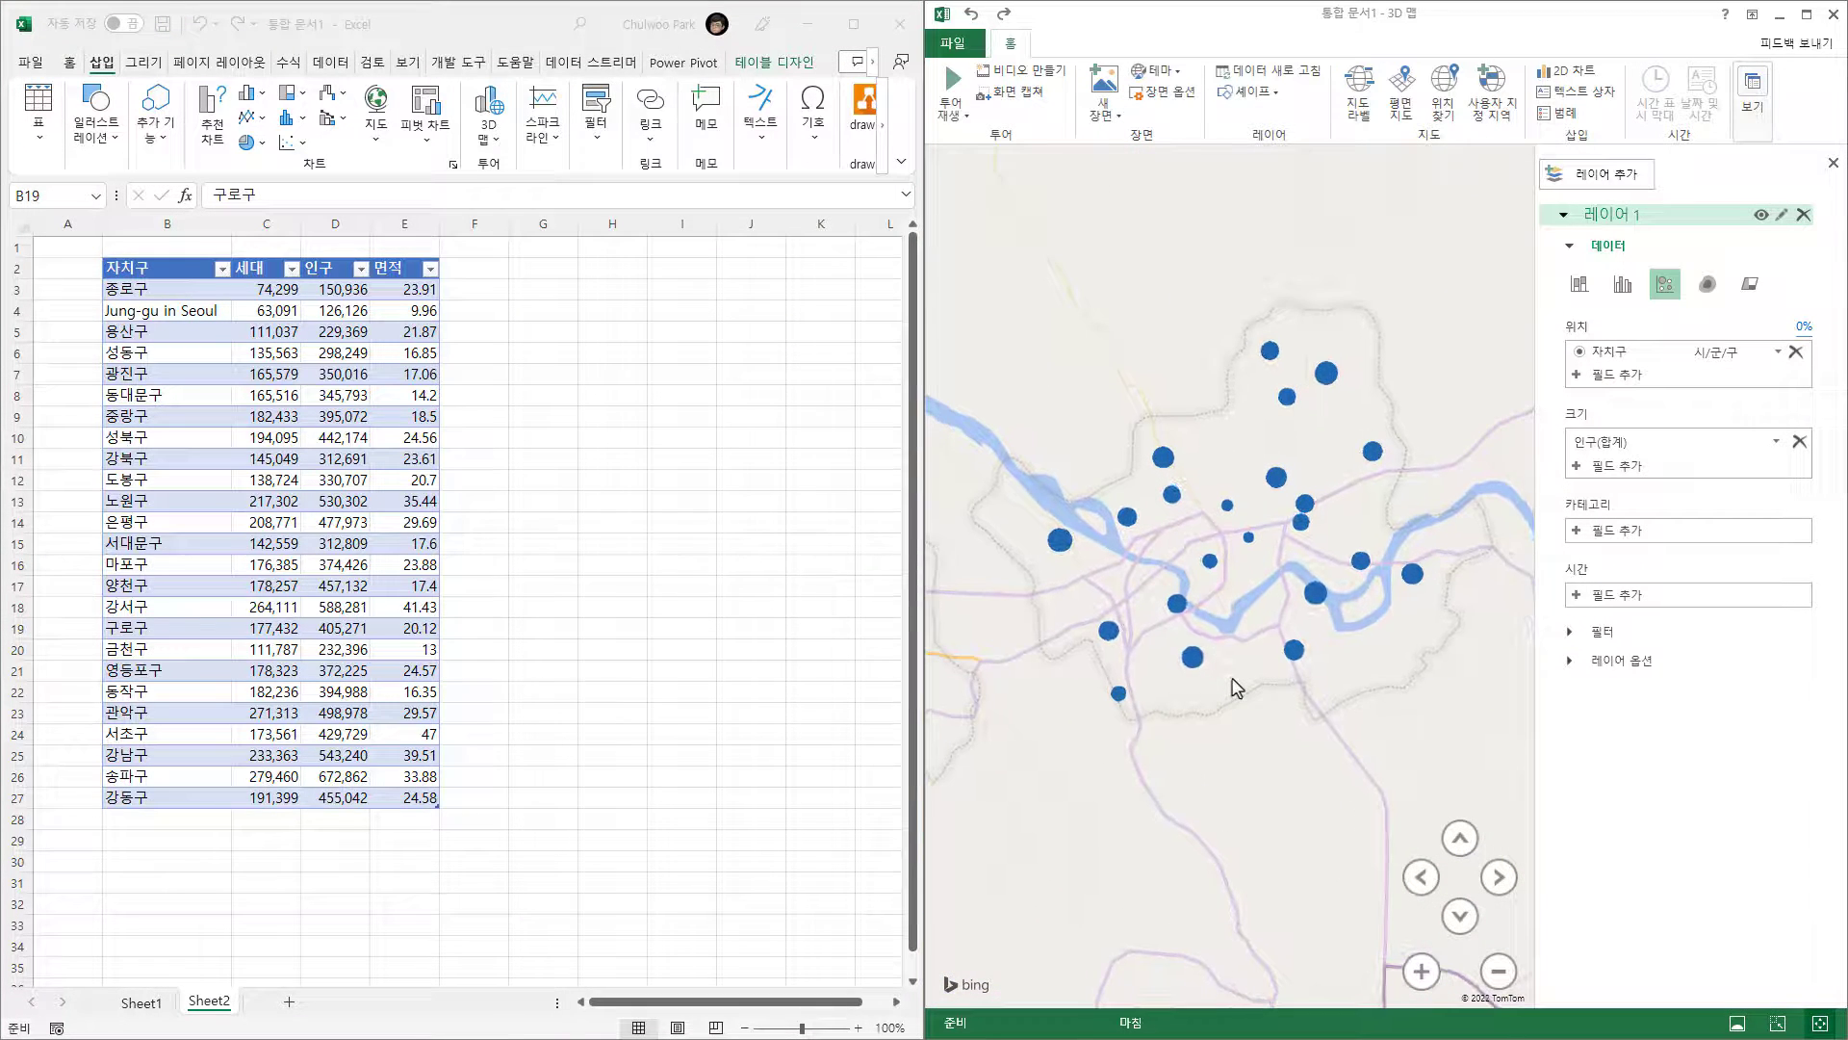
left_click(130, 332)
left_click(138, 314)
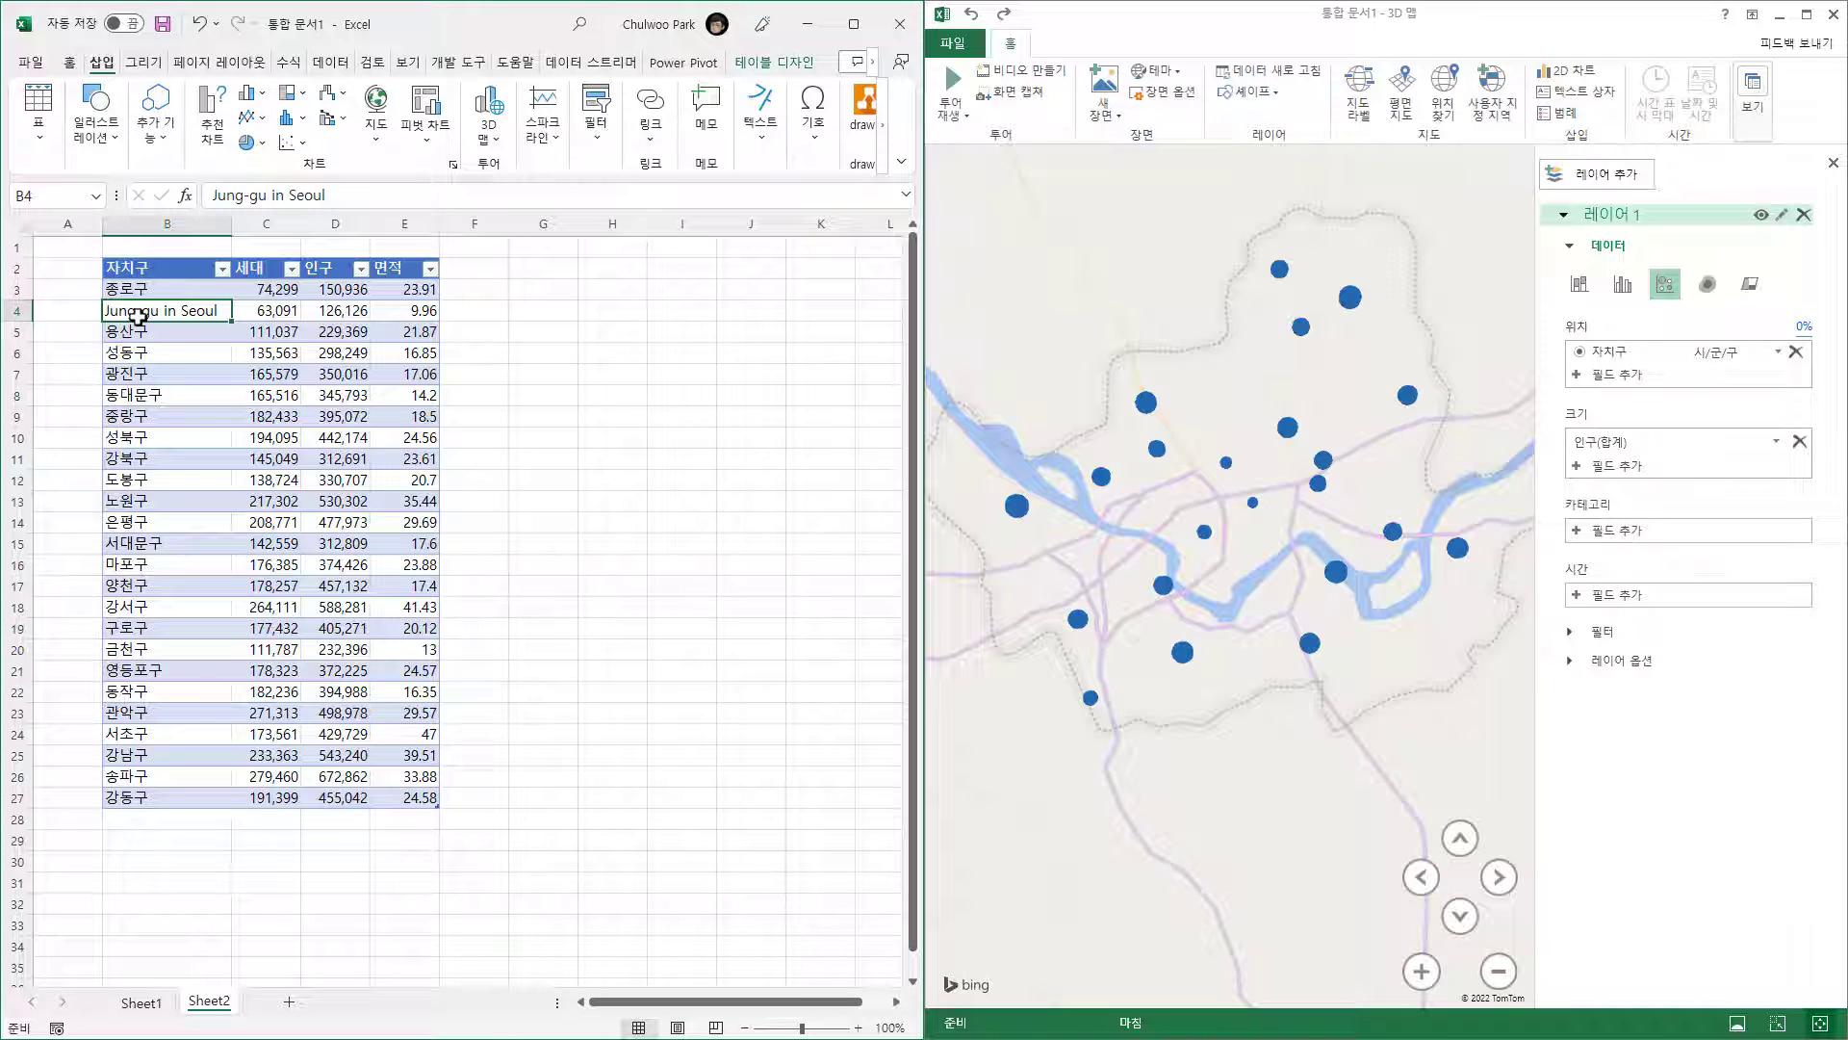
left_click(482, 266)
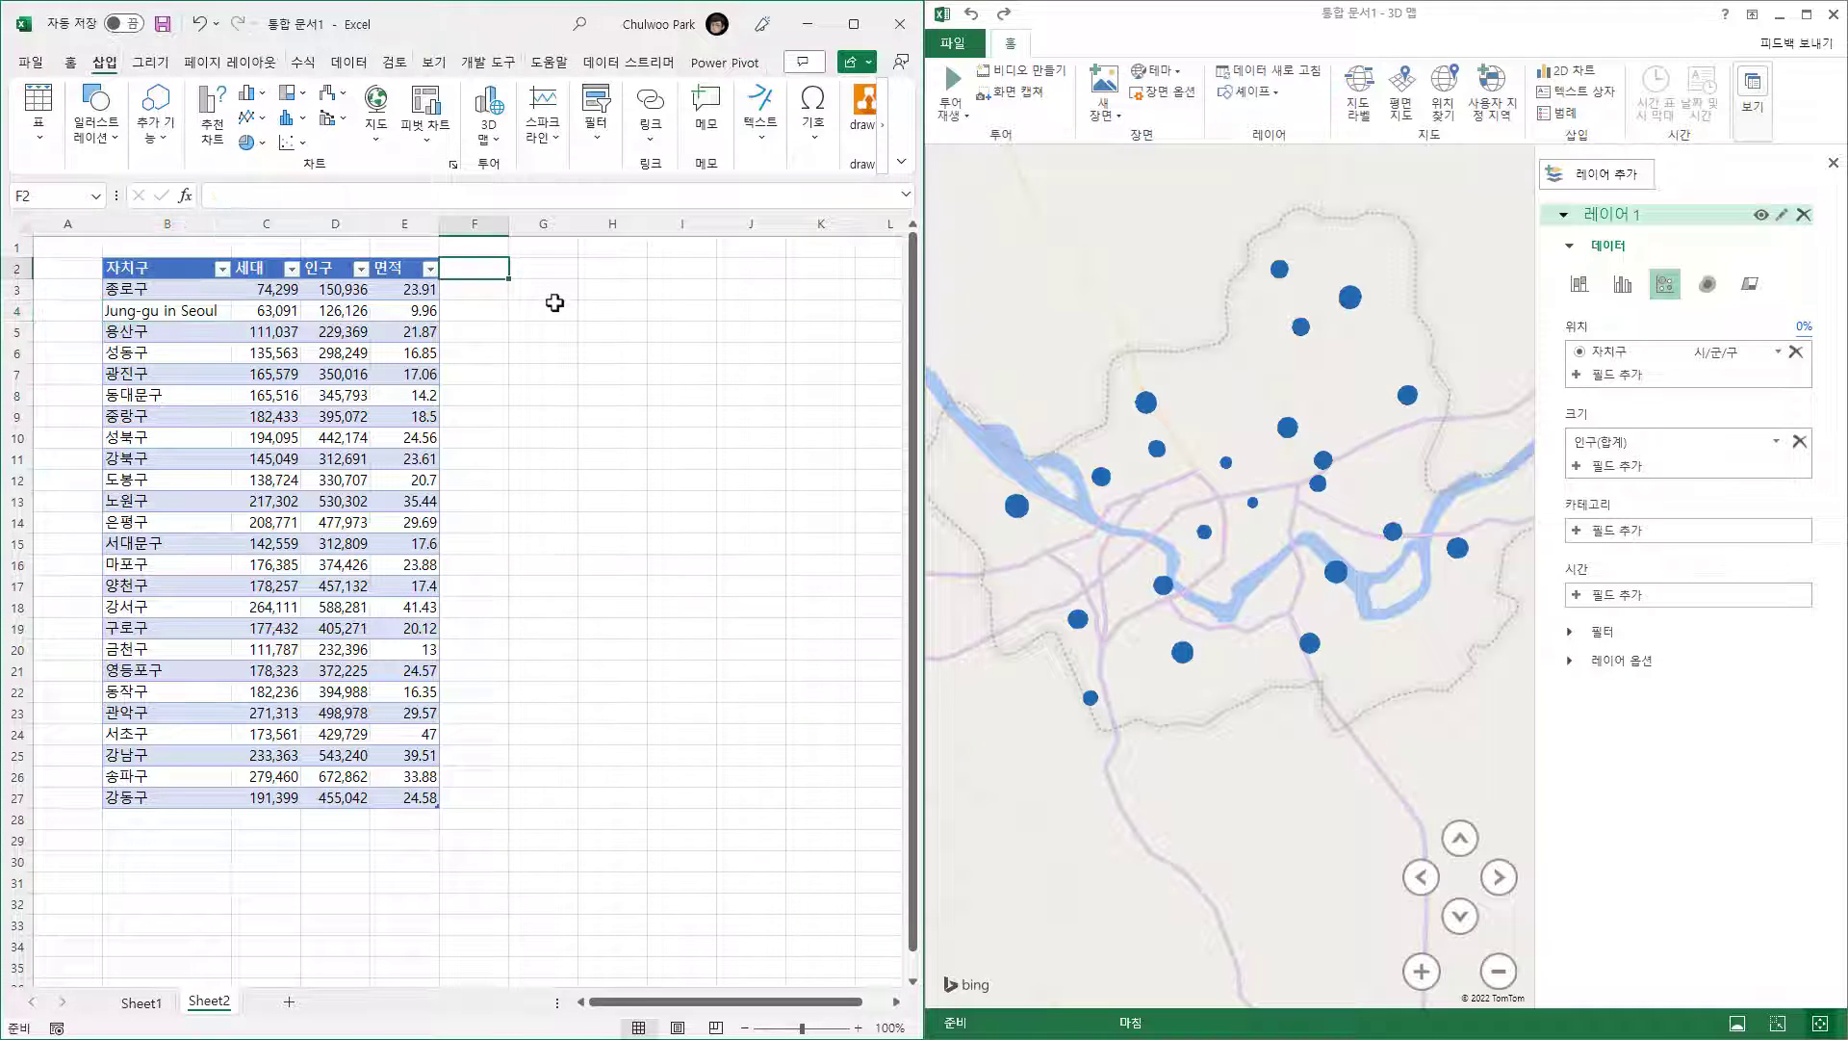
type("fpdlqm")
key("Return")
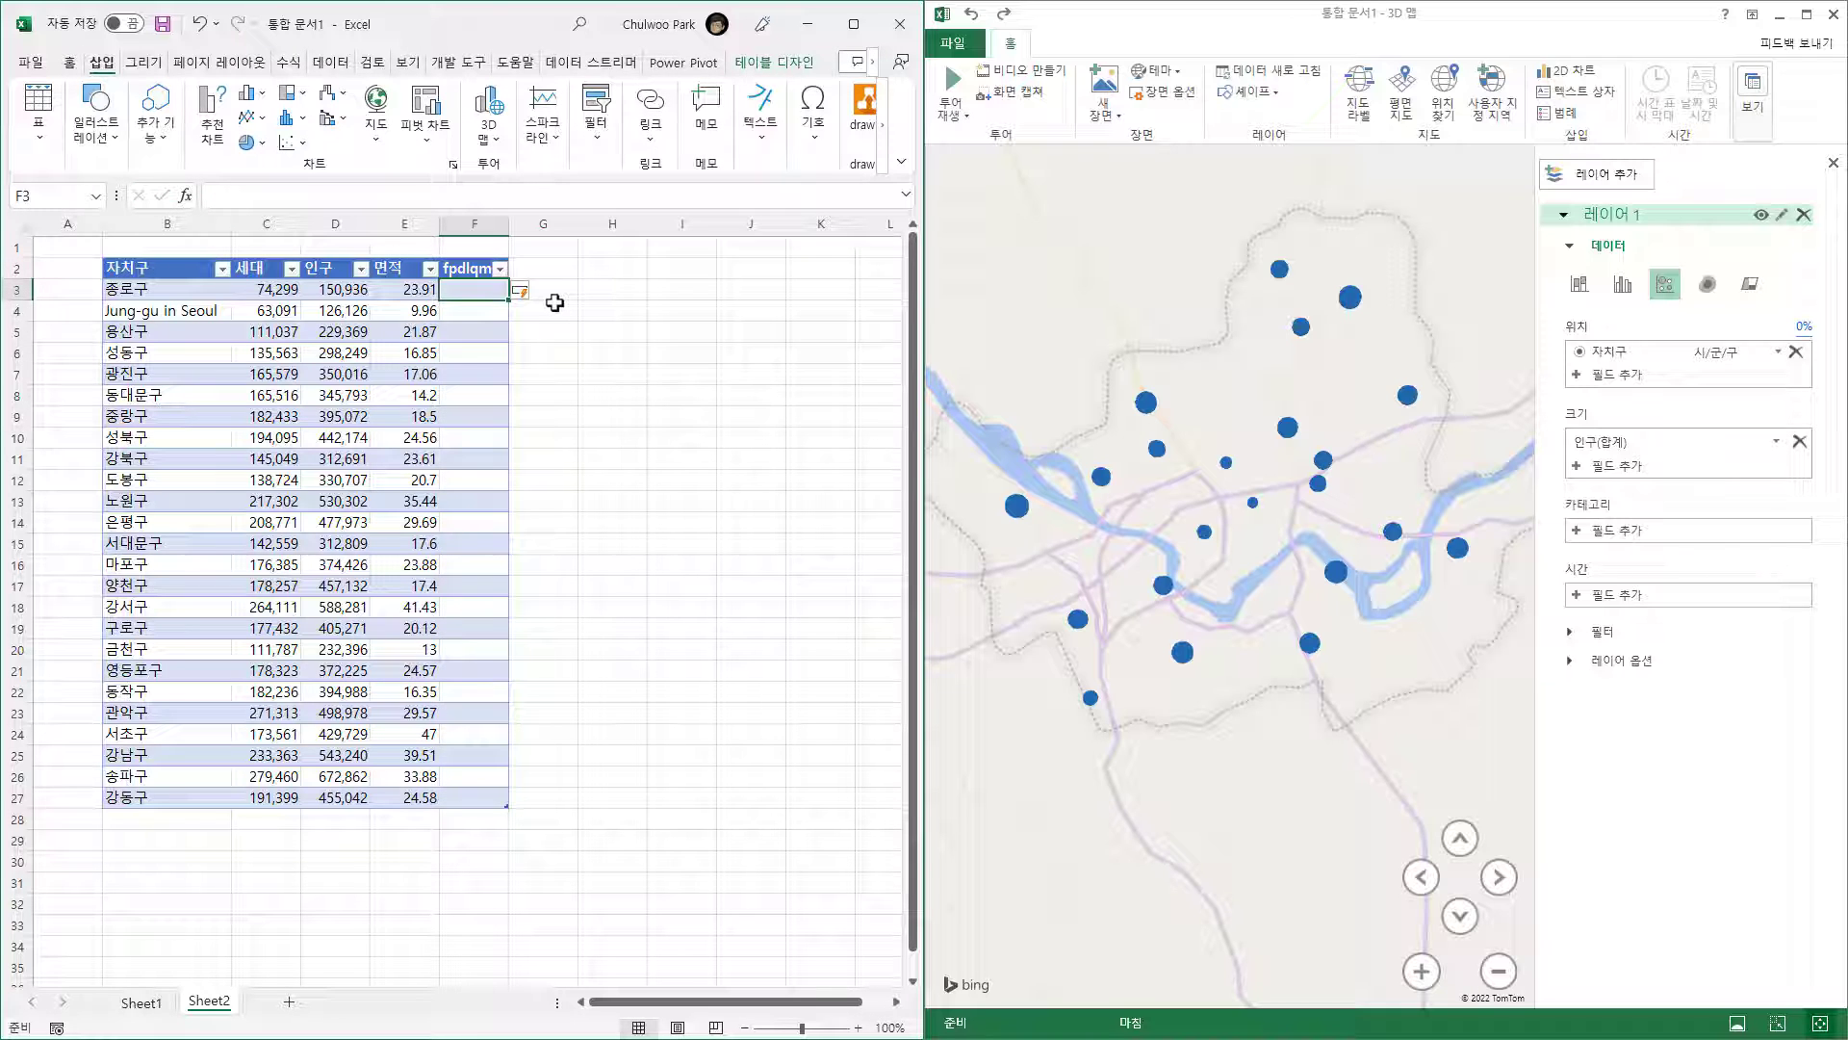
key("Up")
type("레이")
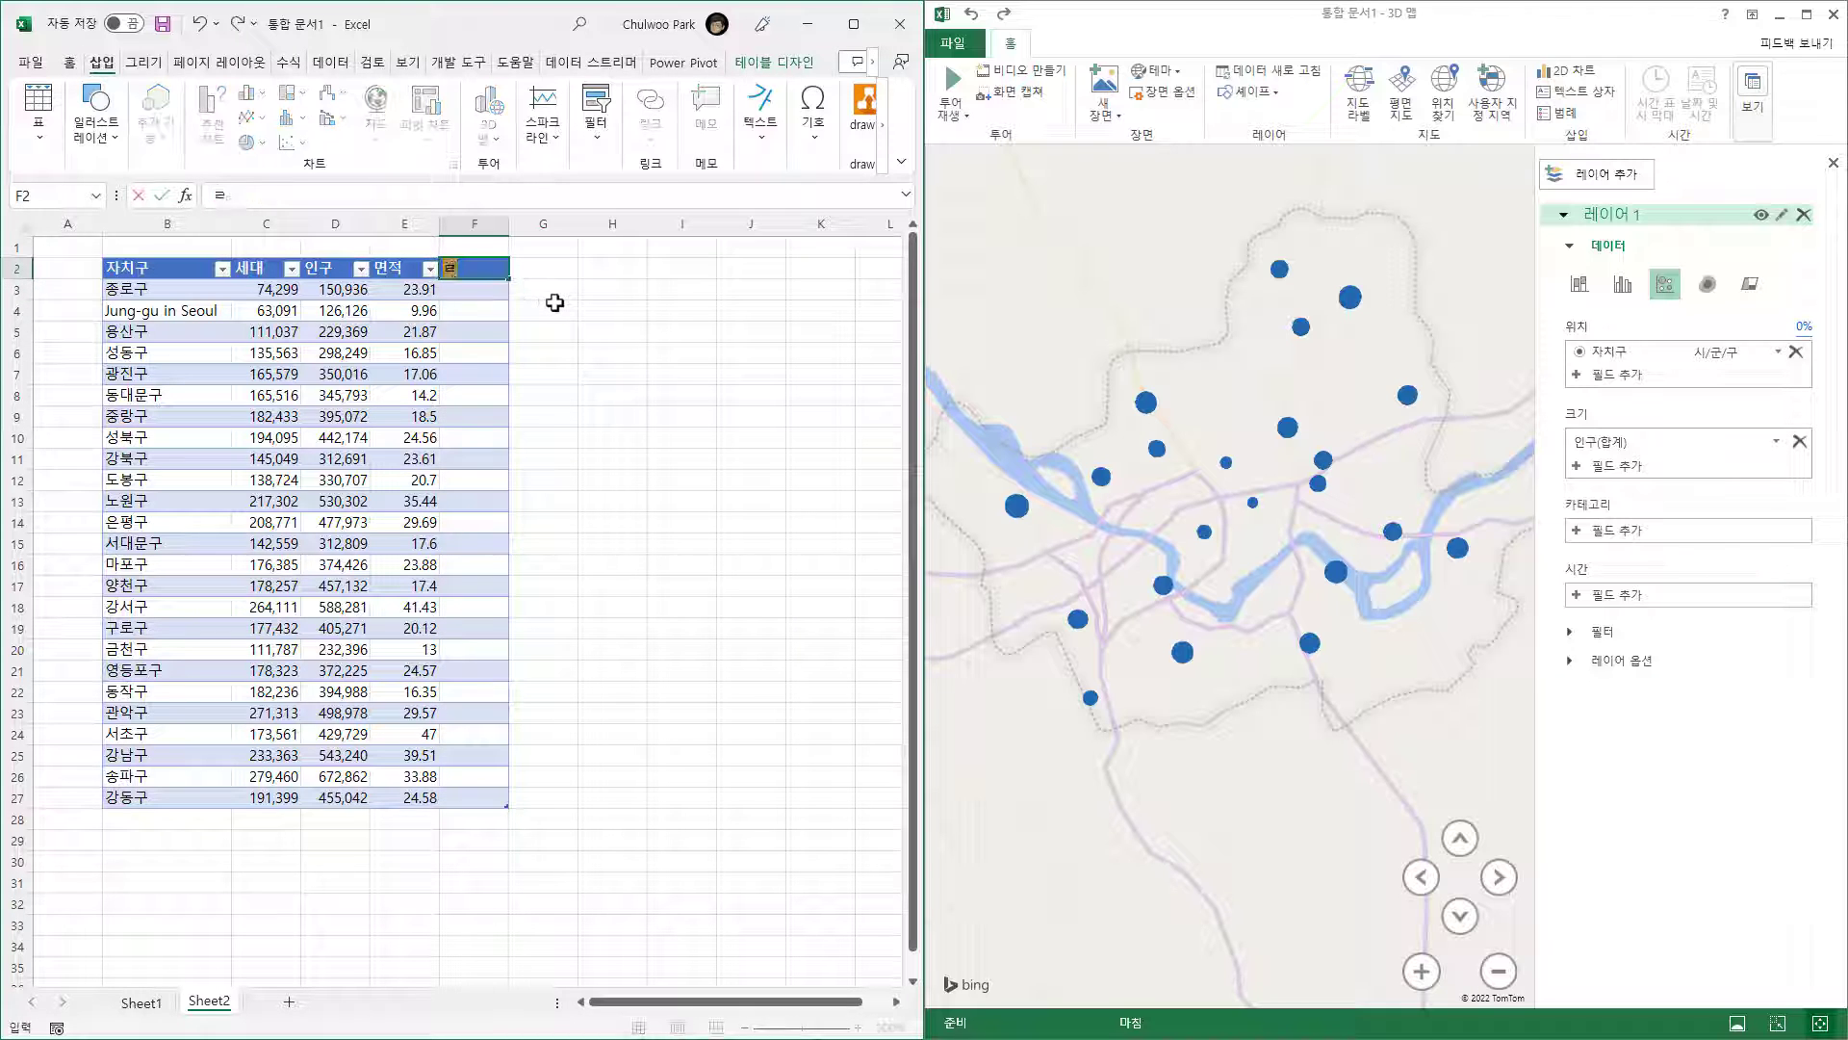
type("브")
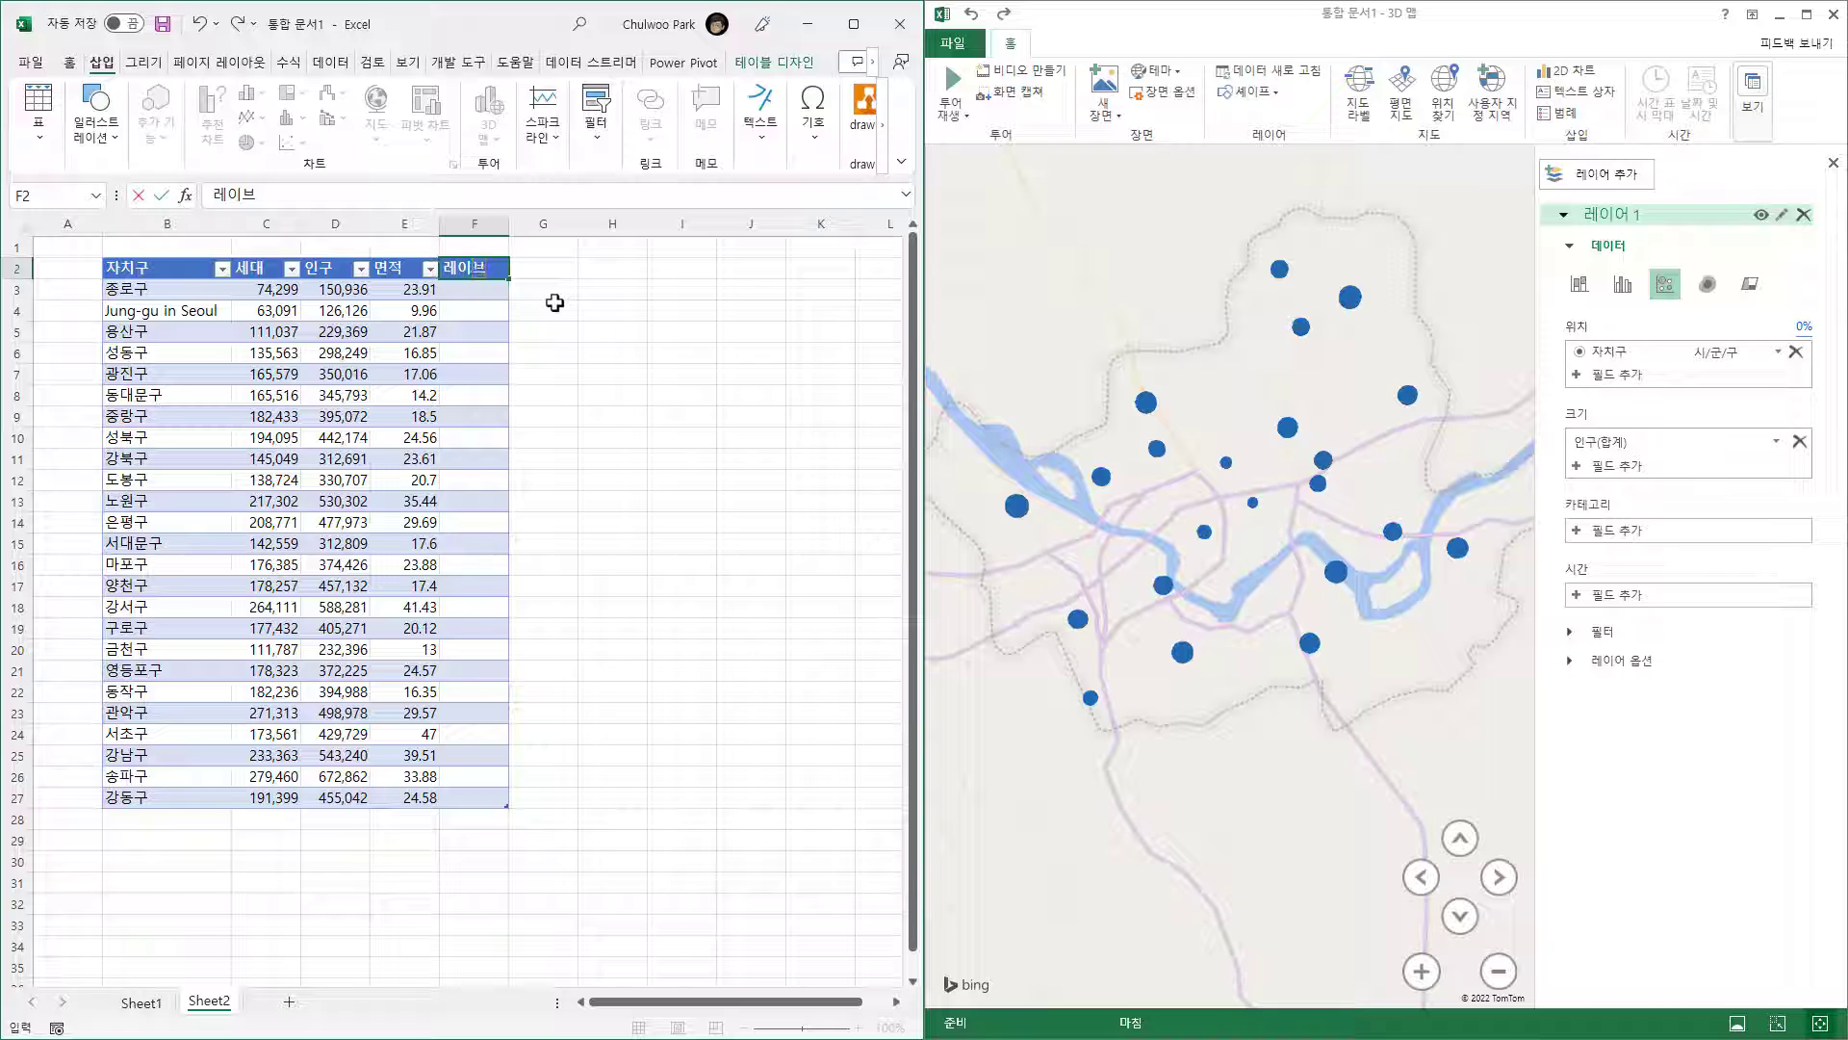
type("ㄹ")
key("Return")
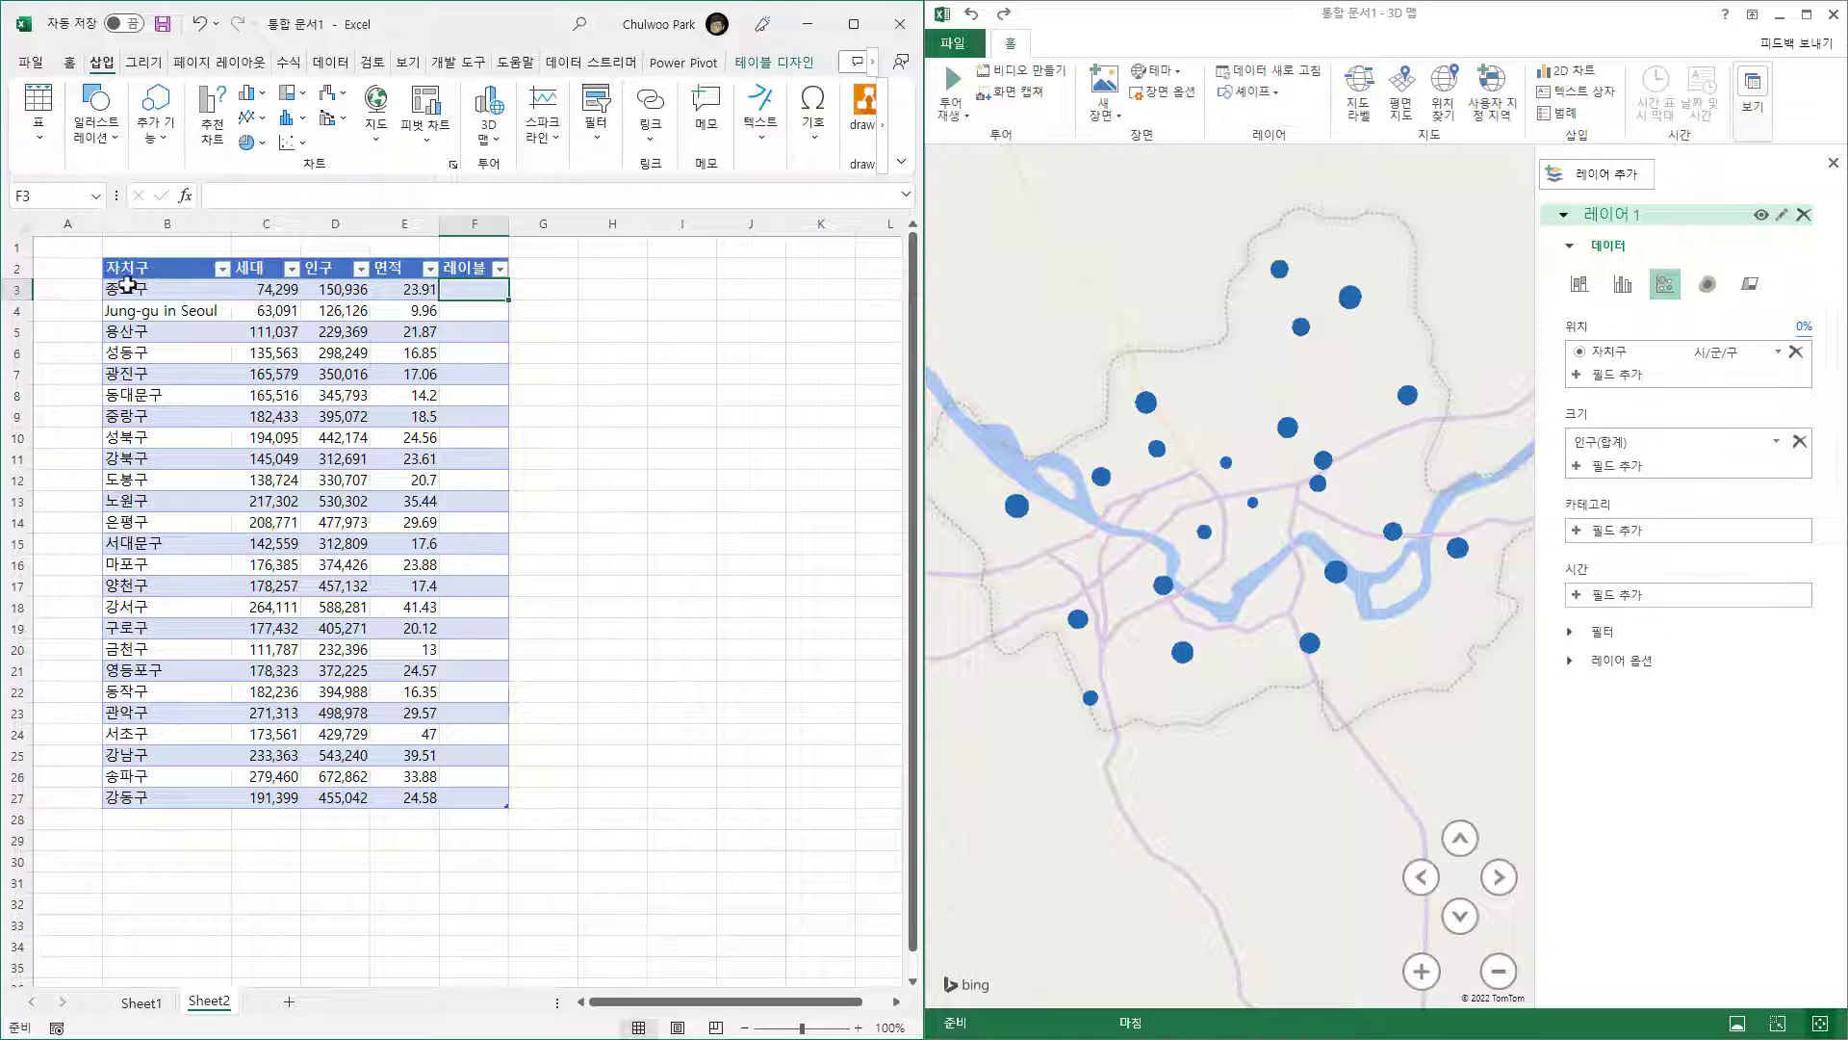
- Copy the district names in B3:B27 into the 레이블 column from F3 and change F4 to 중구
left_click_drag(128, 284, 192, 790)
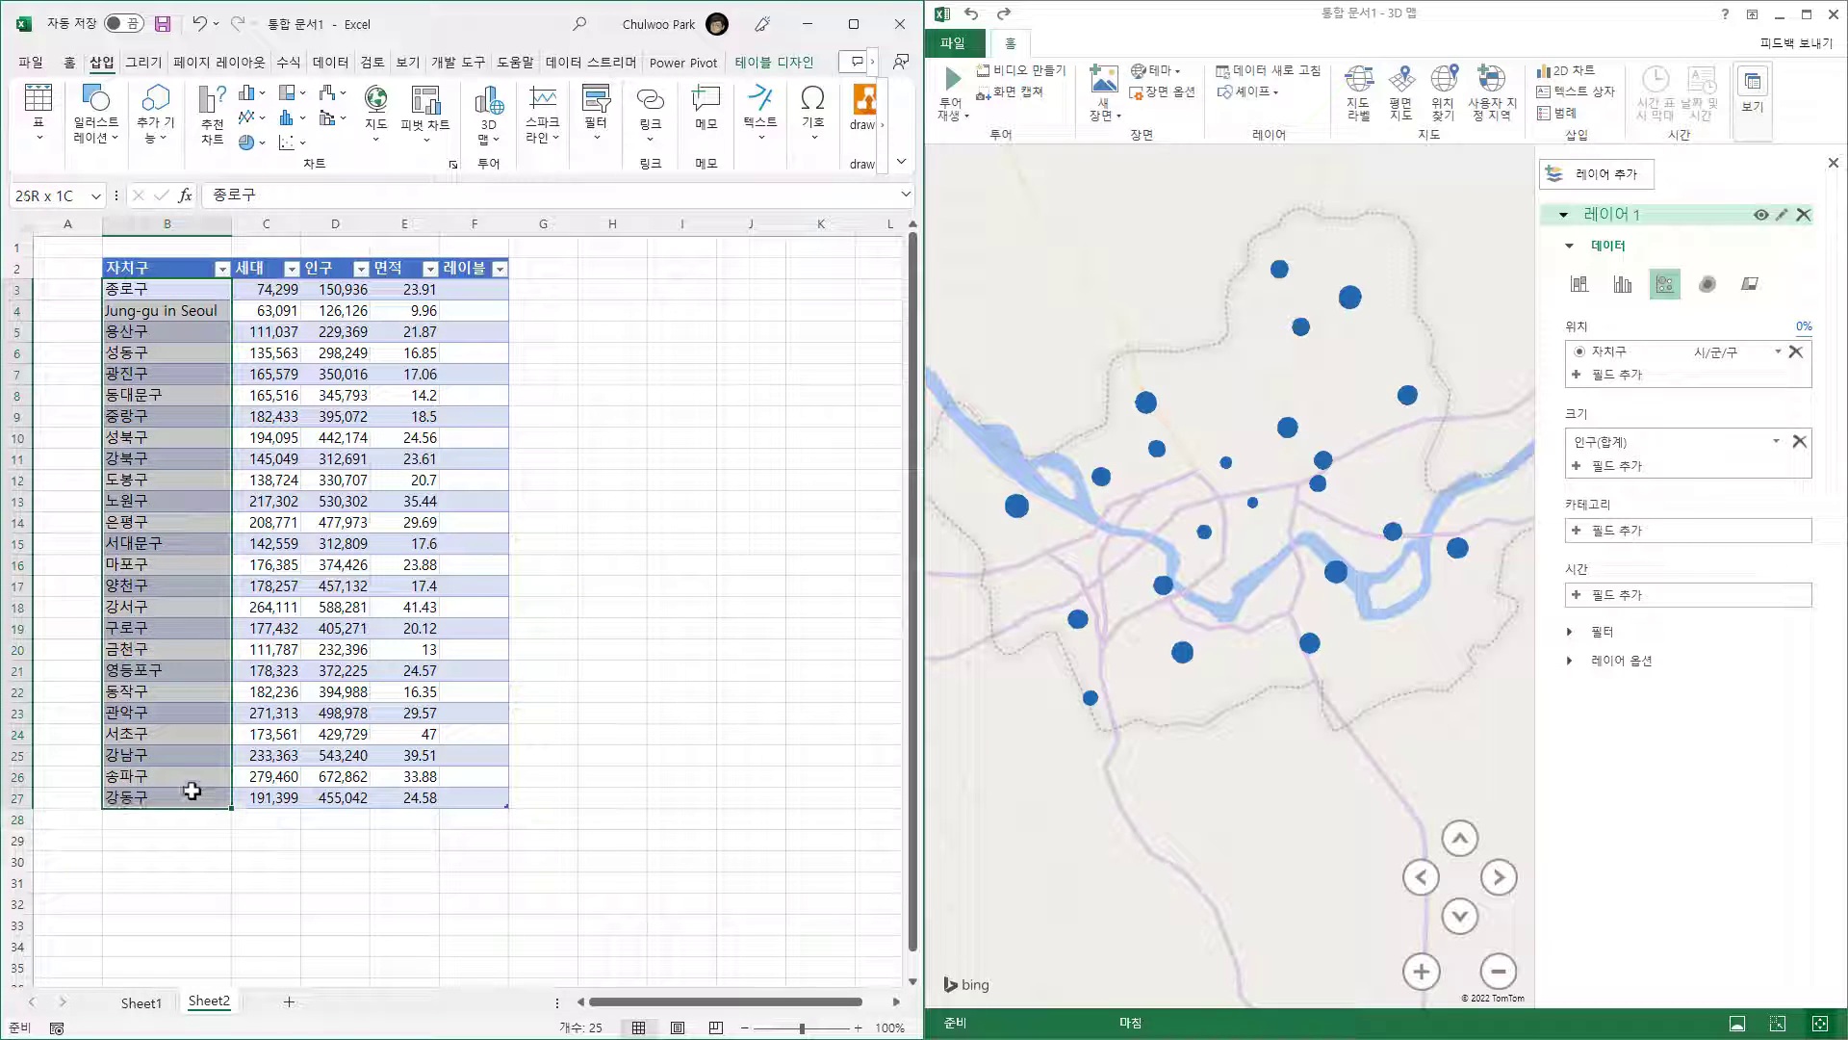
key("ctrl+c")
left_click(489, 290)
key("ctrl+v")
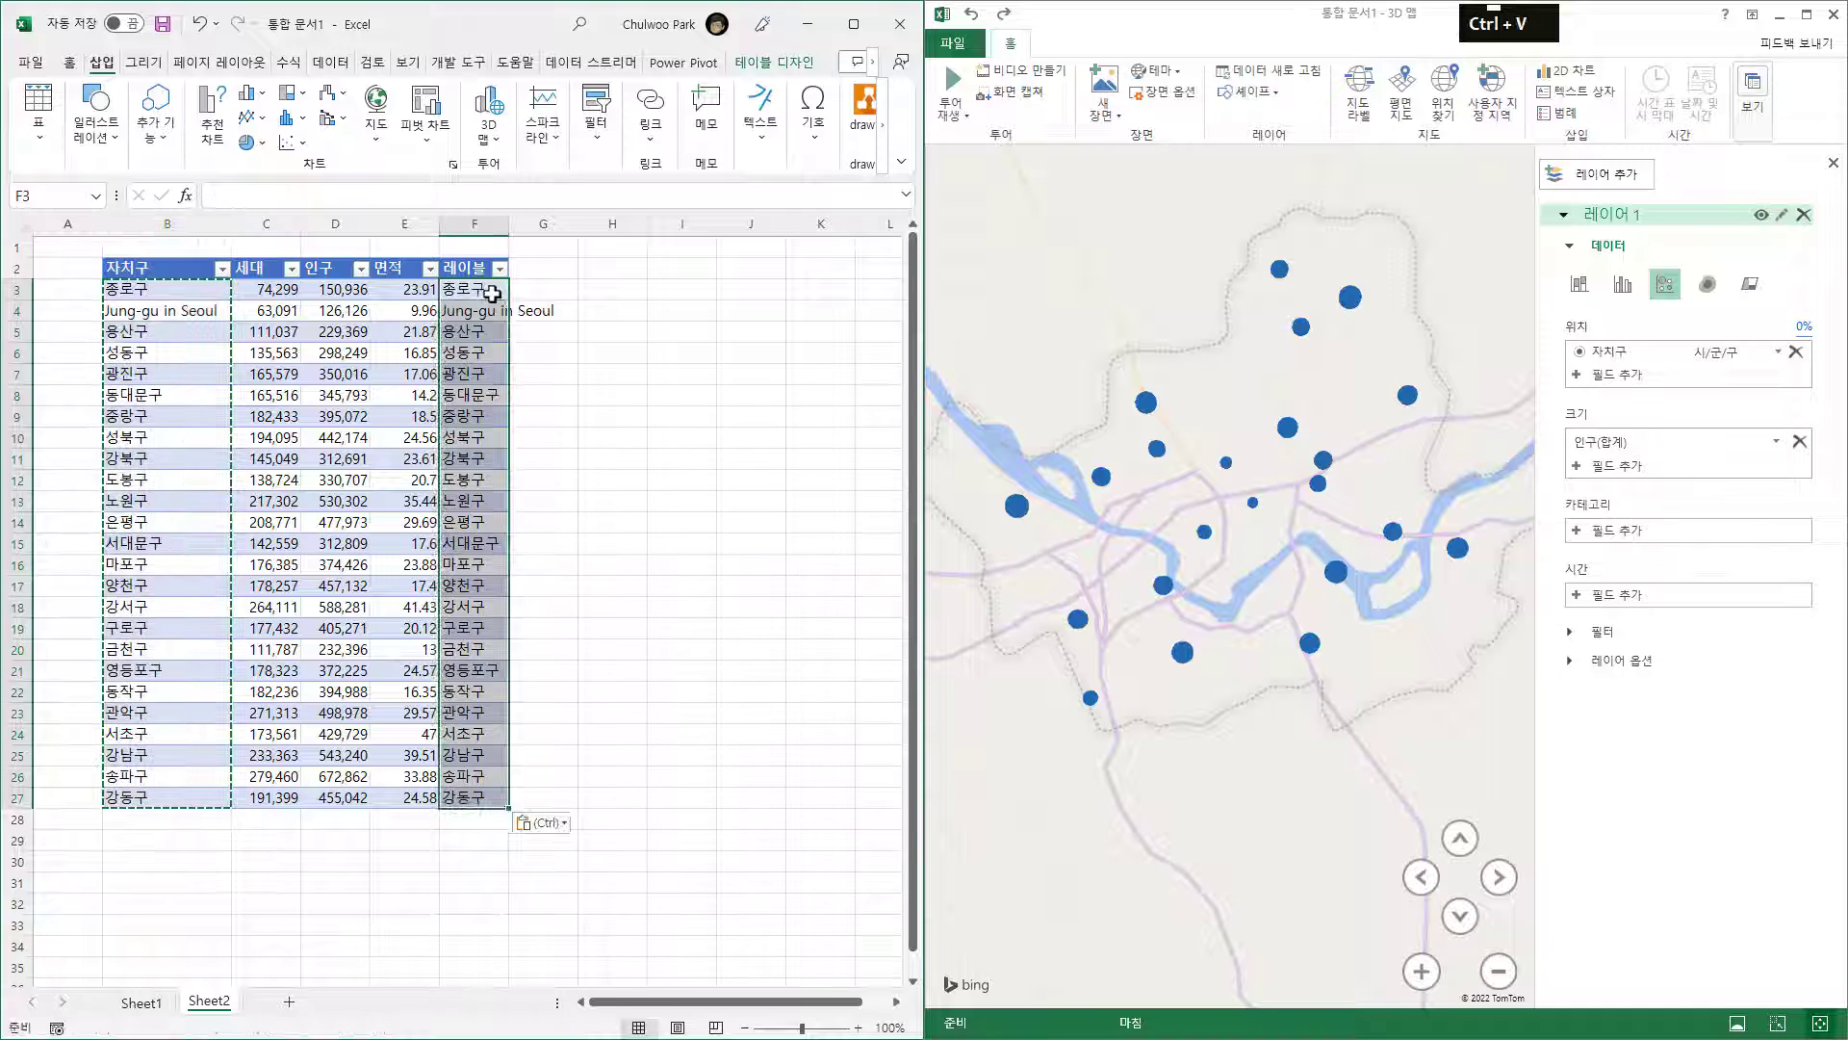
left_click(476, 310)
type("중구")
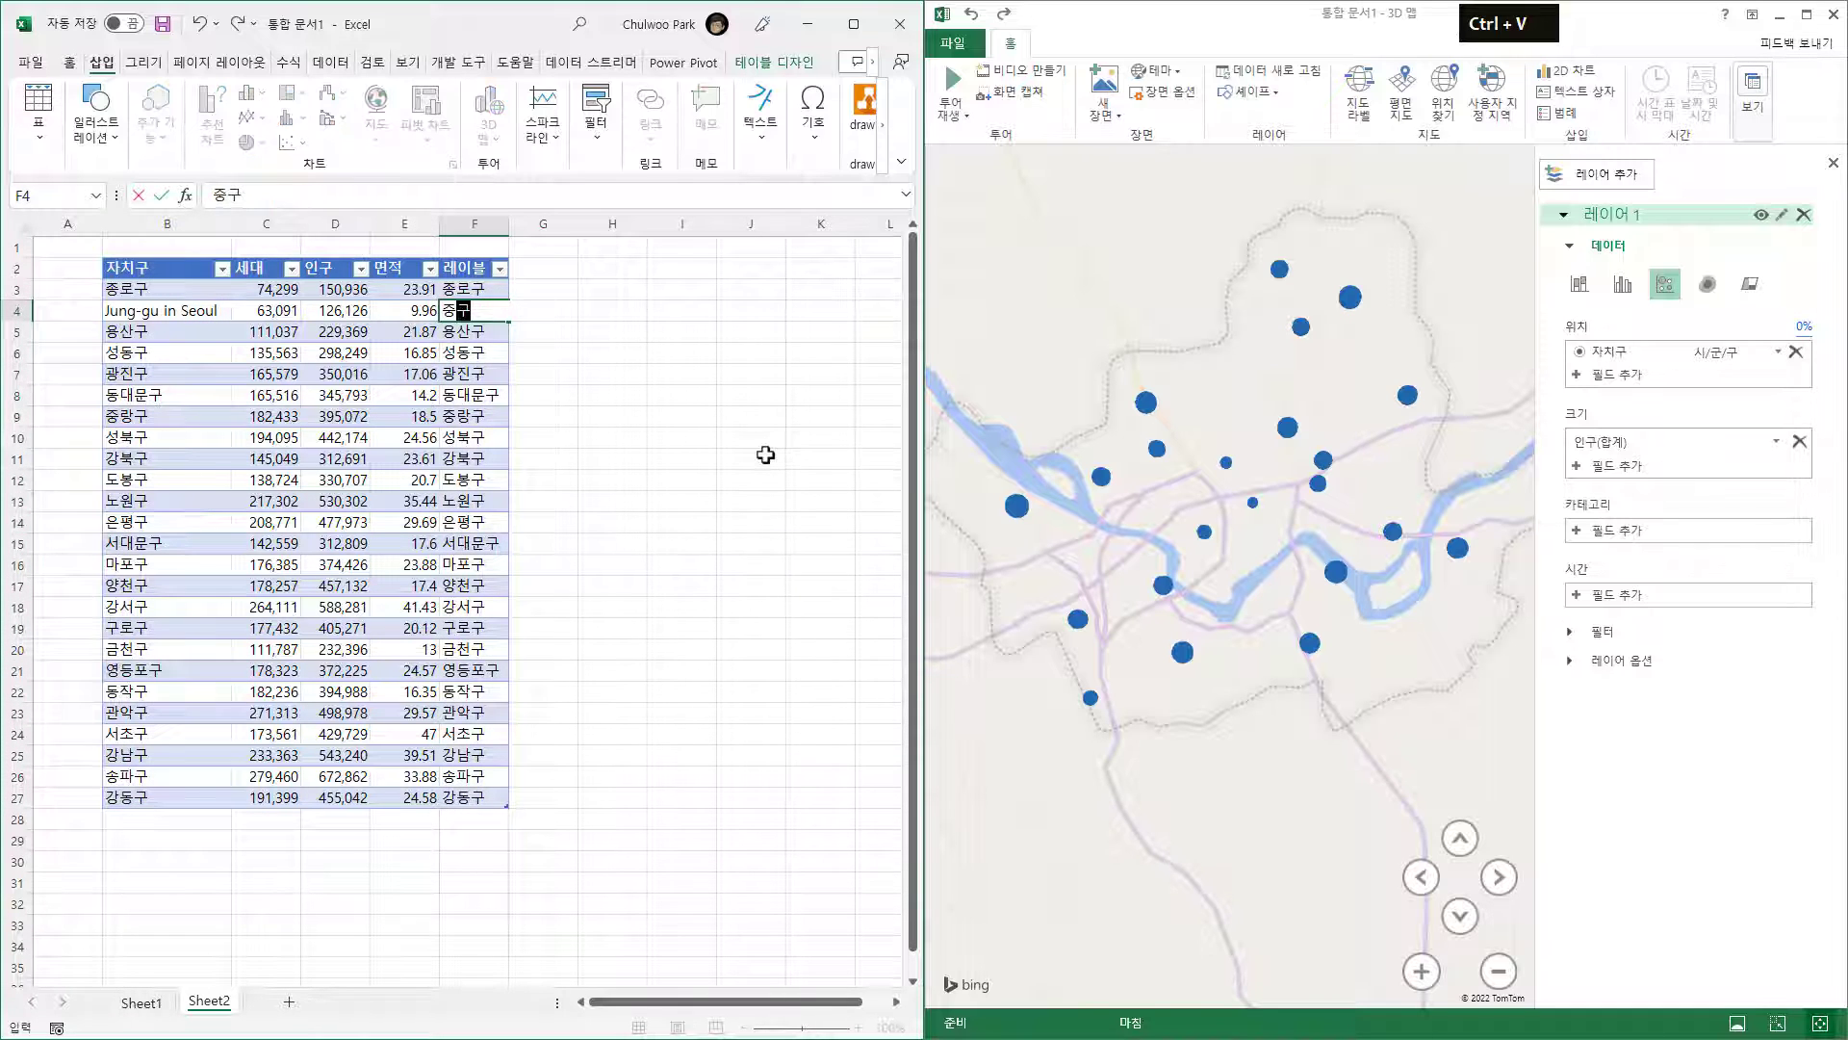
key("Return")
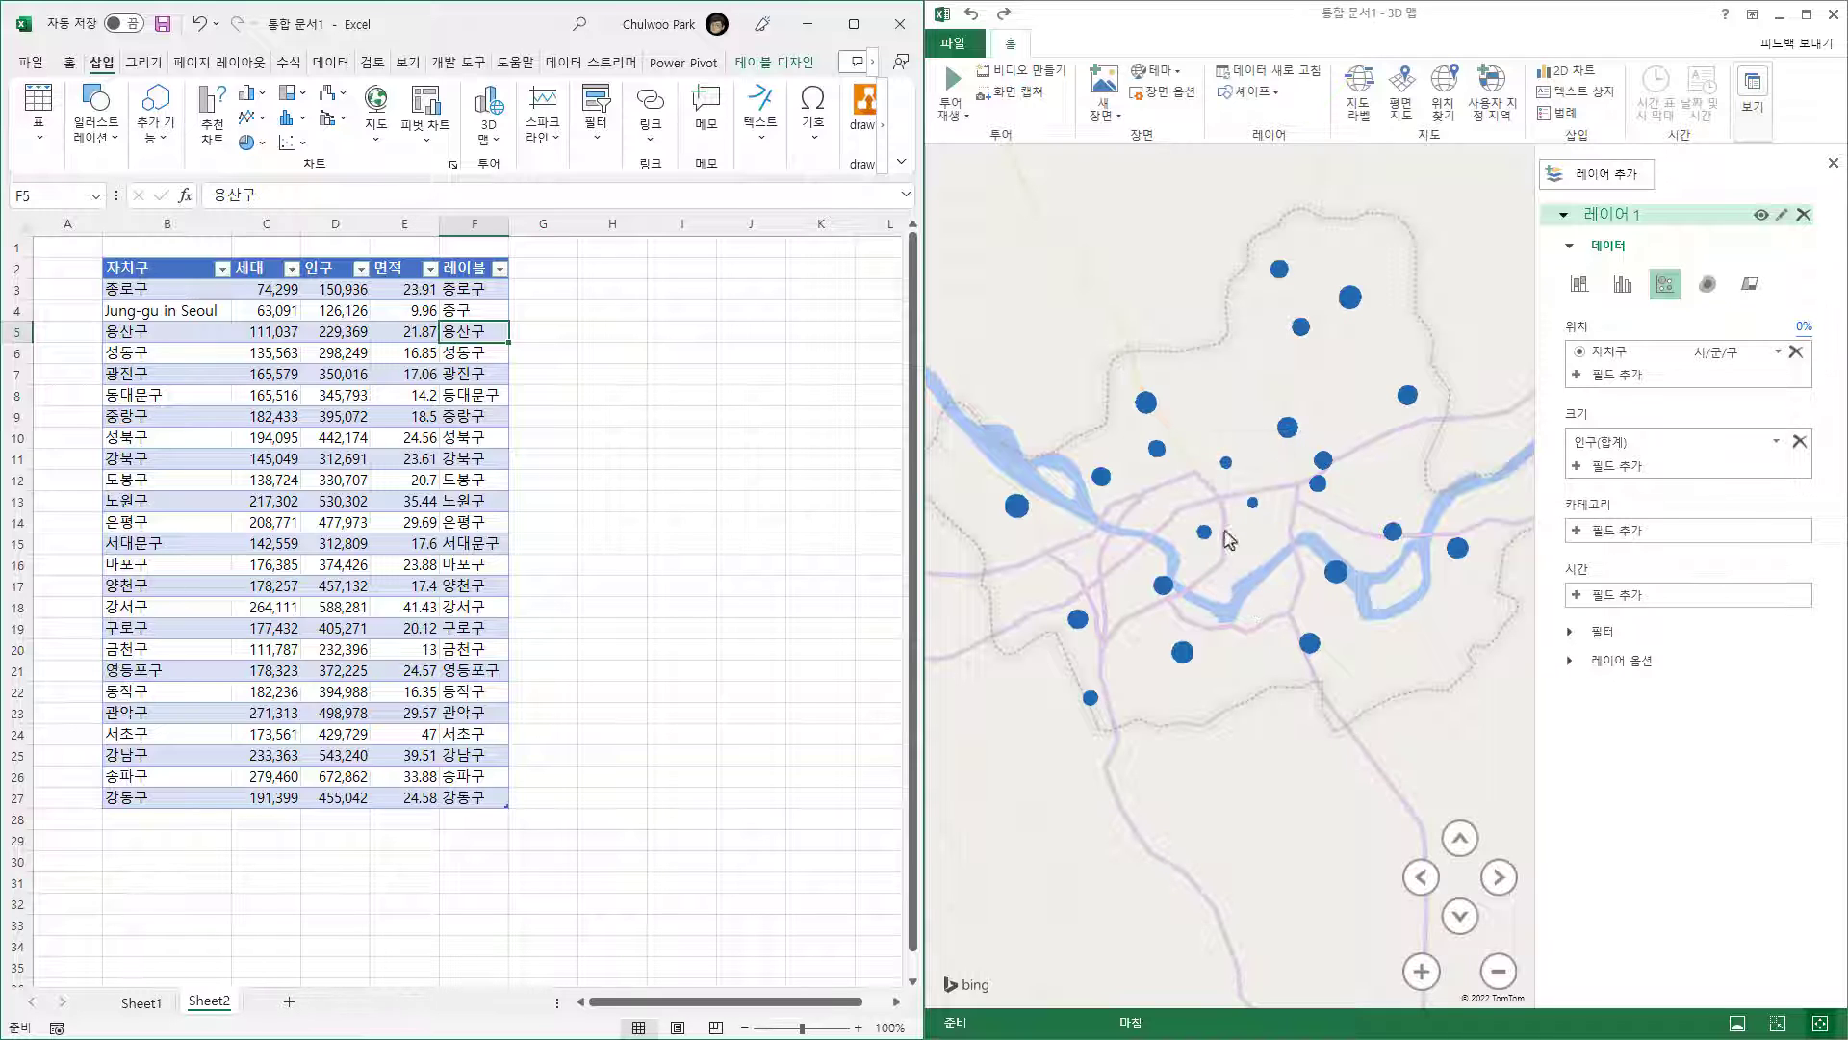
- Check the data card of the Jung-gu in Seoul bubble and refresh the 3D map data
mouse_move(1251, 504)
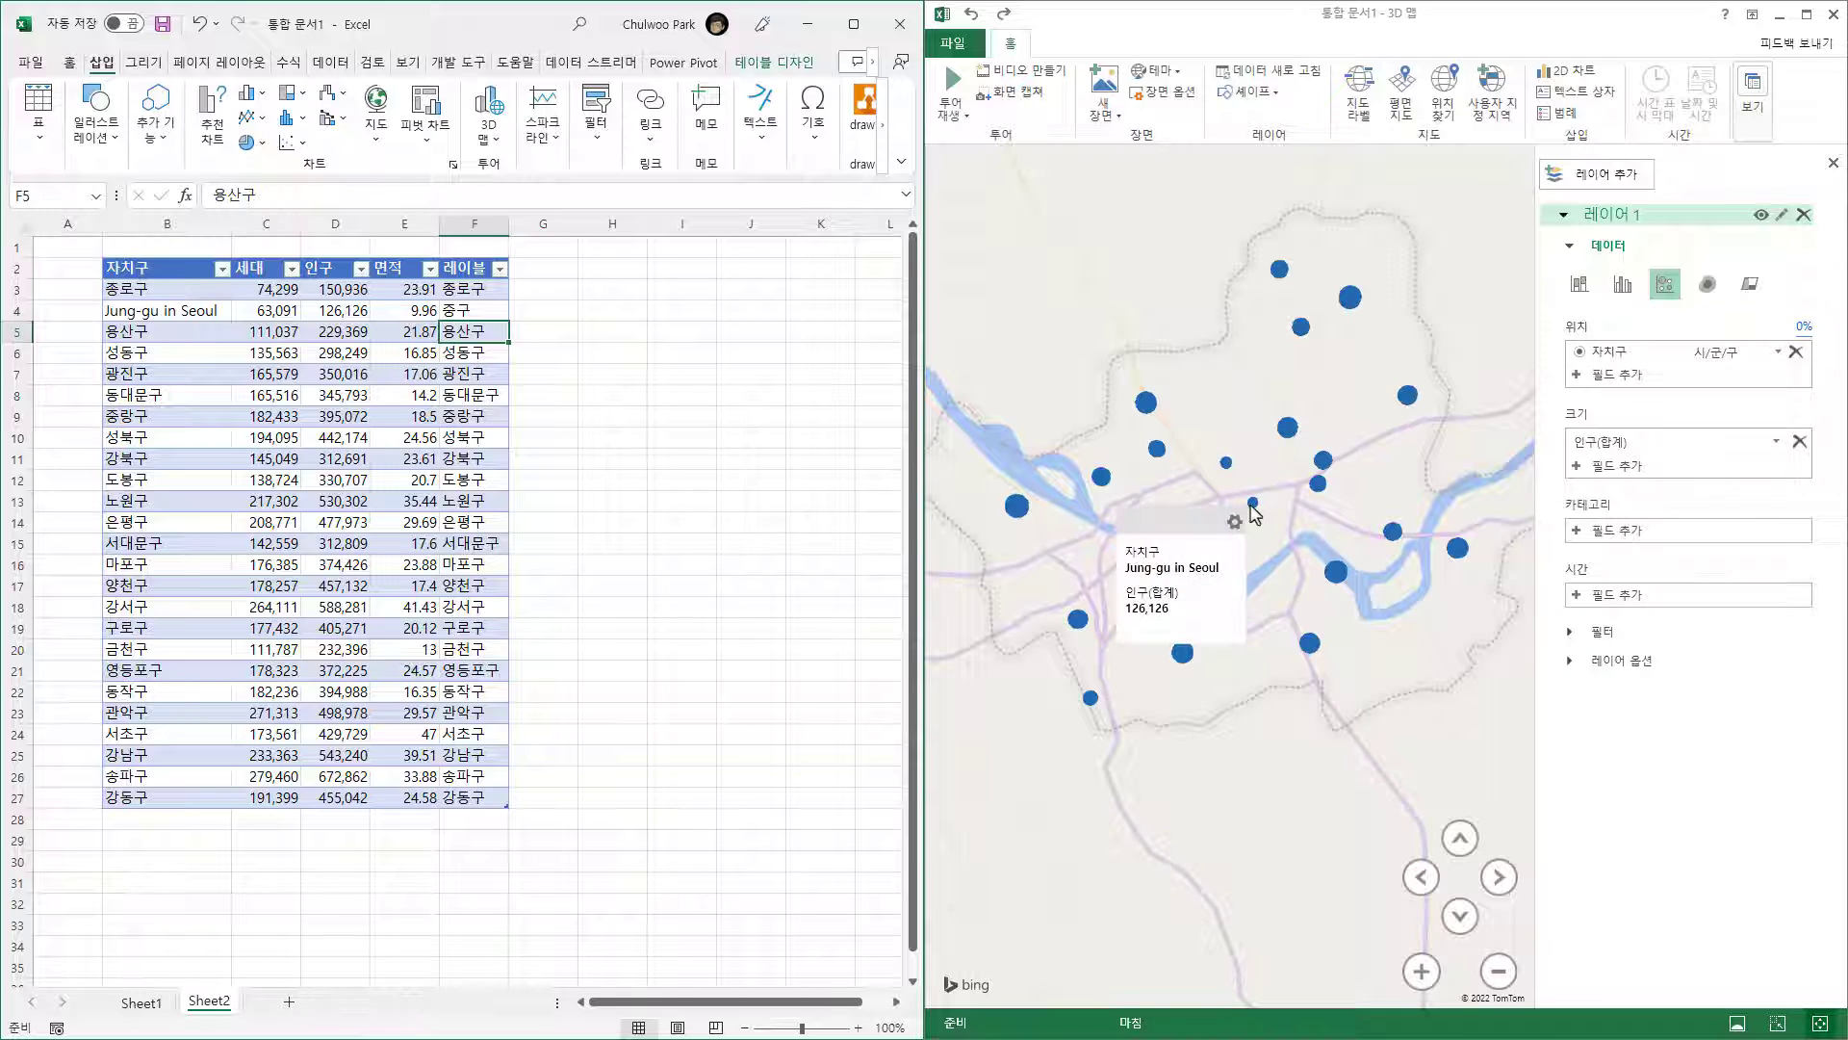
left_click(1572, 662)
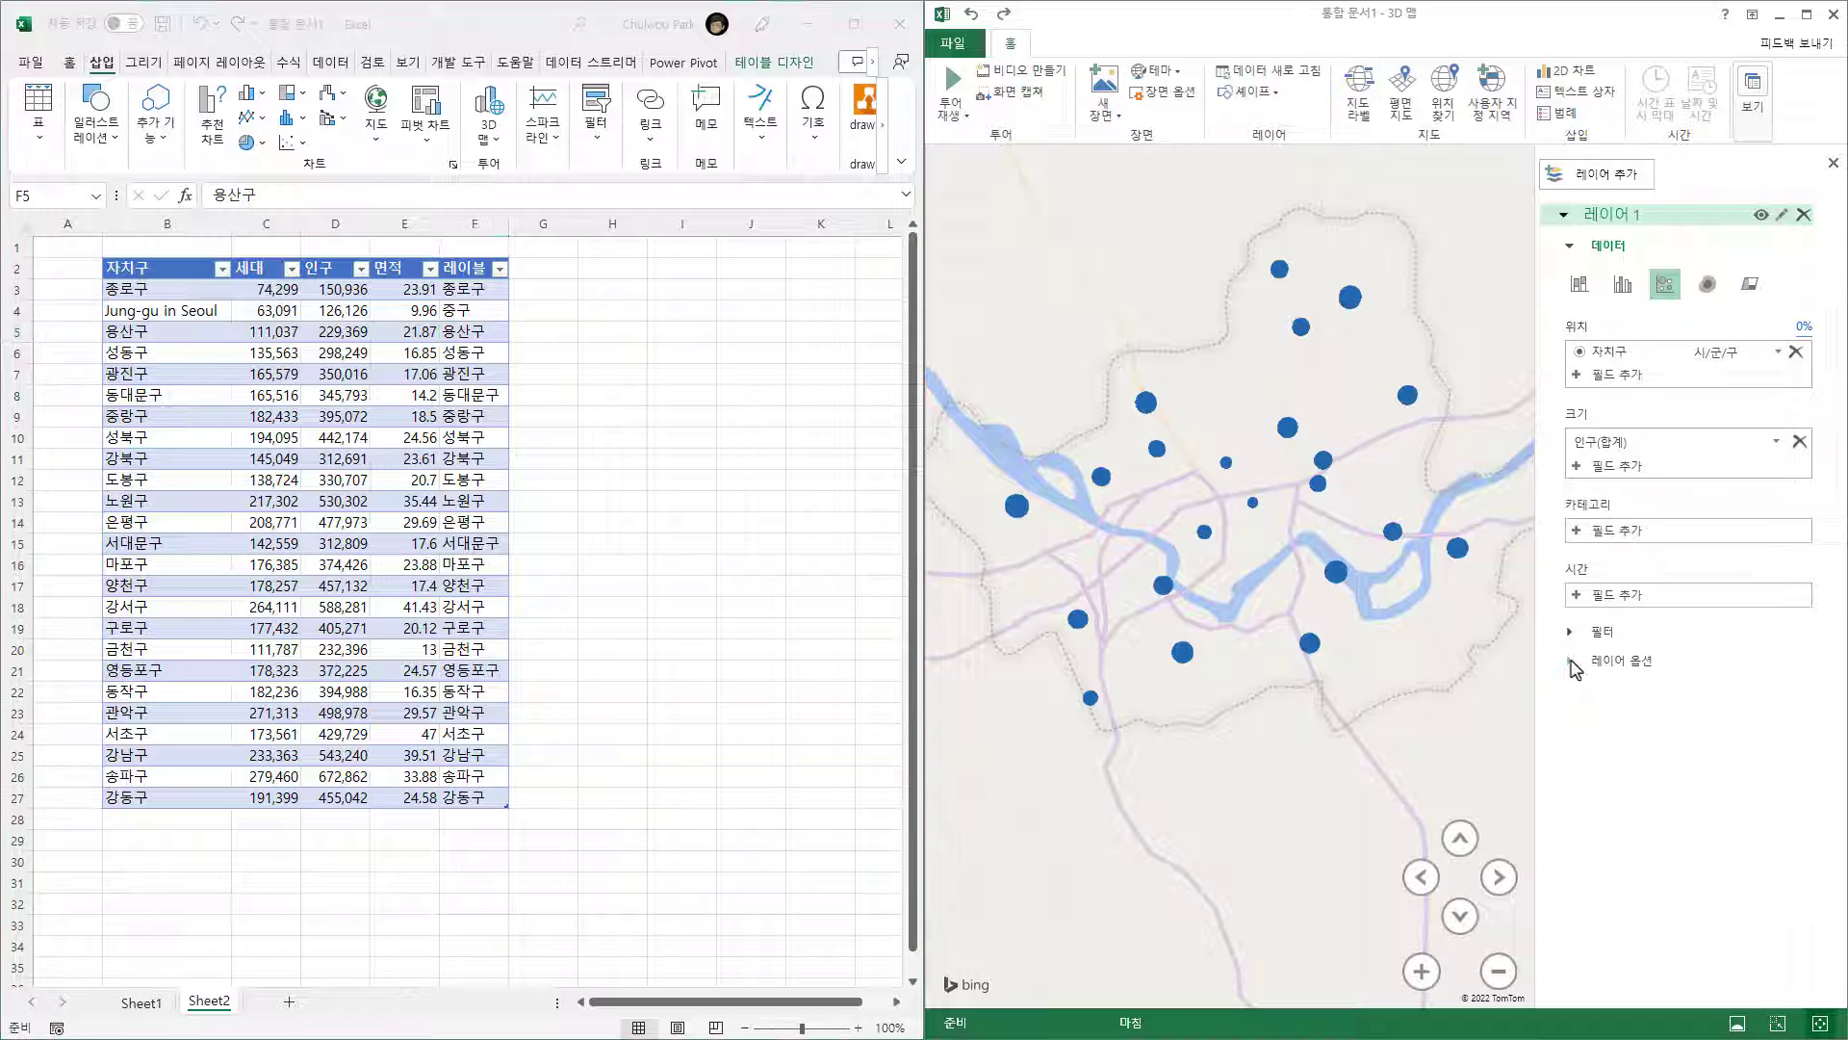
left_click(1292, 79)
- Customize the layer's data card by replacing the 자치구 field with 레이블 above 인구 and renaming that field 자치구
left_click(1622, 662)
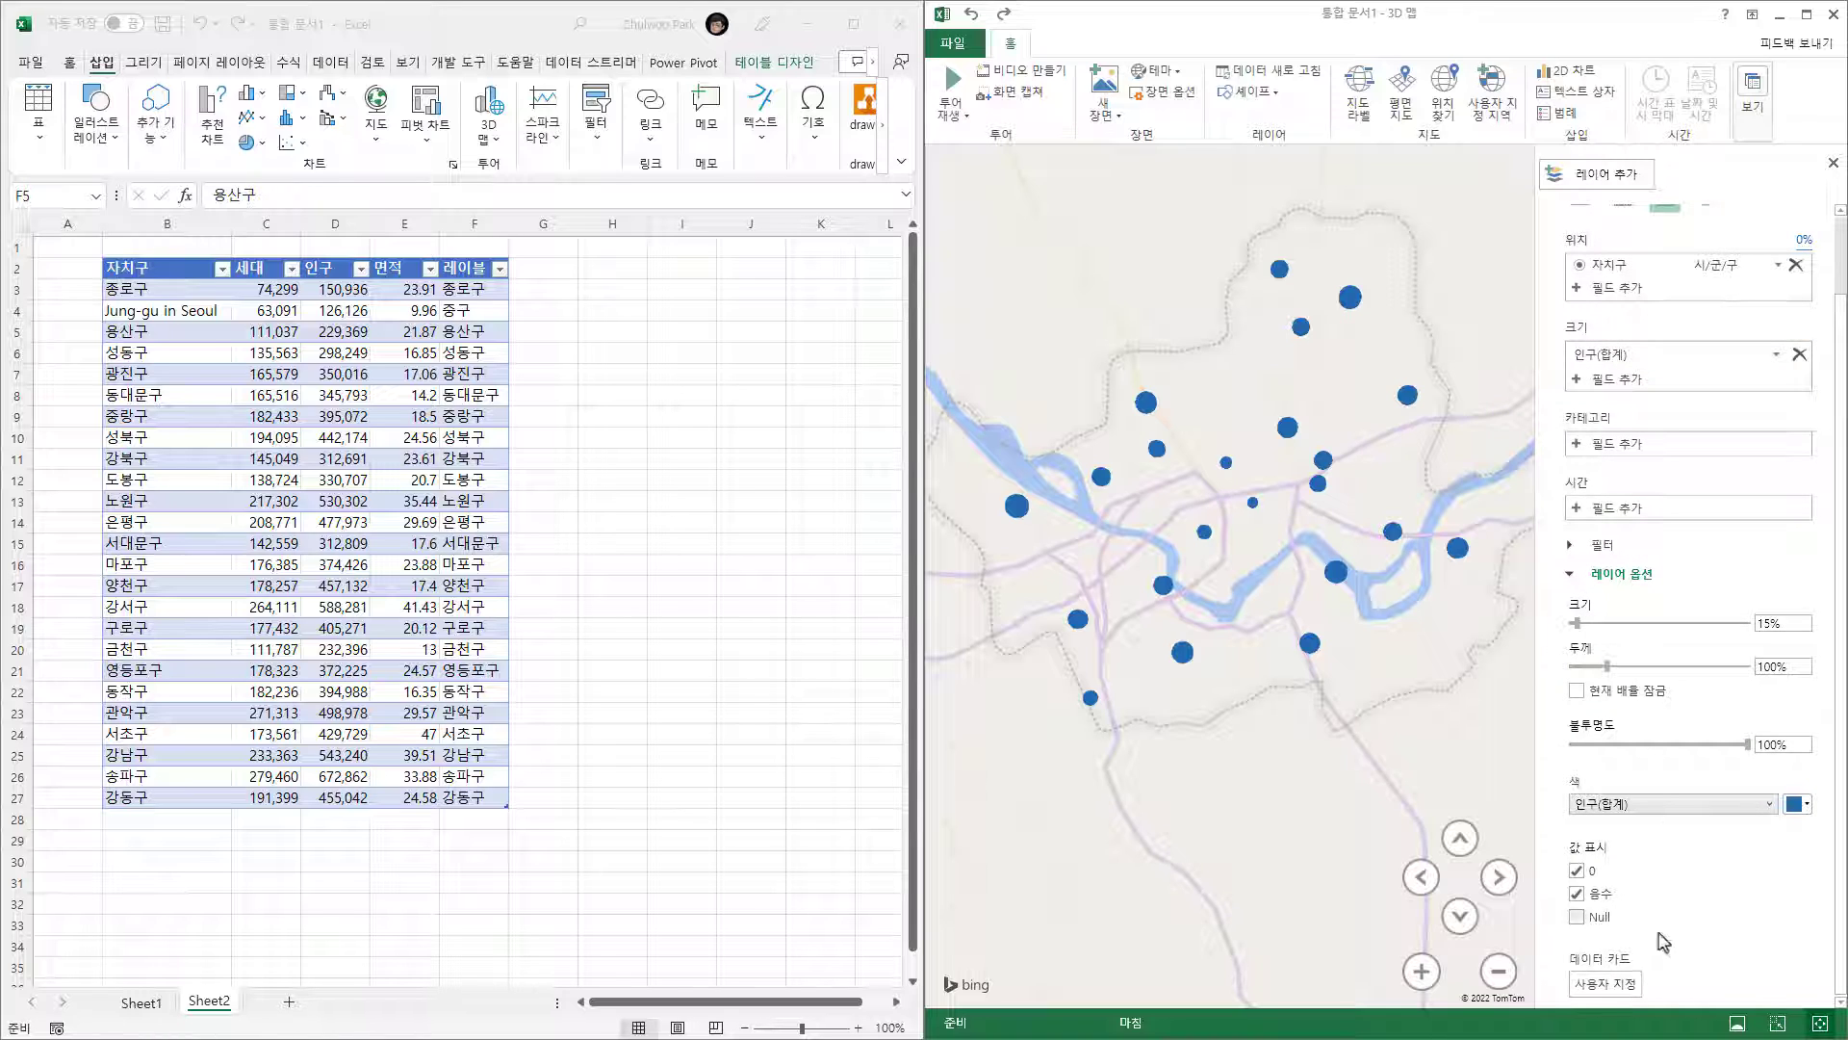
left_click(1616, 986)
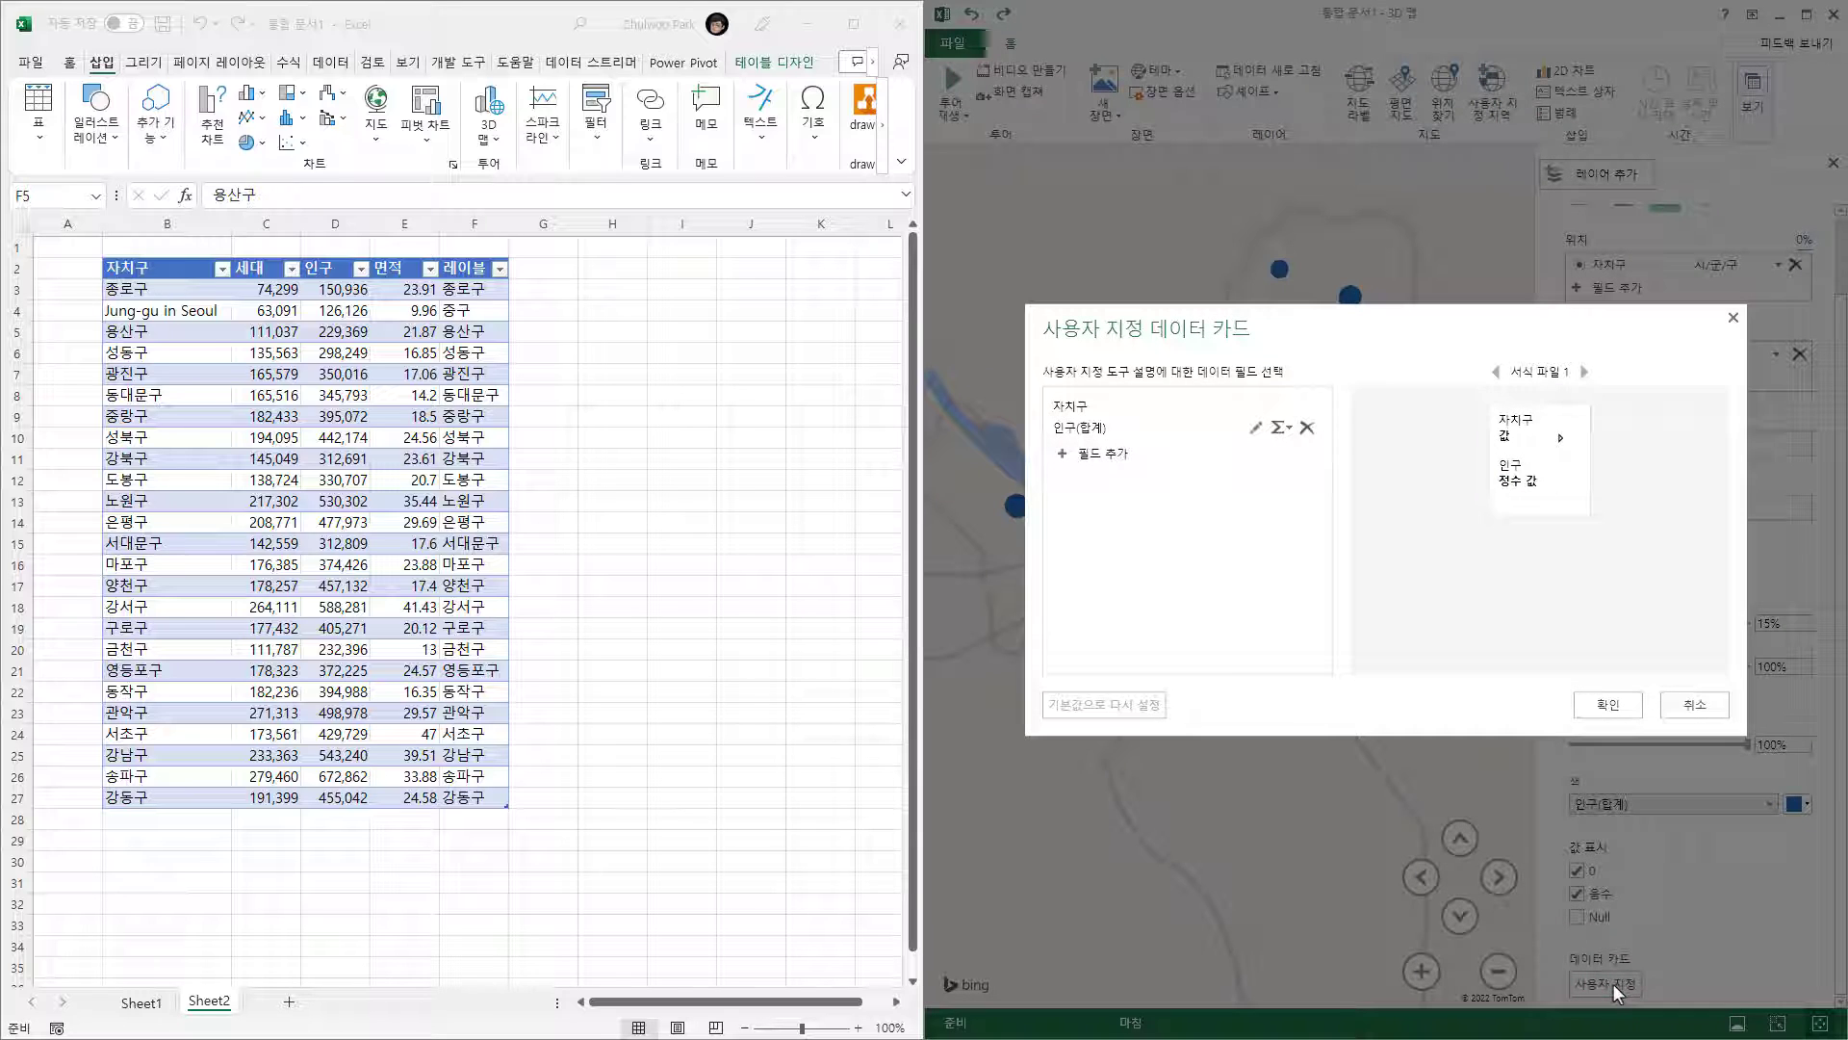
left_click(1064, 456)
left_click(1108, 510)
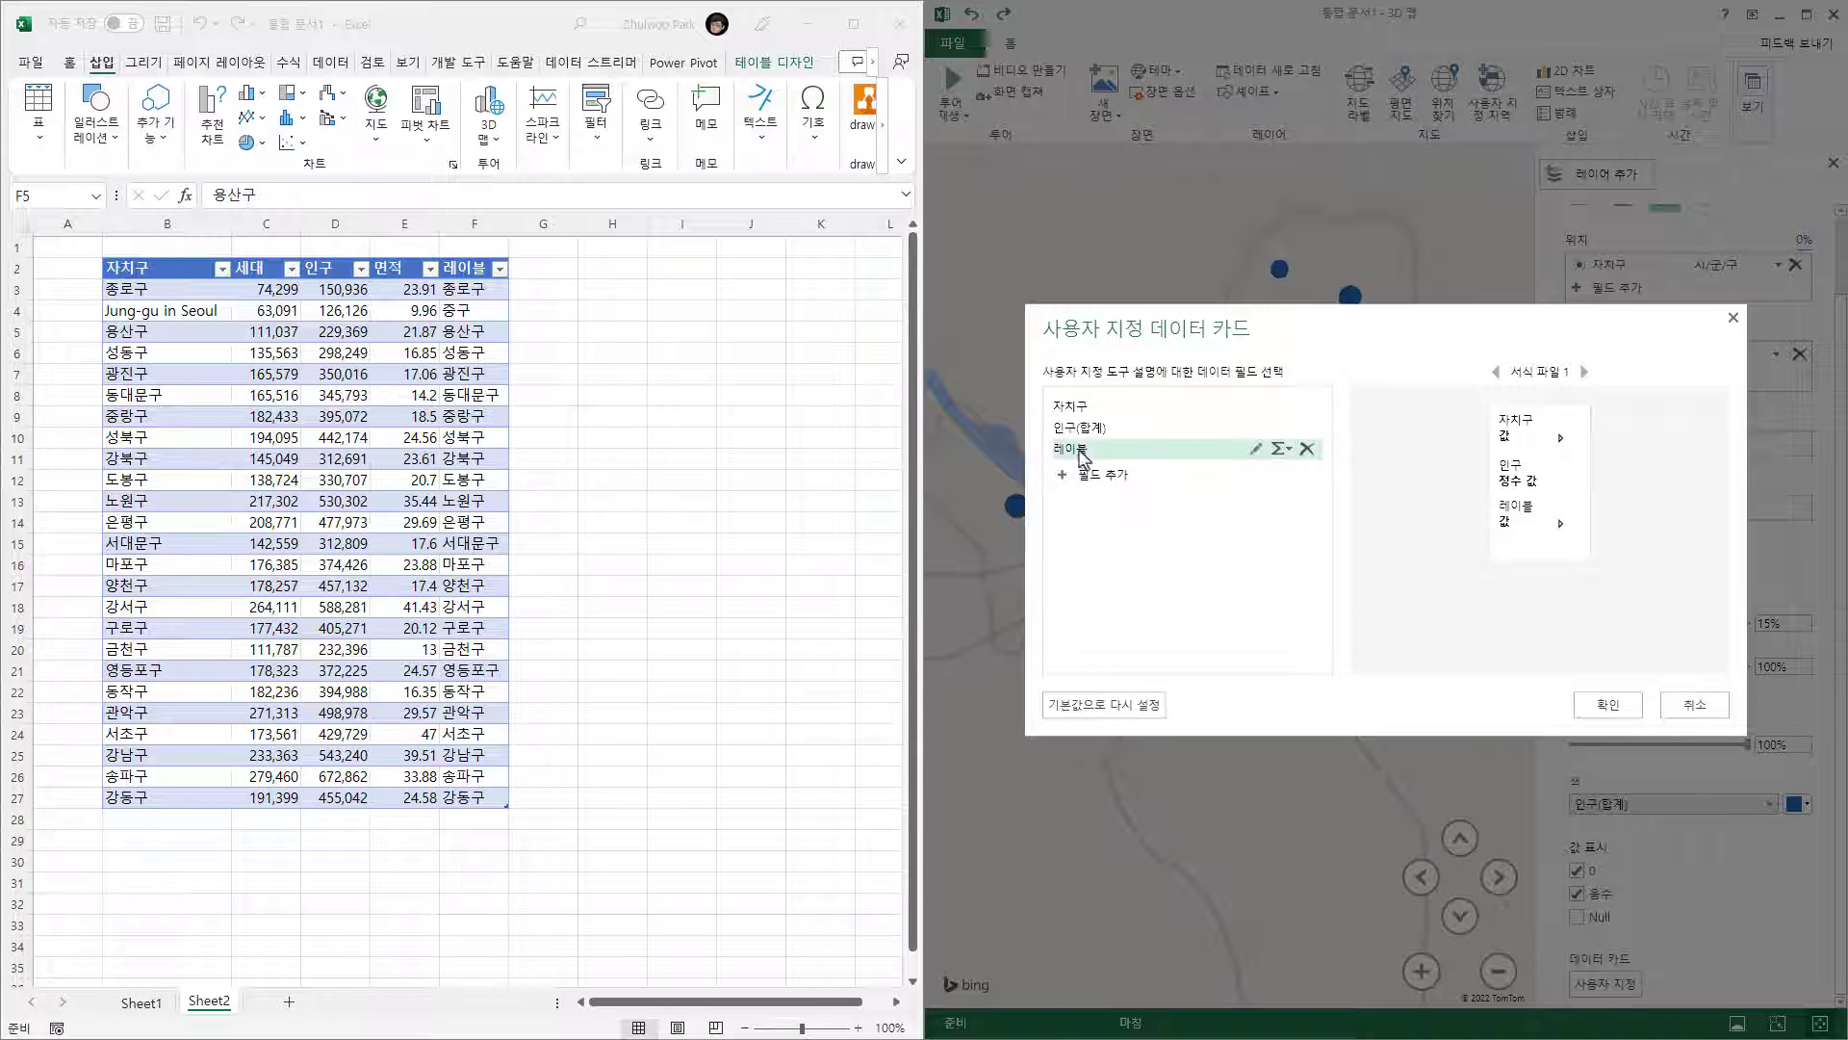
left_click_drag(1081, 457, 1083, 416)
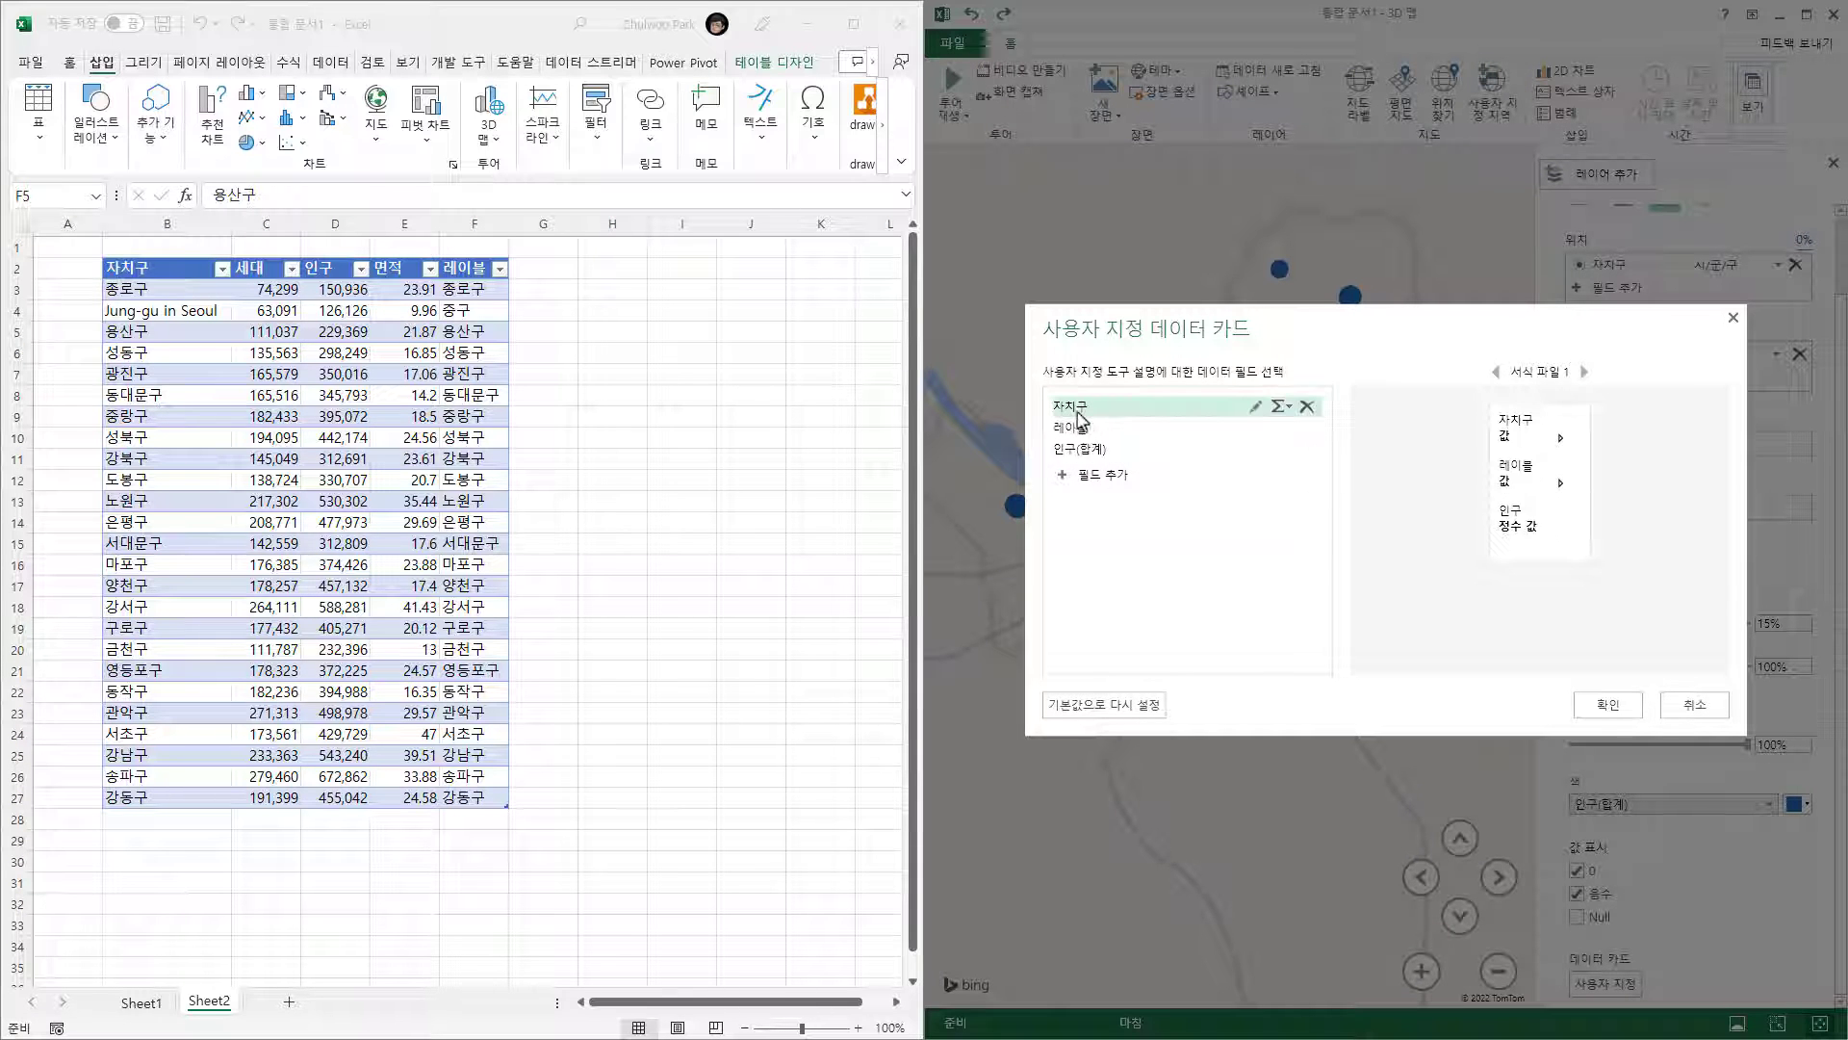
left_click(1306, 408)
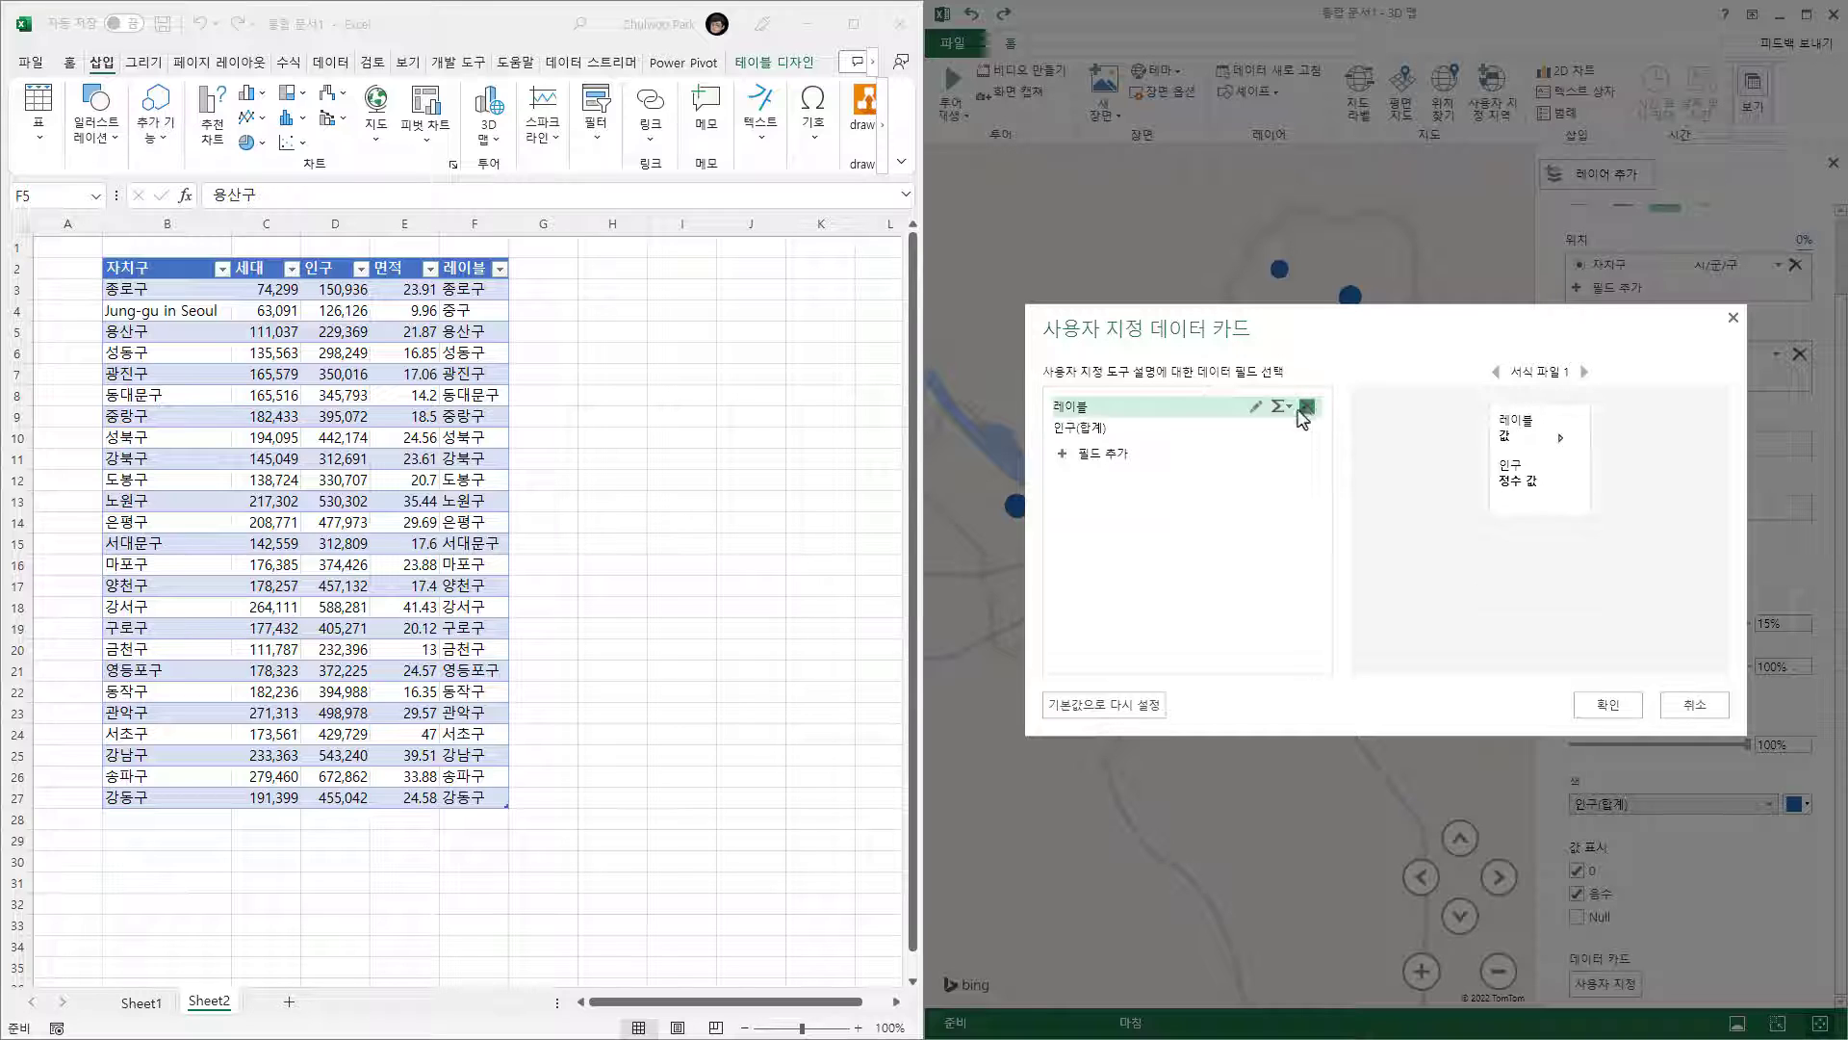
left_click(1254, 412)
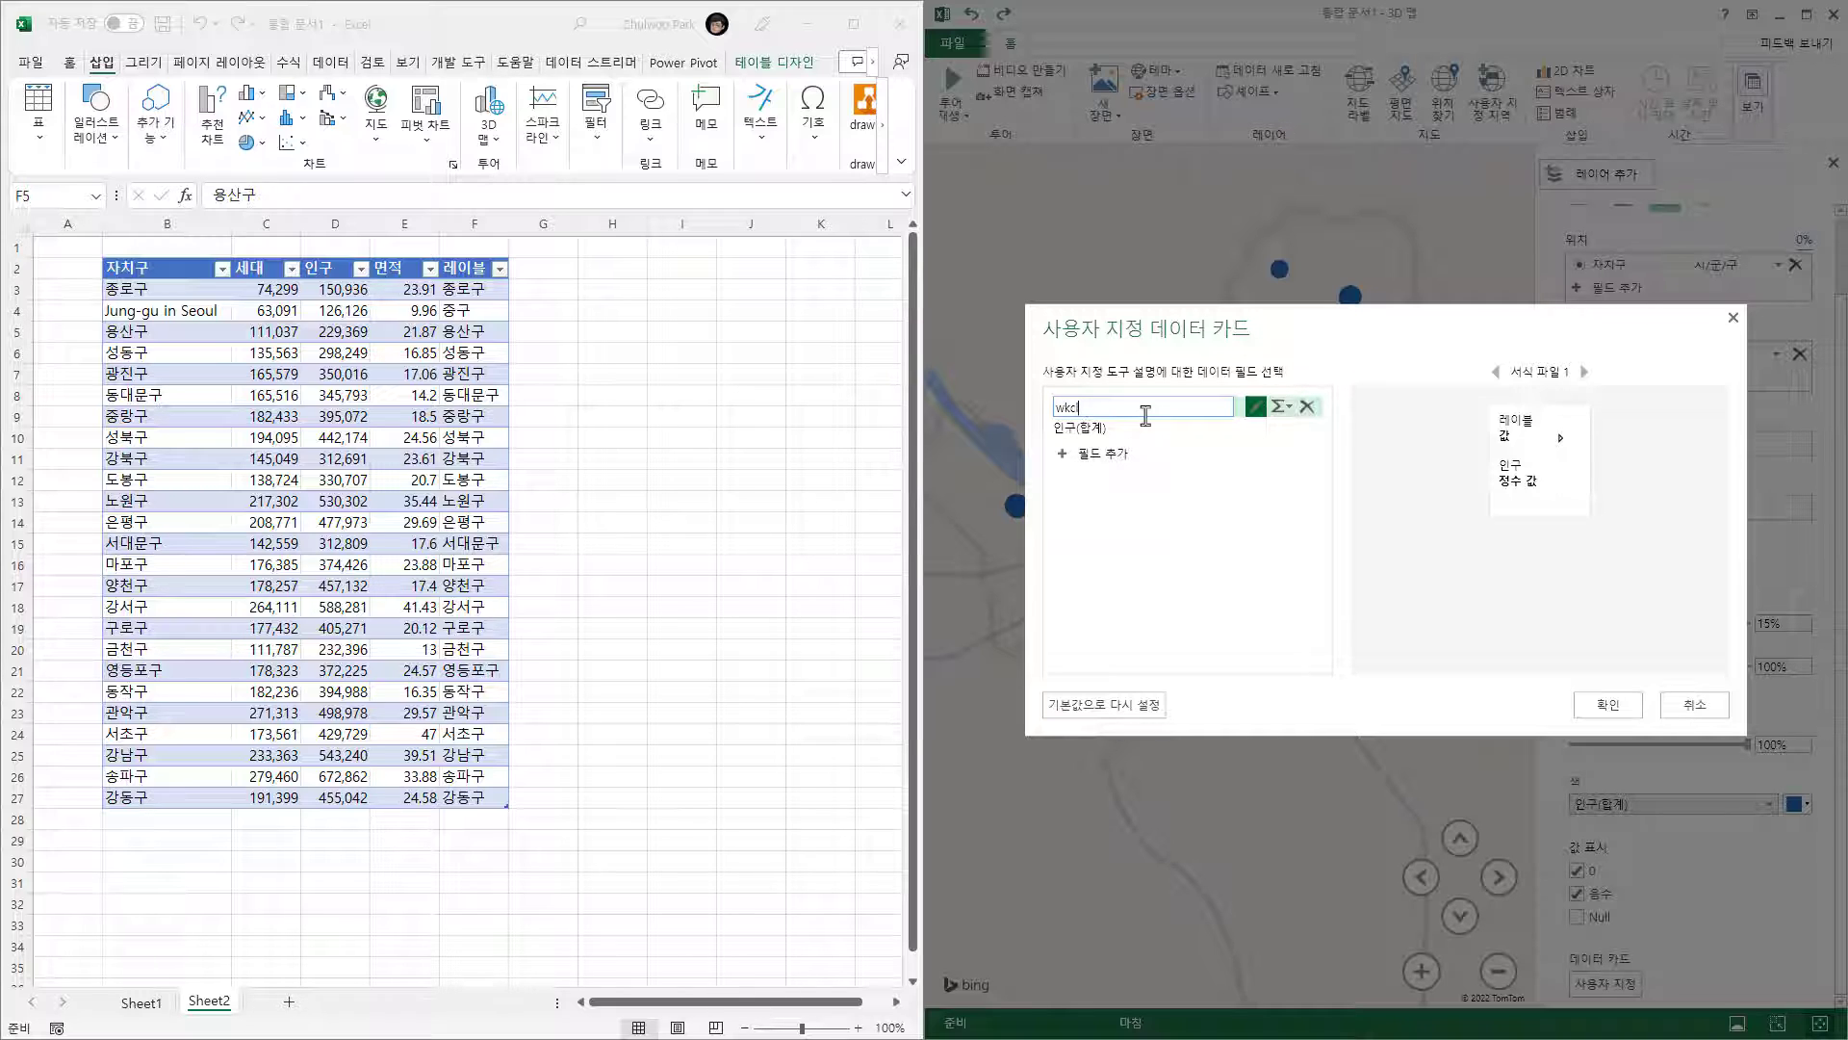
key("Return")
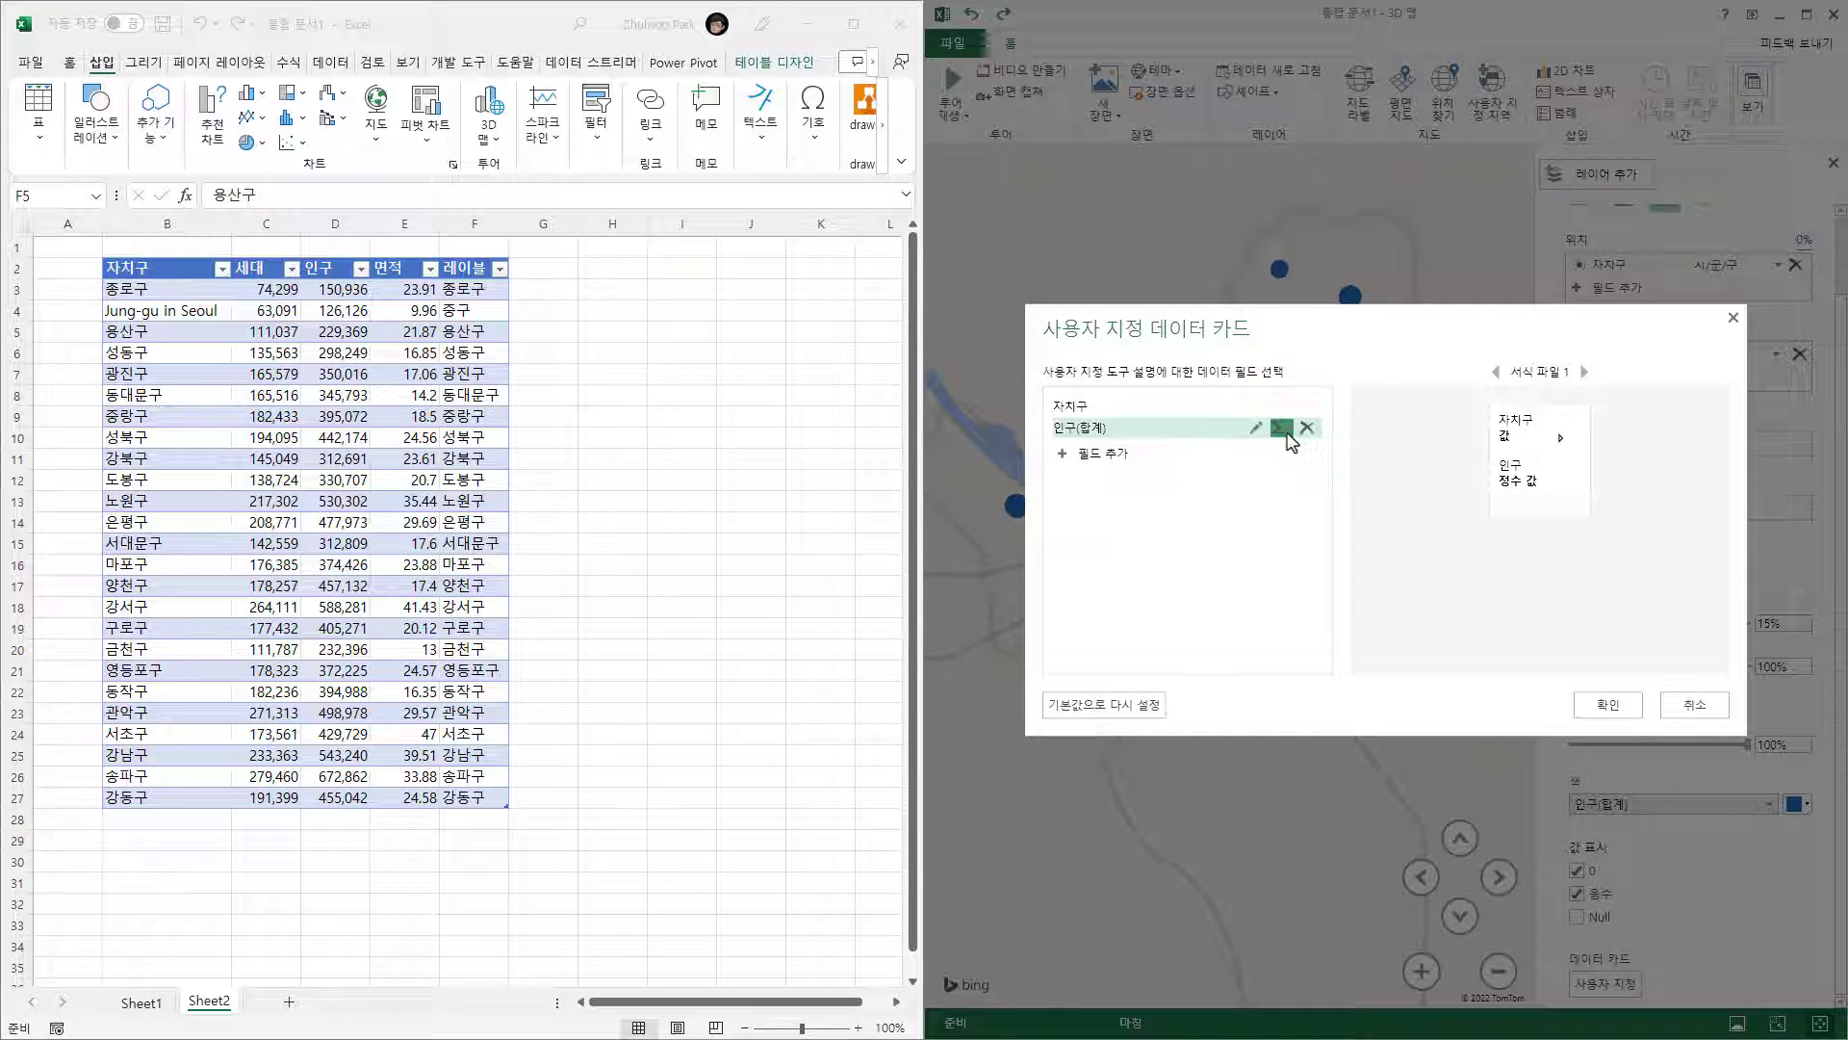
- Set the data card's 인구 field to 집계 없음, rename it 인구(명) and apply the custom card
left_click(1284, 428)
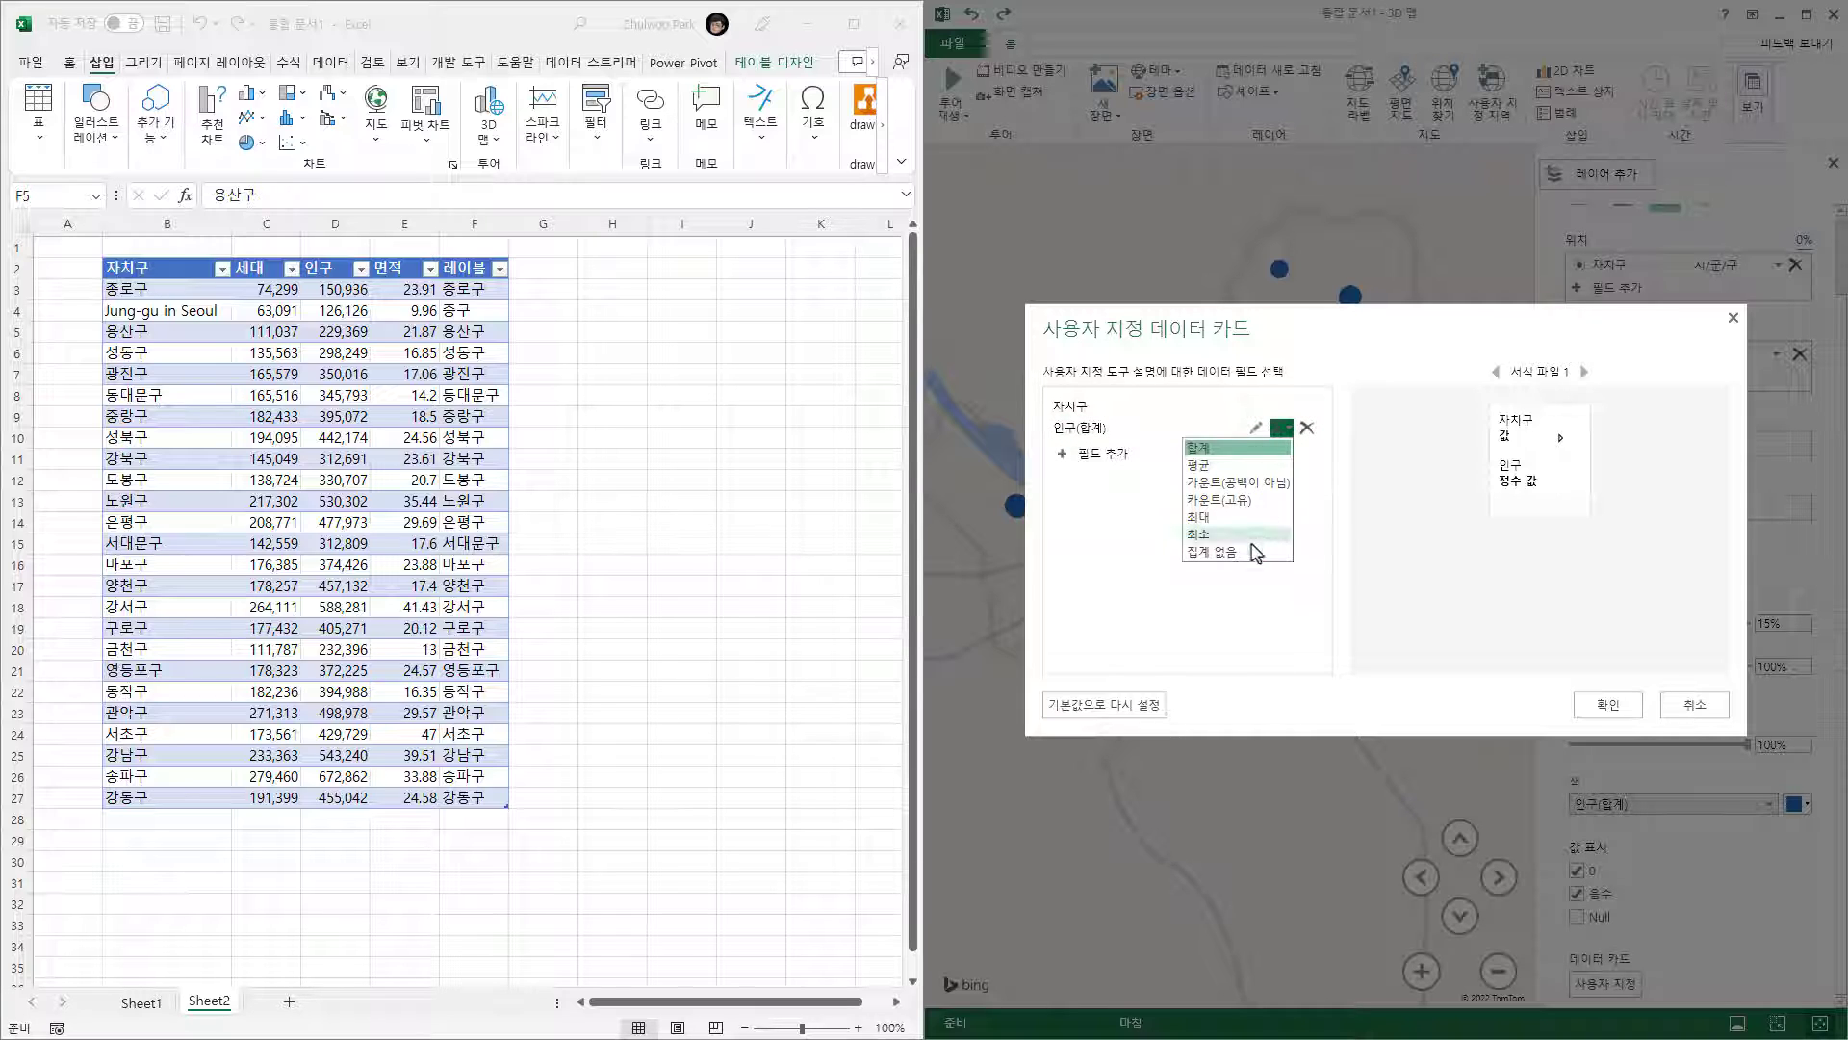
left_click(1247, 551)
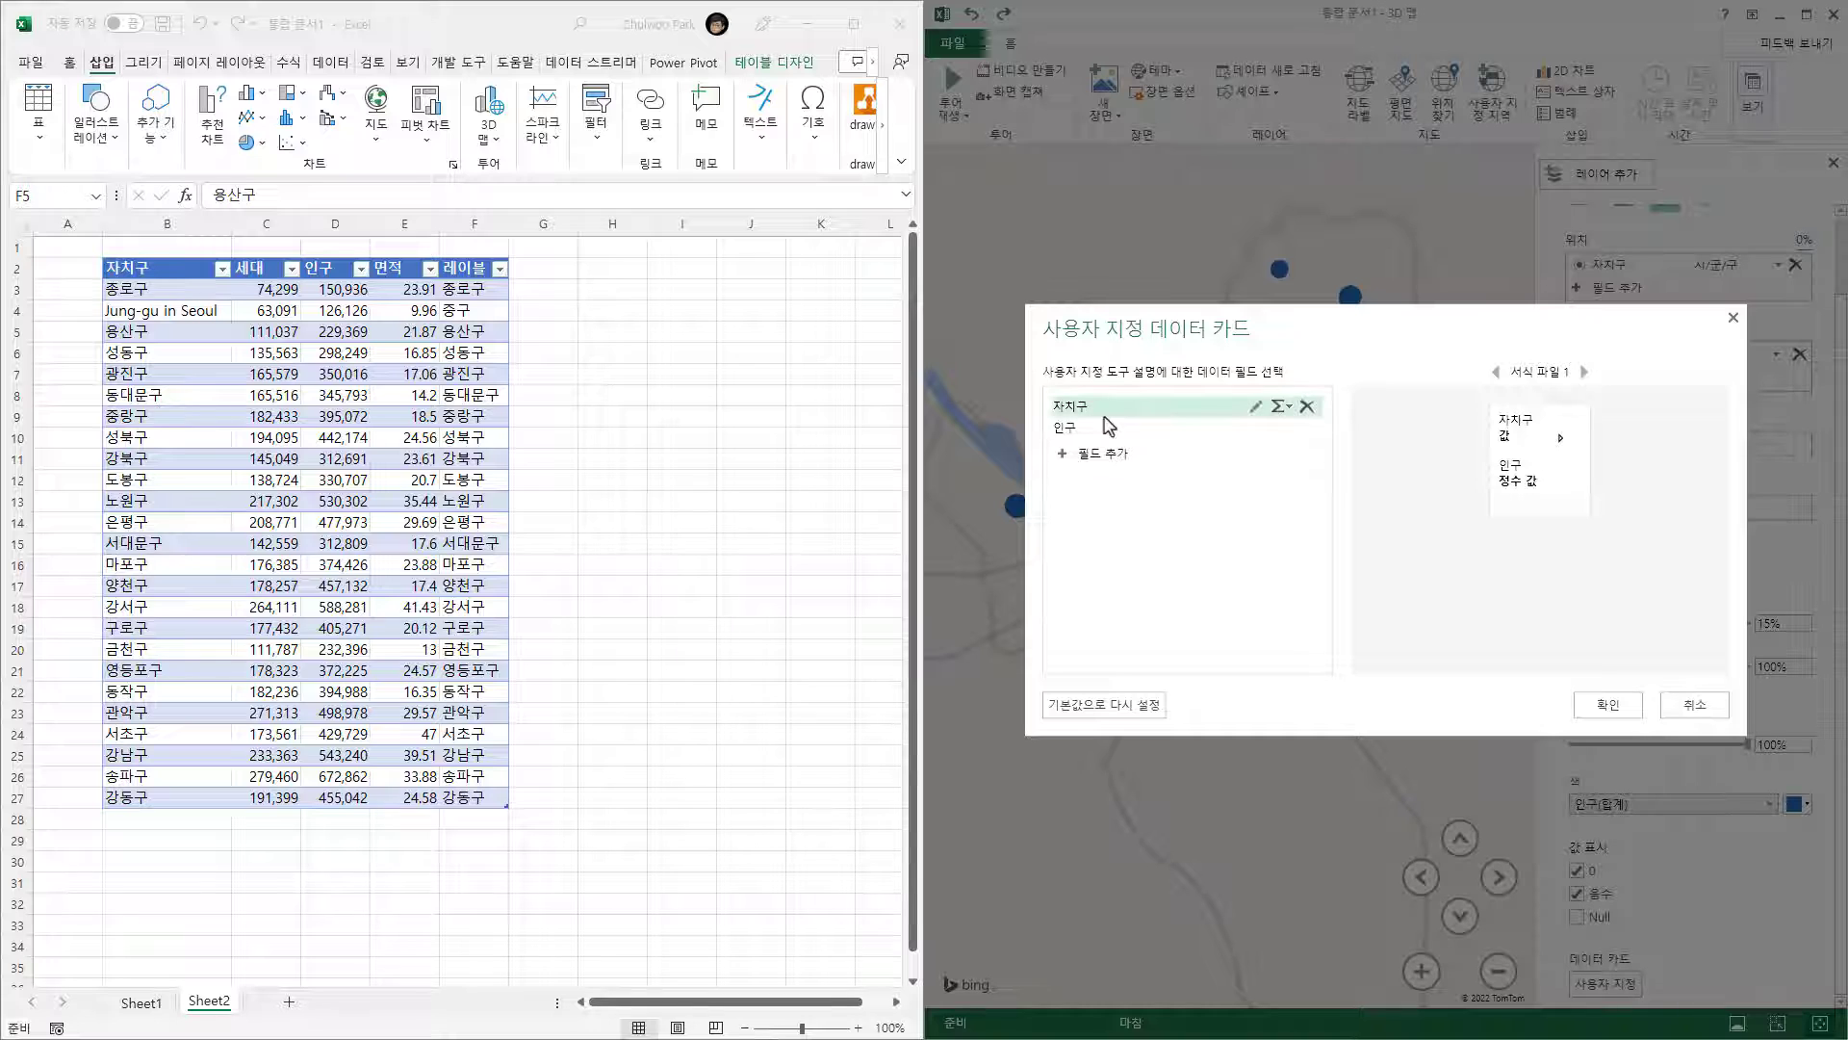
left_click(1254, 430)
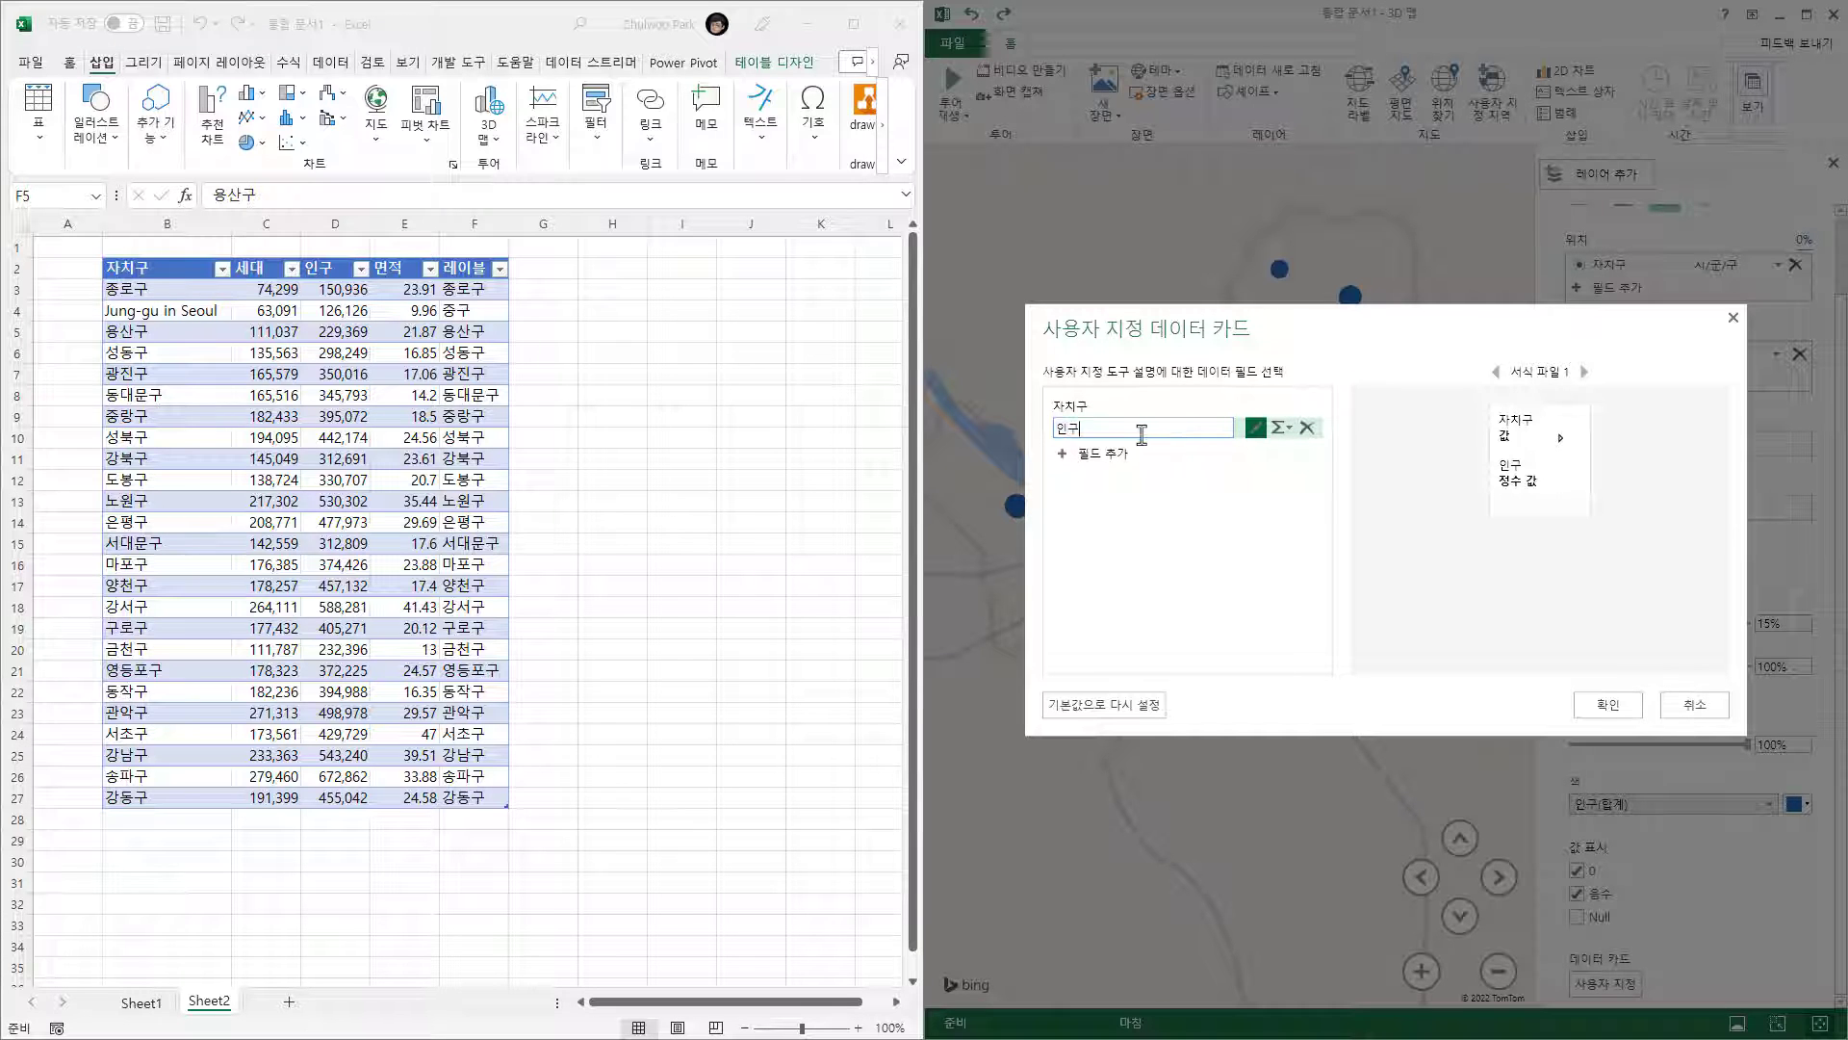
type("(명")
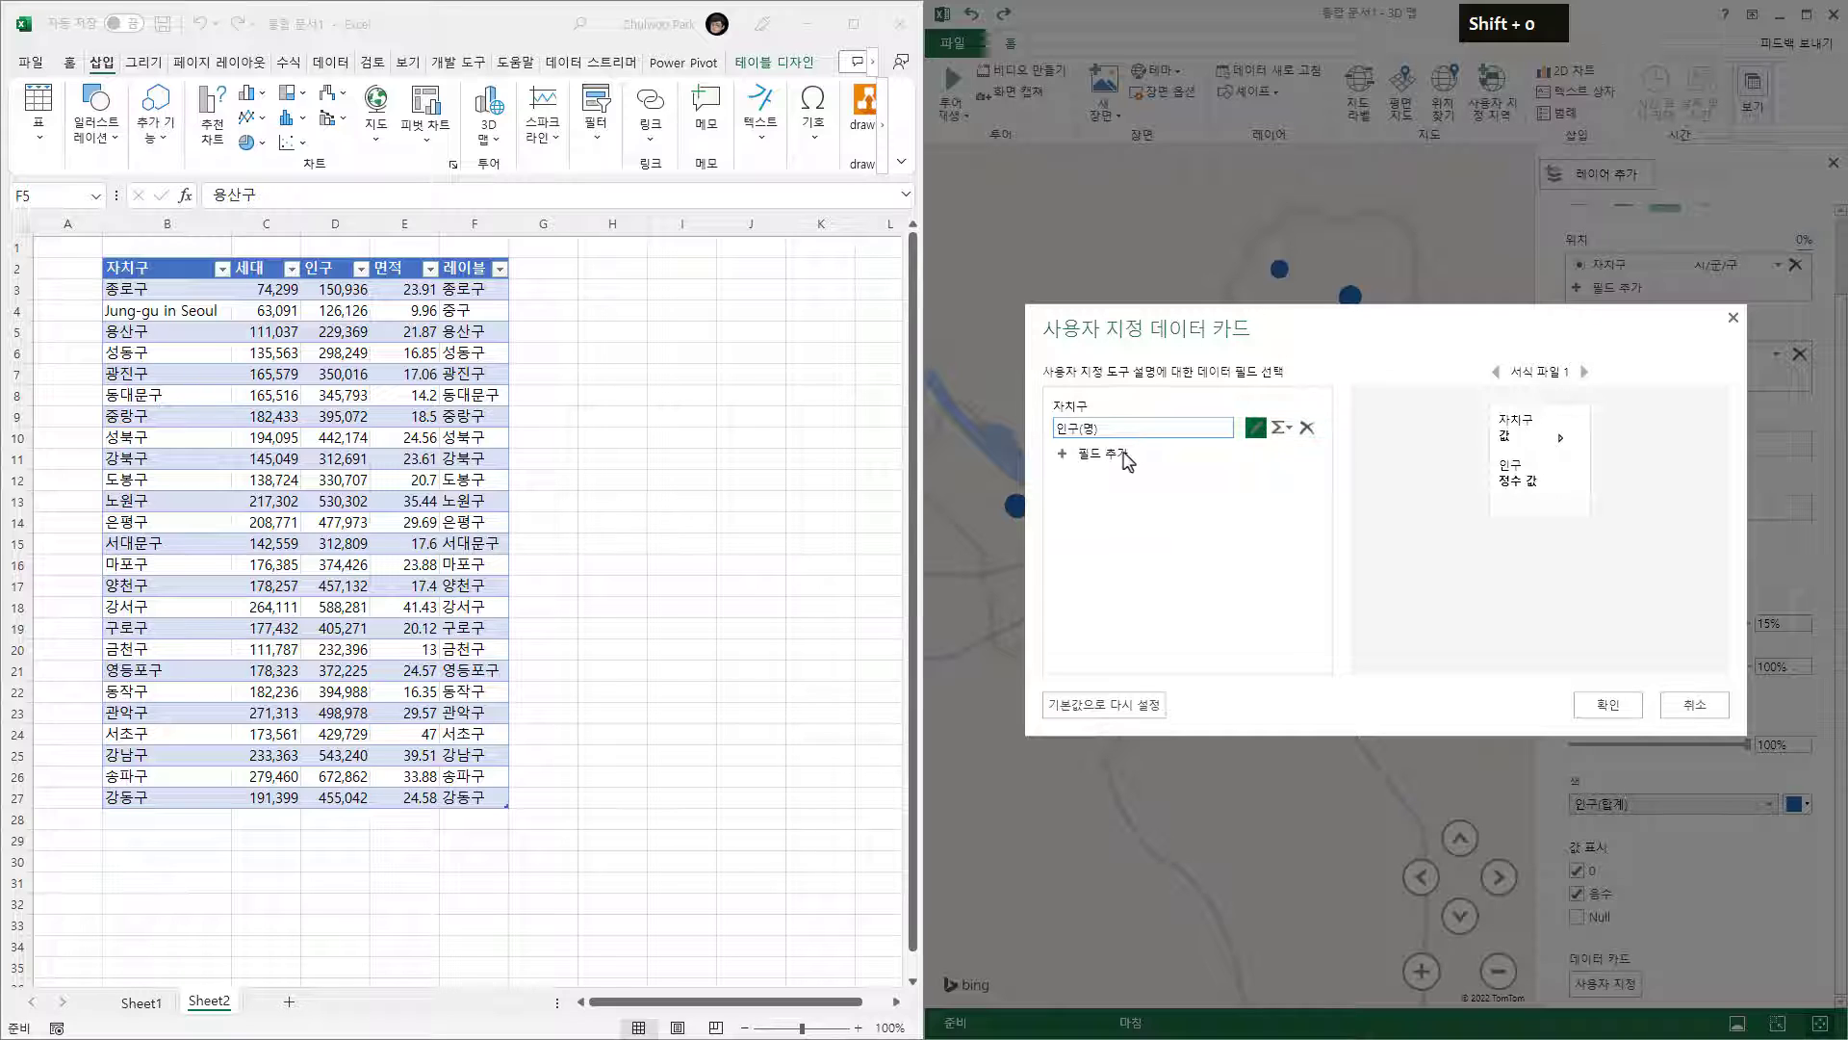
left_click(1626, 705)
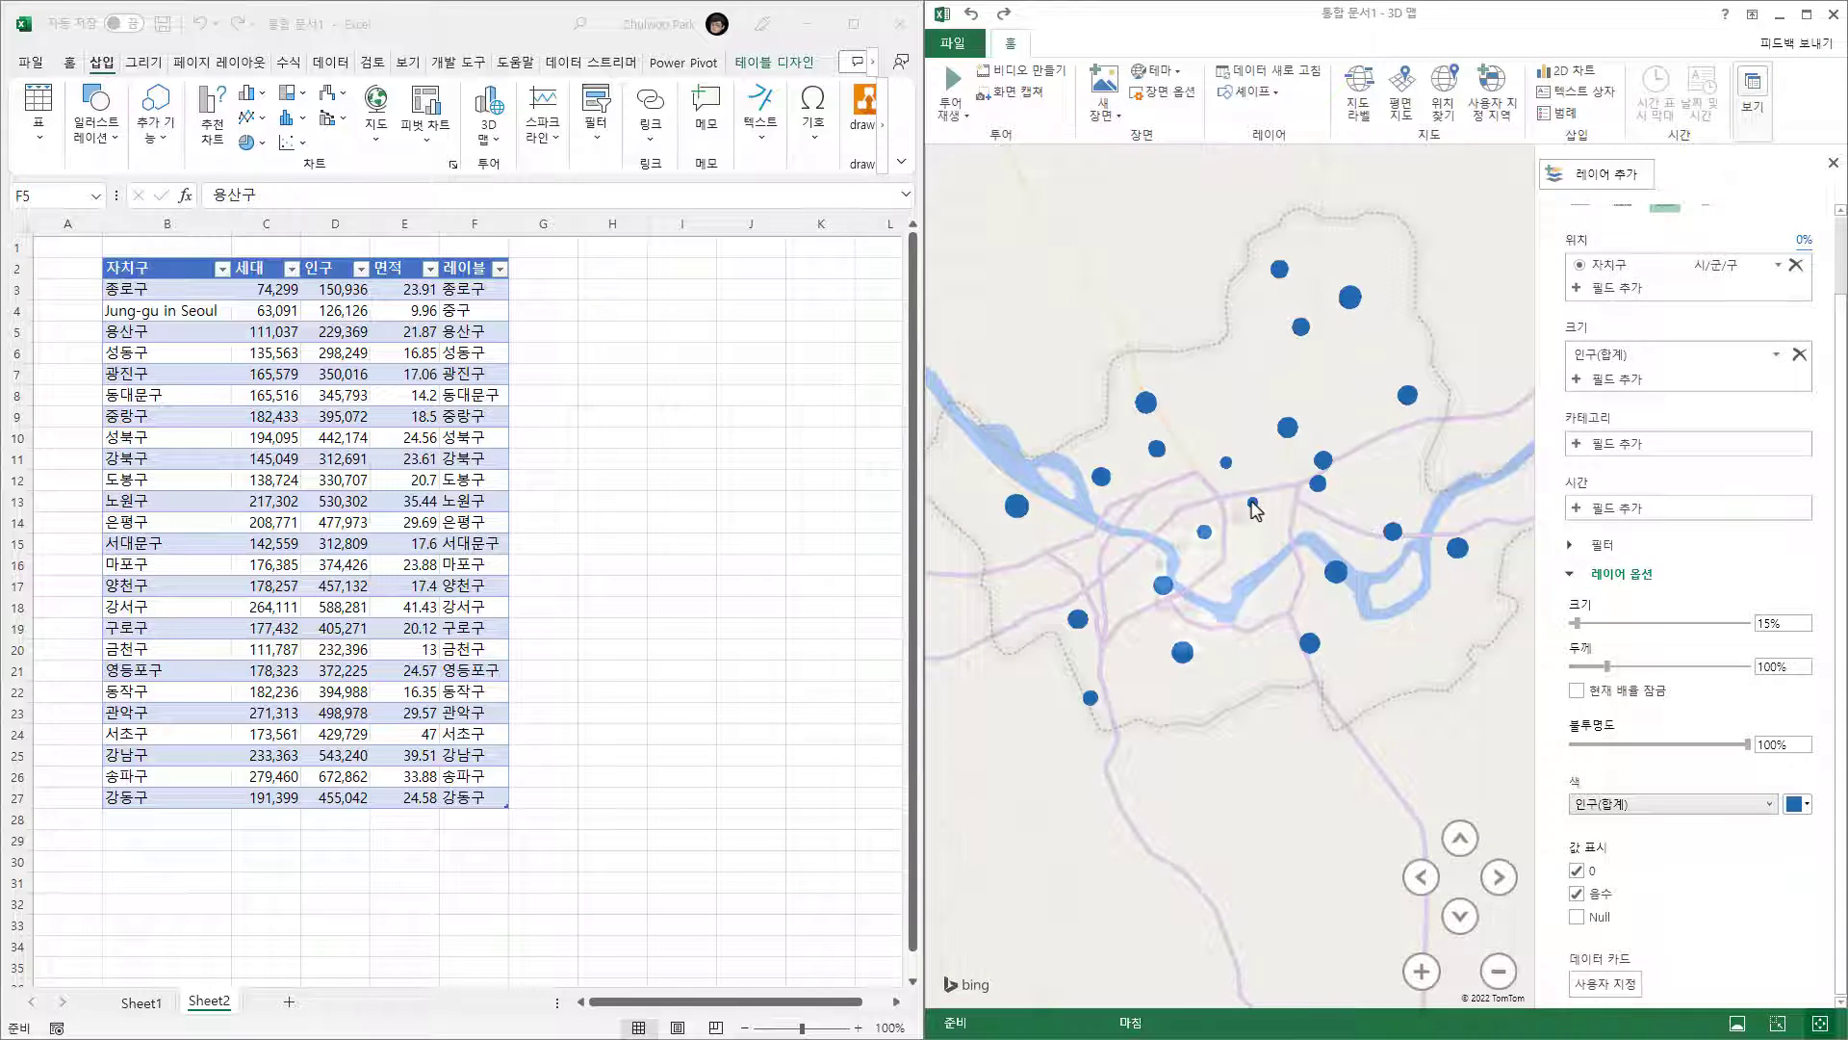
- Check the customized data cards of the 중구, 서초구 and 금천구 bubbles on the Seoul map
mouse_move(1253, 504)
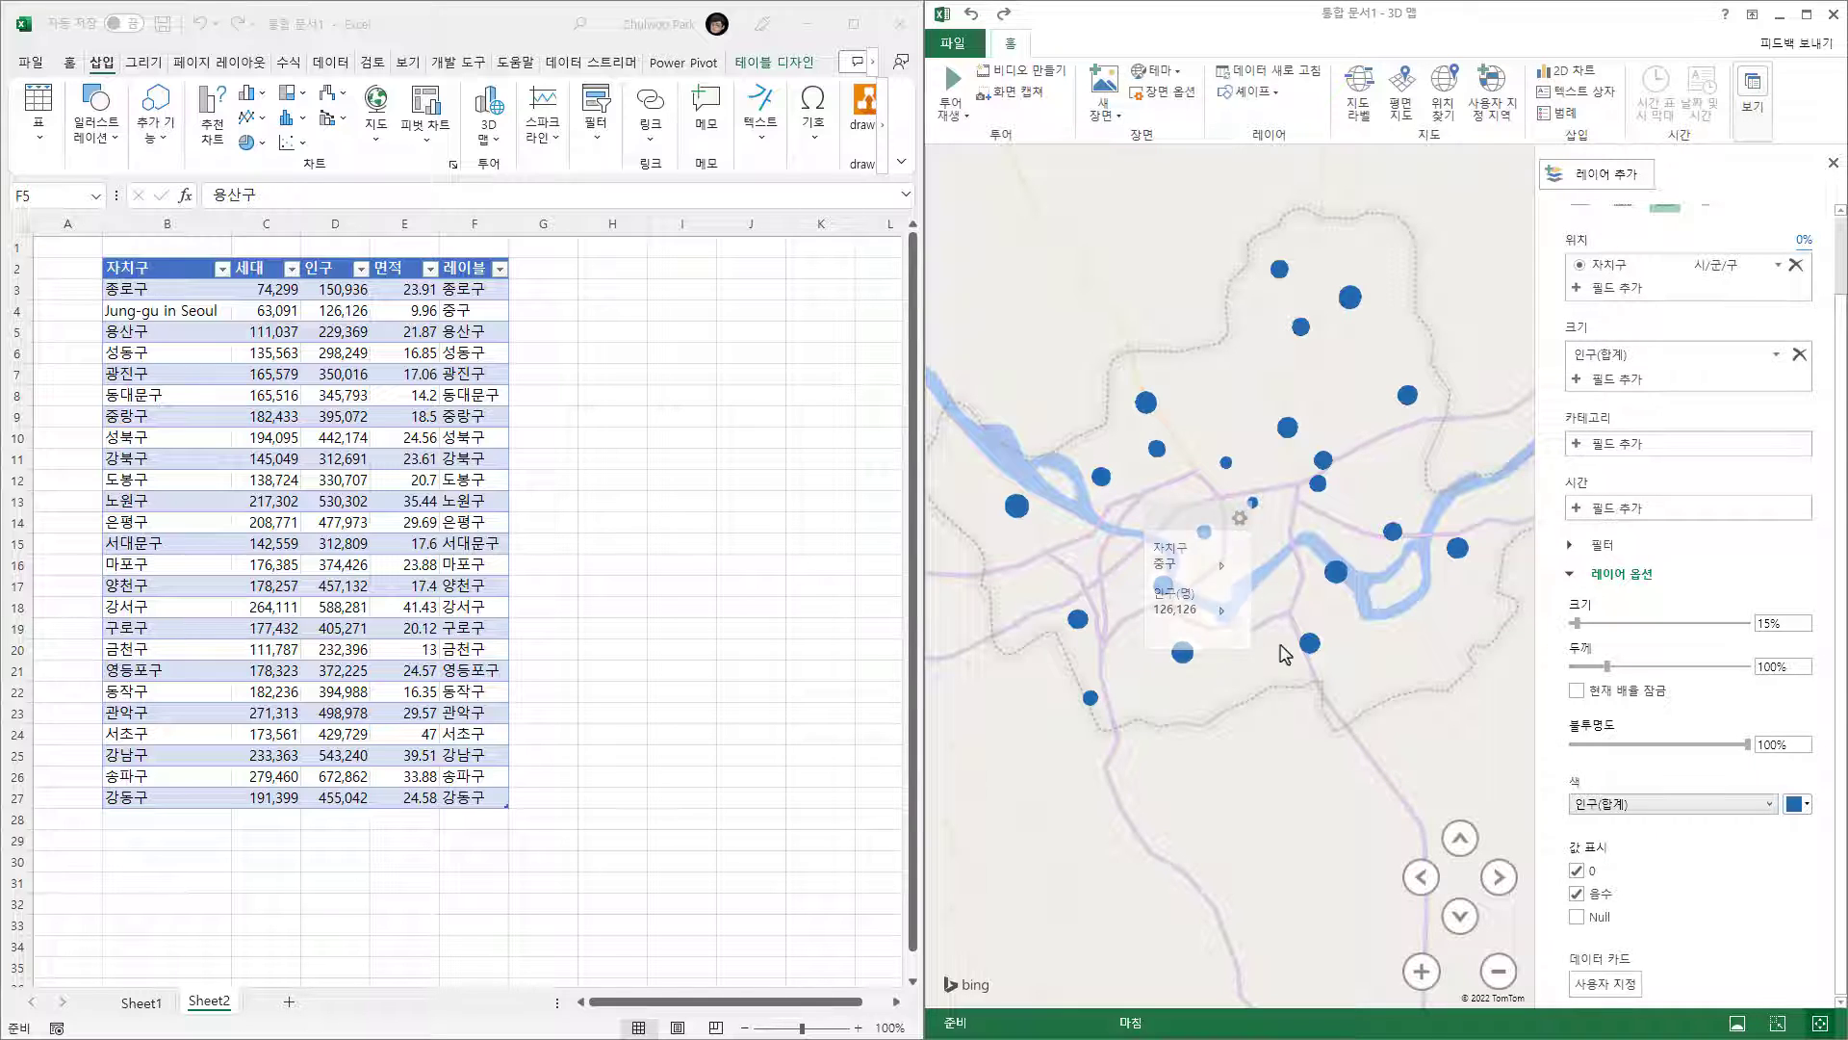
mouse_move(1311, 642)
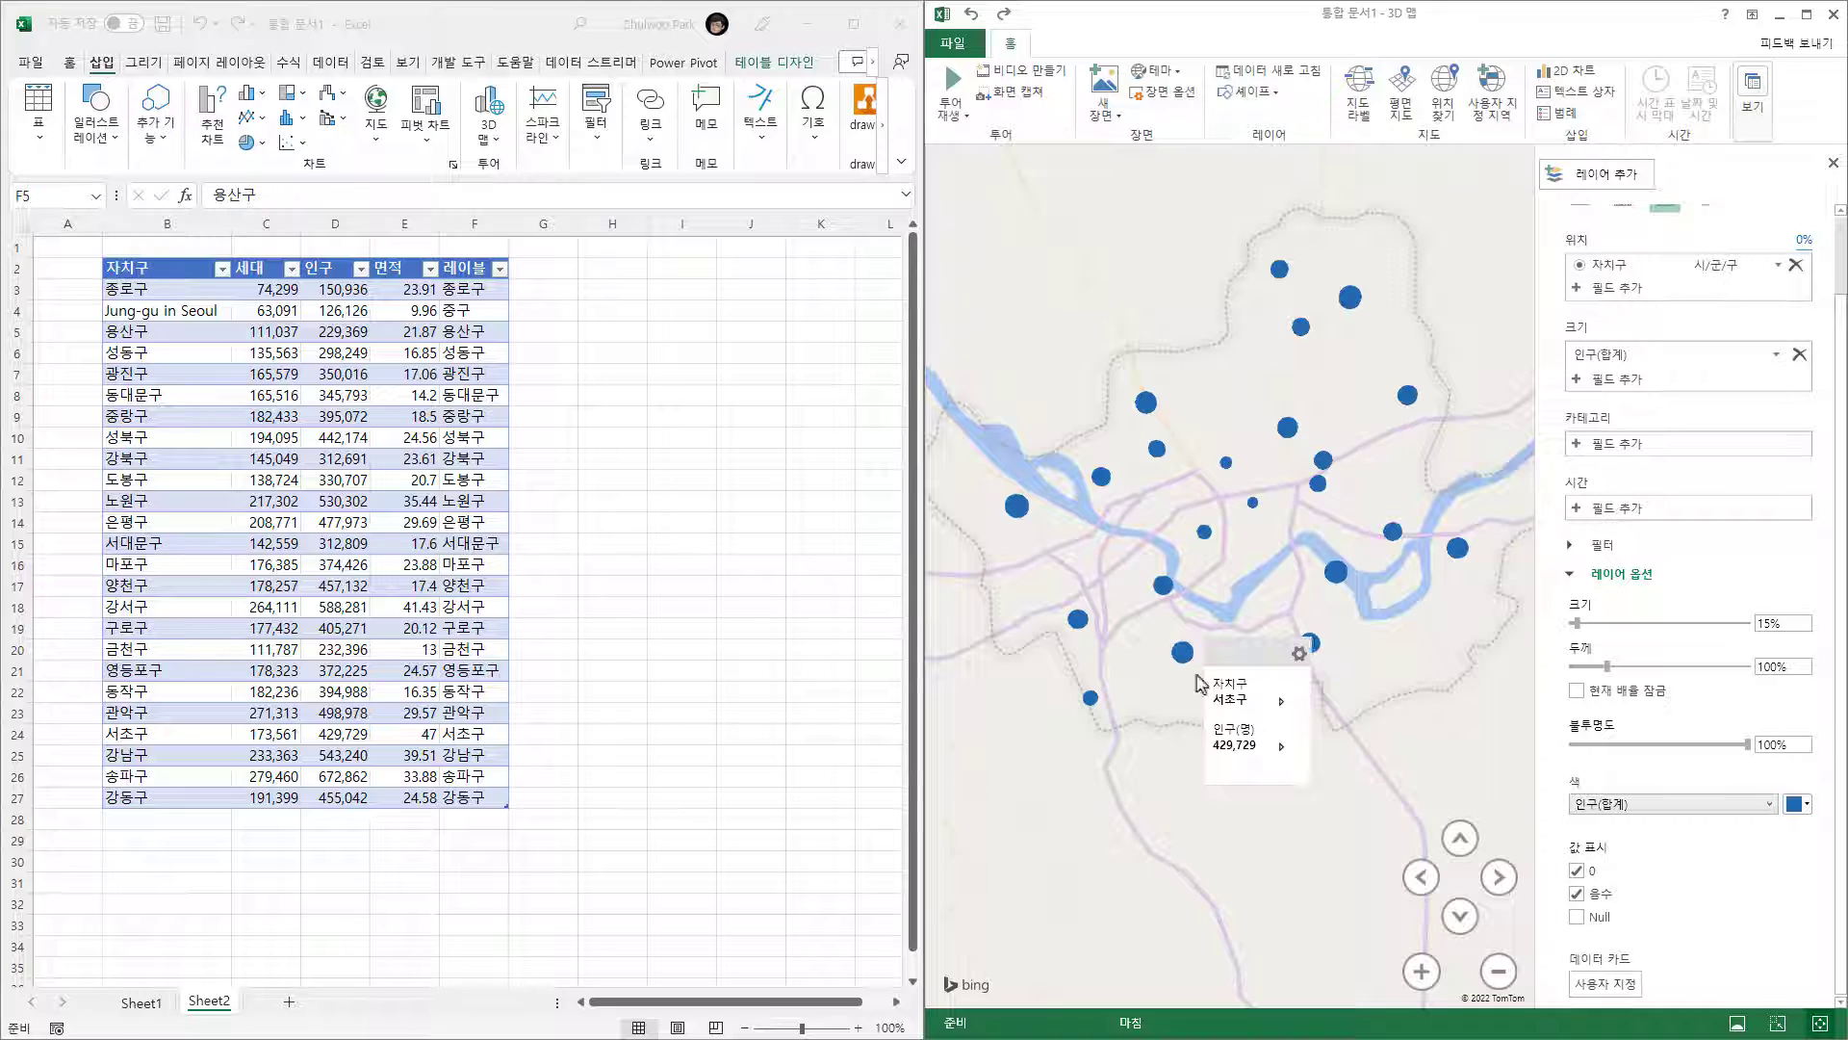
mouse_move(1092, 699)
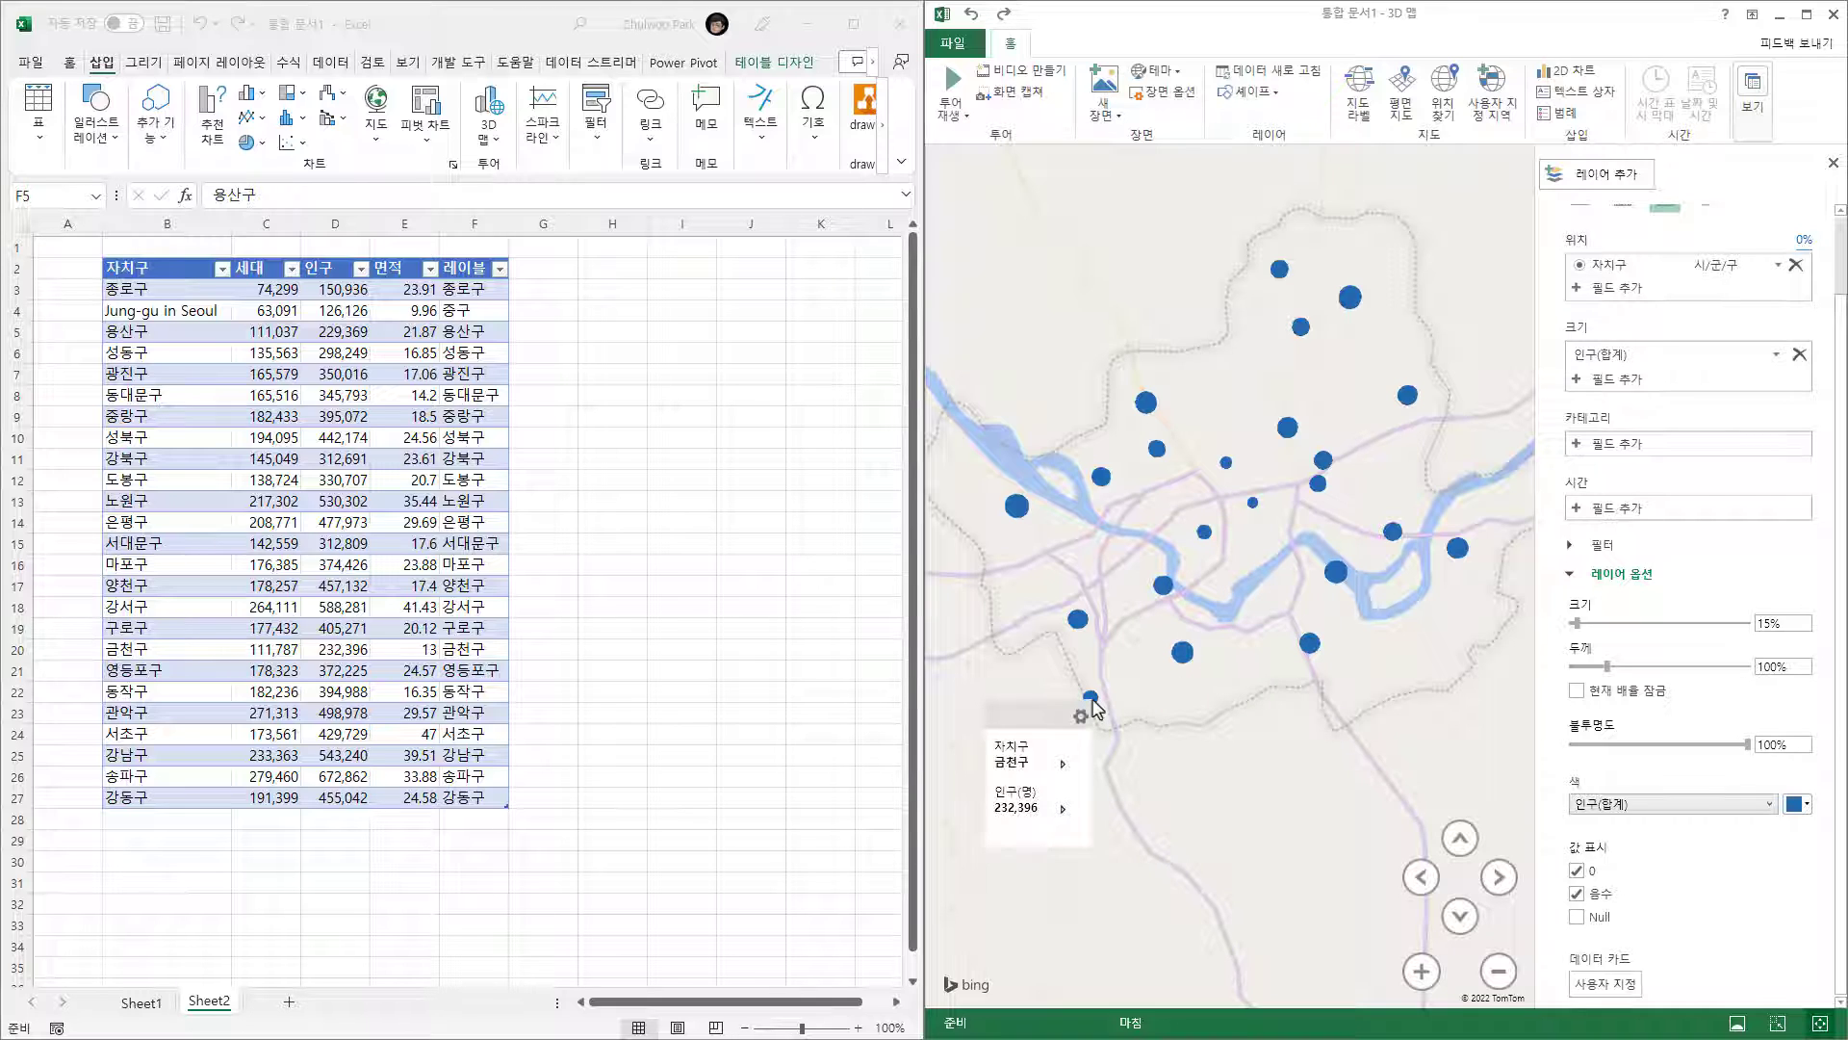
- Review the location names in column B of Sheet2 and compare them with the region names on Sheet1
left_click(656, 437)
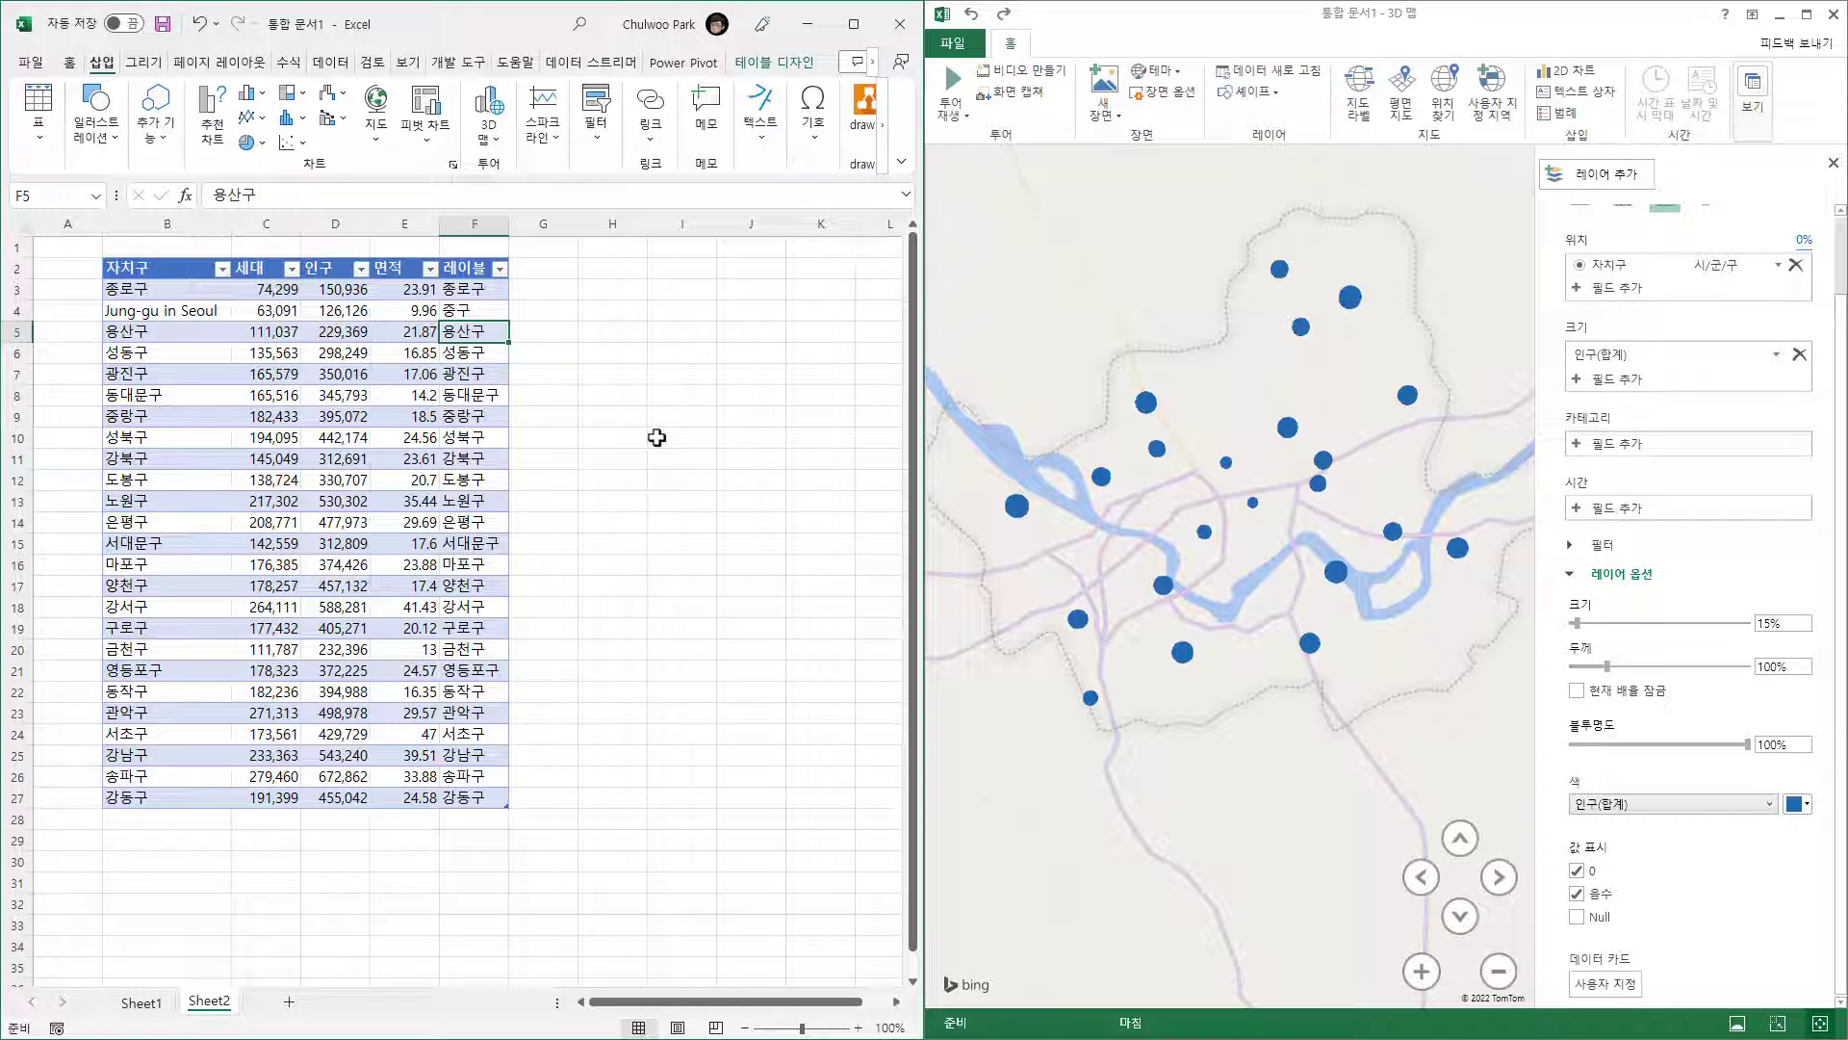
left_click(189, 306)
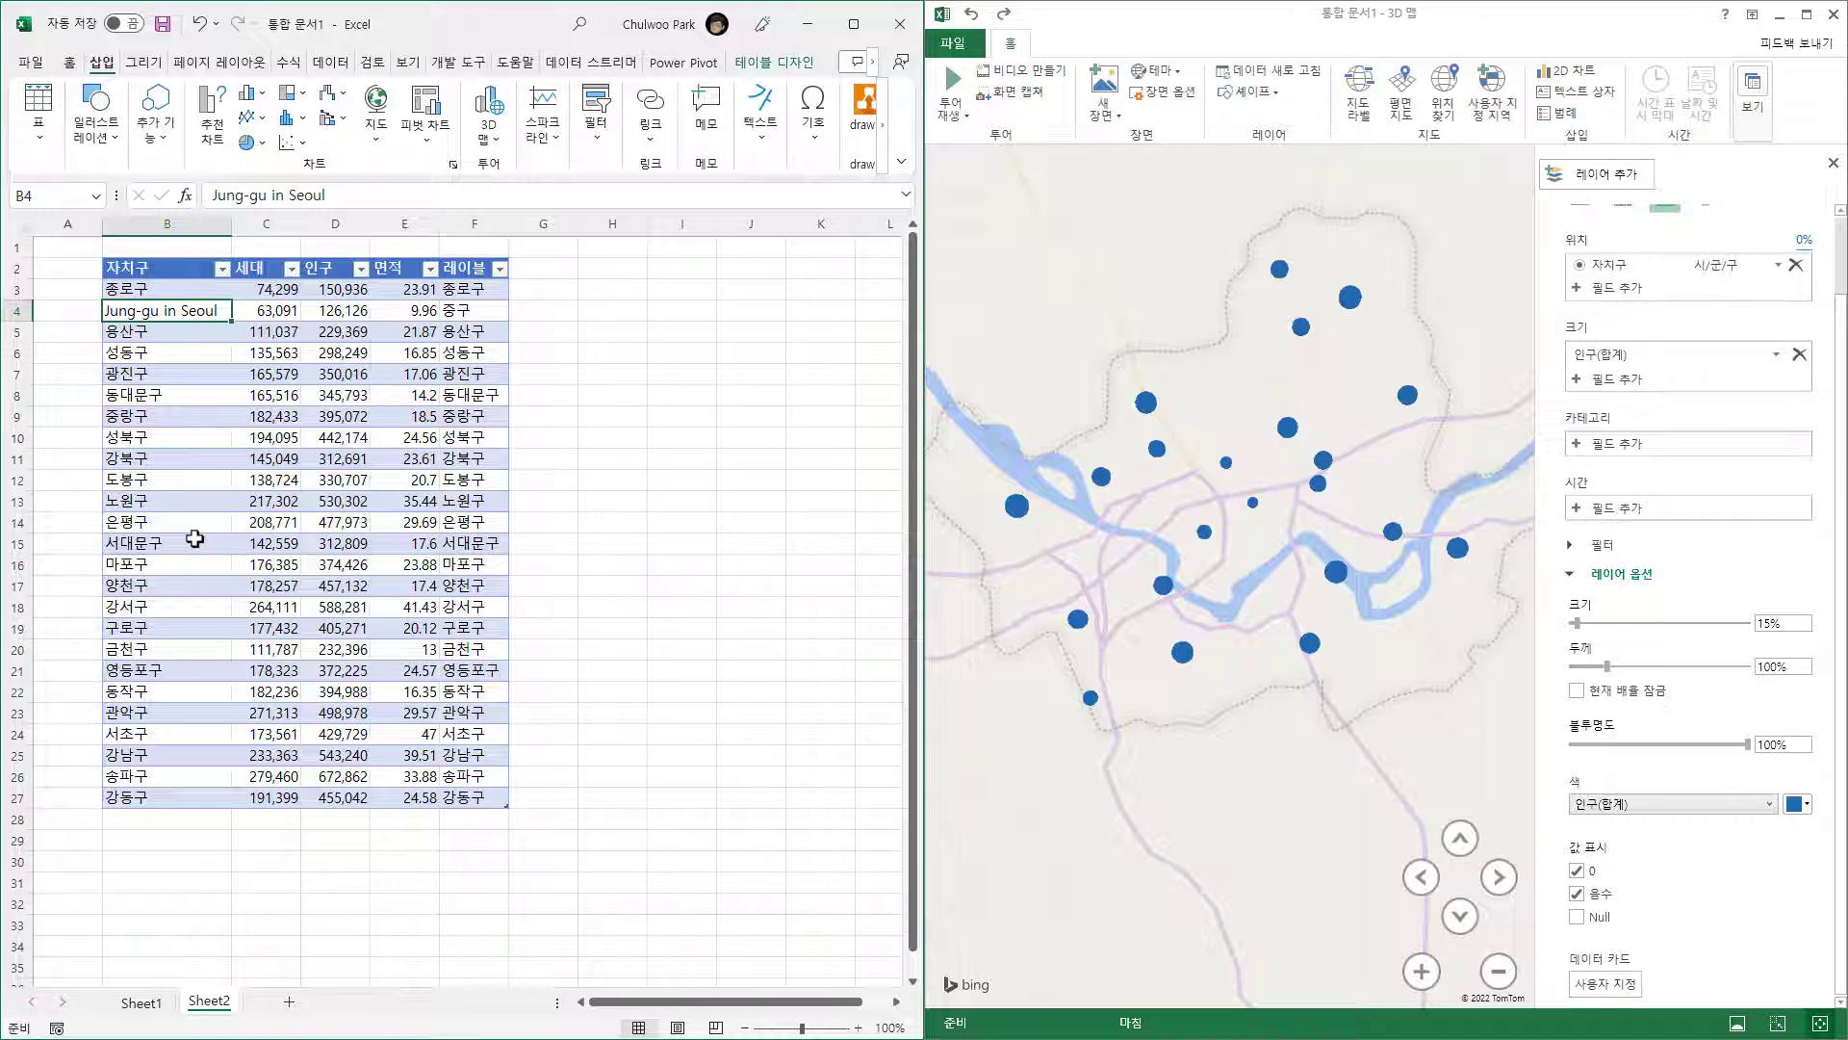
left_click(142, 1002)
left_click_drag(154, 310, 154, 642)
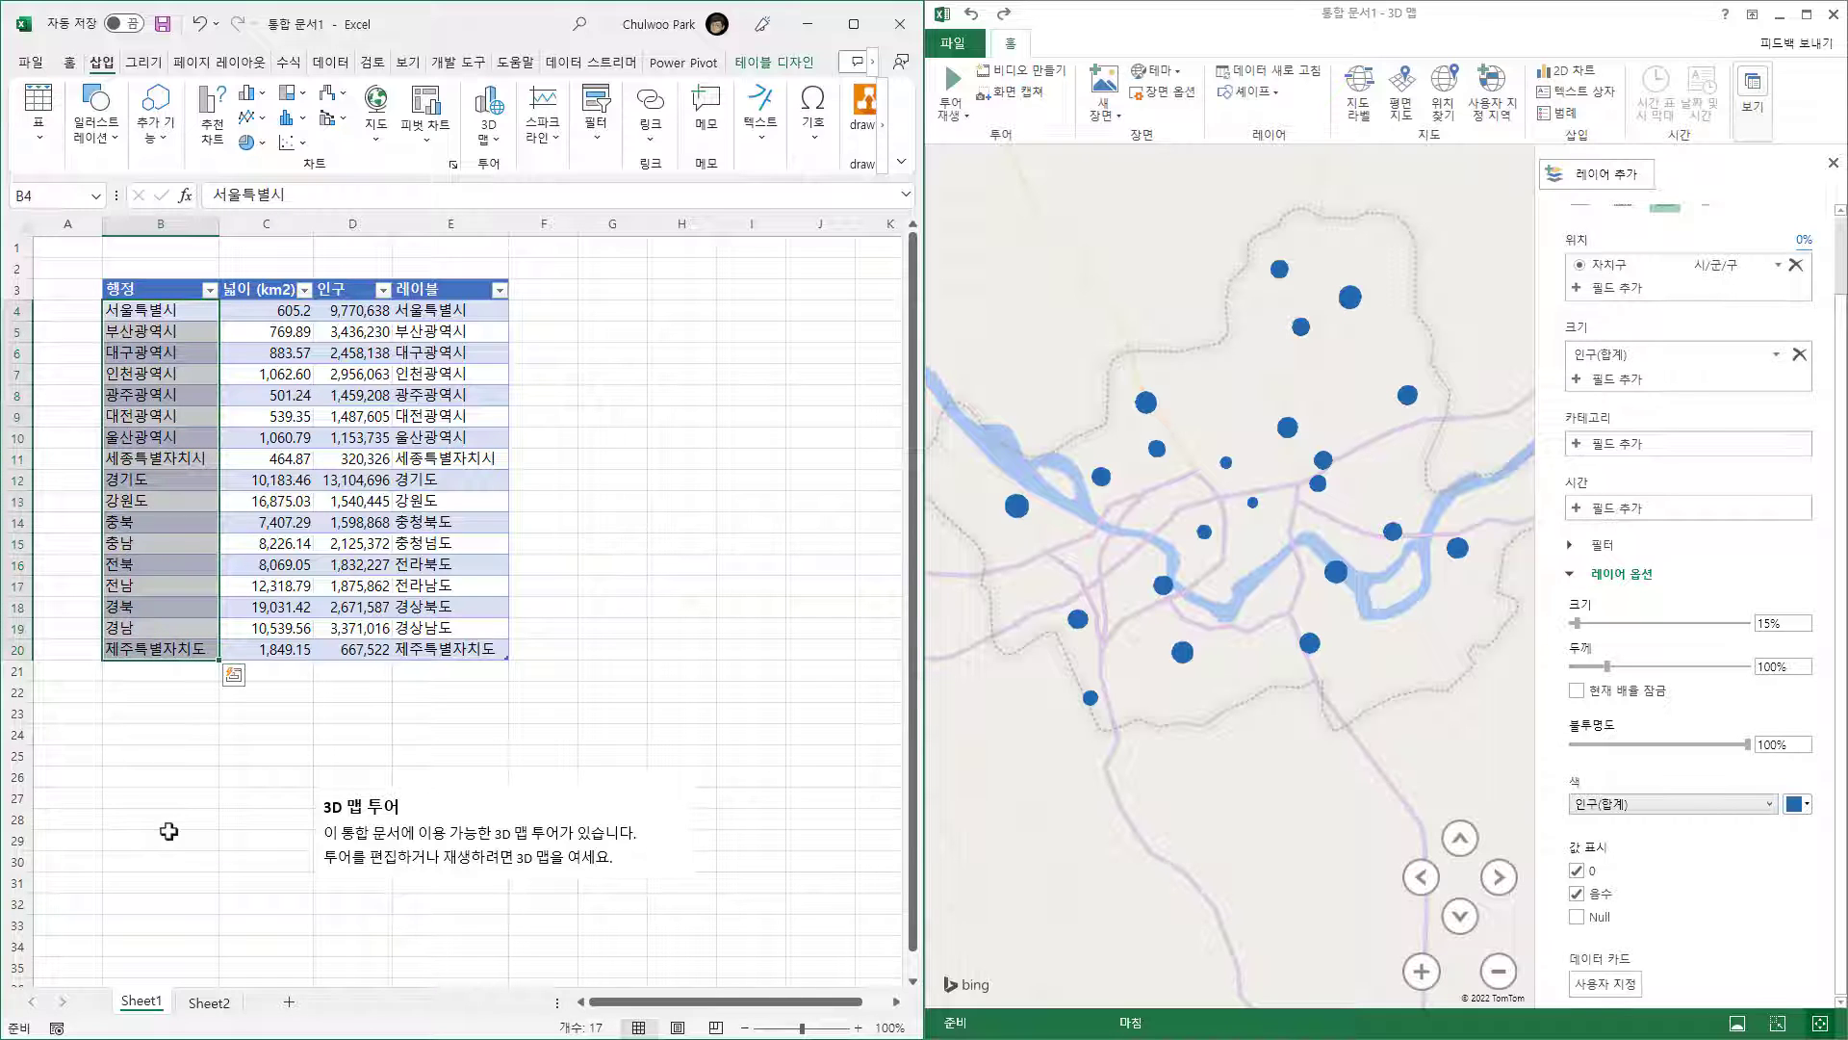
left_click(209, 1002)
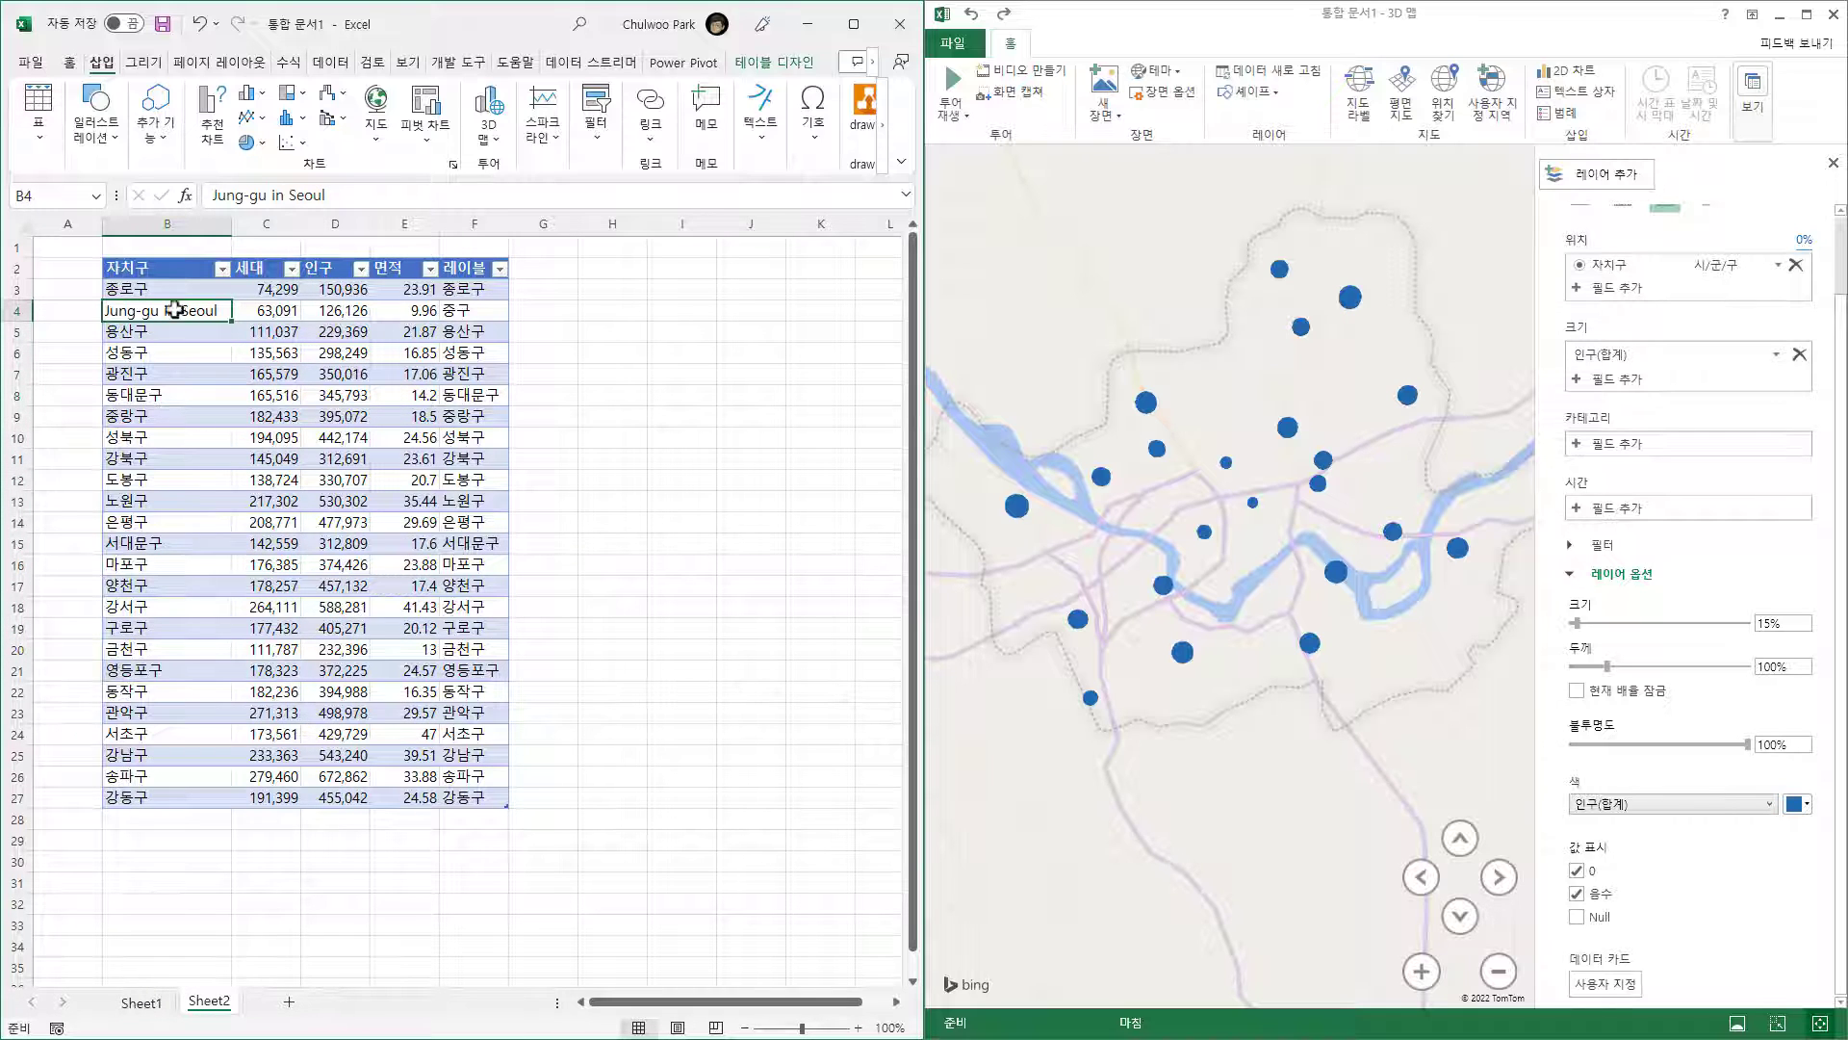
left_click_drag(173, 295, 165, 798)
left_click(141, 509)
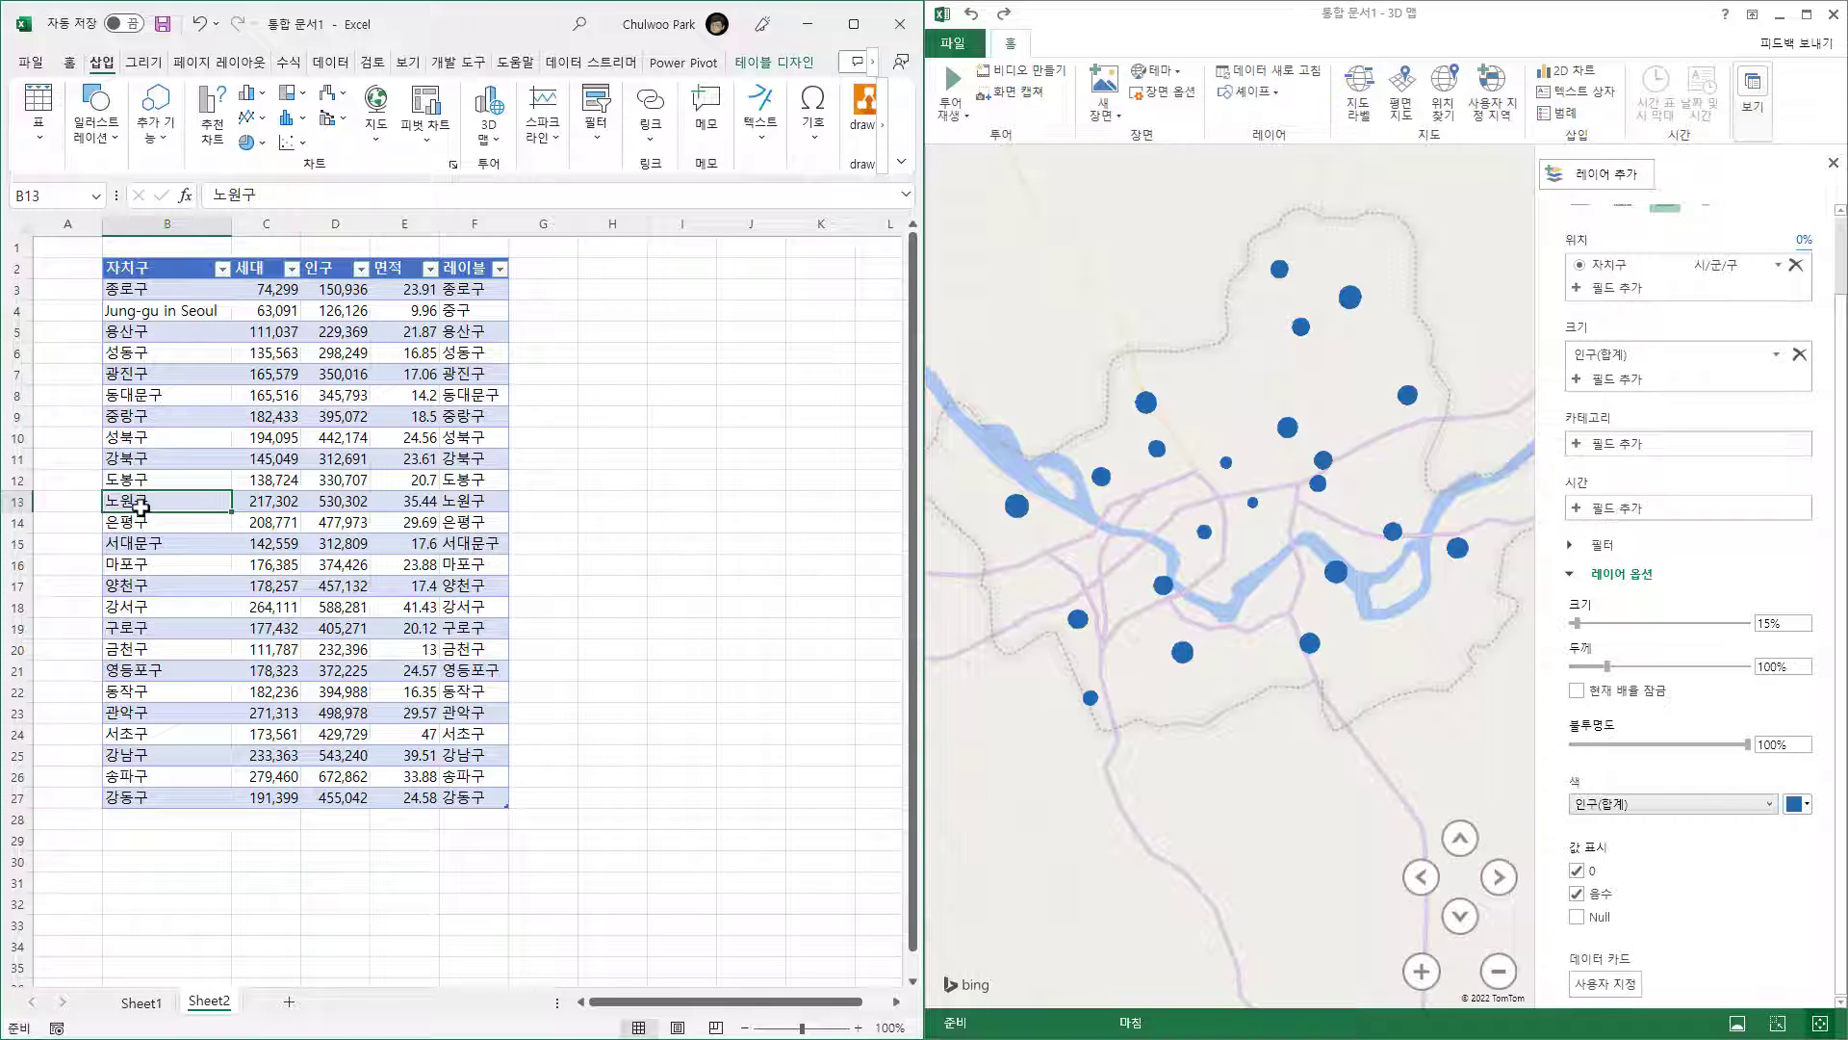
left_click_drag(215, 288, 197, 782)
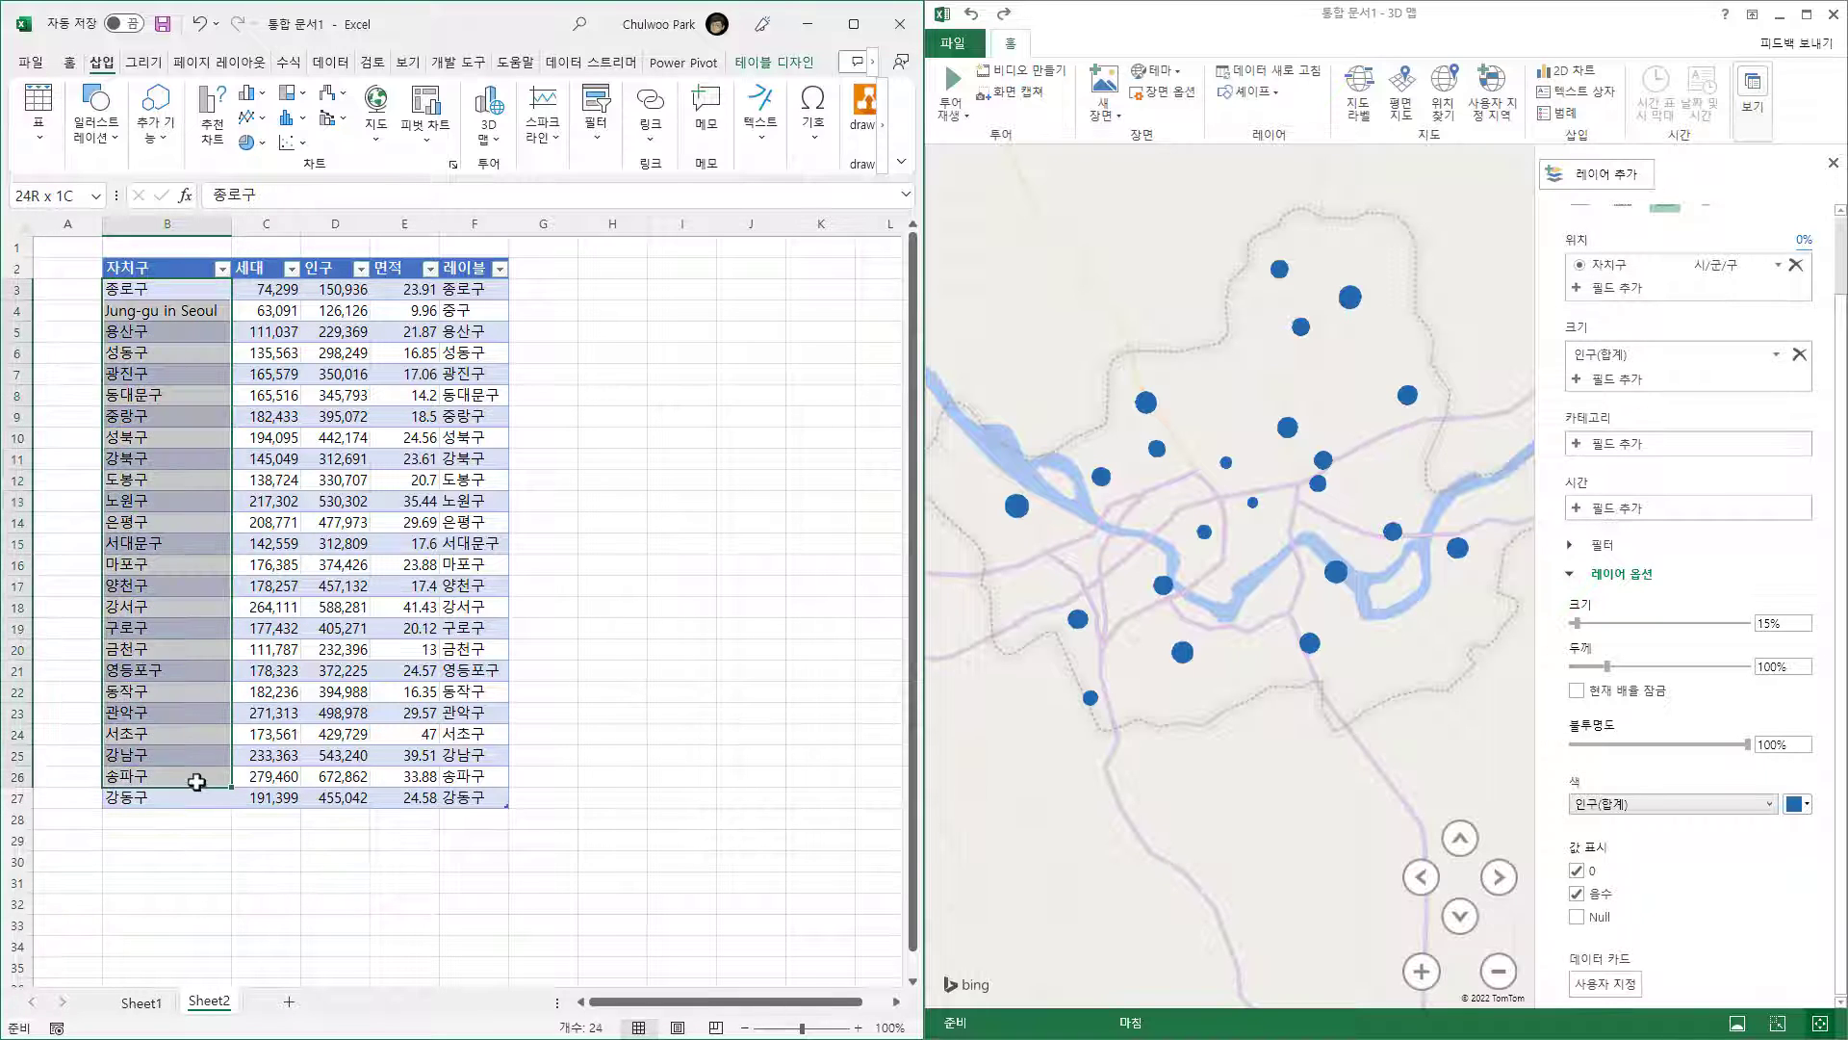
left_click(196, 782)
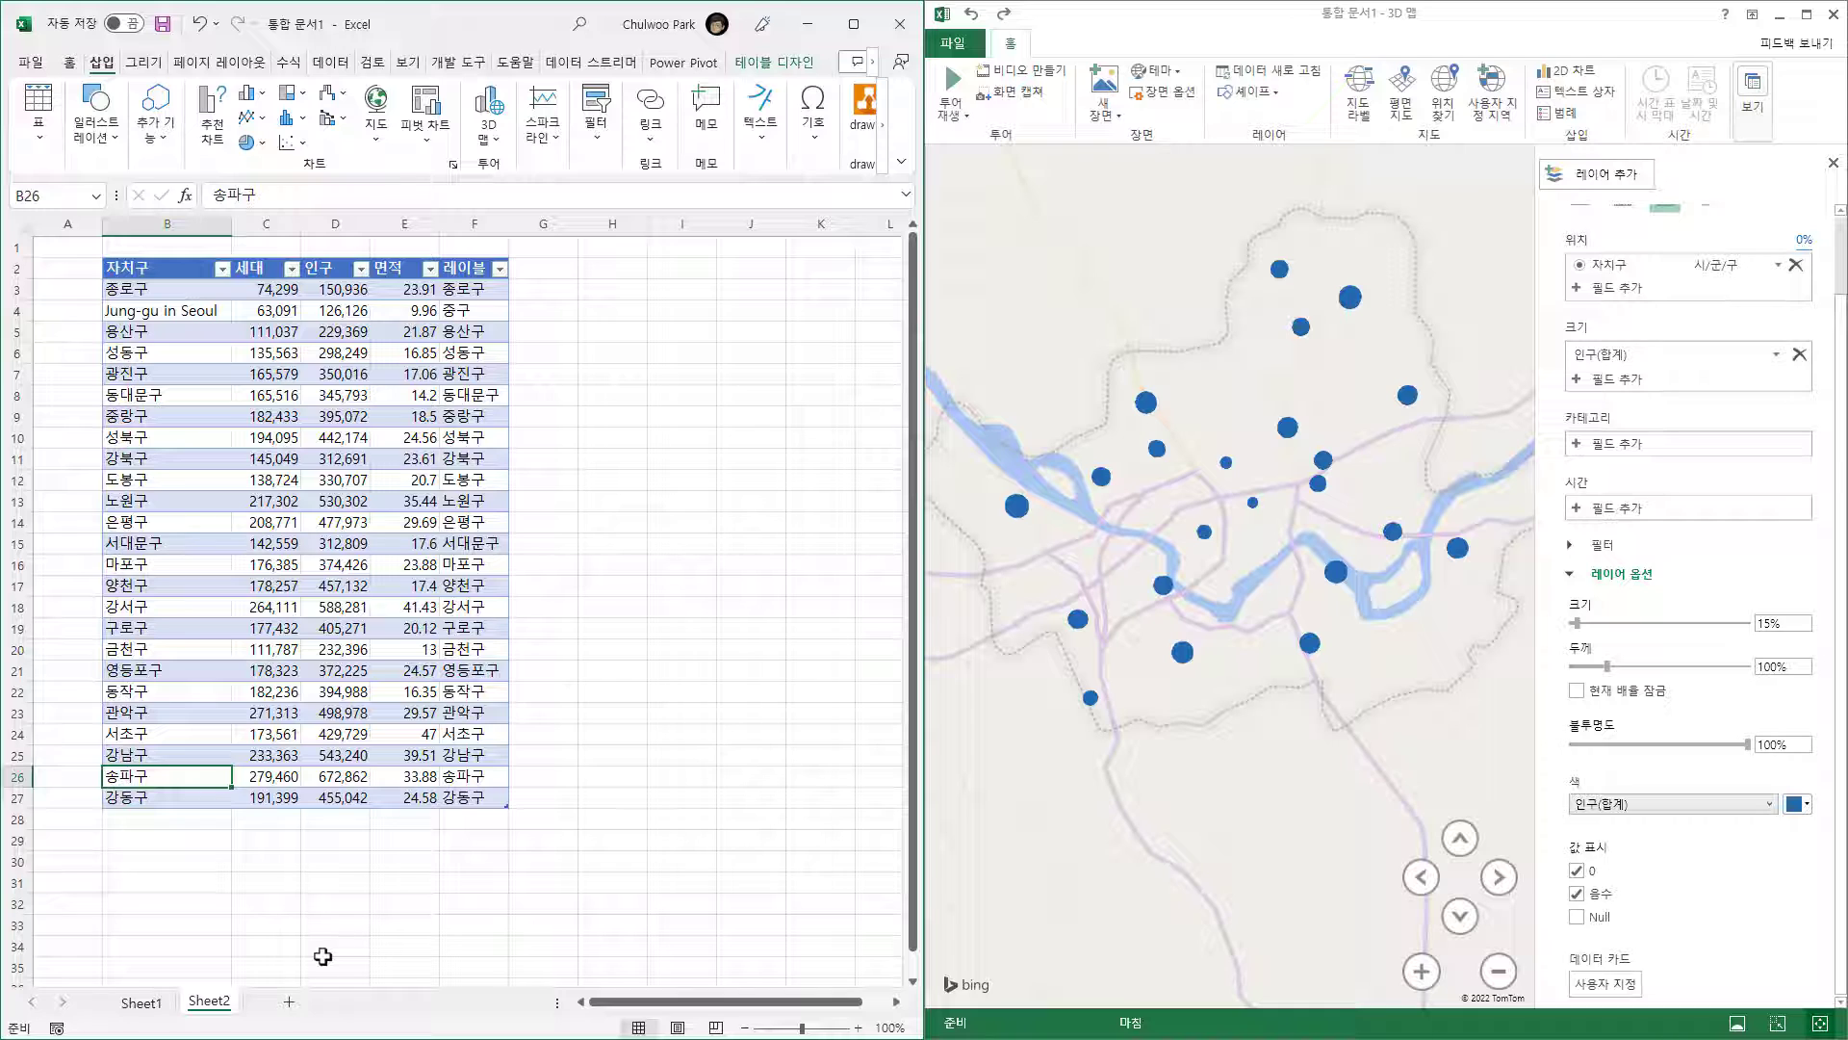
- Add a new worksheet and copy the district table, from its header row through 기장군, from the 부산광역시 Wikipedia page in the browser
left_click(292, 1002)
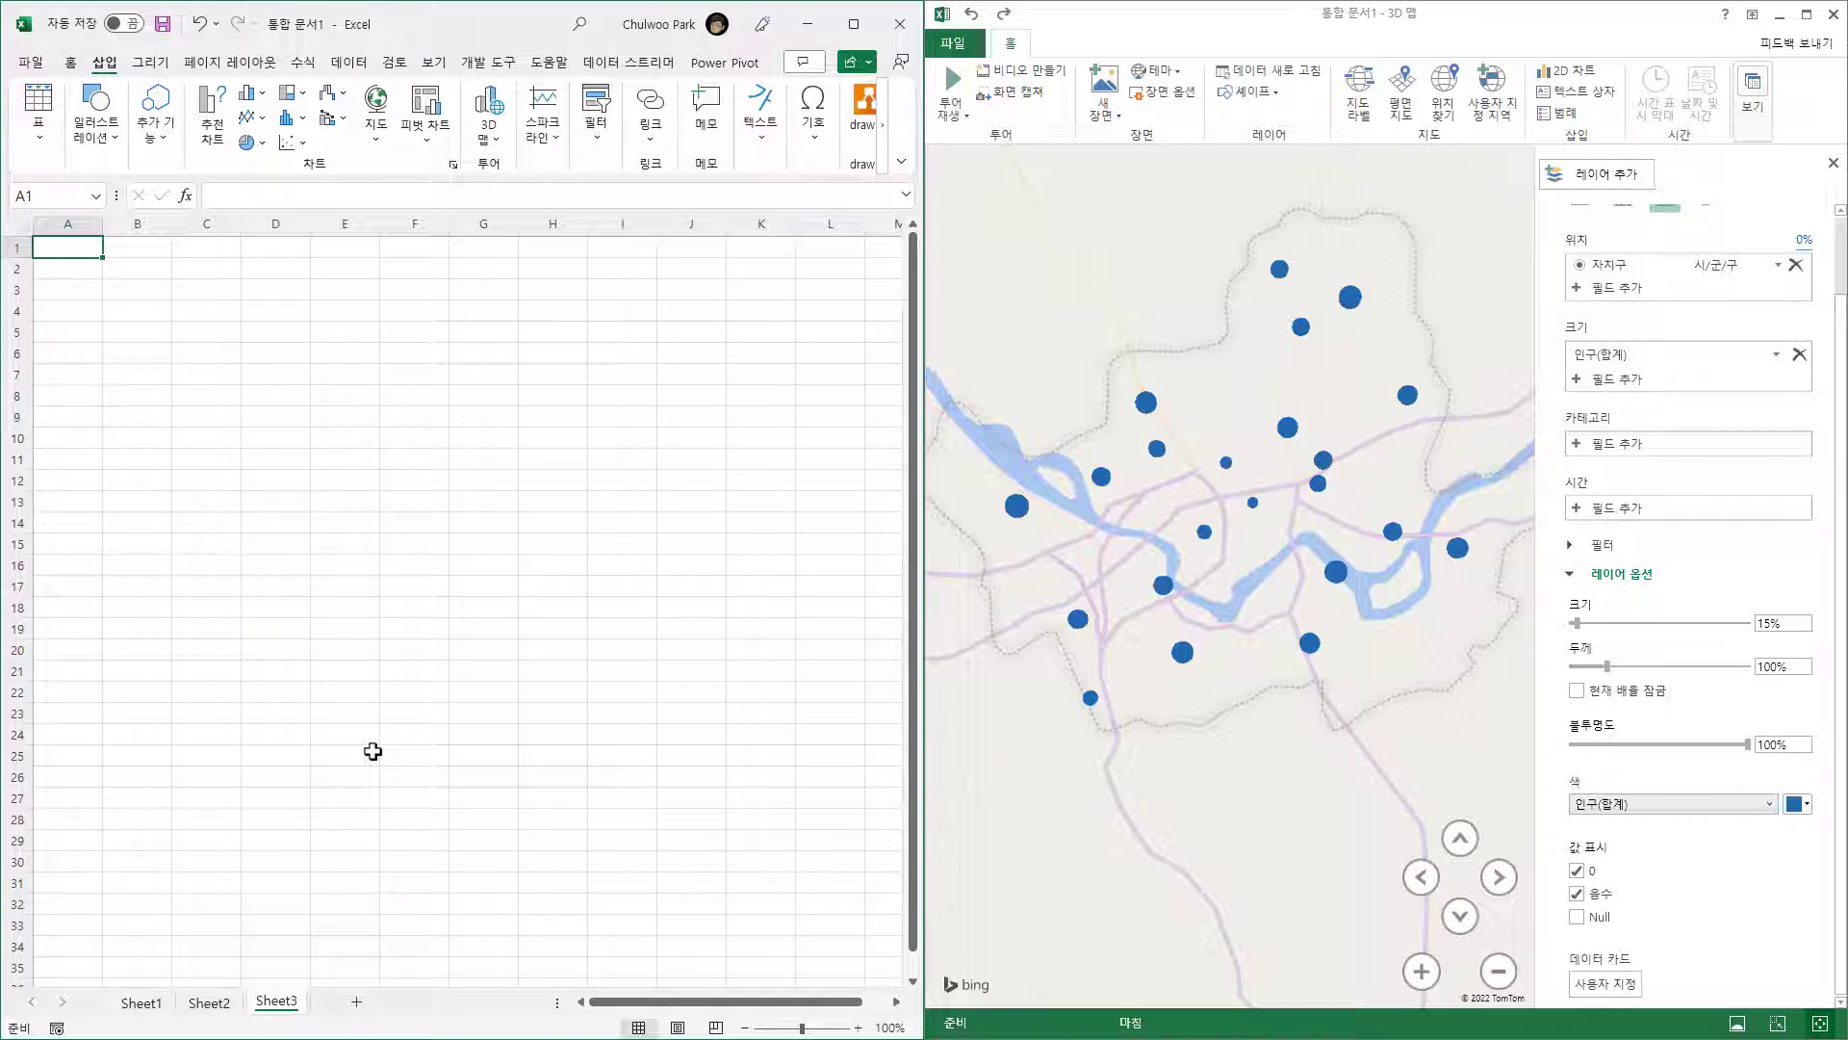
key("alt+Tab")
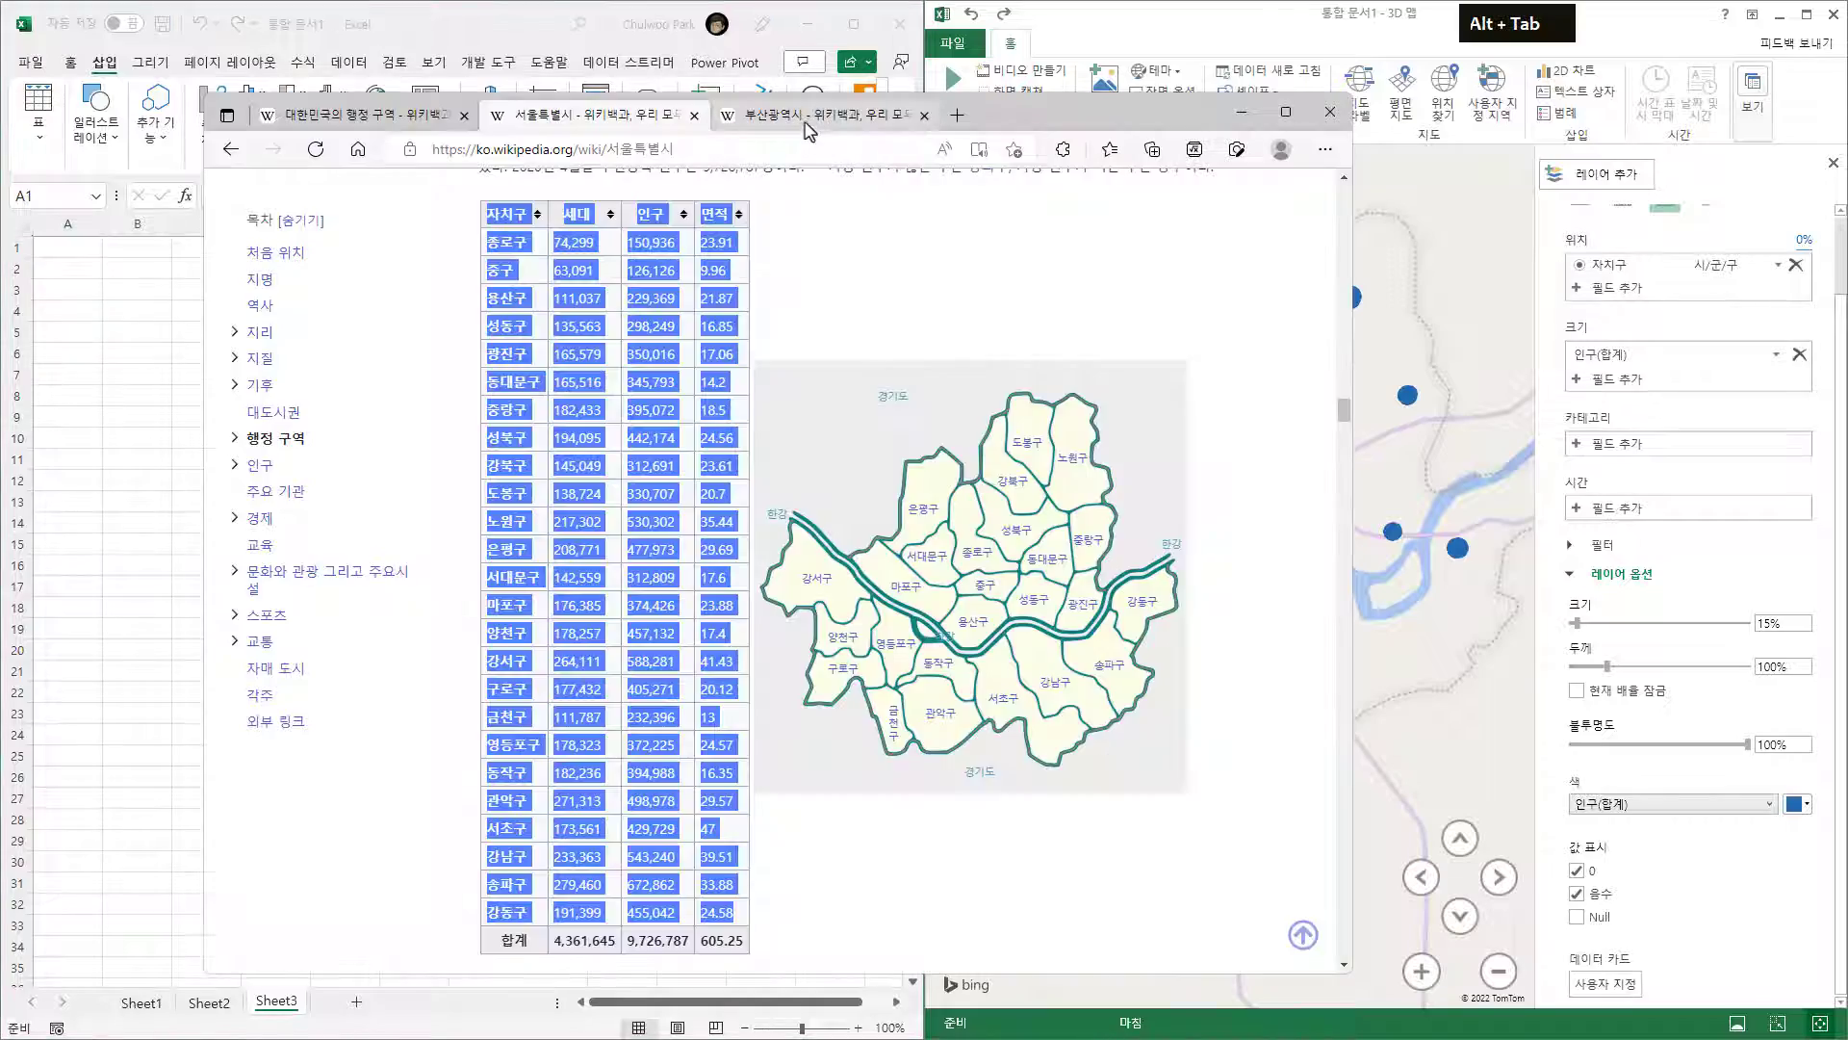
scroll(523, 667, "down", 4)
scroll(523, 667, "down", 10)
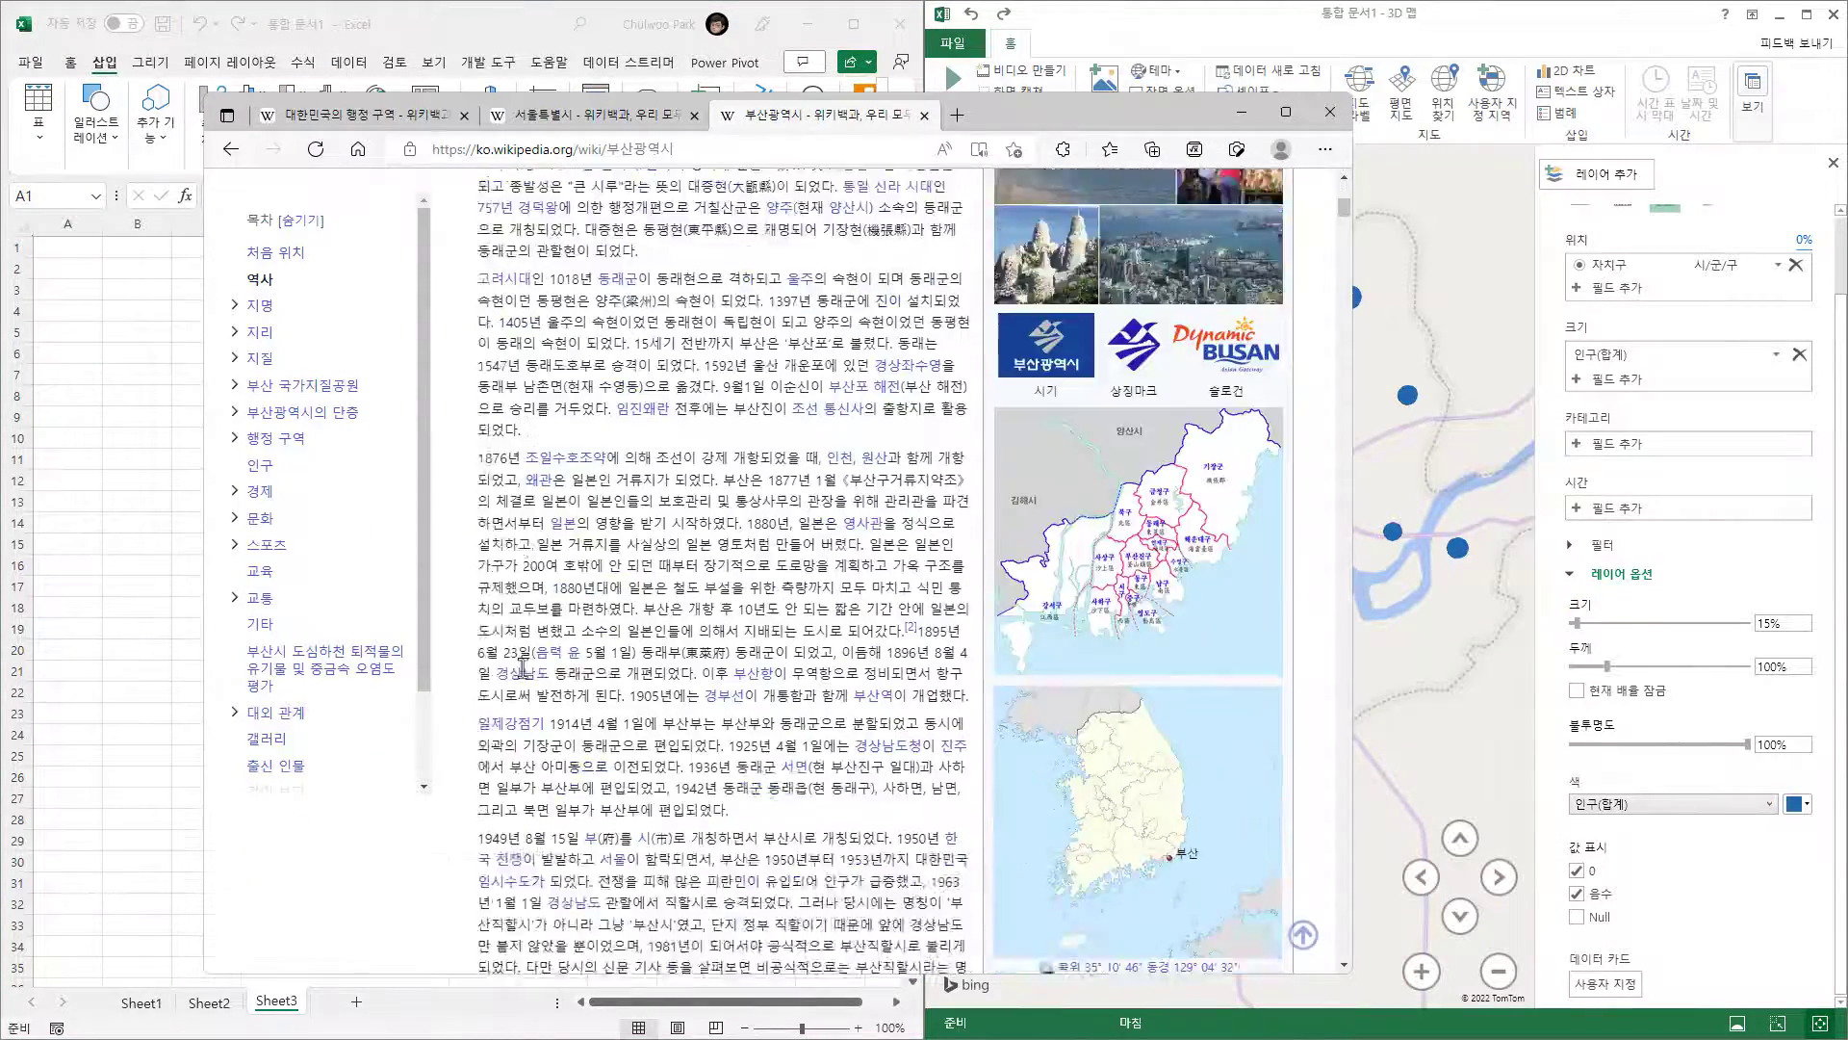
scroll(523, 667, "down", 12)
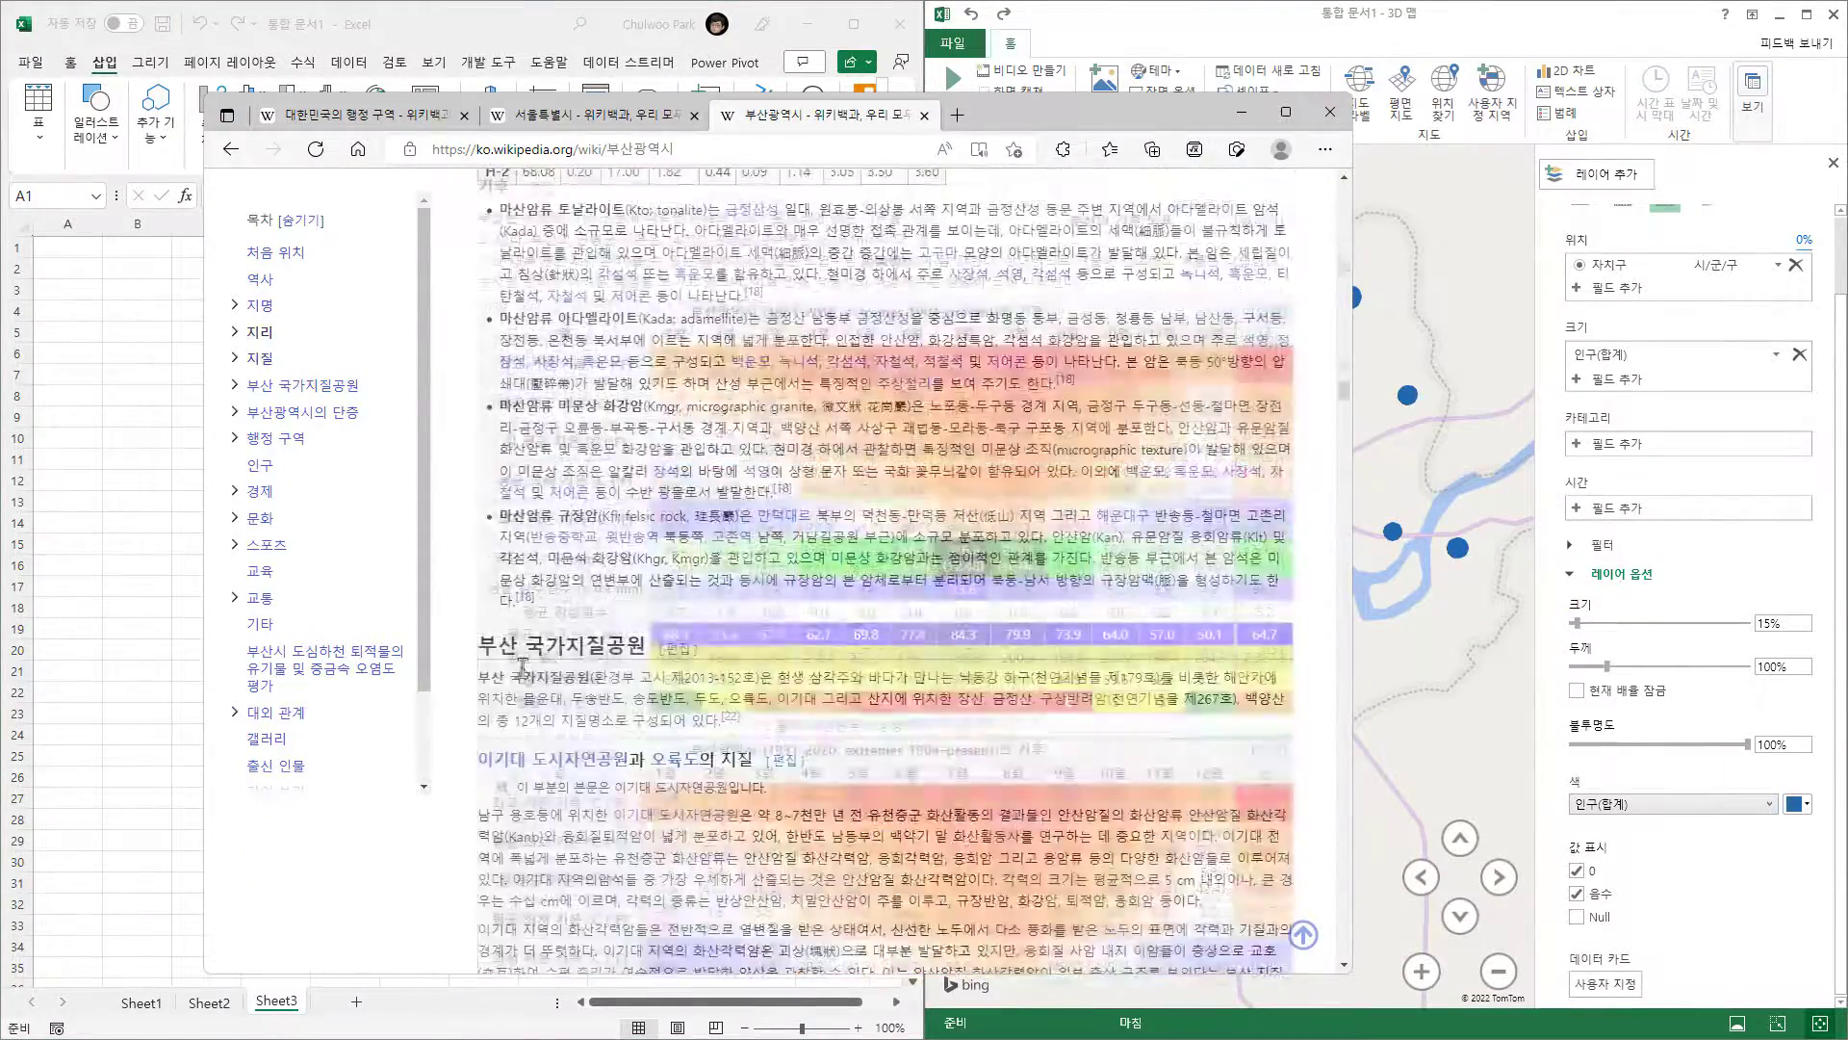
scroll(522, 673, "down", 10)
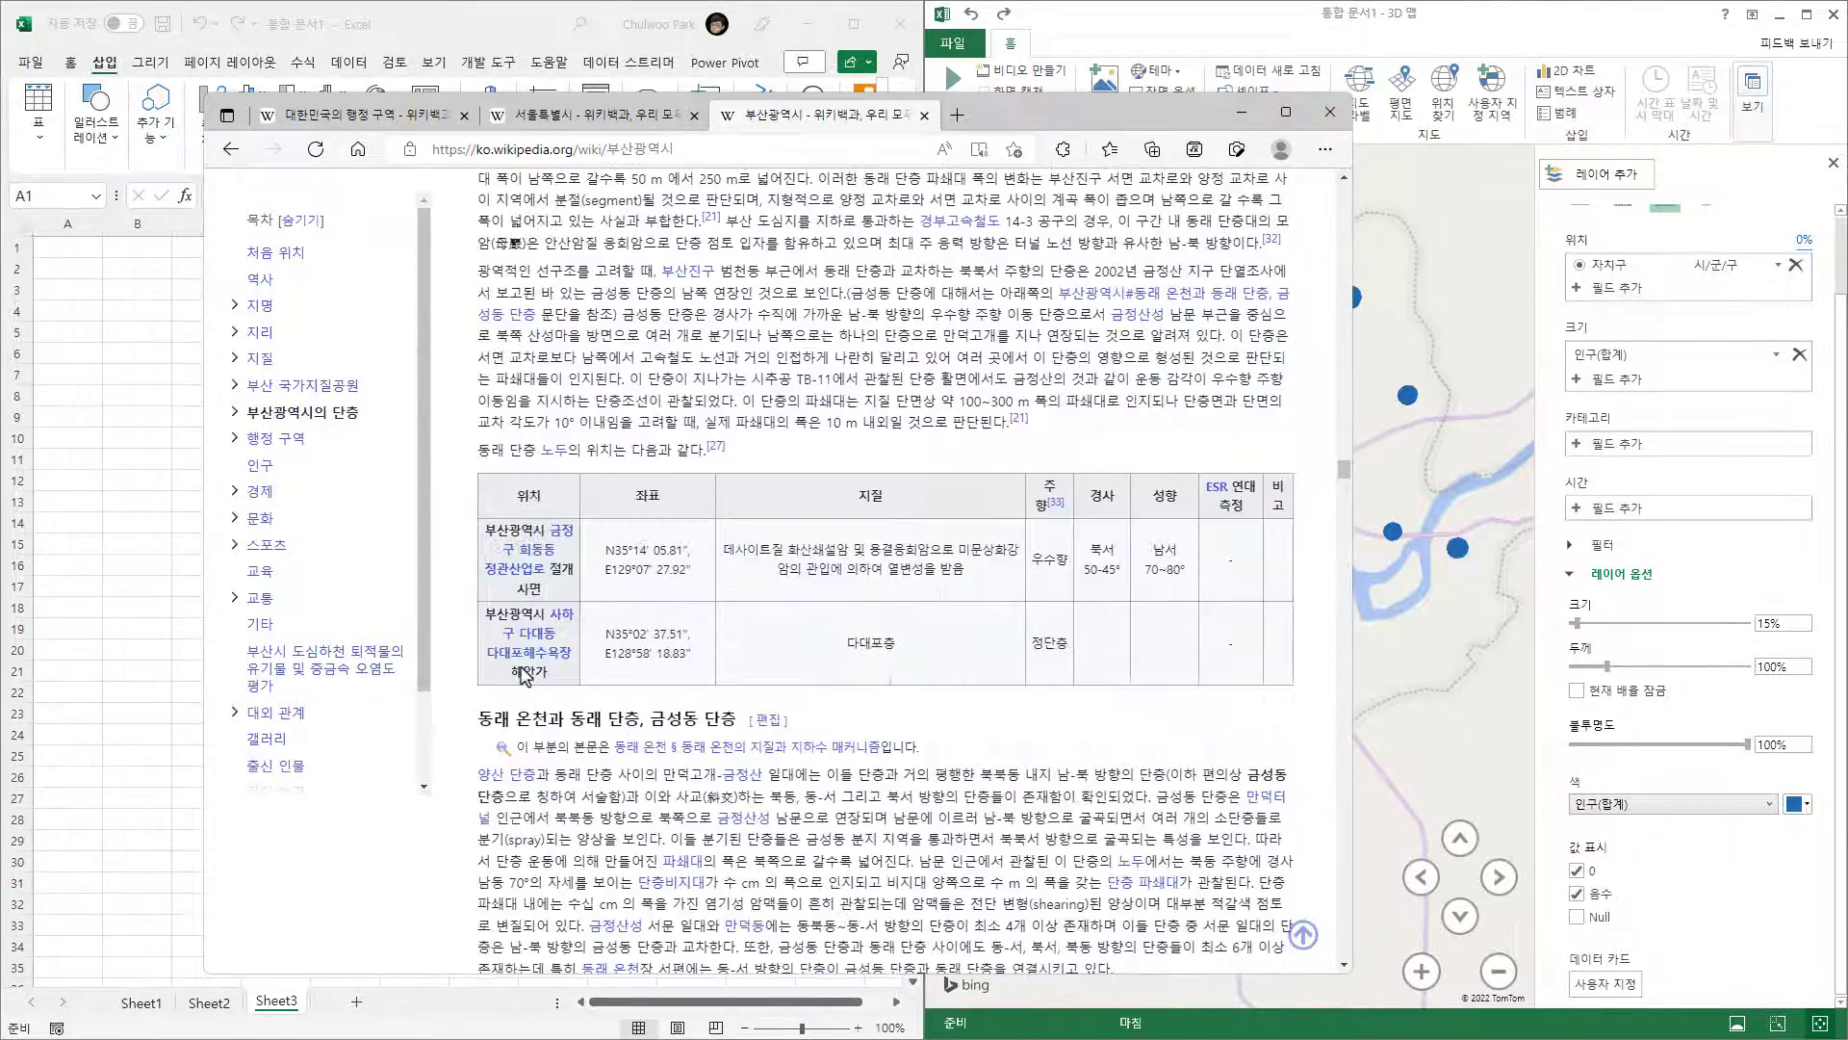
scroll(522, 679, "down", 7)
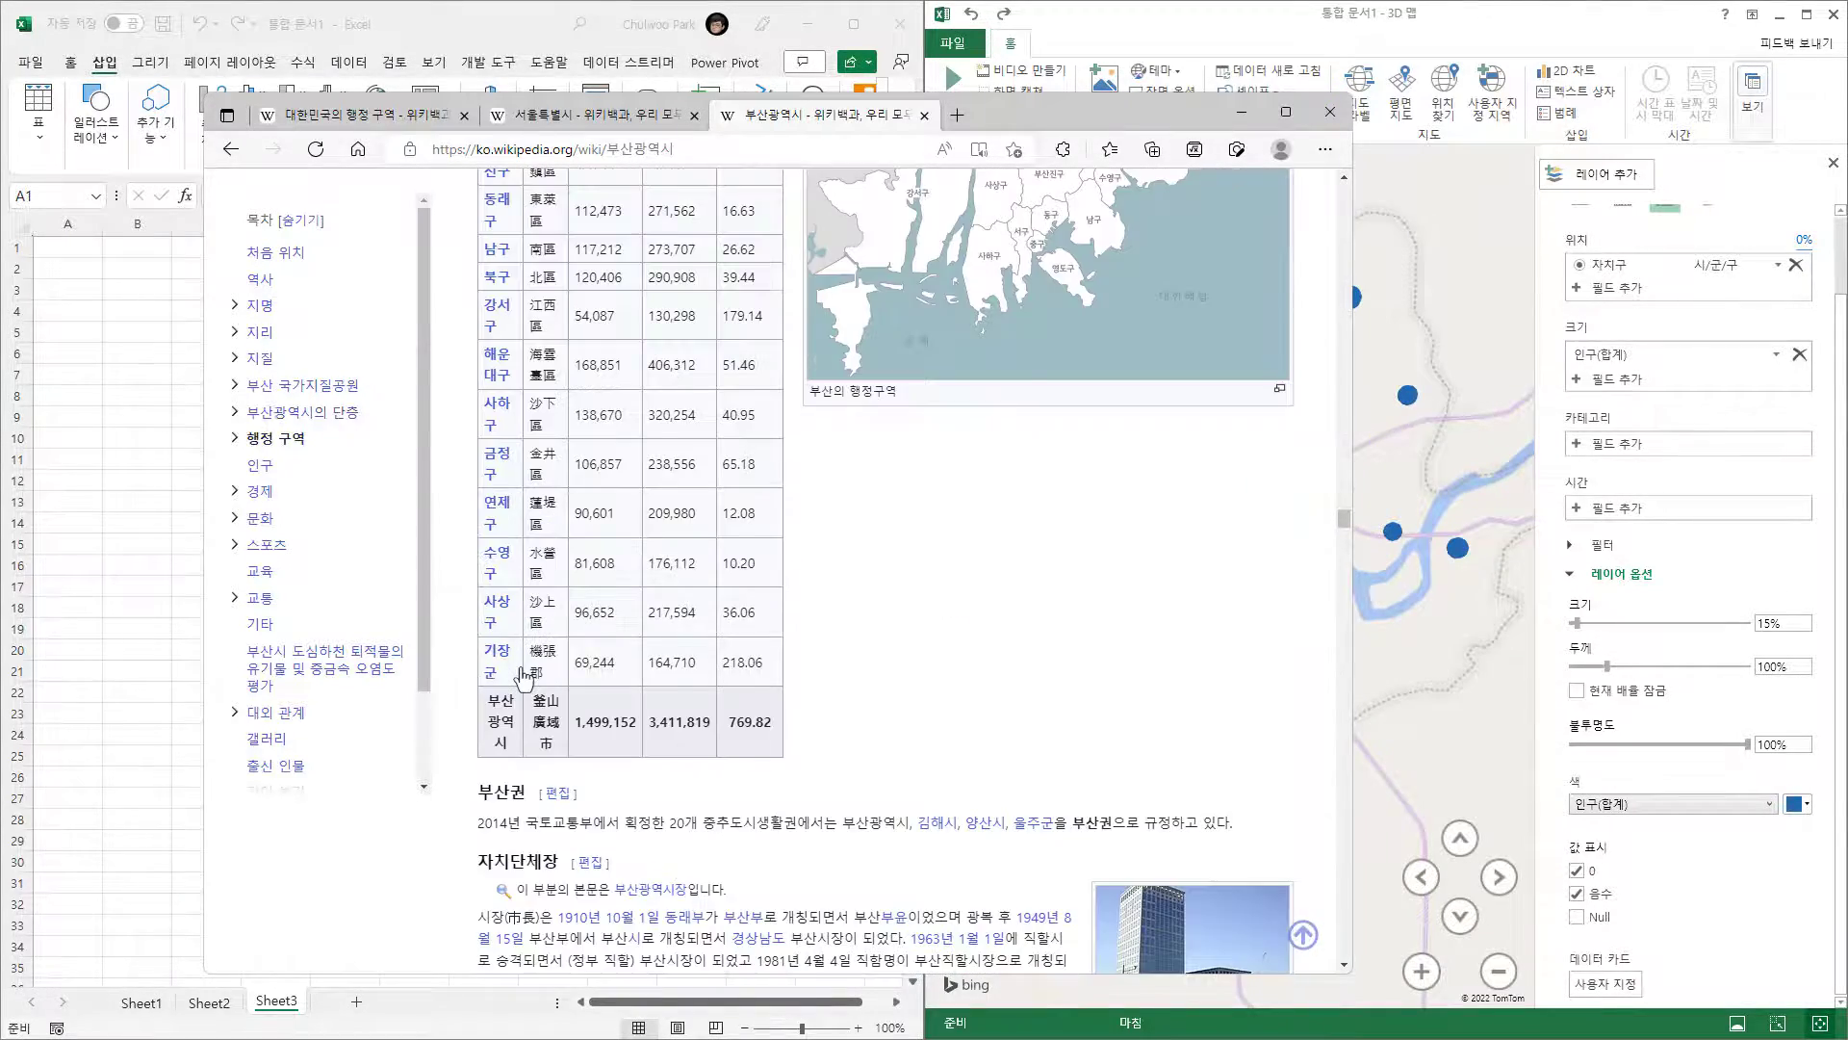
scroll(523, 678, "up", 1)
scroll(650, 673, "up", 1)
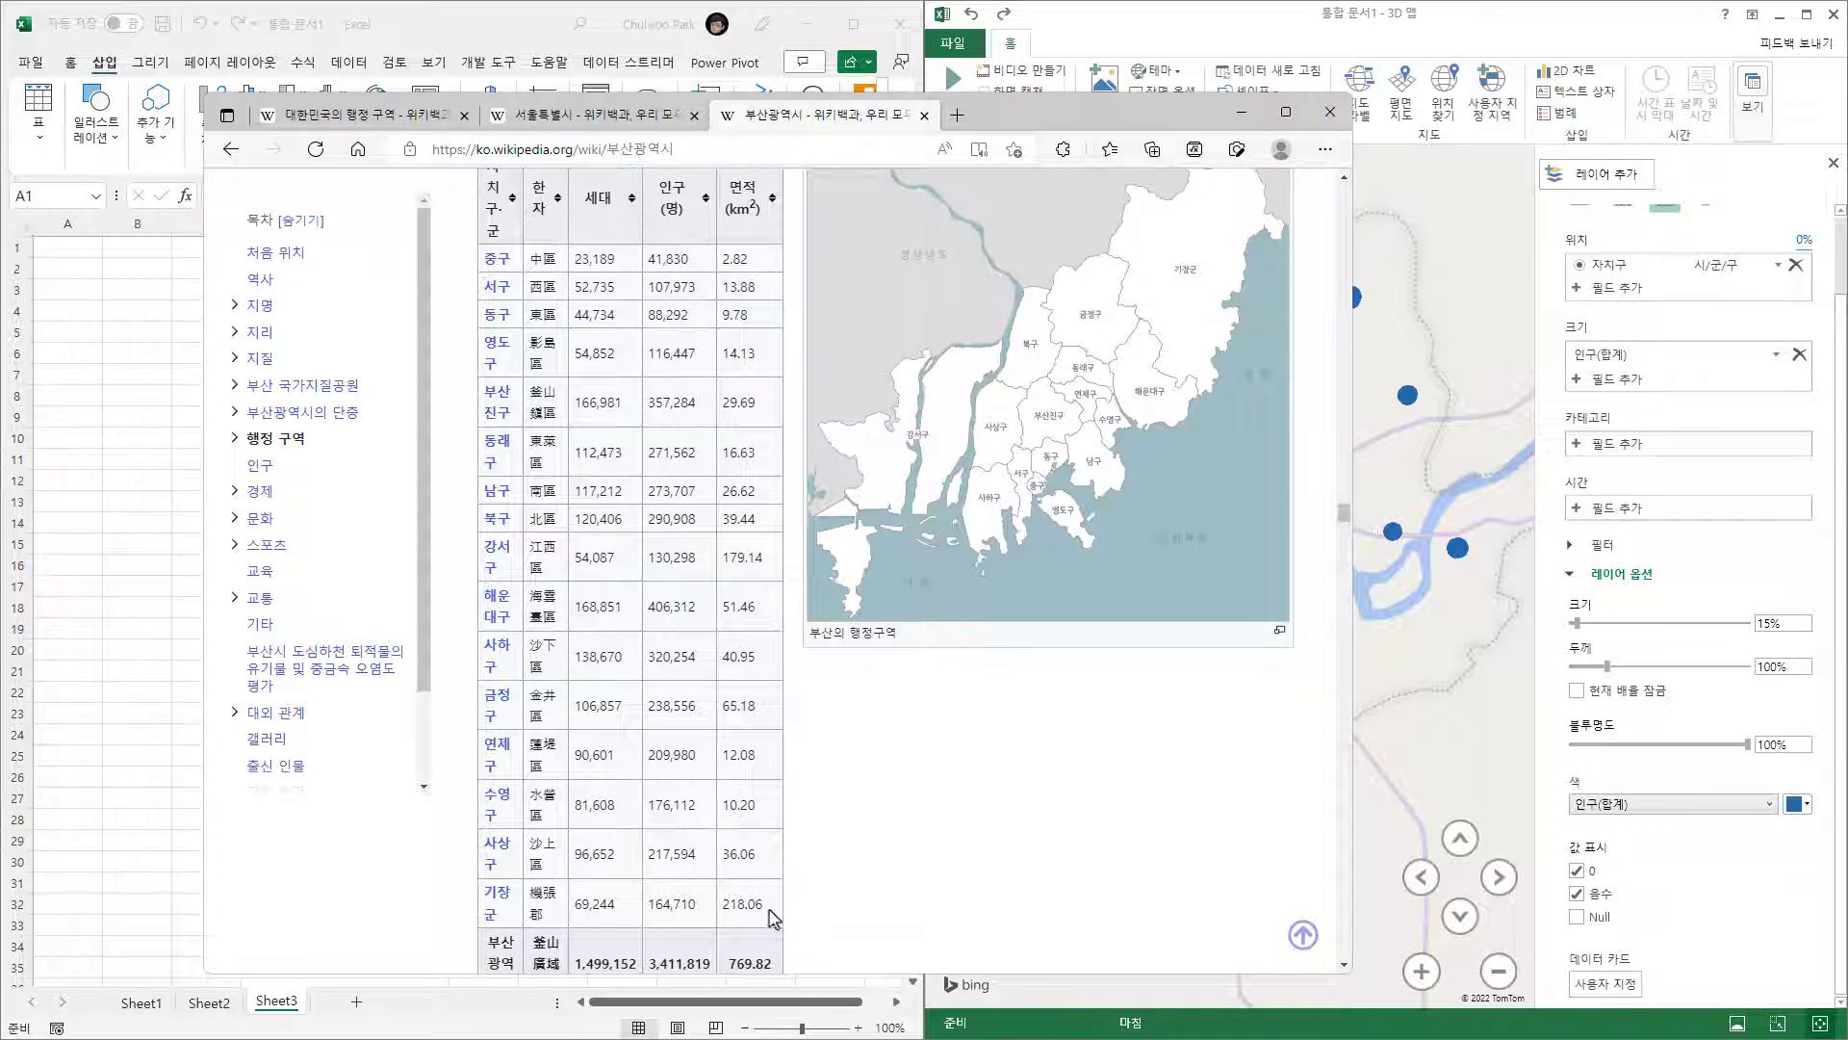
left_click_drag(773, 919, 493, 369)
right_click(489, 366)
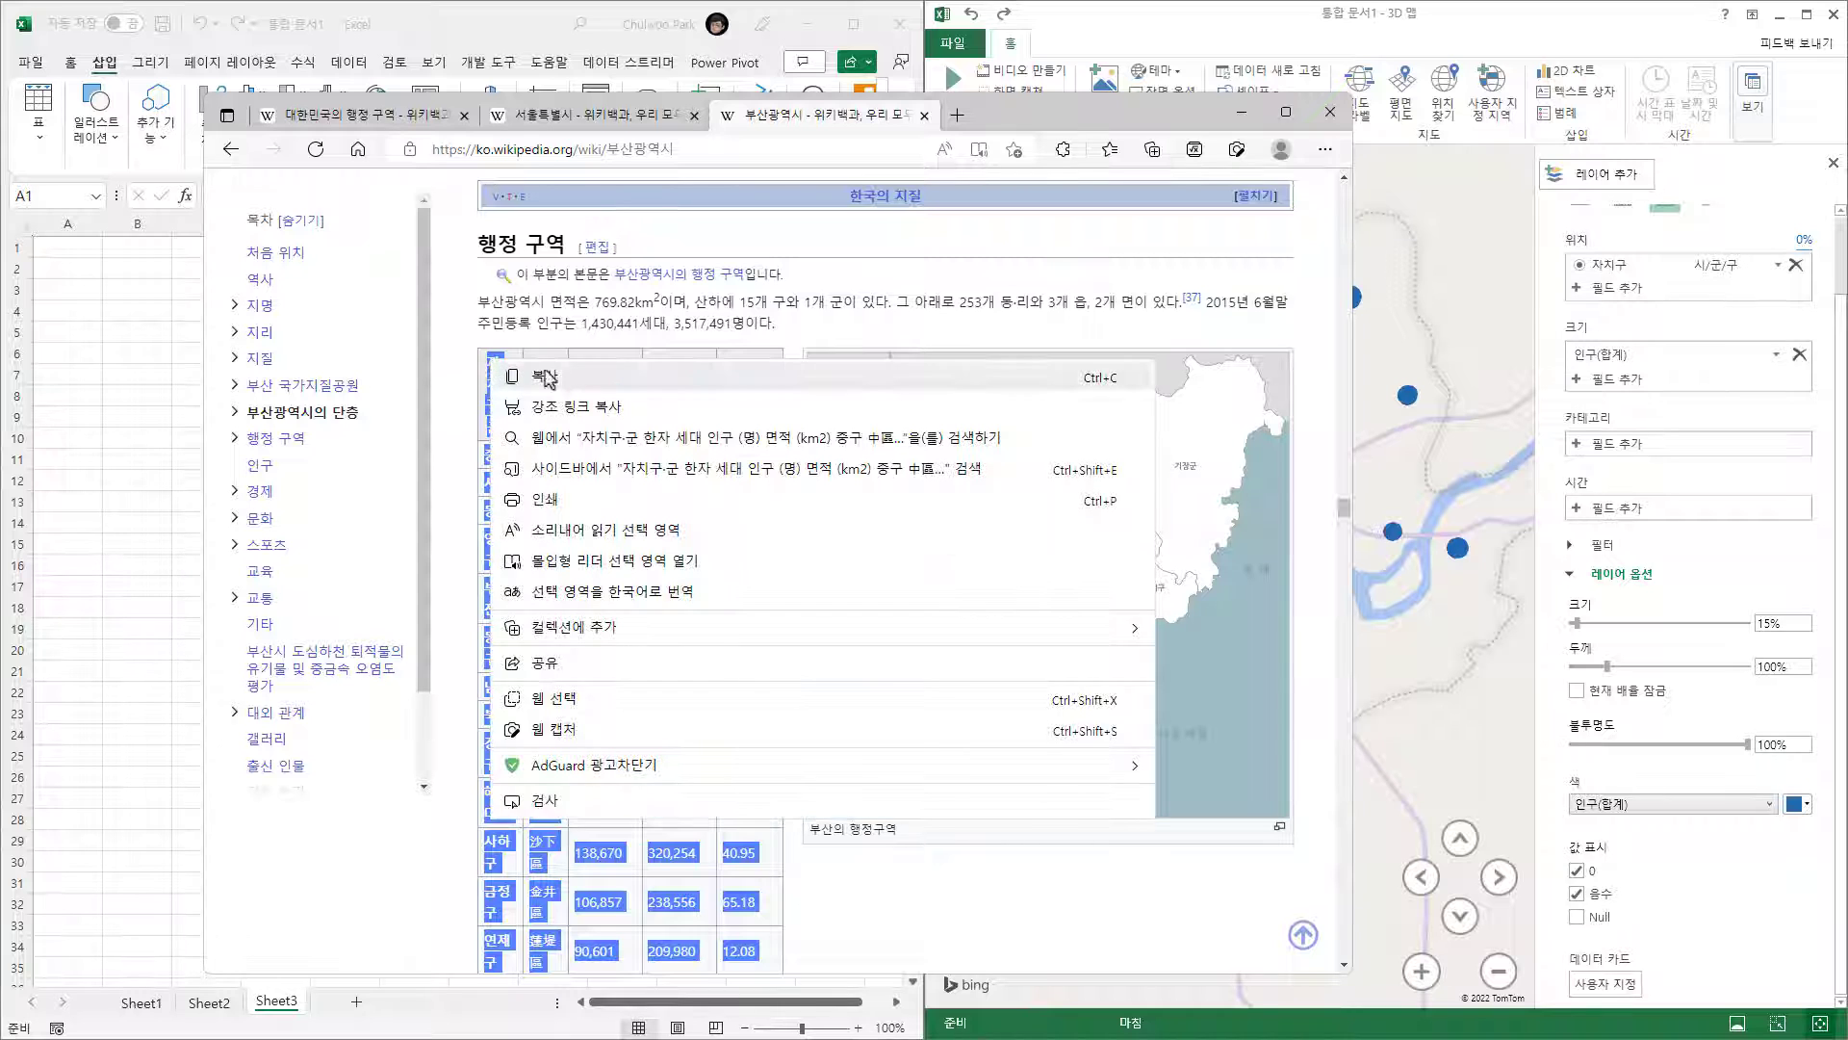
left_click(553, 383)
- Paste the copied Busan district data at cell B2 of Sheet3 without its source formatting and links
left_click(134, 270)
left_click(134, 270)
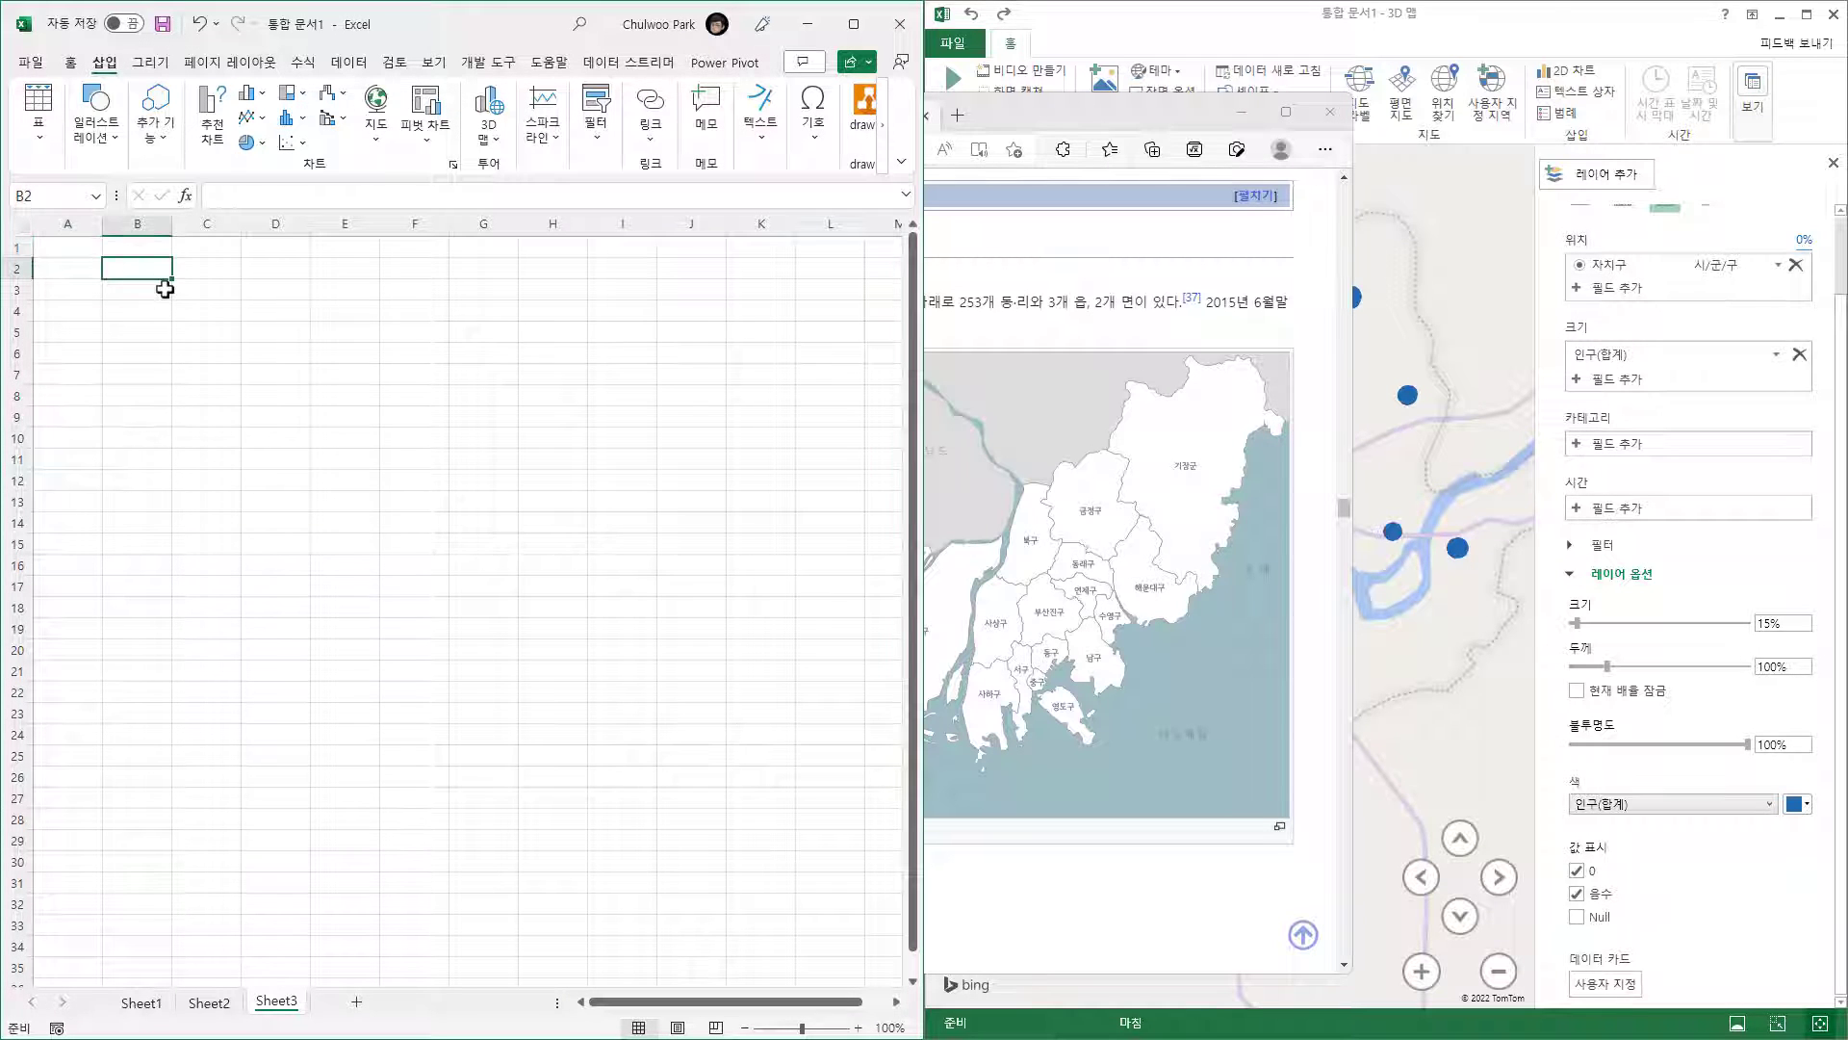
key("ctrl+v")
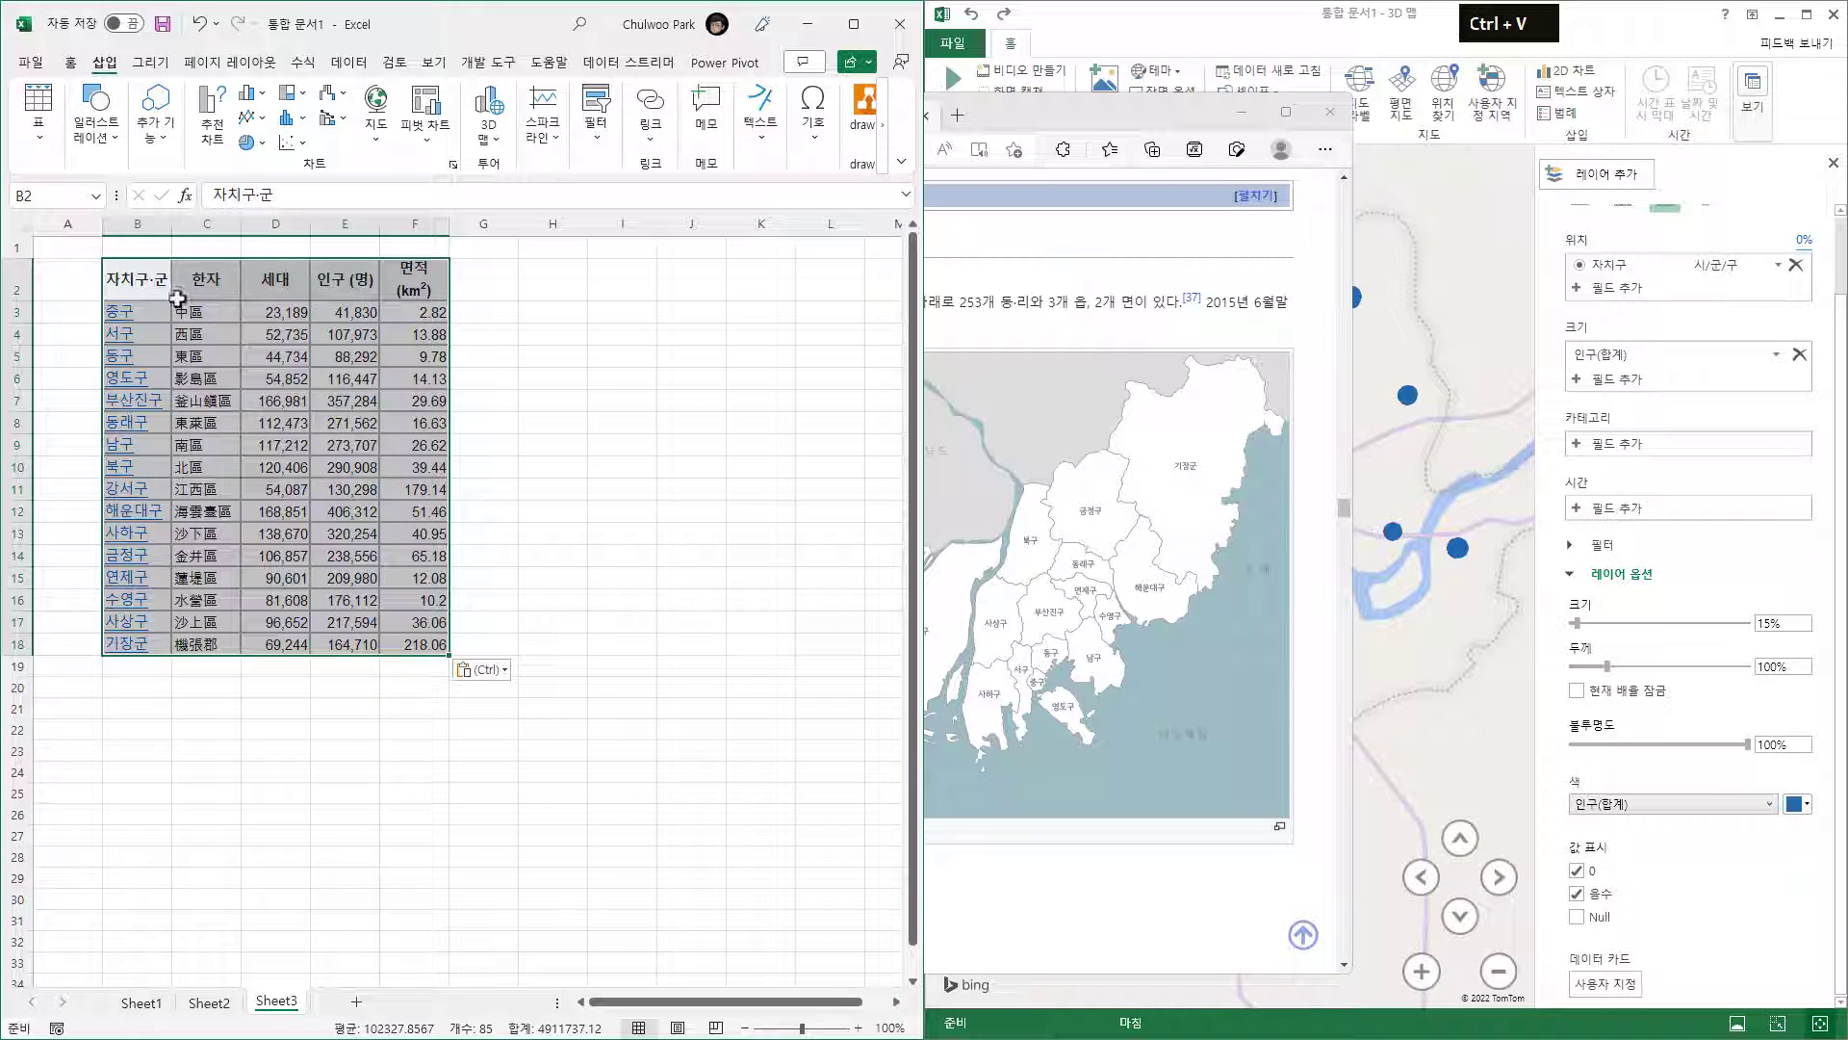
left_click(499, 670)
left_click(496, 723)
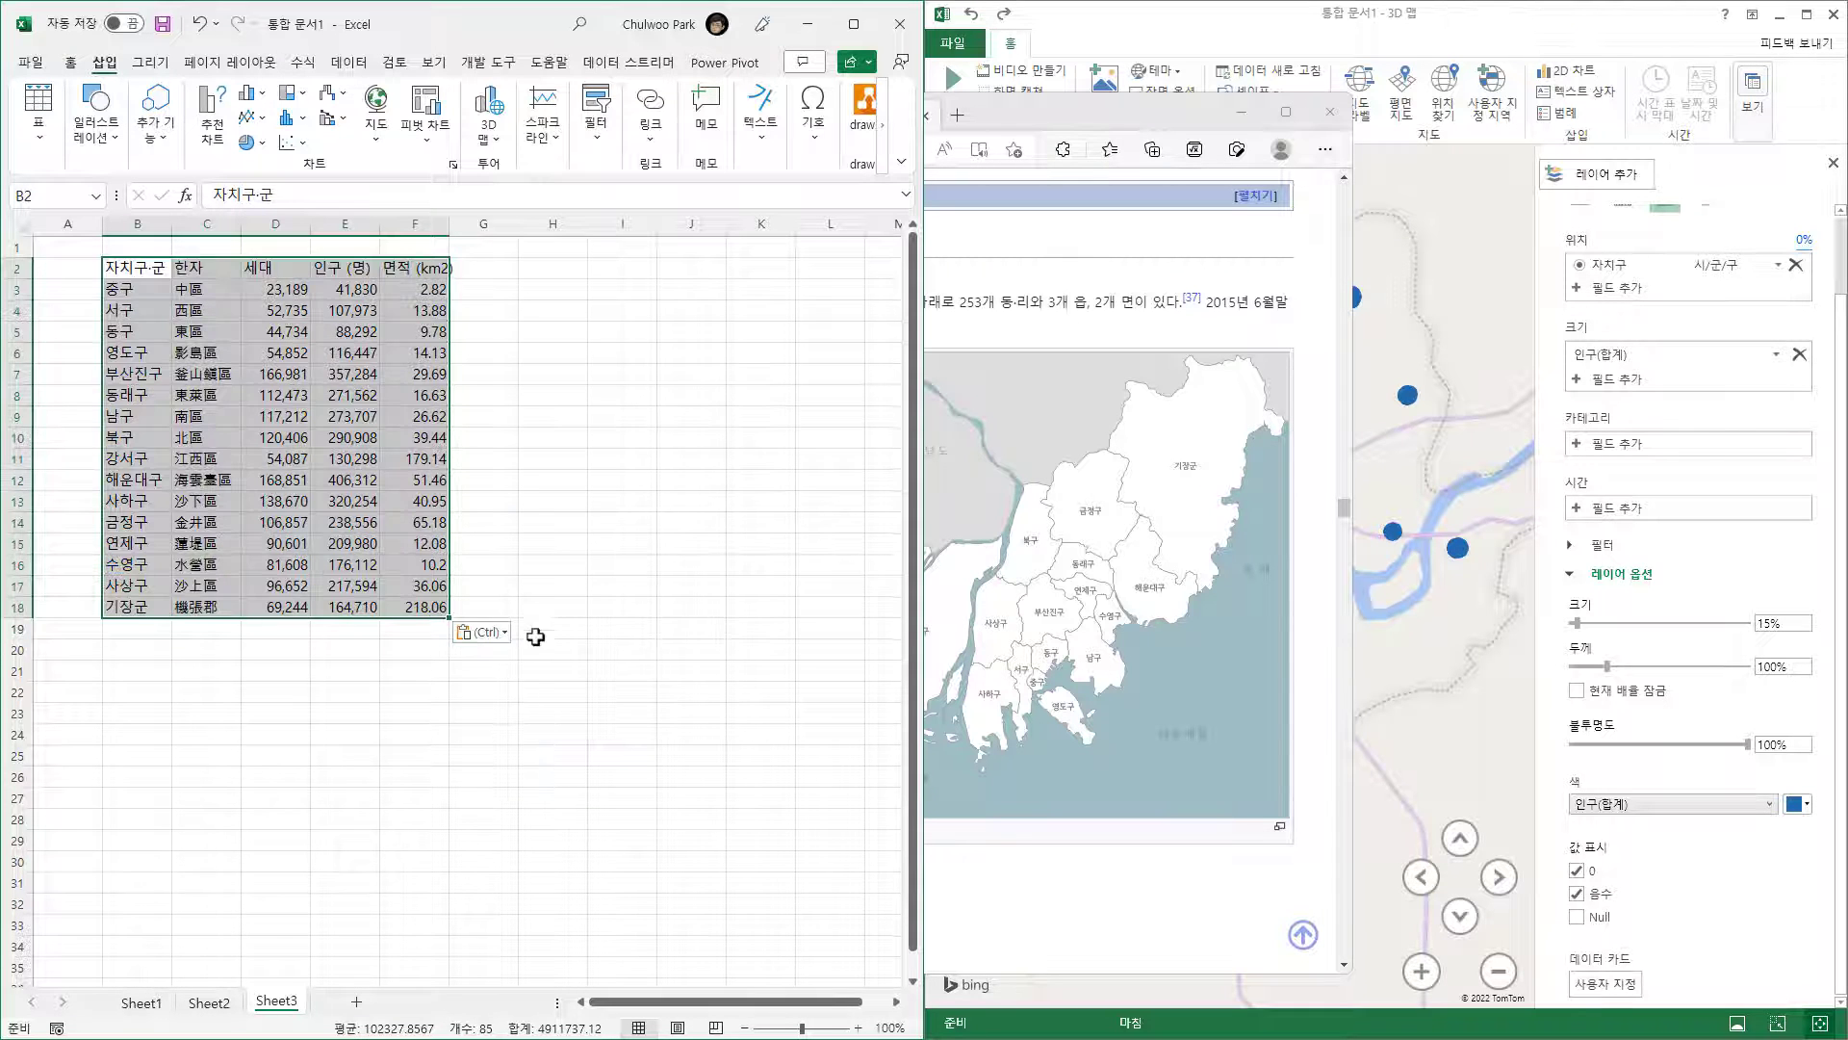
- Convert the pasted Busan data range on Sheet3 into an Excel table with its first row as headers
left_click(285, 373)
left_click(39, 114)
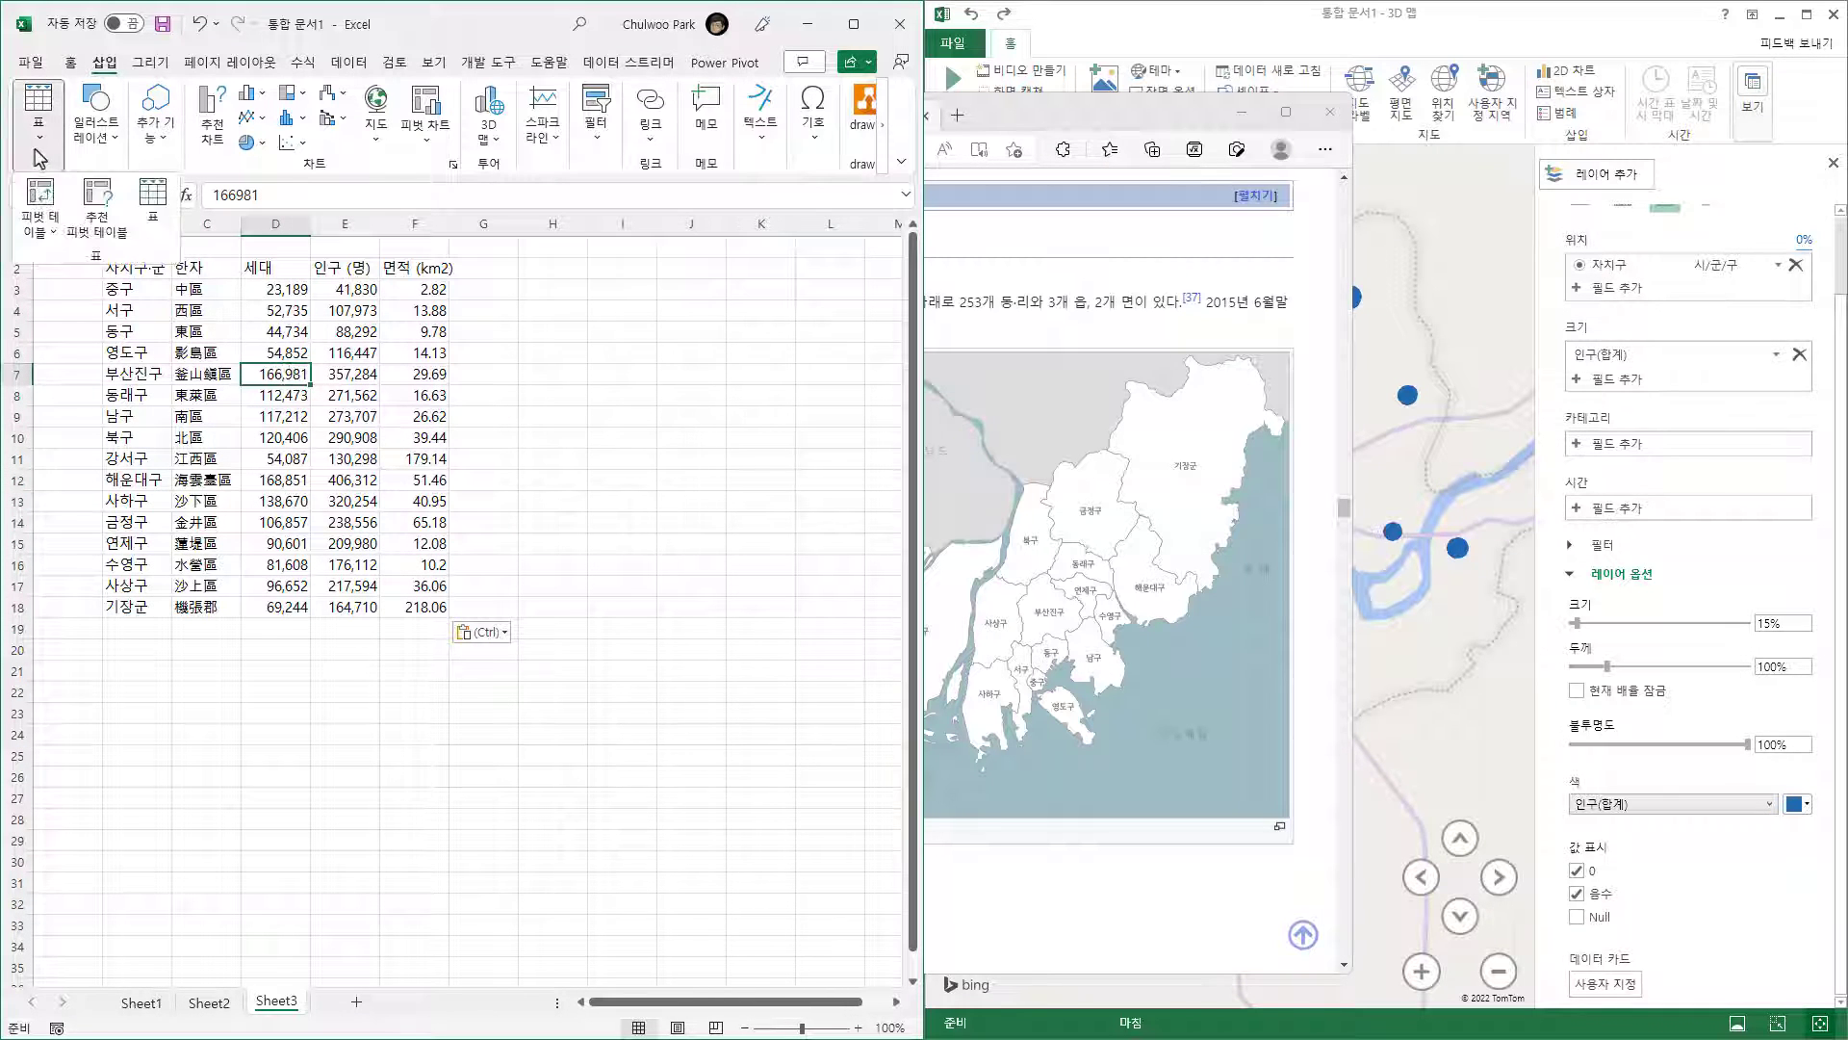
left_click(152, 197)
left_click(525, 627)
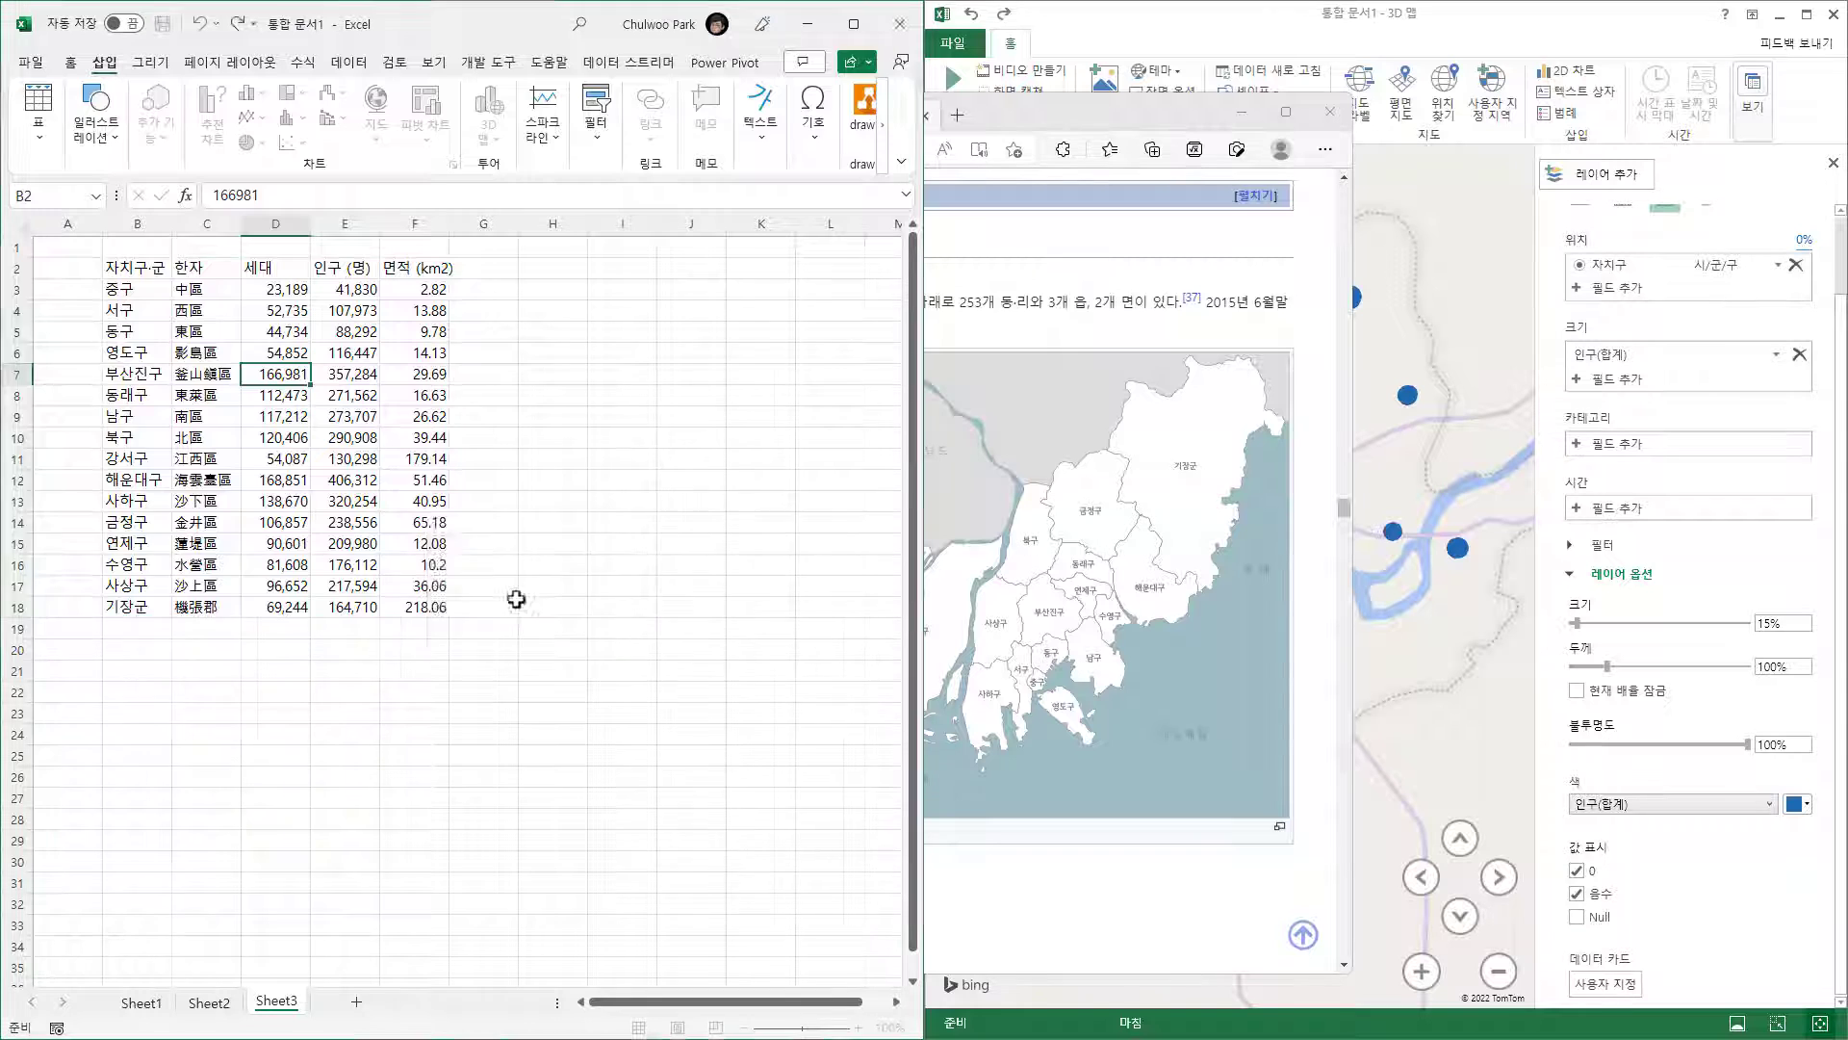
left_click(556, 420)
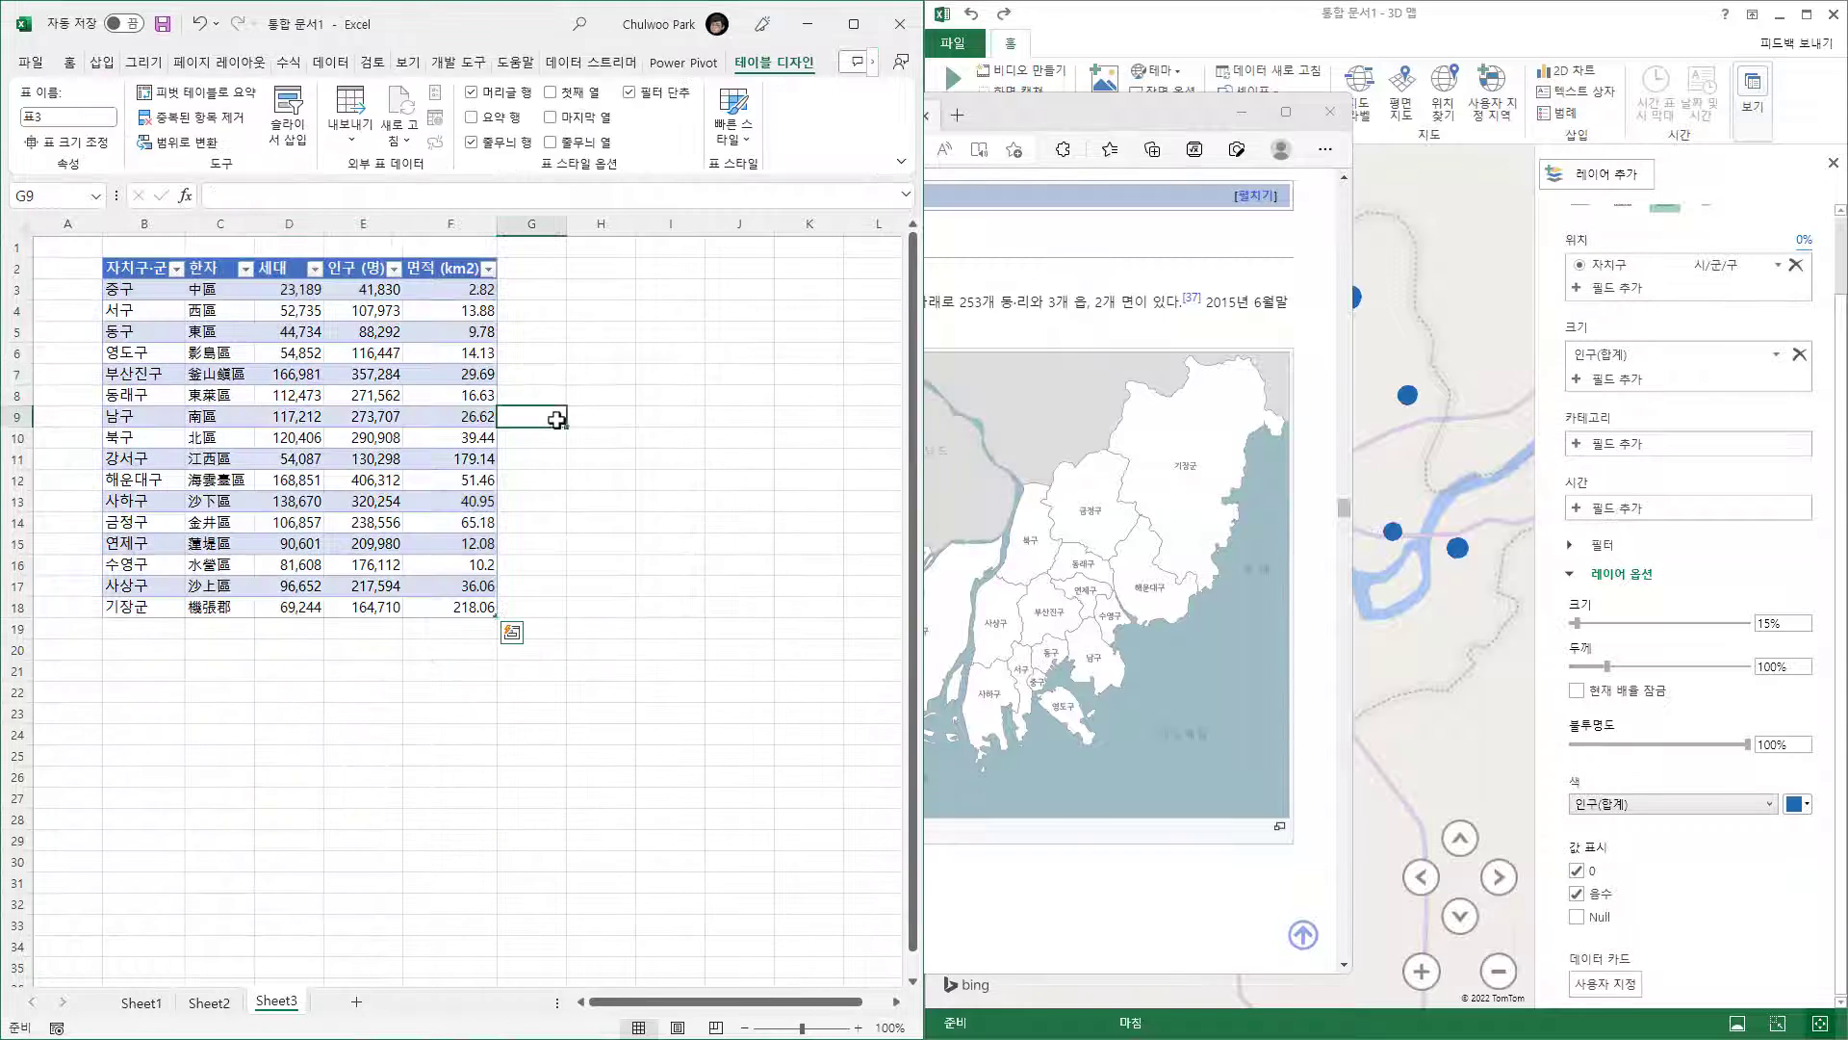
left_click(306, 412)
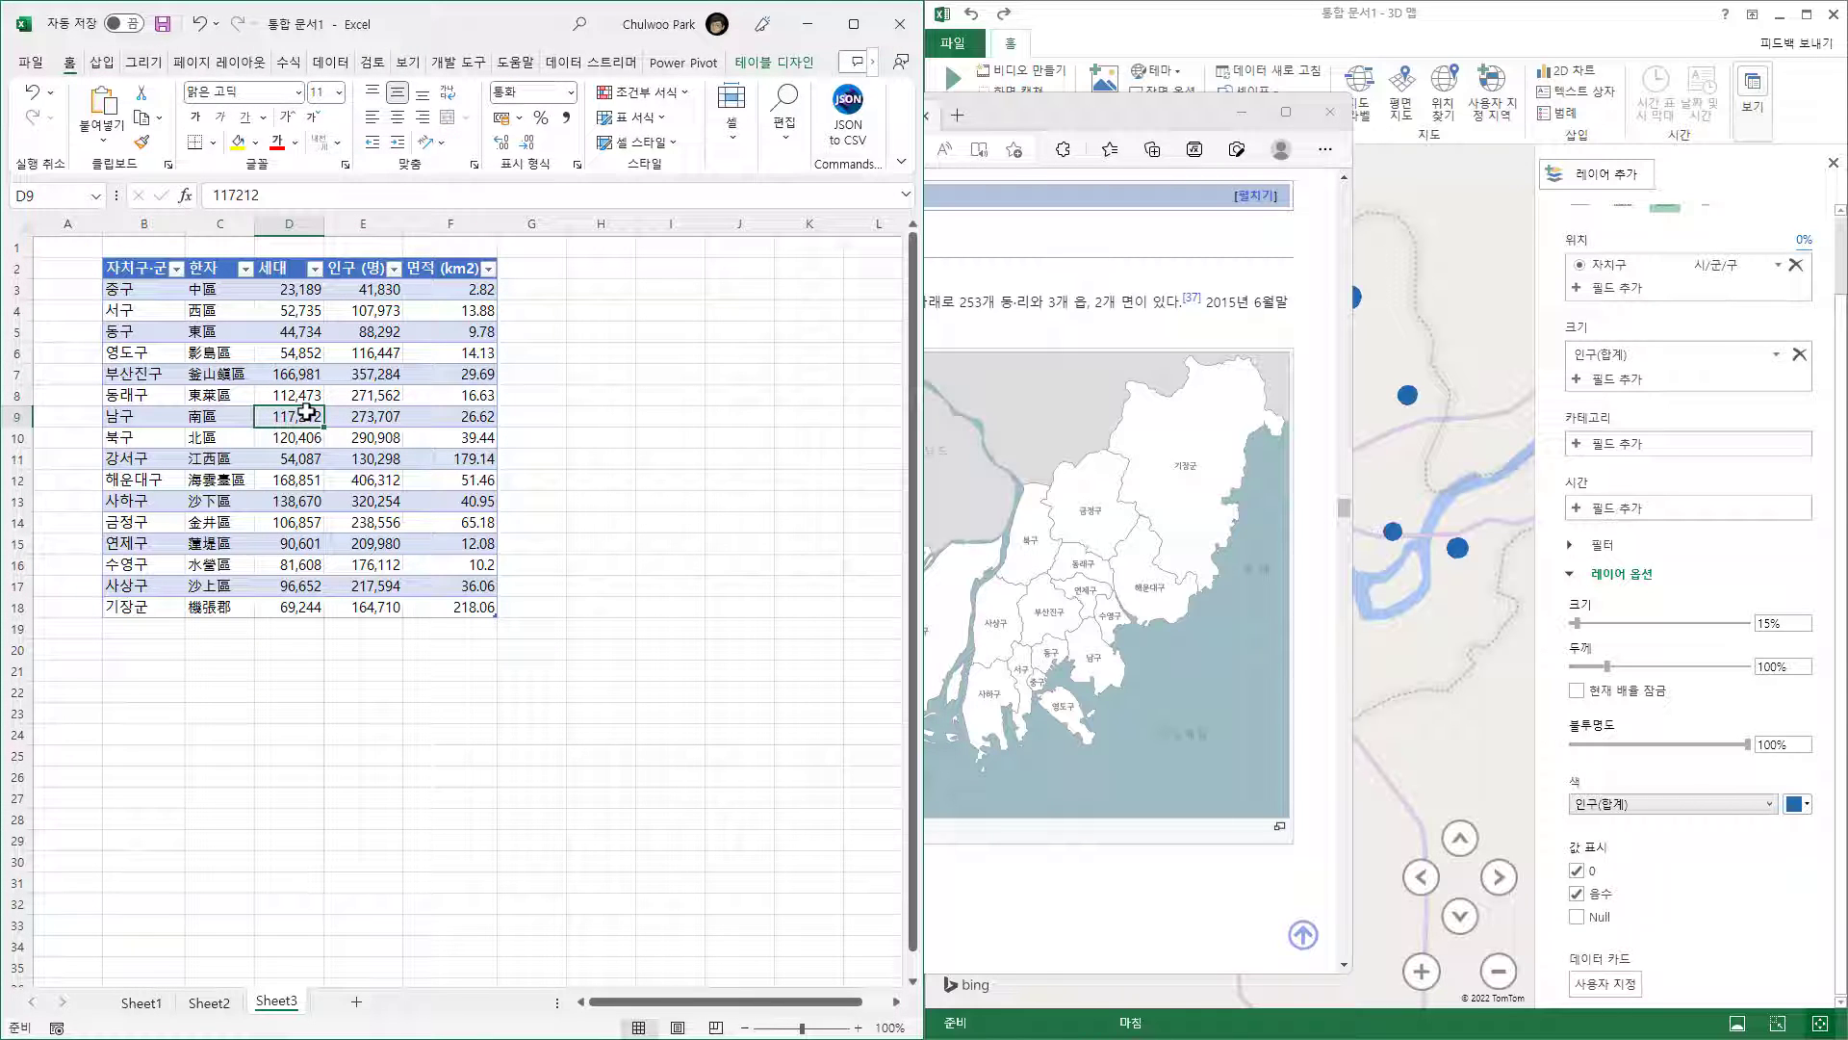
- Create a new 3D Map tour from the Busan table, with its window beside the worksheet and the field list closed
left_click(1242, 111)
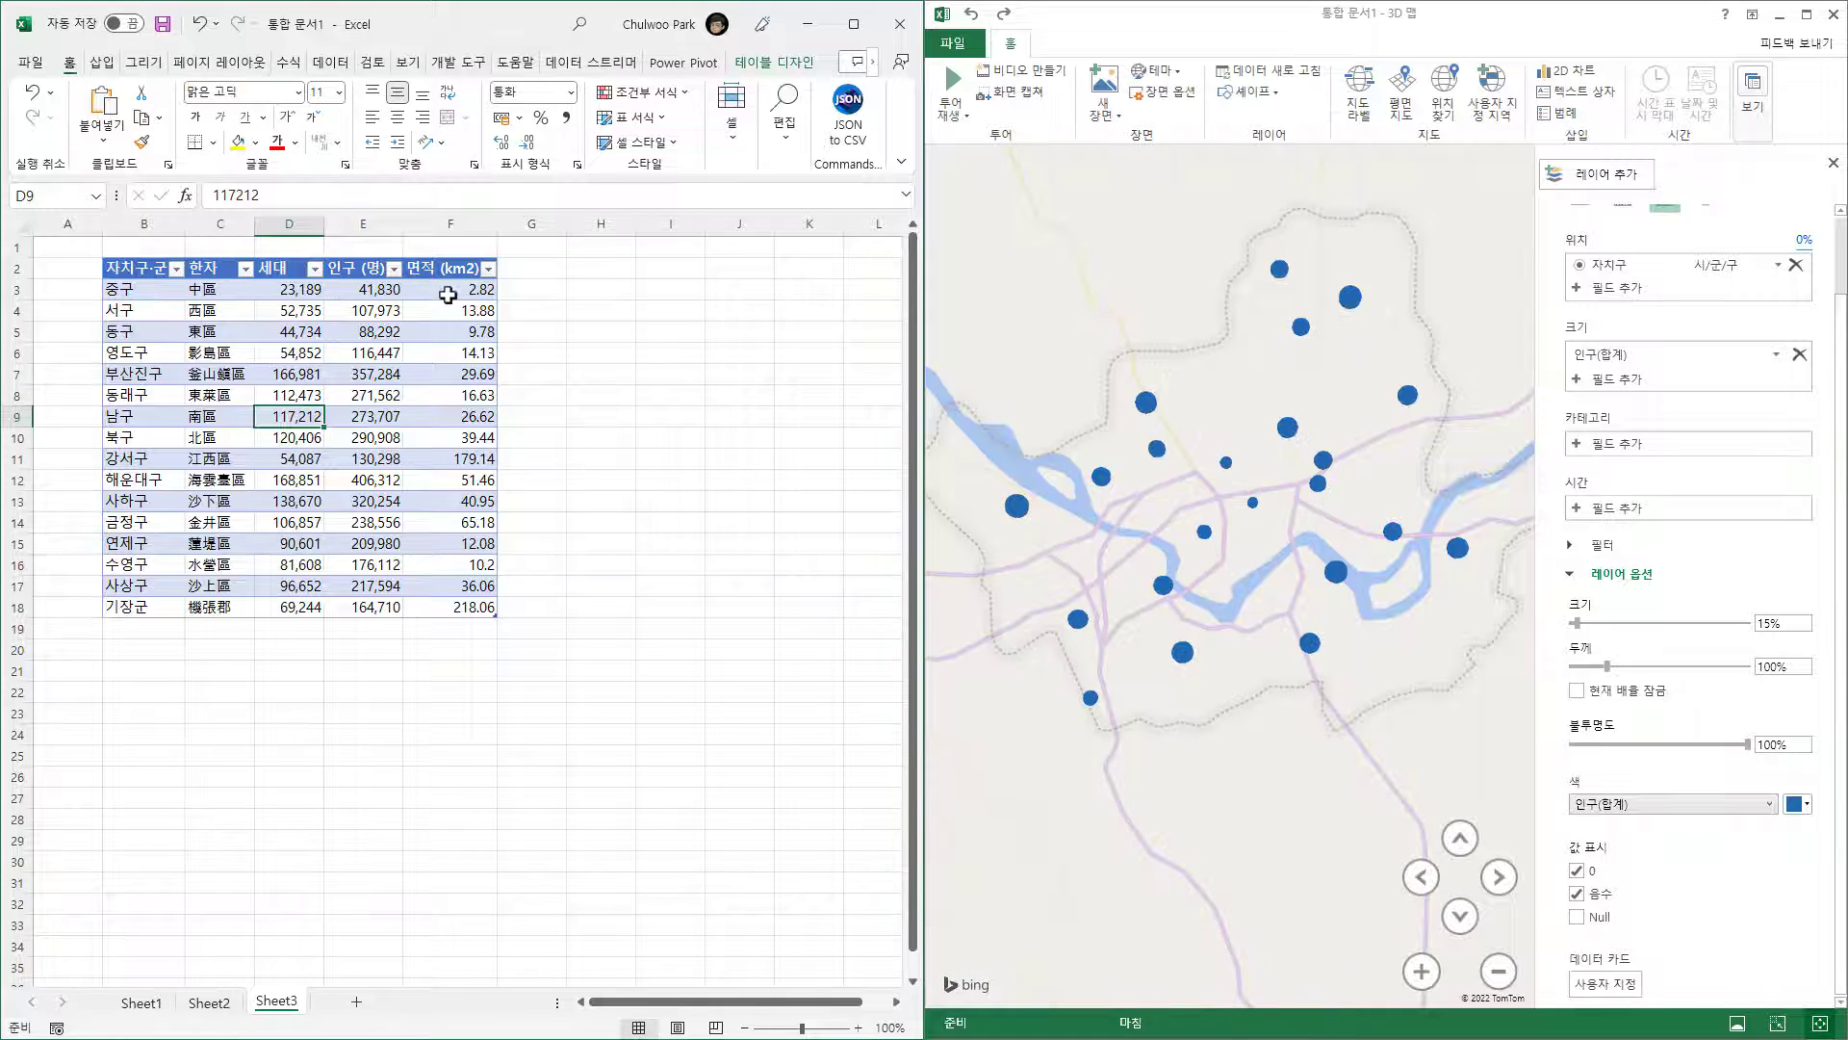
left_click(101, 61)
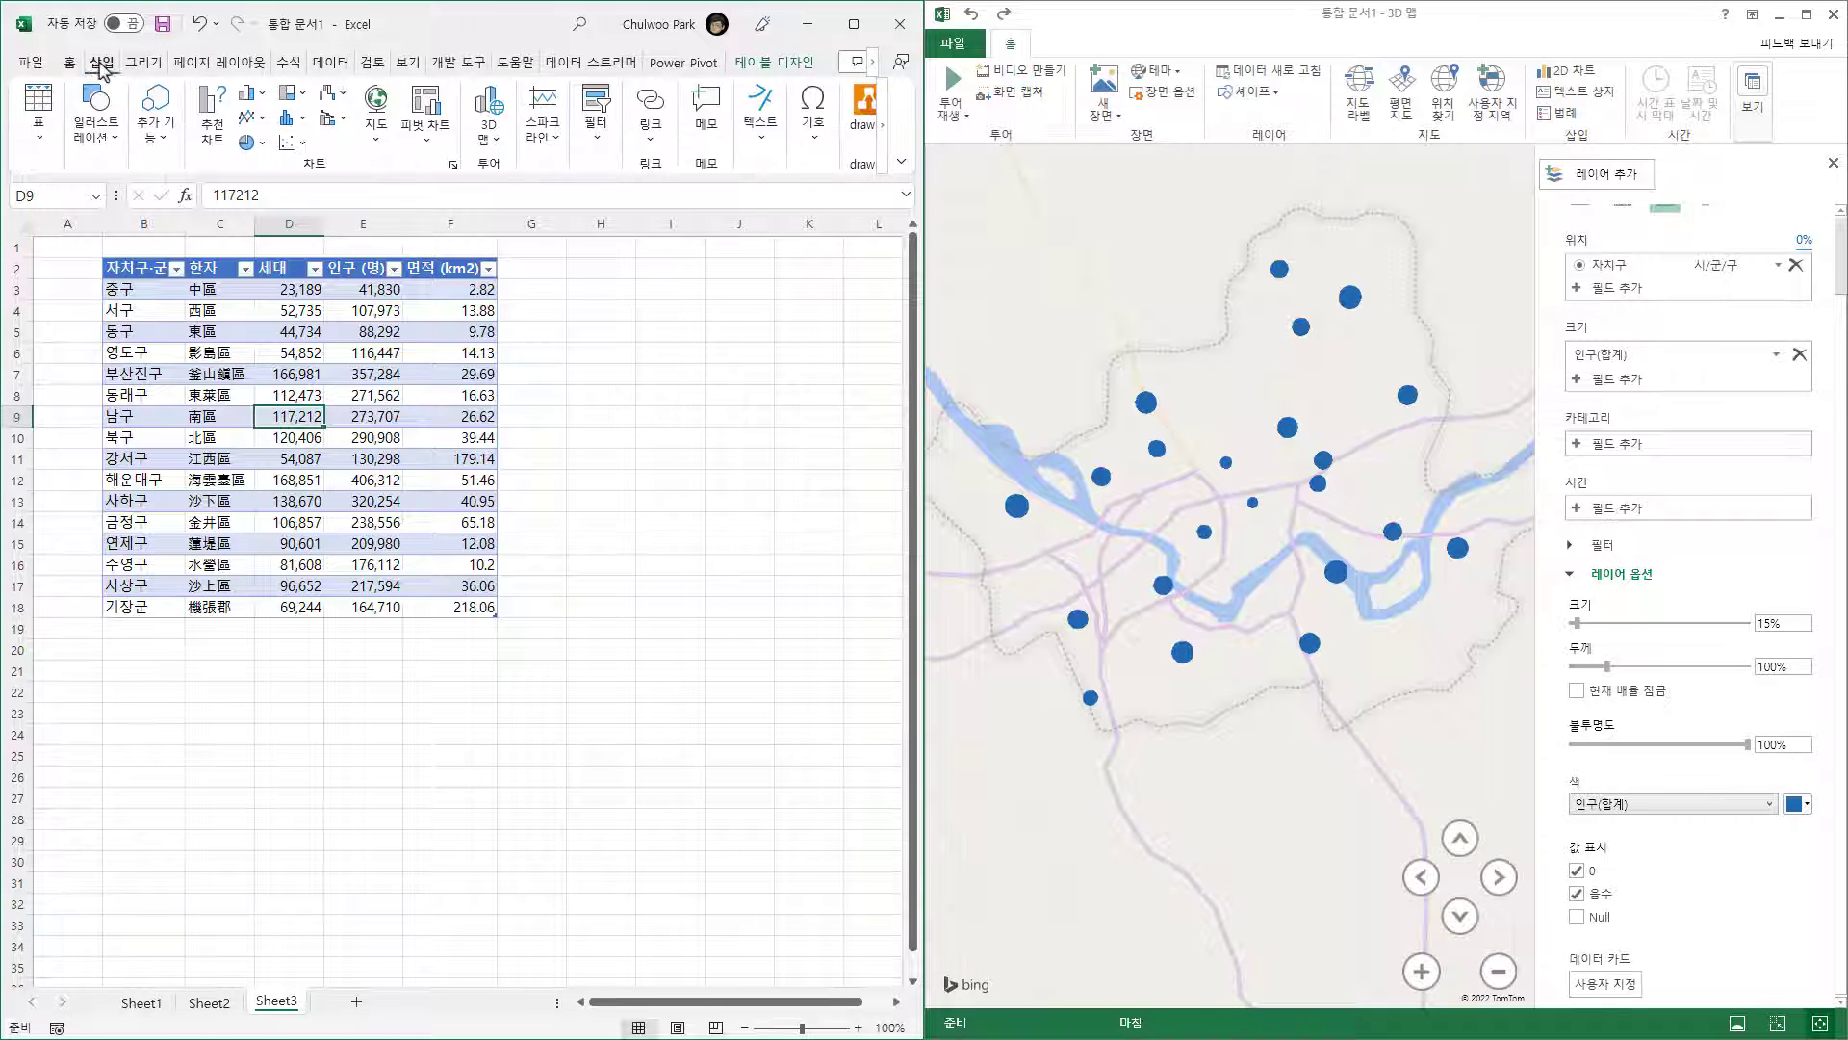
left_click(496, 106)
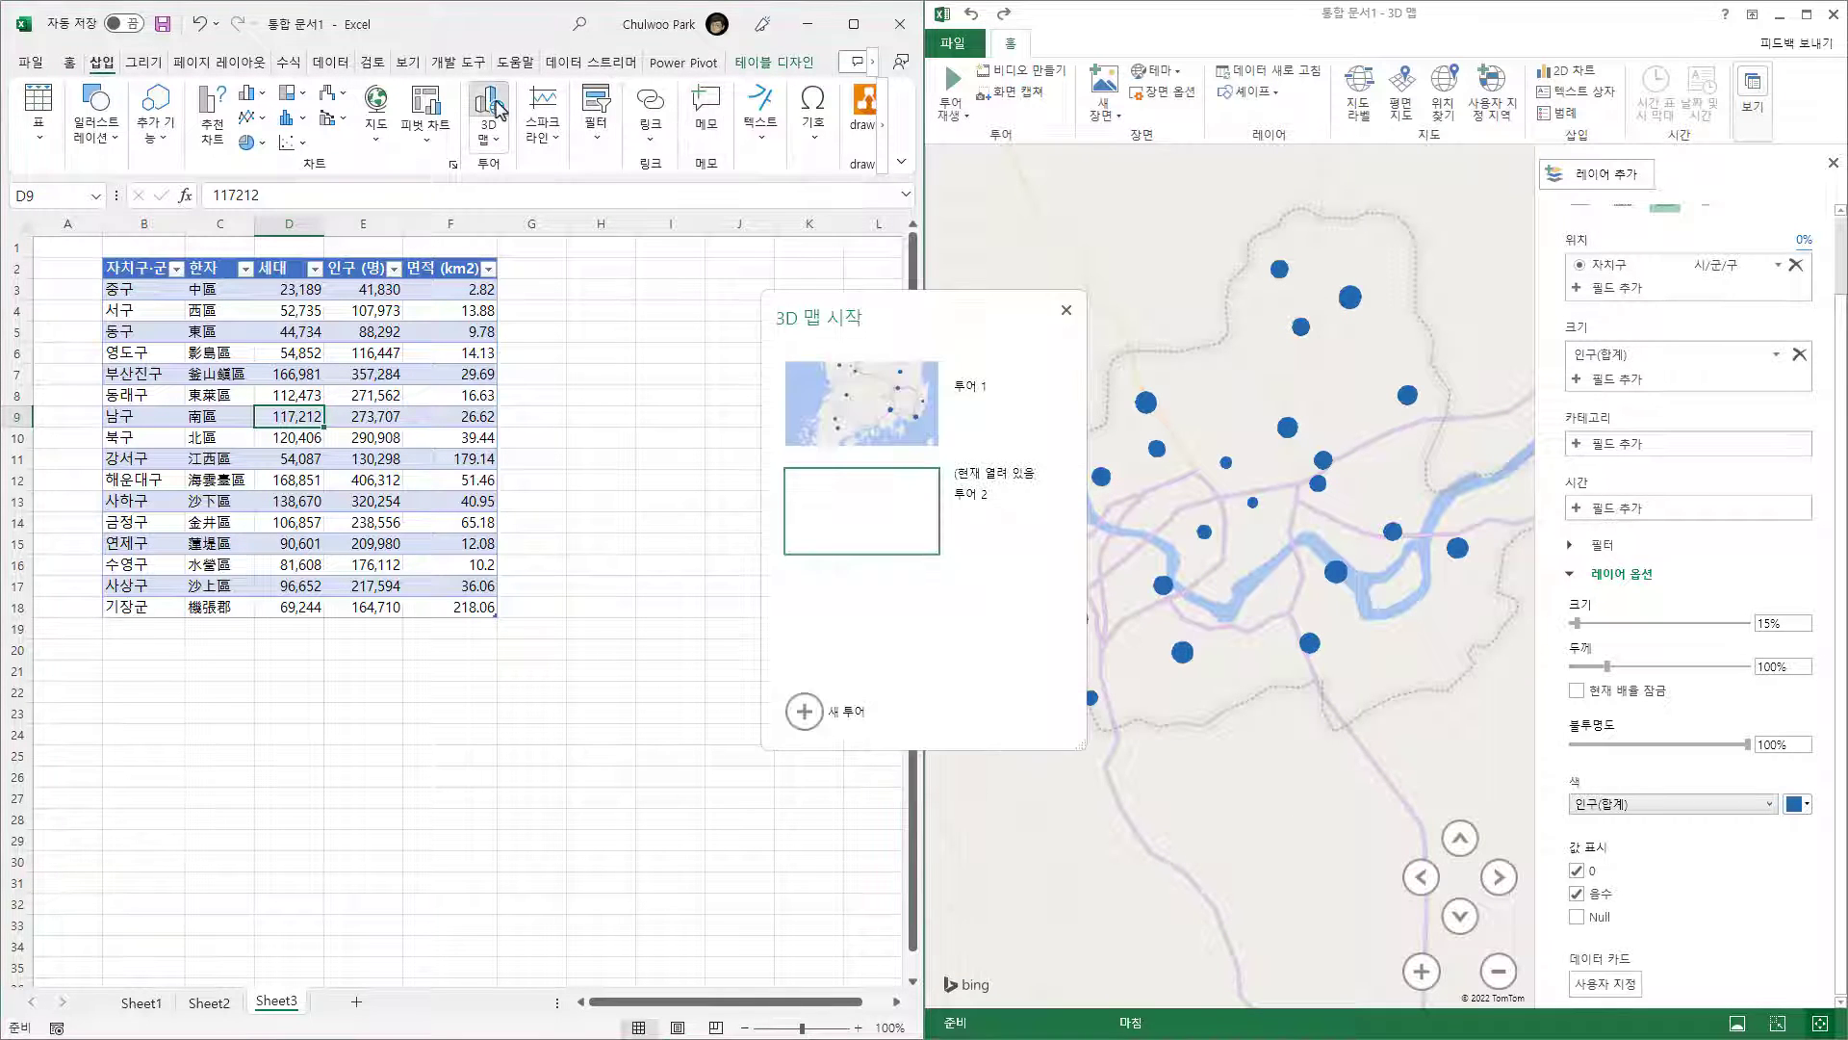
left_click(796, 720)
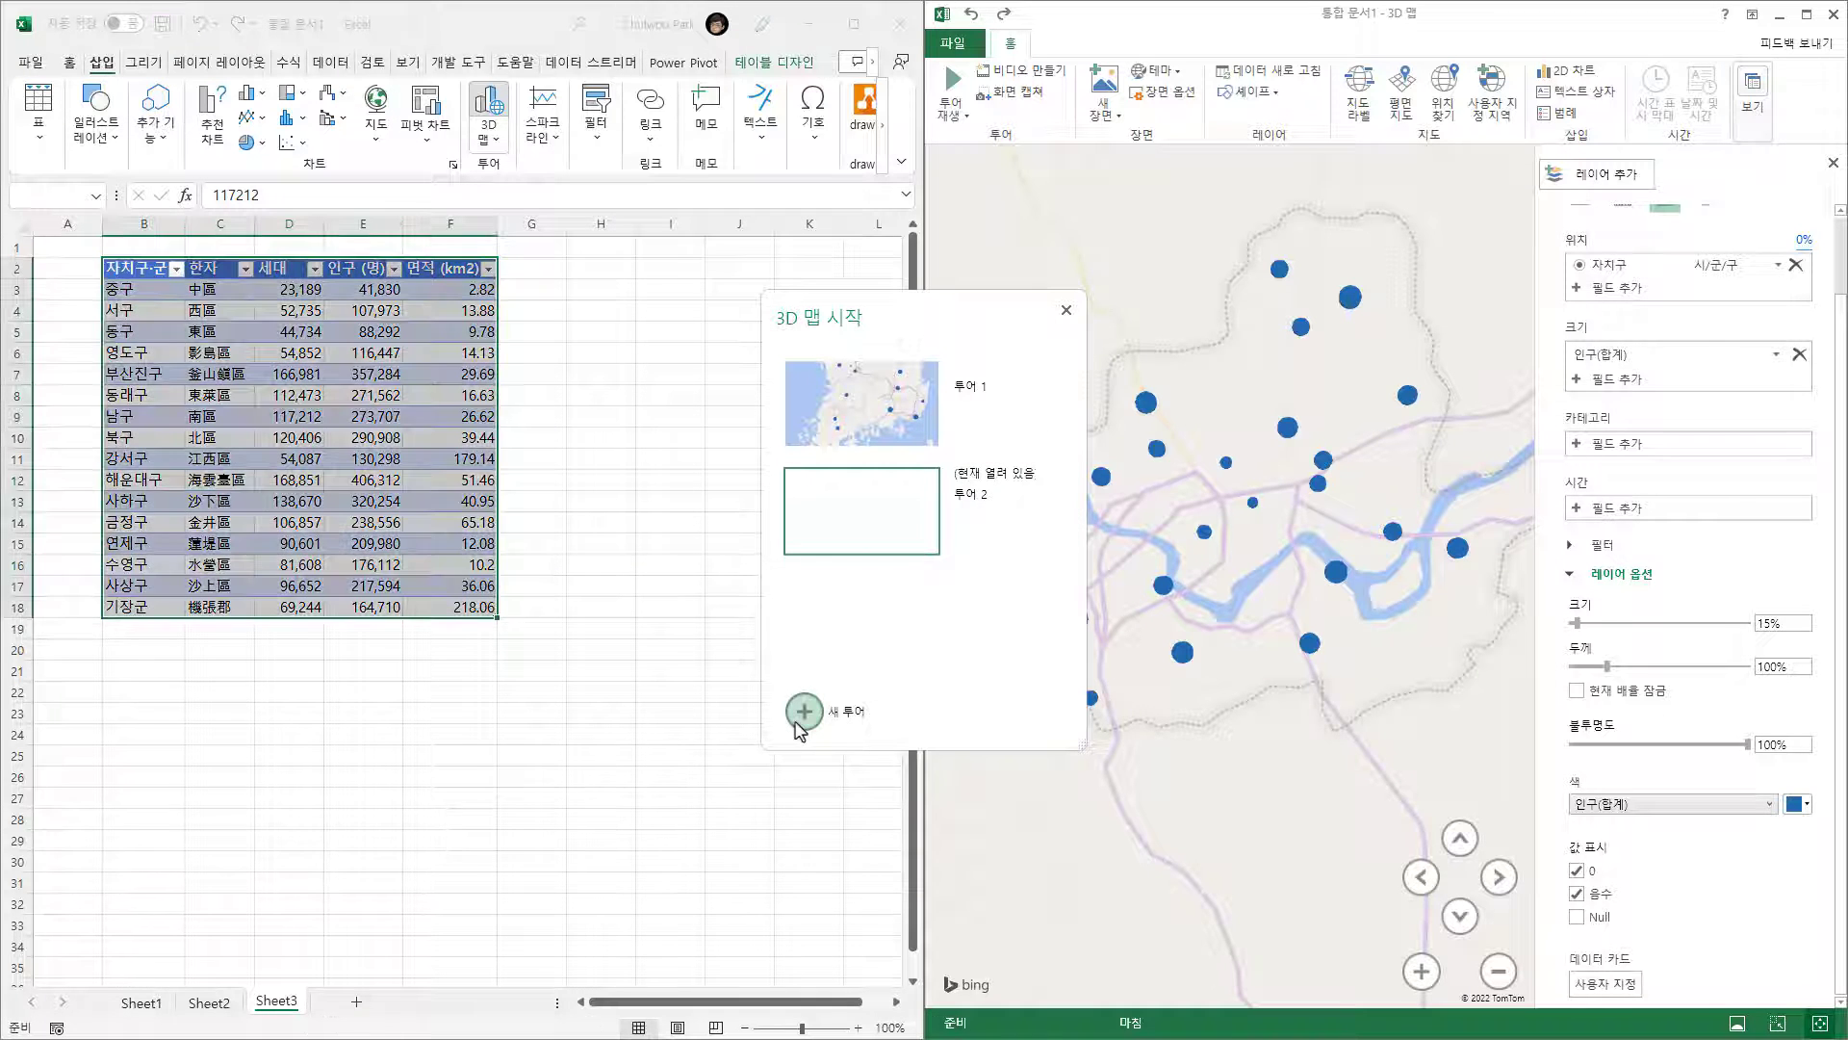
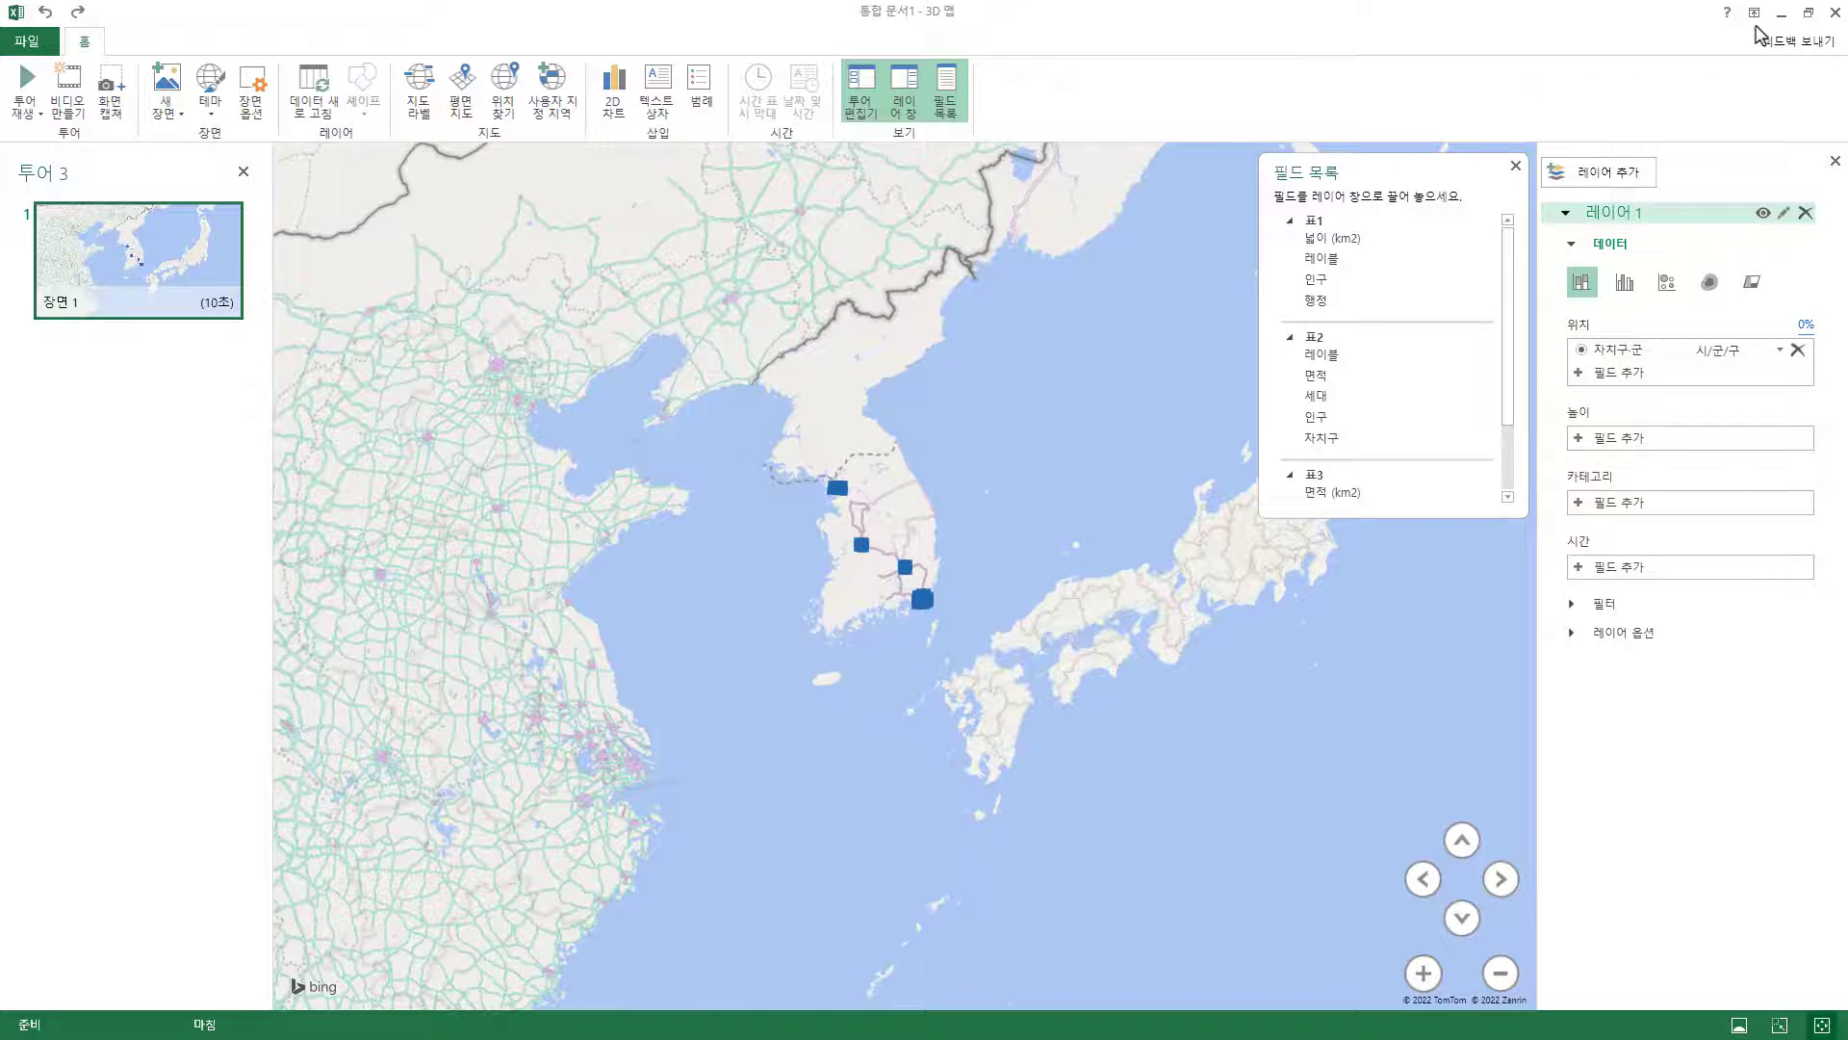
left_click(1808, 13)
left_click(1168, 175)
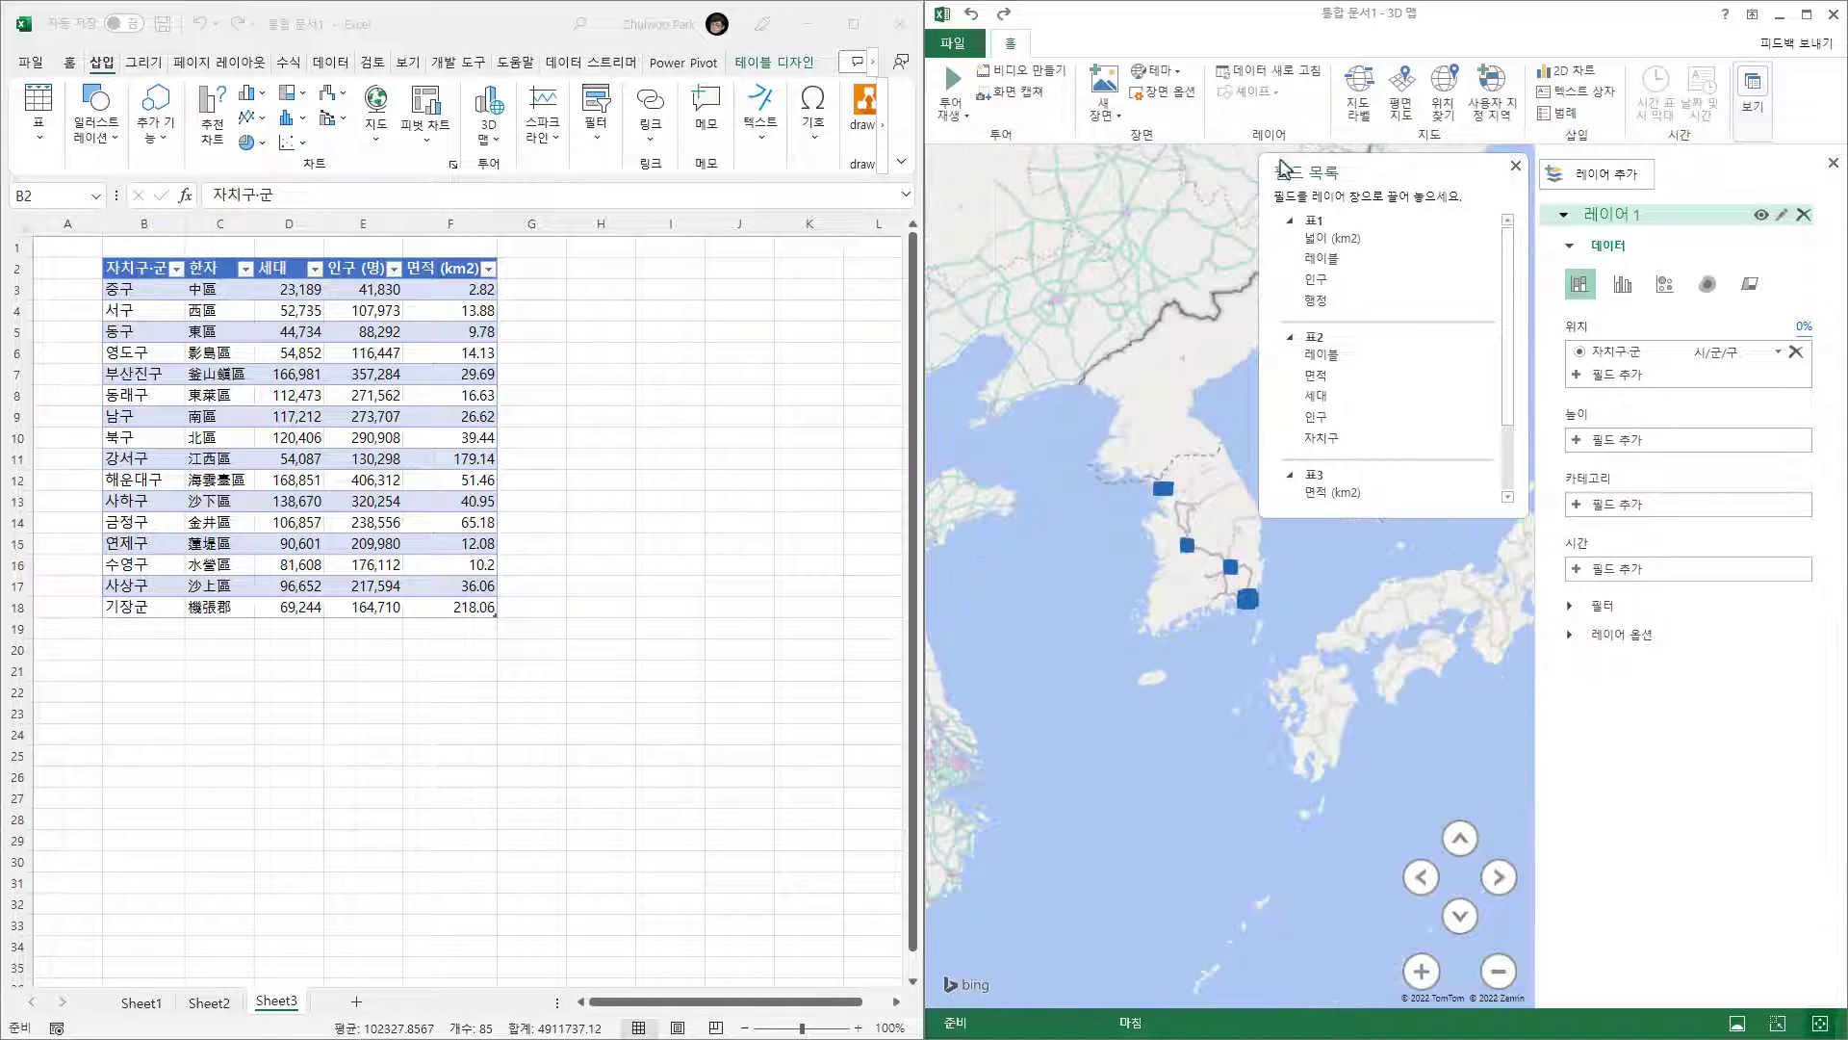
left_click(1516, 168)
- Examine the data cards of the map points outside Busan and compare them with the district names in column B
scroll(1299, 453, "up", 5)
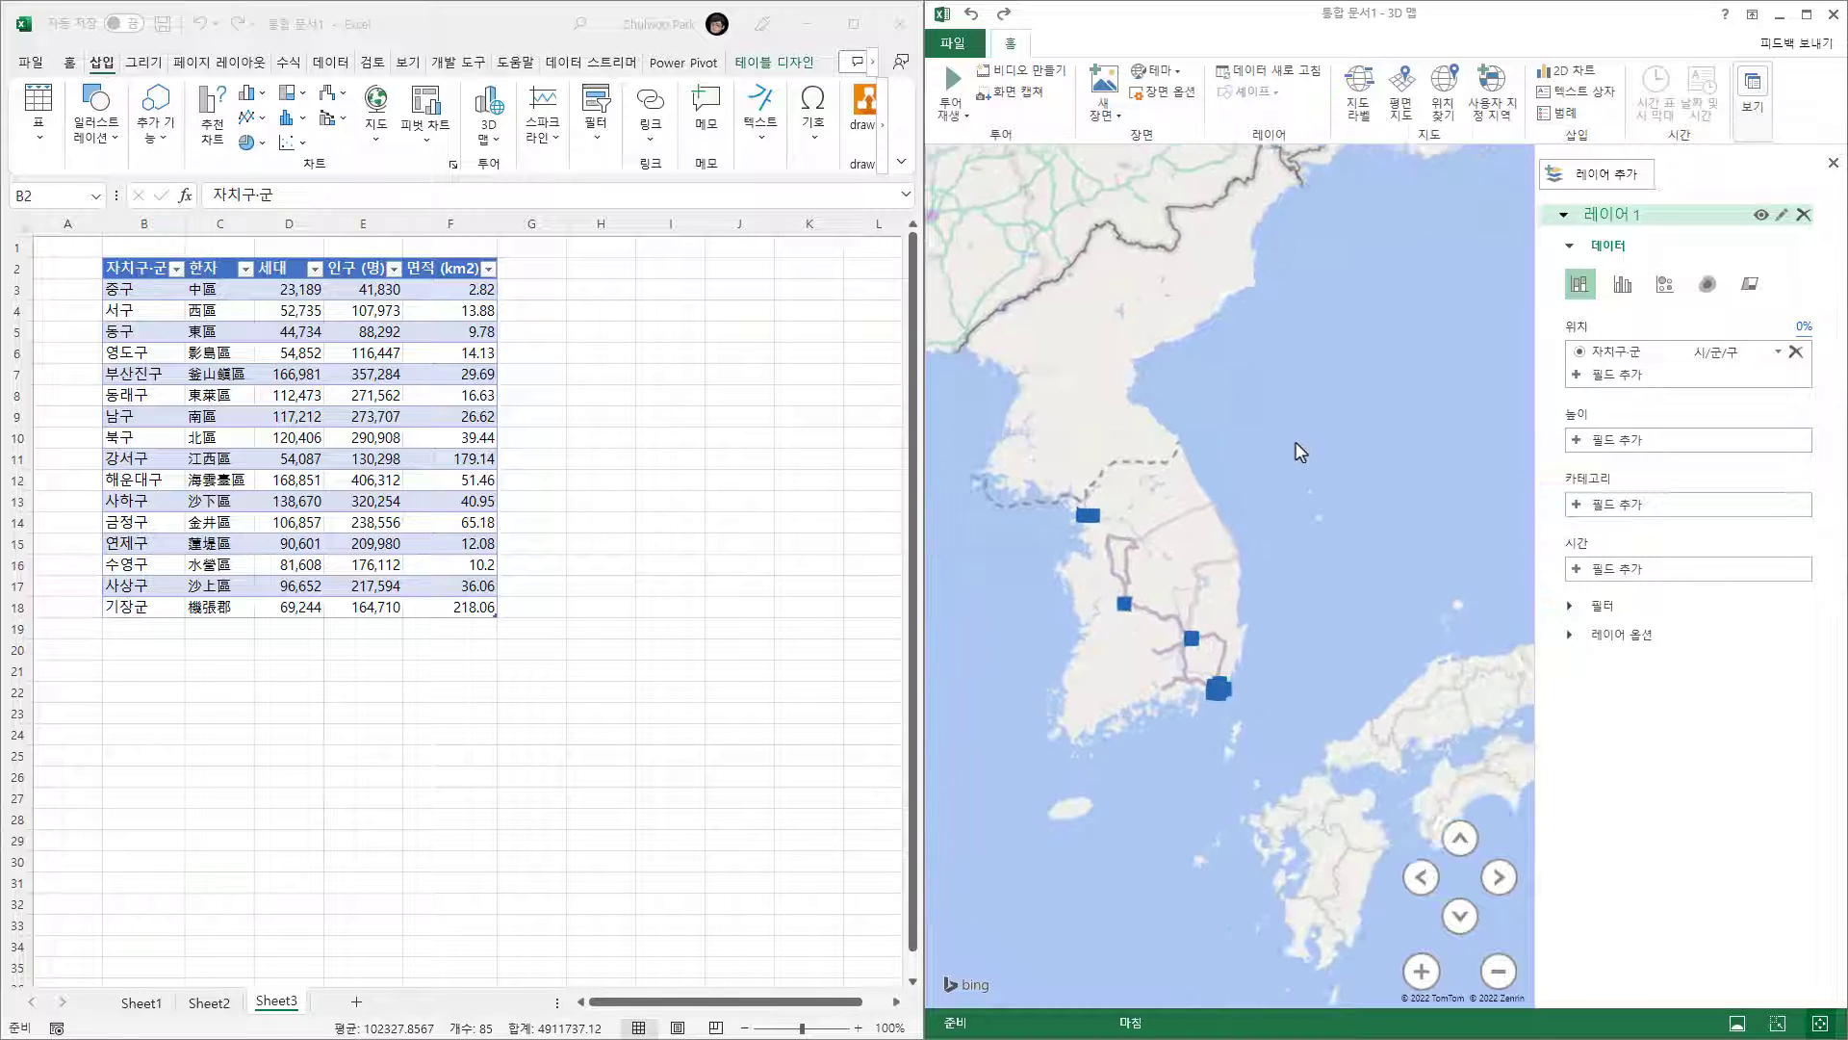
scroll(1347, 481, "up", 2)
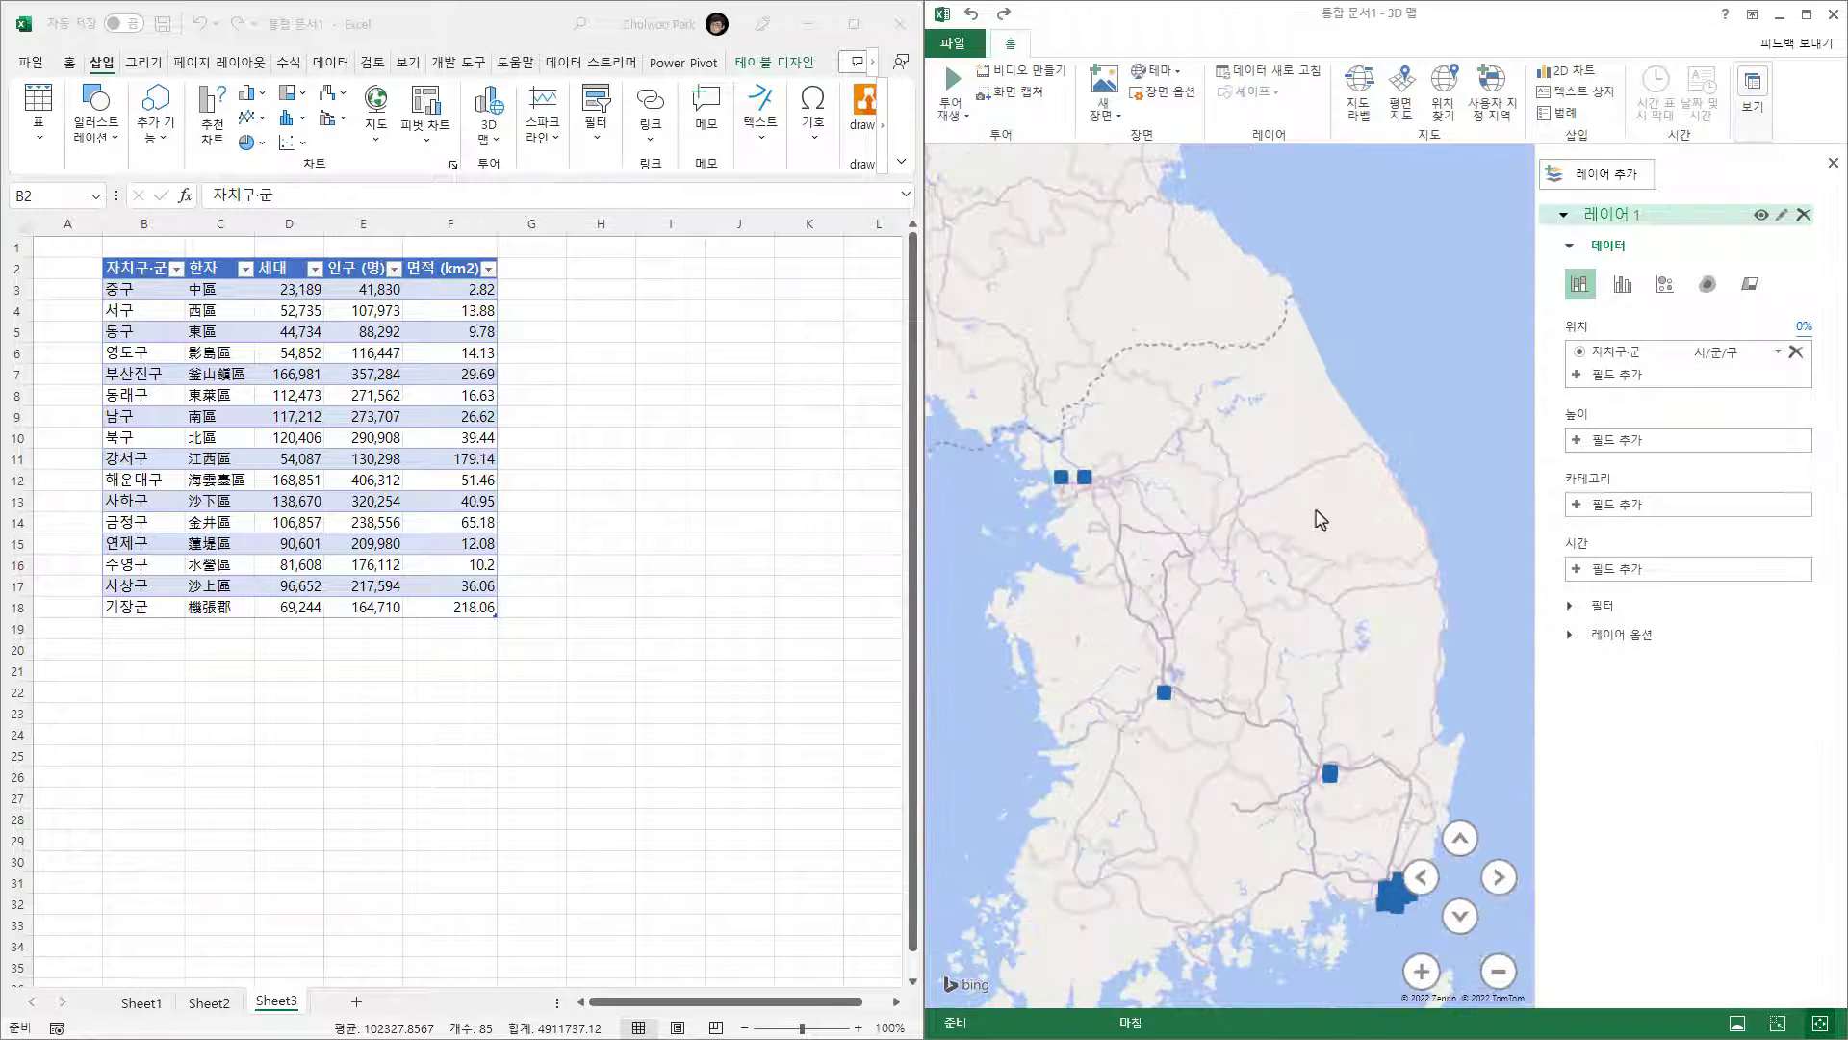
scroll(1316, 481, "up", 2)
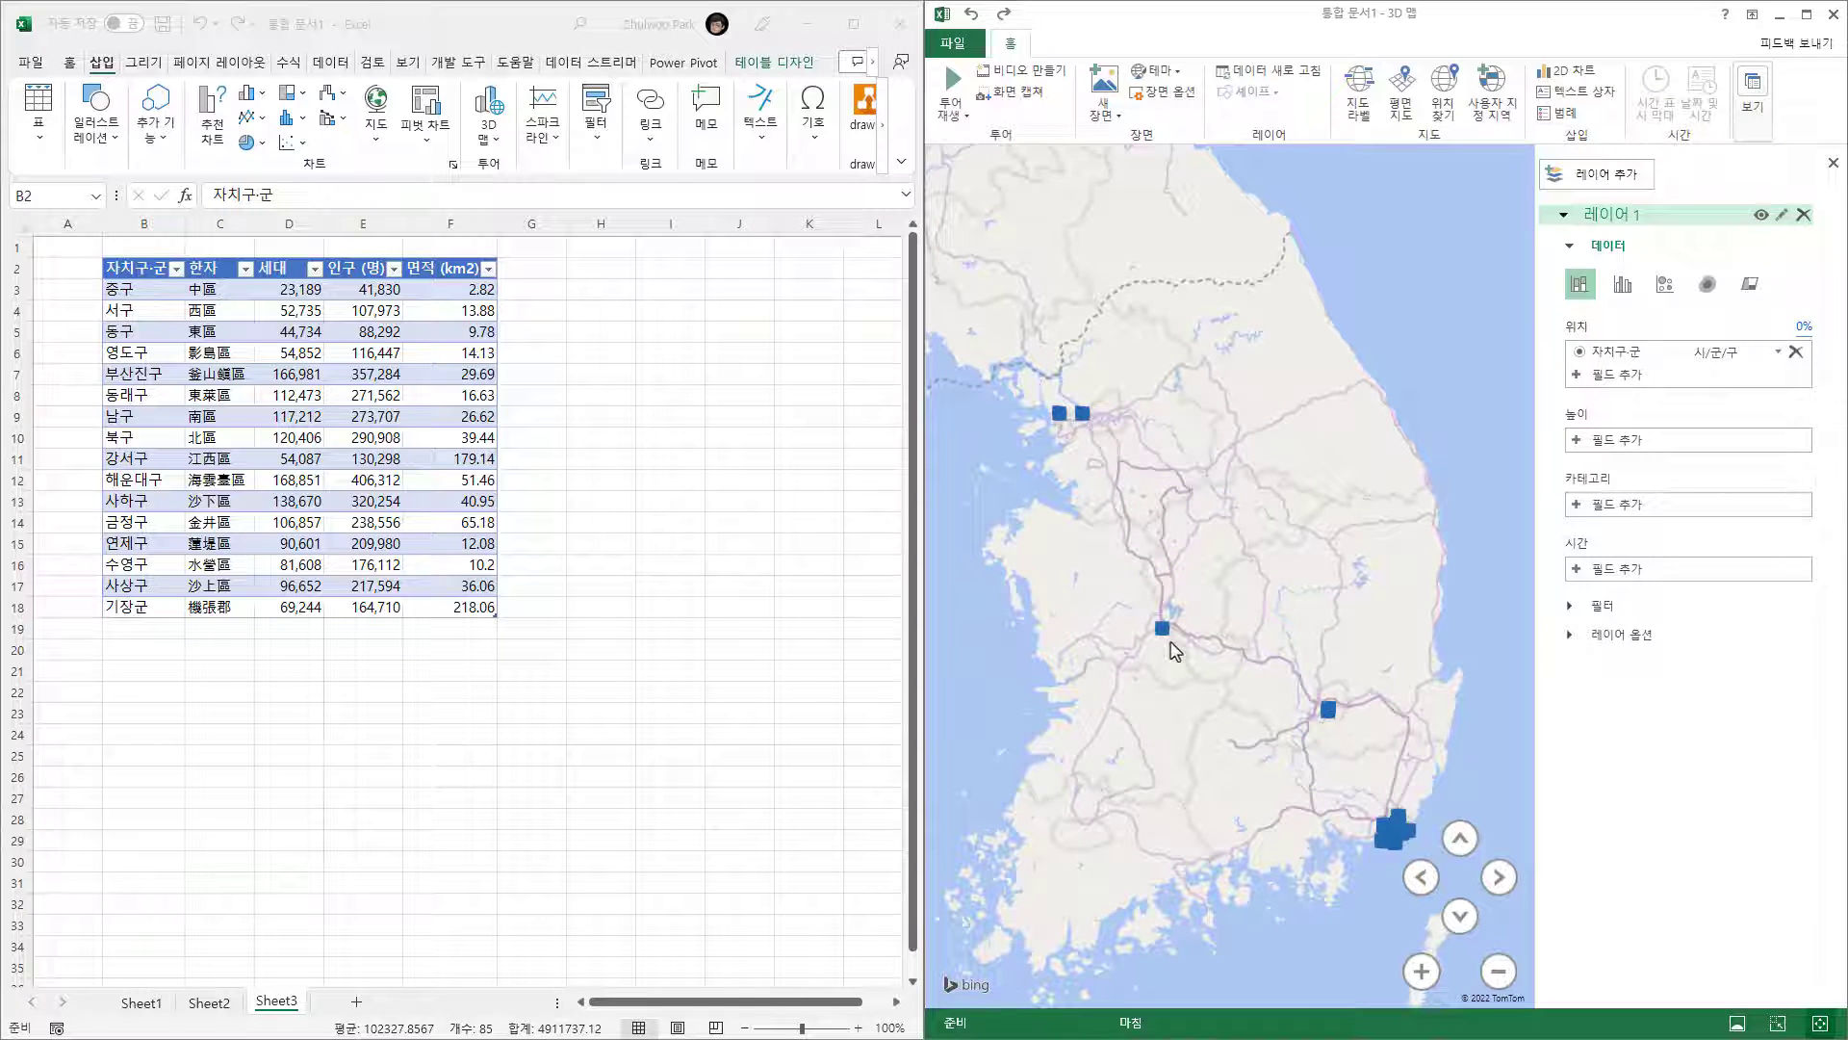
mouse_move(1162, 635)
mouse_move(1329, 717)
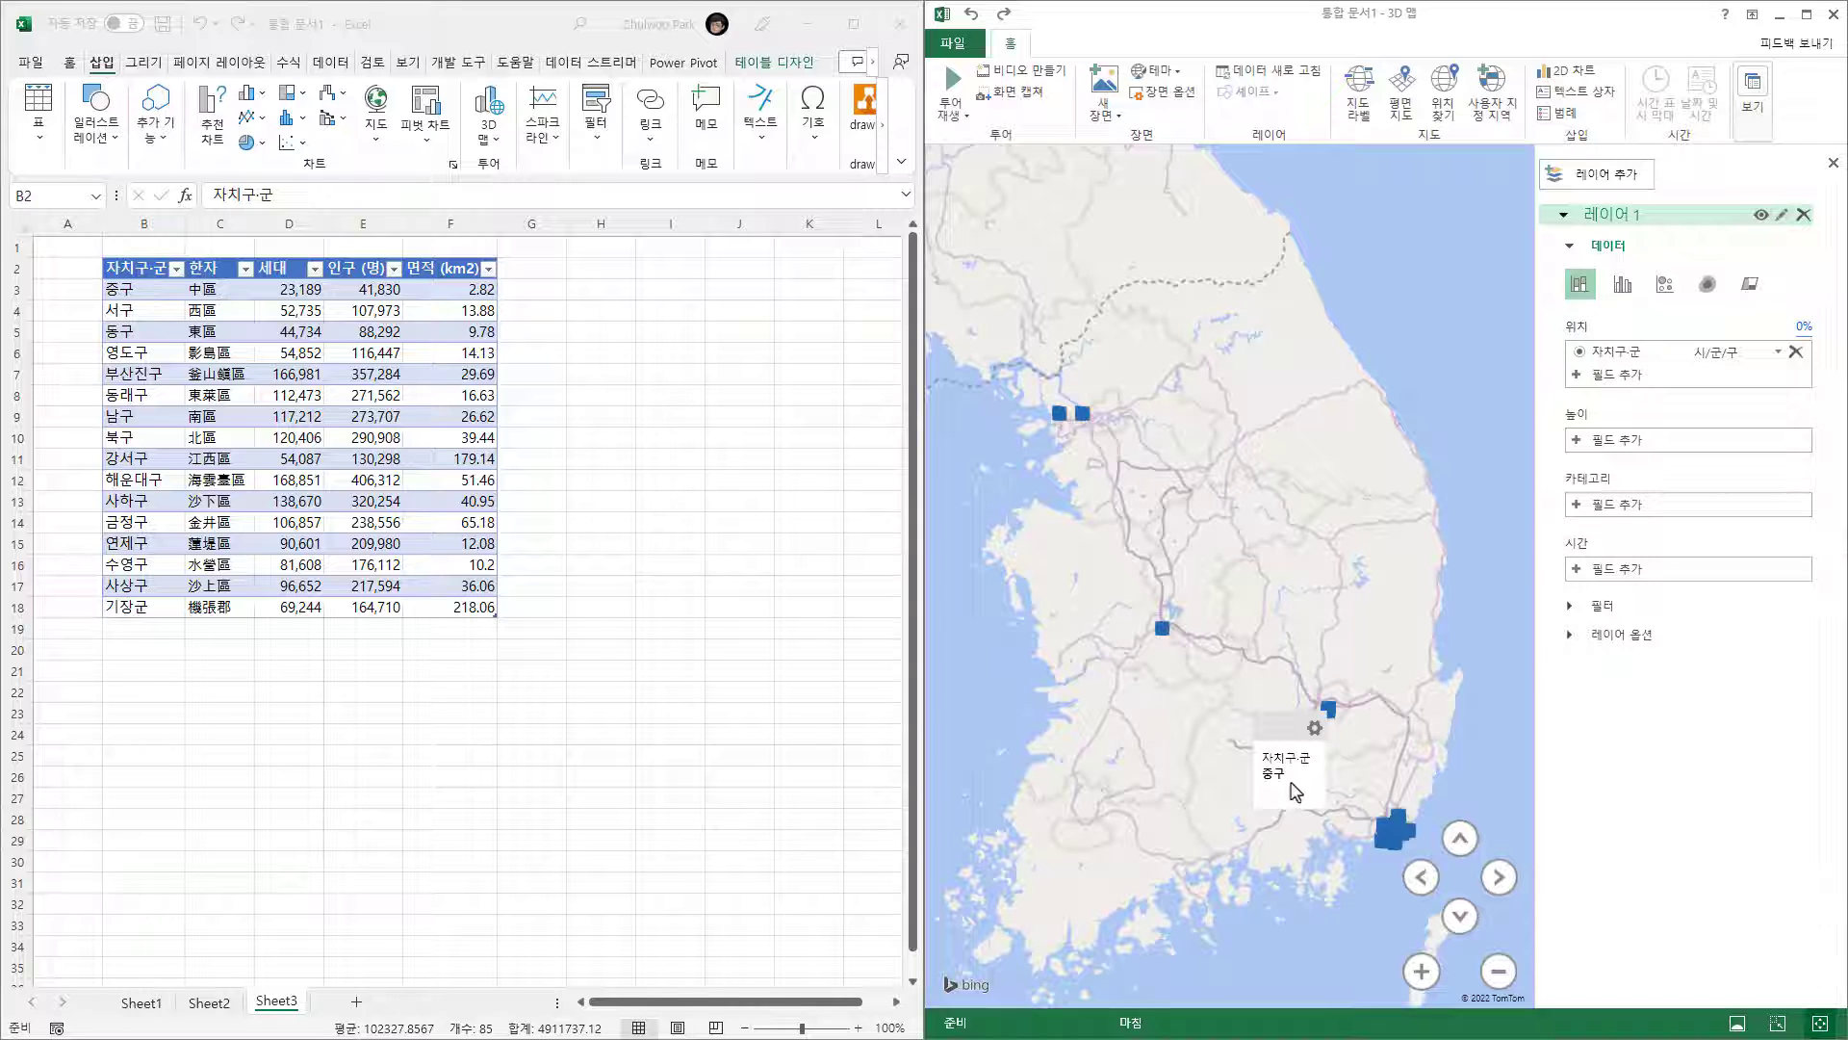
left_click(141, 290)
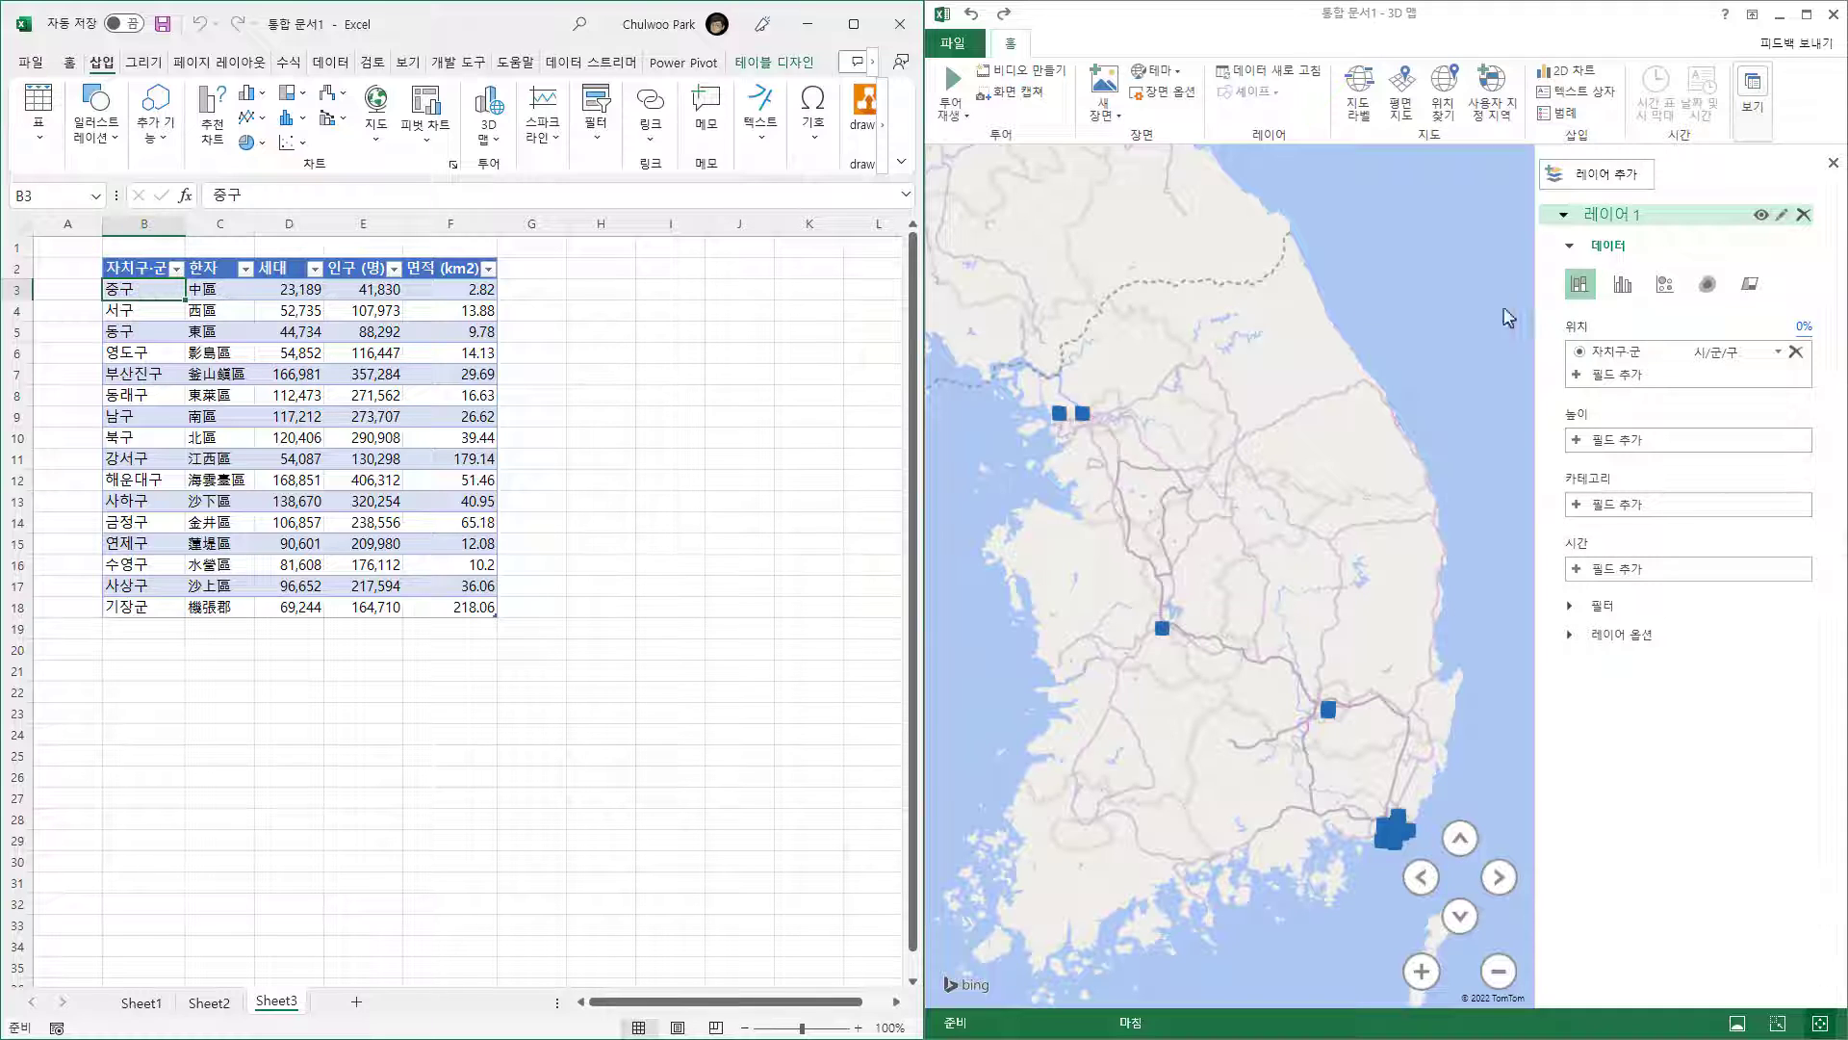
- Use 인구 (명) as the height field of 레이어 1 and delete the layer's legend
left_click(1617, 449)
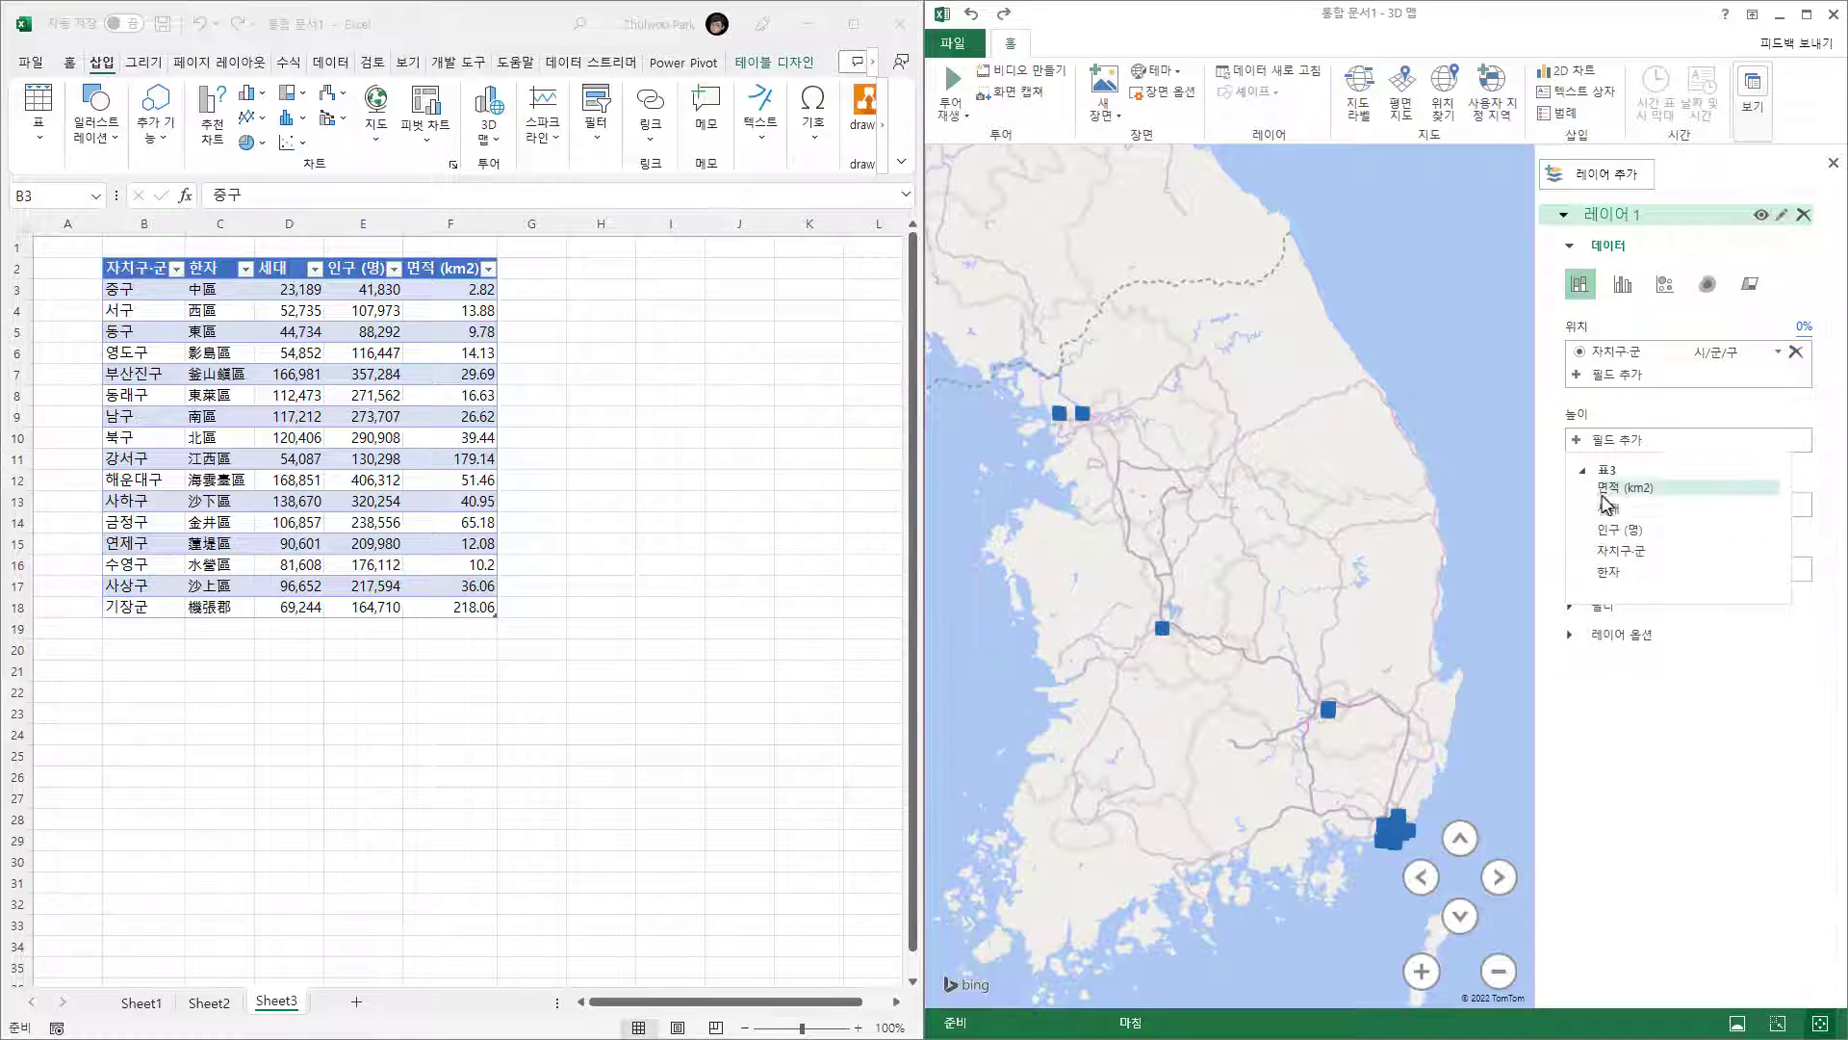
left_click(1605, 537)
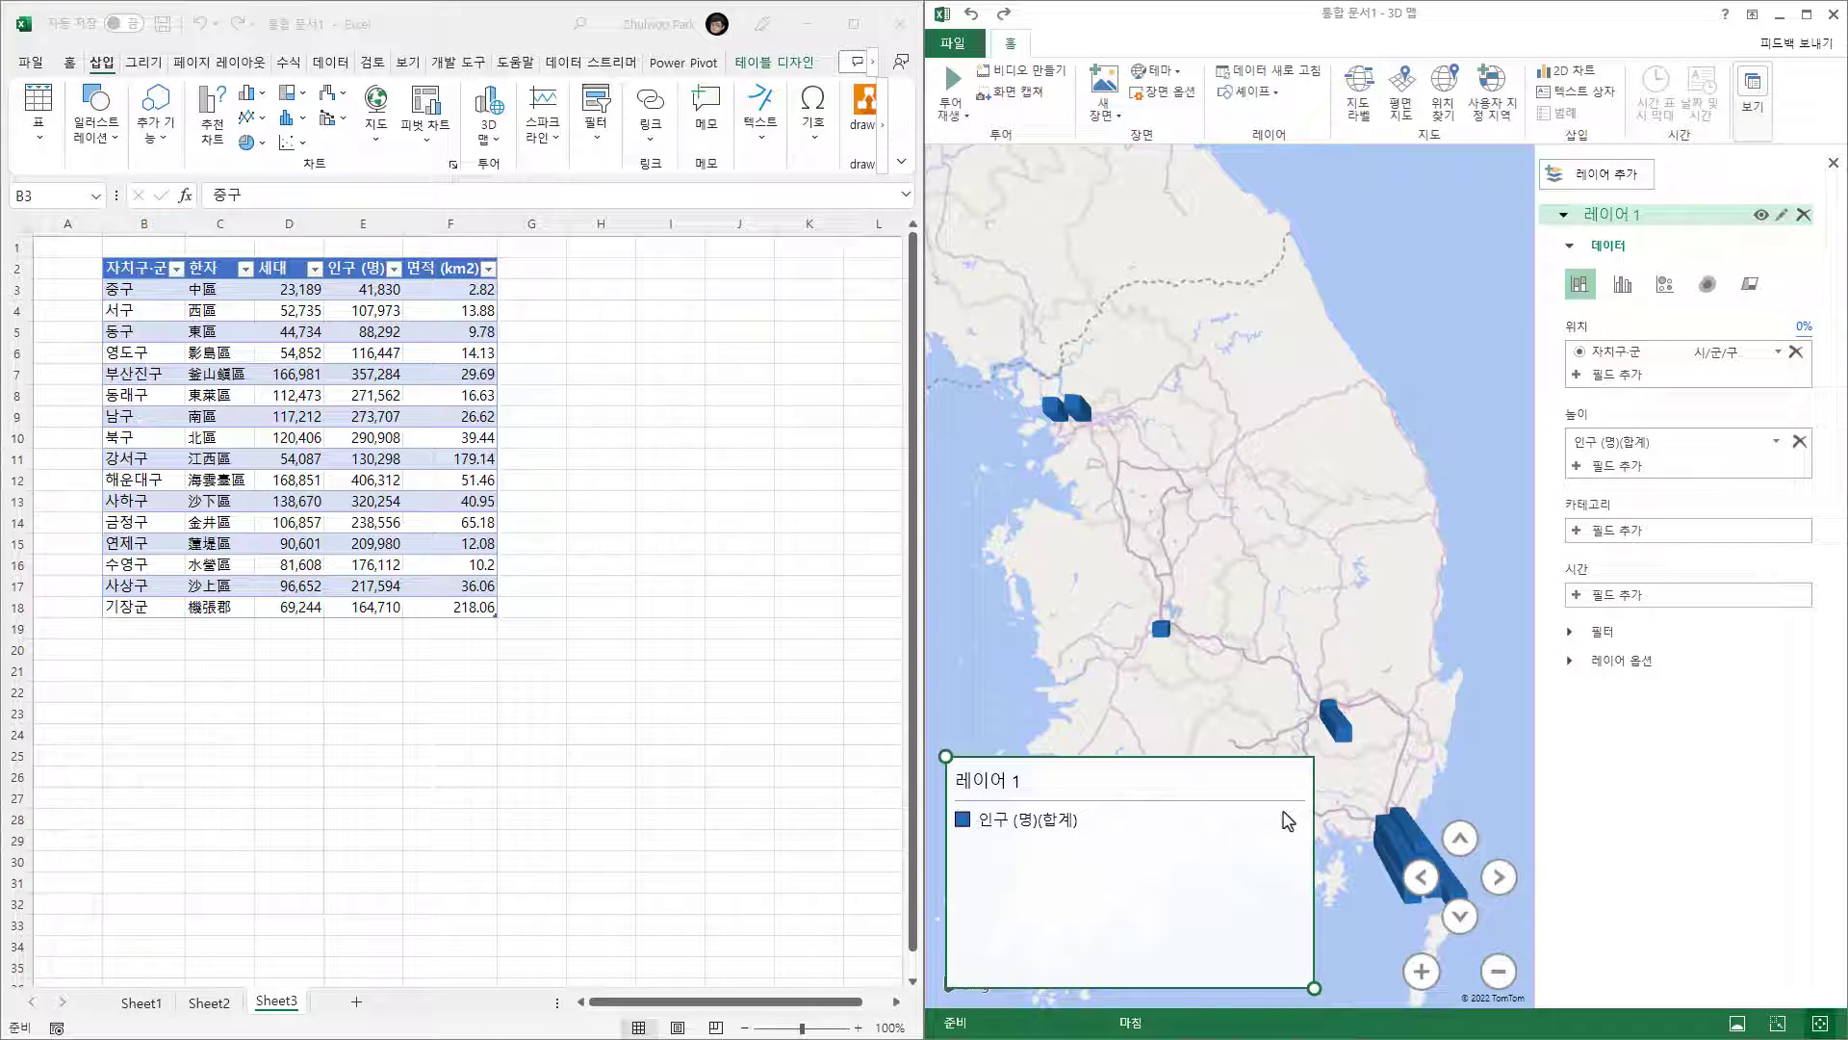
key("Delete")
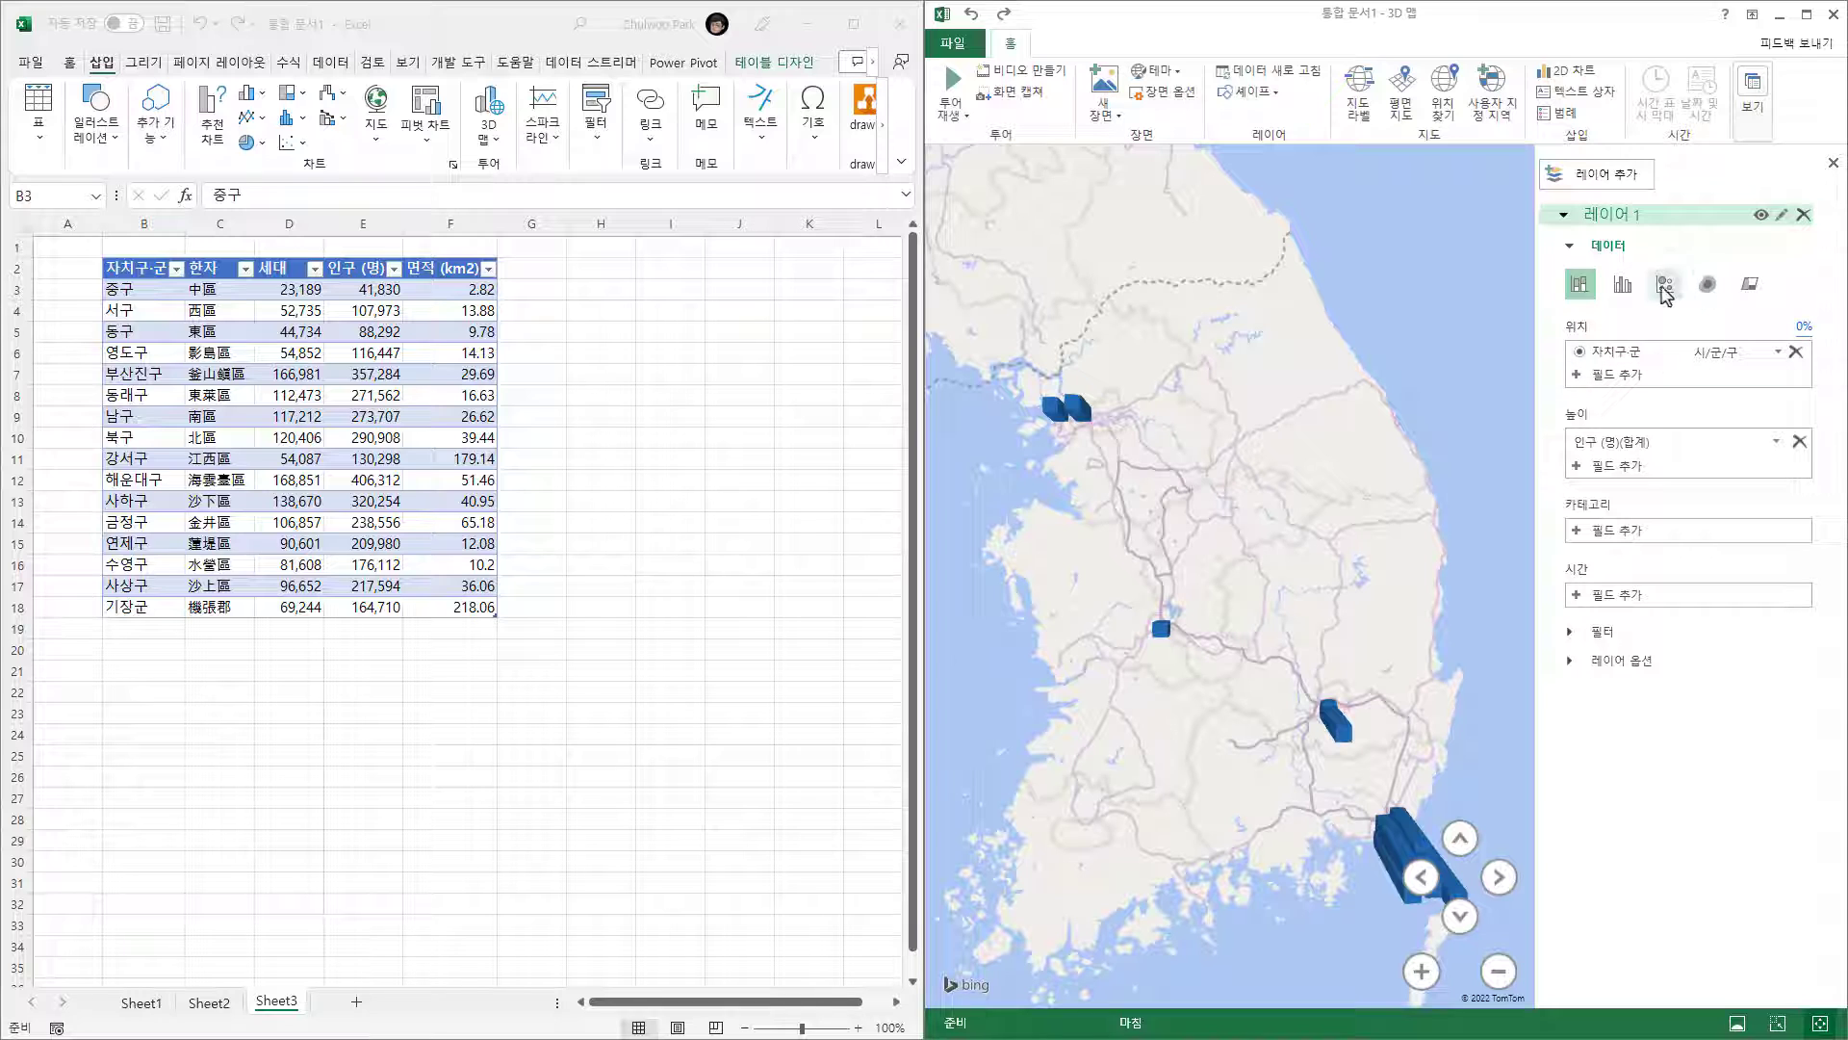
- Change 레이어 1 to a bubble visualization and reduce the bubble size to 18%
left_click(1664, 287)
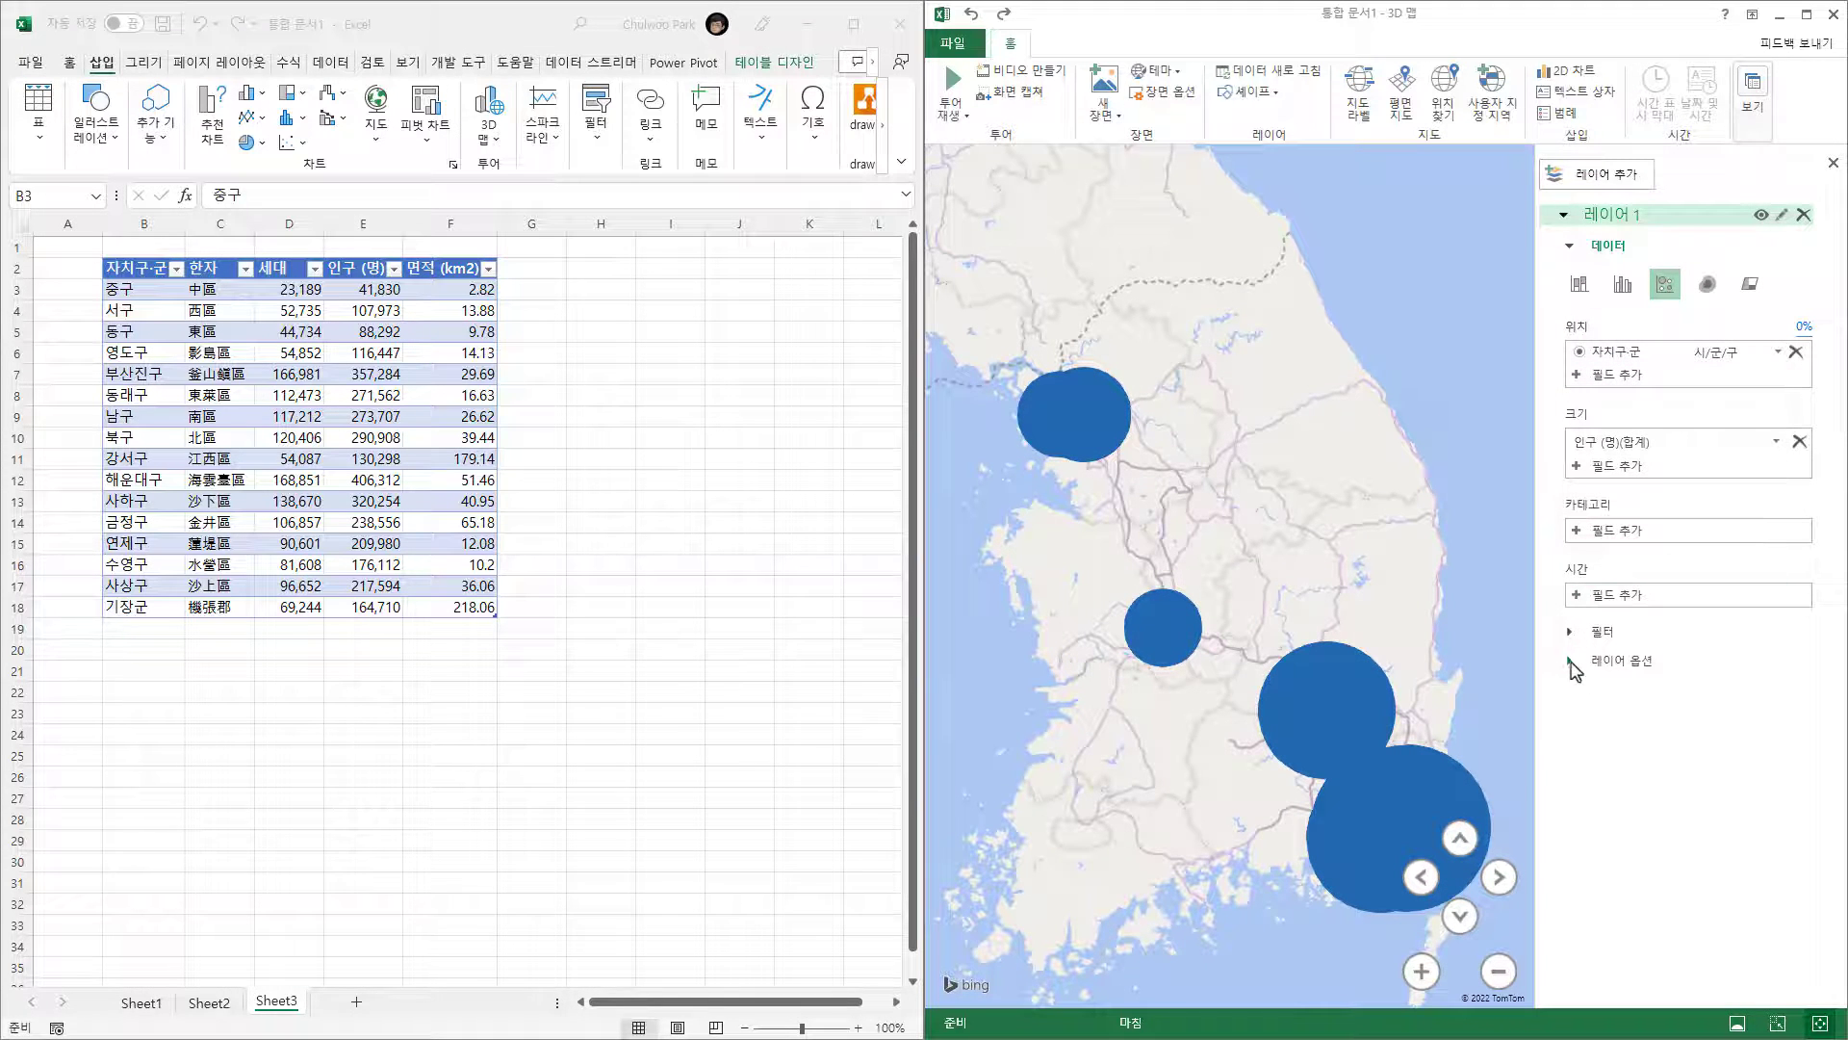
left_click(1571, 662)
left_click_drag(1608, 620, 1577, 624)
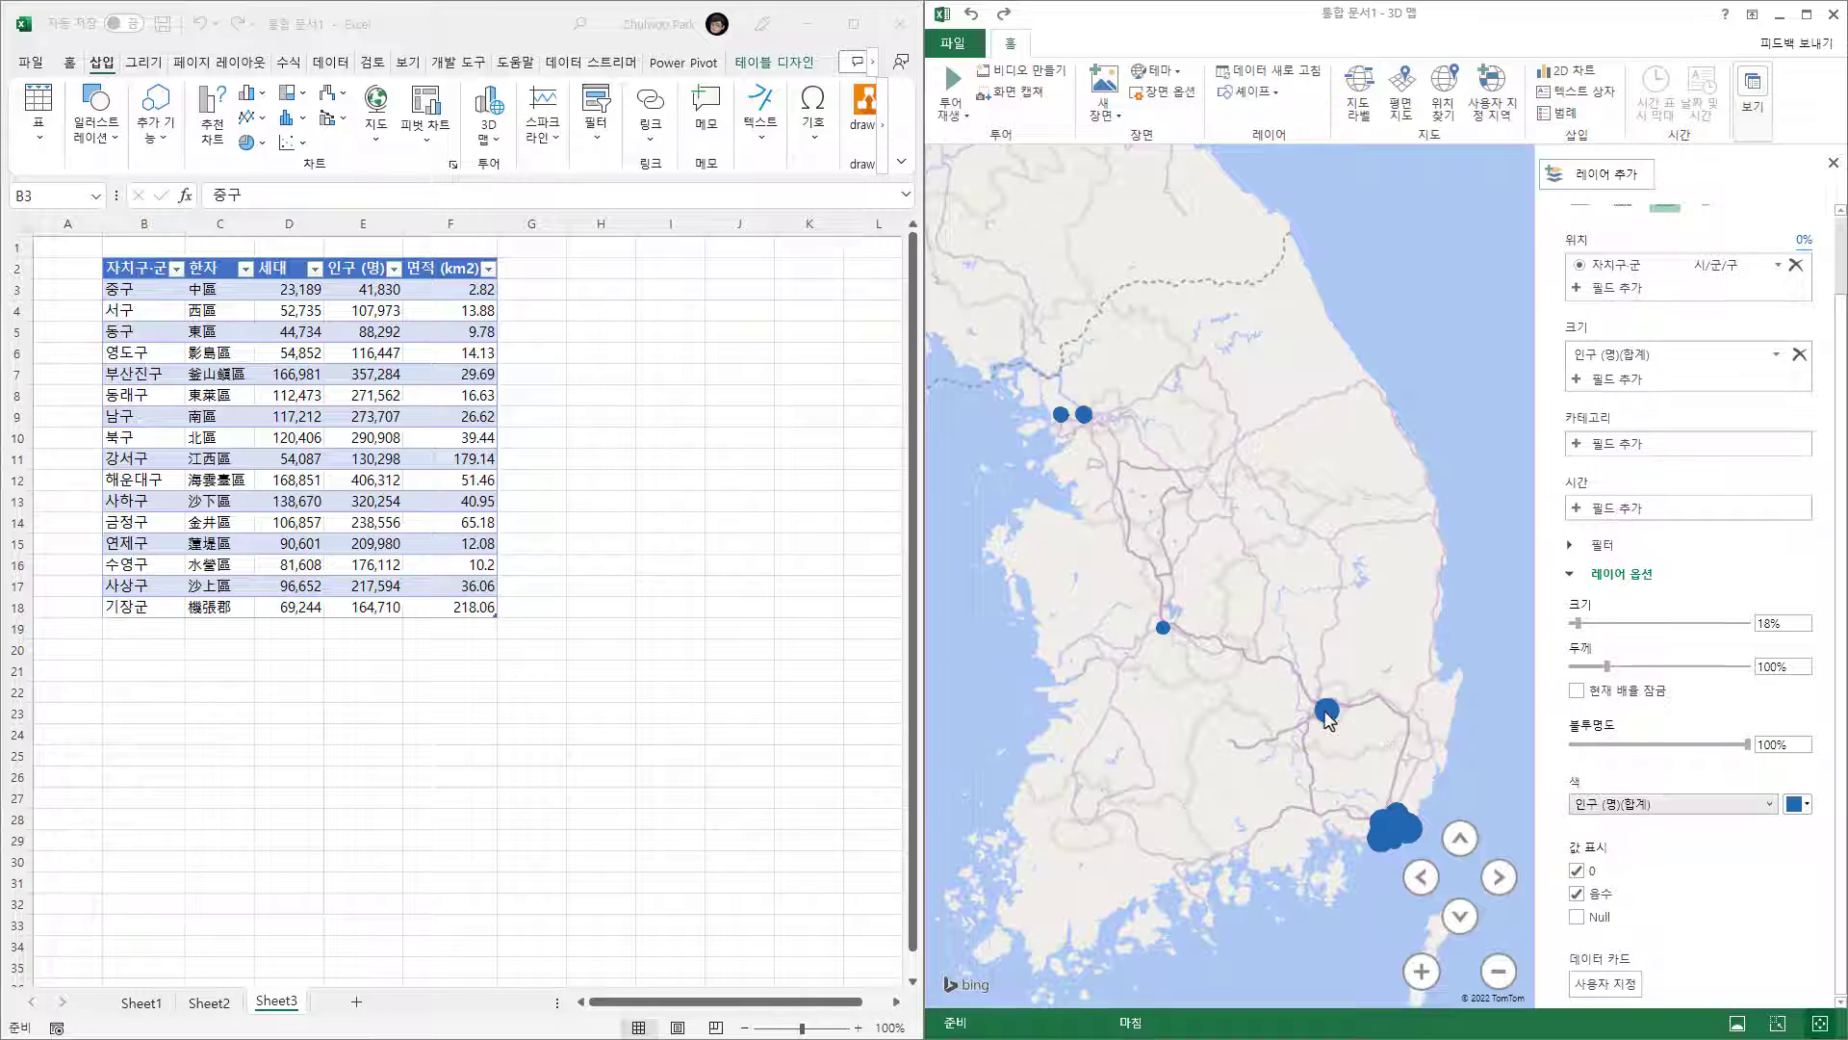
- Replace the district name 중구 in cell B3 with Jung-gu in Busan
left_click(137, 291)
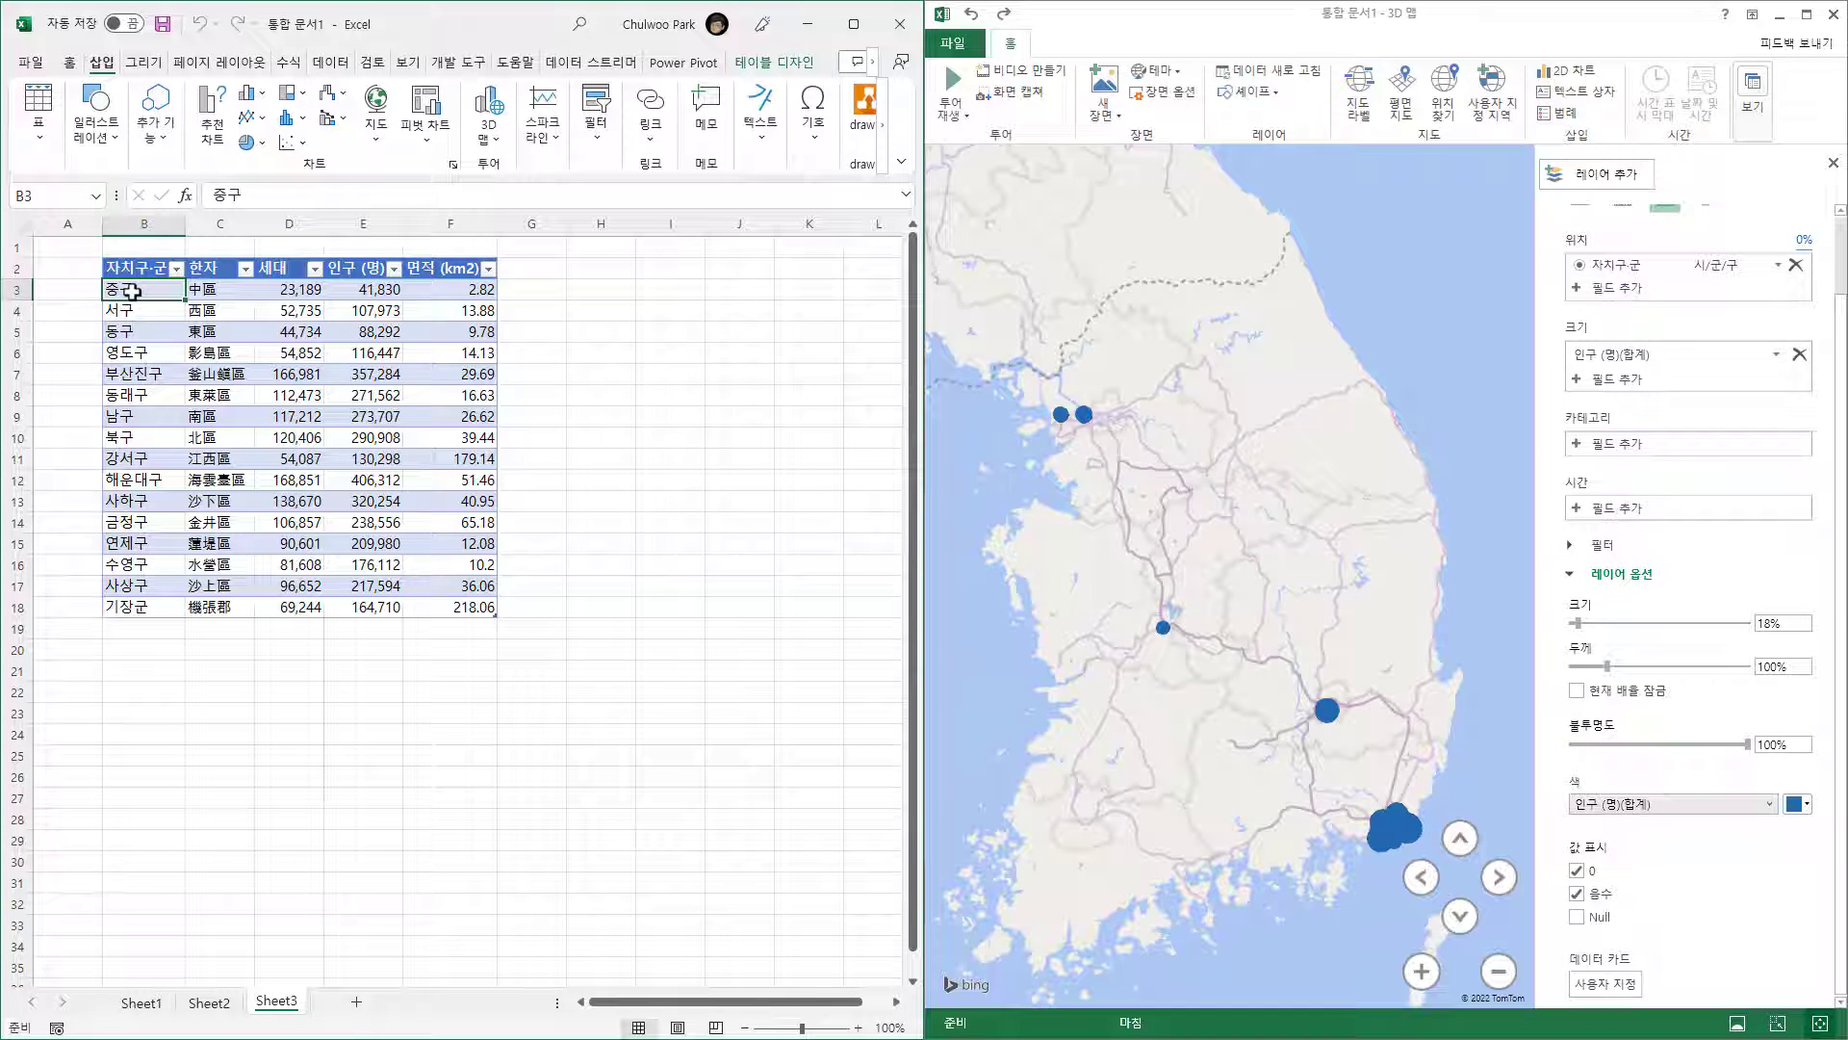
double_click(131, 291)
key("BackSpace")
key("BackSpace")
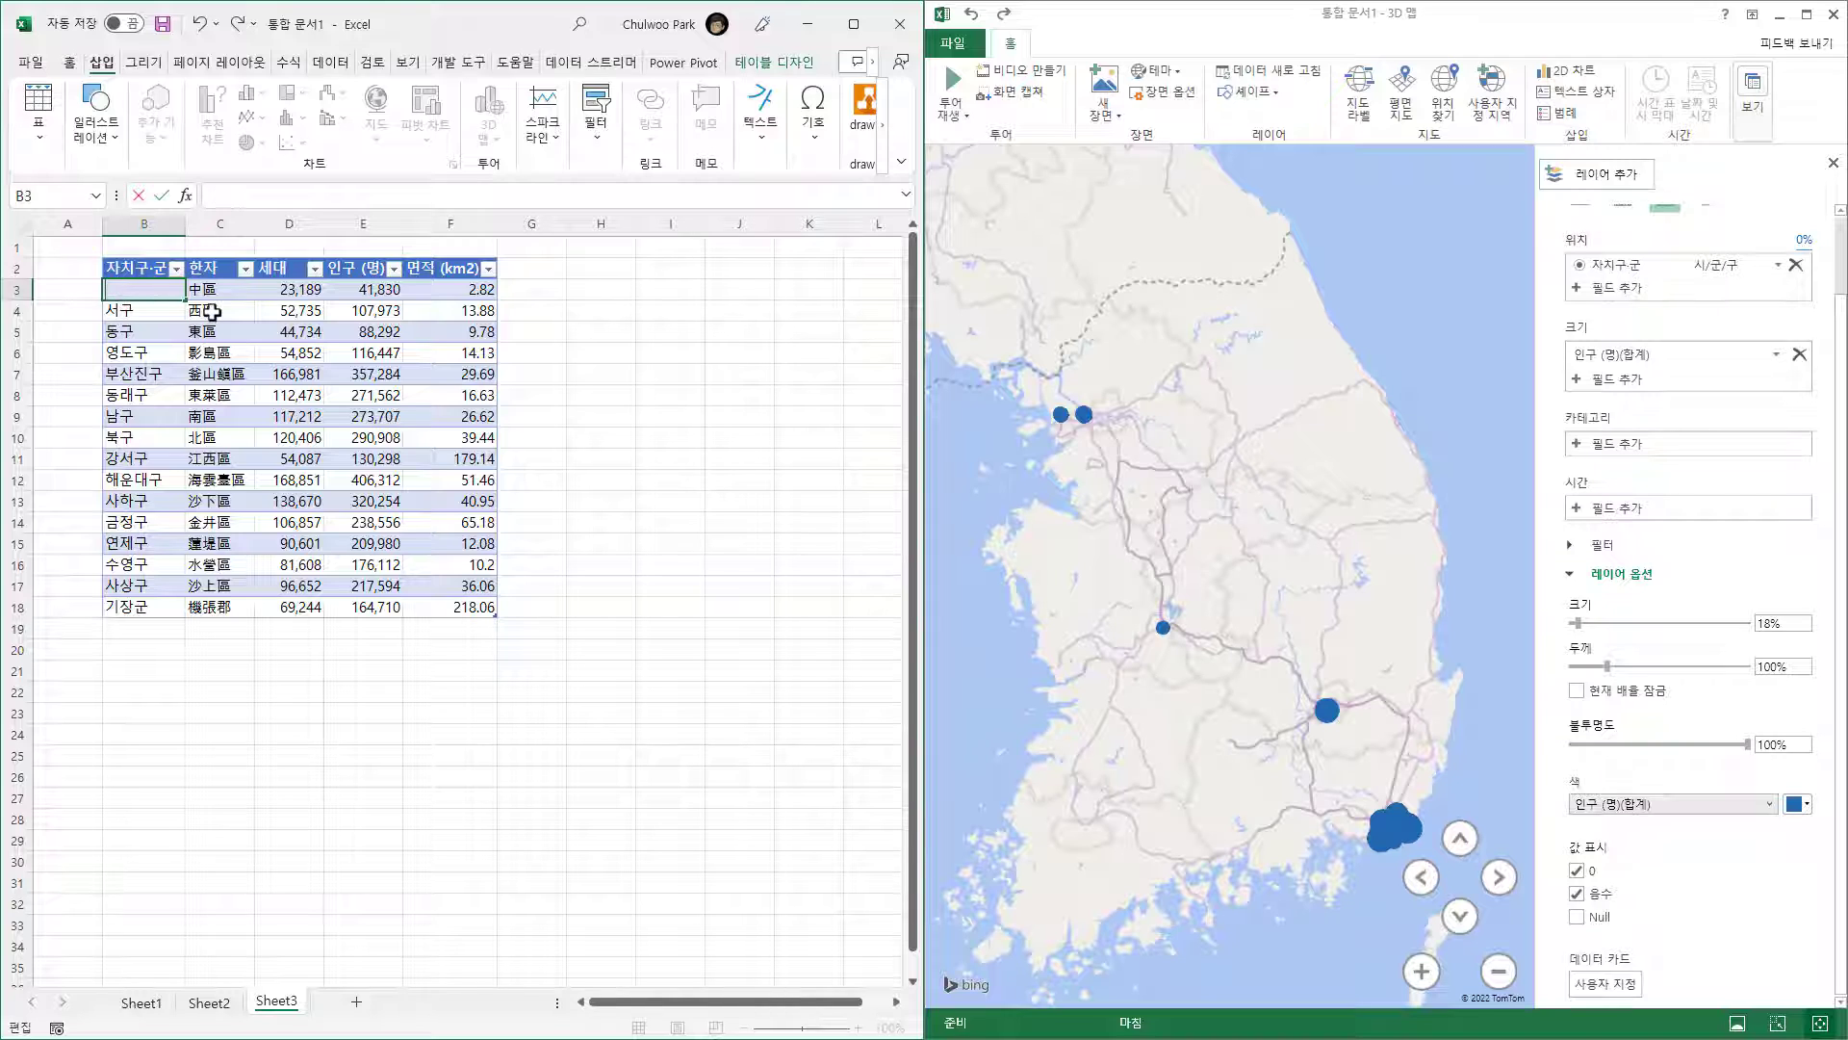
type("Jung")
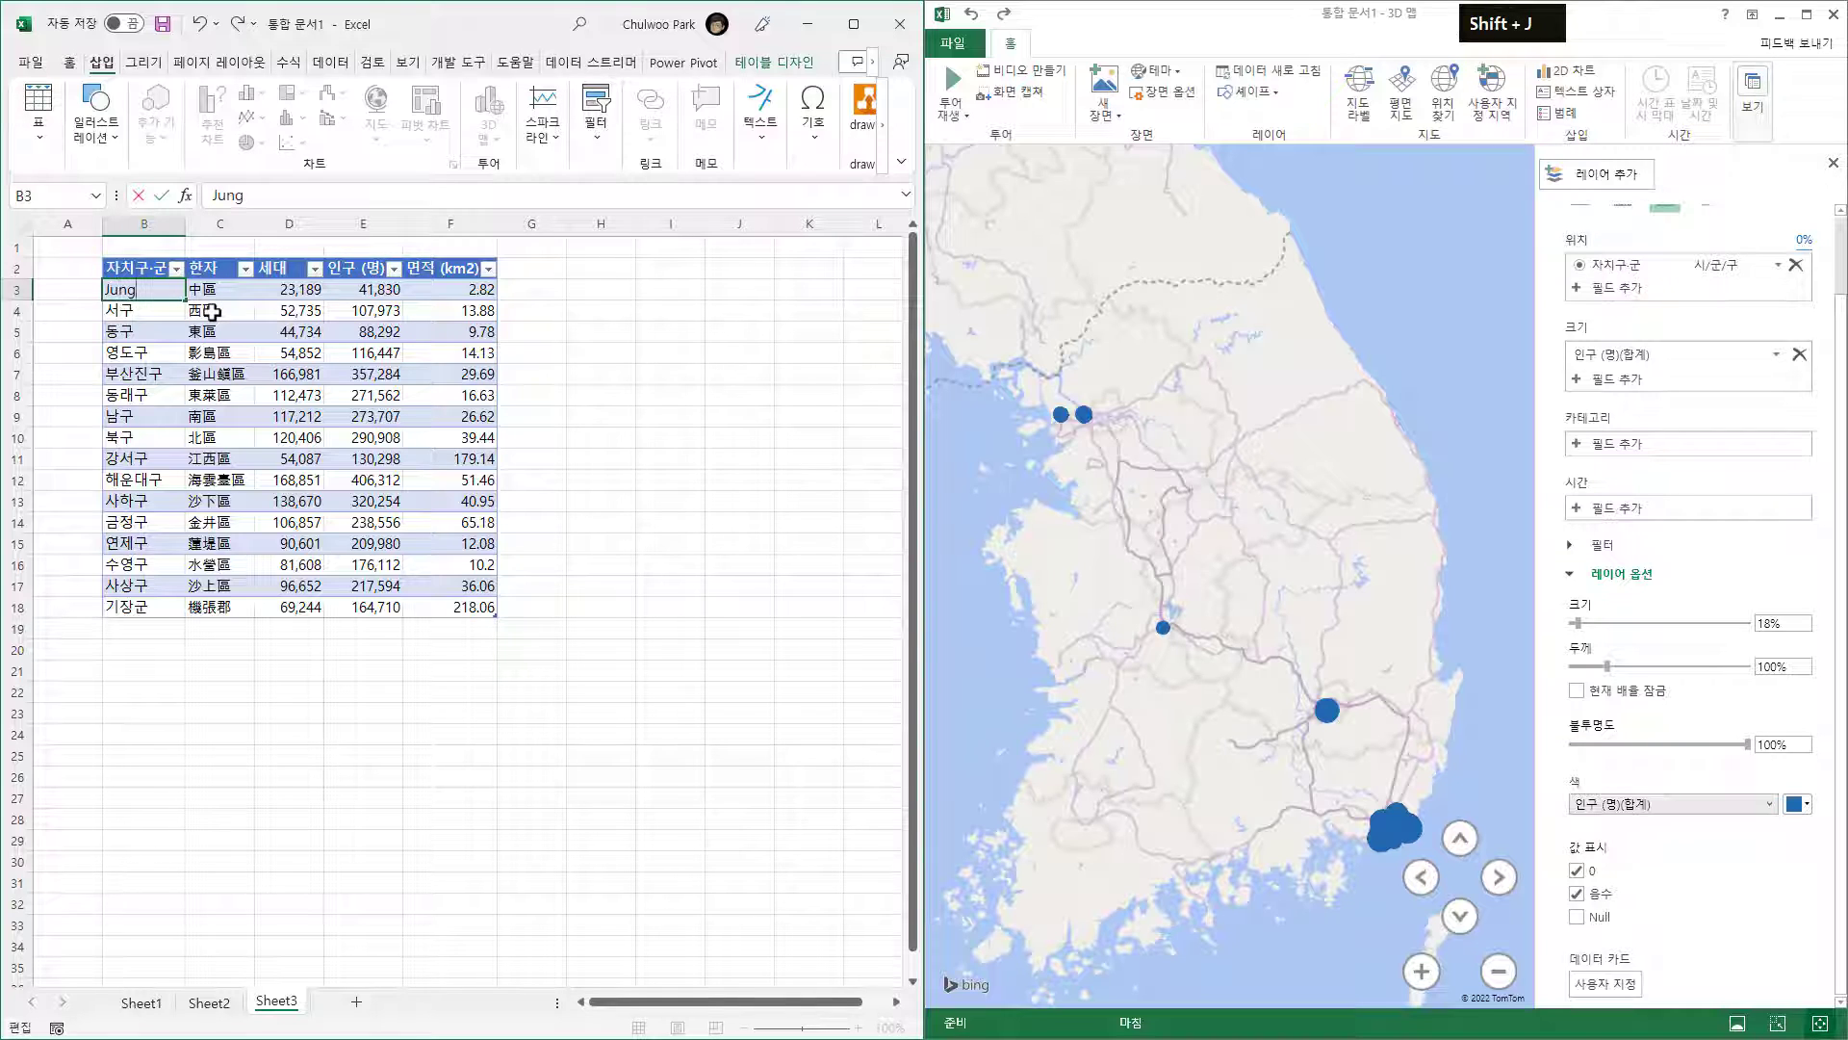
type("-gu in")
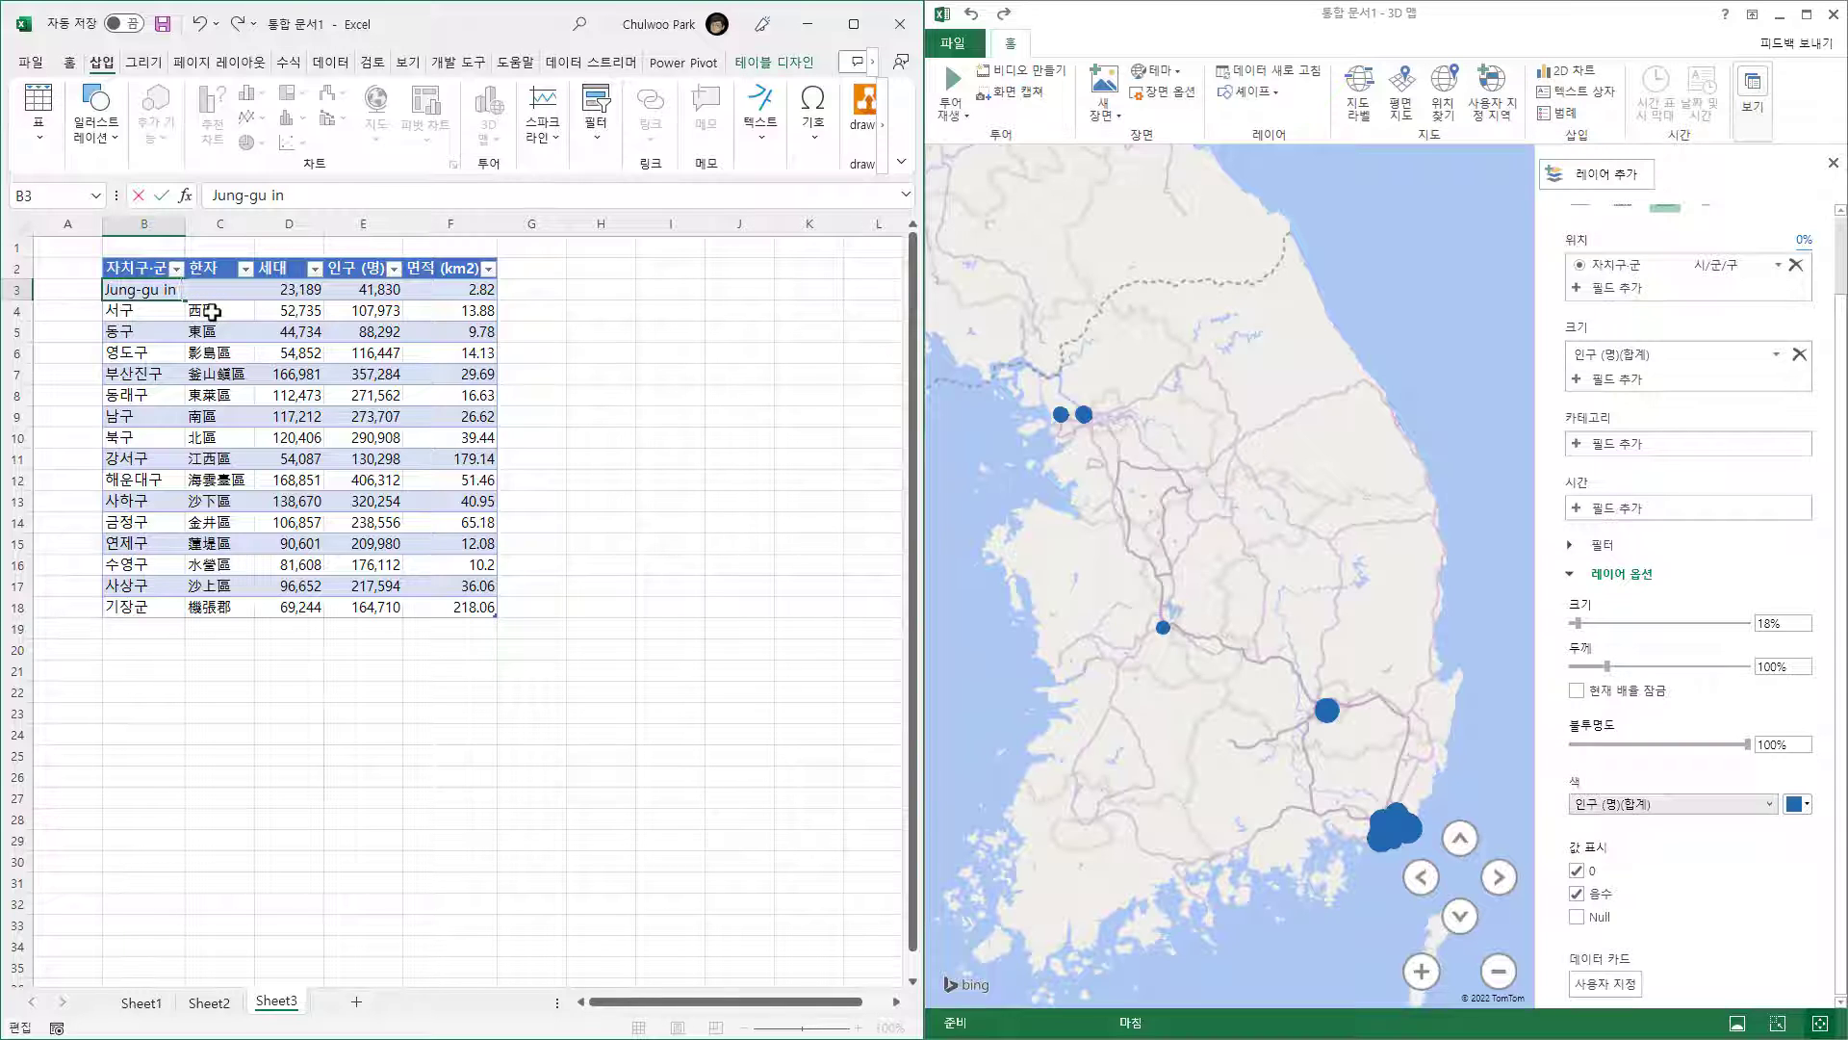
type(" Busan")
key("Return")
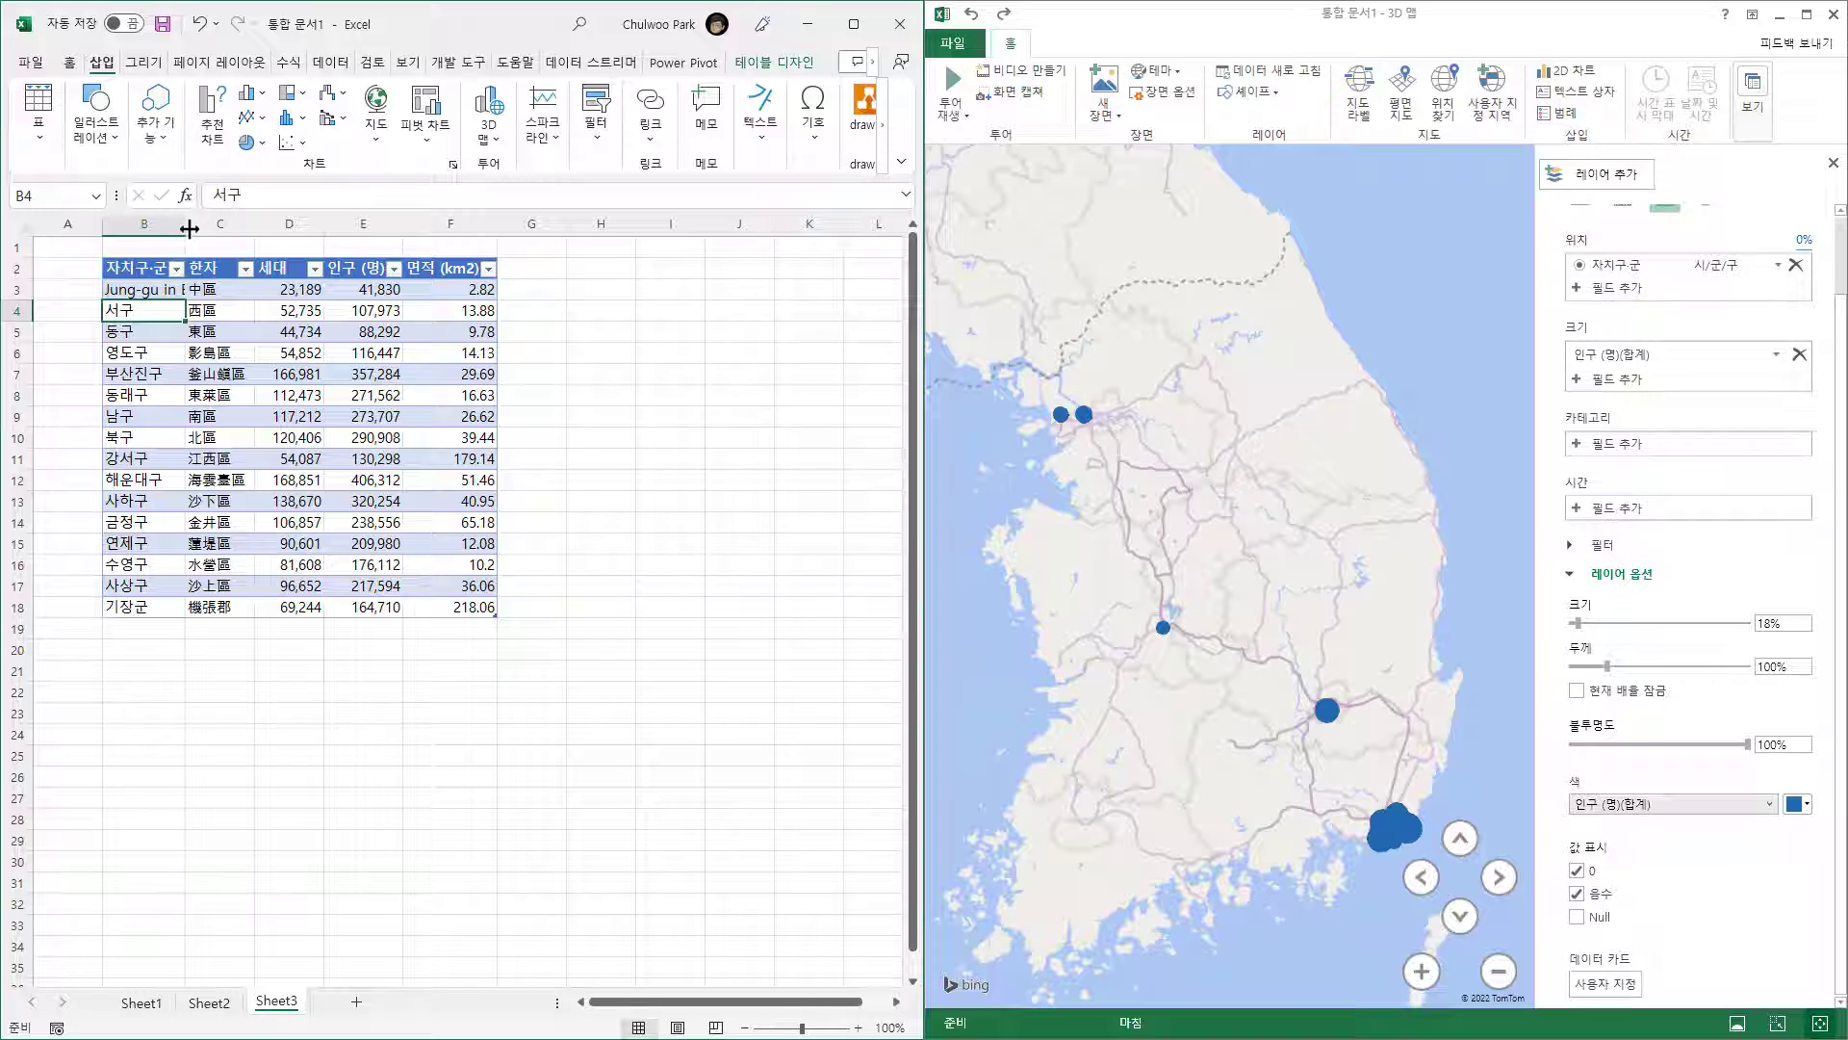
- Fit column B to its contents and refresh the 3D map data, checking the points around Busan and Seoul
double_click(186, 223)
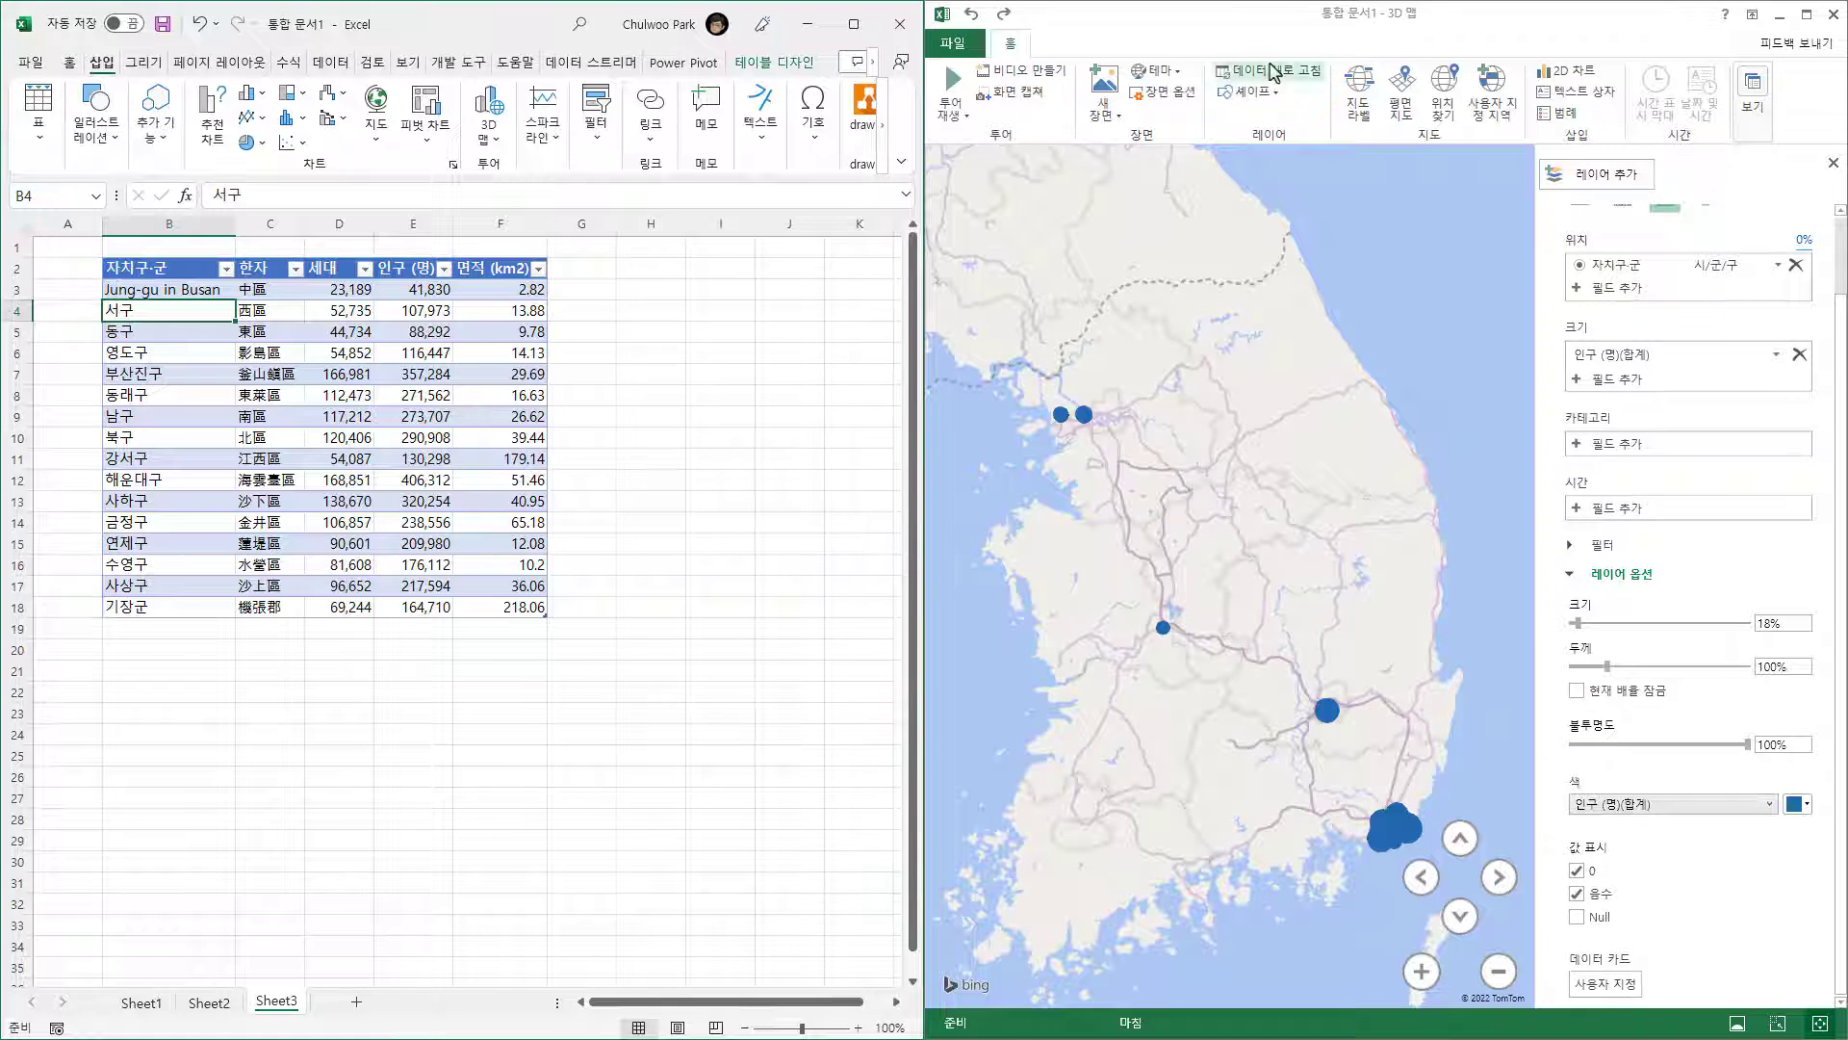
left_click(1269, 72)
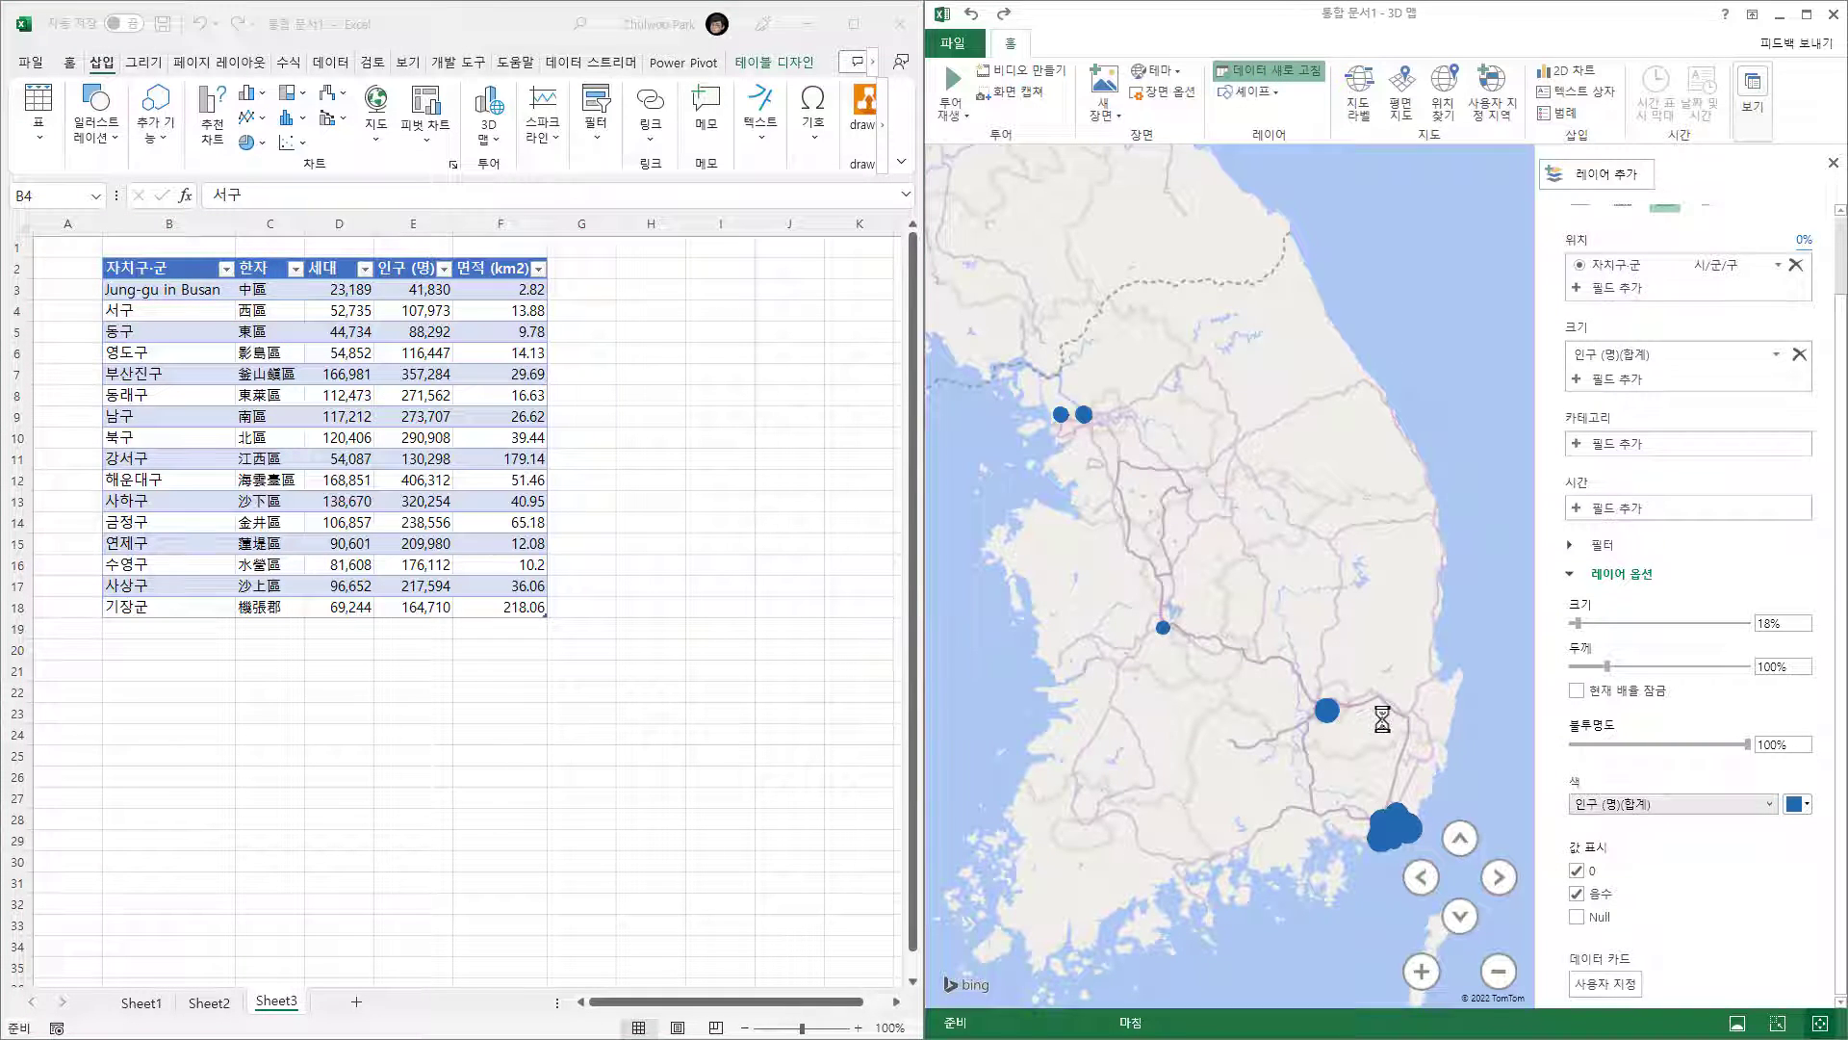
mouse_move(1329, 731)
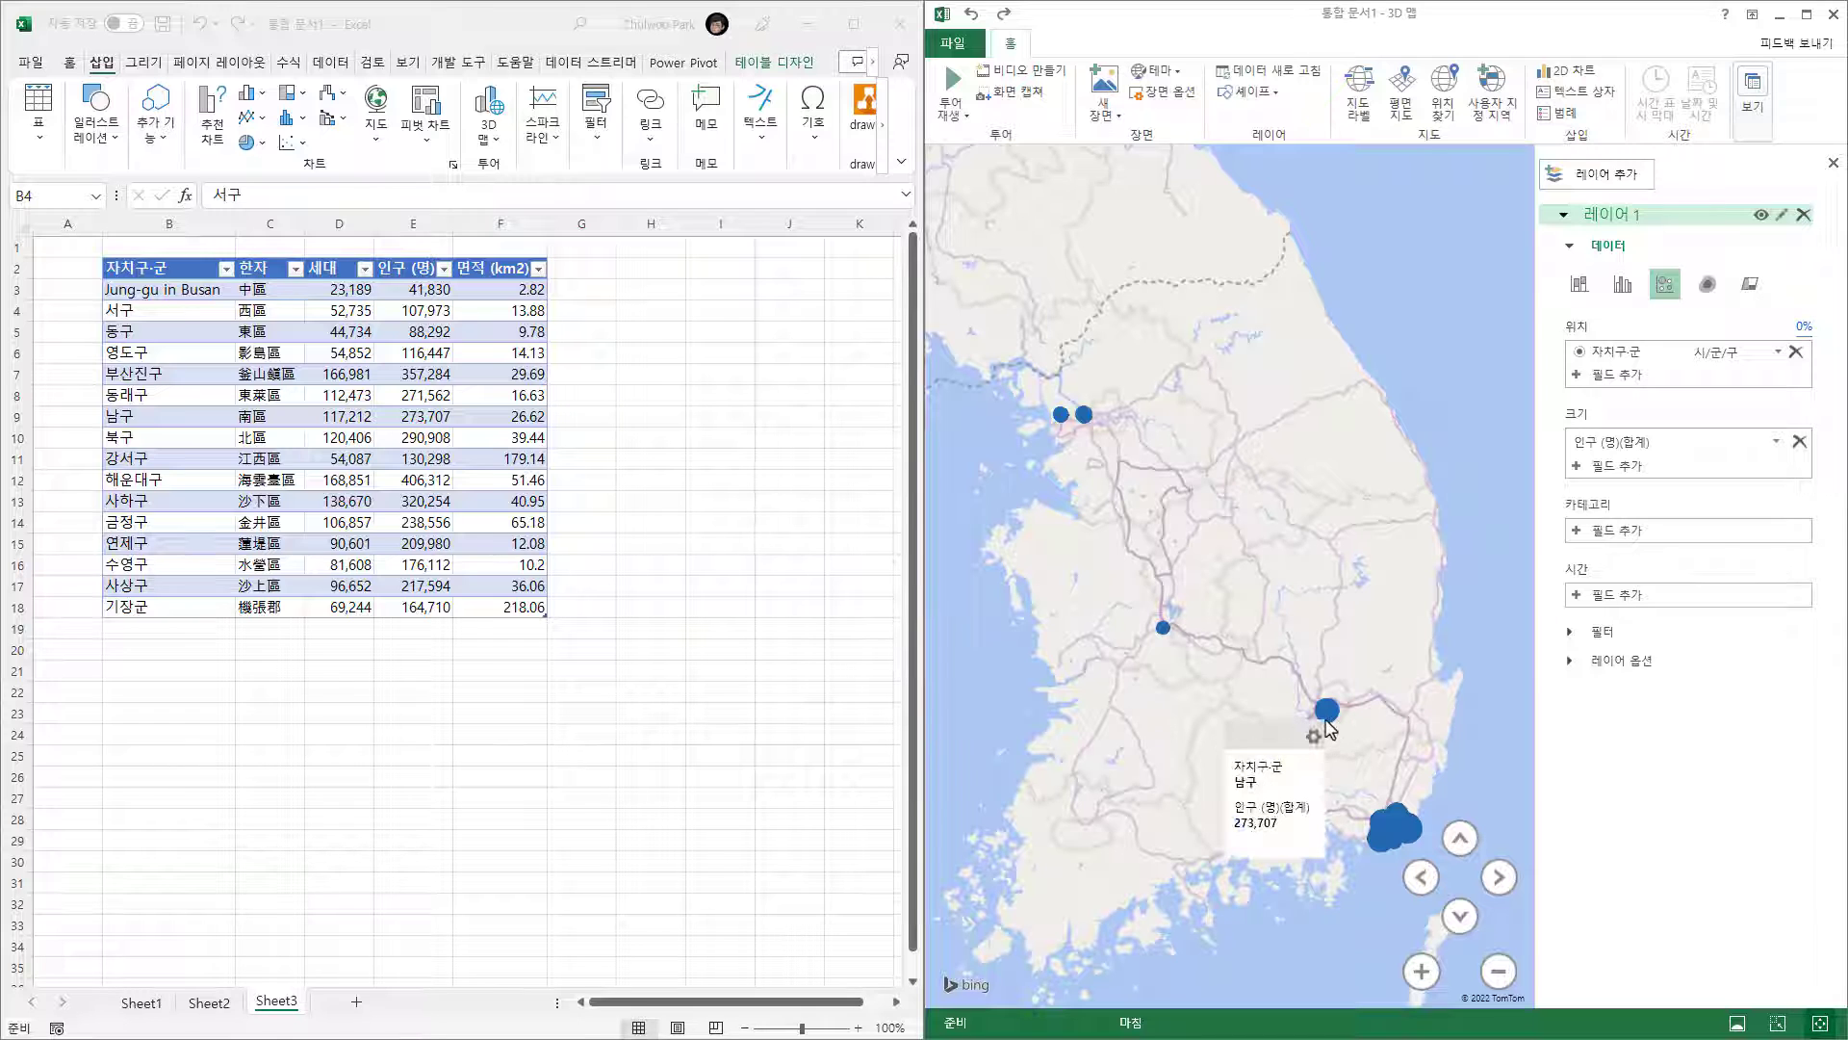
scroll(1328, 717, "up", 5)
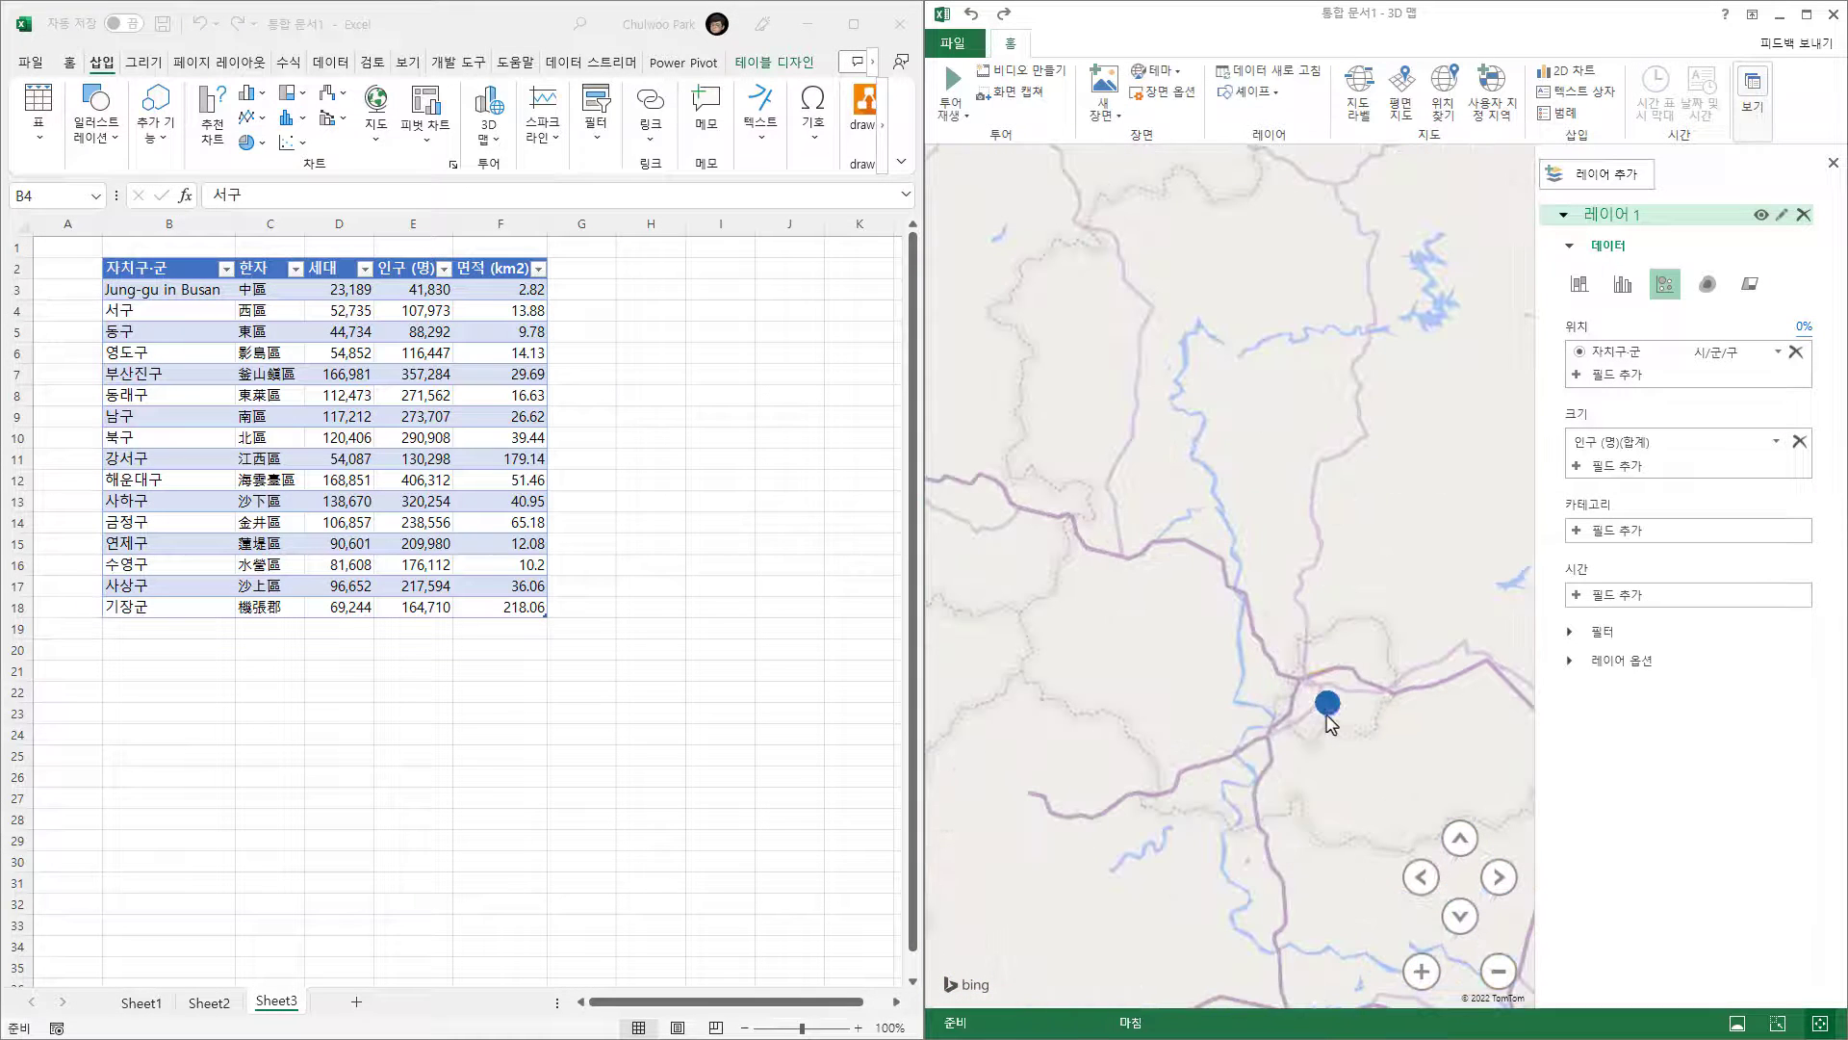
scroll(1135, 516, "down", 5)
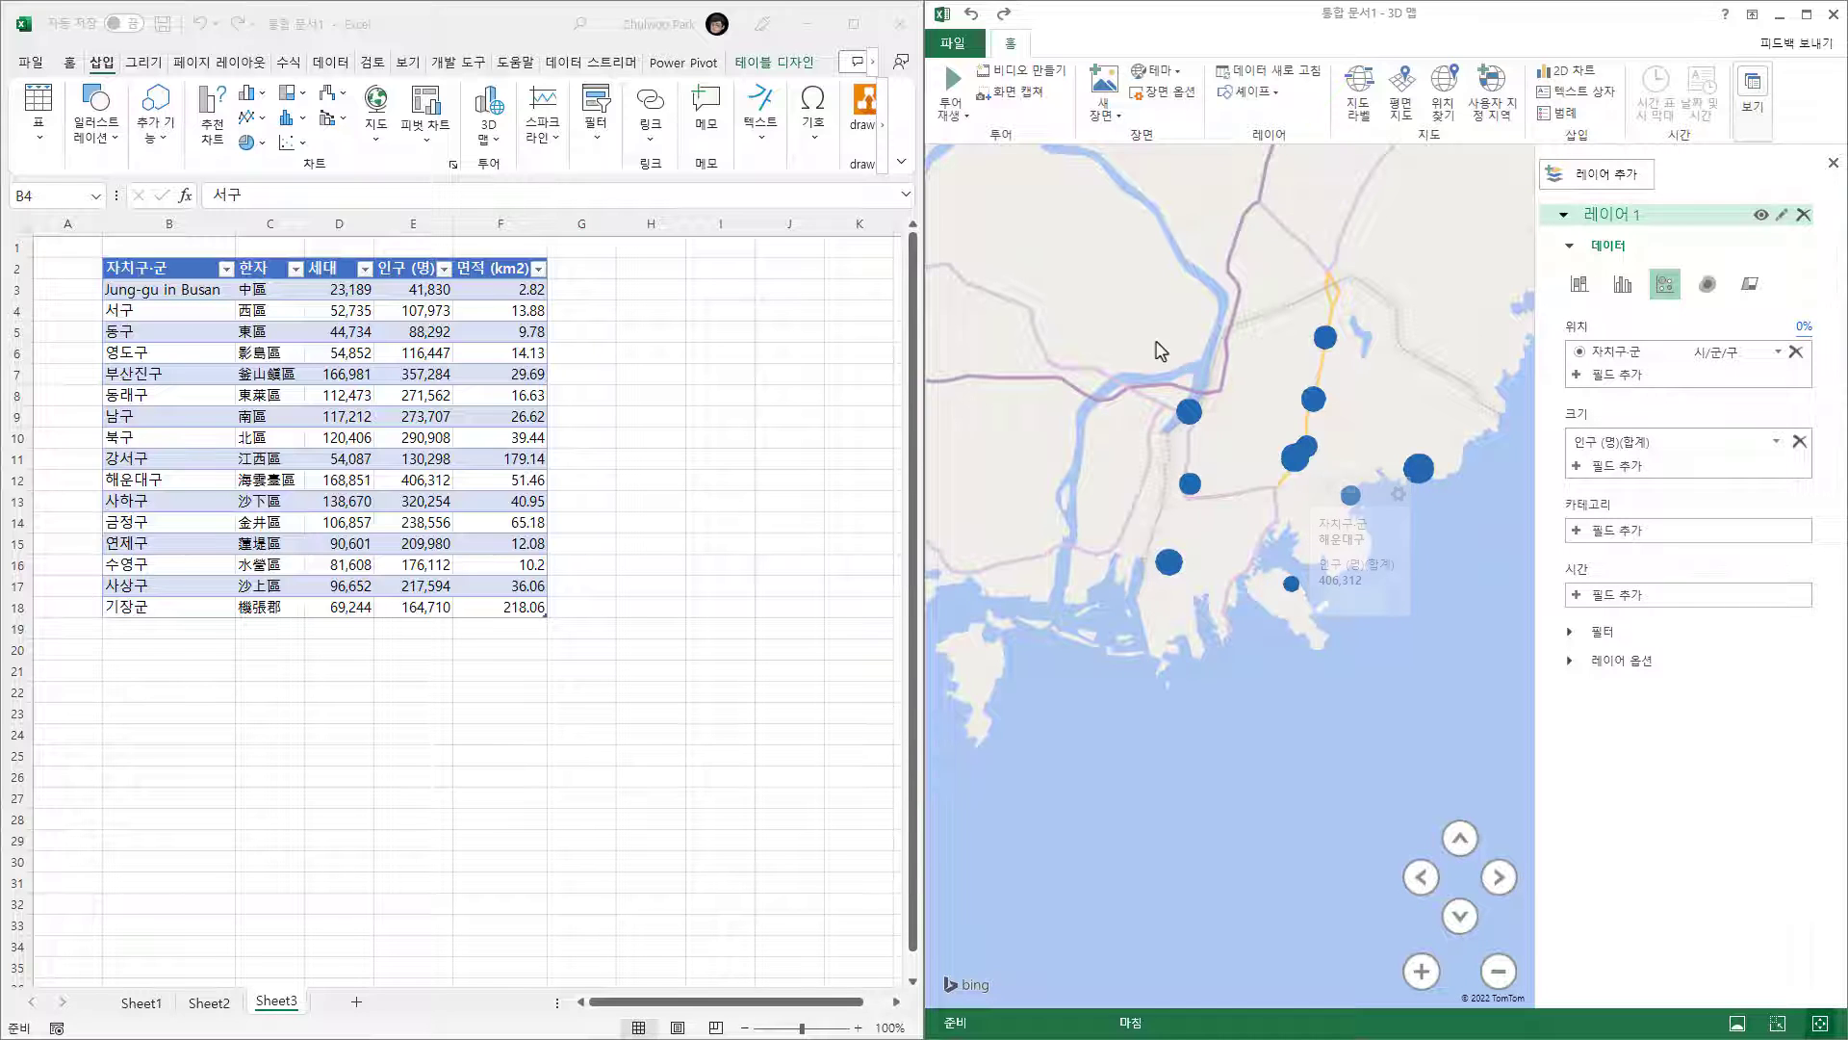
scroll(1159, 355, "down", 5)
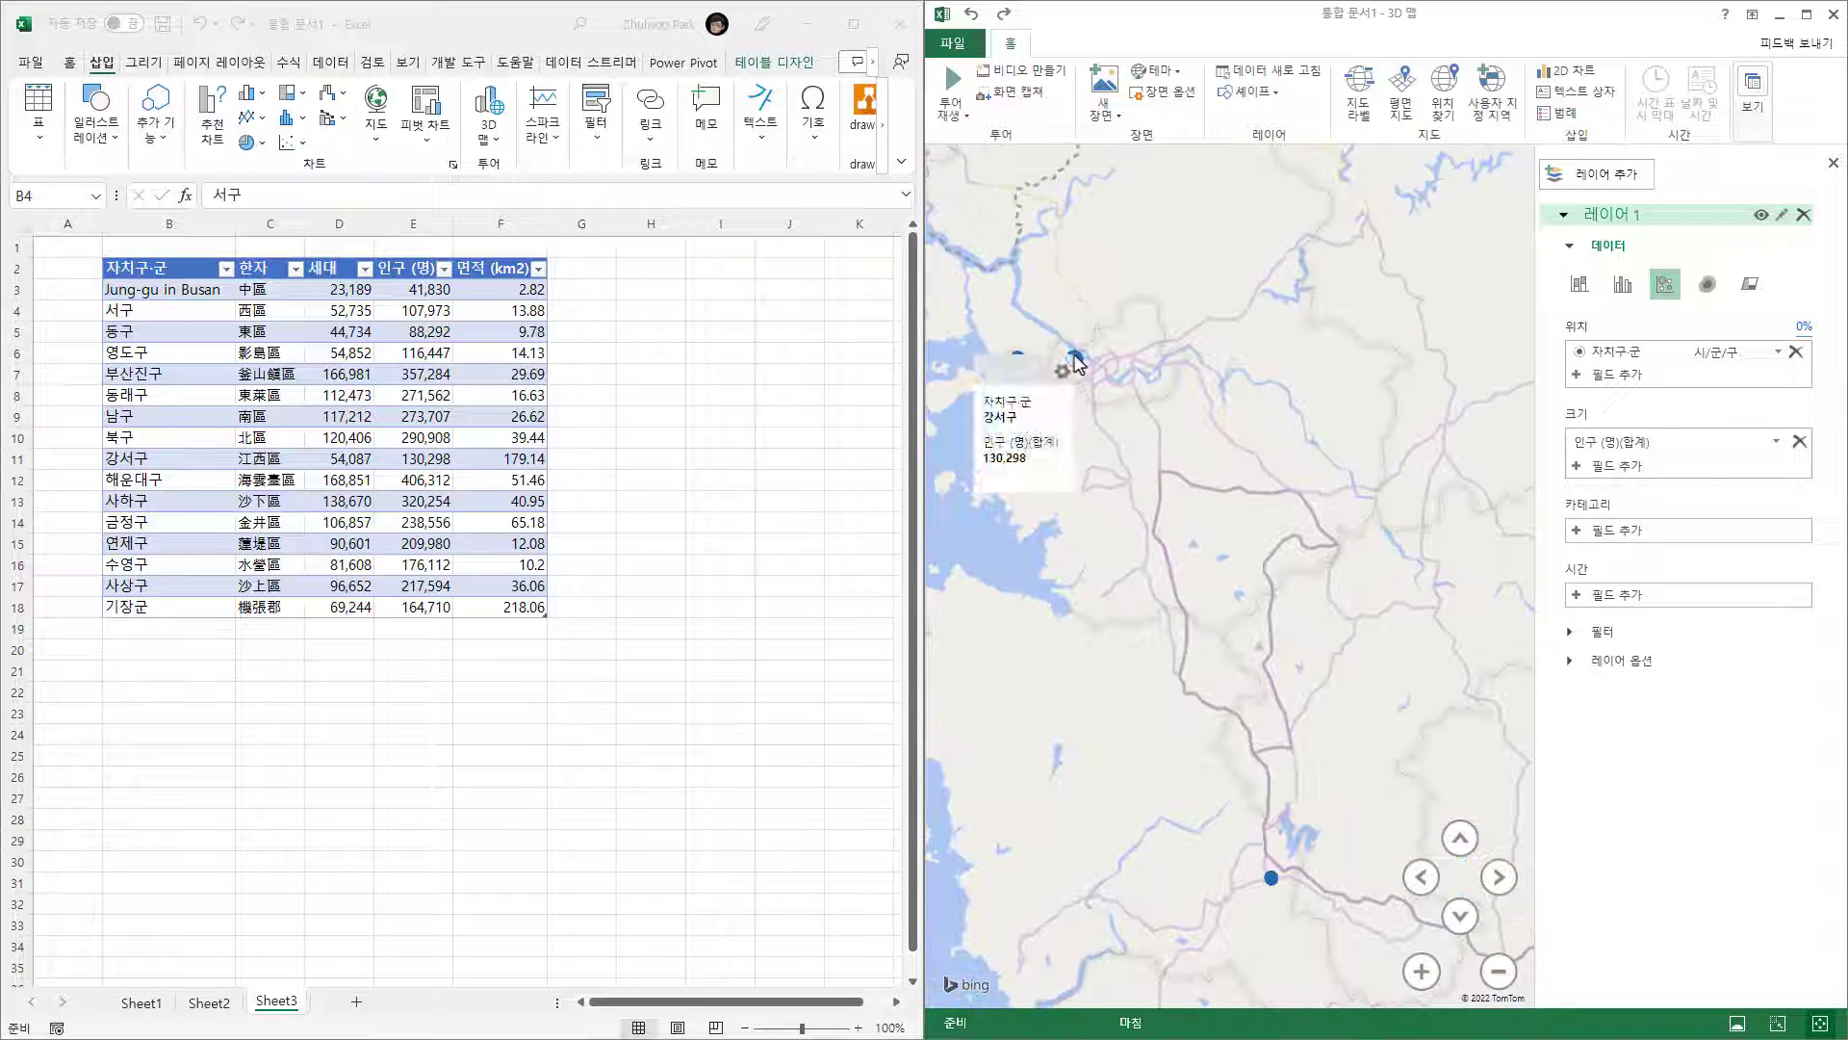
- Rename the district in cell B3 as 부산 중구 and refresh the 3D map data
left_click(185, 302)
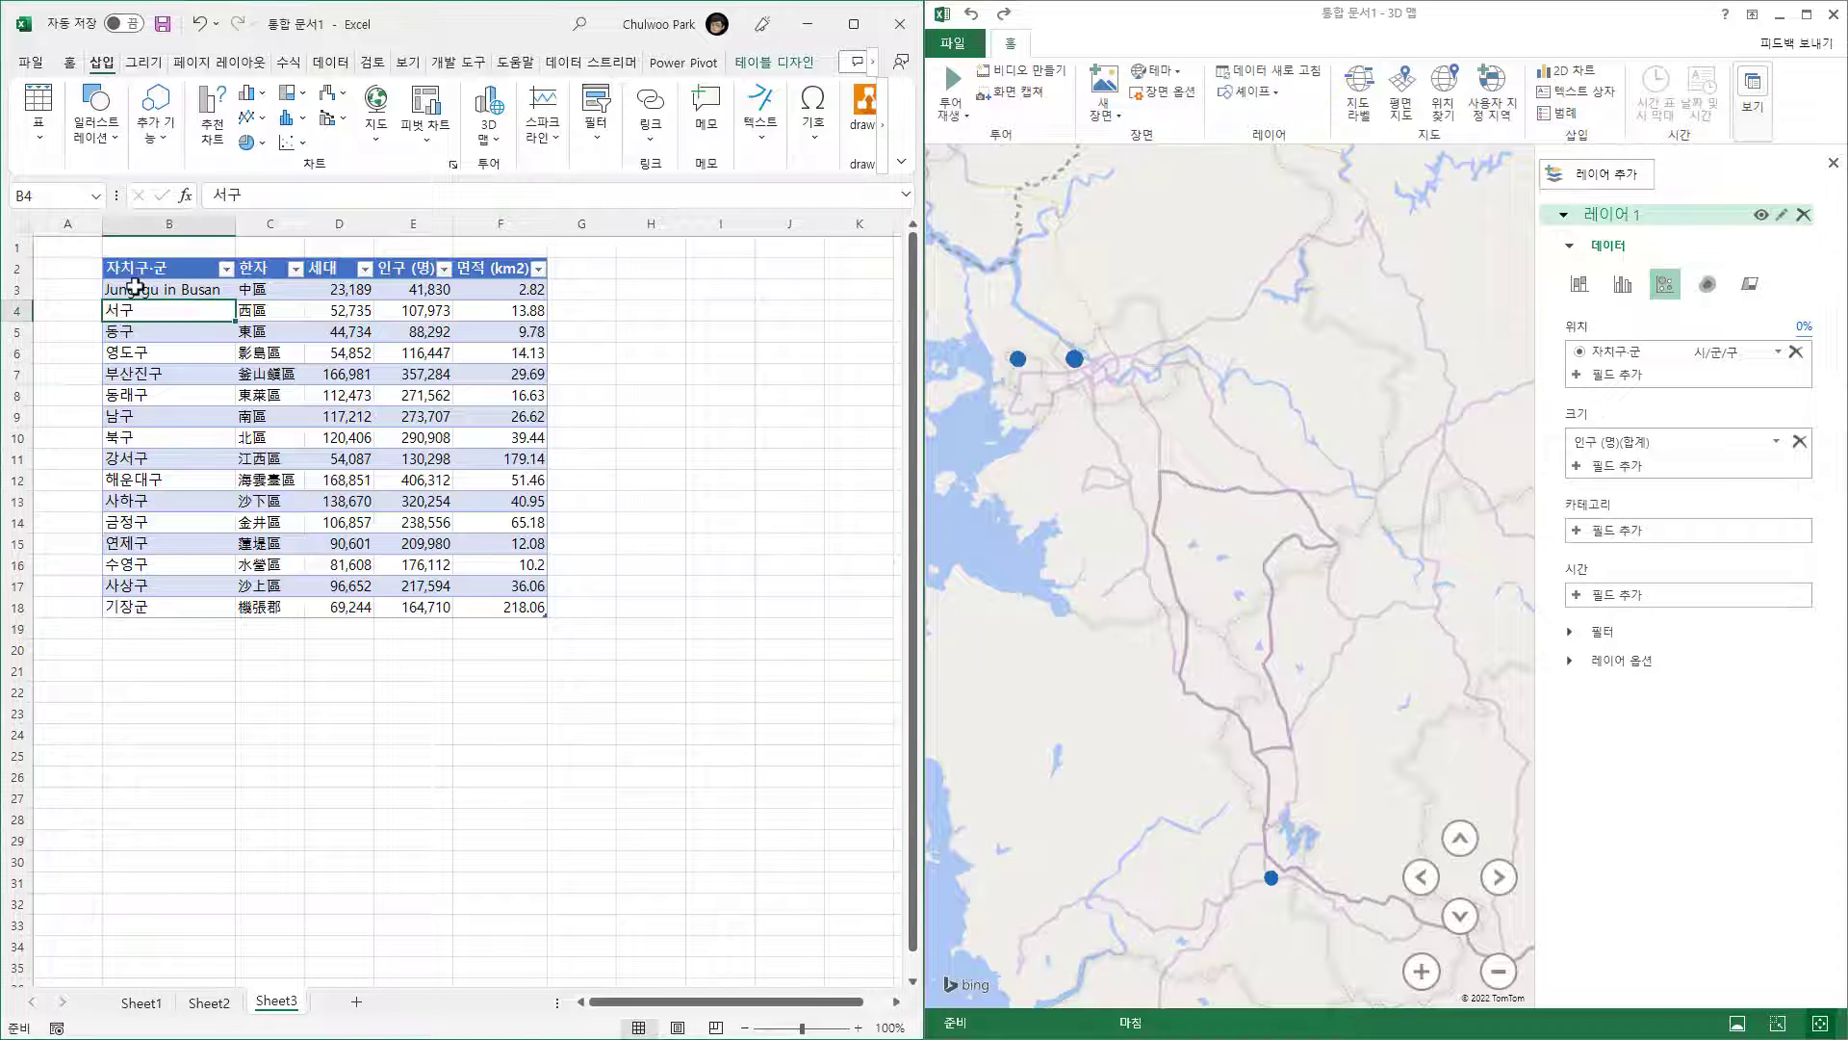
left_click(135, 288)
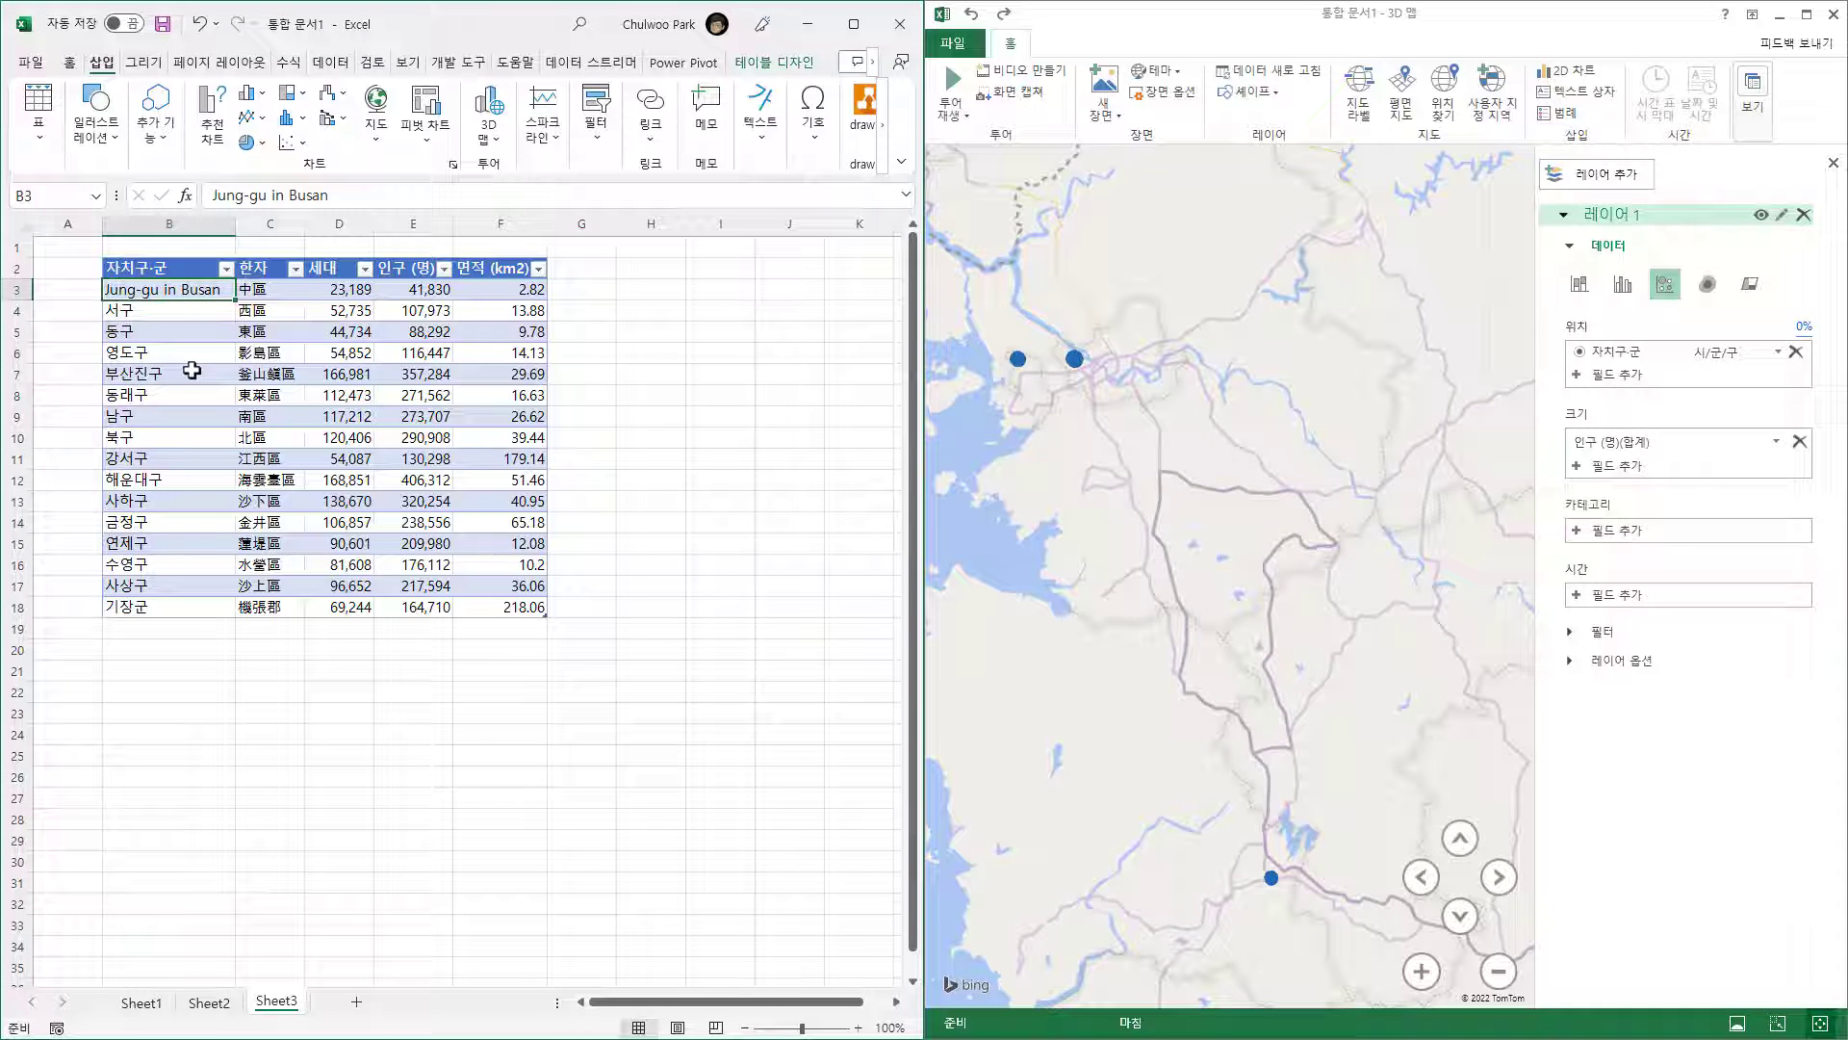
type("부사ㄴ 중")
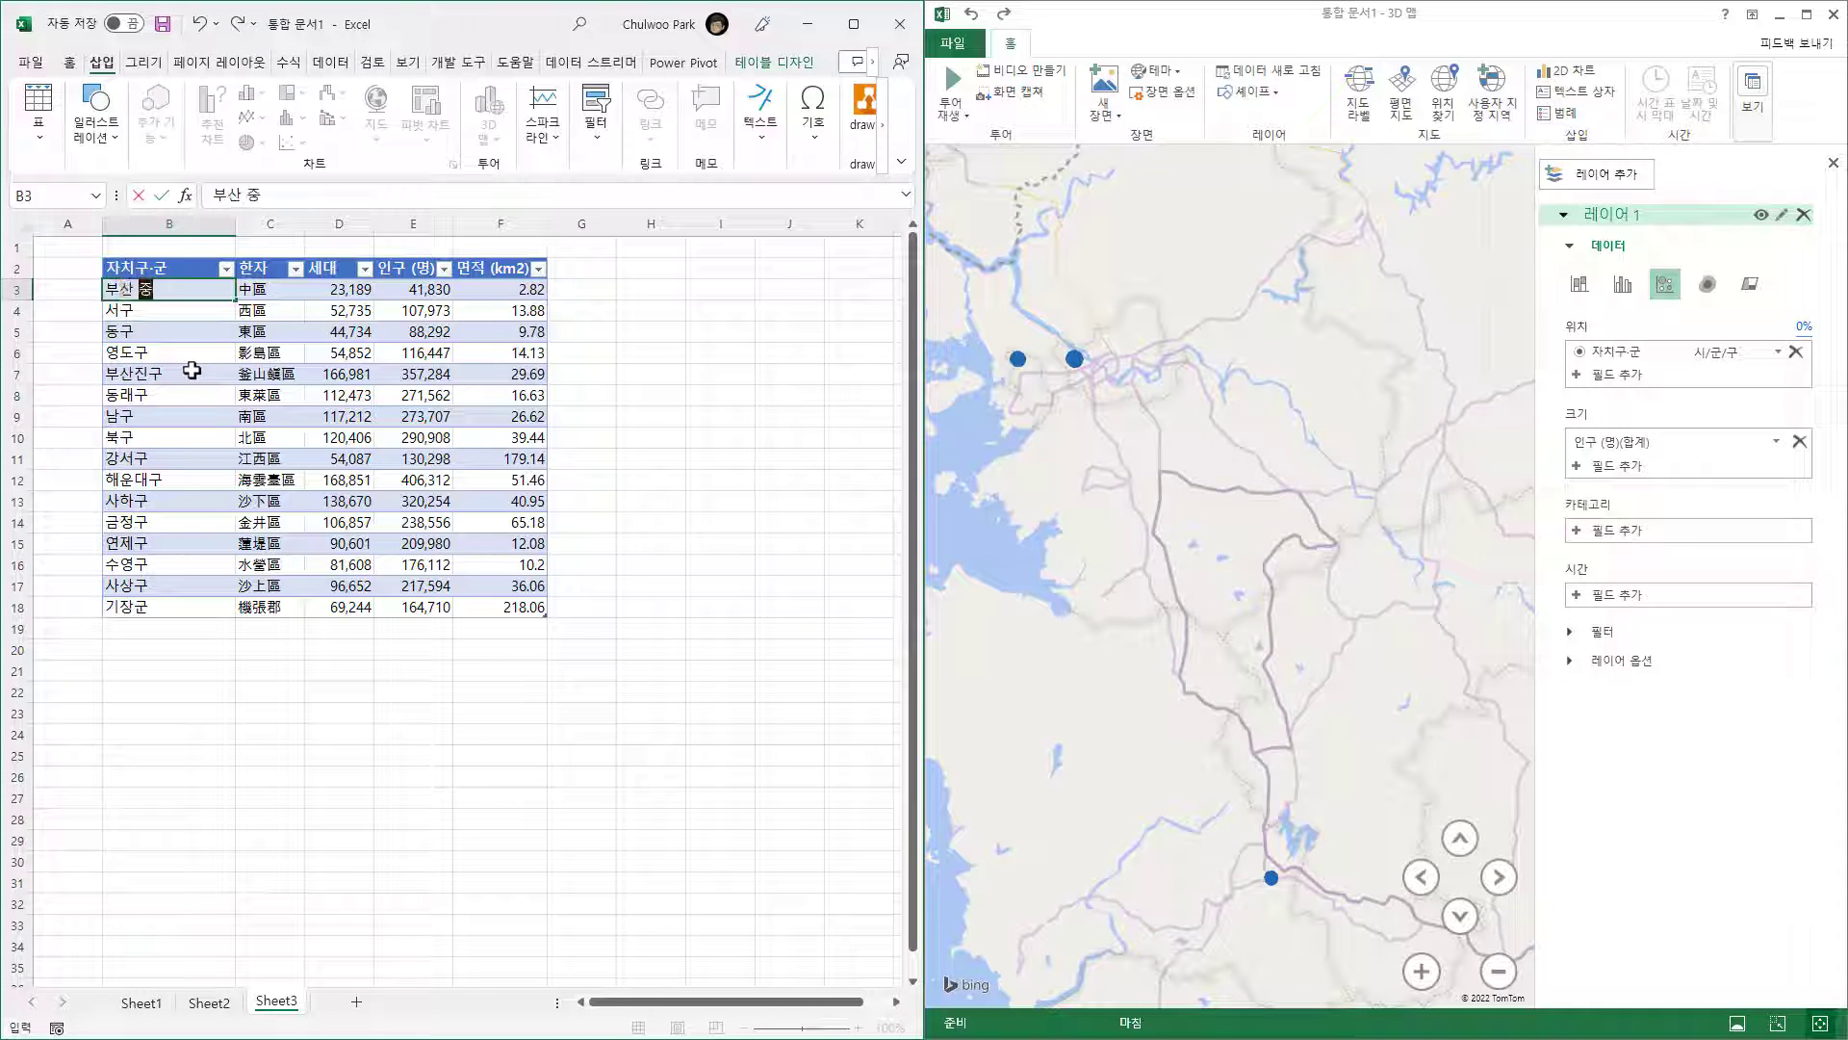
type("구")
key("Return")
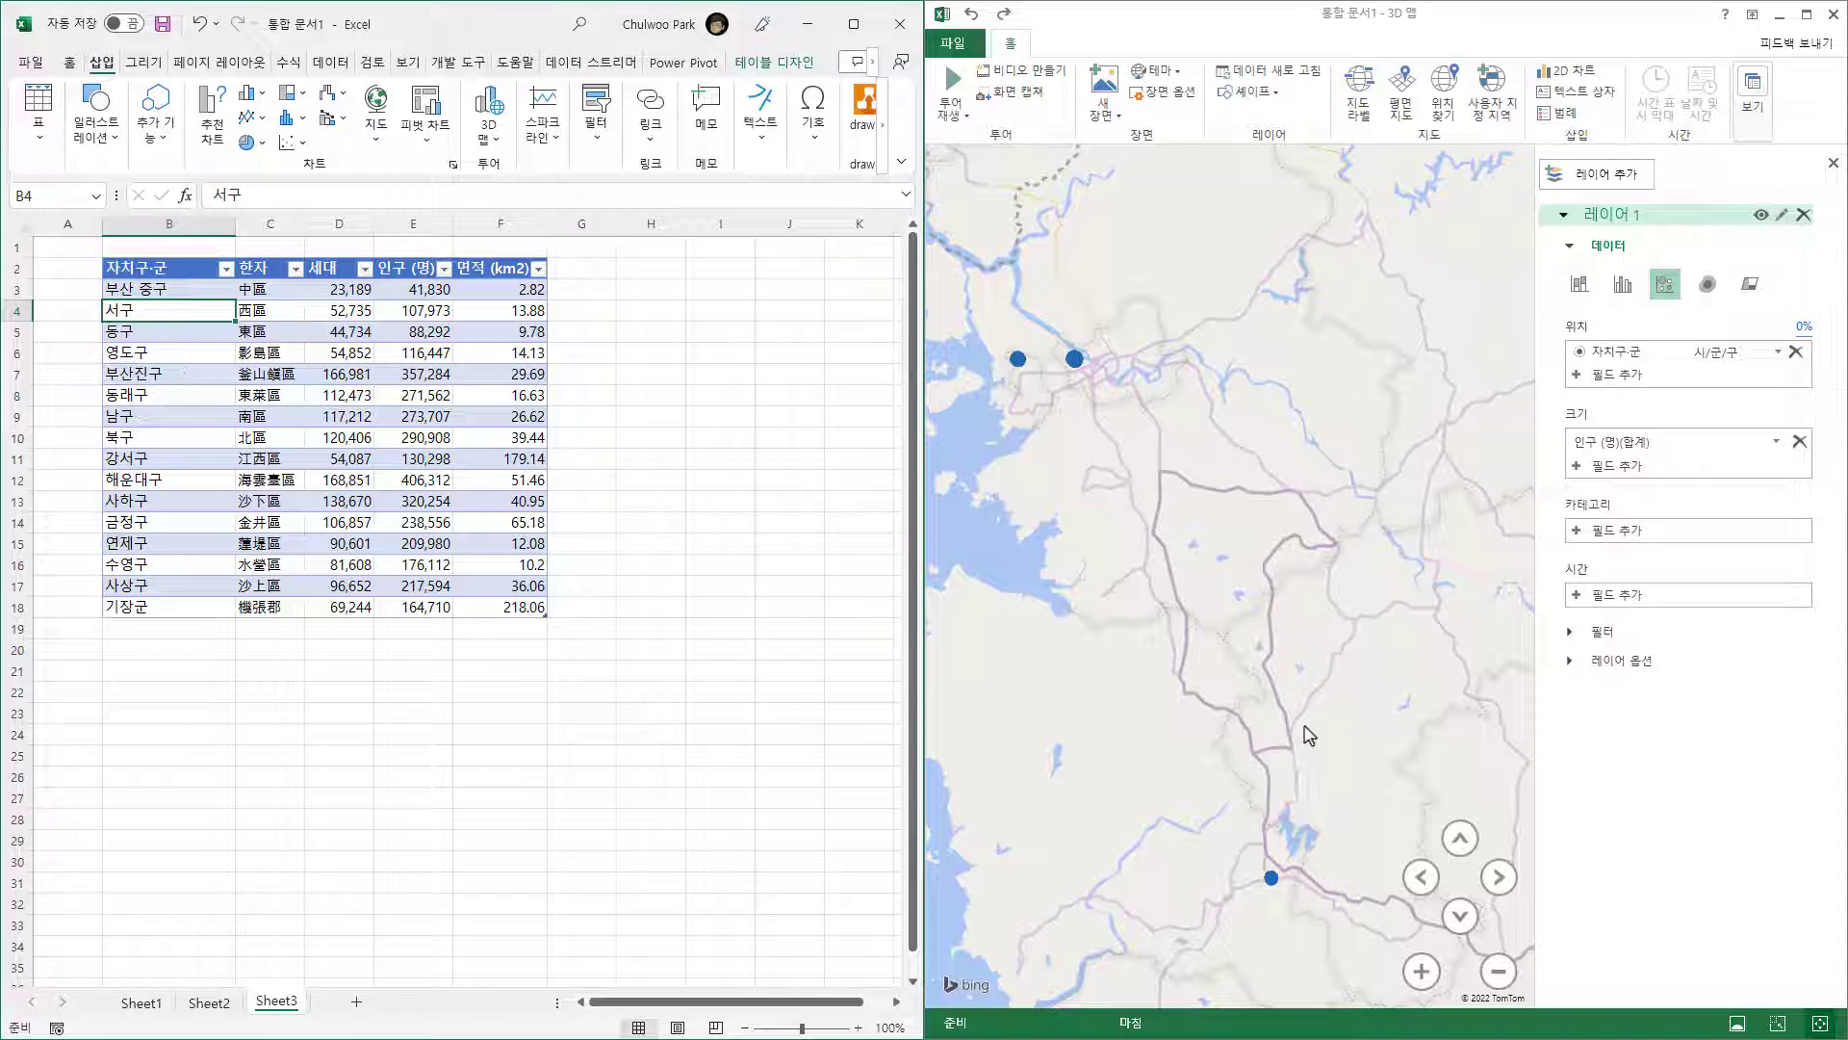
left_click_drag(1307, 748, 941, 241)
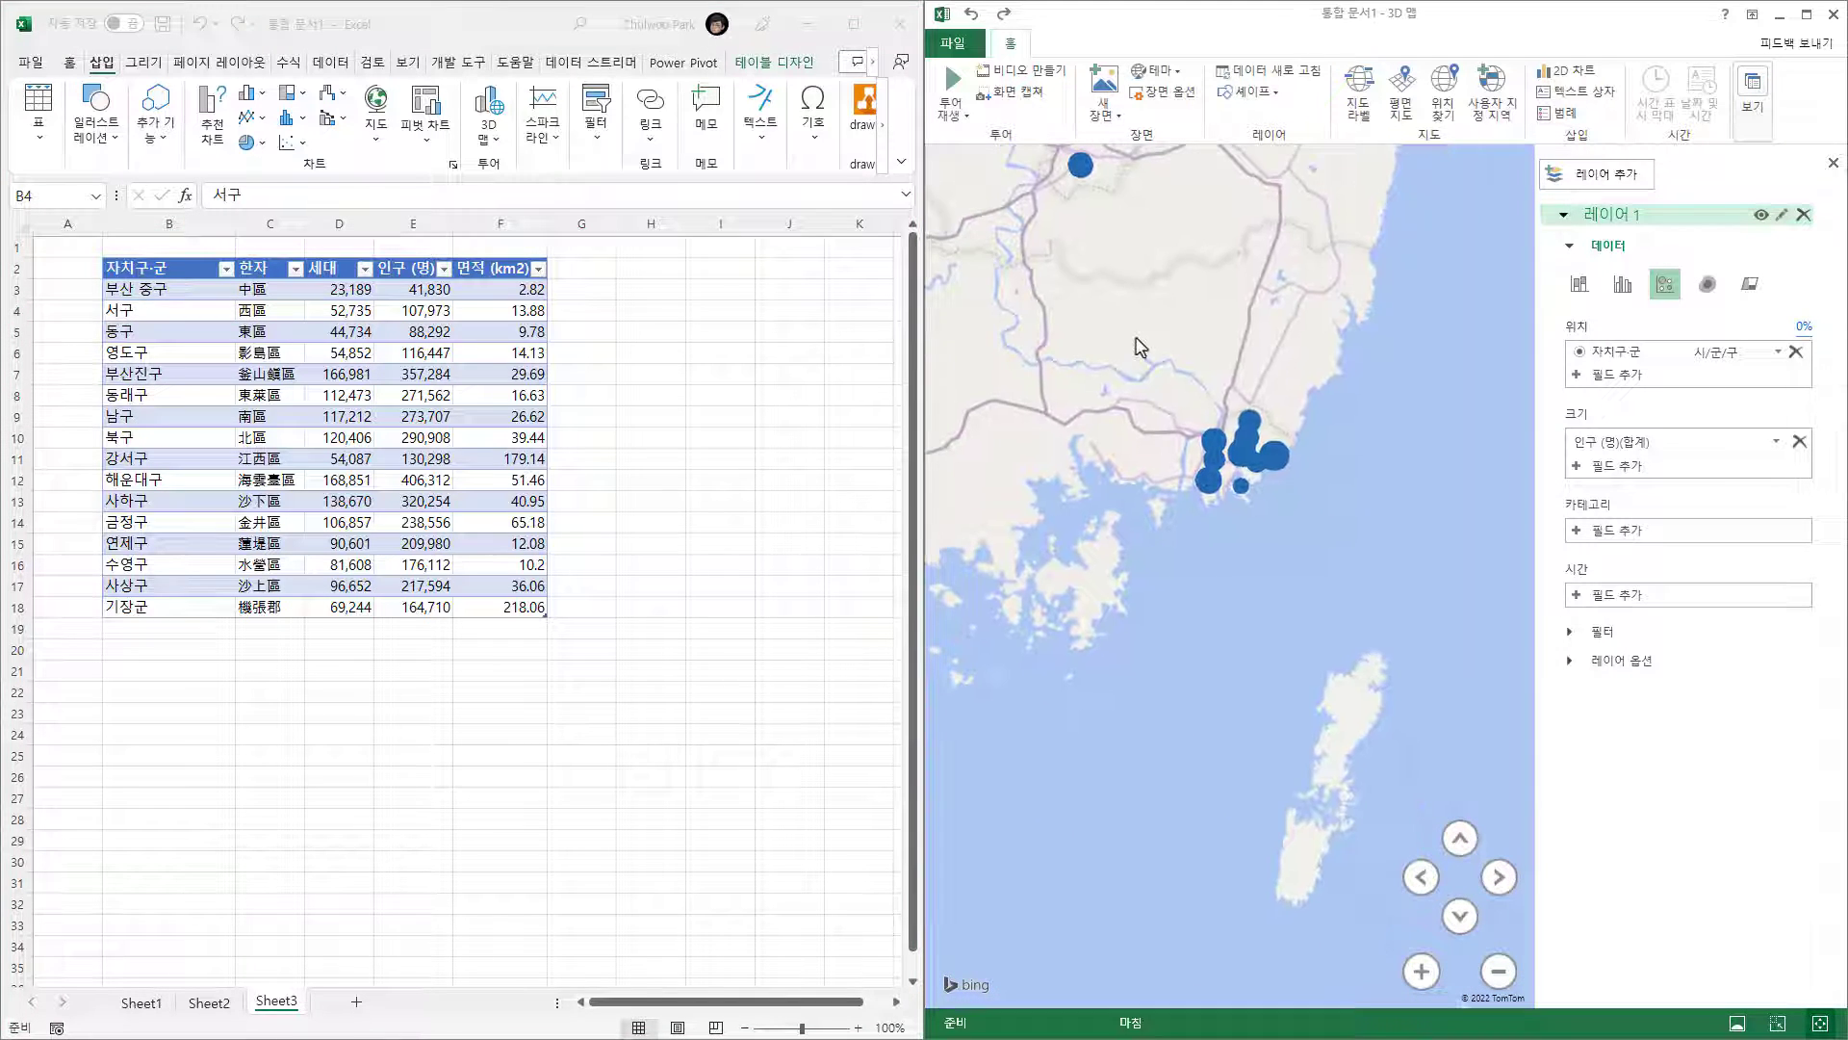
scroll(1140, 347, "up", 5)
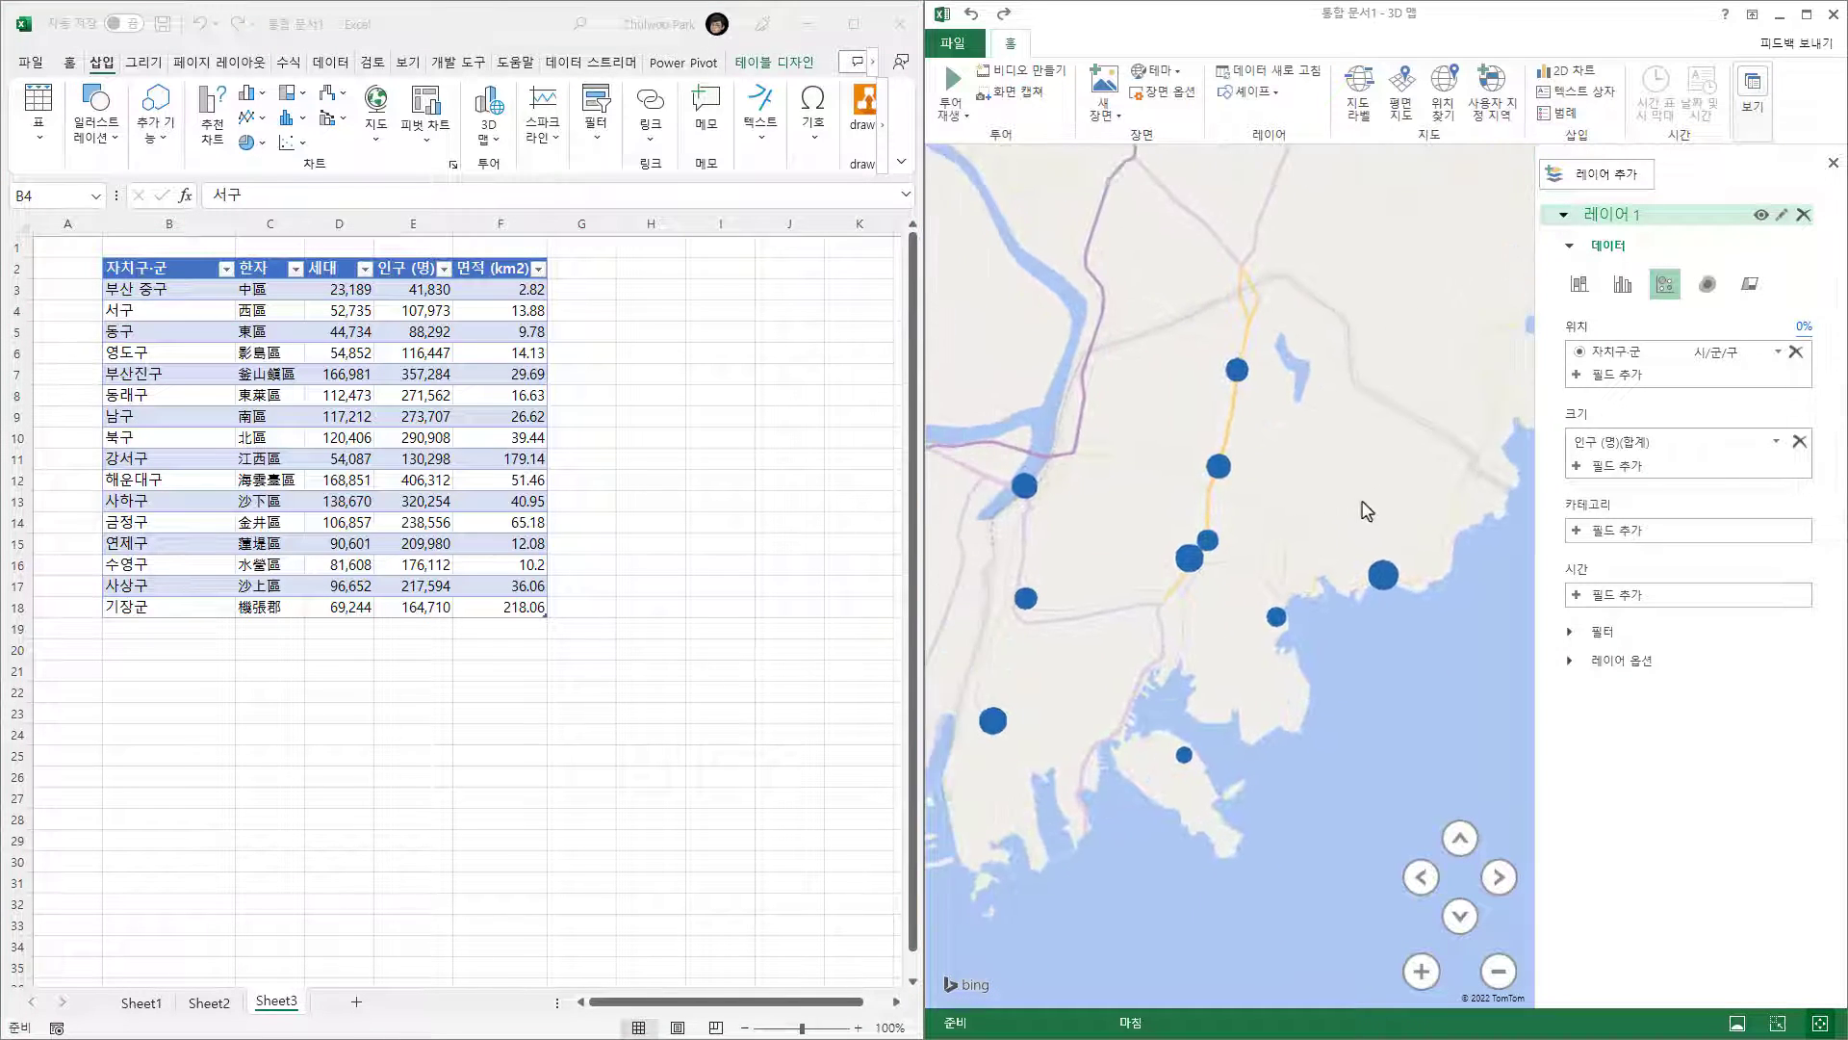
left_click(1279, 75)
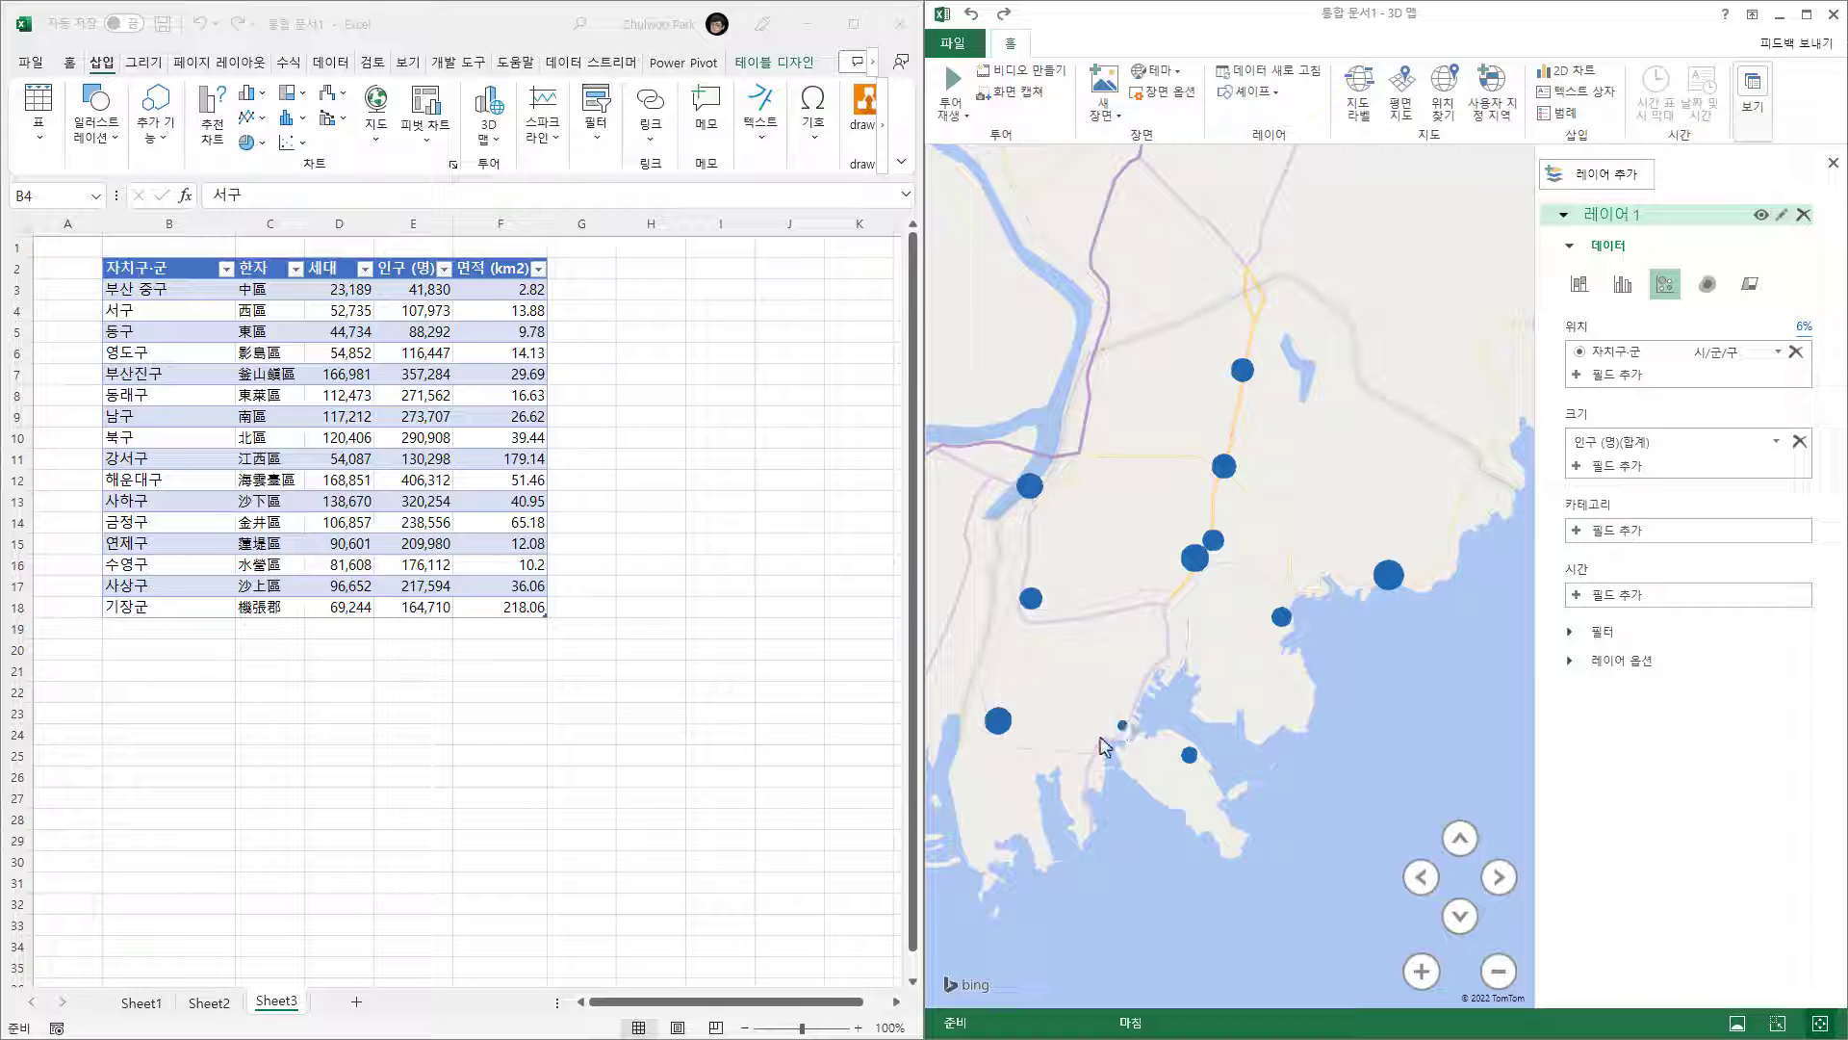
- Identify the misplaced point north of Busan, rename 남구 in cell B9 as 부산 남구 and refresh the map data
scroll(1097, 339, "down", 5)
left_click_drag(1072, 262, 1271, 671)
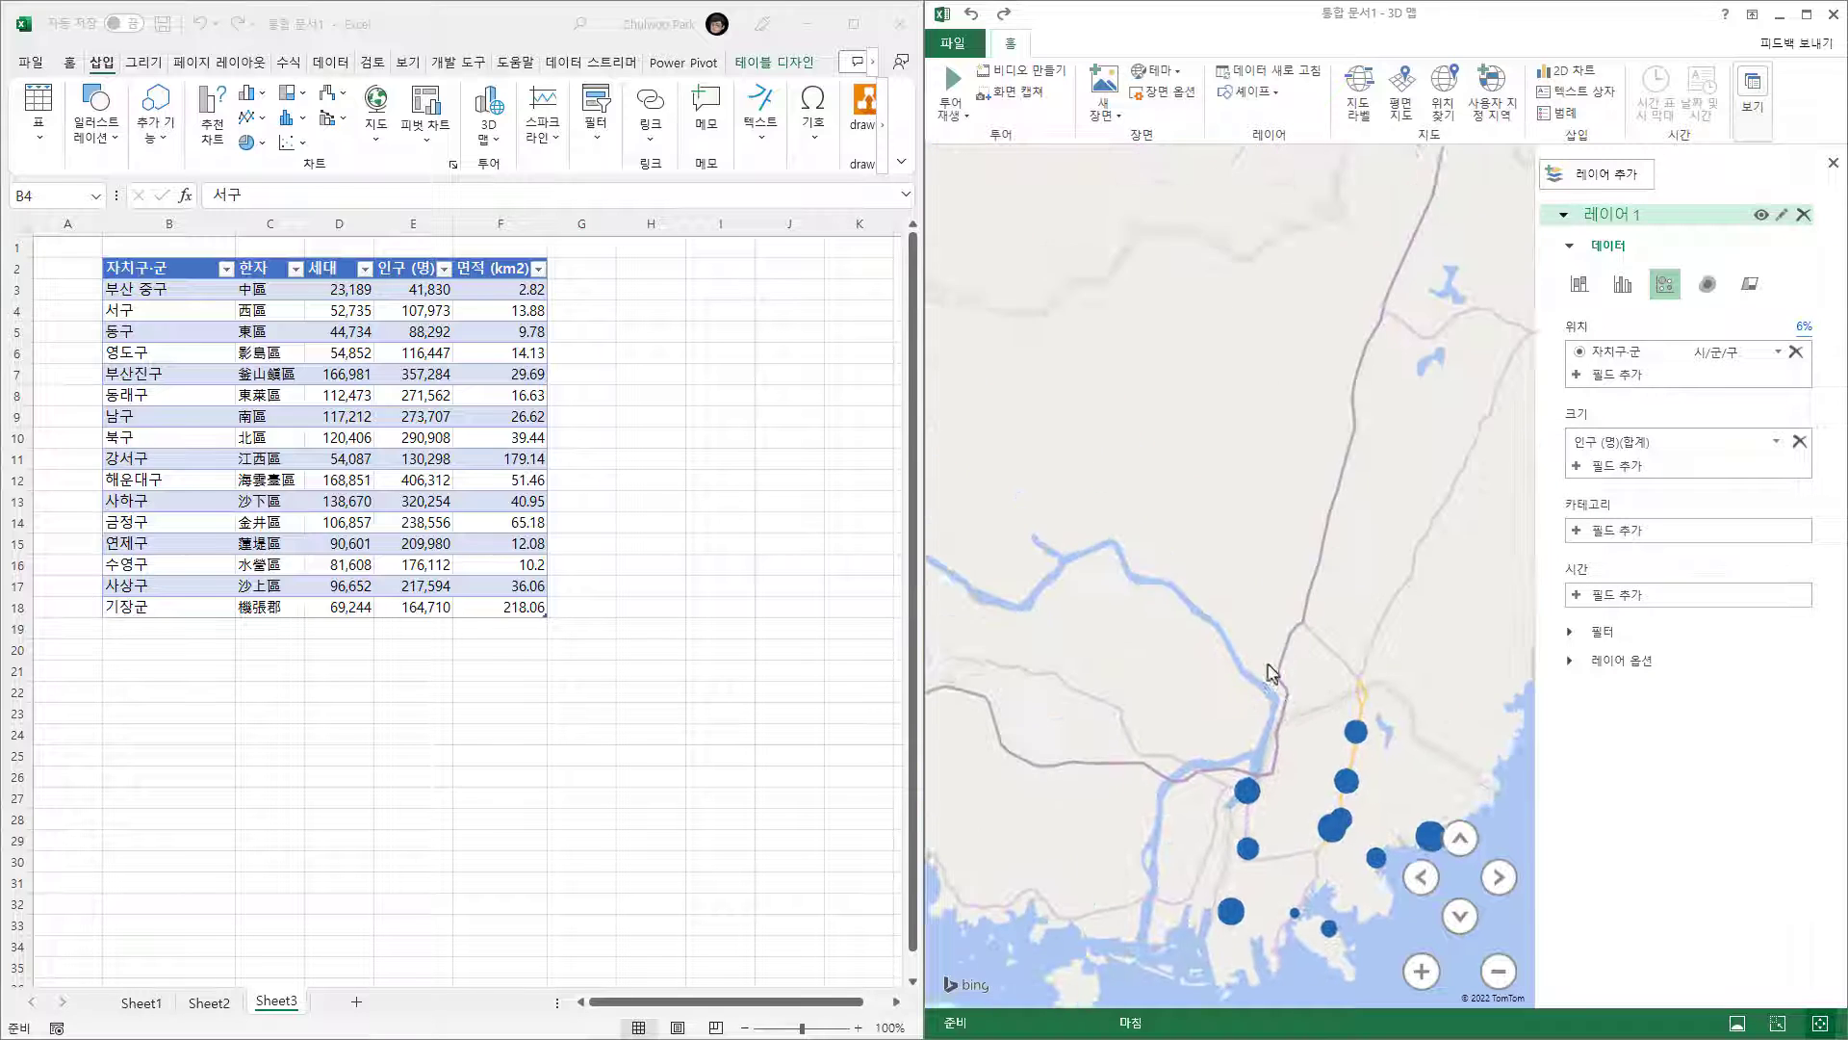
left_click_drag(1271, 358, 1441, 724)
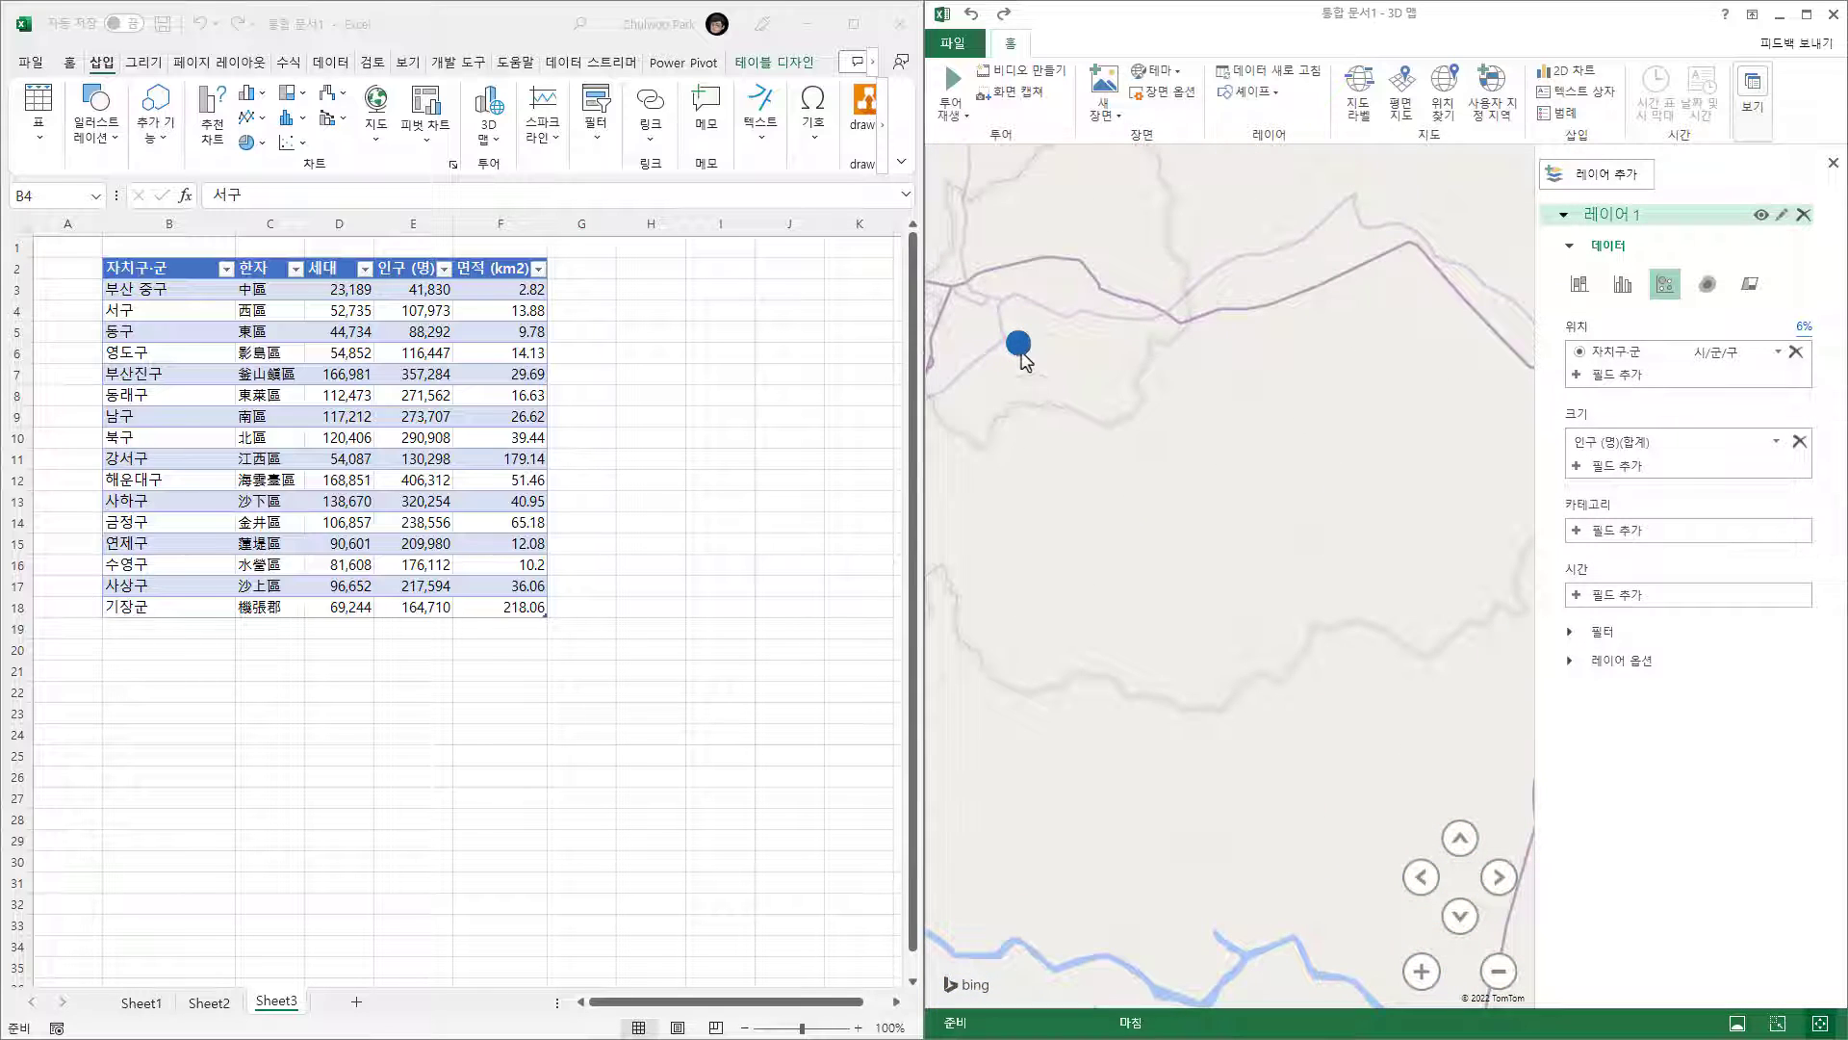
mouse_move(1024, 360)
left_click(137, 417)
left_click(138, 417)
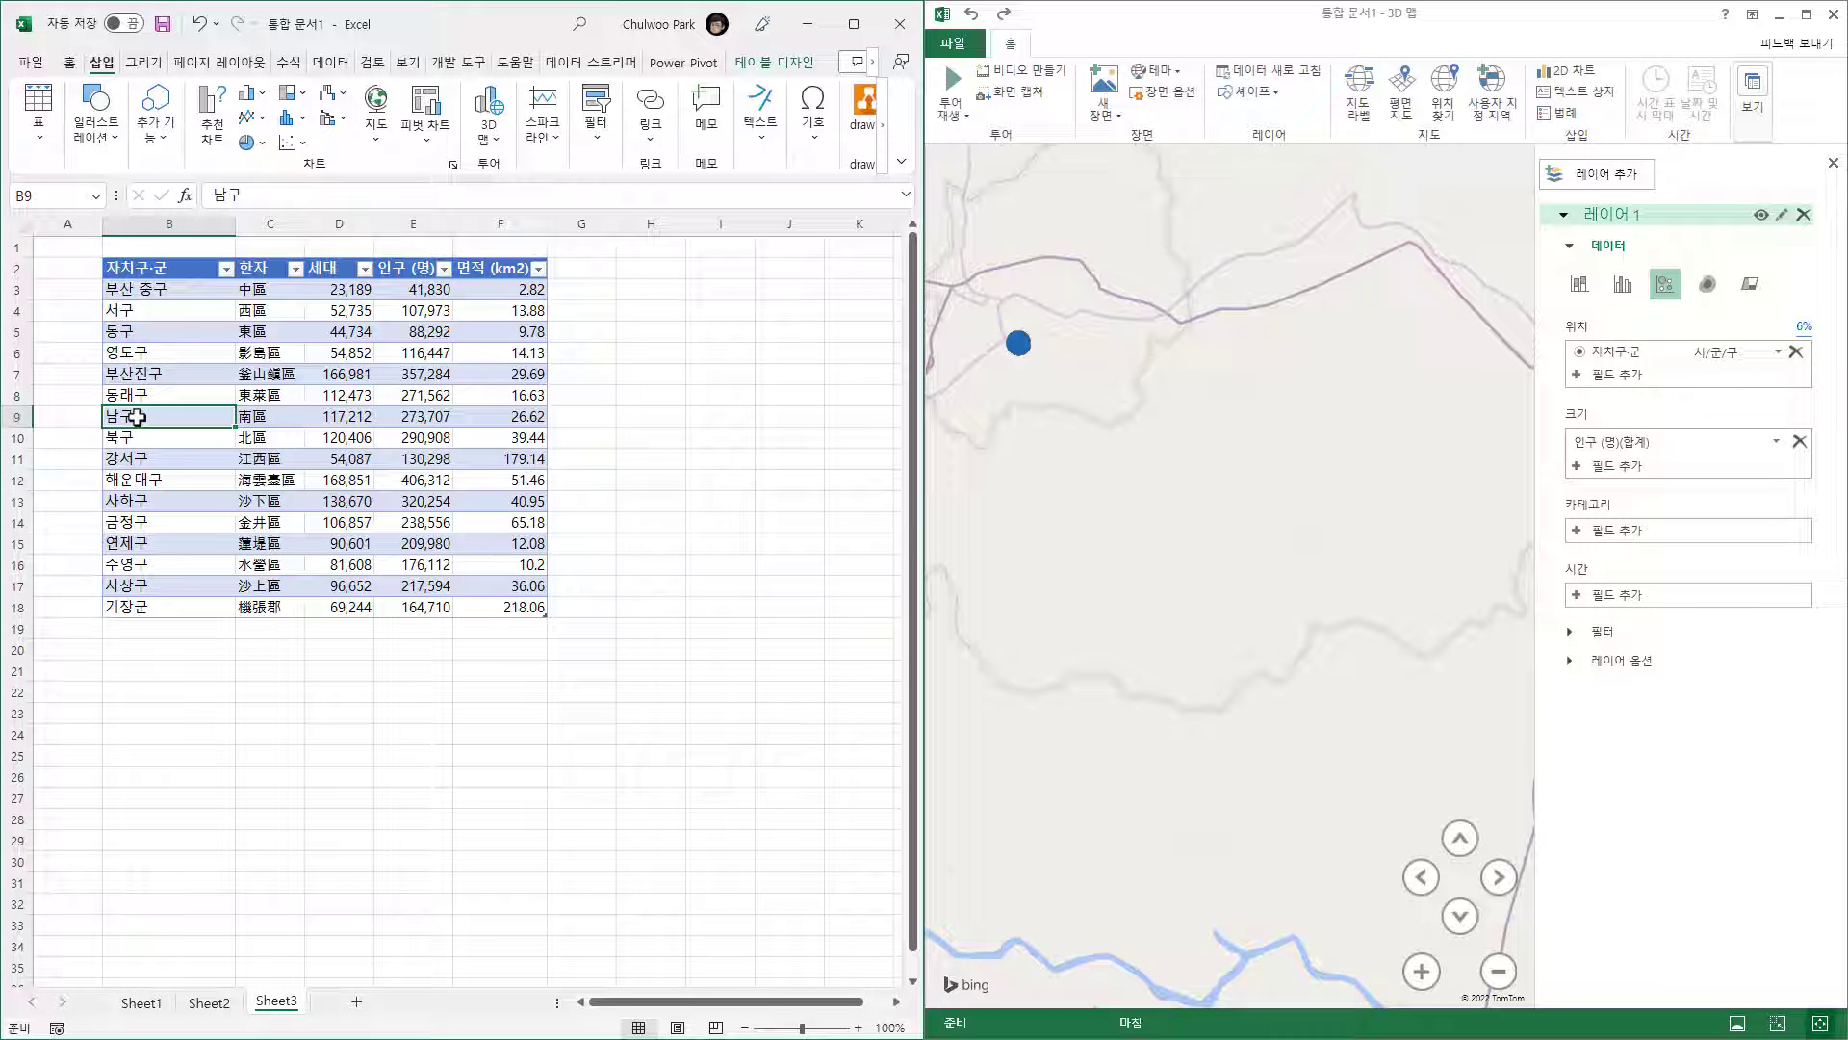
type("부산 남")
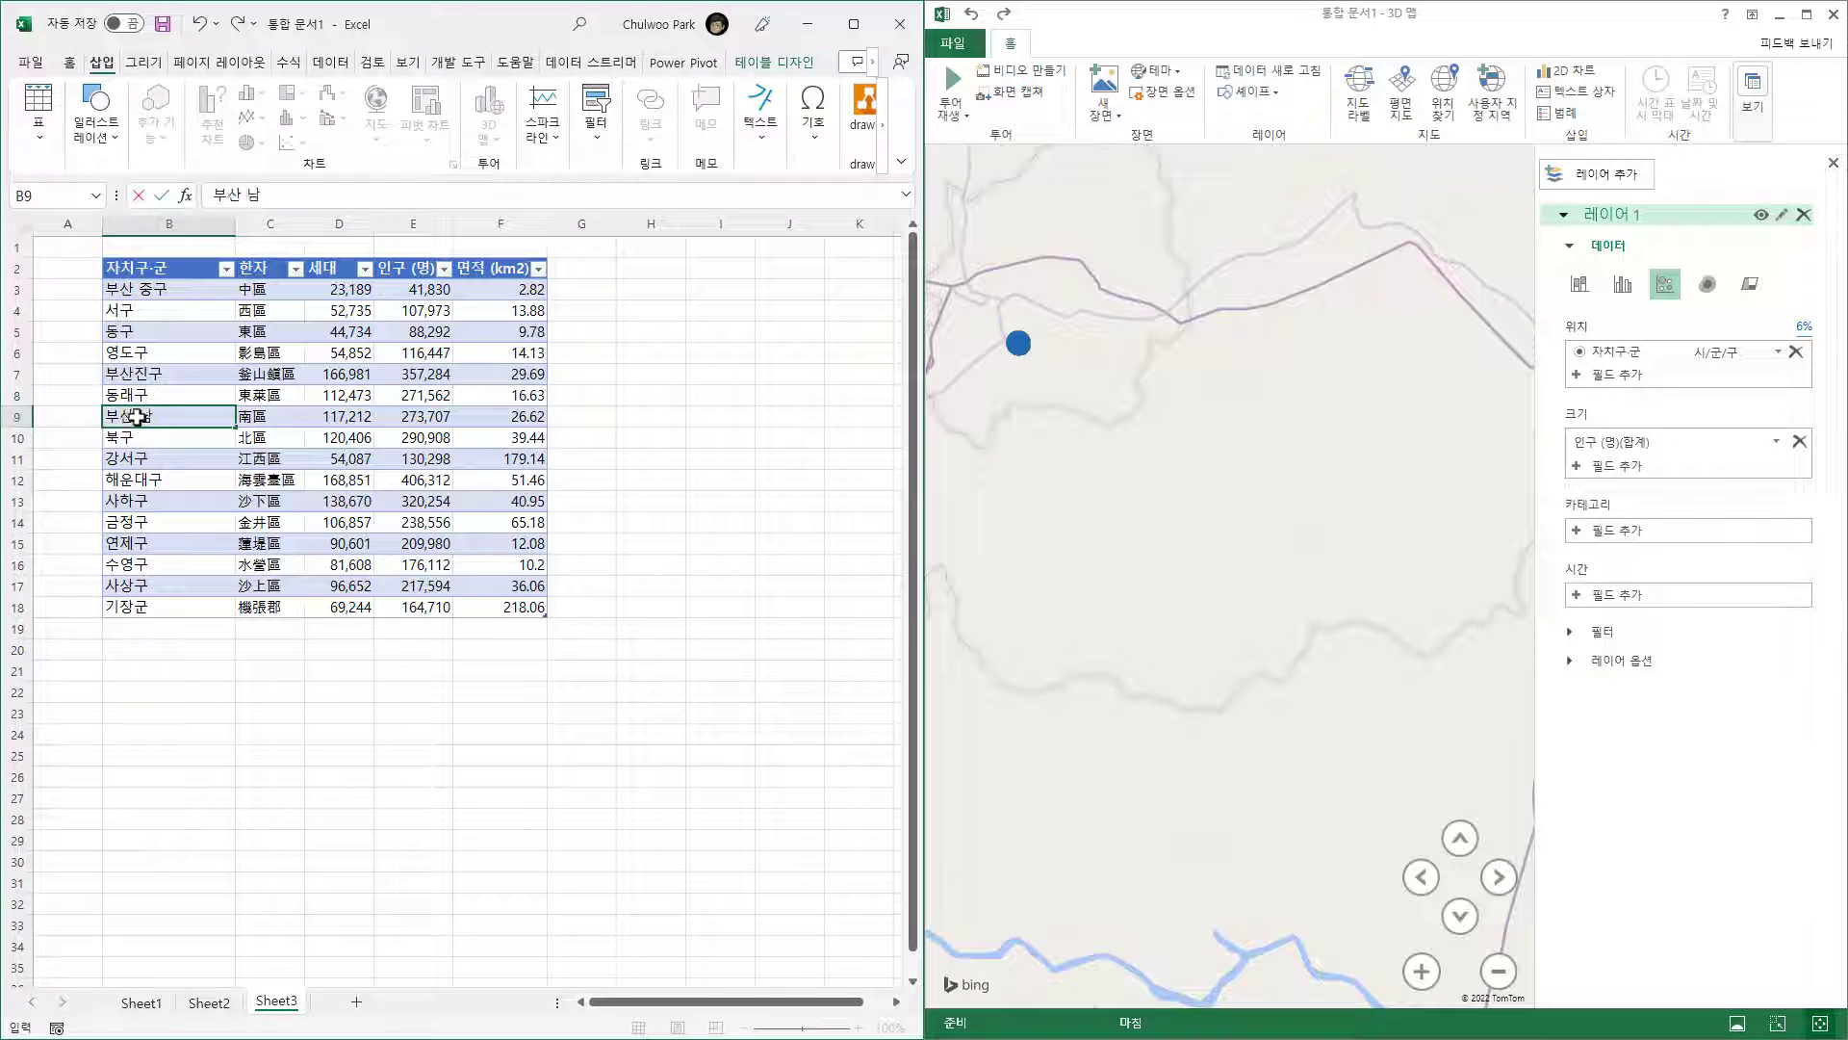
type("구")
key("Return")
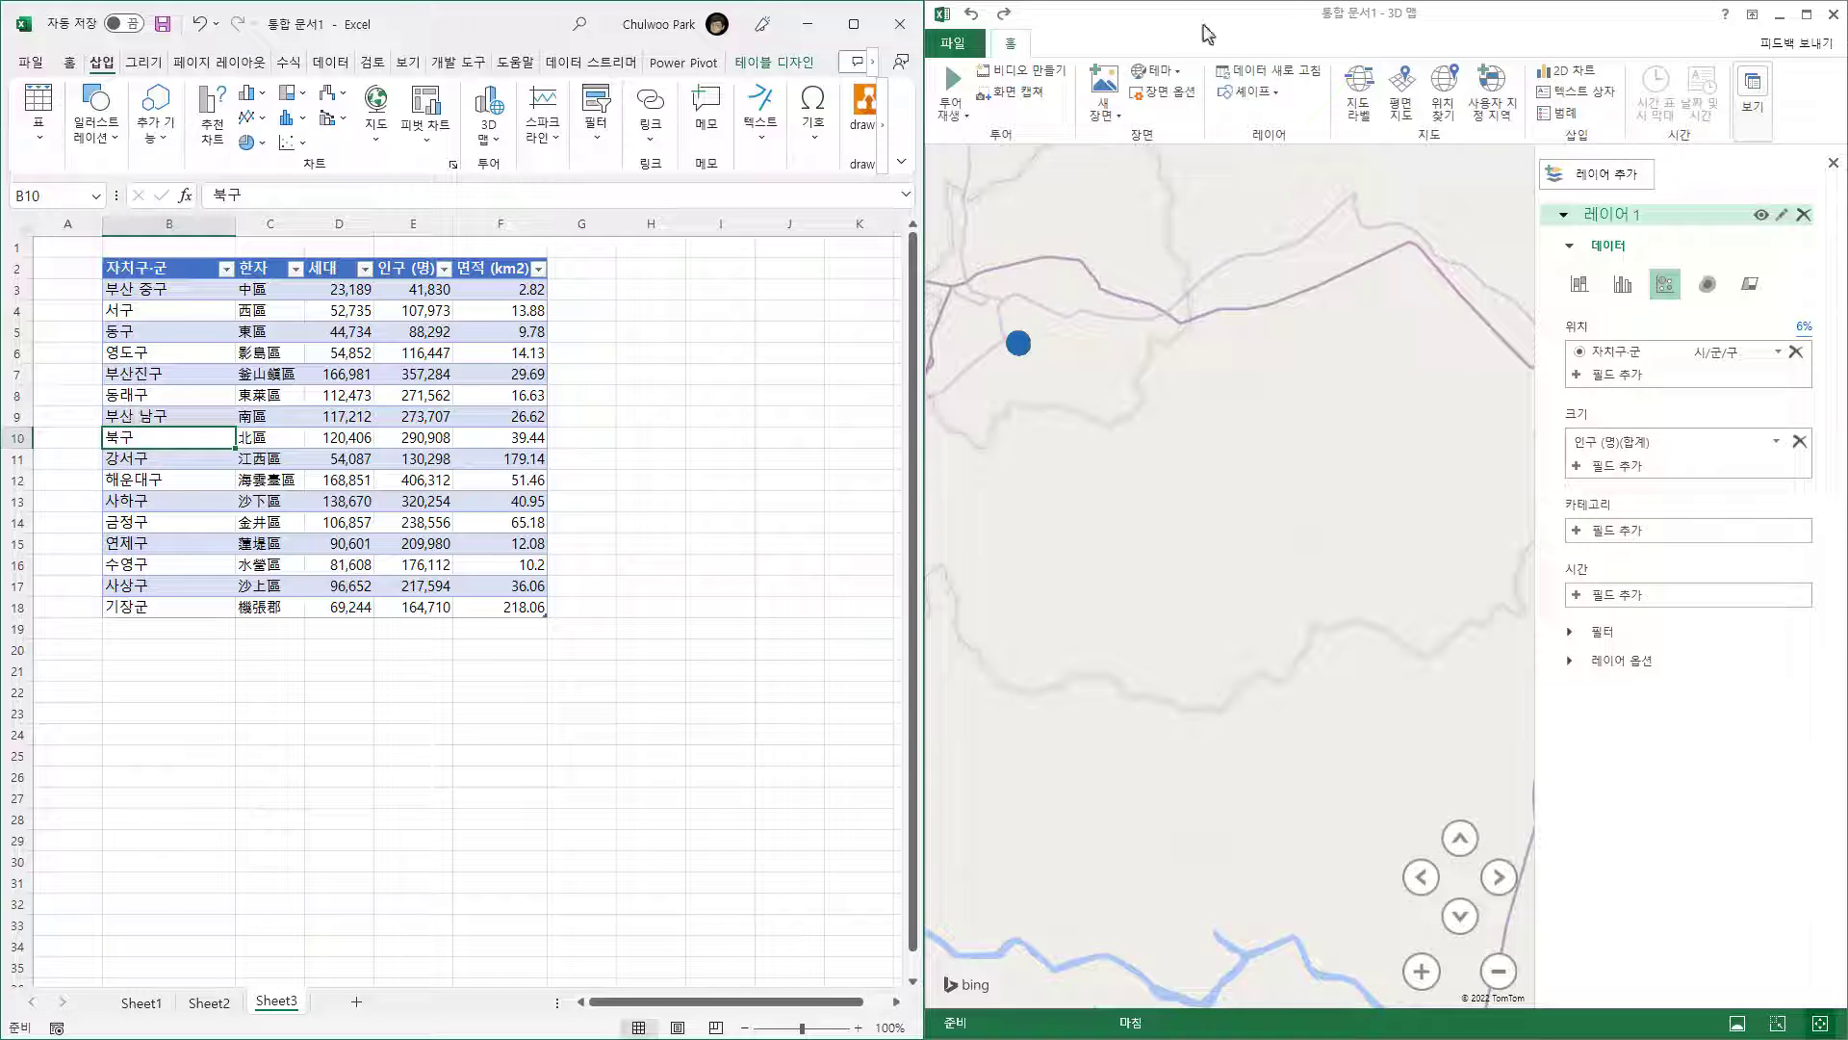
left_click(1299, 79)
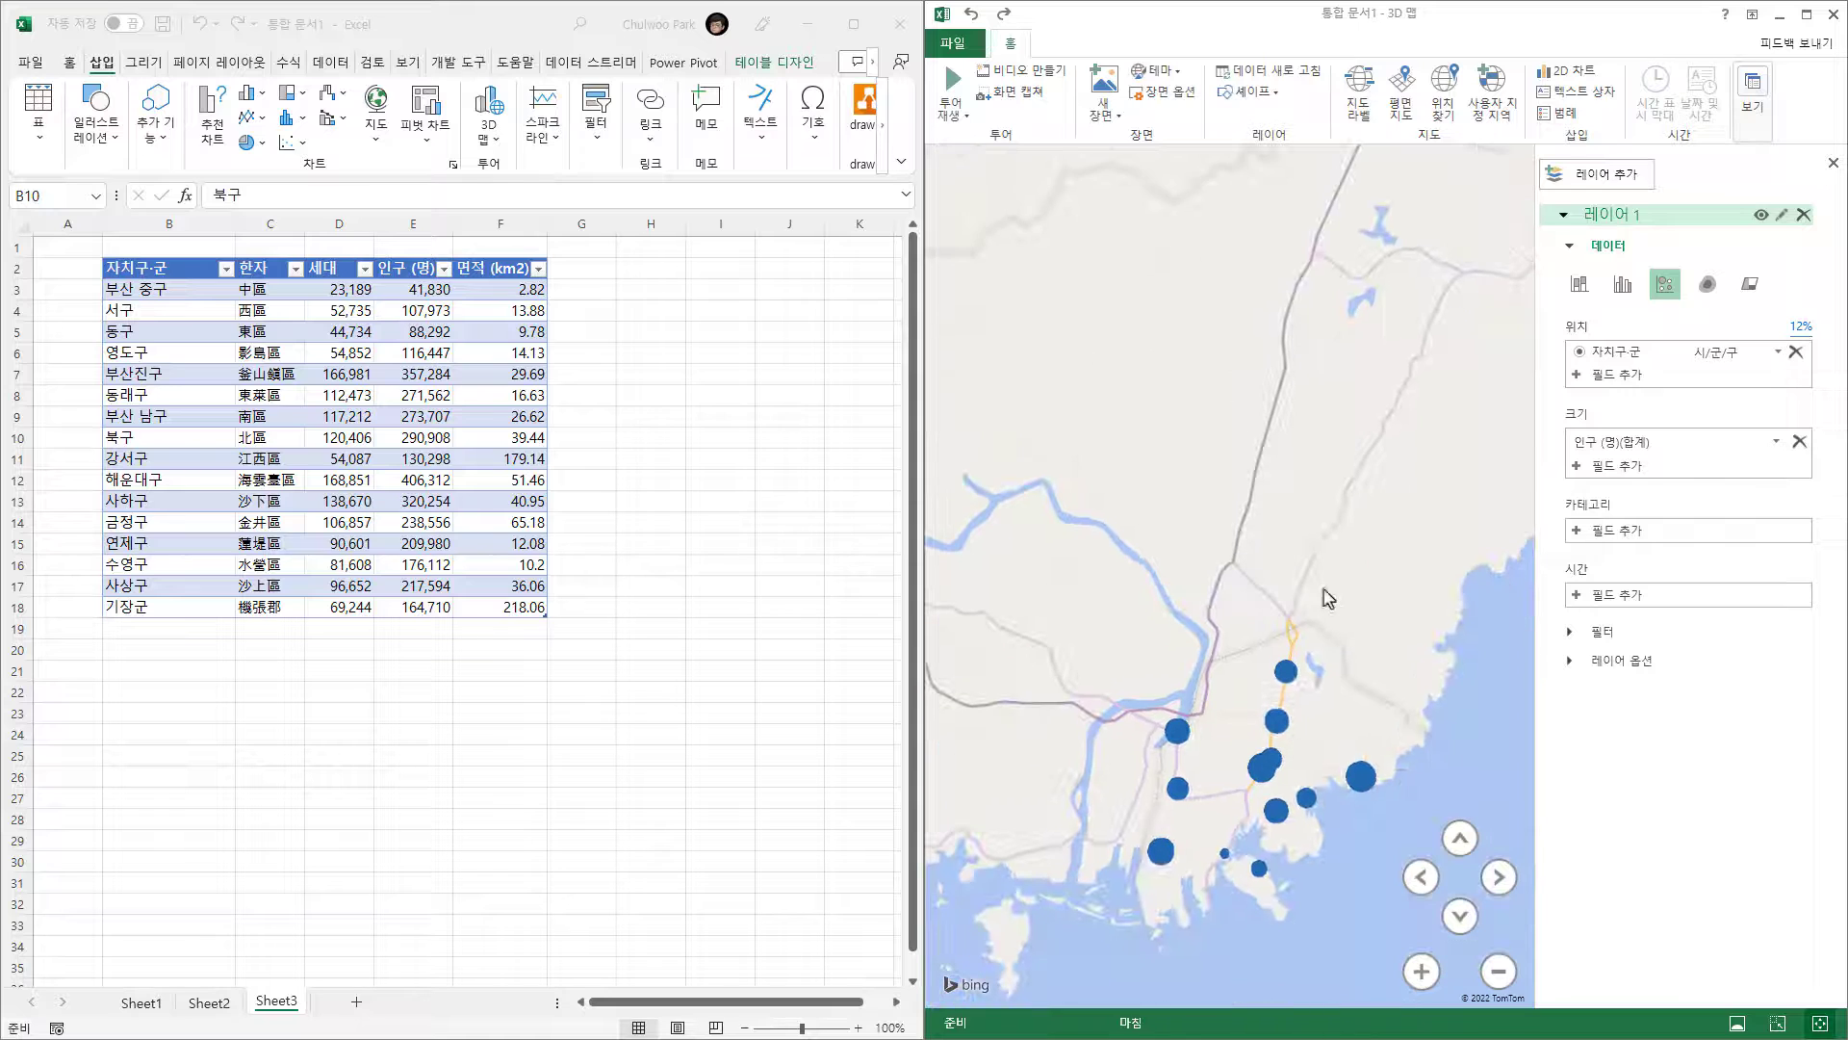
- Identify the misplaced point in the middle of the country, rename 동구 in cell B5 as 부산 동구 and refresh the map data
left_click_drag(1324, 589, 1280, 408)
scroll(1242, 553, "up", 2)
mouse_move(1220, 700)
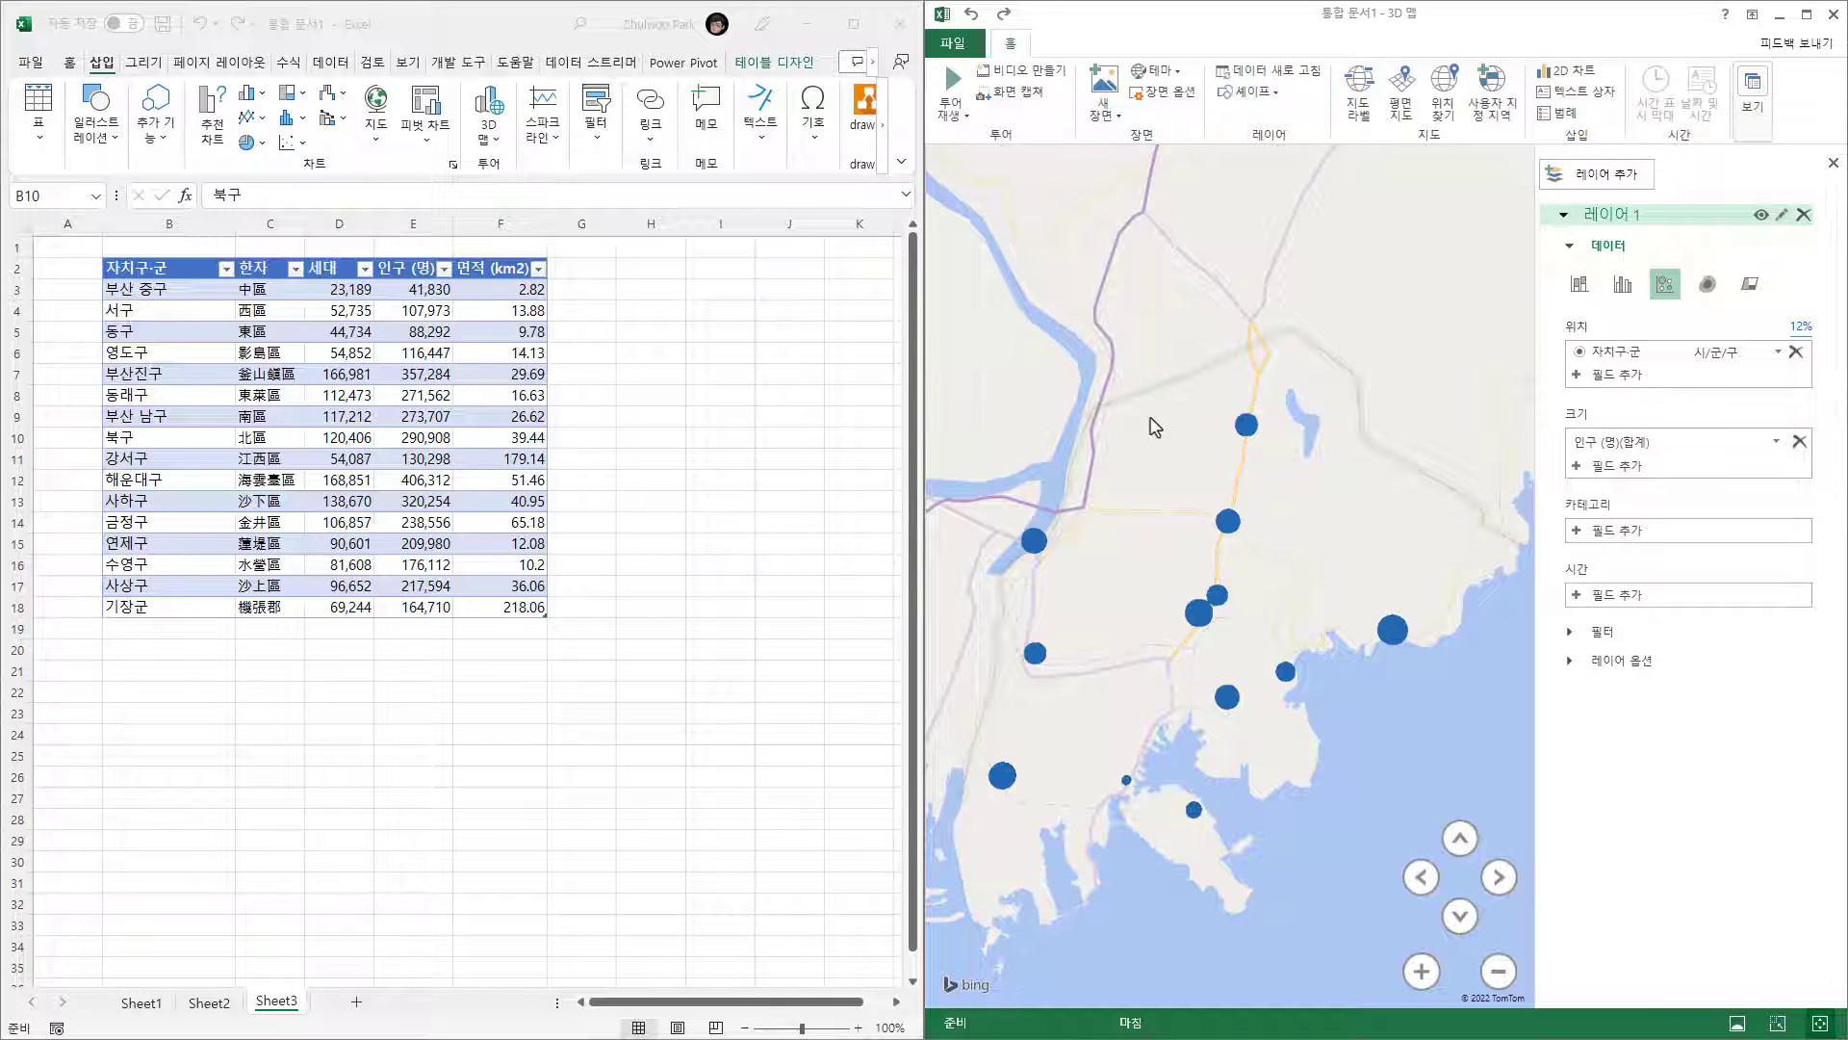
scroll(1152, 421, "down", 2)
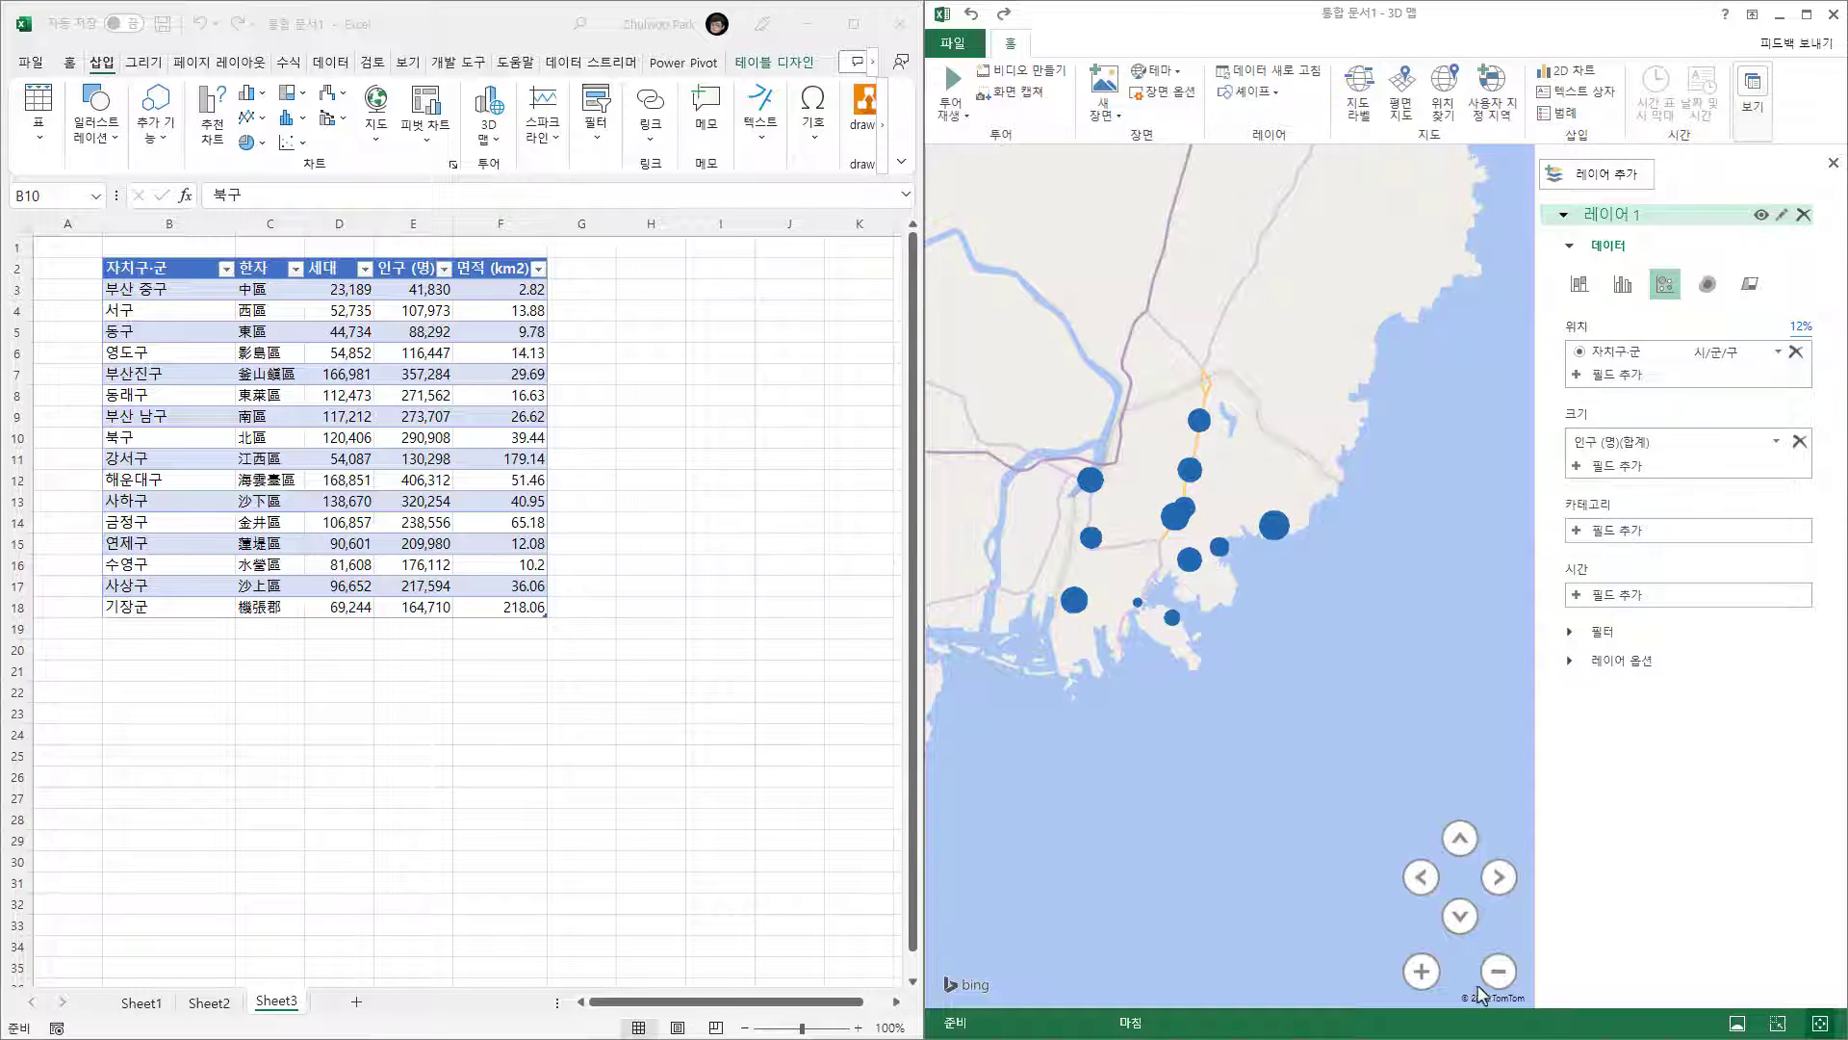
left_click(1484, 983)
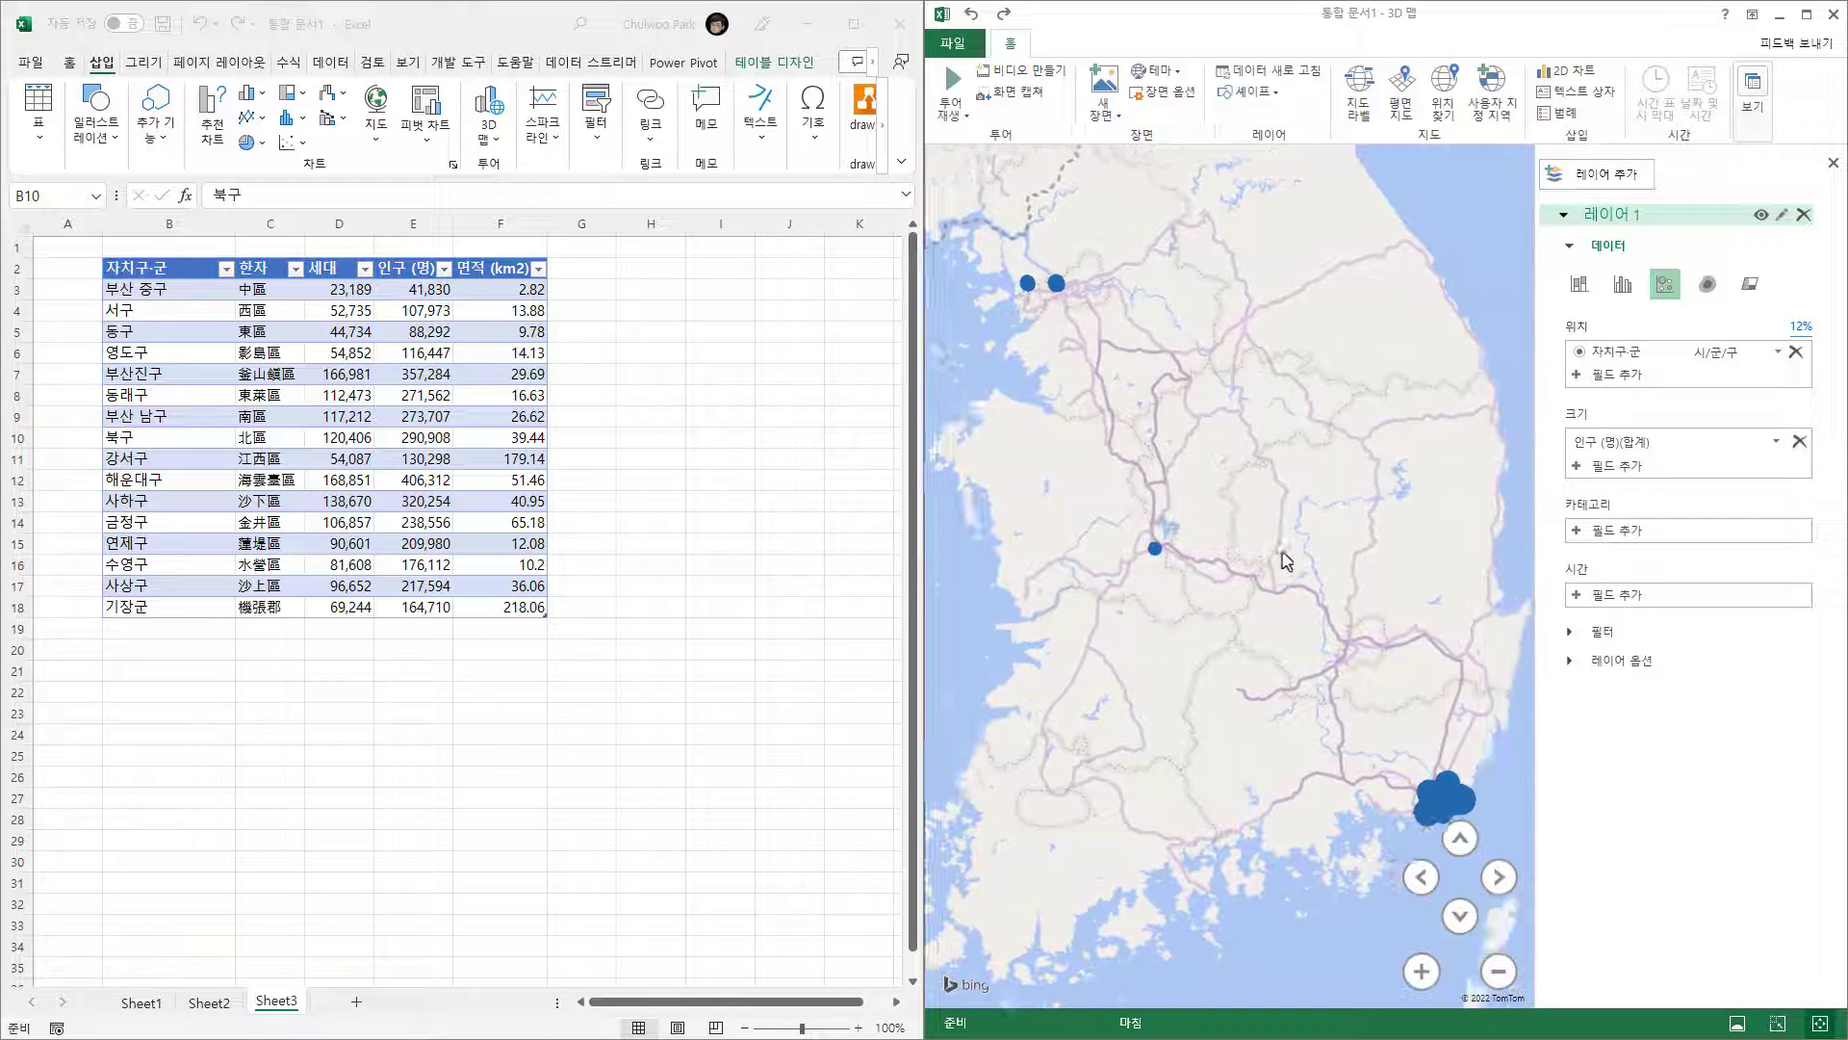
mouse_move(1149, 556)
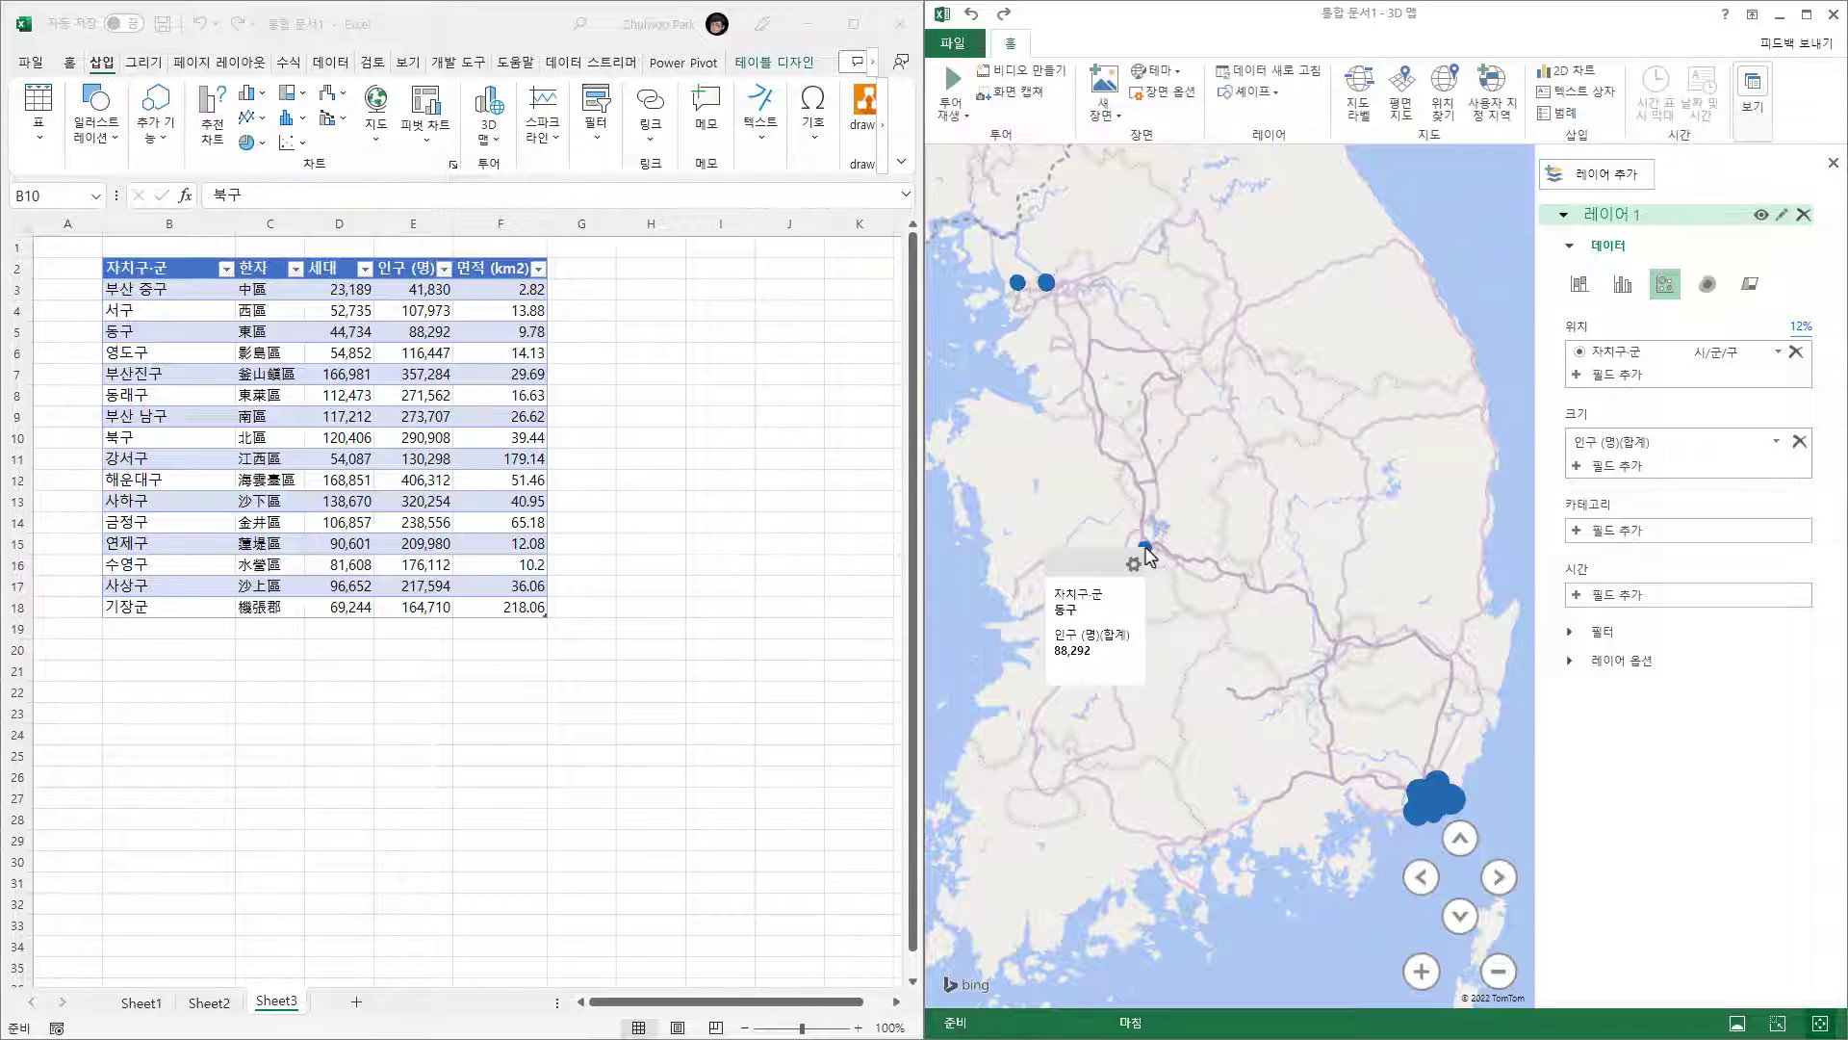
left_click(145, 339)
left_click(131, 334)
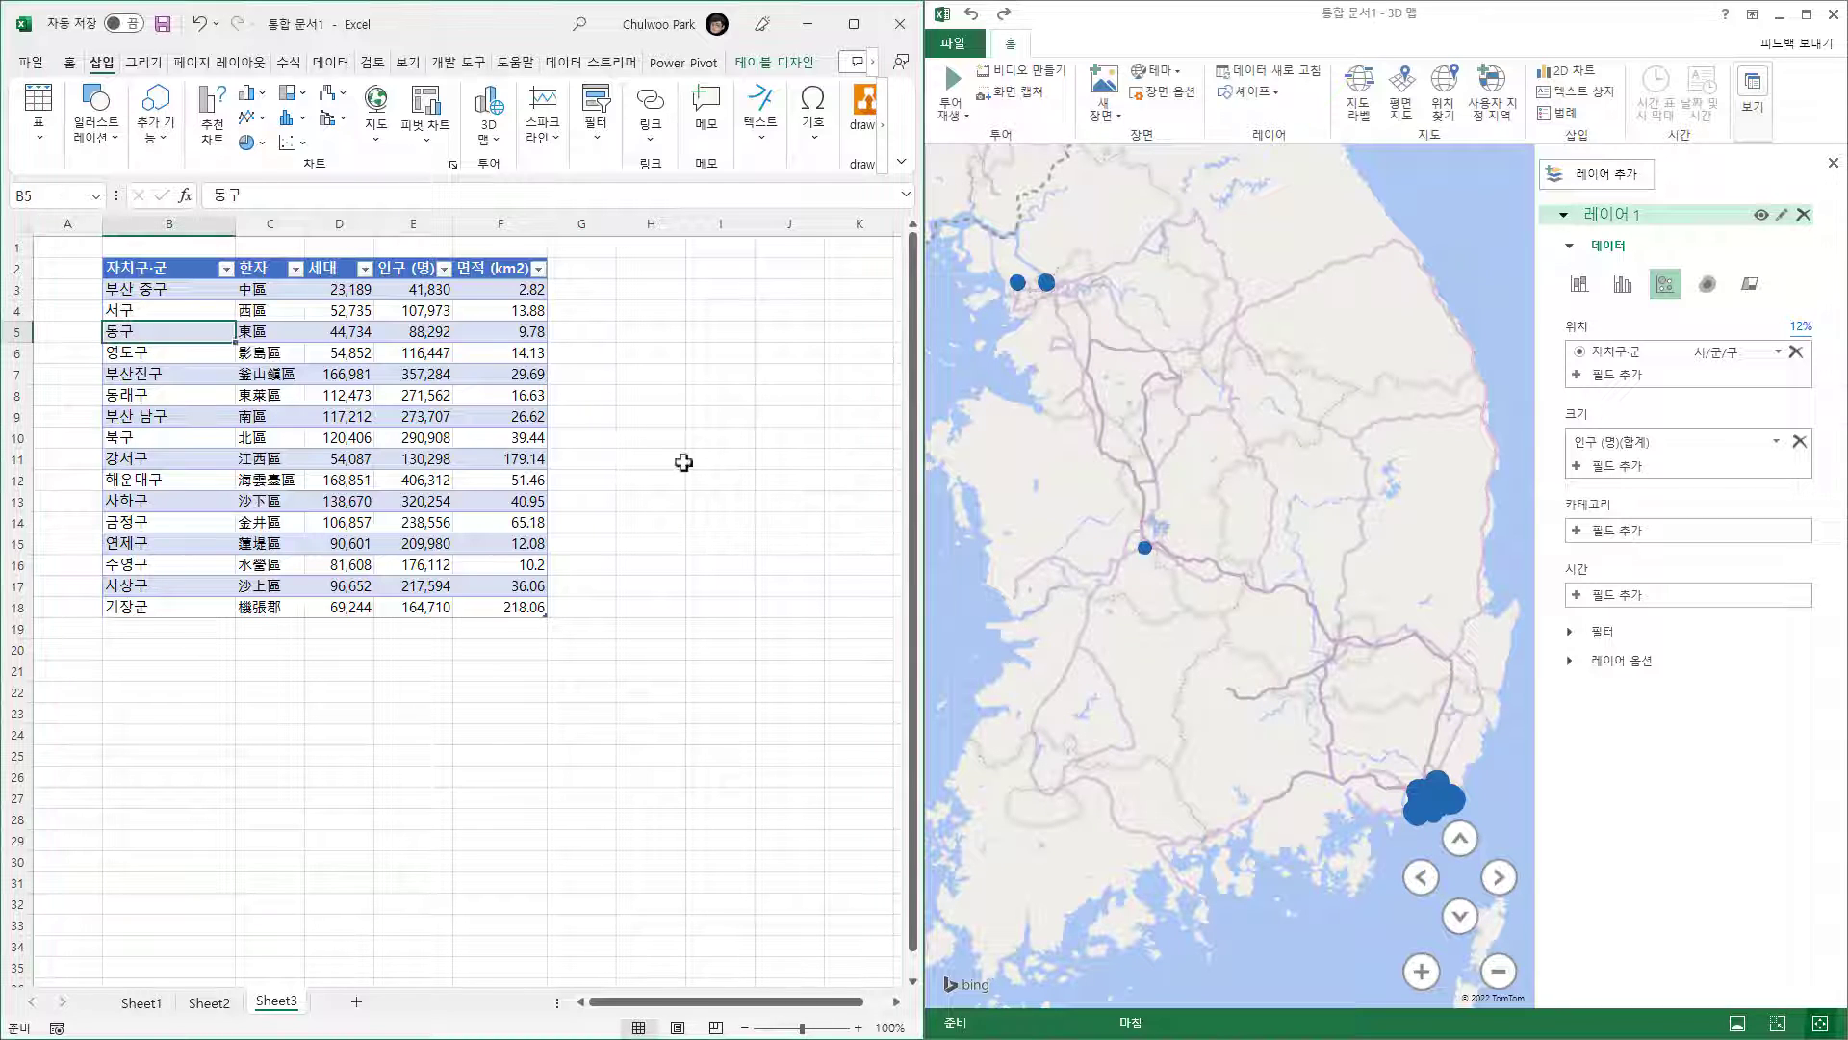
type("부산 동구")
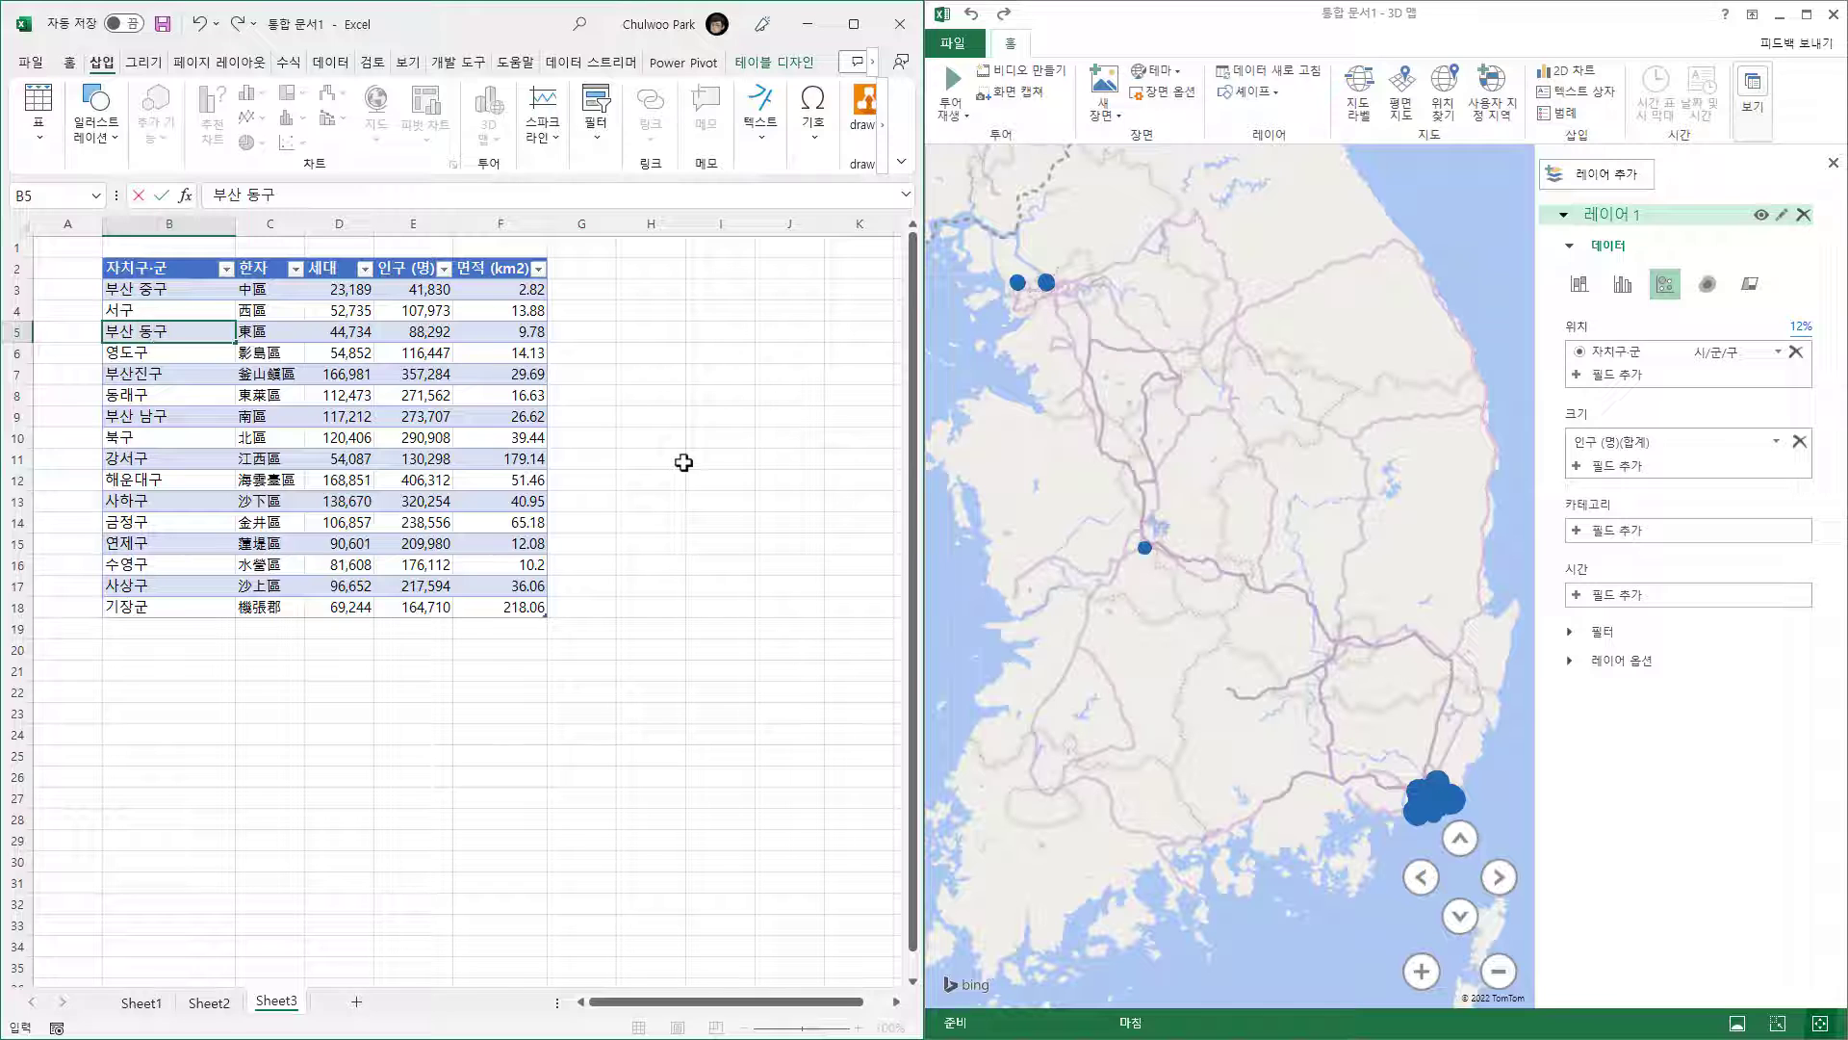
key("Return")
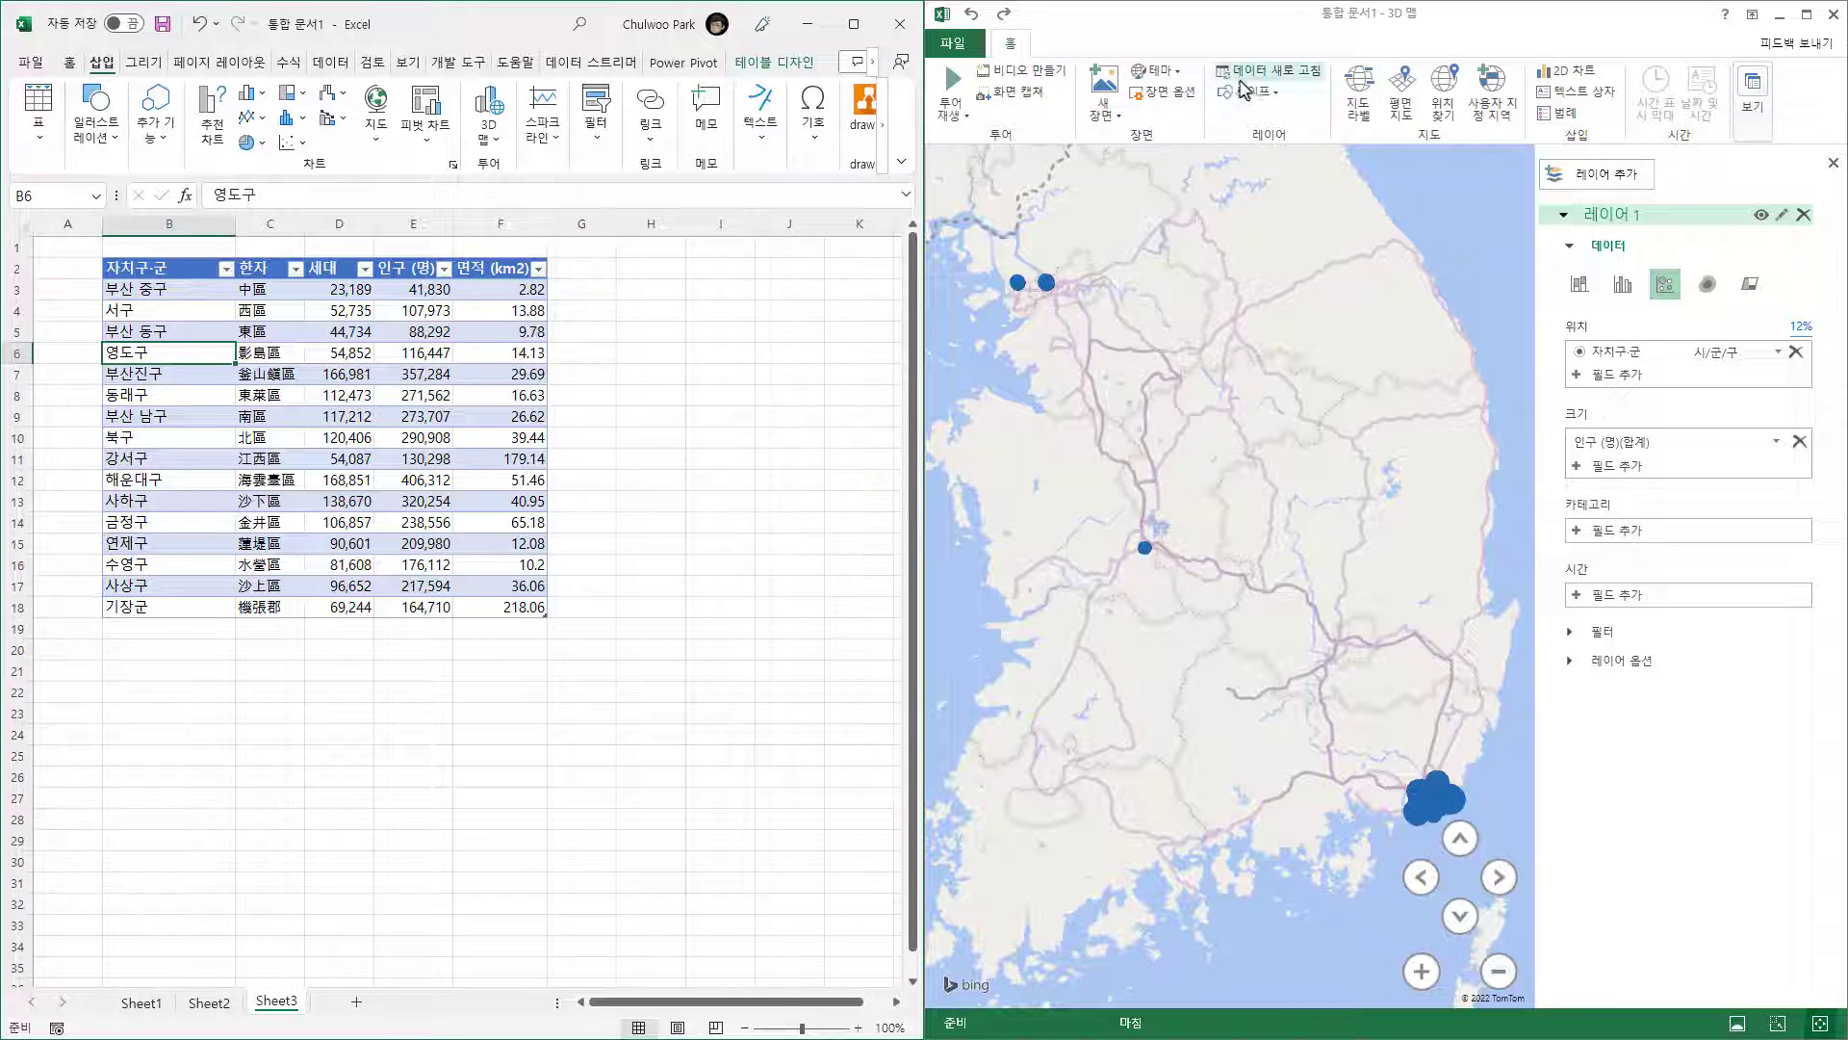
left_click(1245, 81)
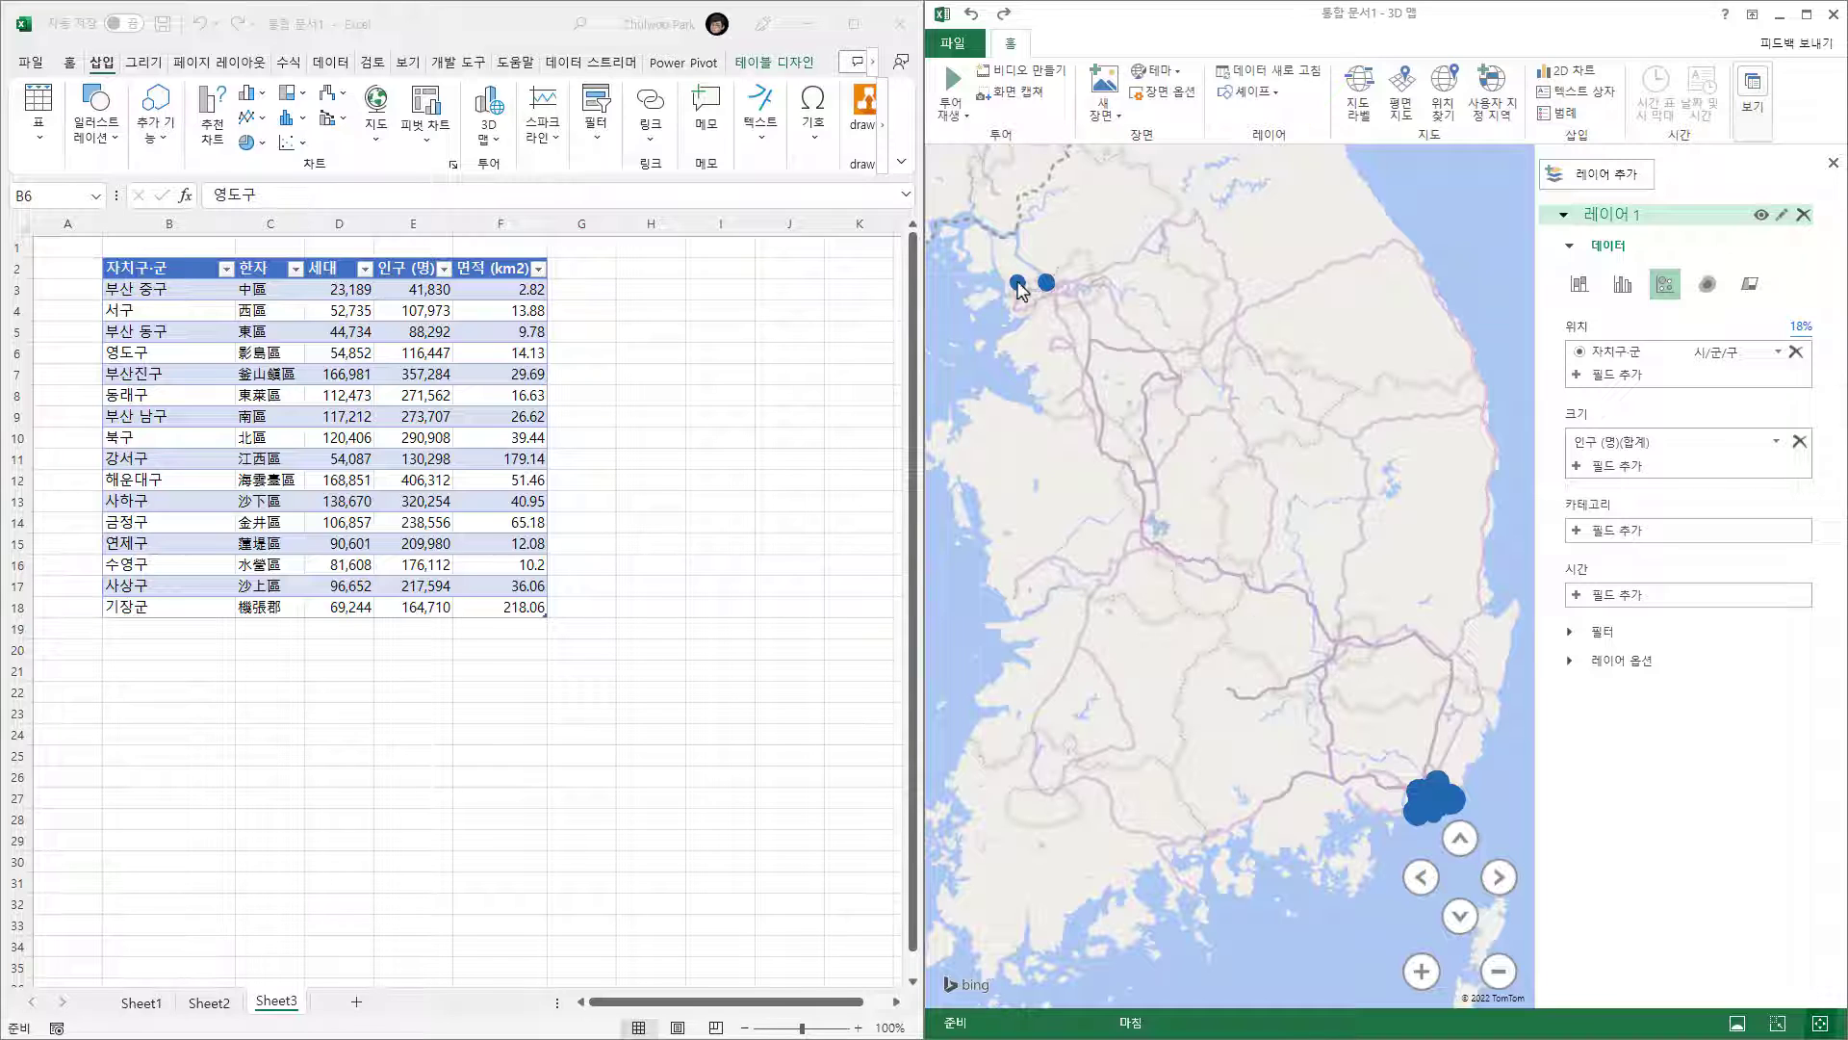
- Rename 서구 in cell B4 as 부산 서구 and refresh the 3D map data
mouse_move(1018, 284)
left_click(106, 311)
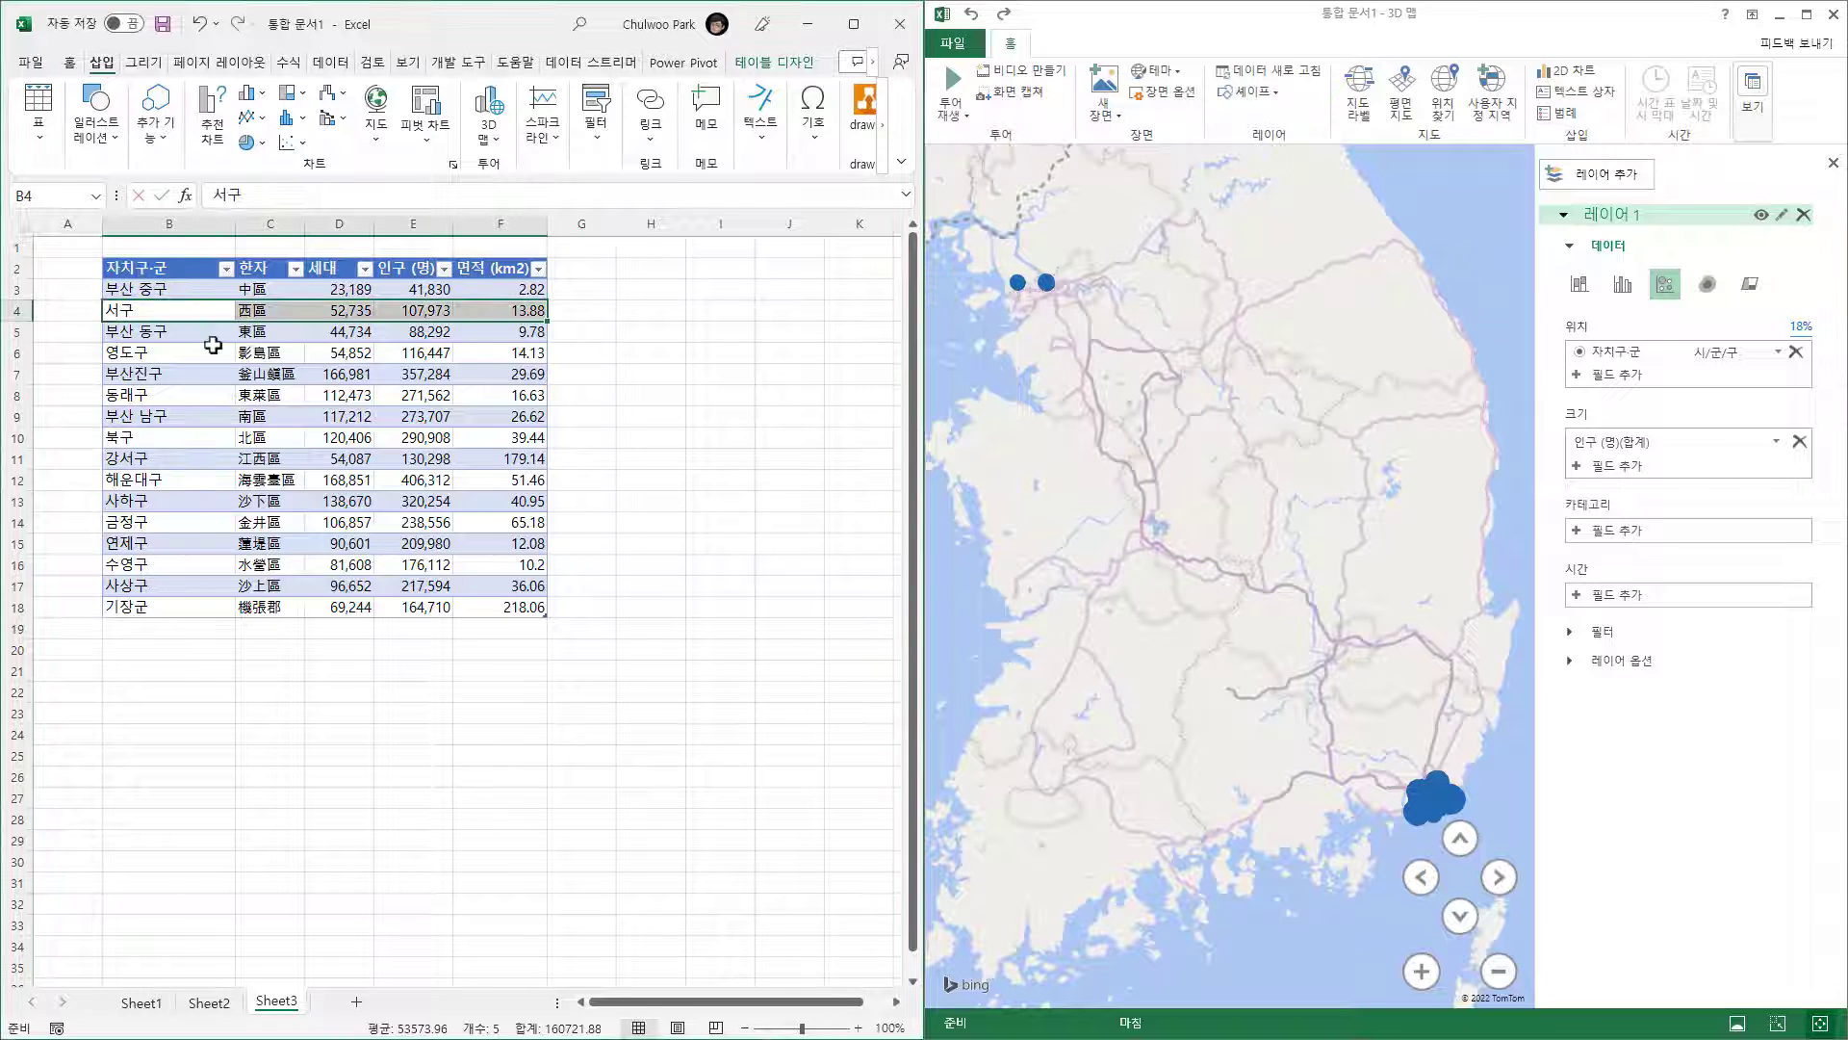
type("부산 서구")
key("Return")
key("Down")
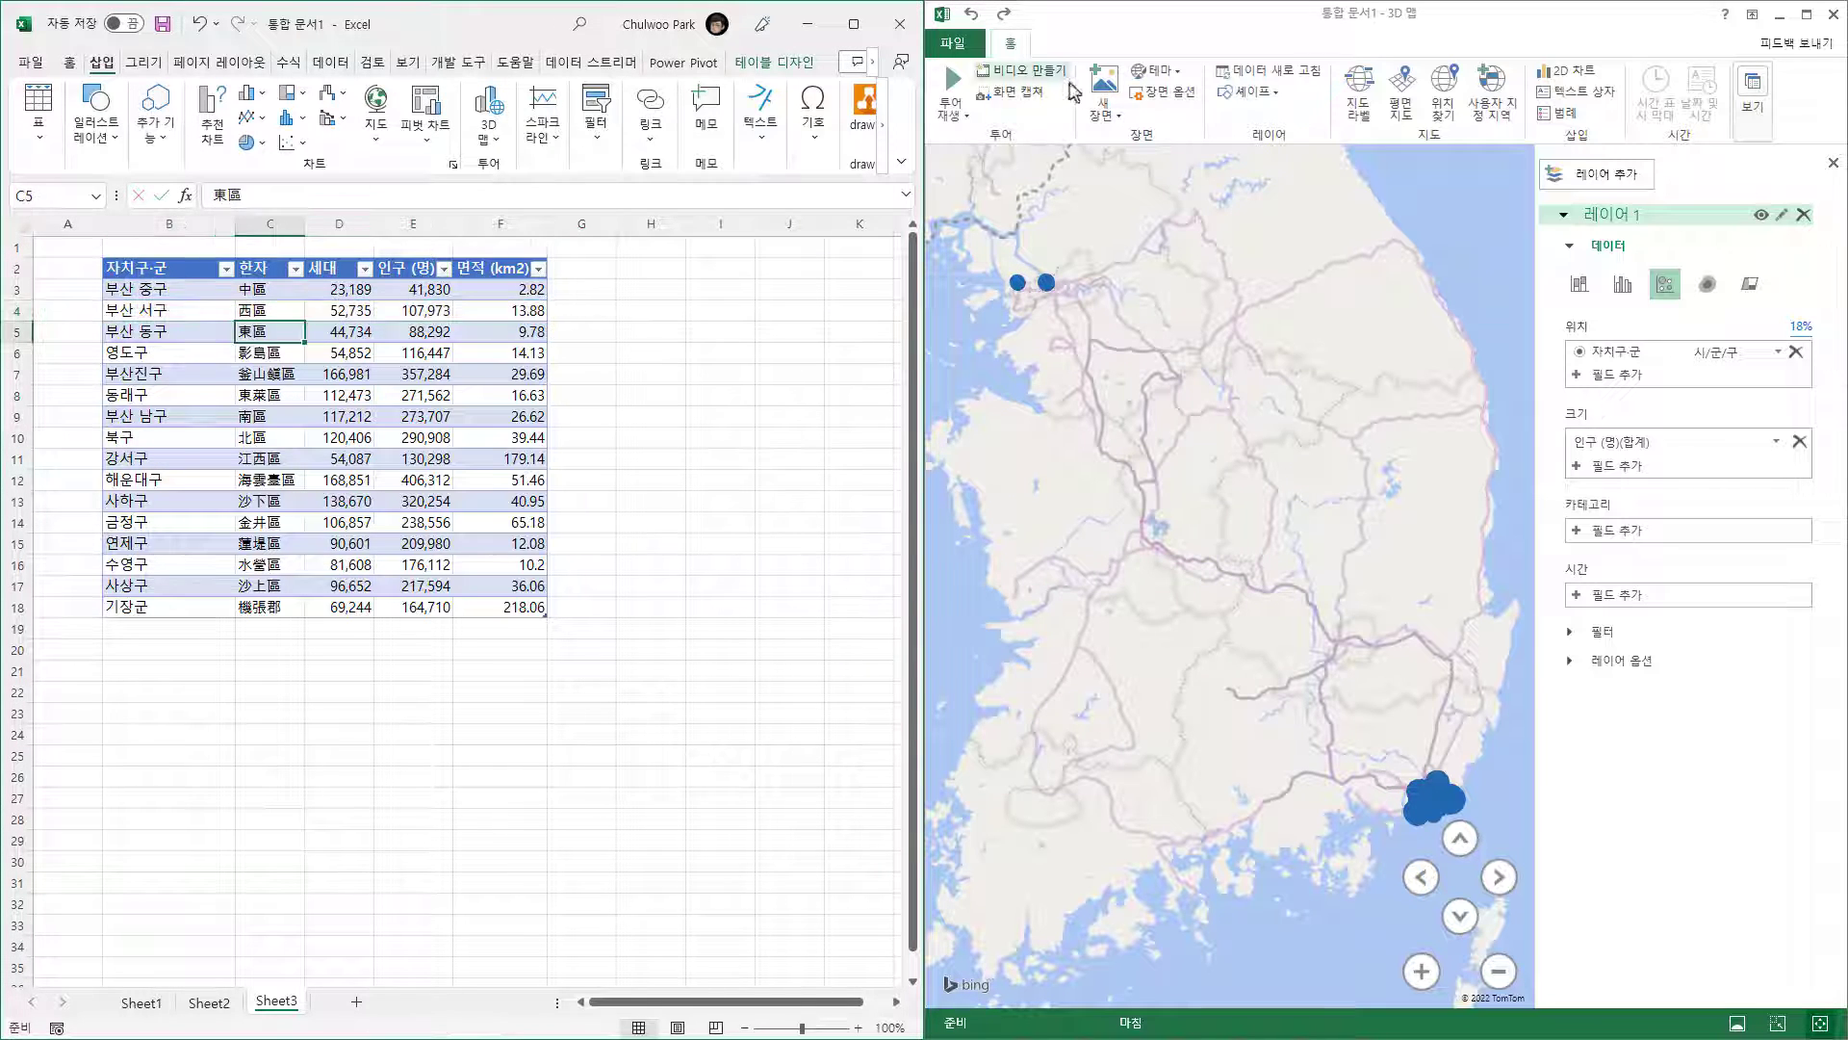
left_click(1309, 74)
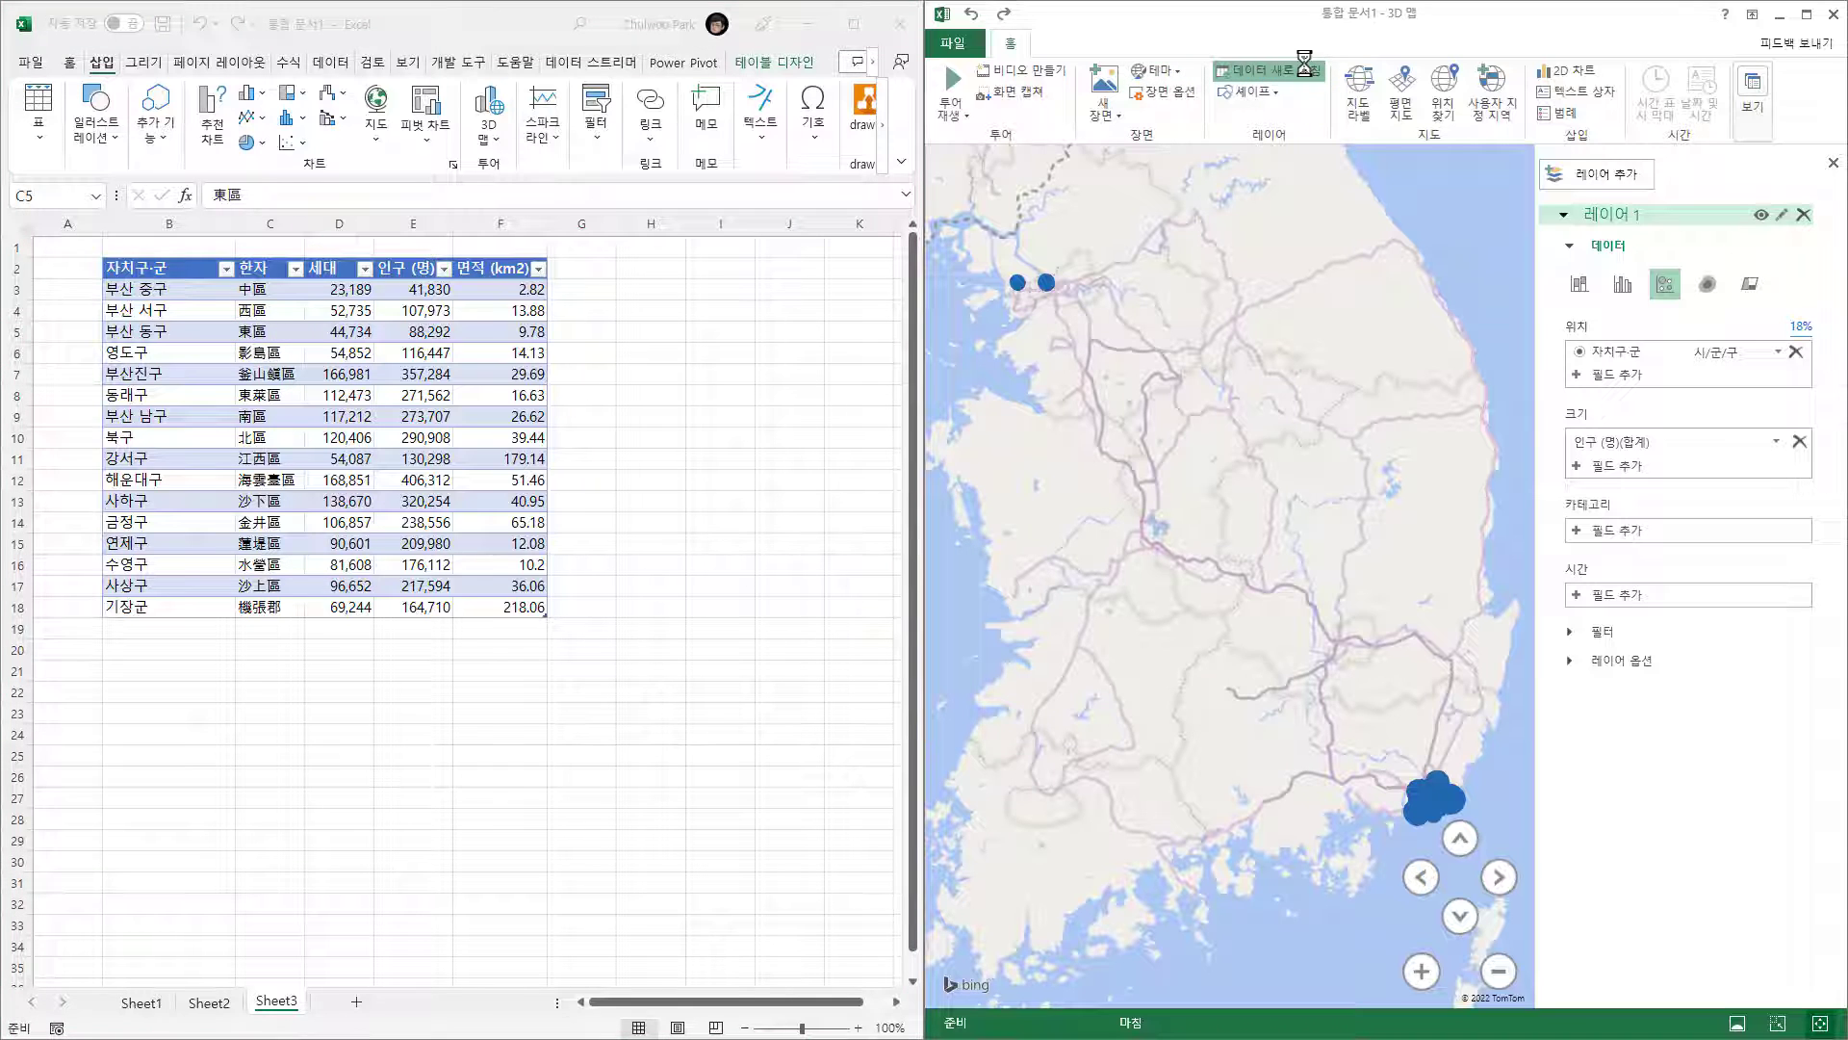
- Identify the misplaced point near Seoul, rename 강서구 in cell B11 as 부산 강서구 and refresh the 3D map data
mouse_move(1049, 291)
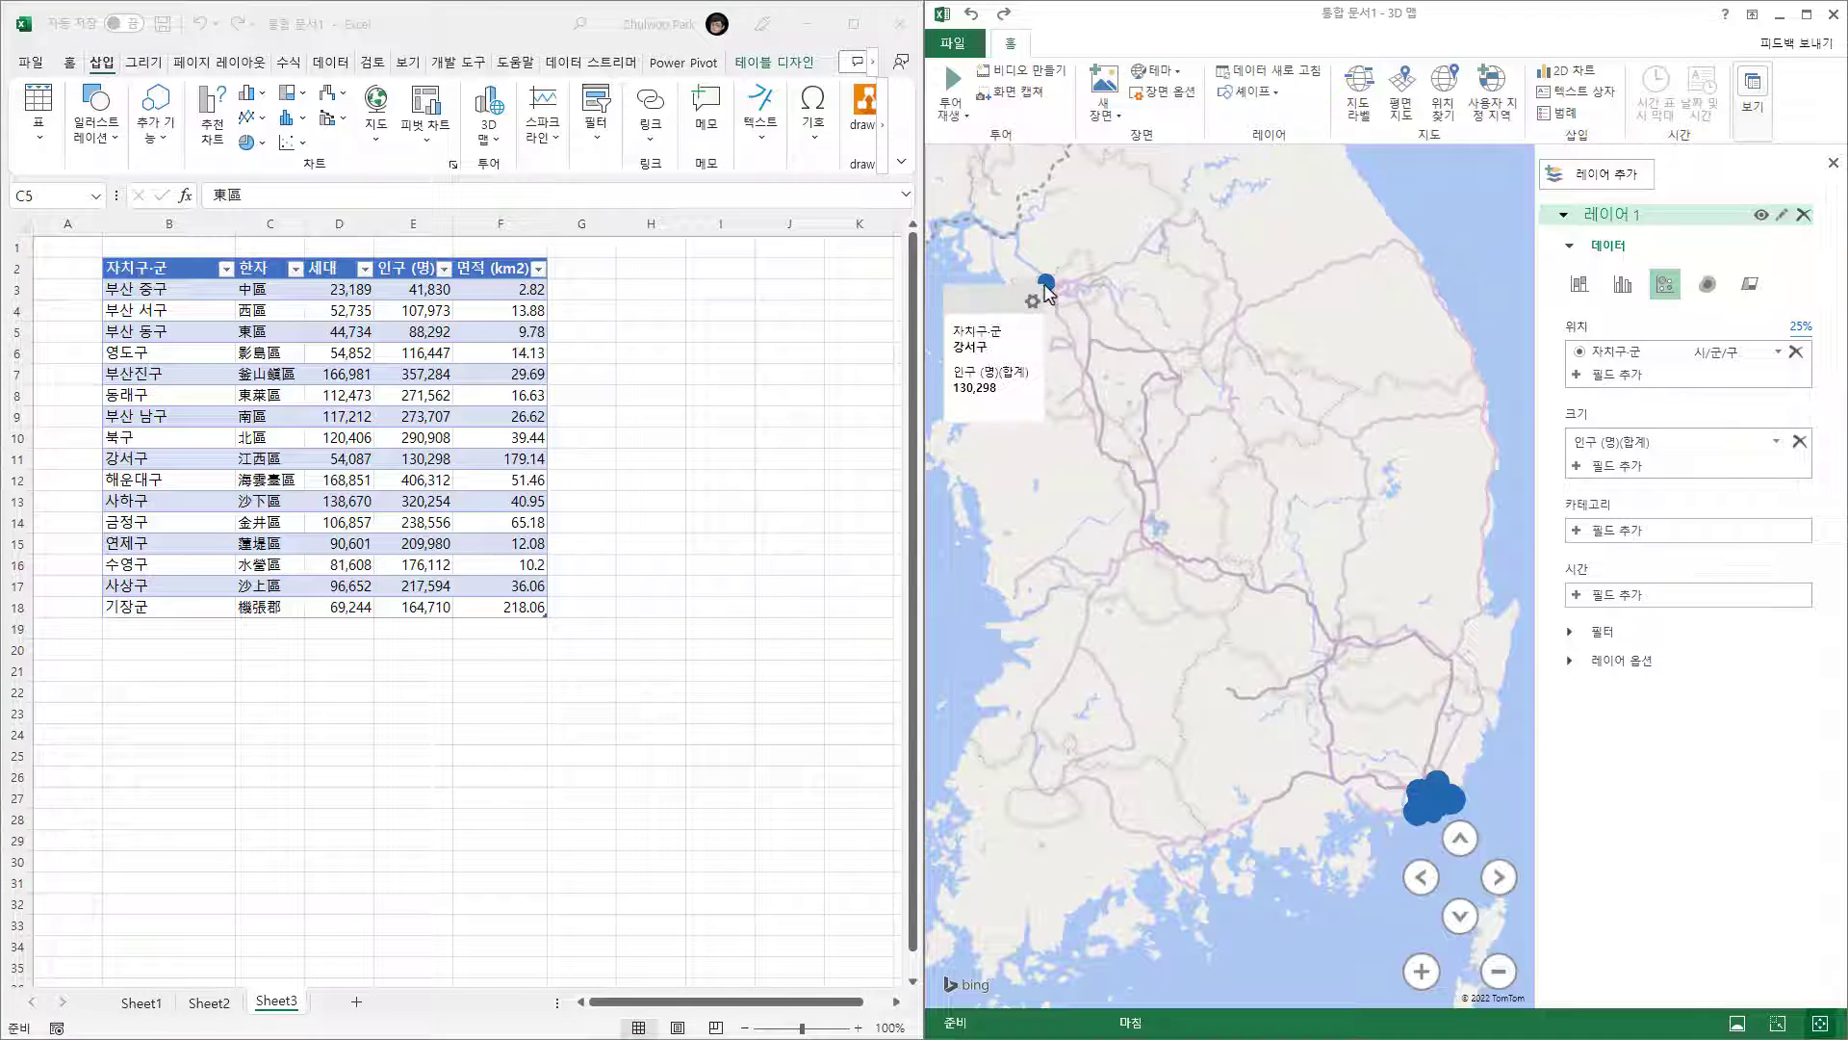
left_click(183, 340)
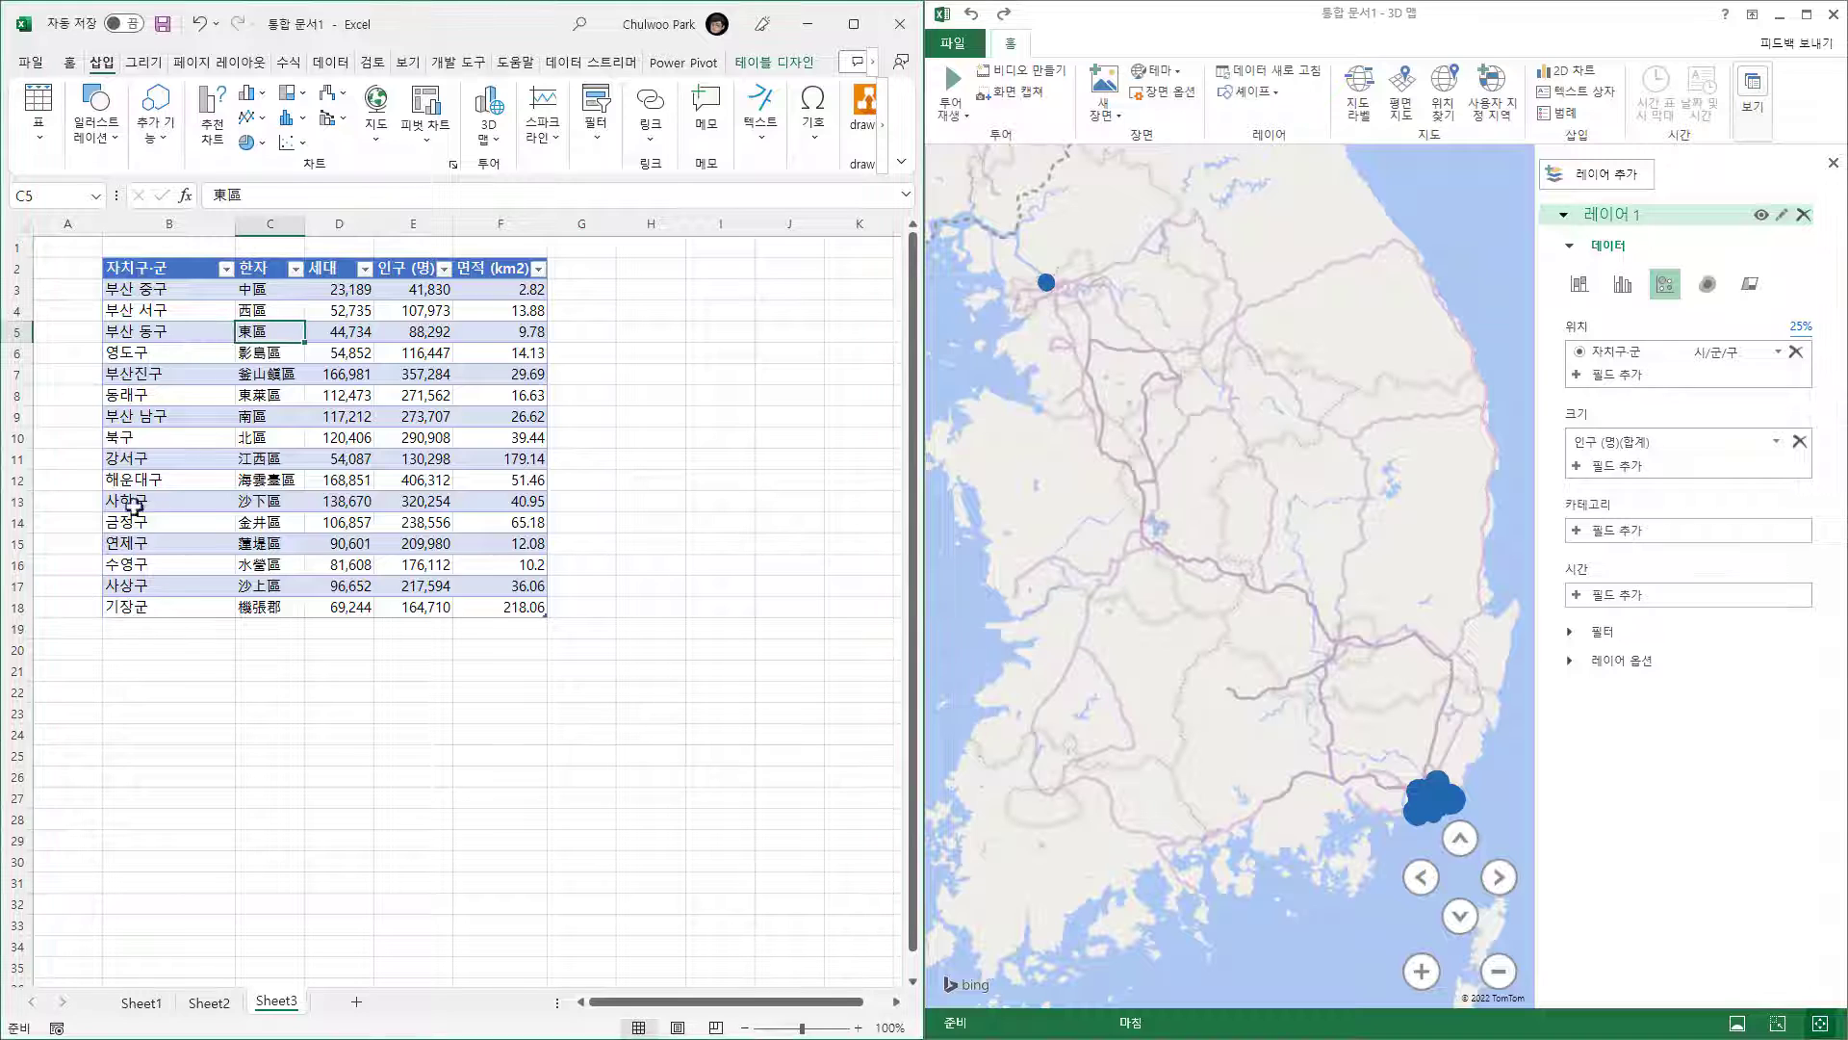
left_click(140, 455)
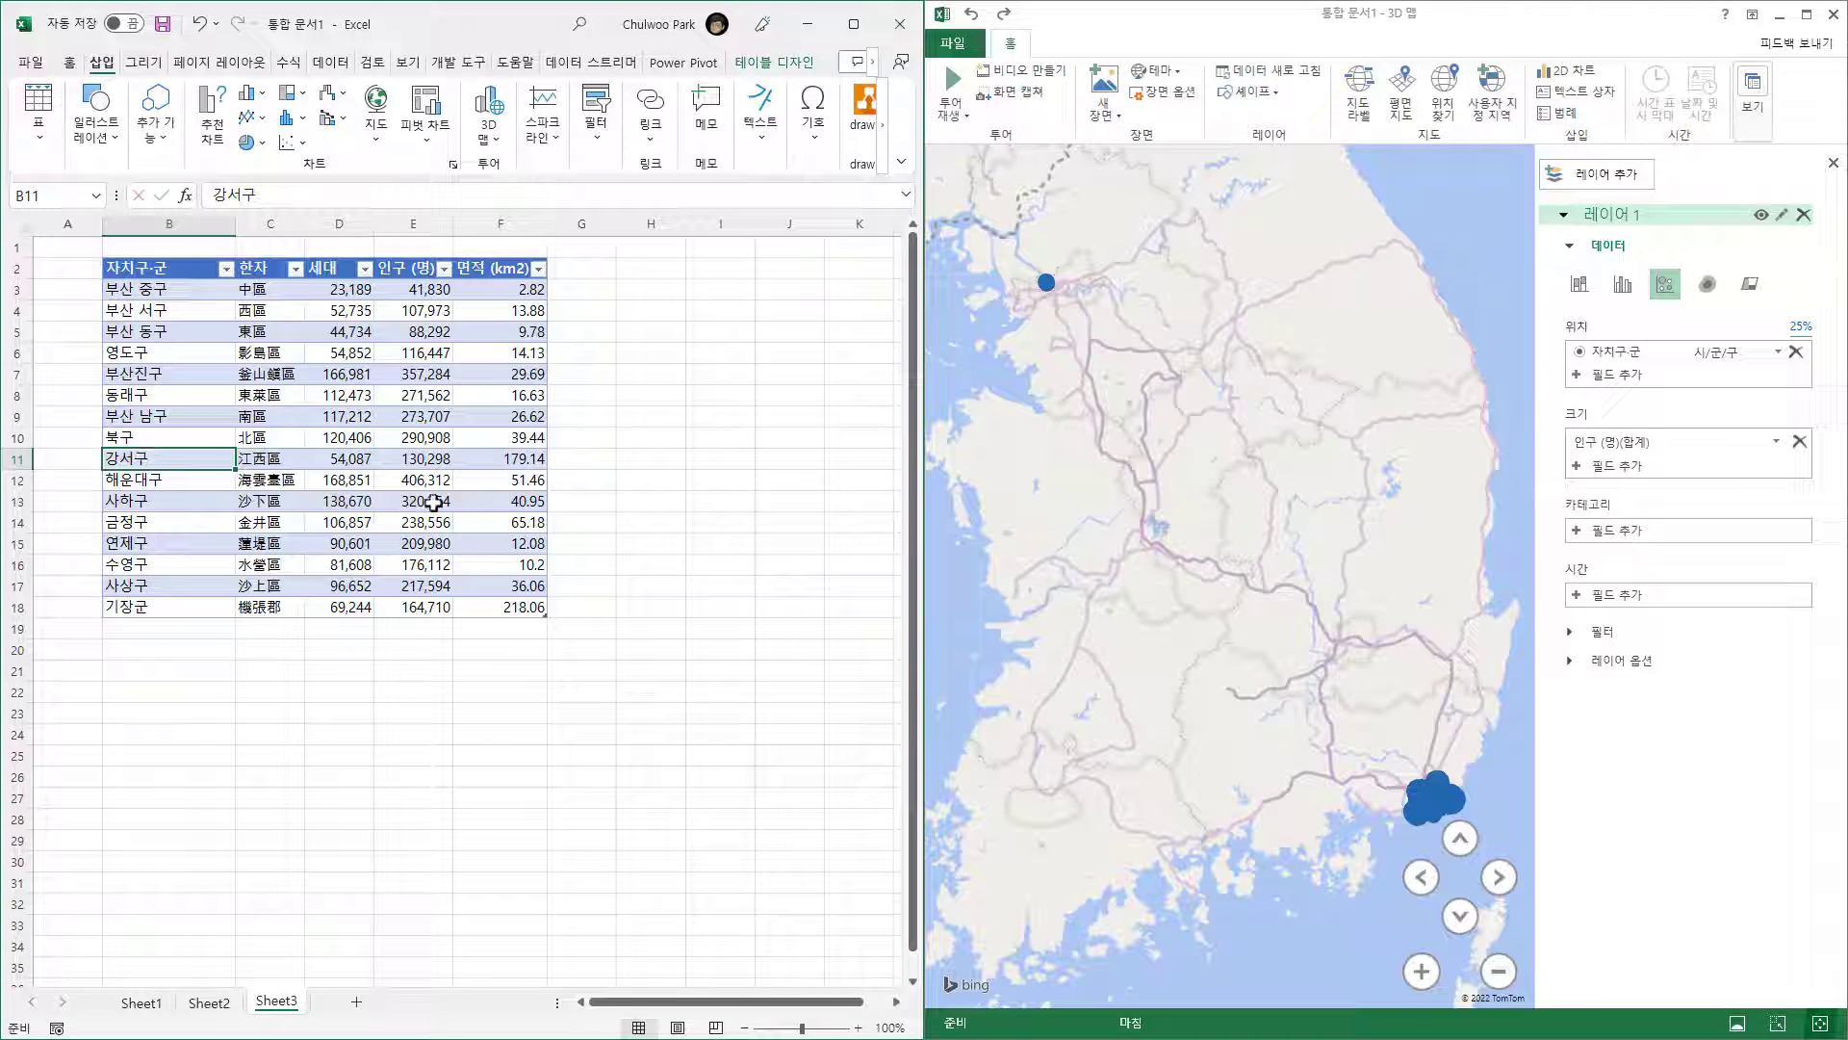
type("부산 가ㅇㅅㅓㄱ")
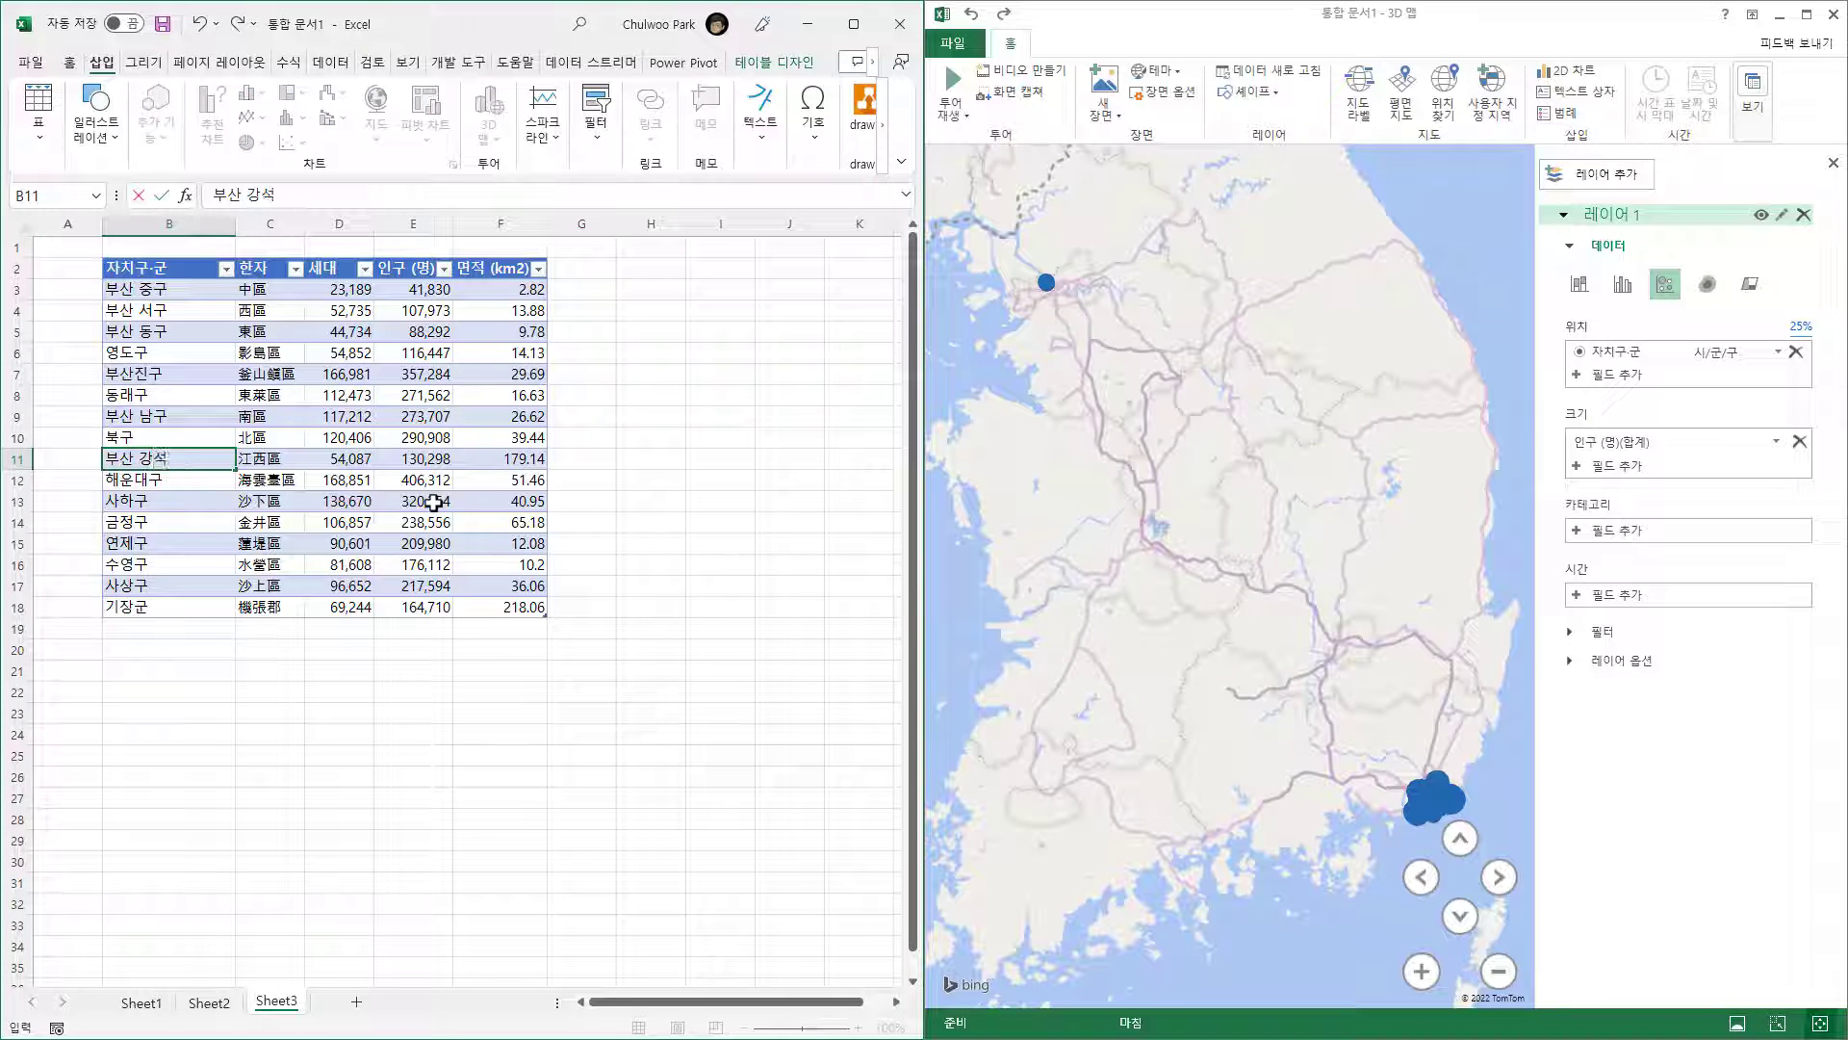
type("ㅜ")
key("Return")
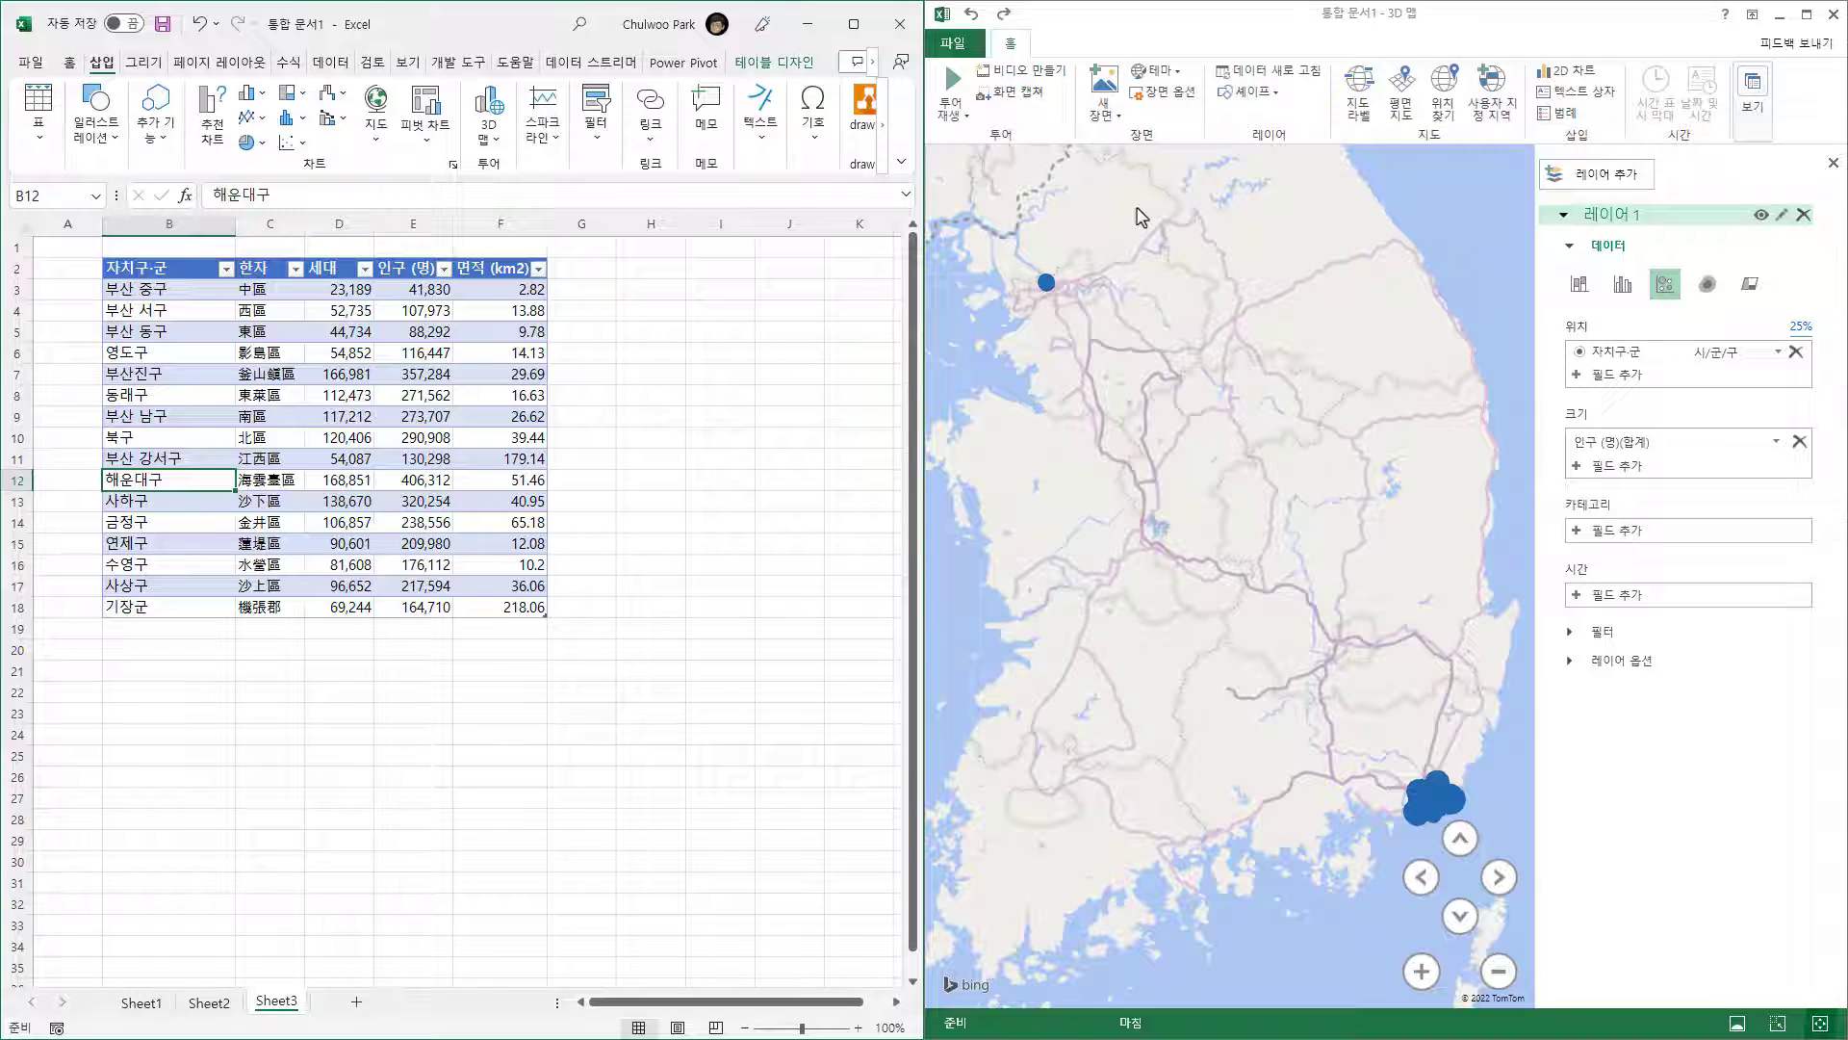
left_click(1300, 77)
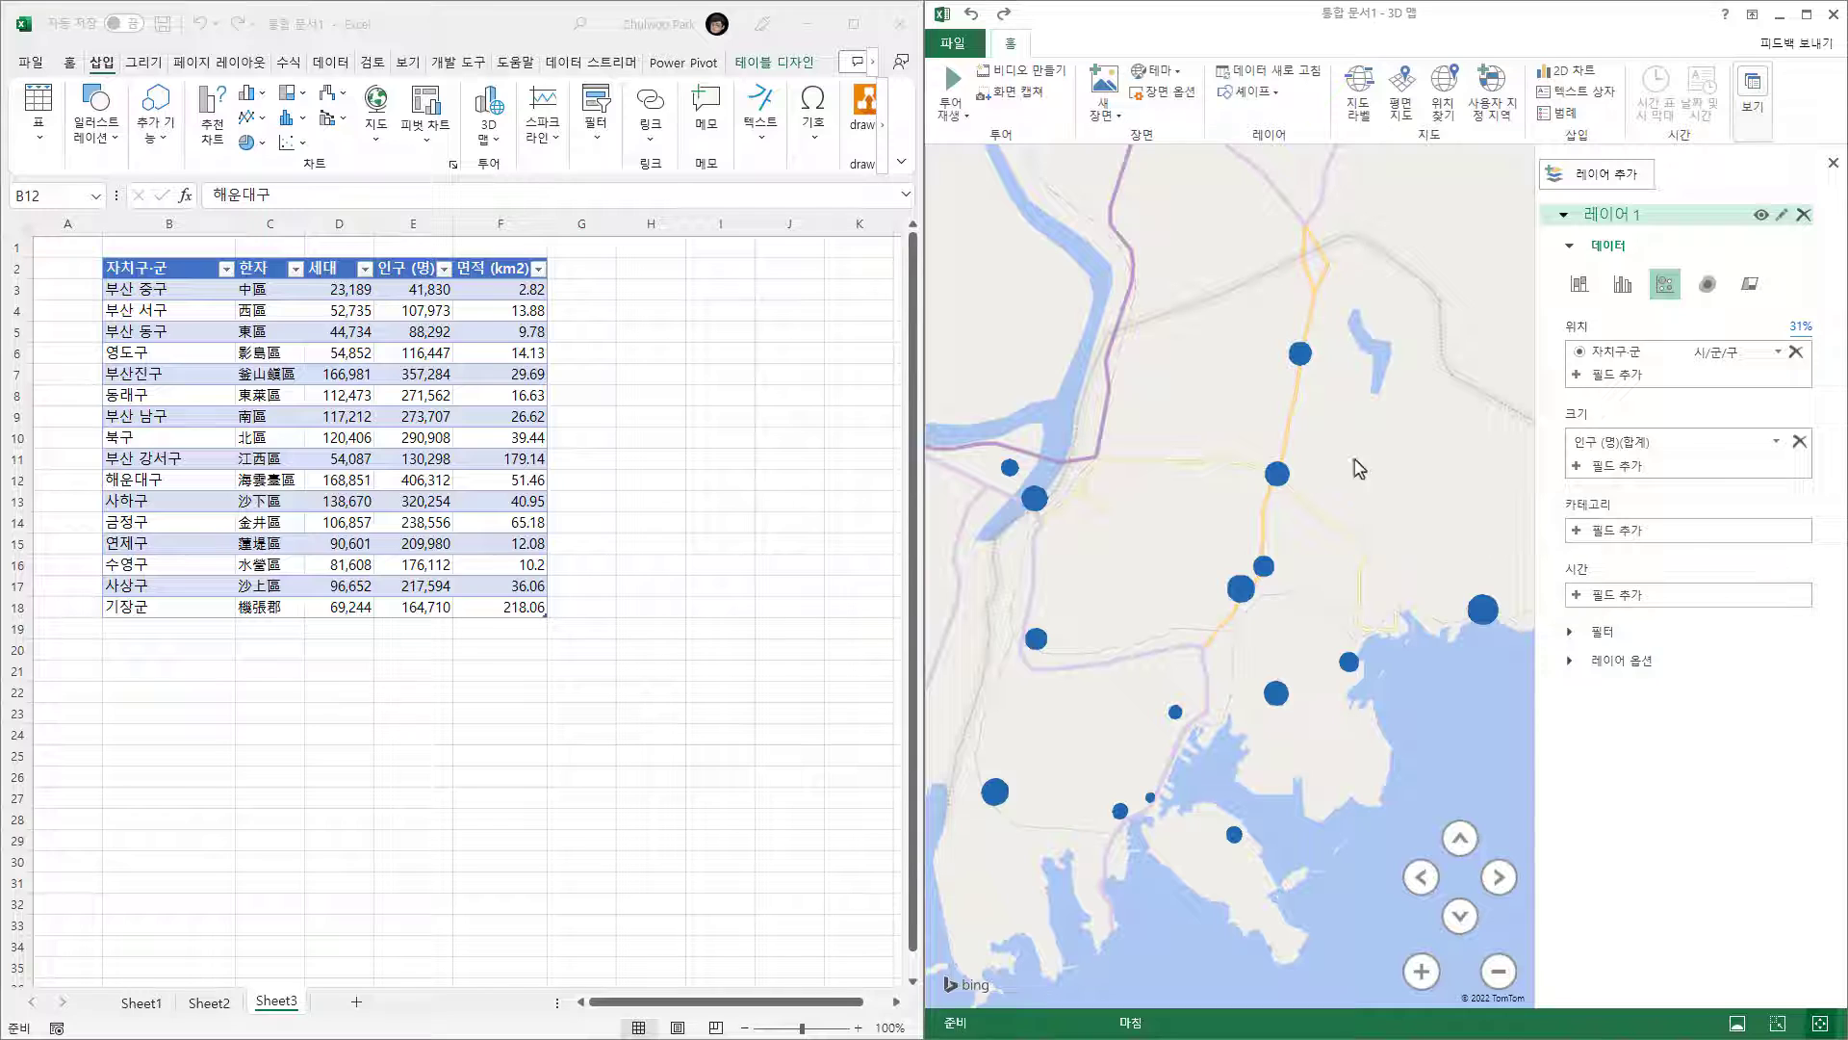
- Examine the data cards of Busan's district points on the map and review the district names in the table's 자치구·군 column
mouse_move(1013, 478)
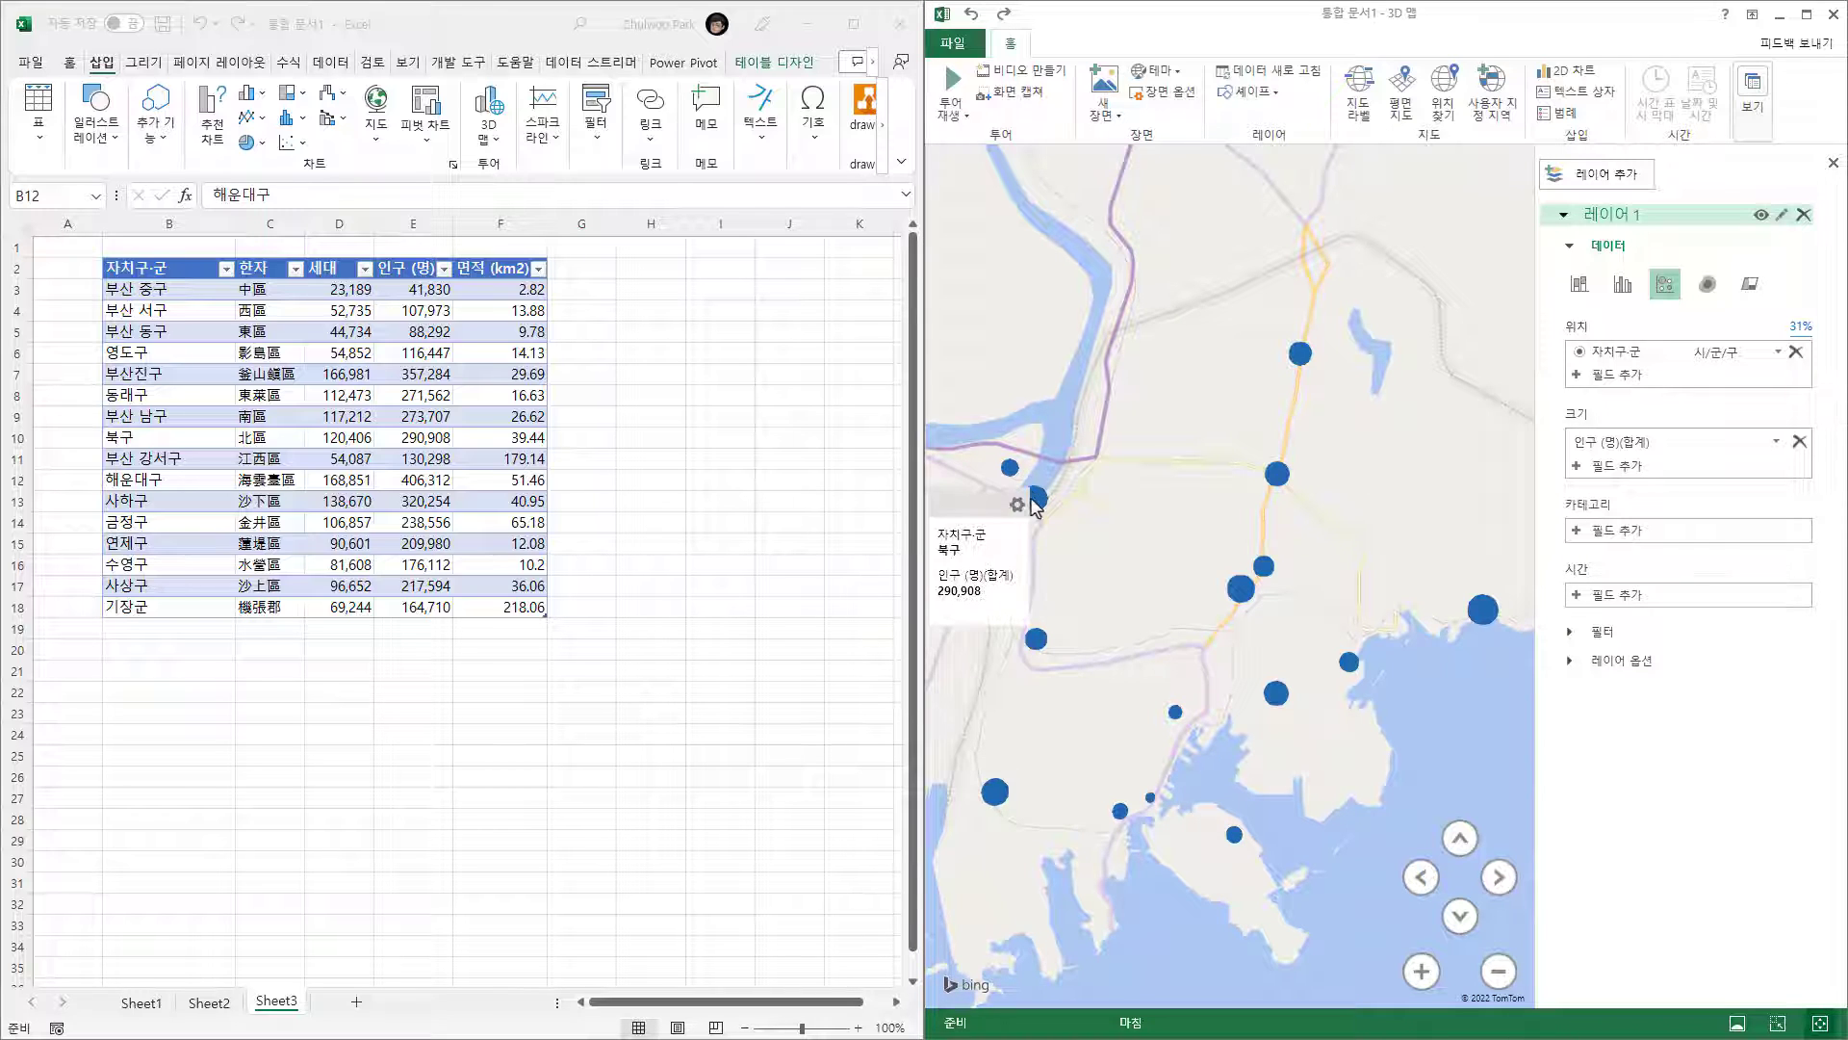
mouse_move(1034, 643)
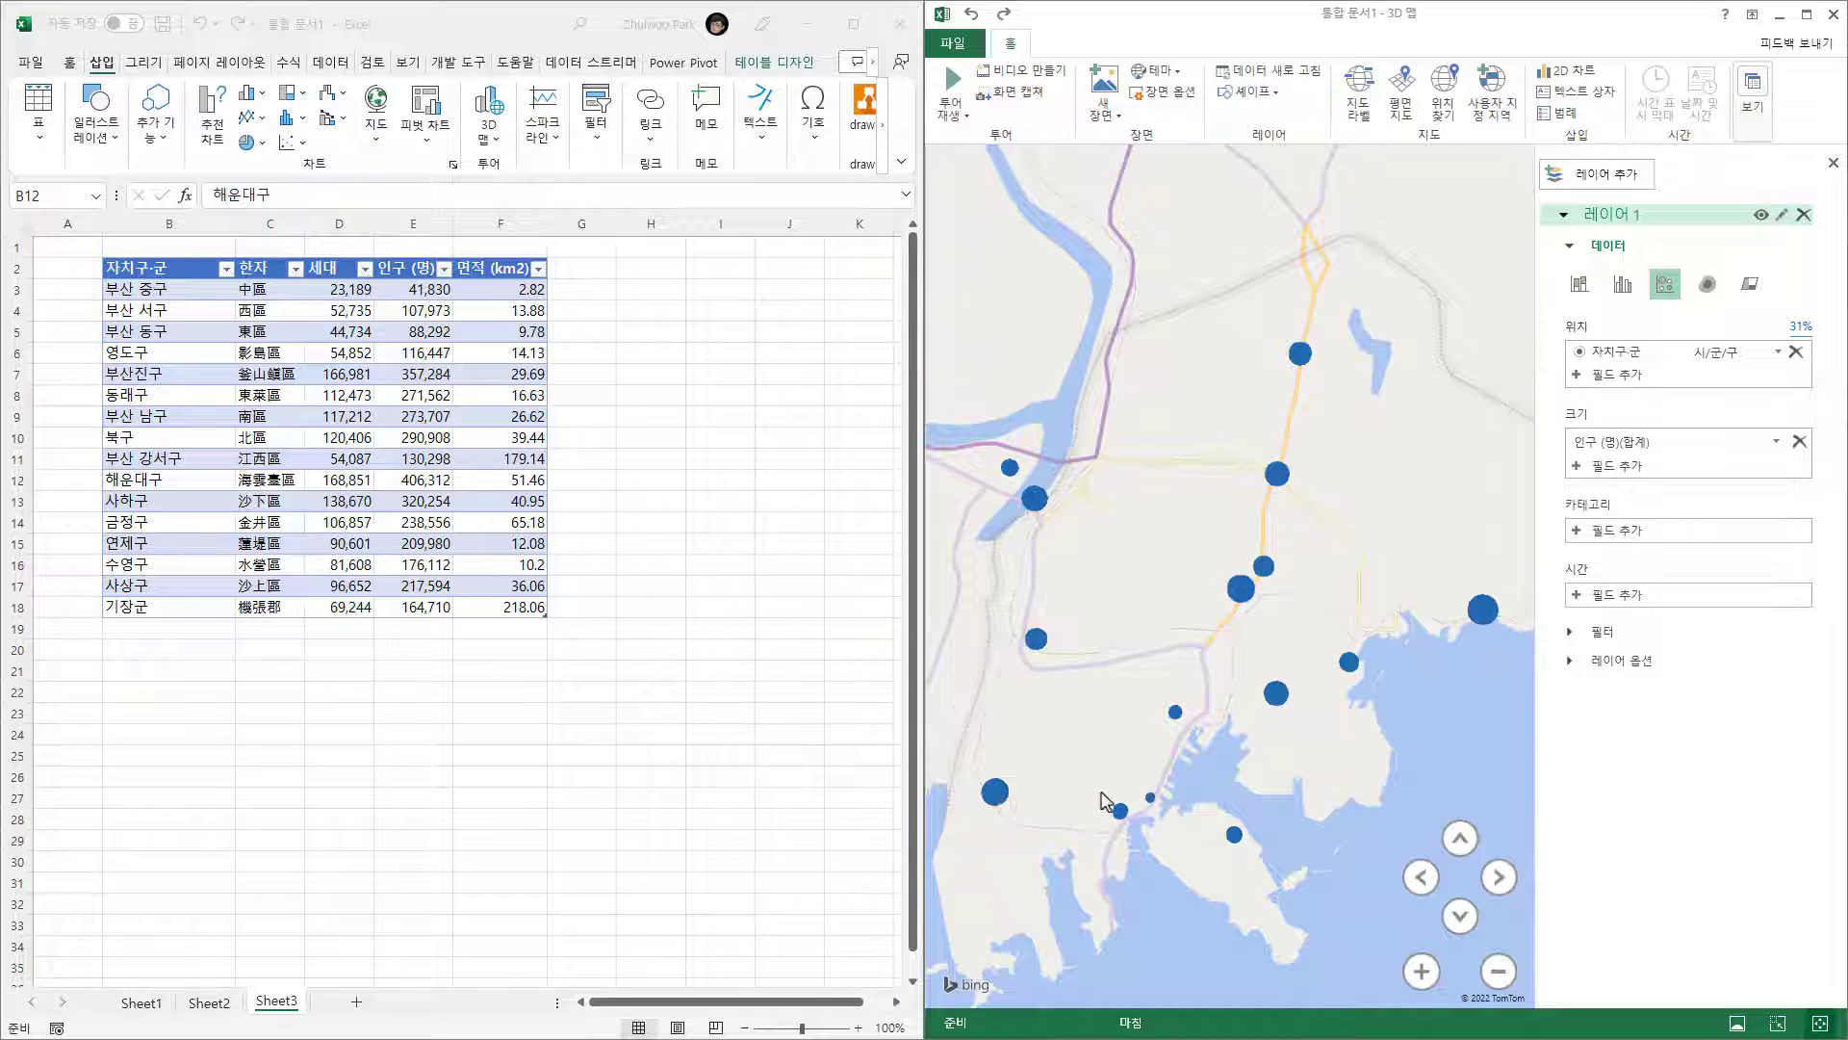
mouse_move(1152, 799)
mouse_move(1244, 603)
mouse_move(1236, 841)
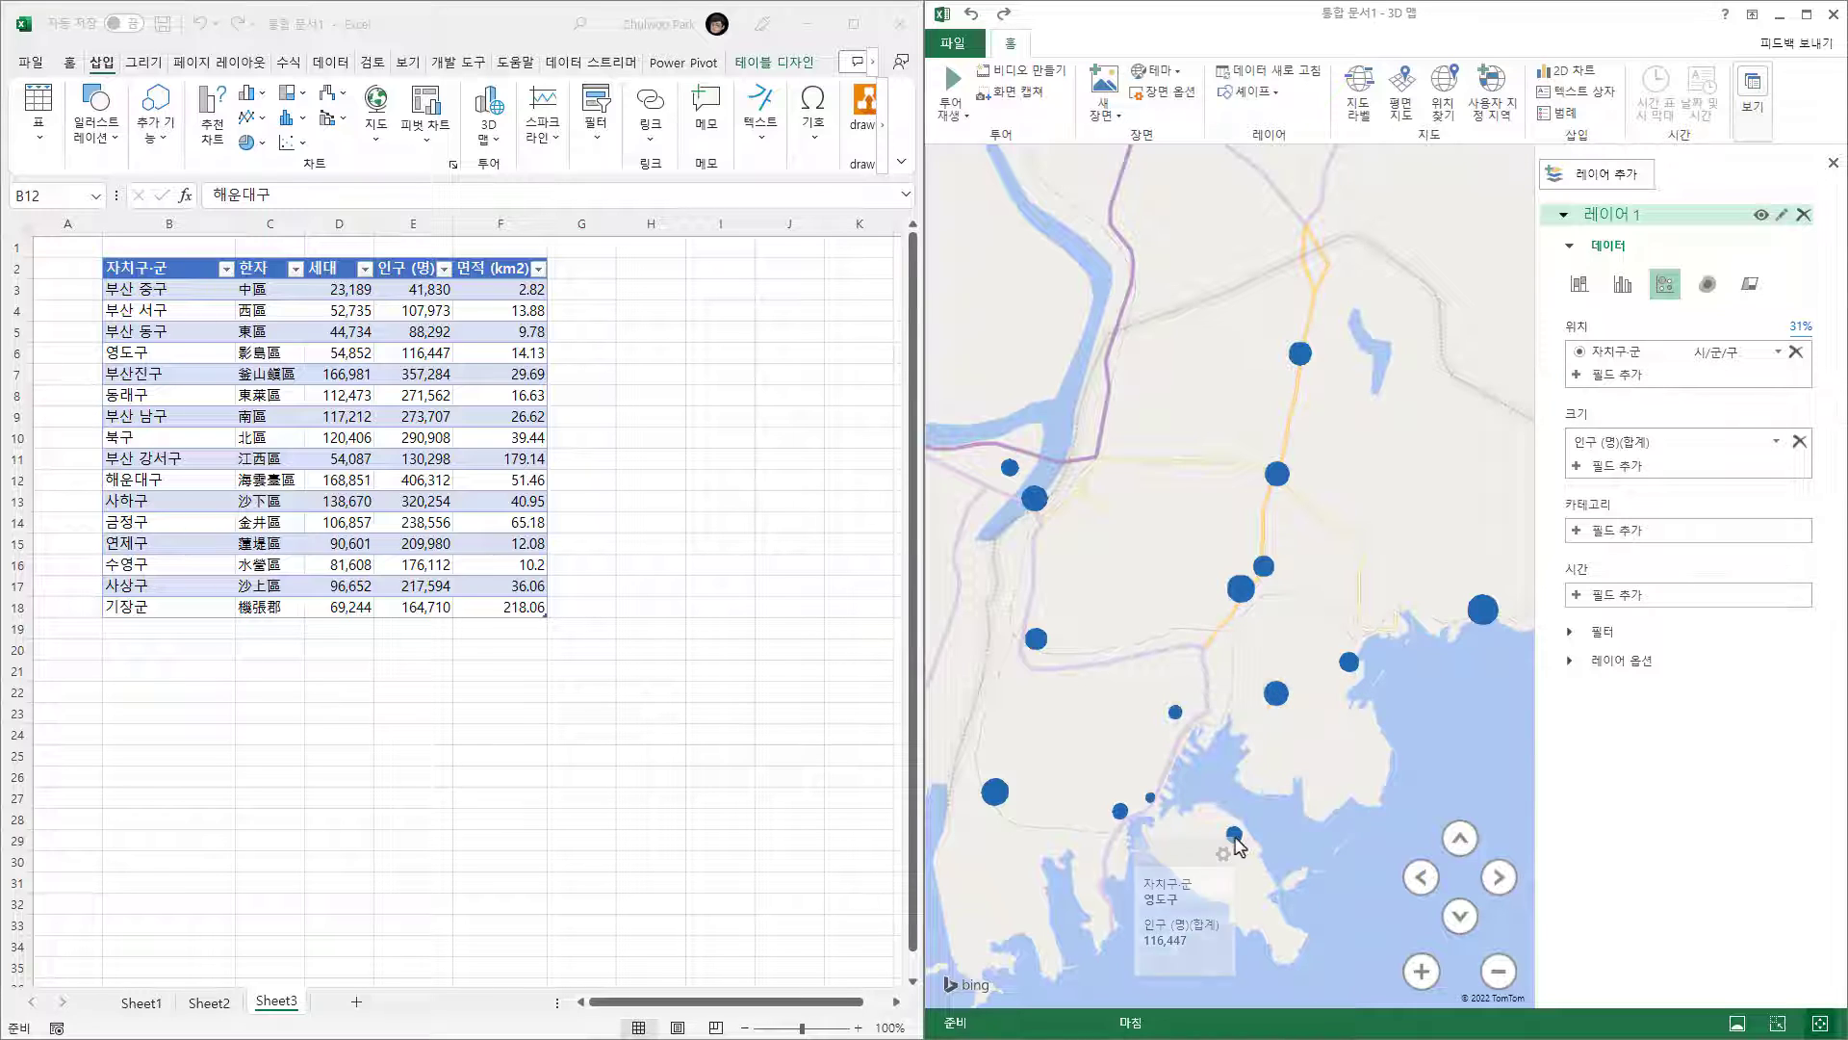
left_click(186, 442)
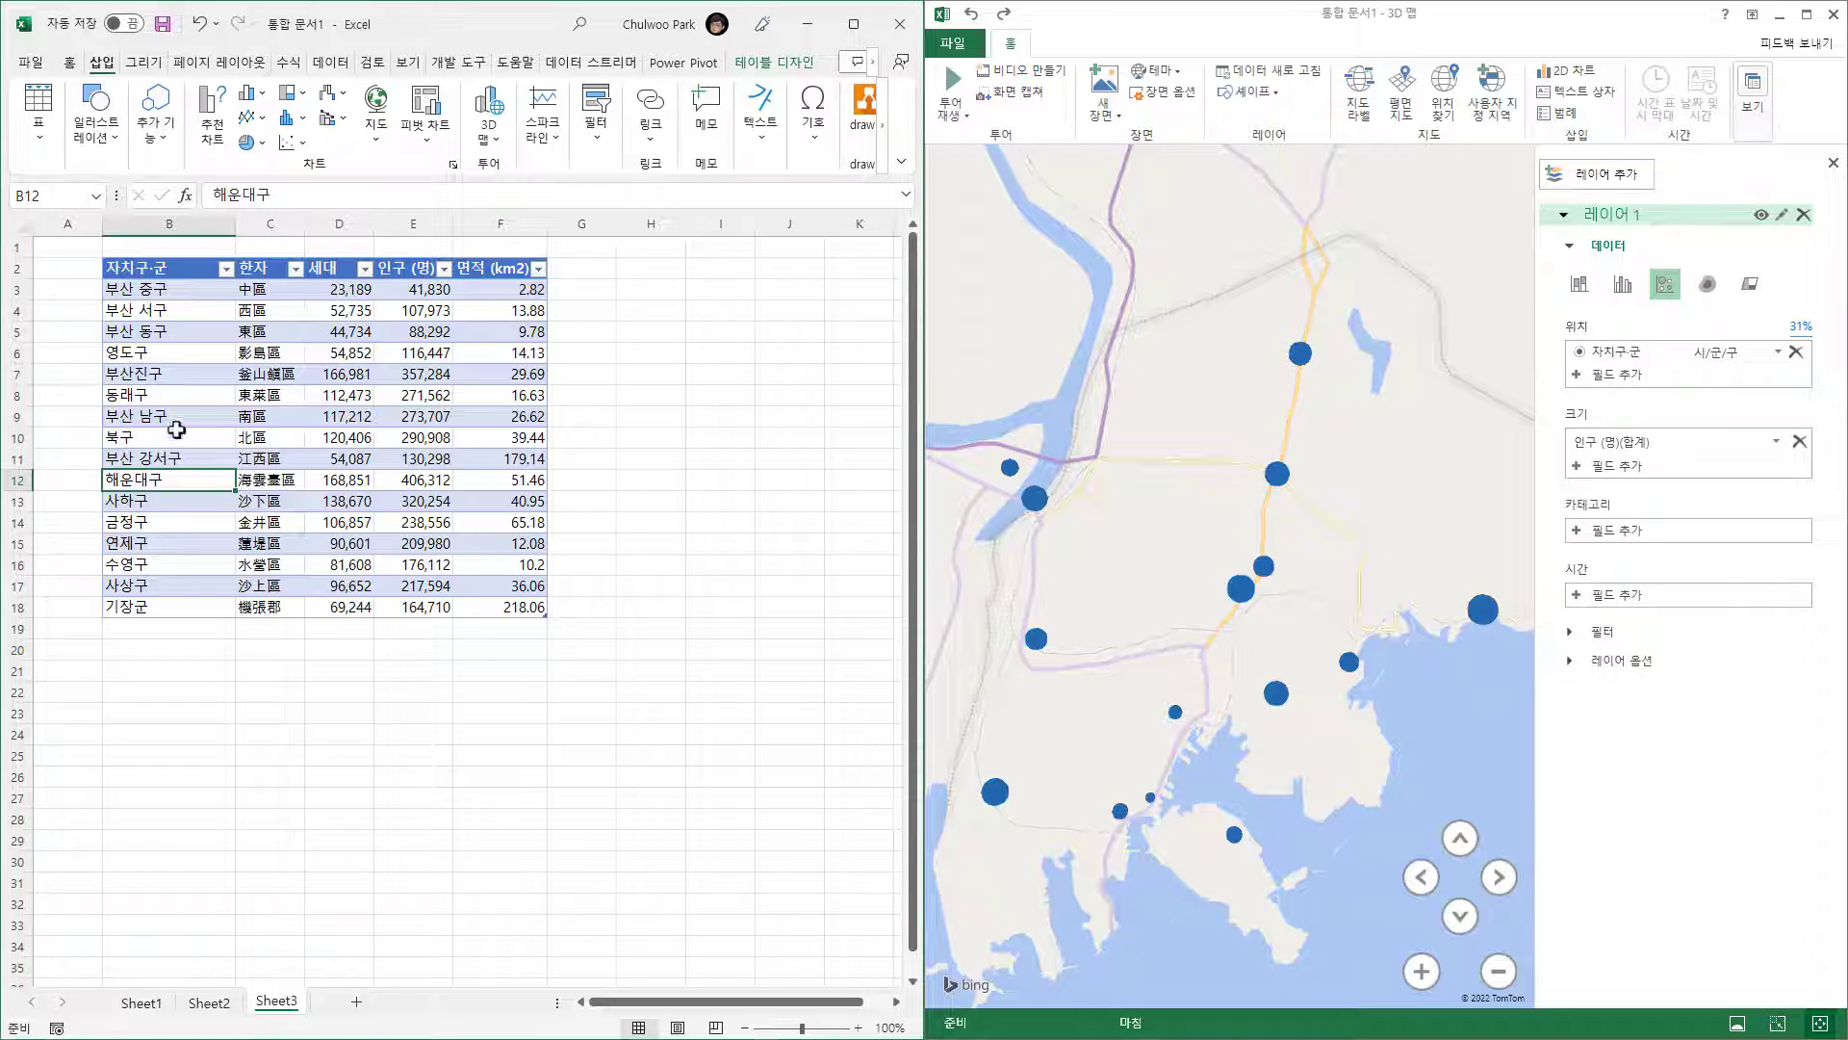
left_click(157, 310)
left_click(159, 352)
left_click(159, 394)
left_click(159, 458)
left_click(160, 543)
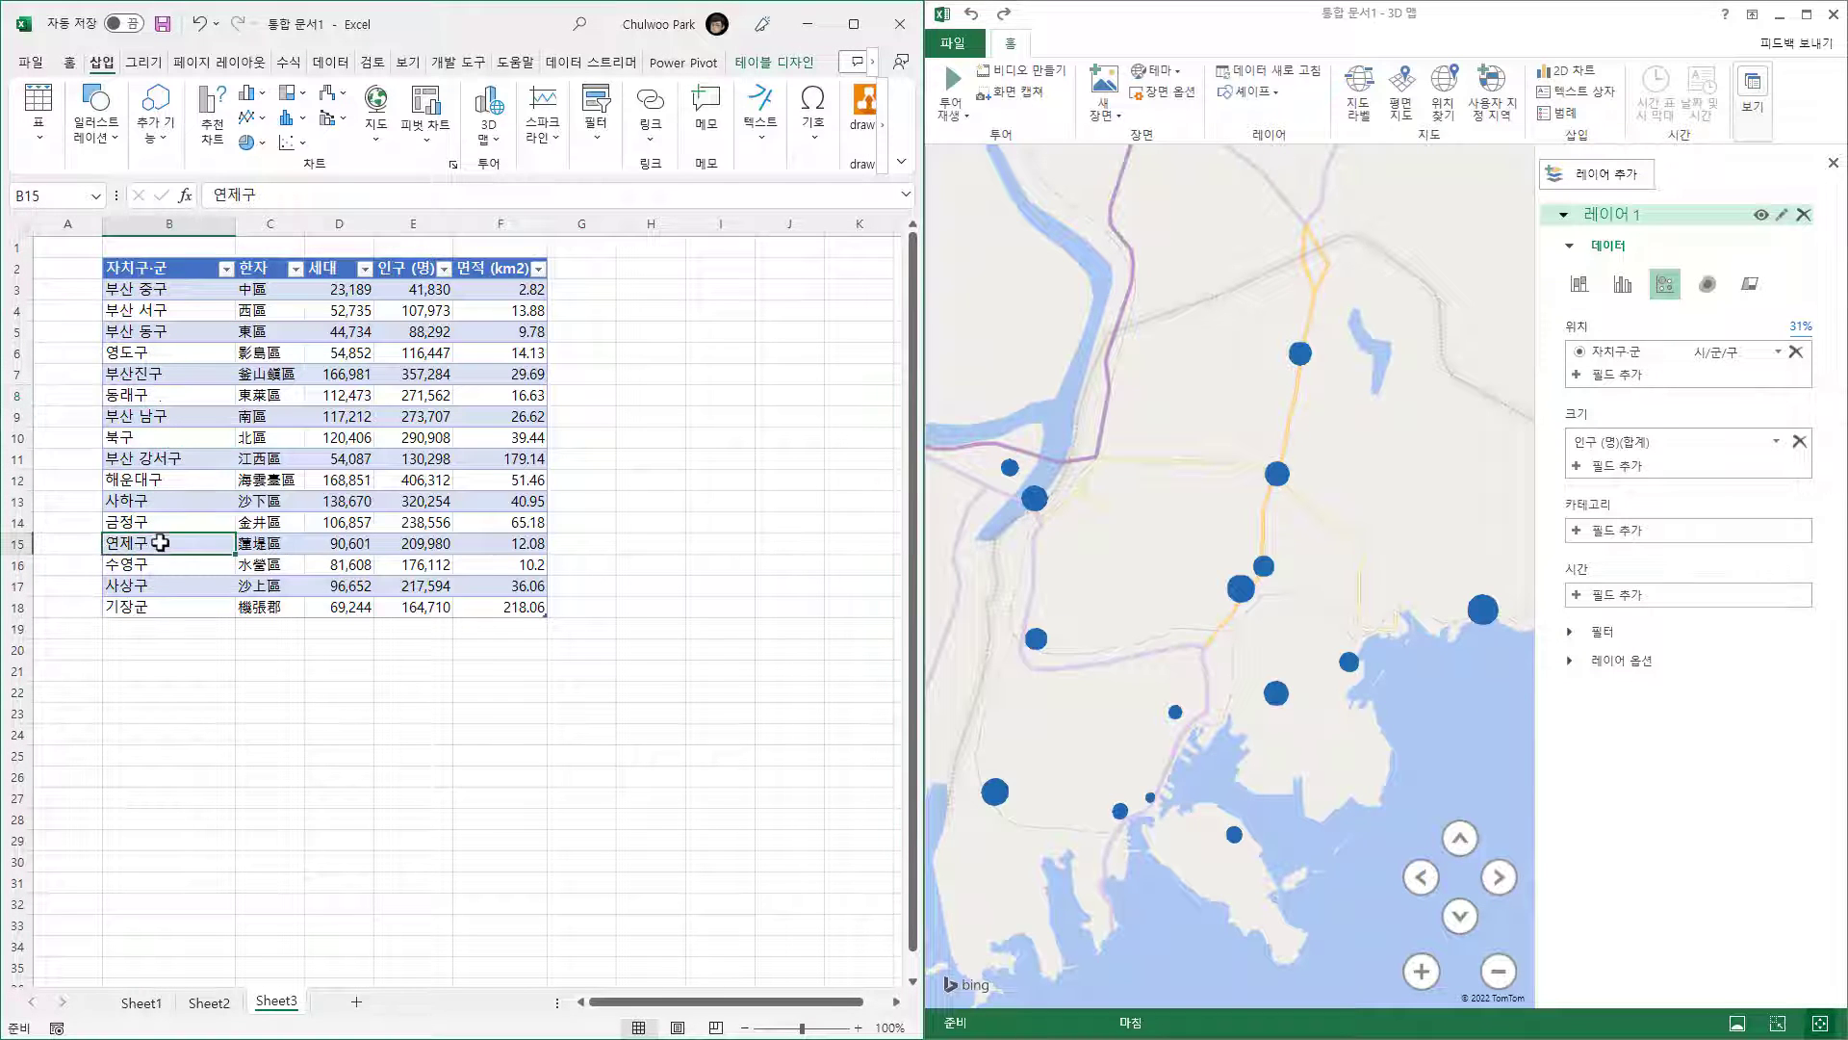
left_click(154, 607)
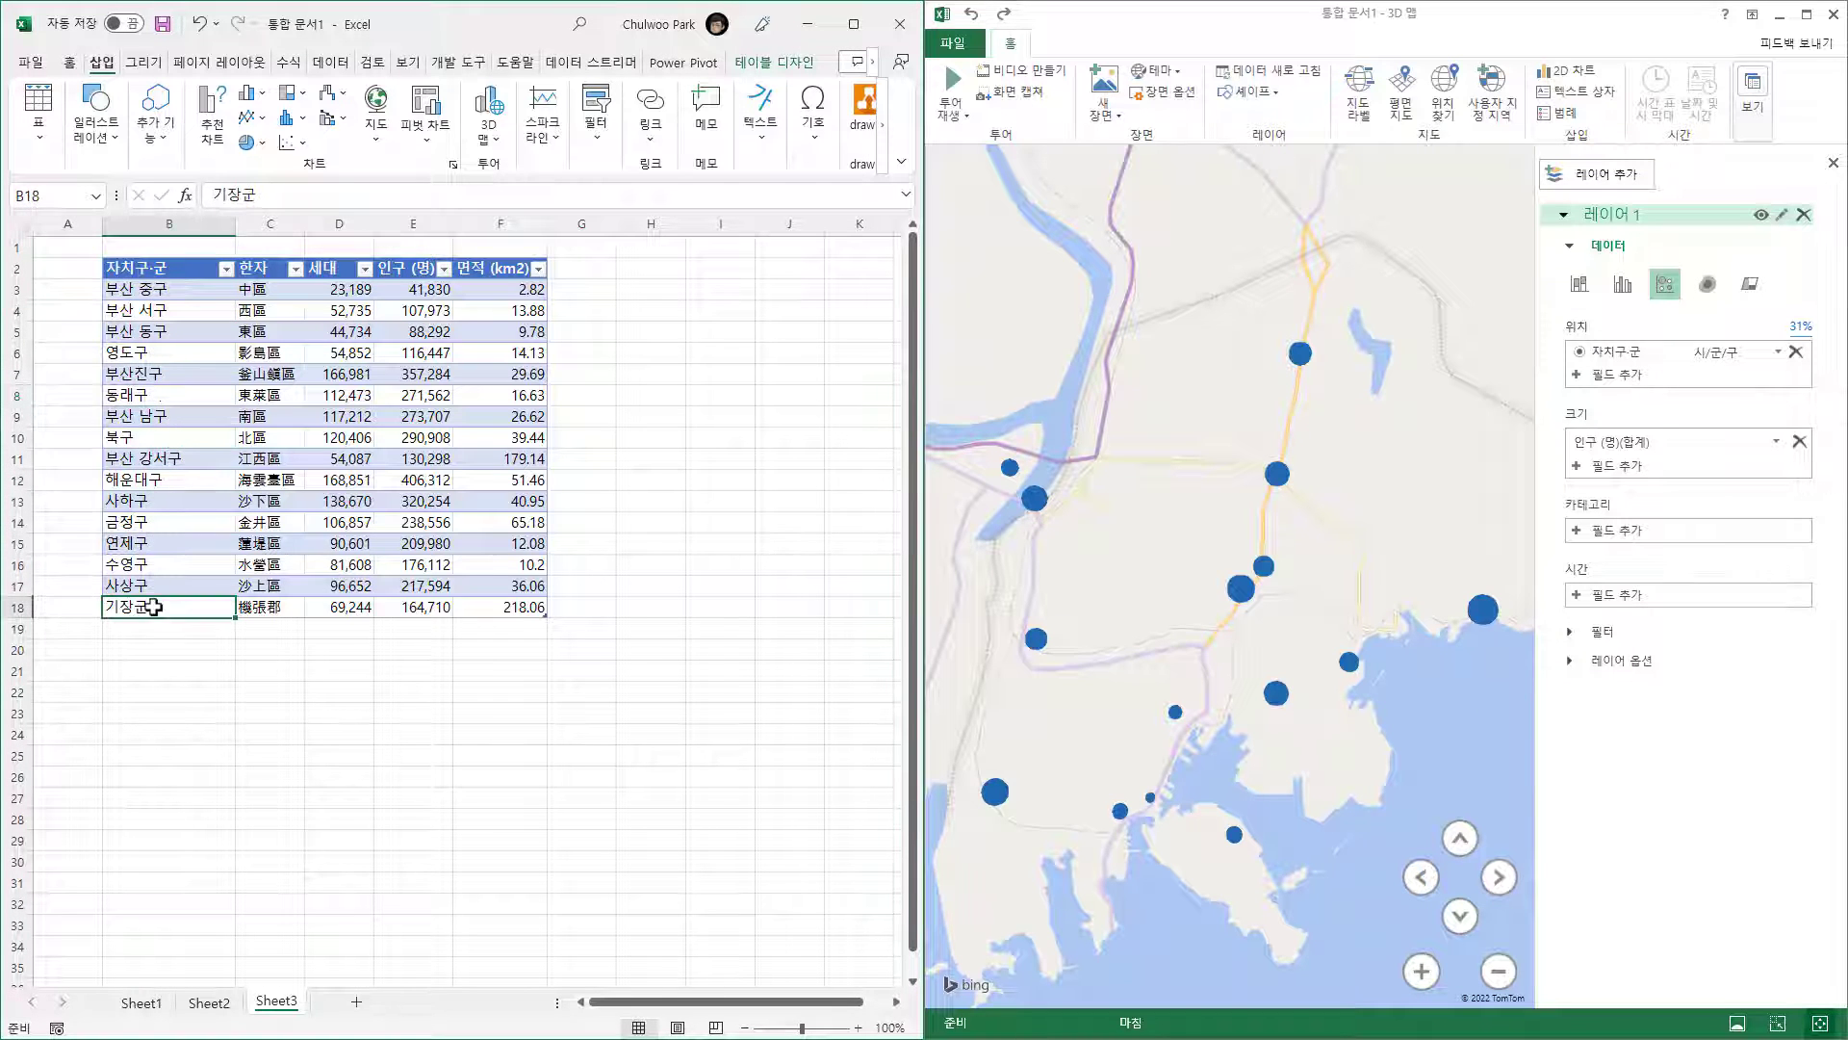
left_click(147, 294)
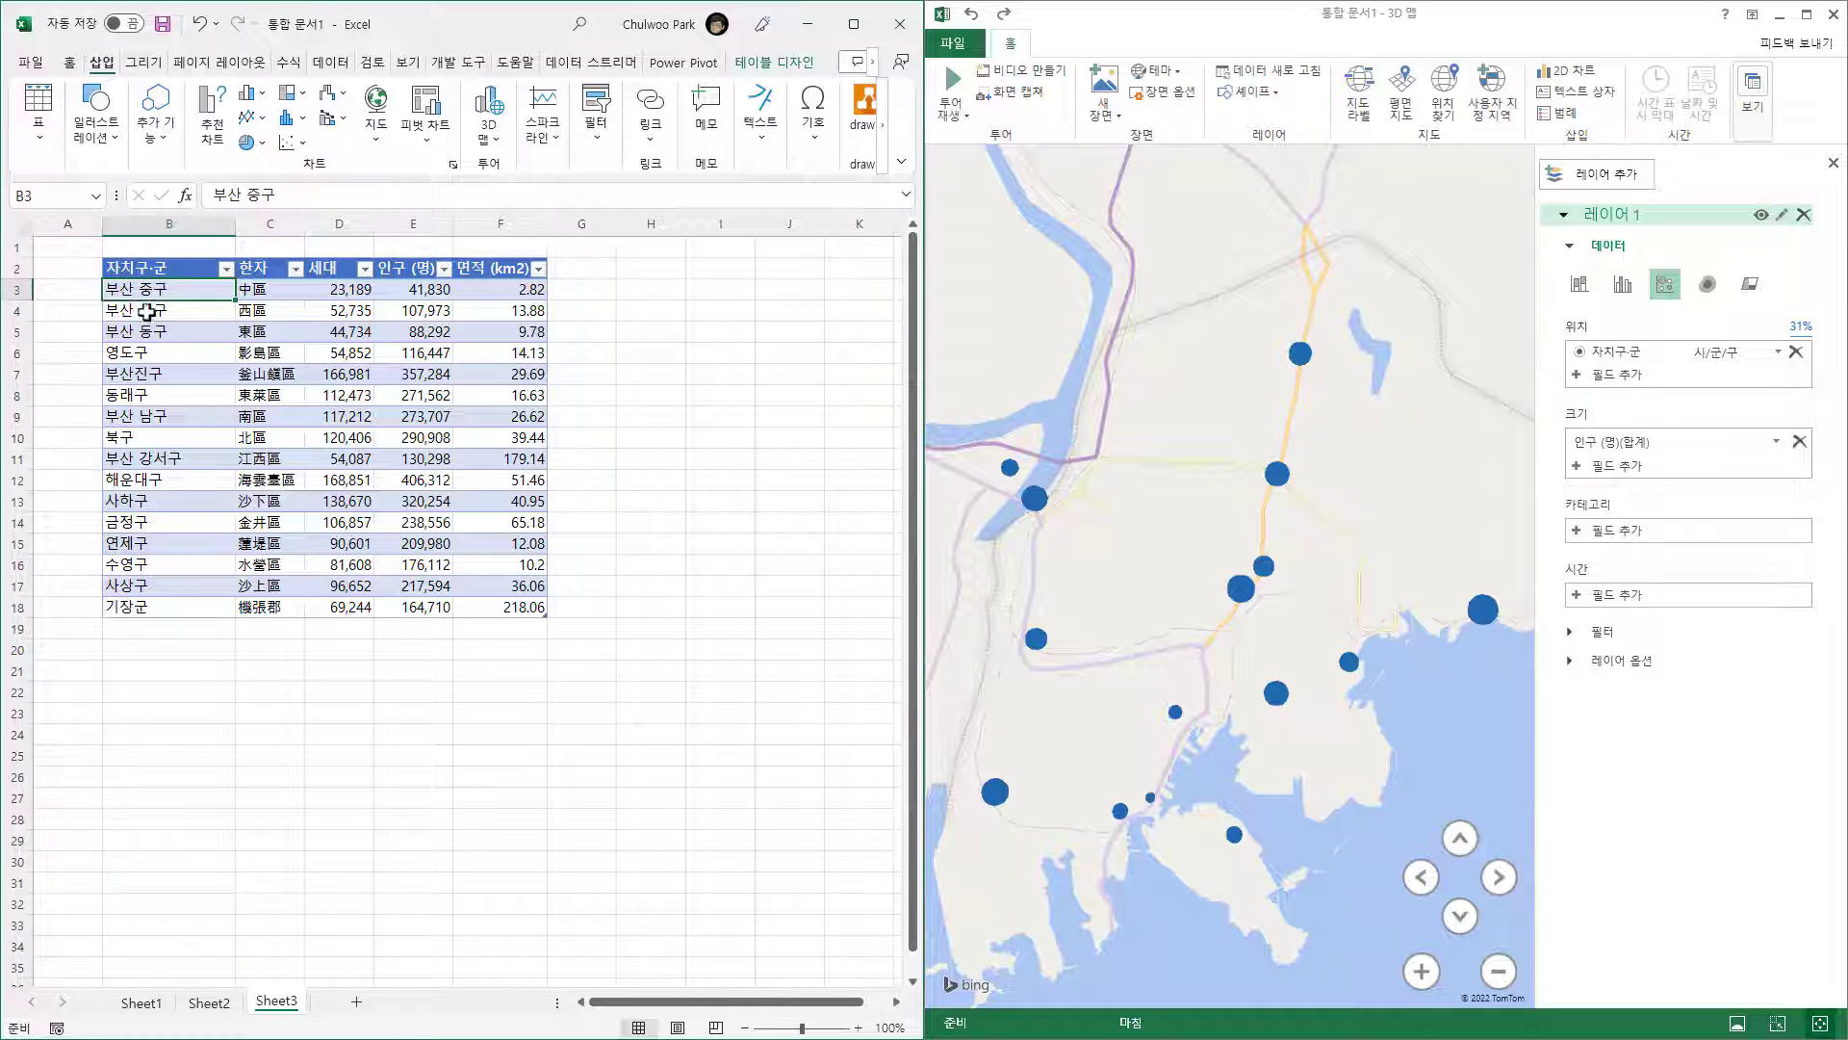
left_click(149, 358)
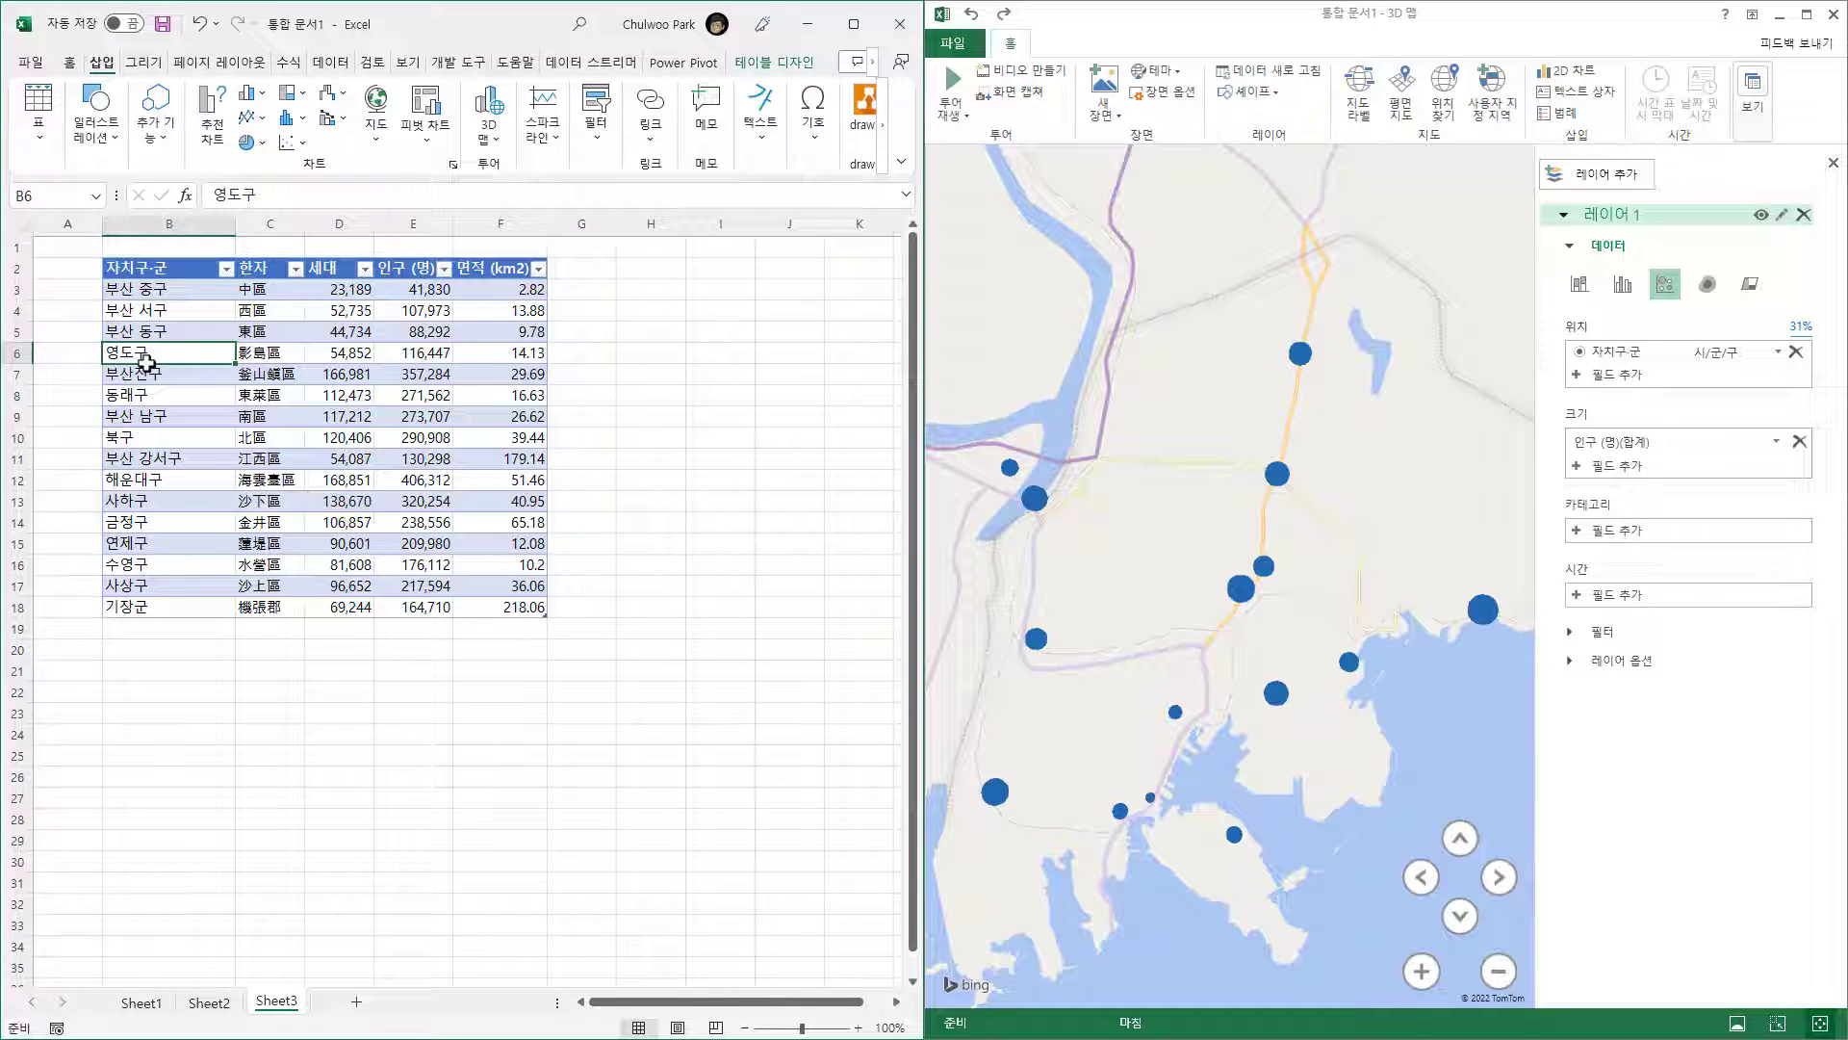
- Add a 레이블 column to the table with its header in G2 and fill it with the district names copied from B3:B18
left_click(579, 266)
type("레이블")
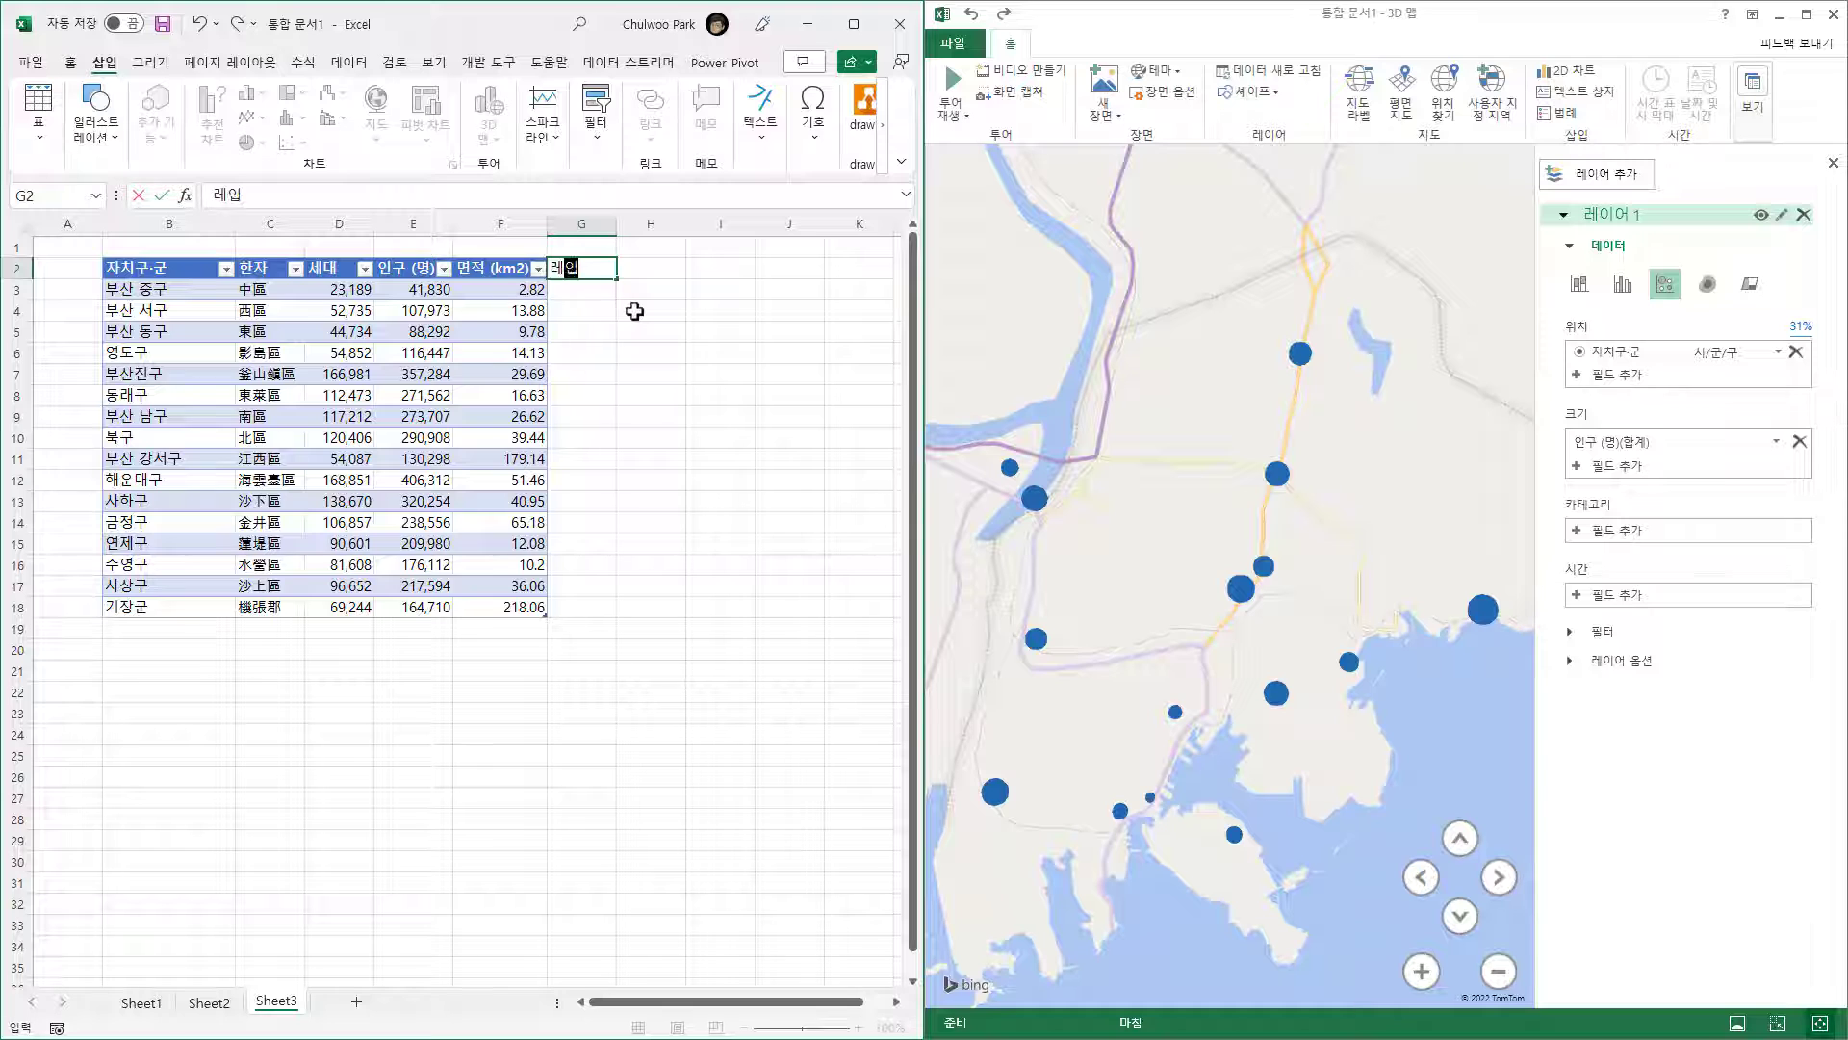
key("Return")
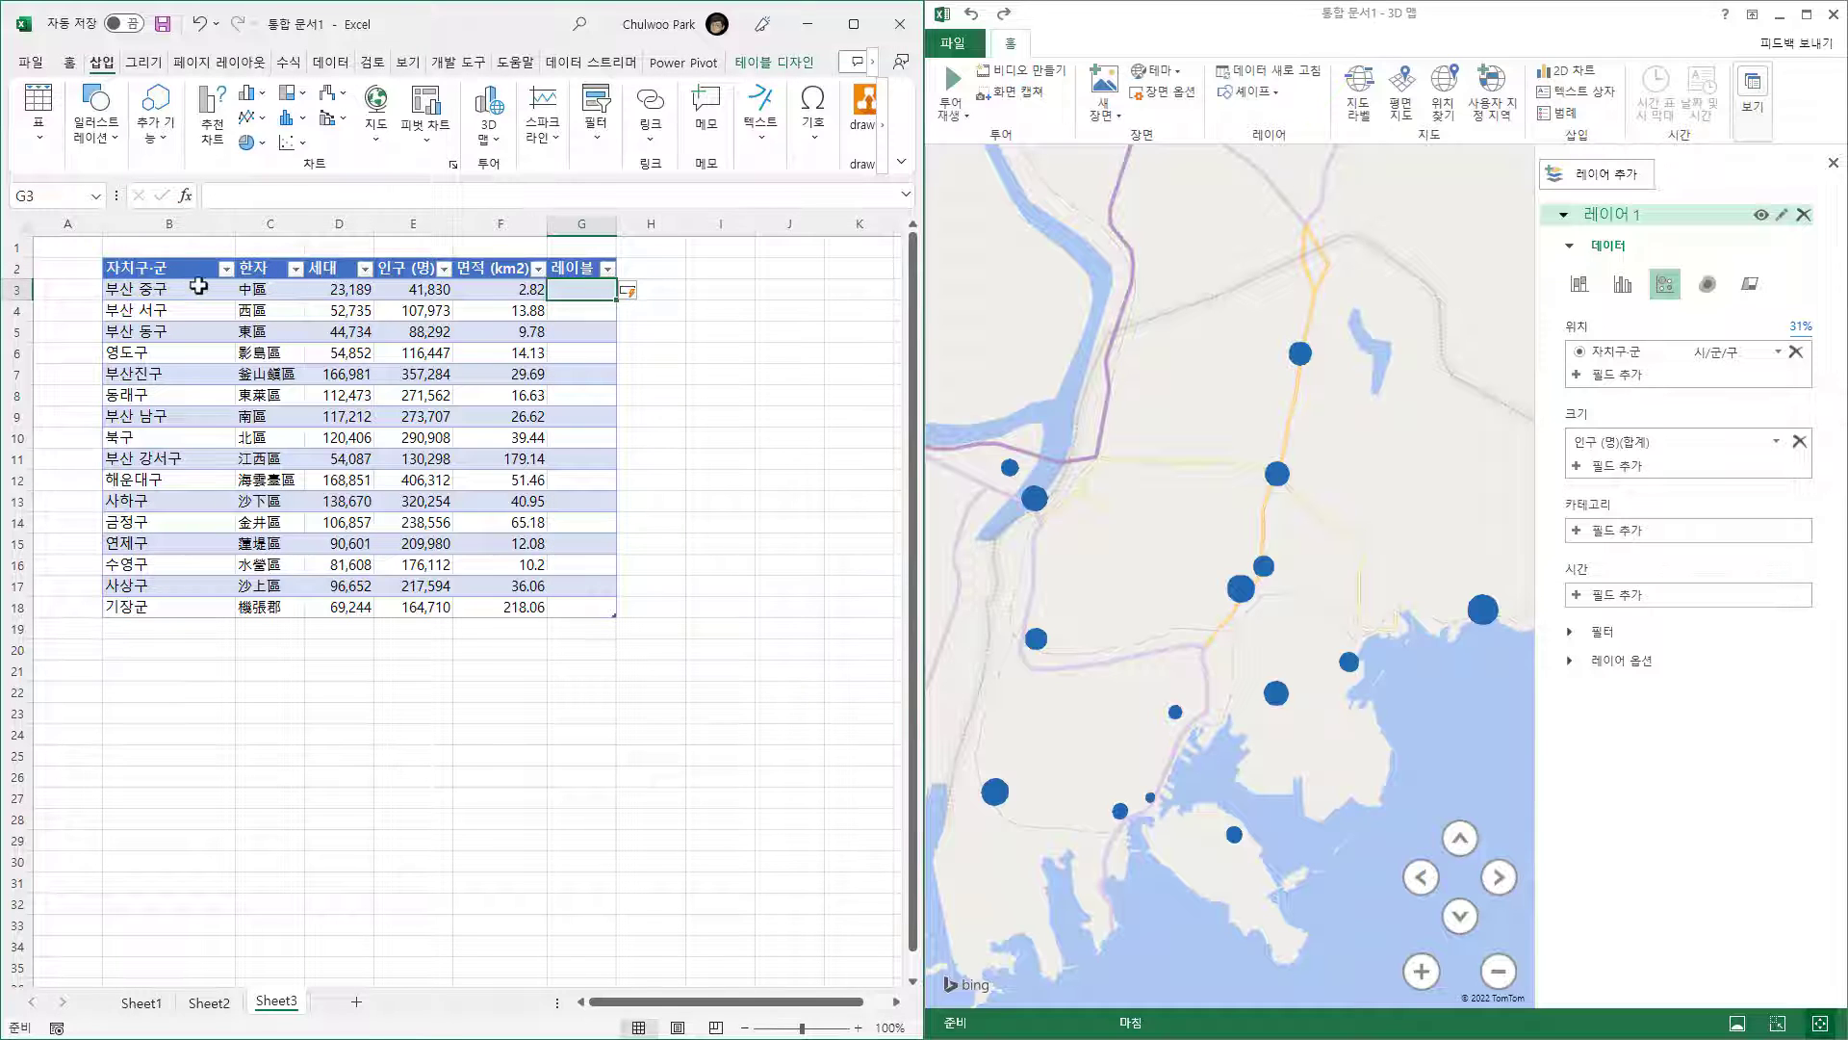
left_click_drag(198, 288, 182, 604)
key("ctrl+c")
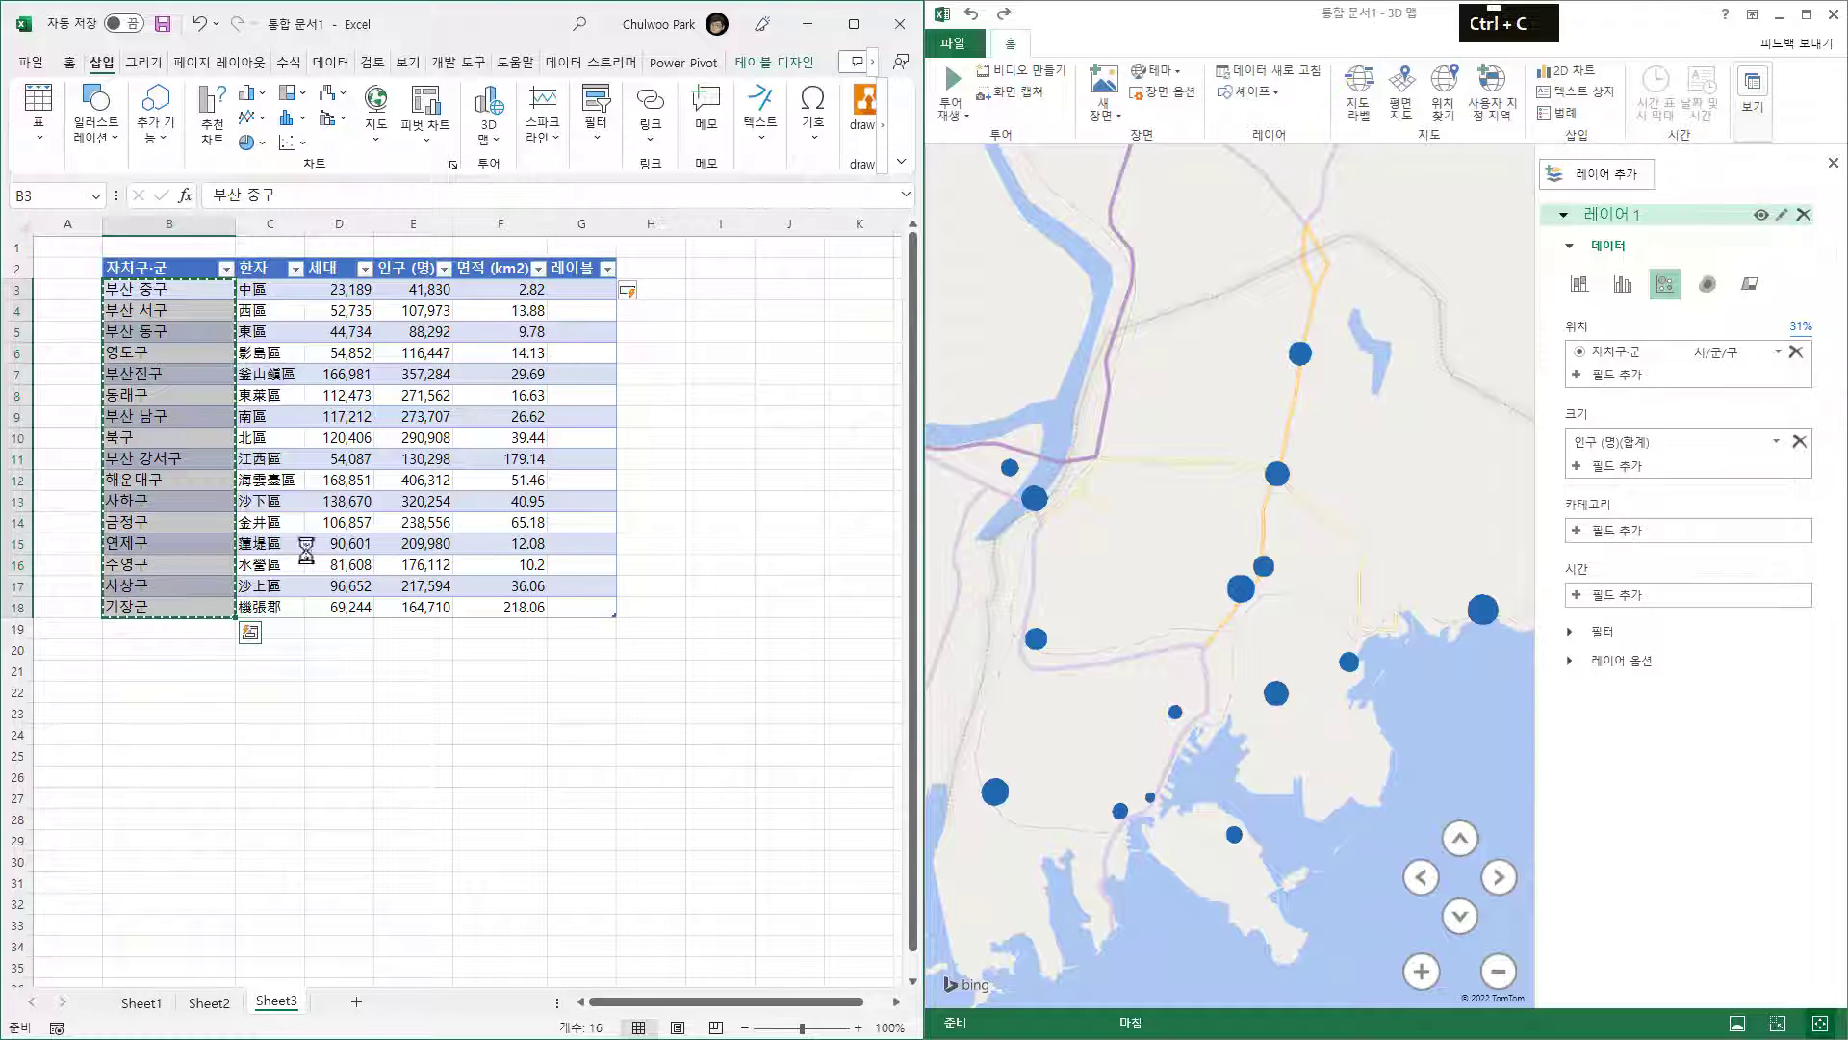
left_click(581, 295)
key("ctrl+v")
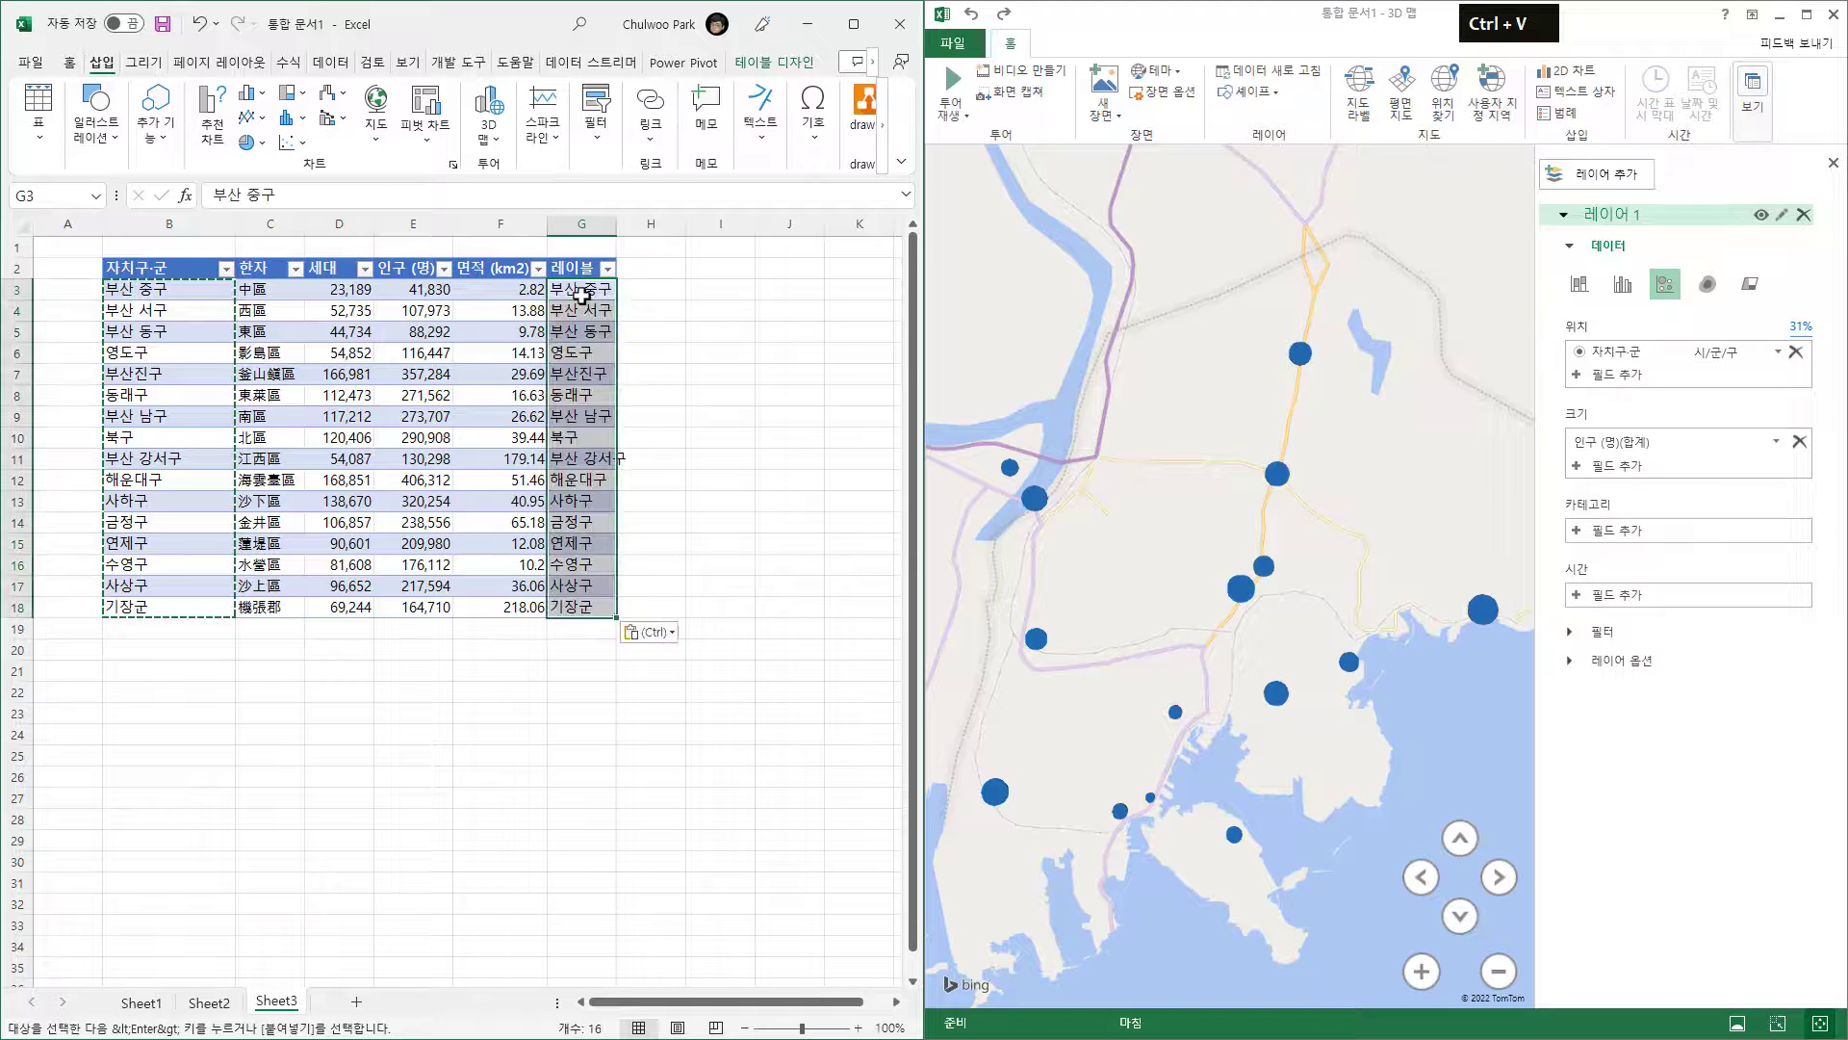
- Strip the "부산 " prefix from the labels in G3:G18 by replacing all its occurrences with nothing
key("ctrl+h")
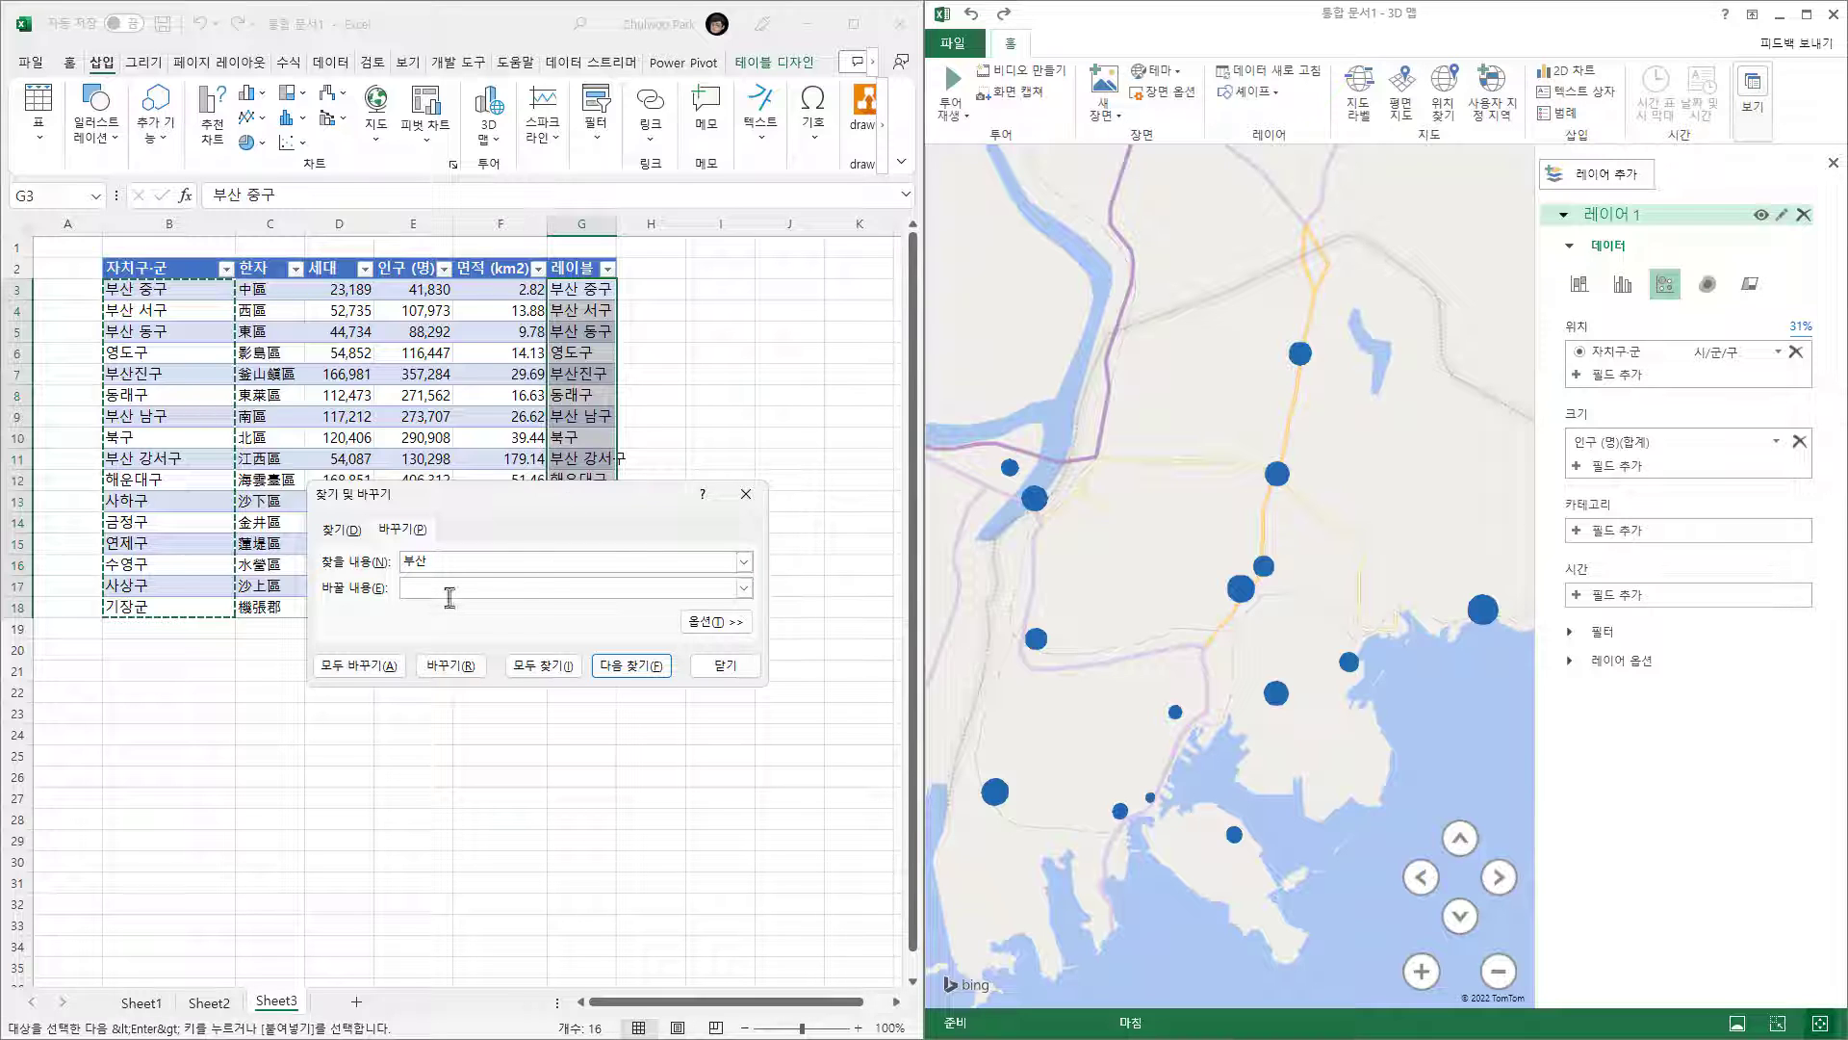
left_click(377, 666)
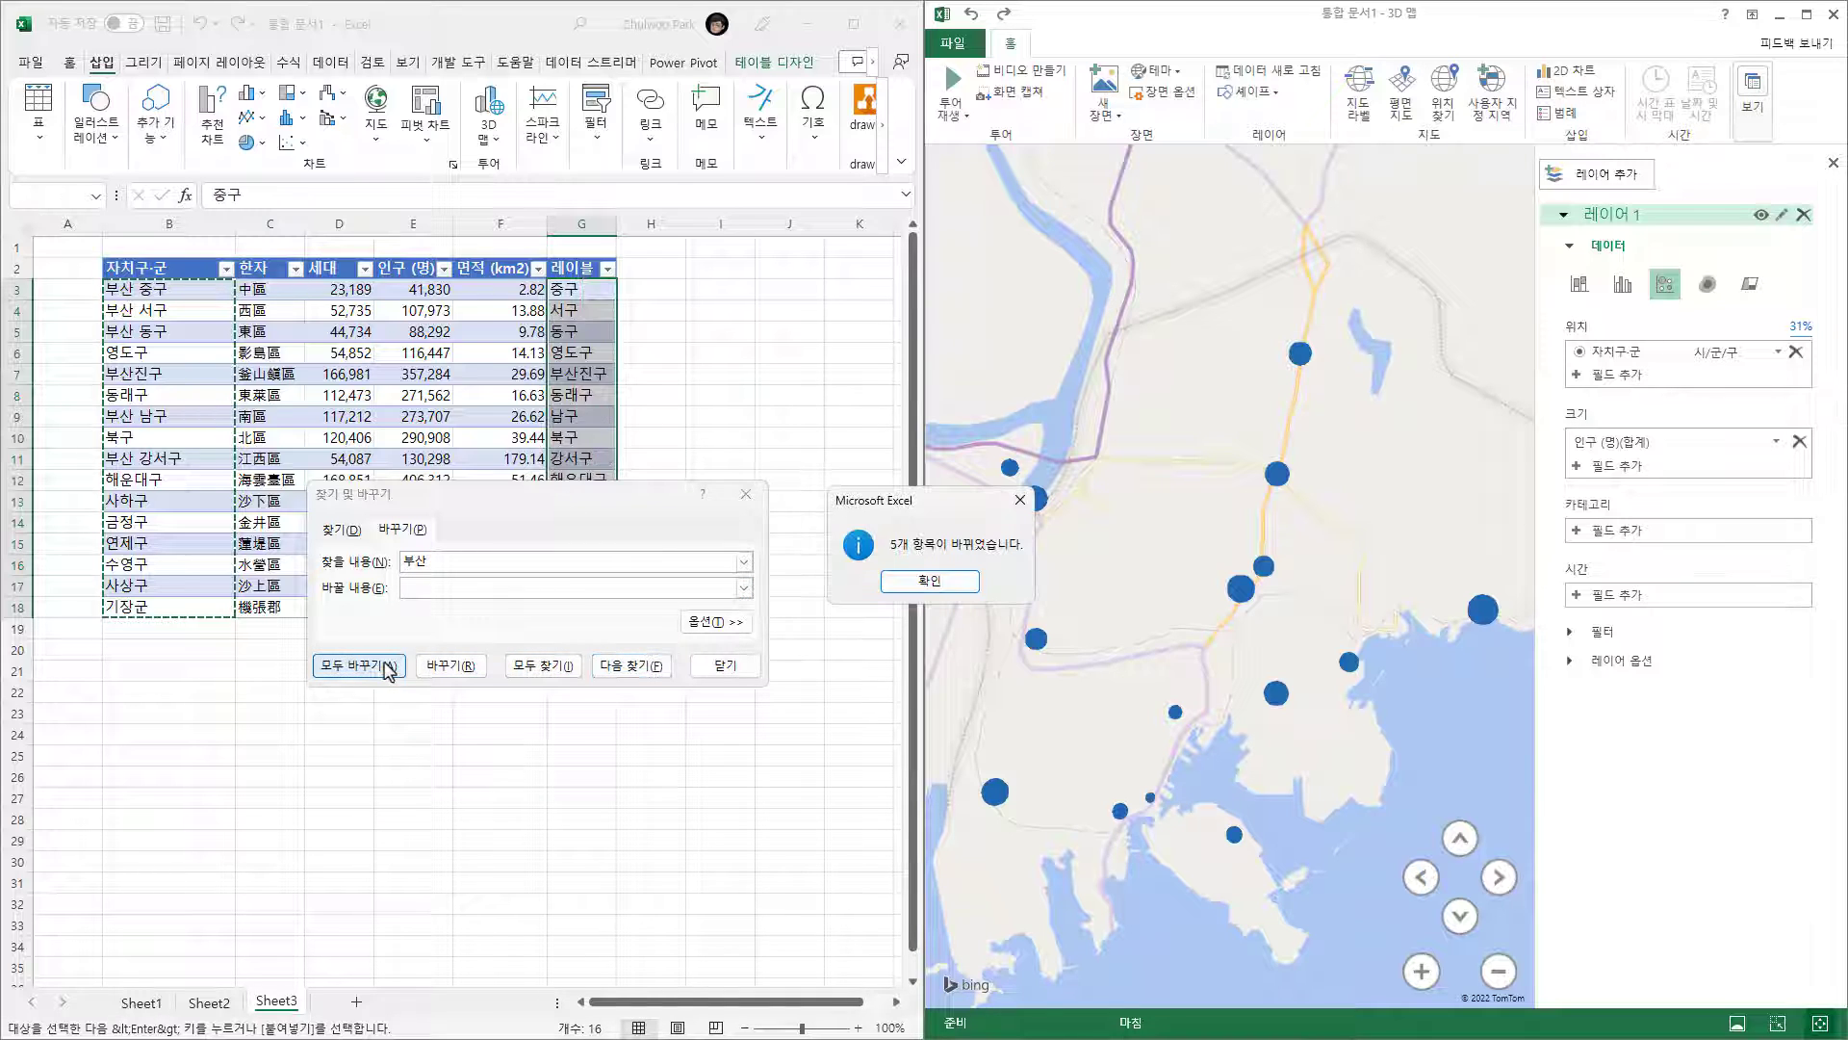
left_click(929, 580)
left_click(725, 666)
left_click(718, 431)
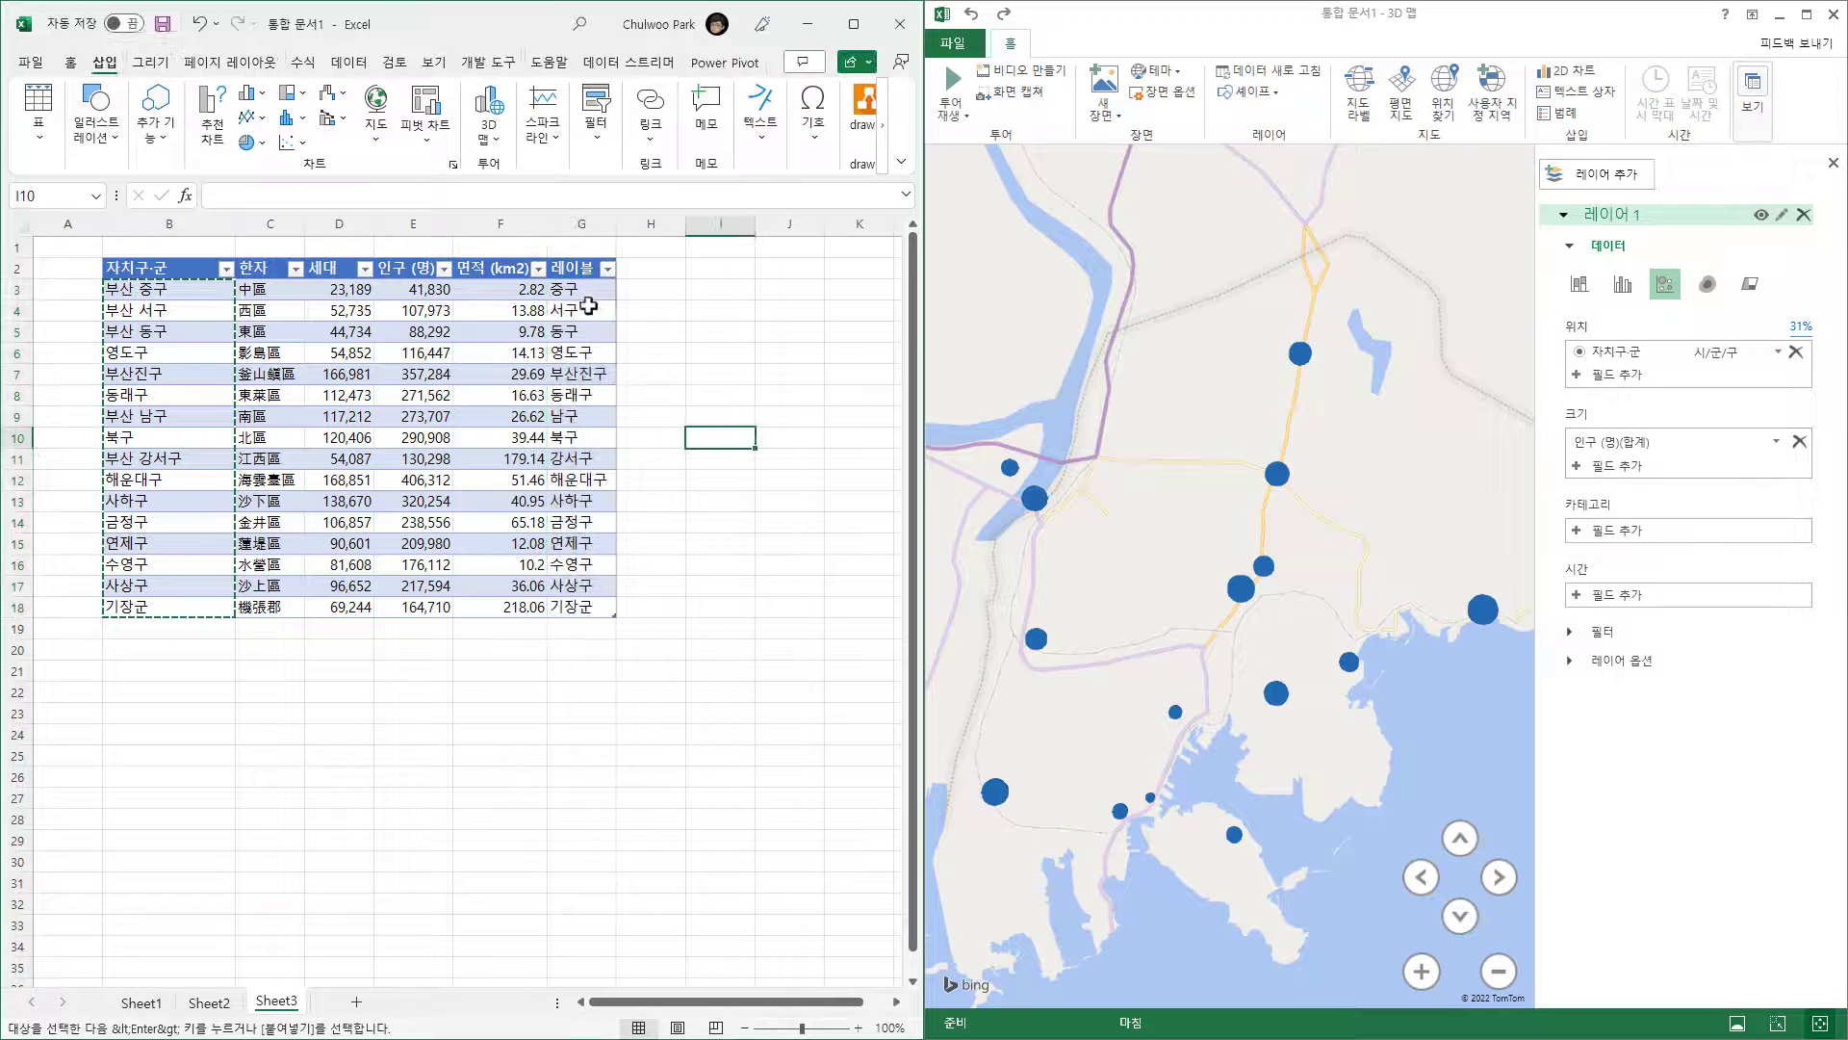
left_click_drag(578, 309, 579, 541)
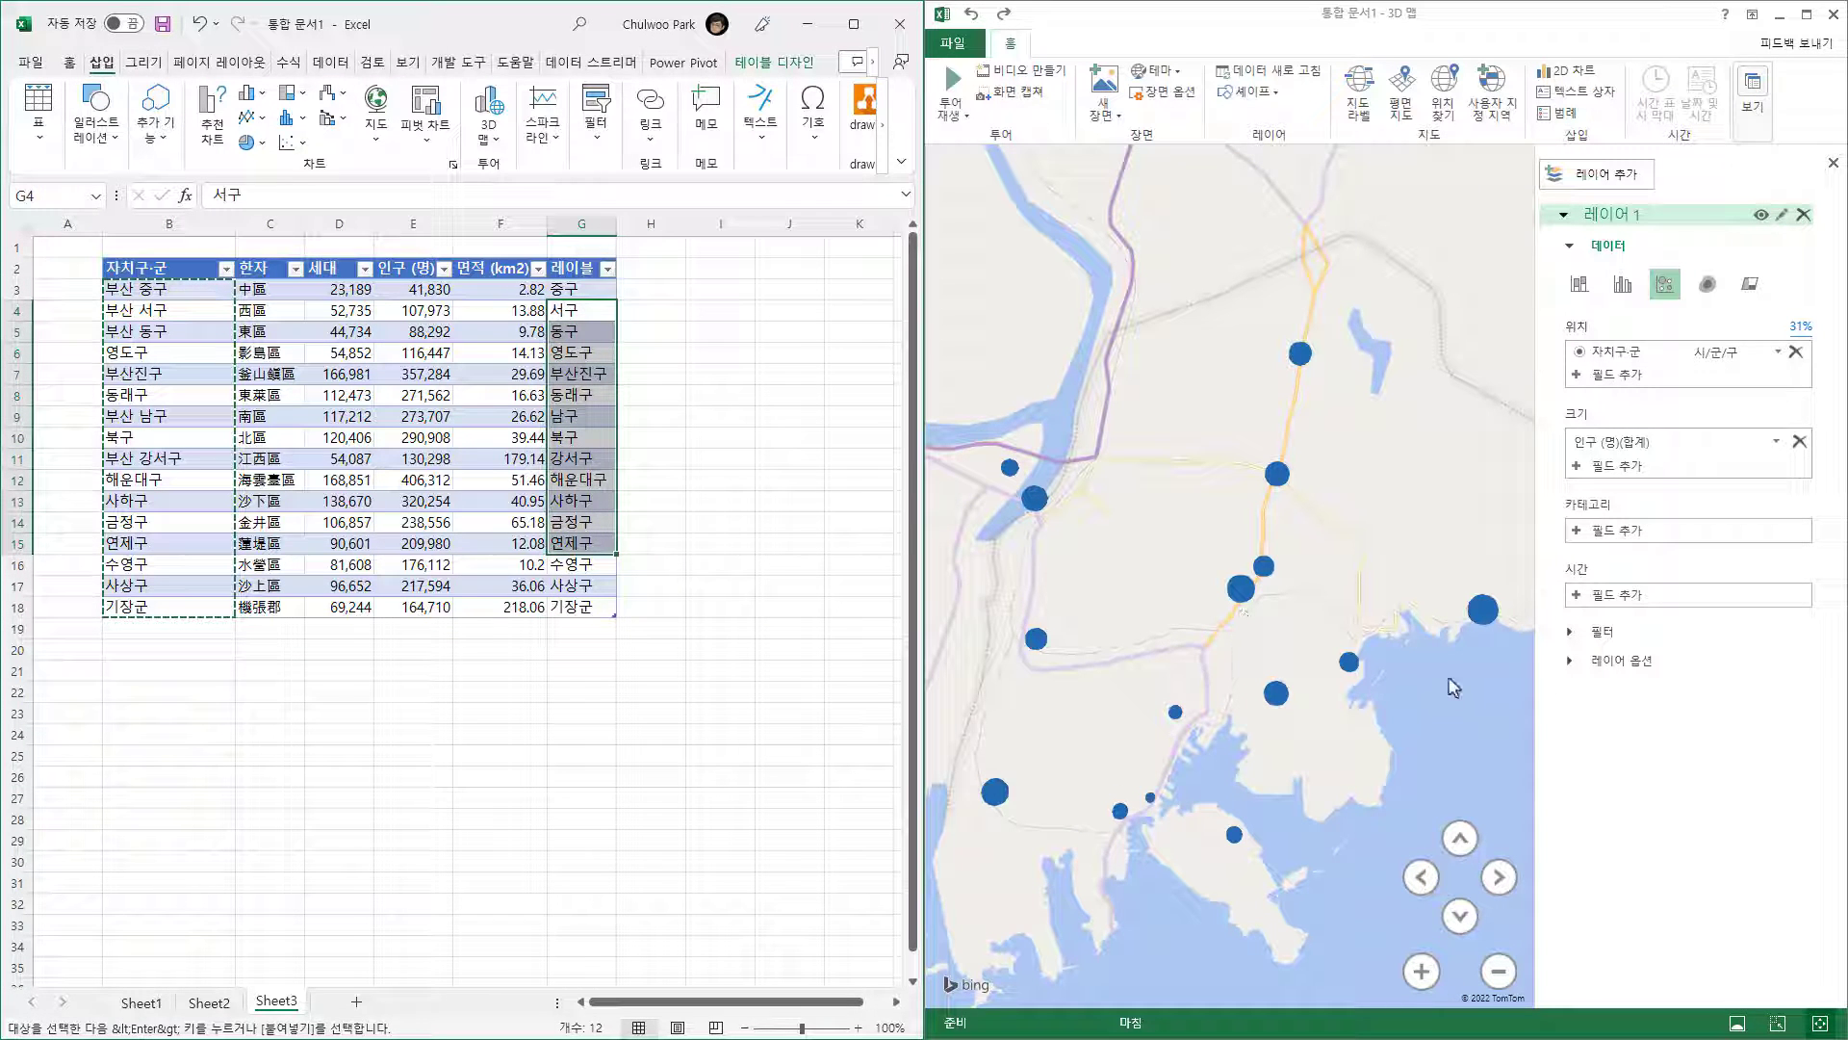
- Refresh the 3D map data and open the layer's data card customization
left_click(1617, 661)
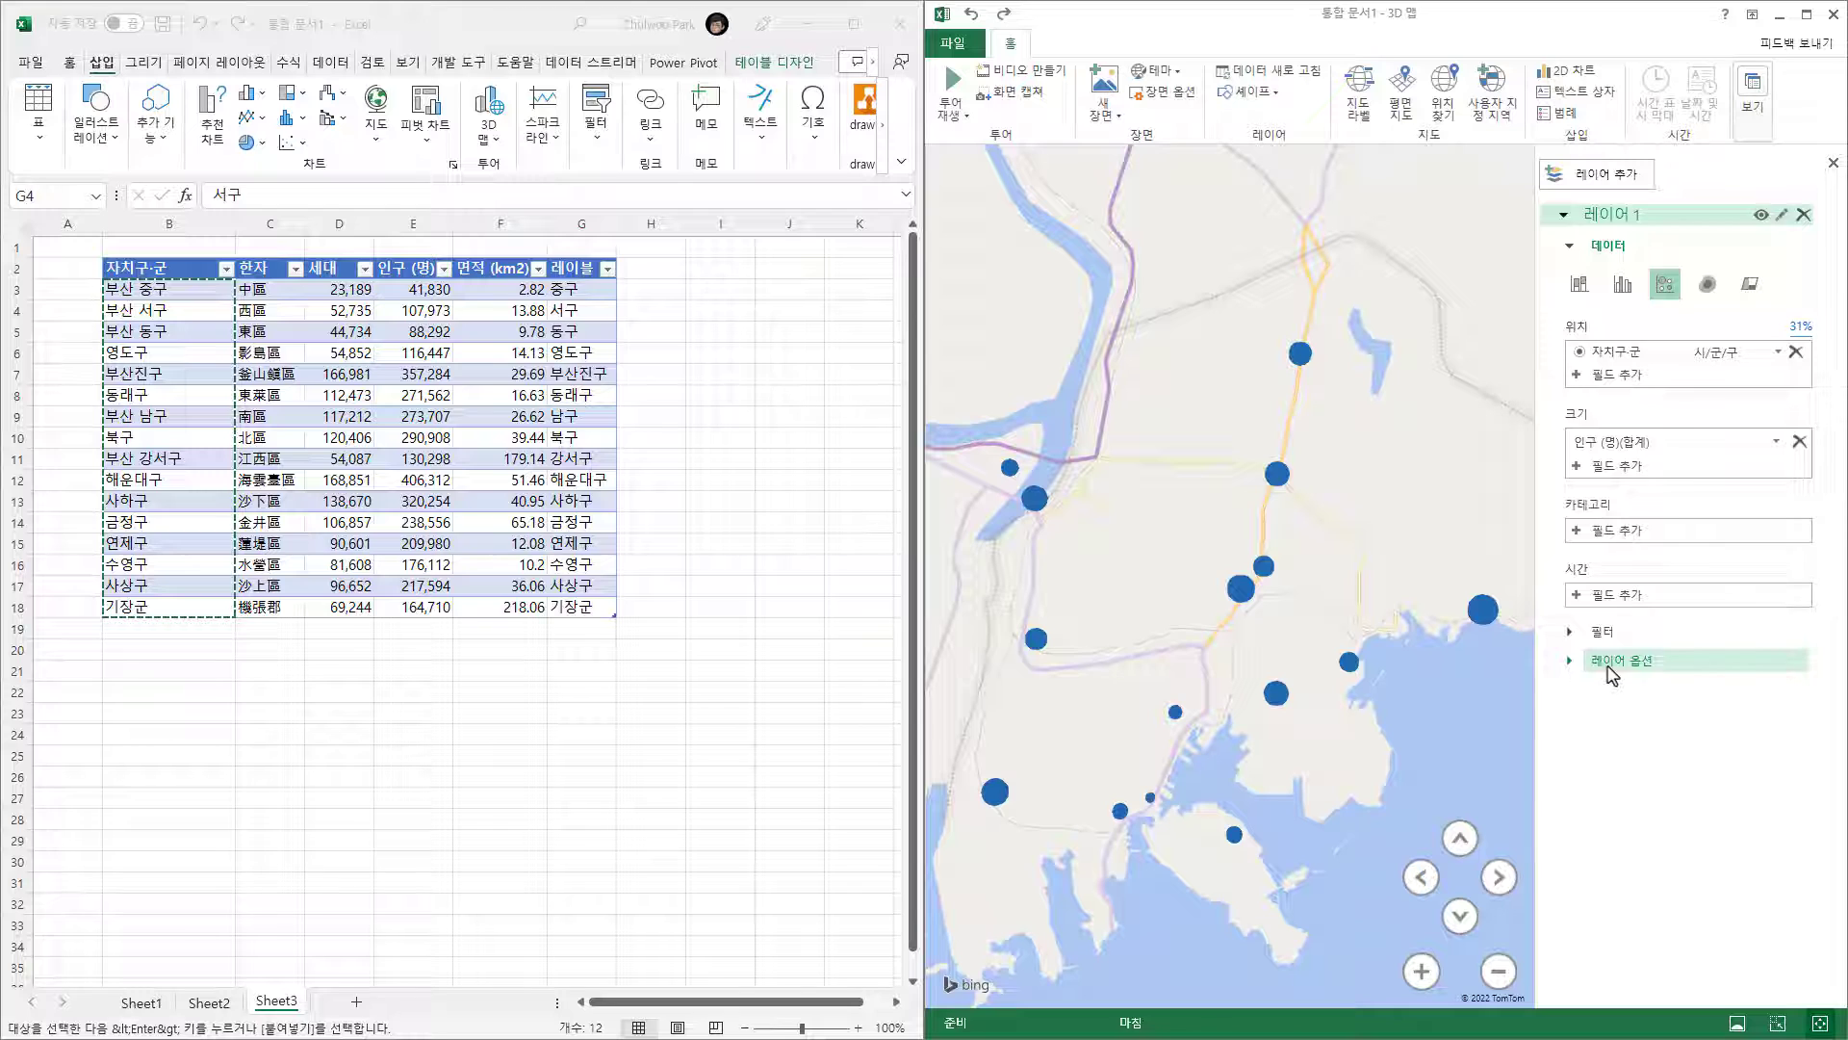
left_click(1269, 72)
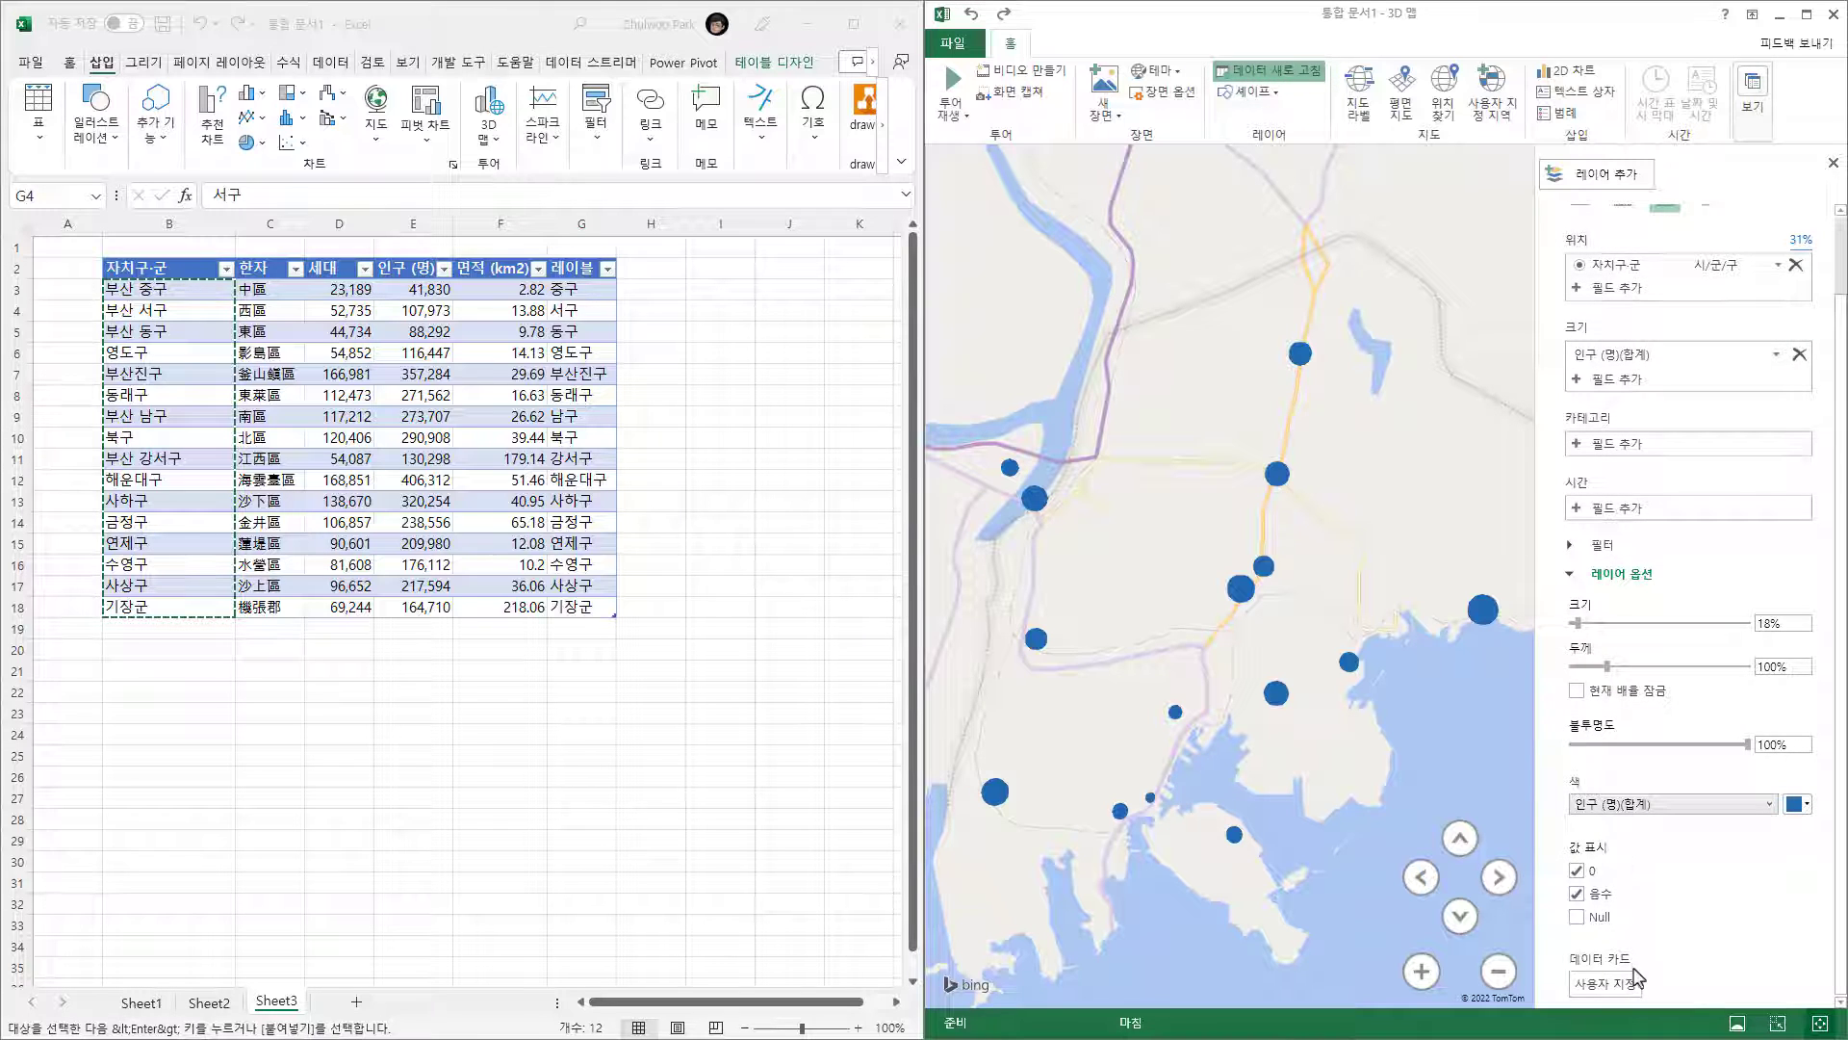
left_click(1610, 664)
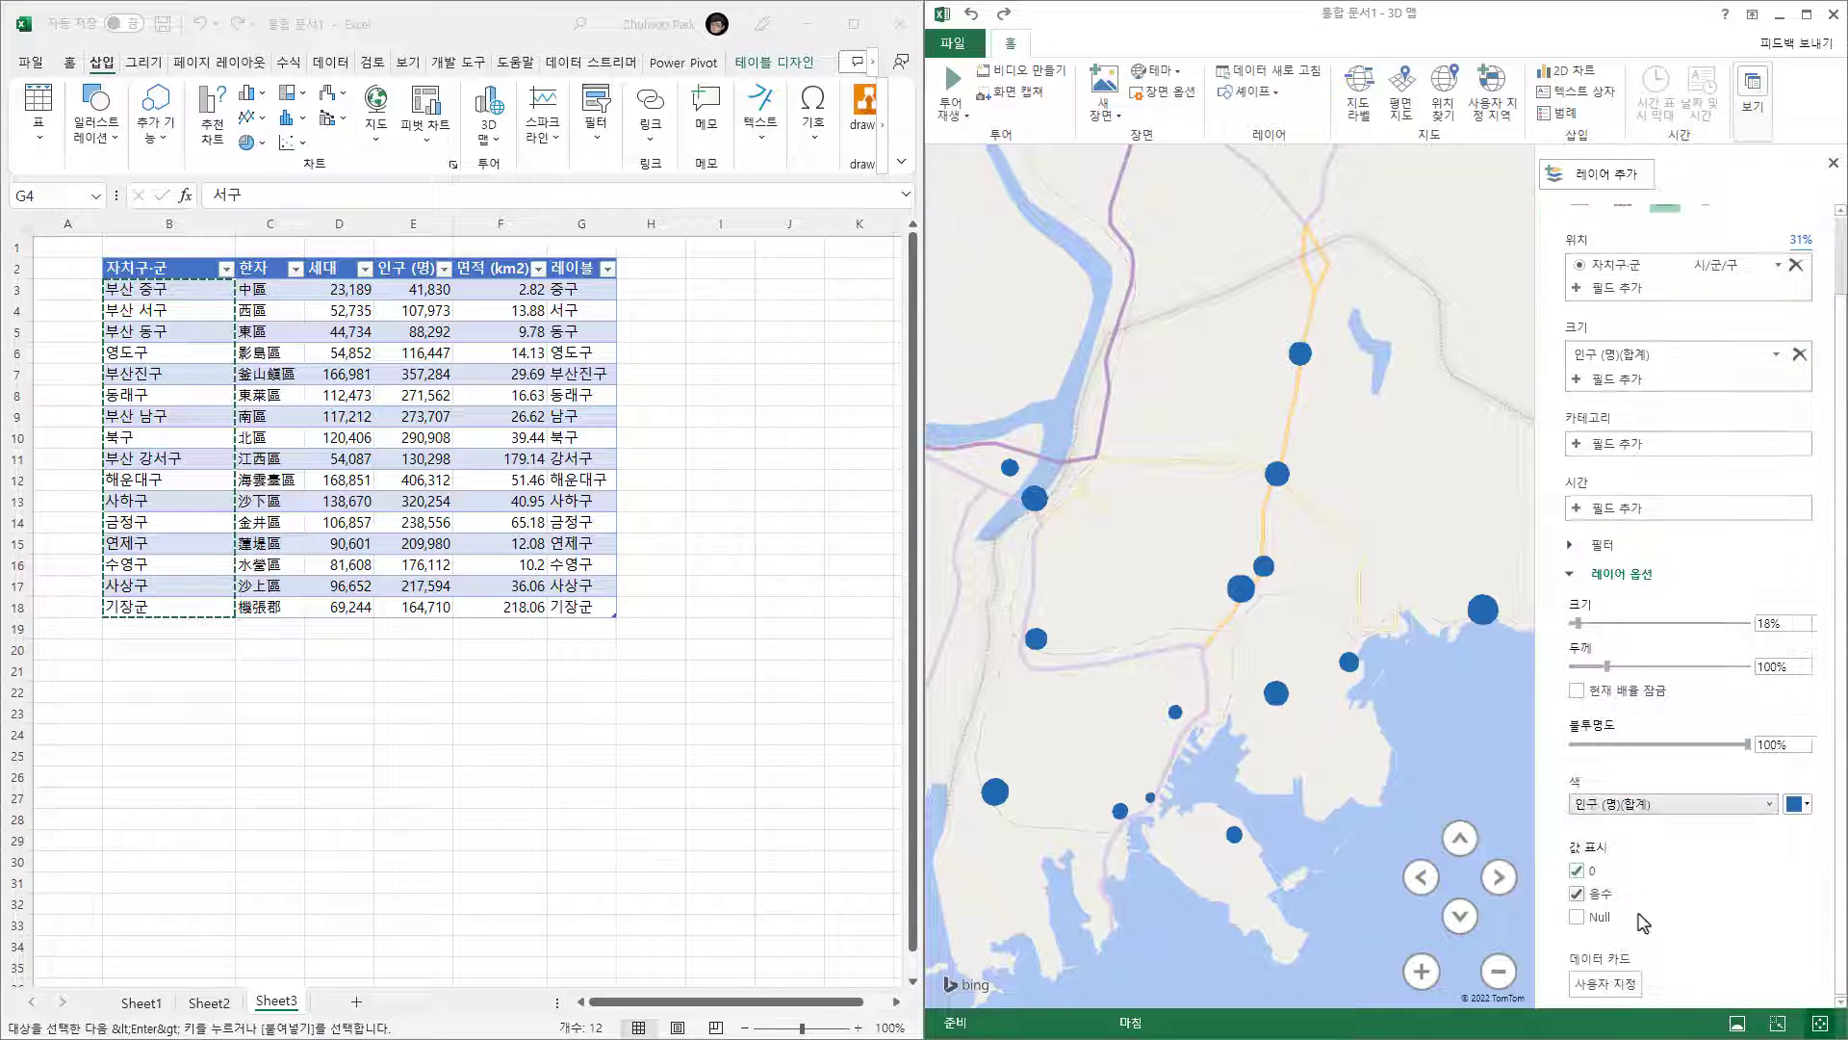
left_click(1606, 983)
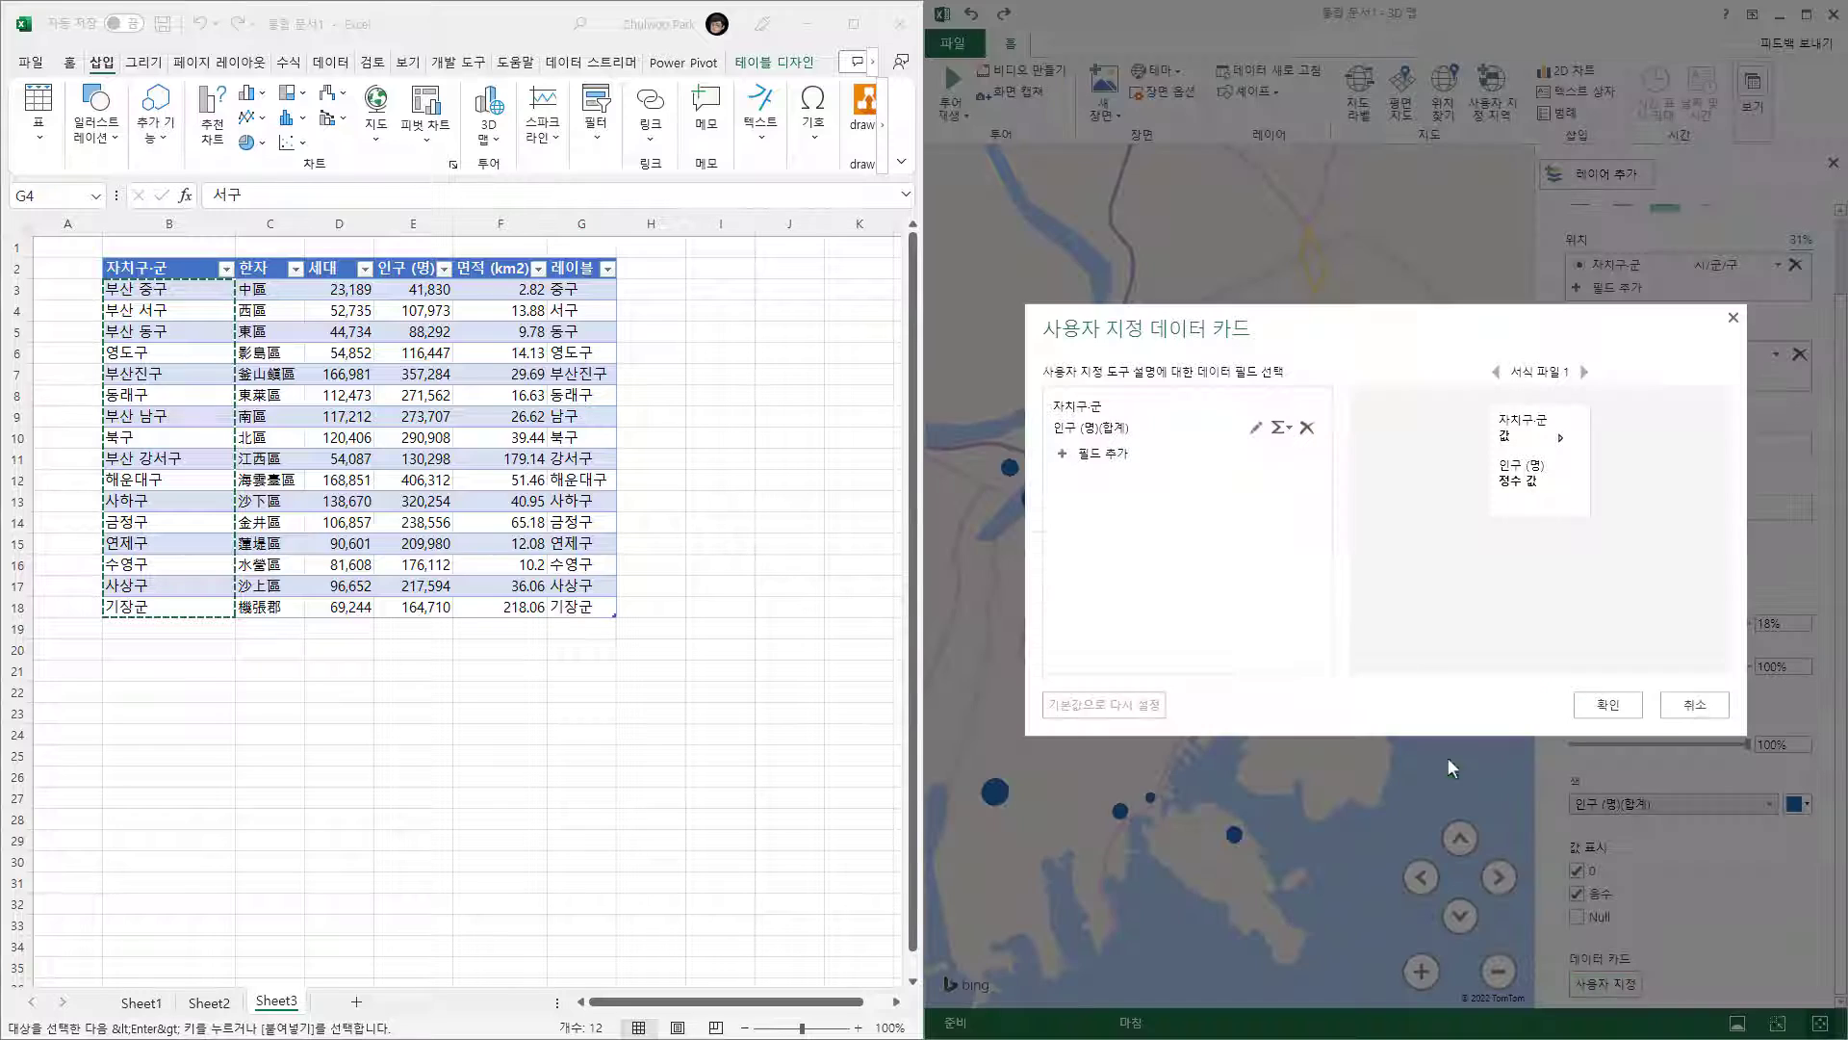
- Add the 레이블 field as the first entry of the data card and remove the 자치구·군 field from it
left_click(1078, 453)
left_click(1128, 508)
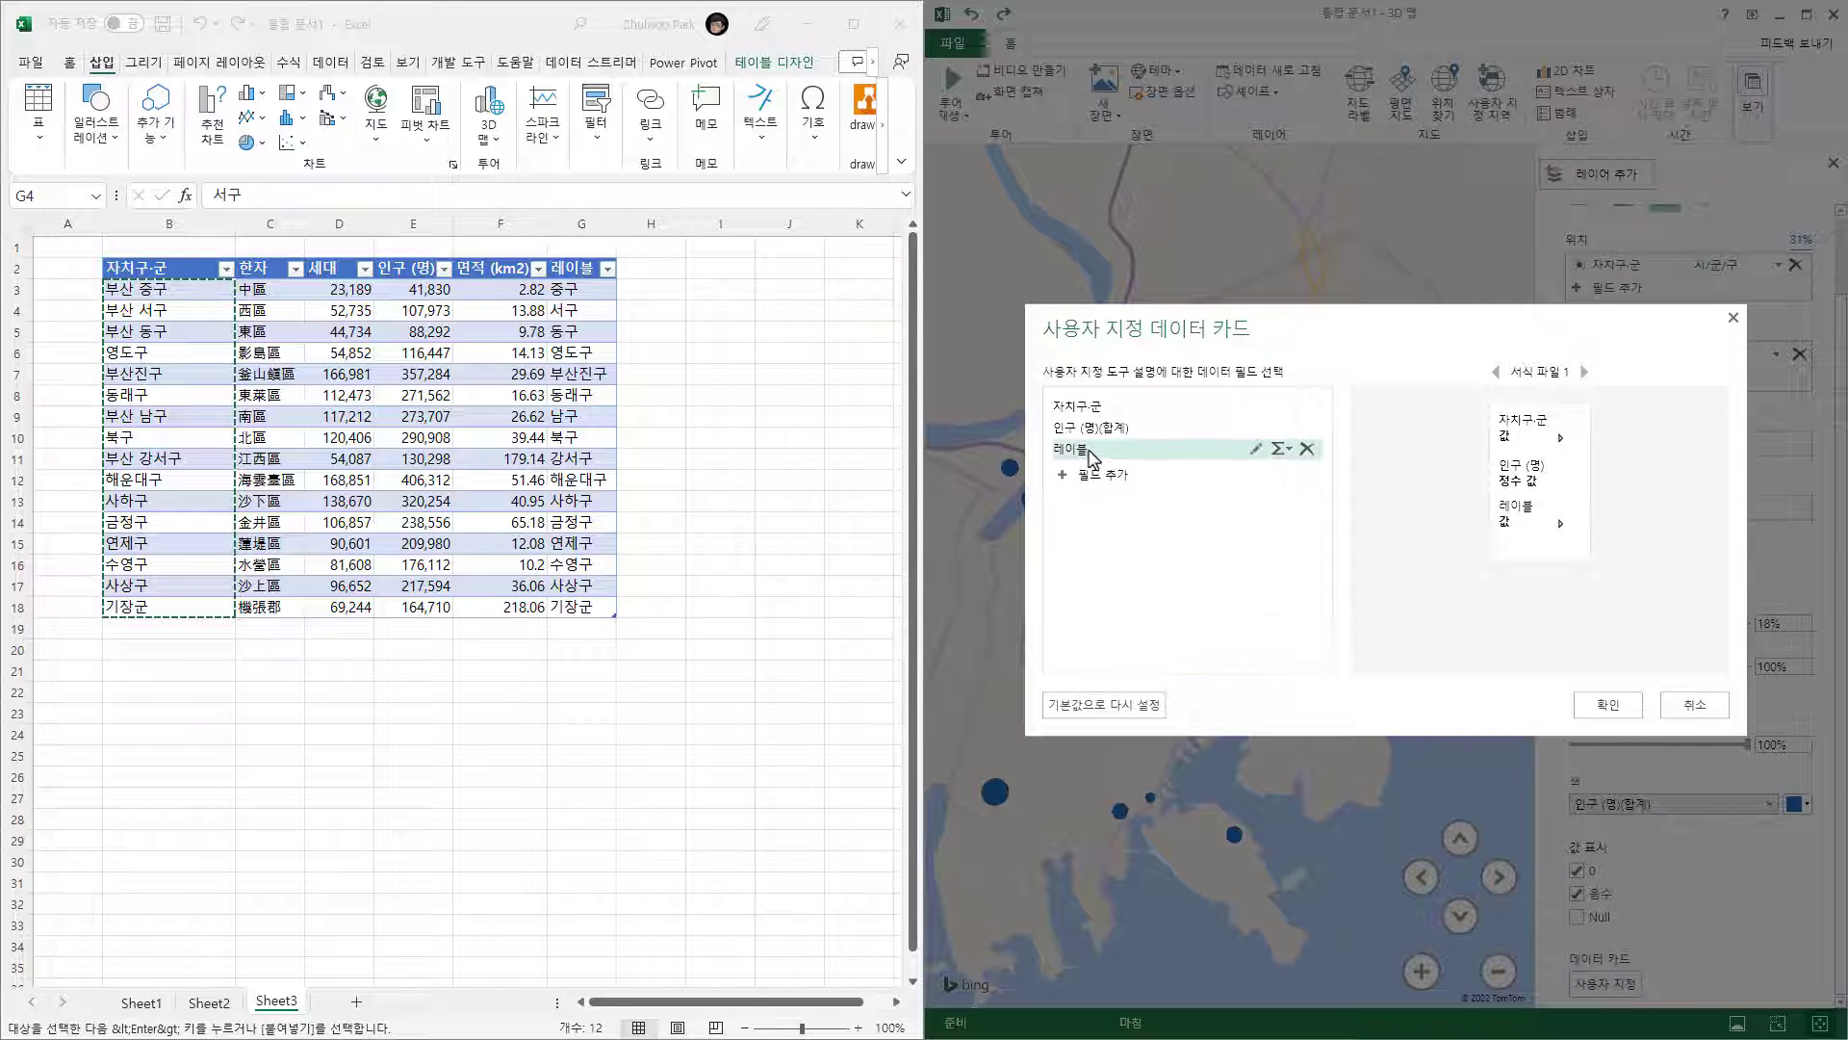
left_click_drag(1087, 449, 1097, 408)
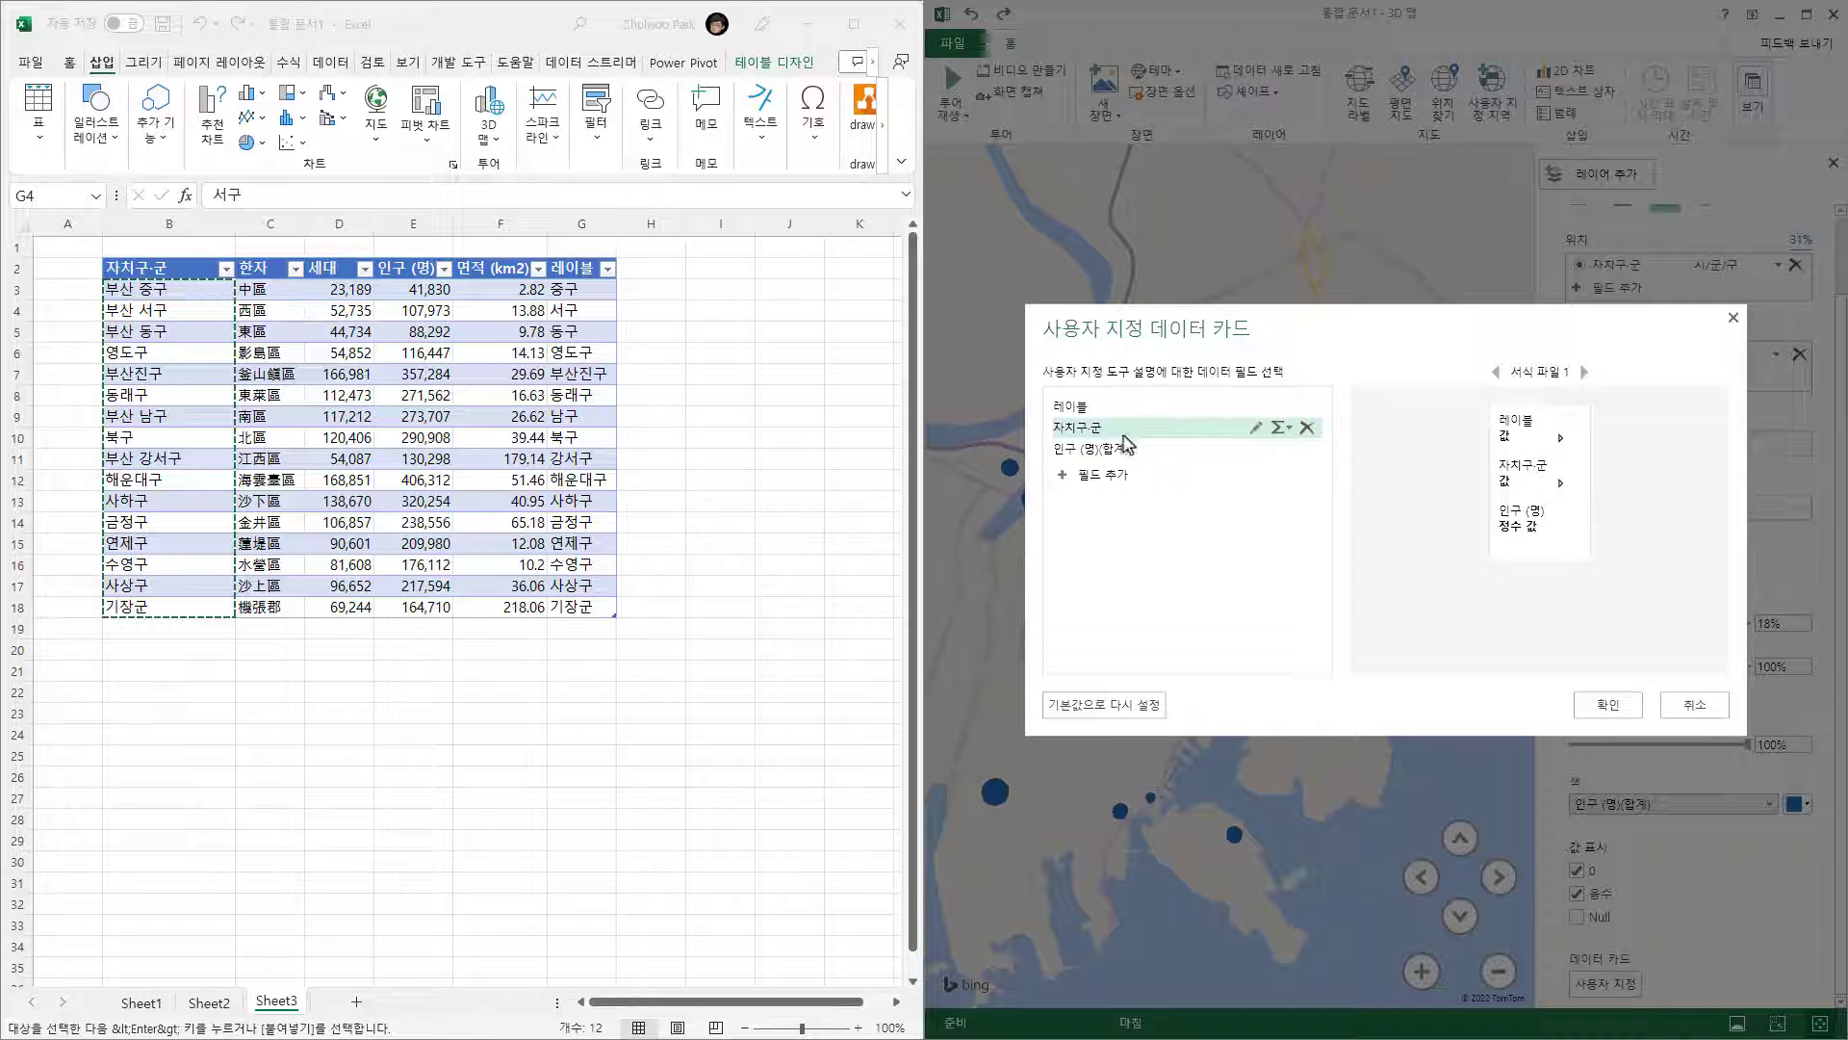
left_click(1306, 428)
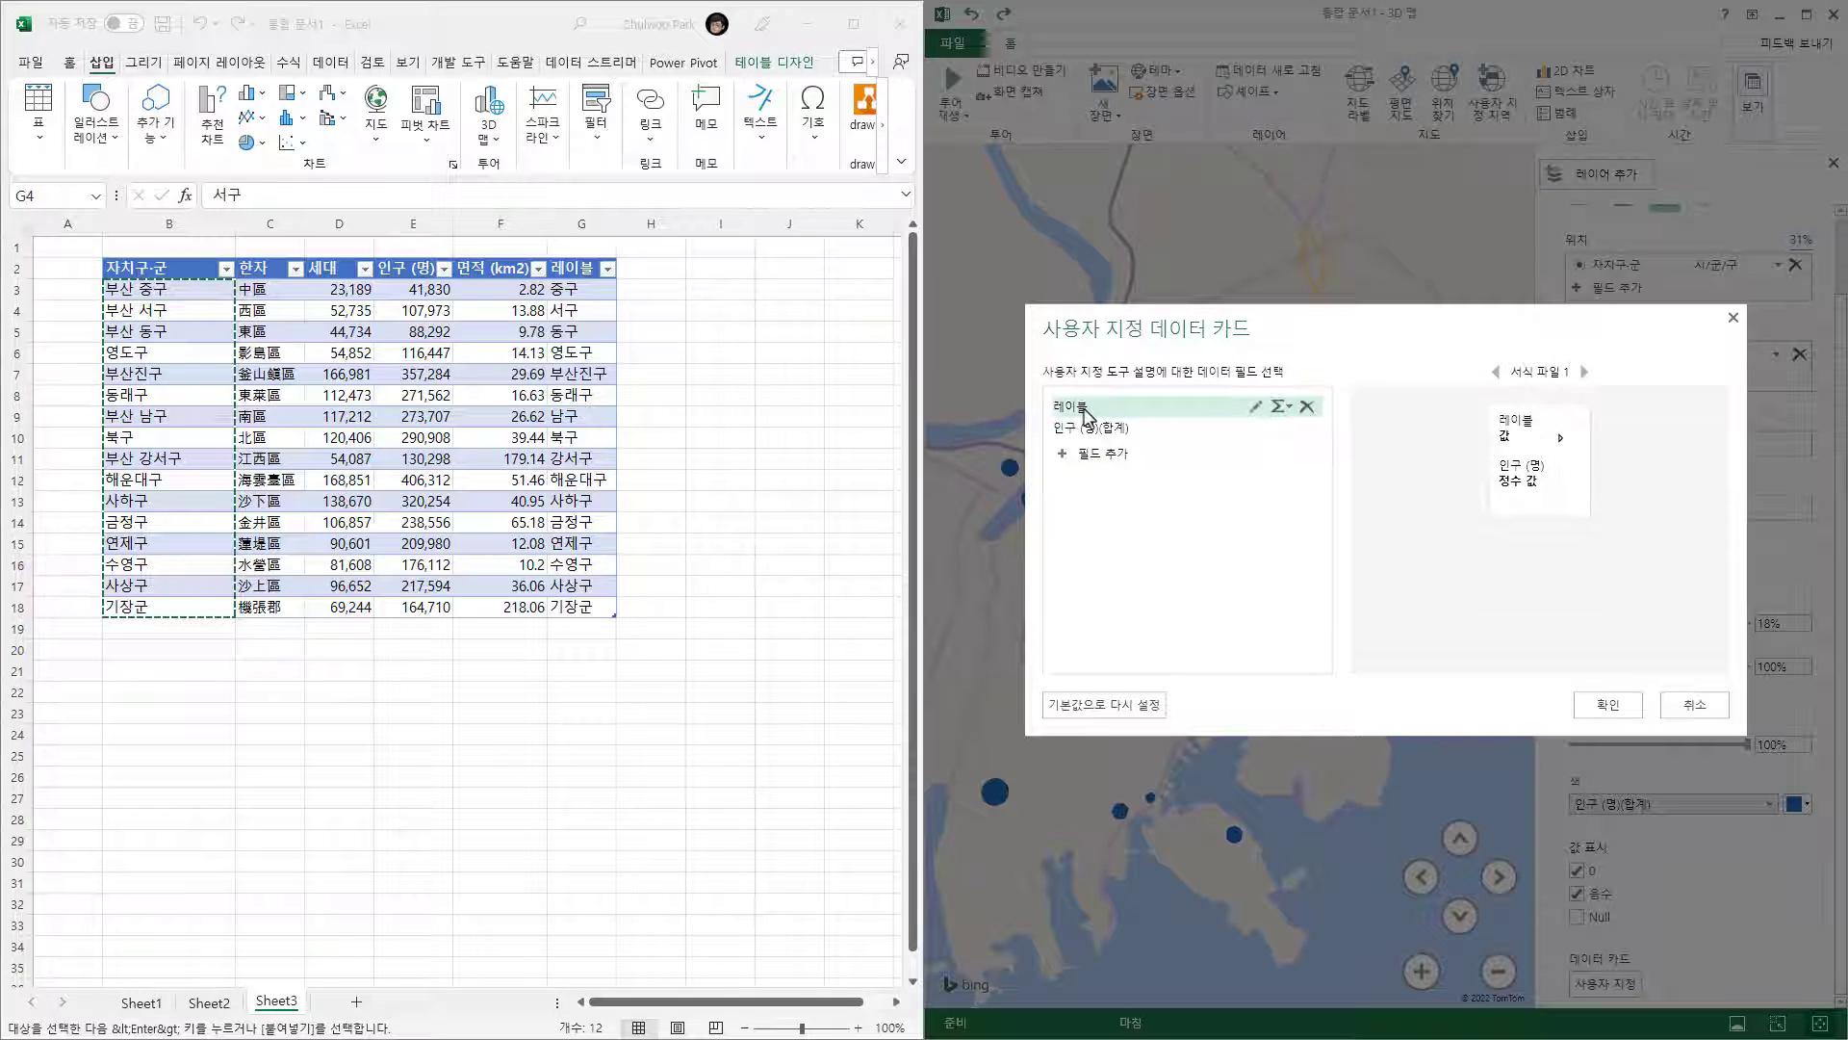
- Rename the 레이블 field on the data card as 지역명
left_click(1255, 405)
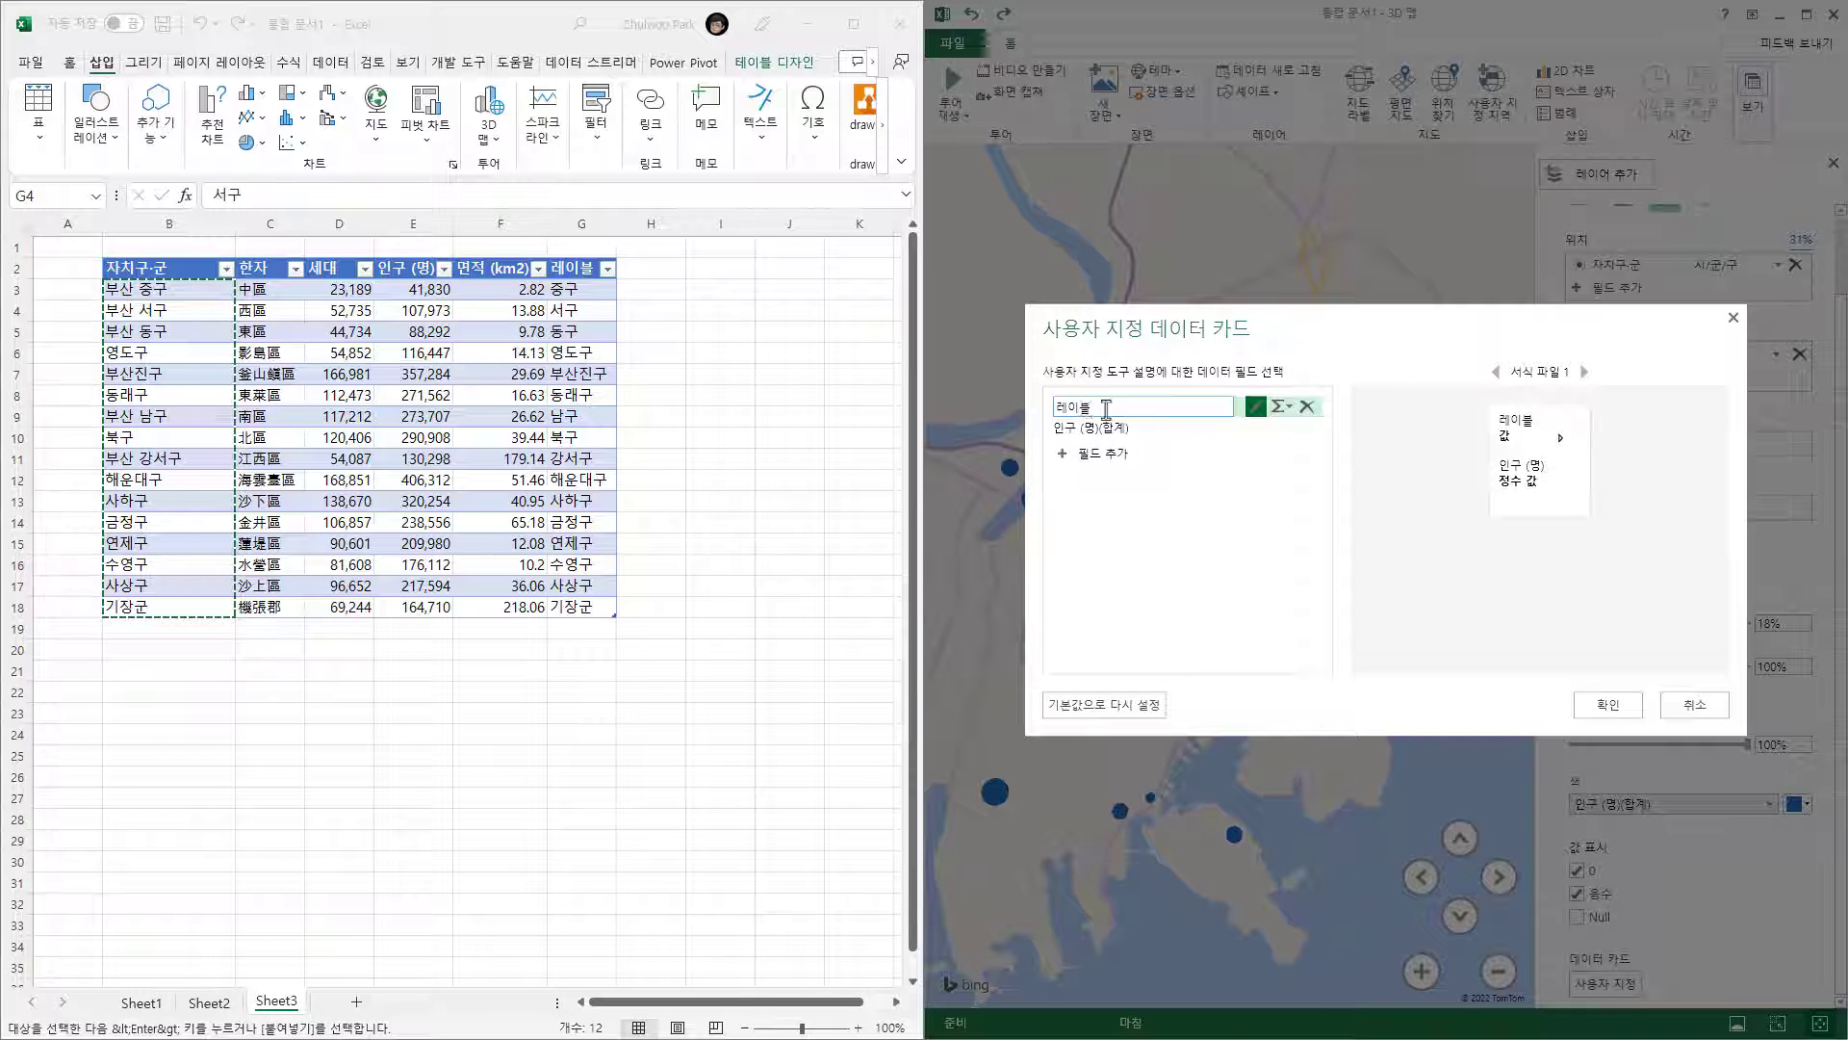
left_click_drag(1106, 408, 1043, 412)
type("w")
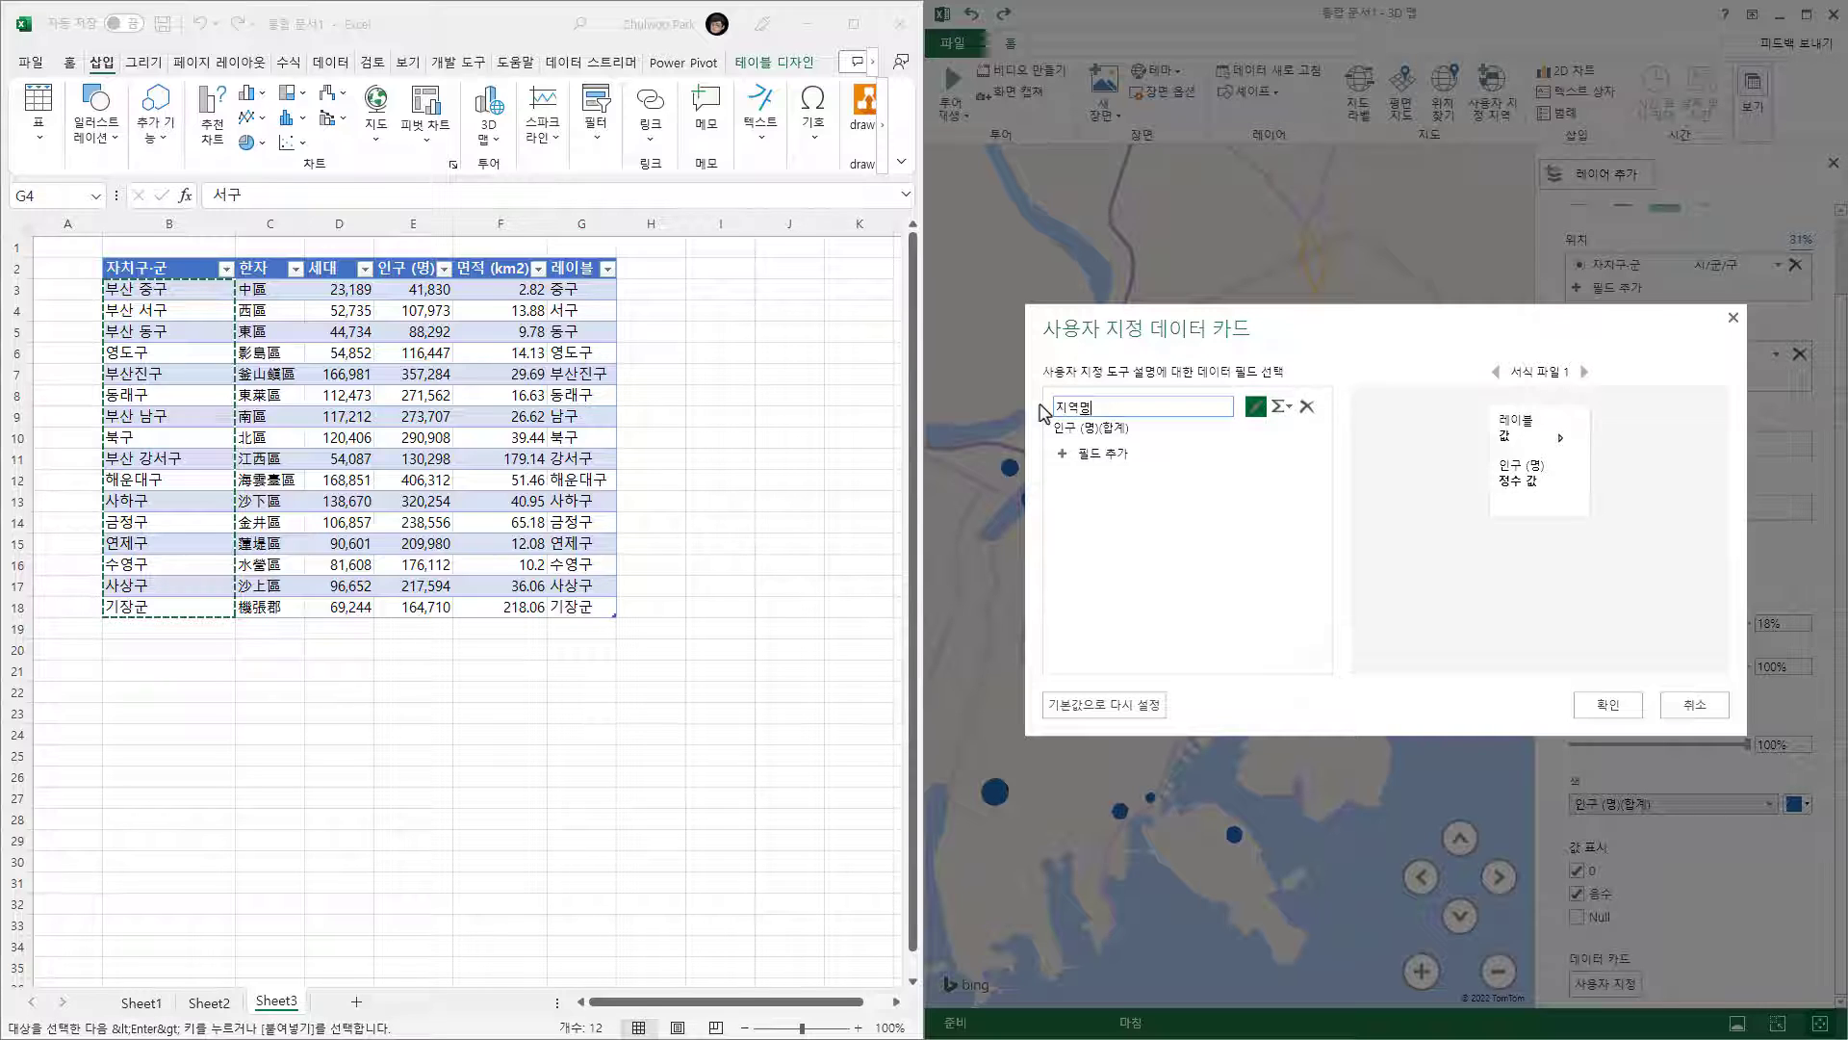
left_click(1093, 422)
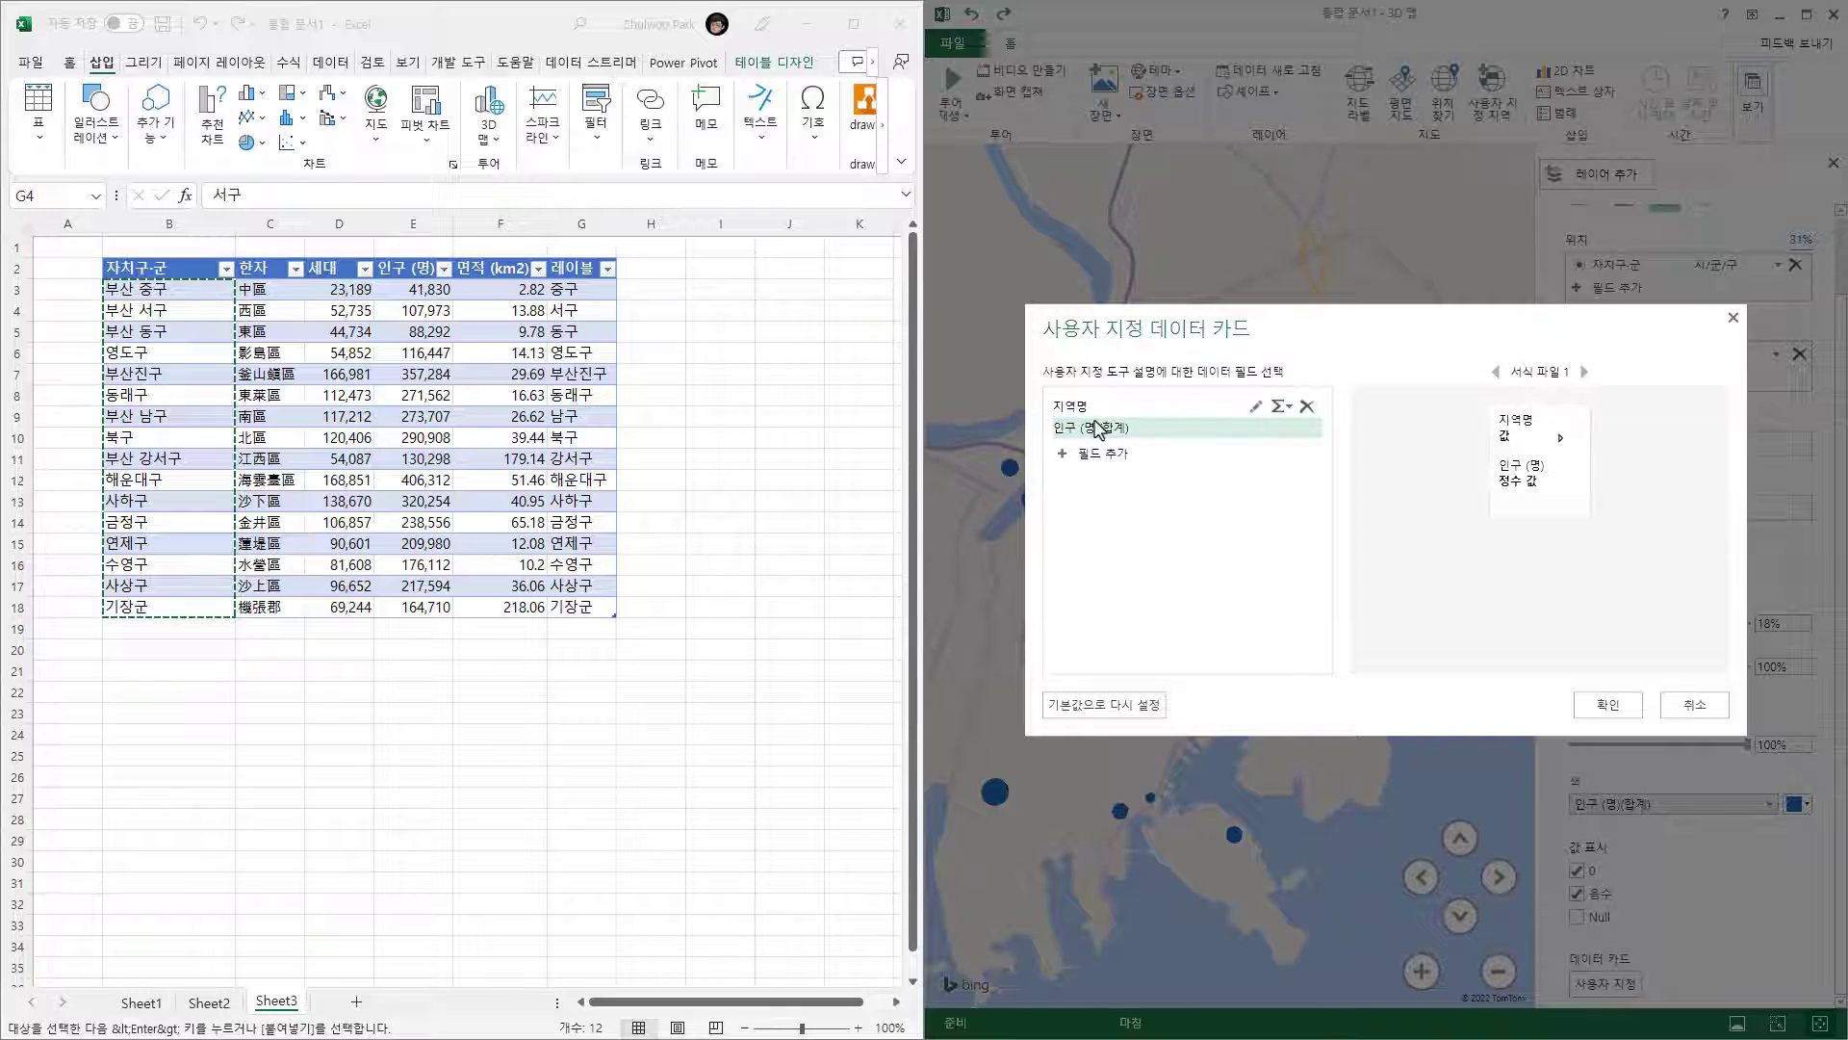
- Set the 인구 (명) field to show without aggregation and apply the custom data card
left_click(1173, 428)
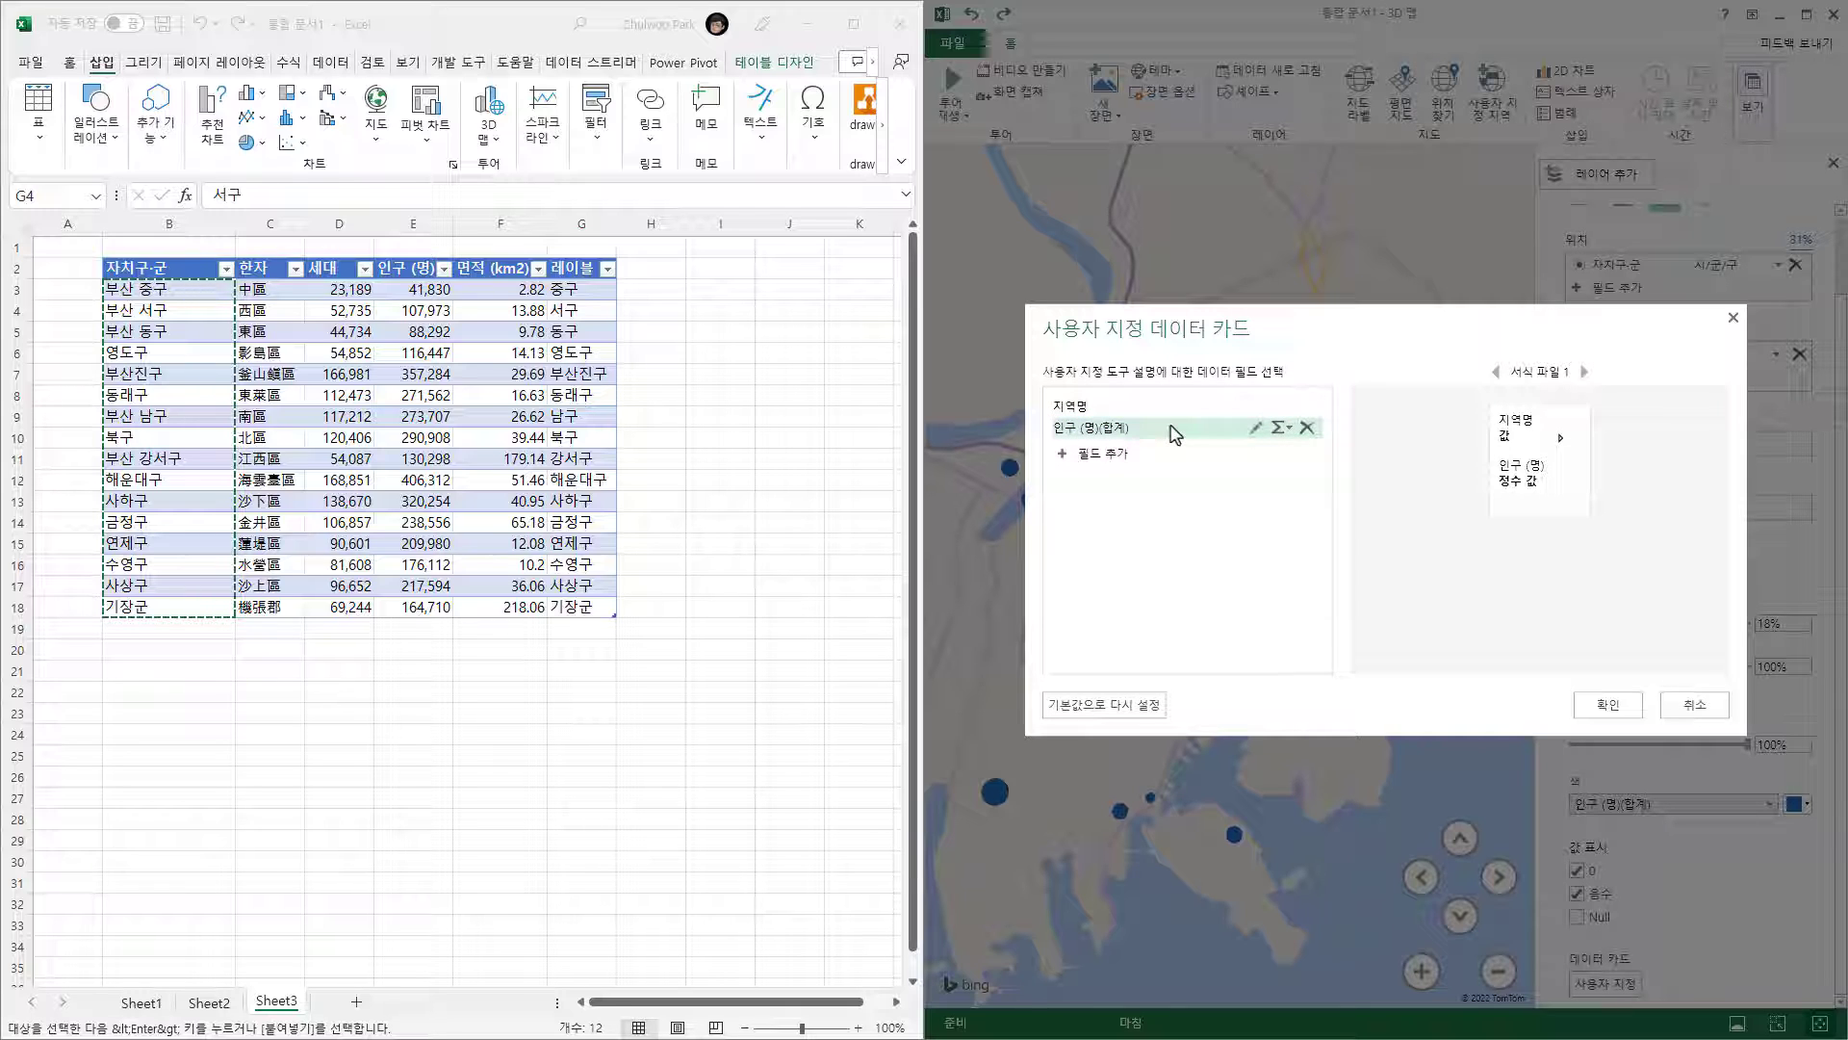
left_click(1285, 427)
left_click(1251, 558)
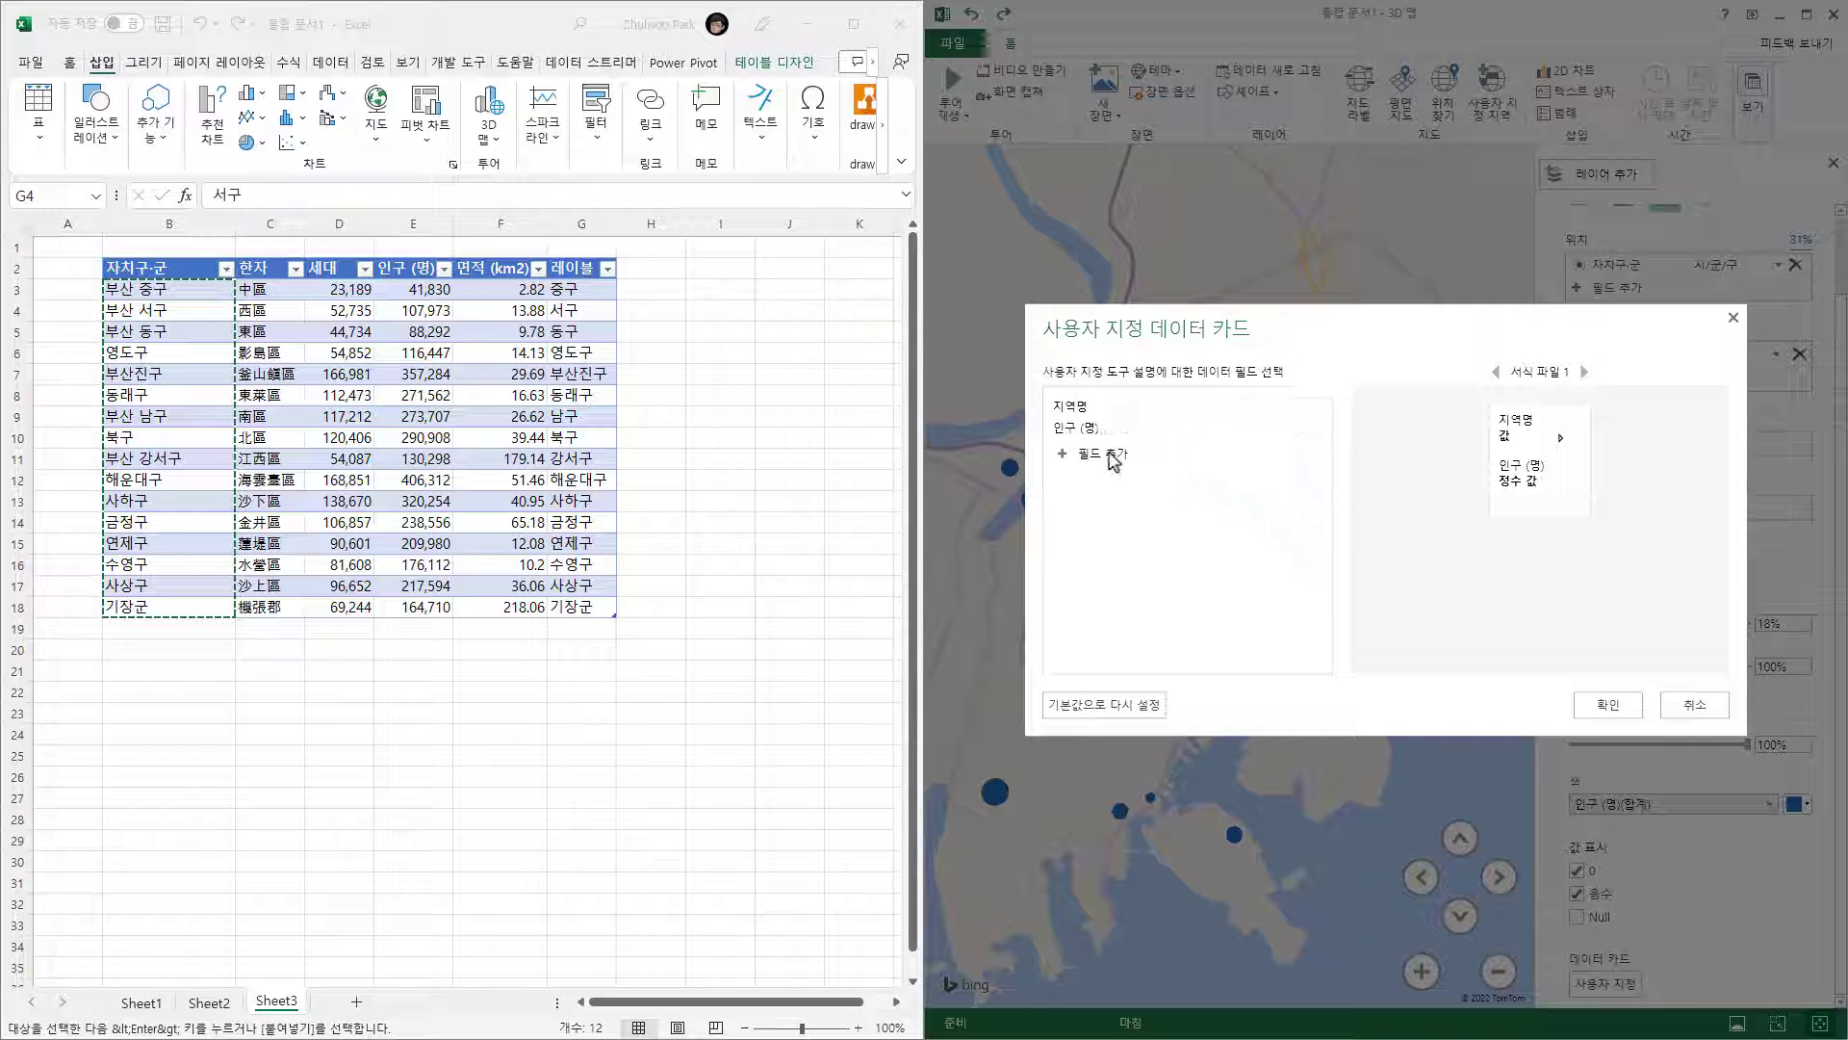
left_click(1581, 705)
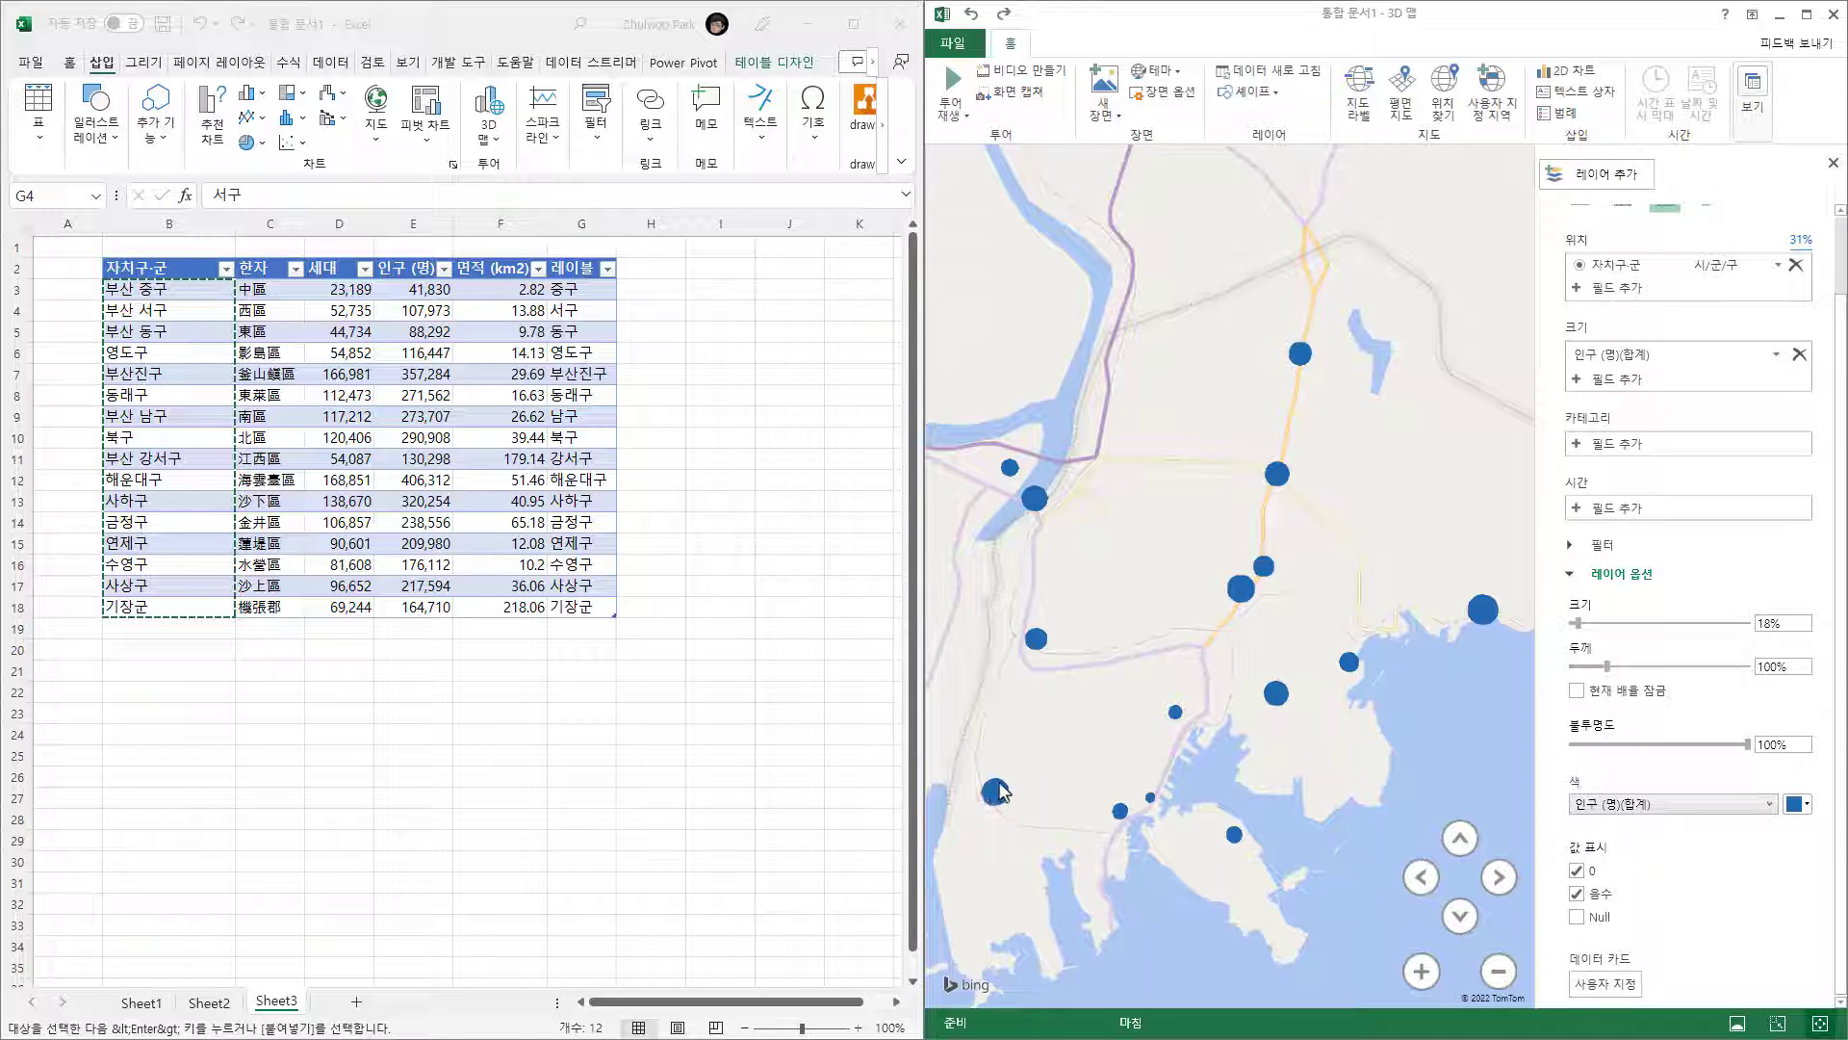
- Compare the 강서구 data card on the map with its 자치구·군 and 레이블 entries in the Busan table
mouse_move(1010, 472)
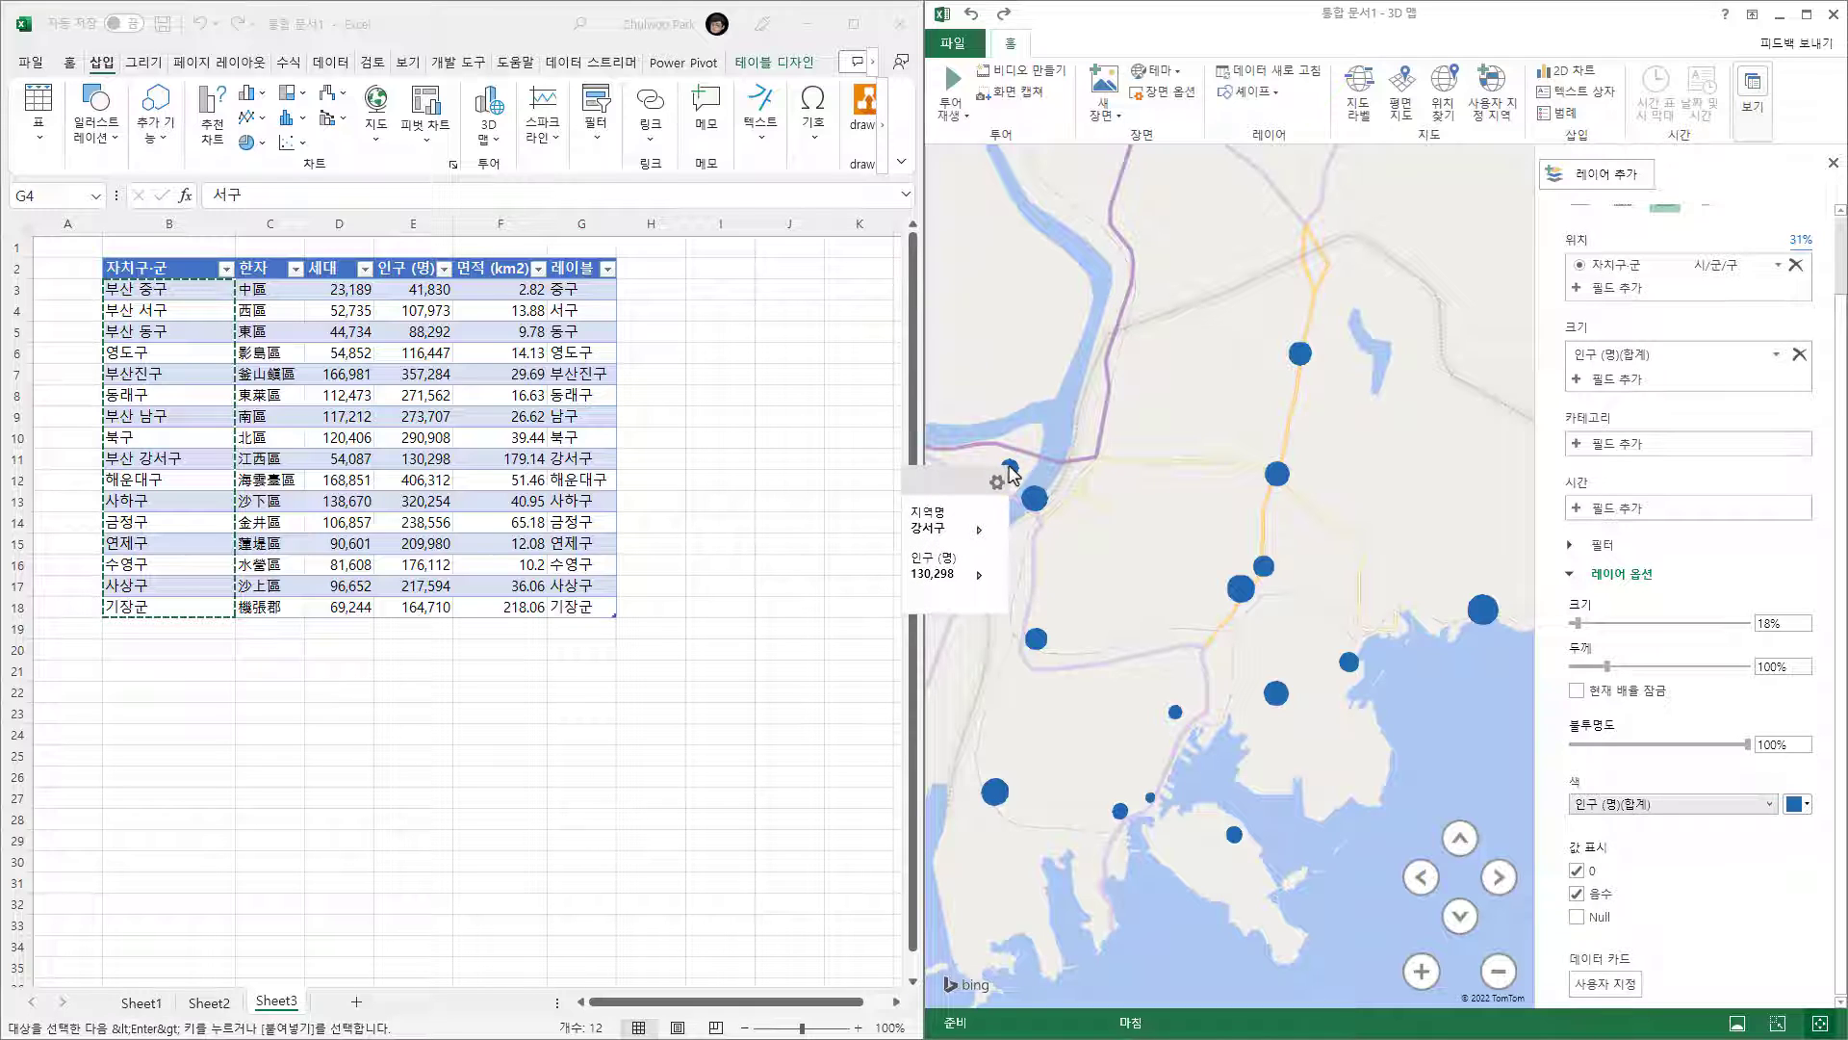
left_click(167, 370)
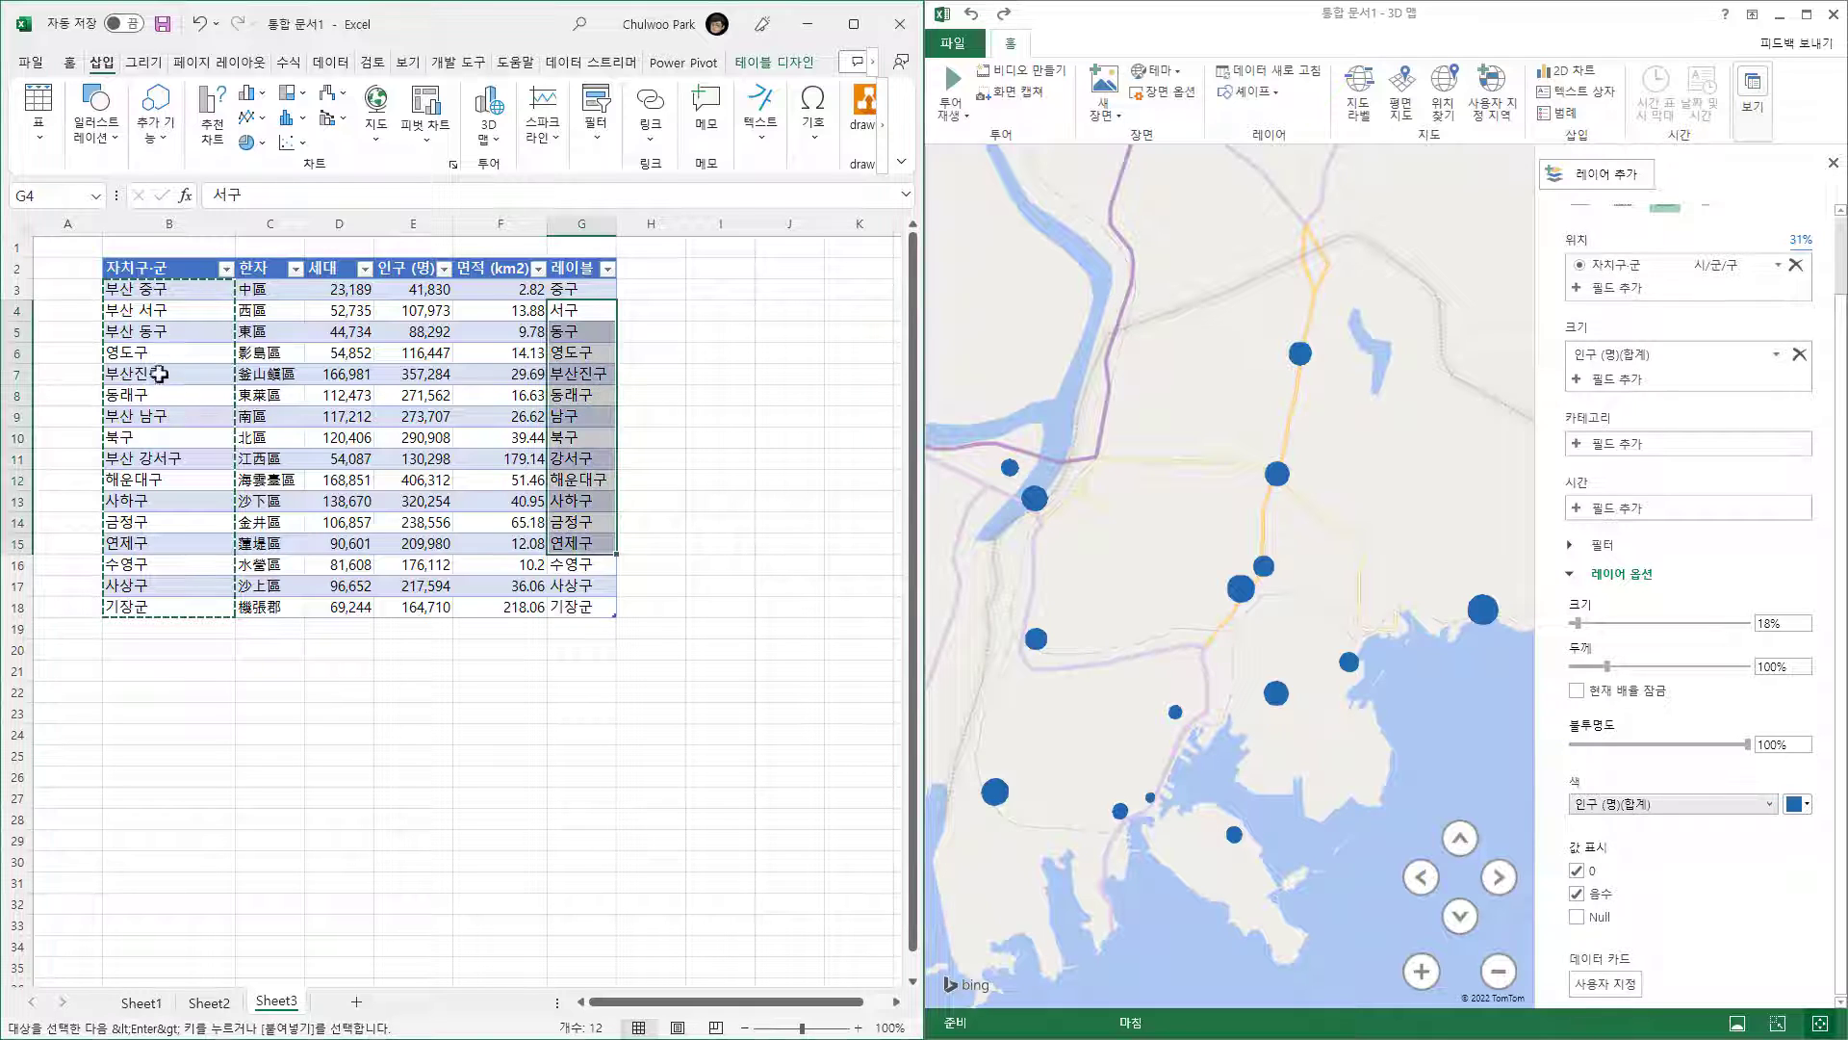
left_click(172, 452)
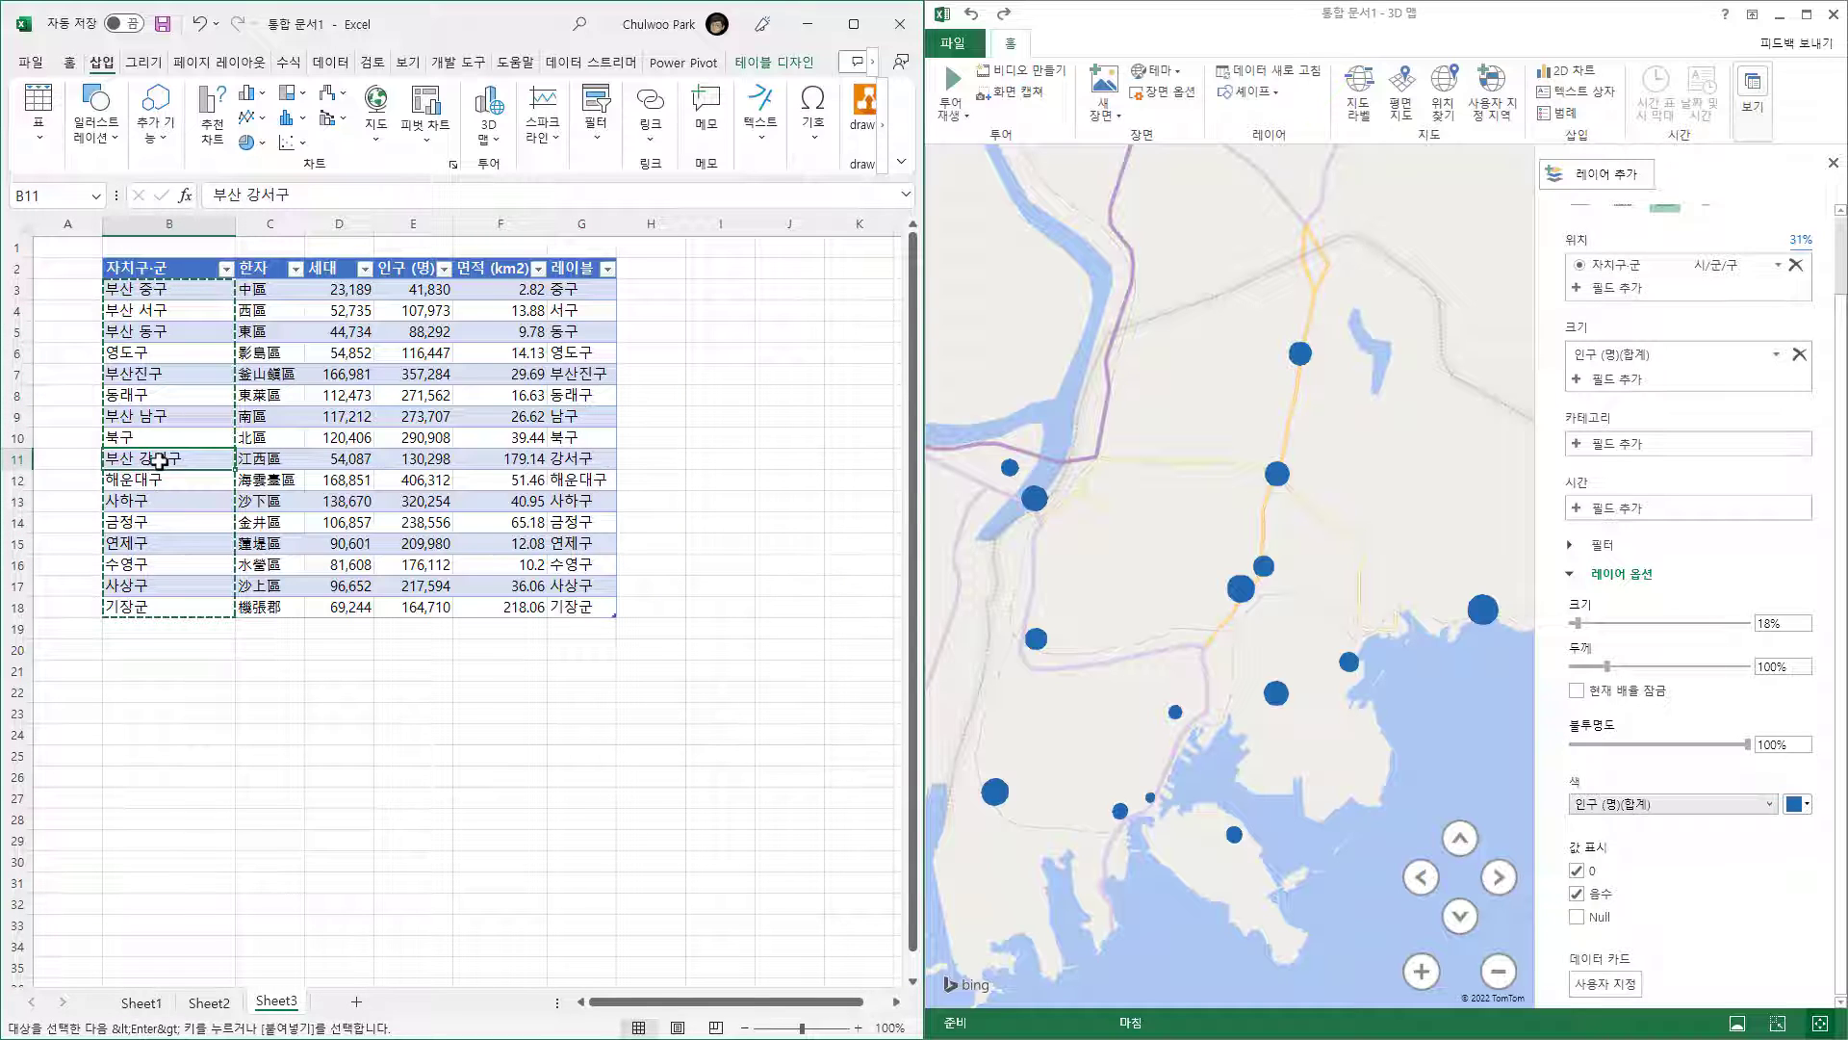
left_click(565, 459)
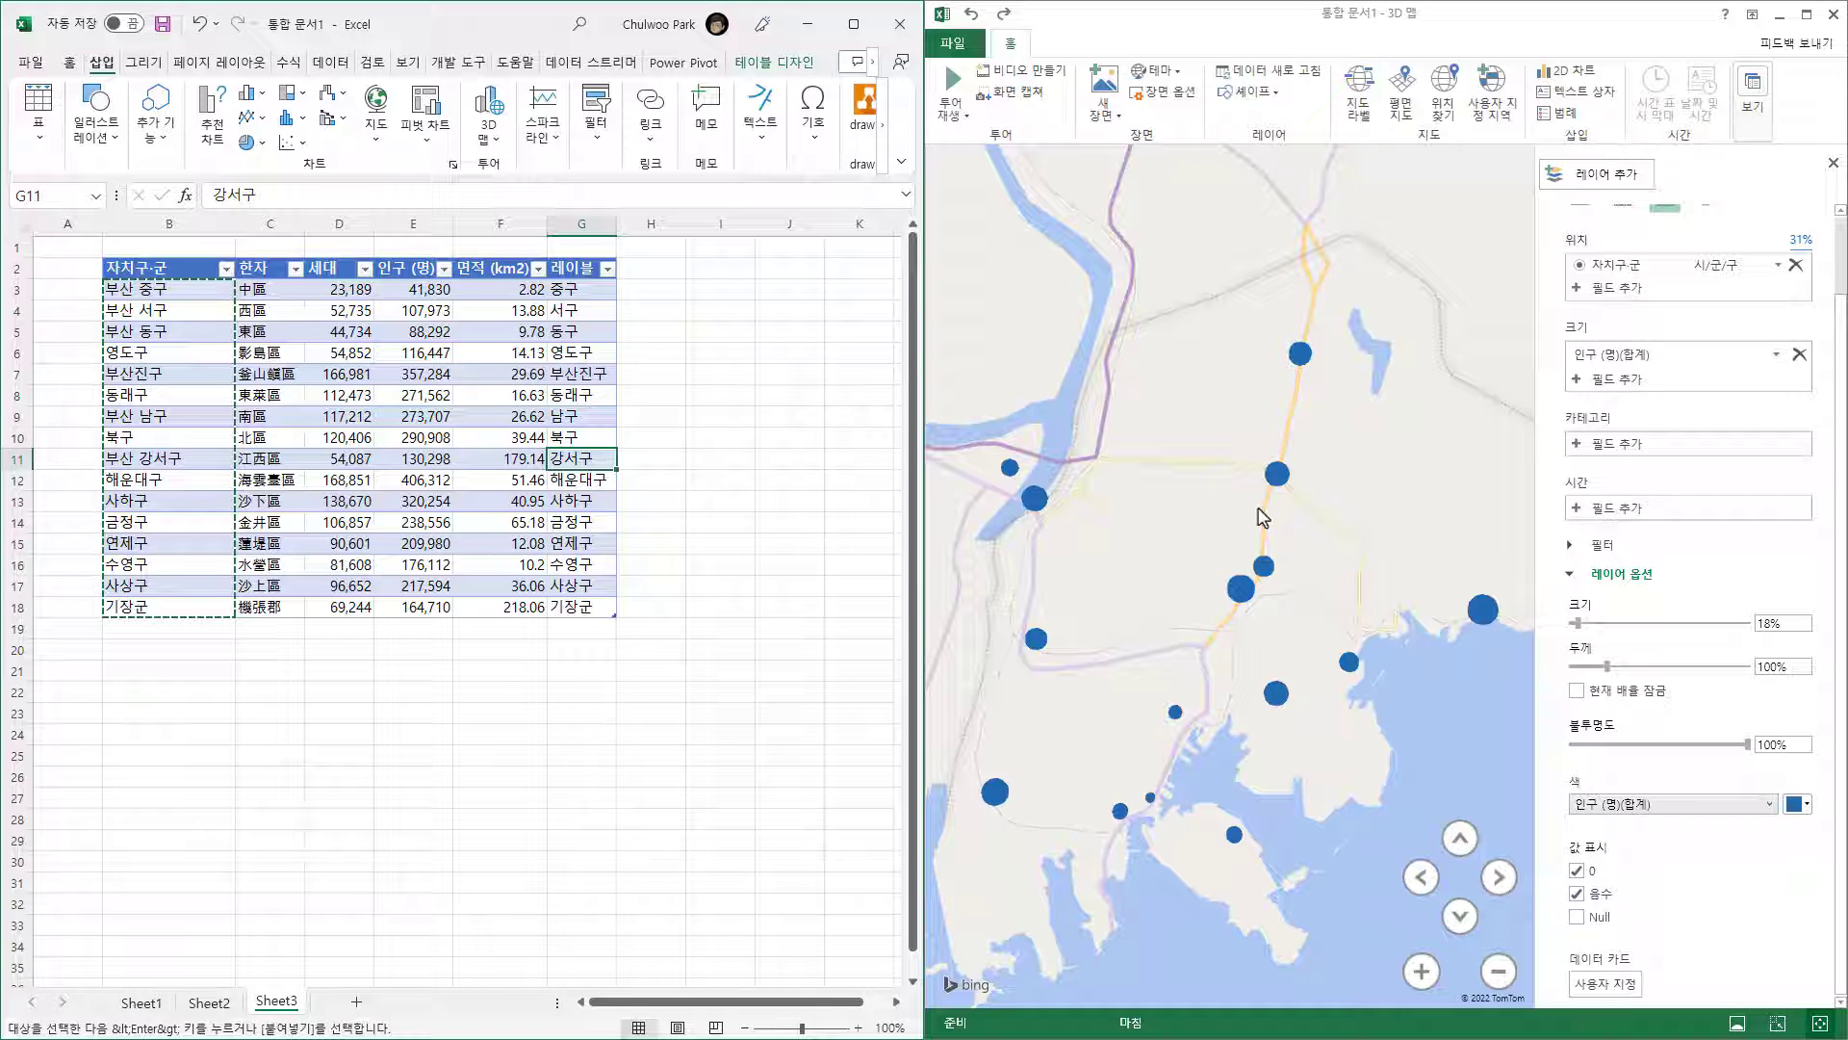
- Review the location names in the 자치구·군 column of the Busan table and check the data card of the 북구 bubble
left_click_drag(173, 298, 178, 606)
left_click(172, 379)
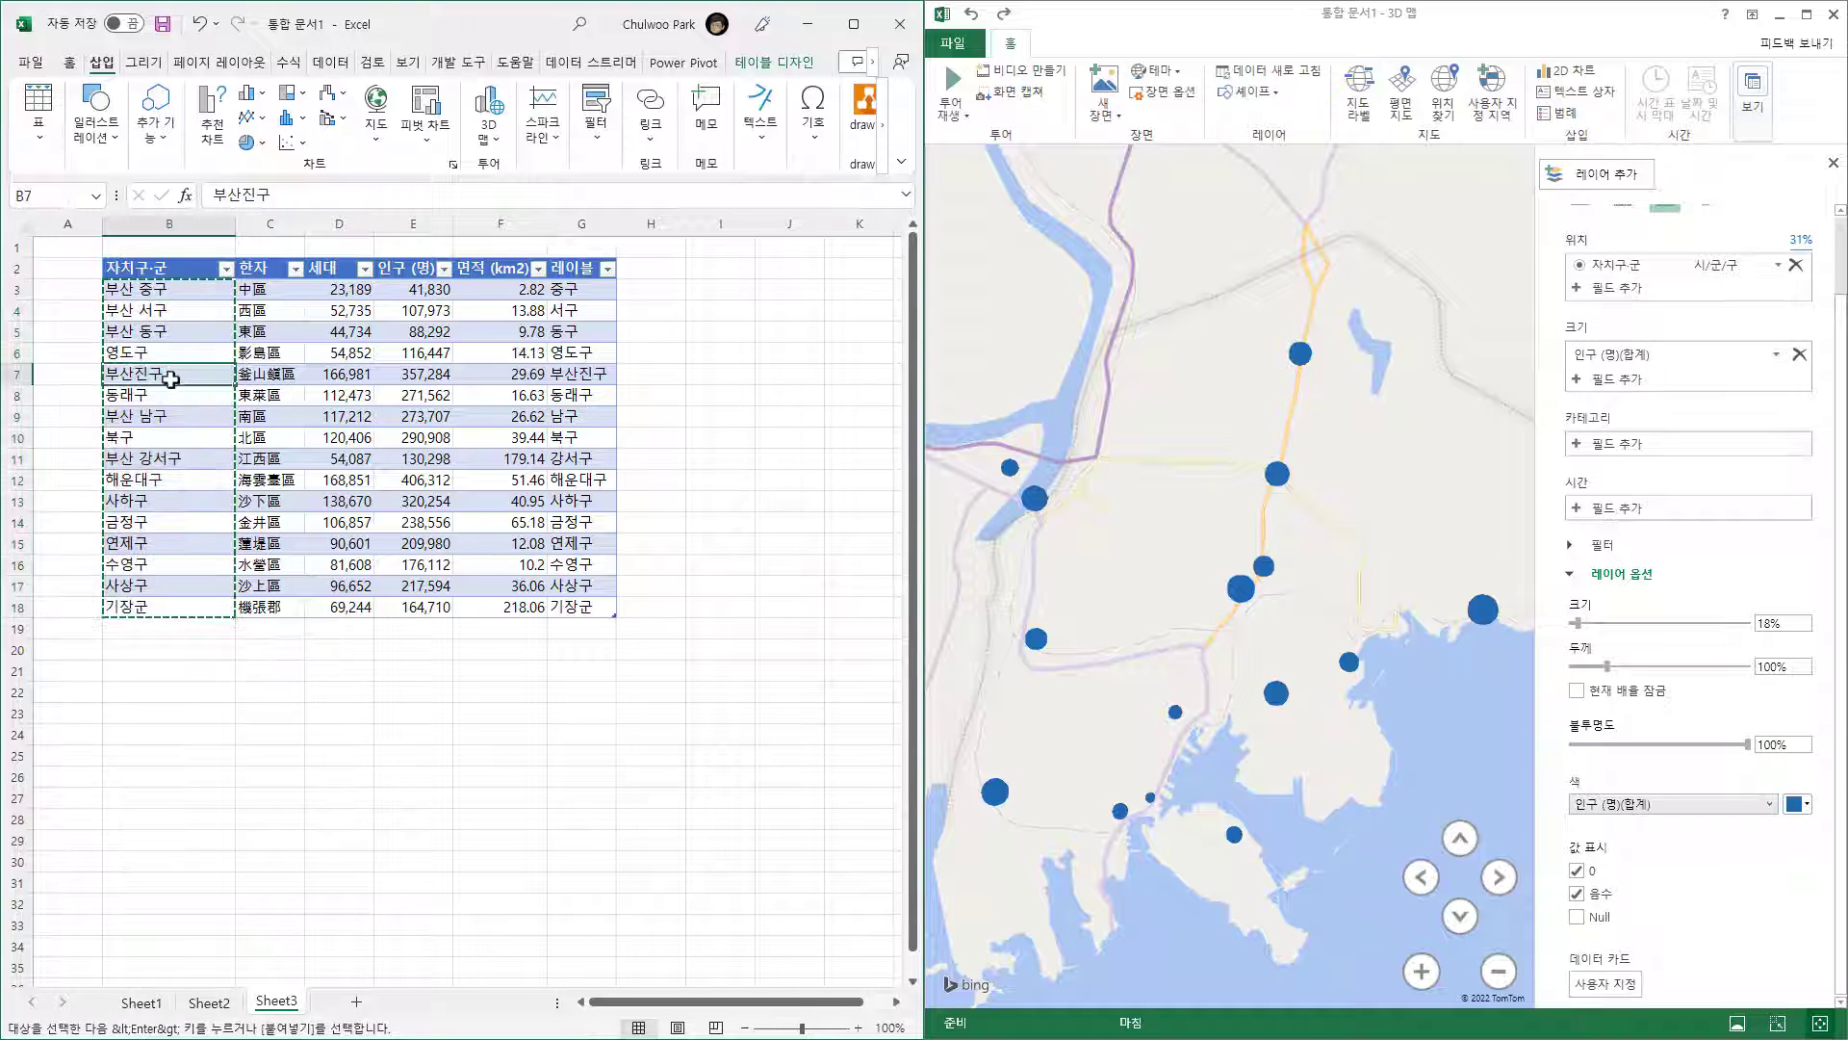
left_click(168, 415)
left_click(187, 457)
left_click(188, 530)
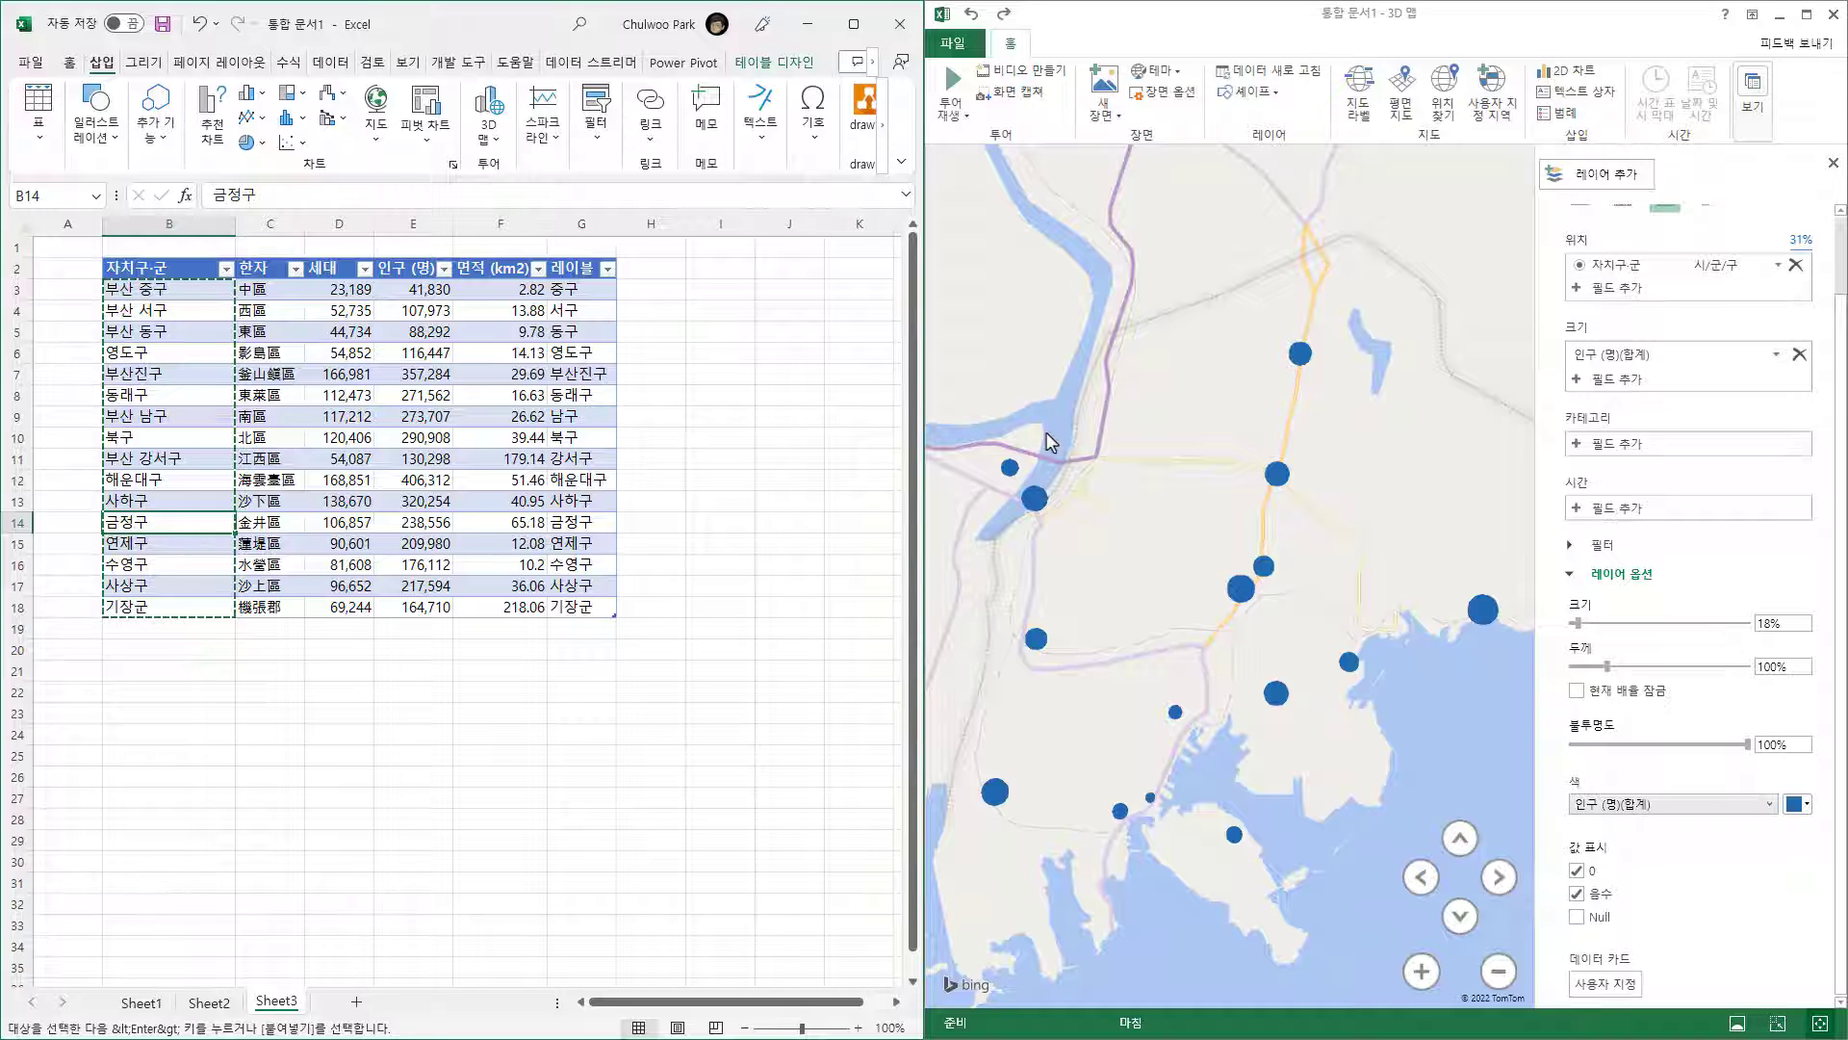
mouse_move(1036, 499)
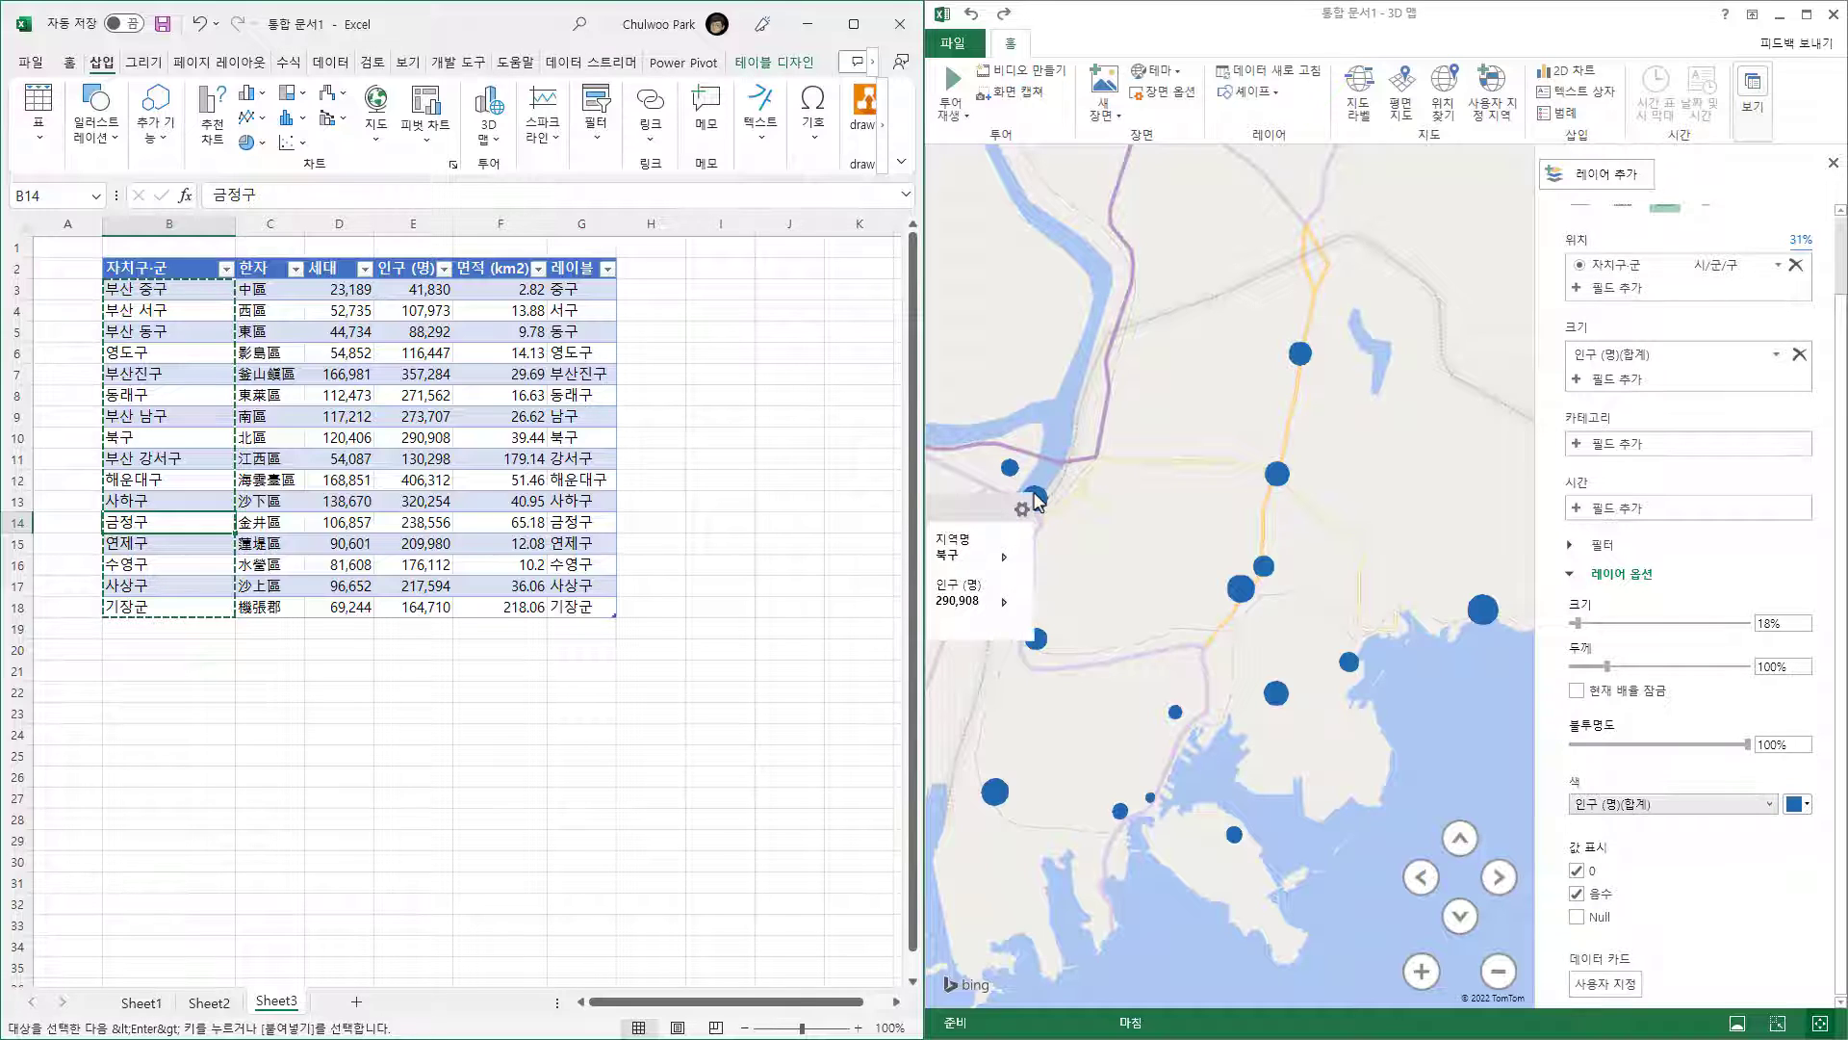
left_click(193, 377)
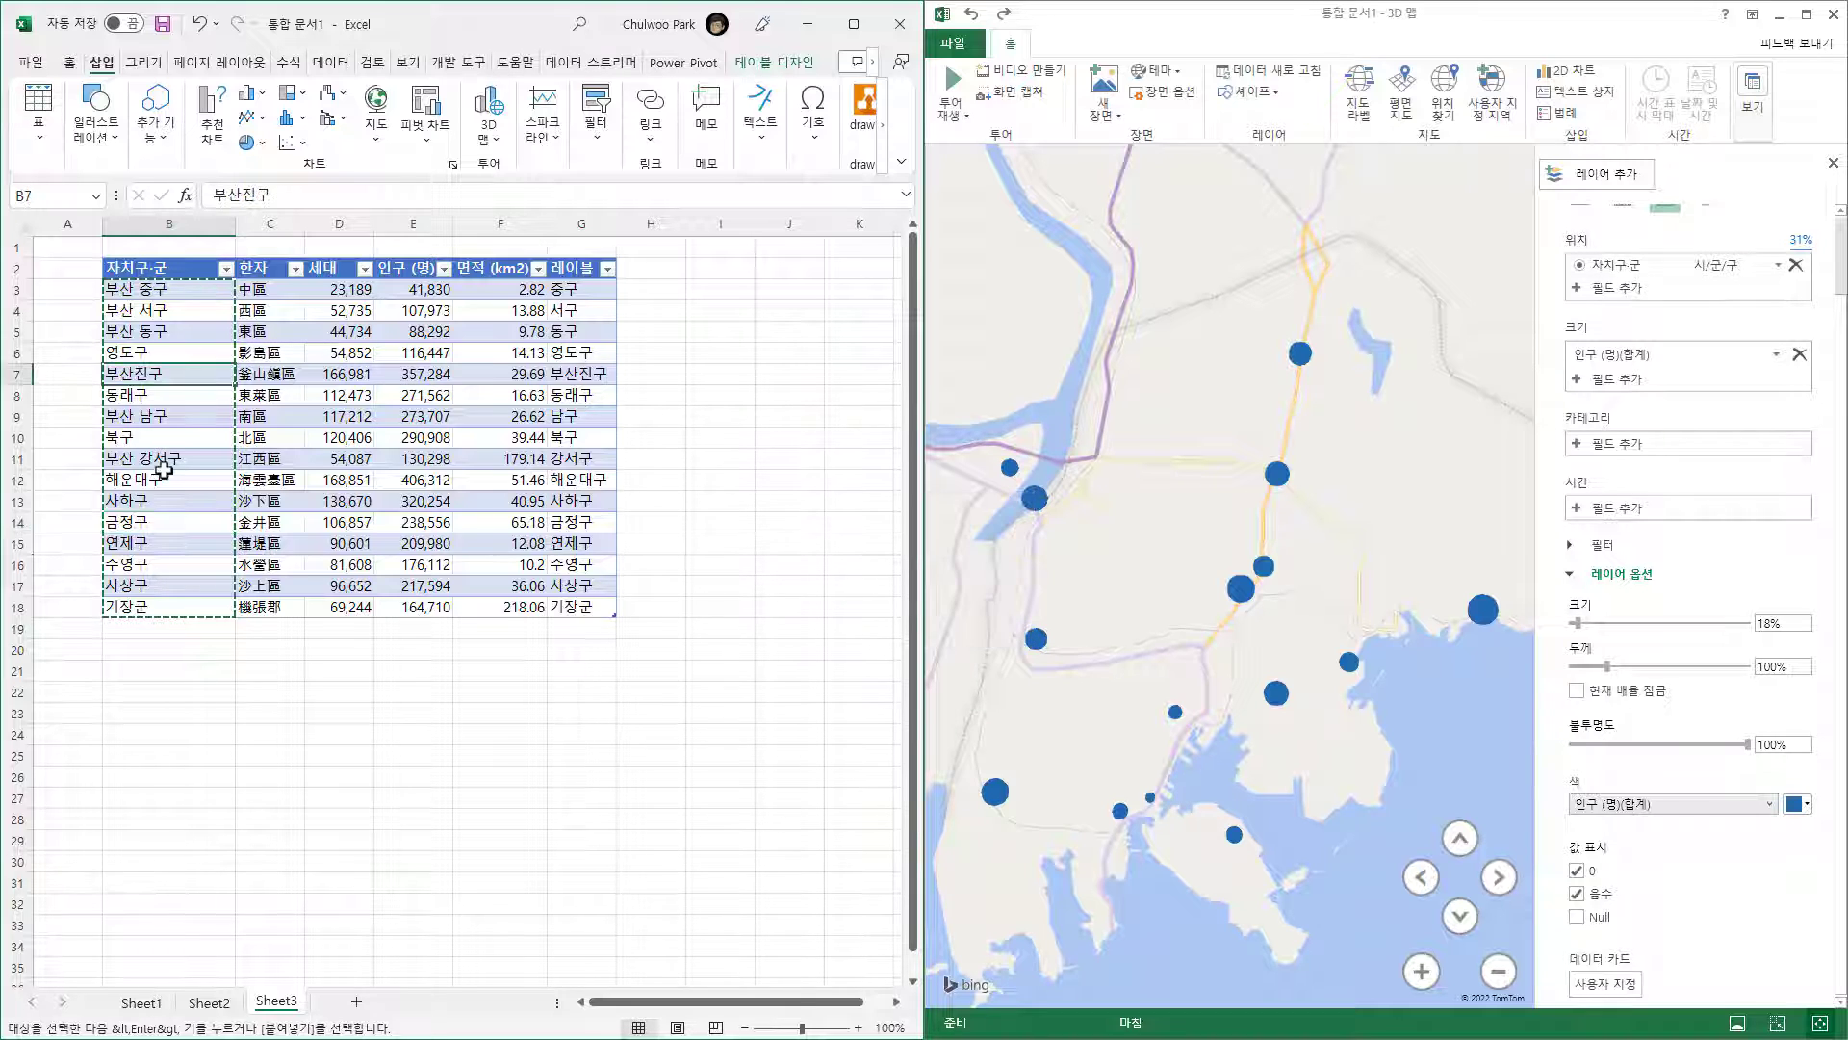
left_click(177, 493)
left_click(180, 538)
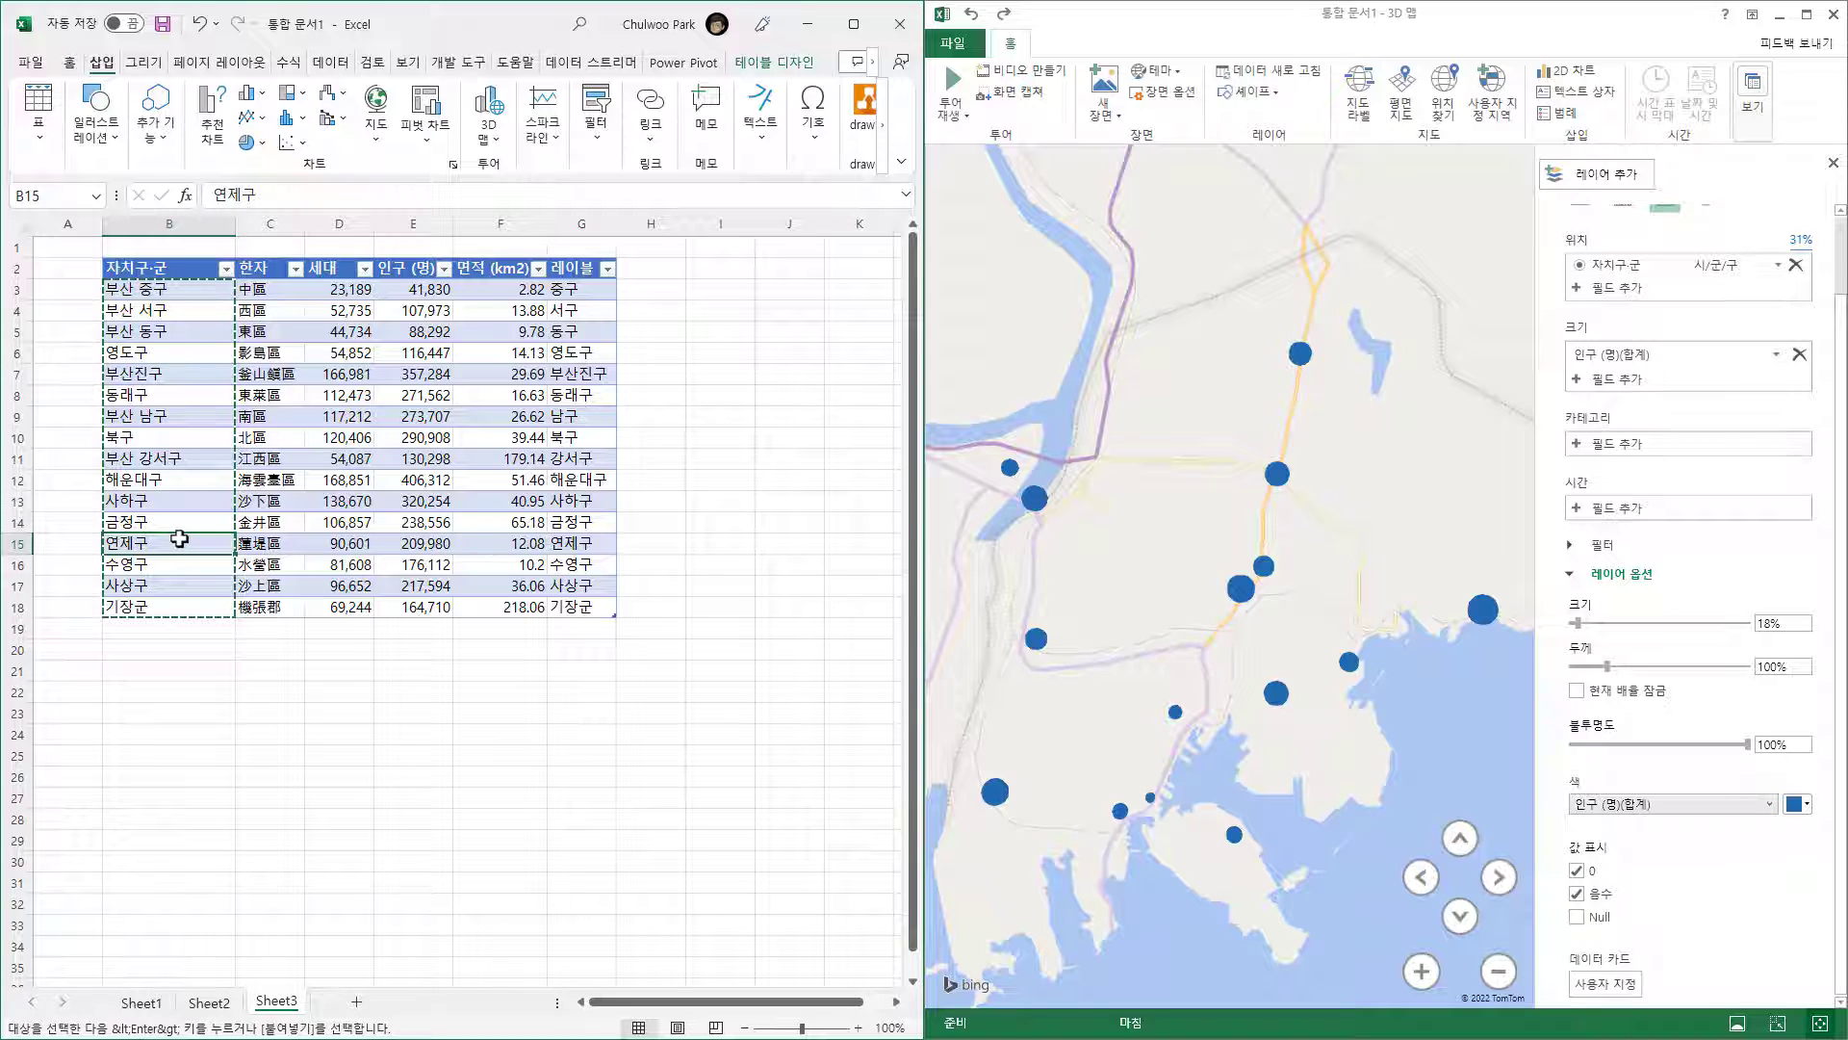